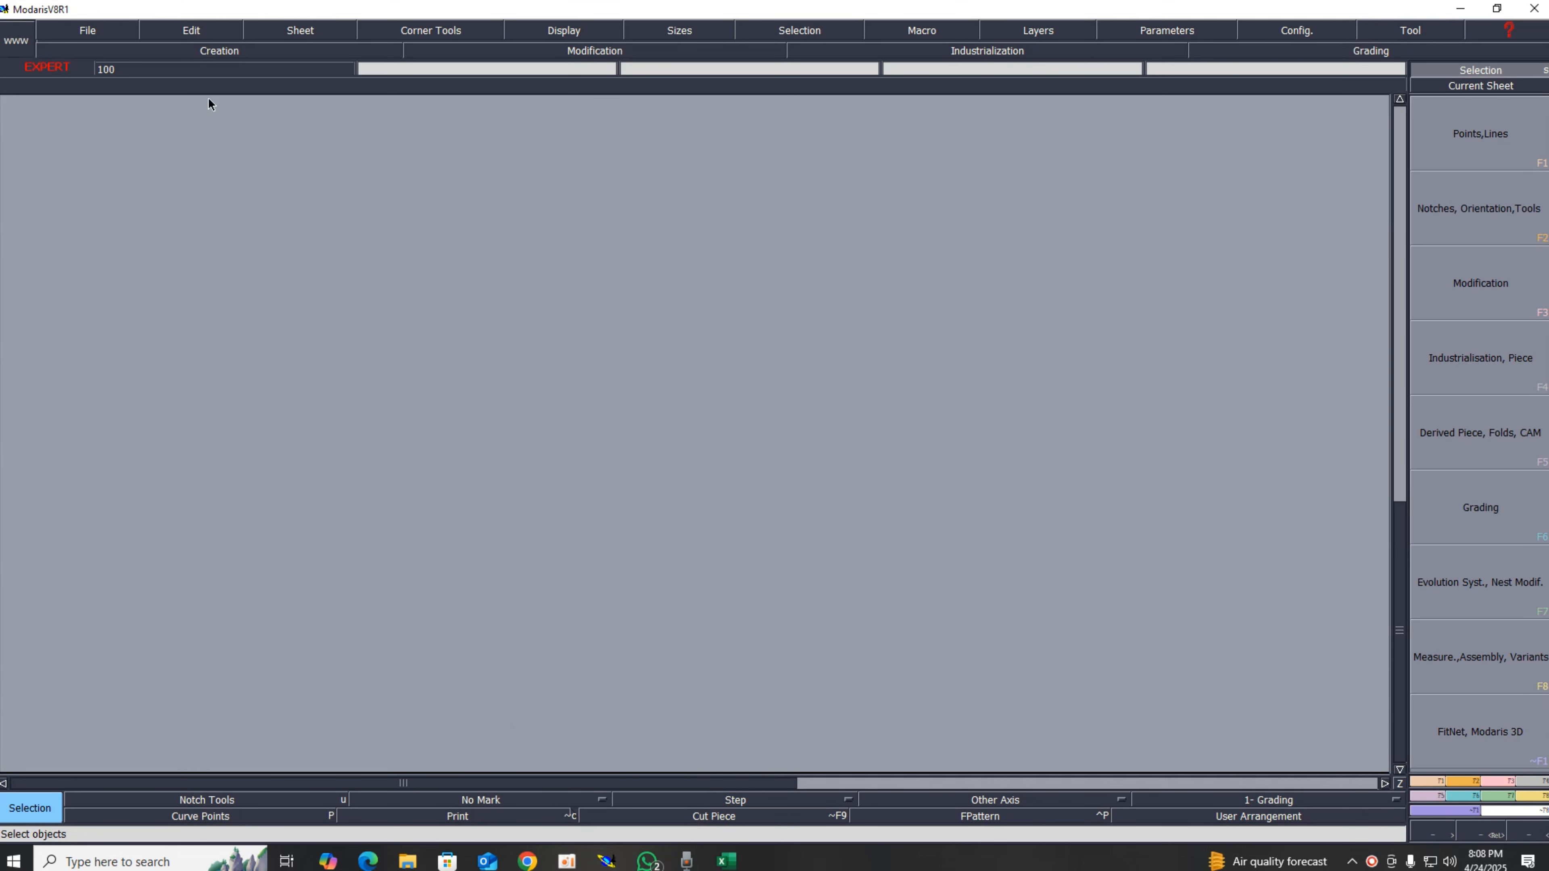
Step: Create a new model named ALL OVER DRESS
left_click(89, 33)
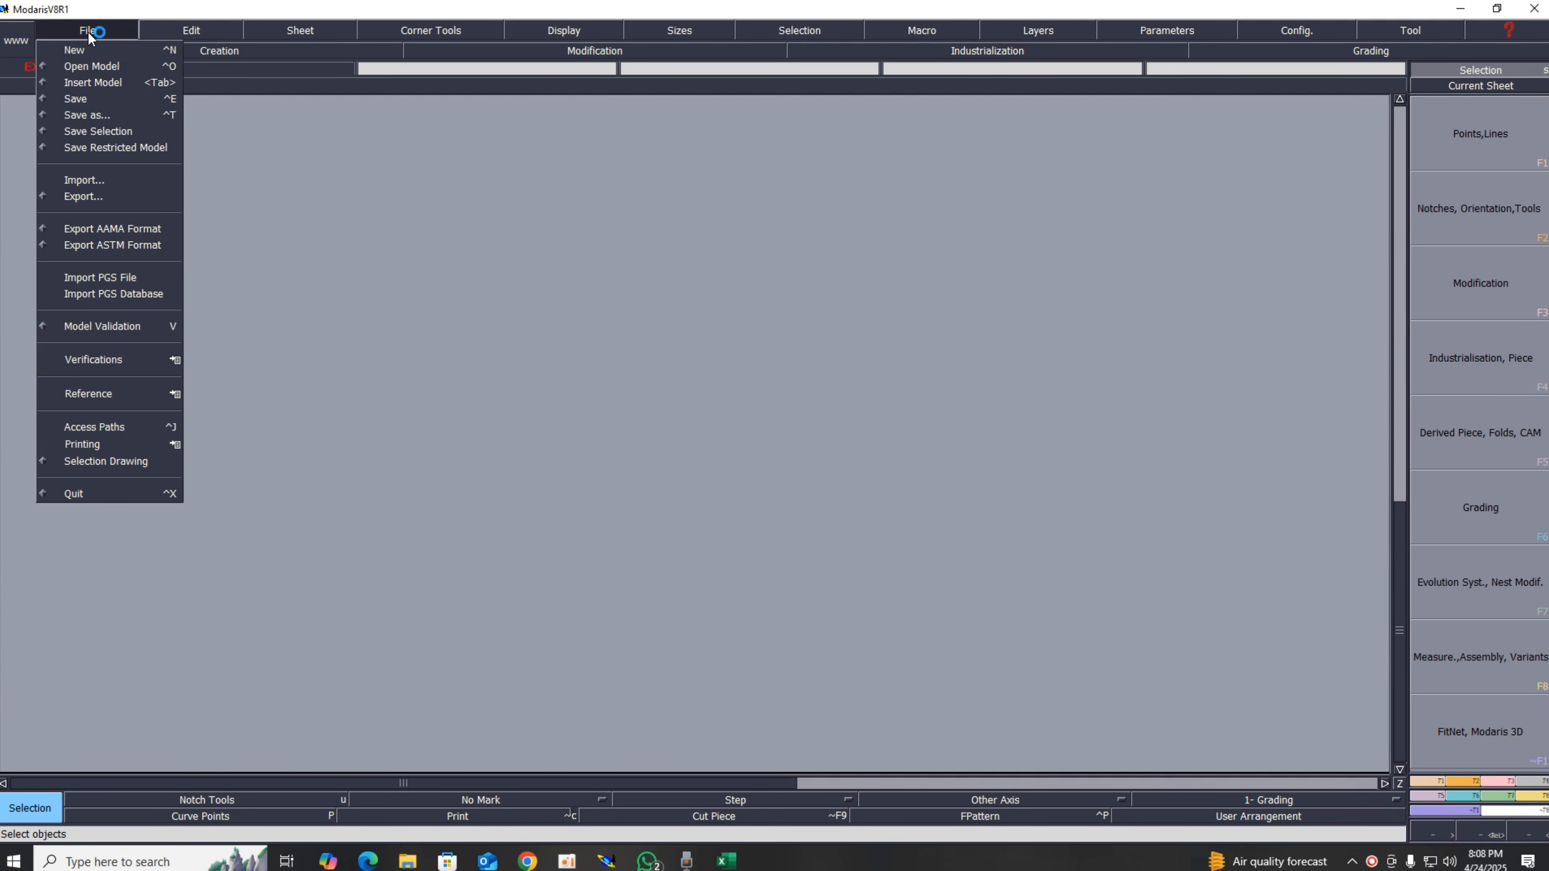
left_click(76, 53)
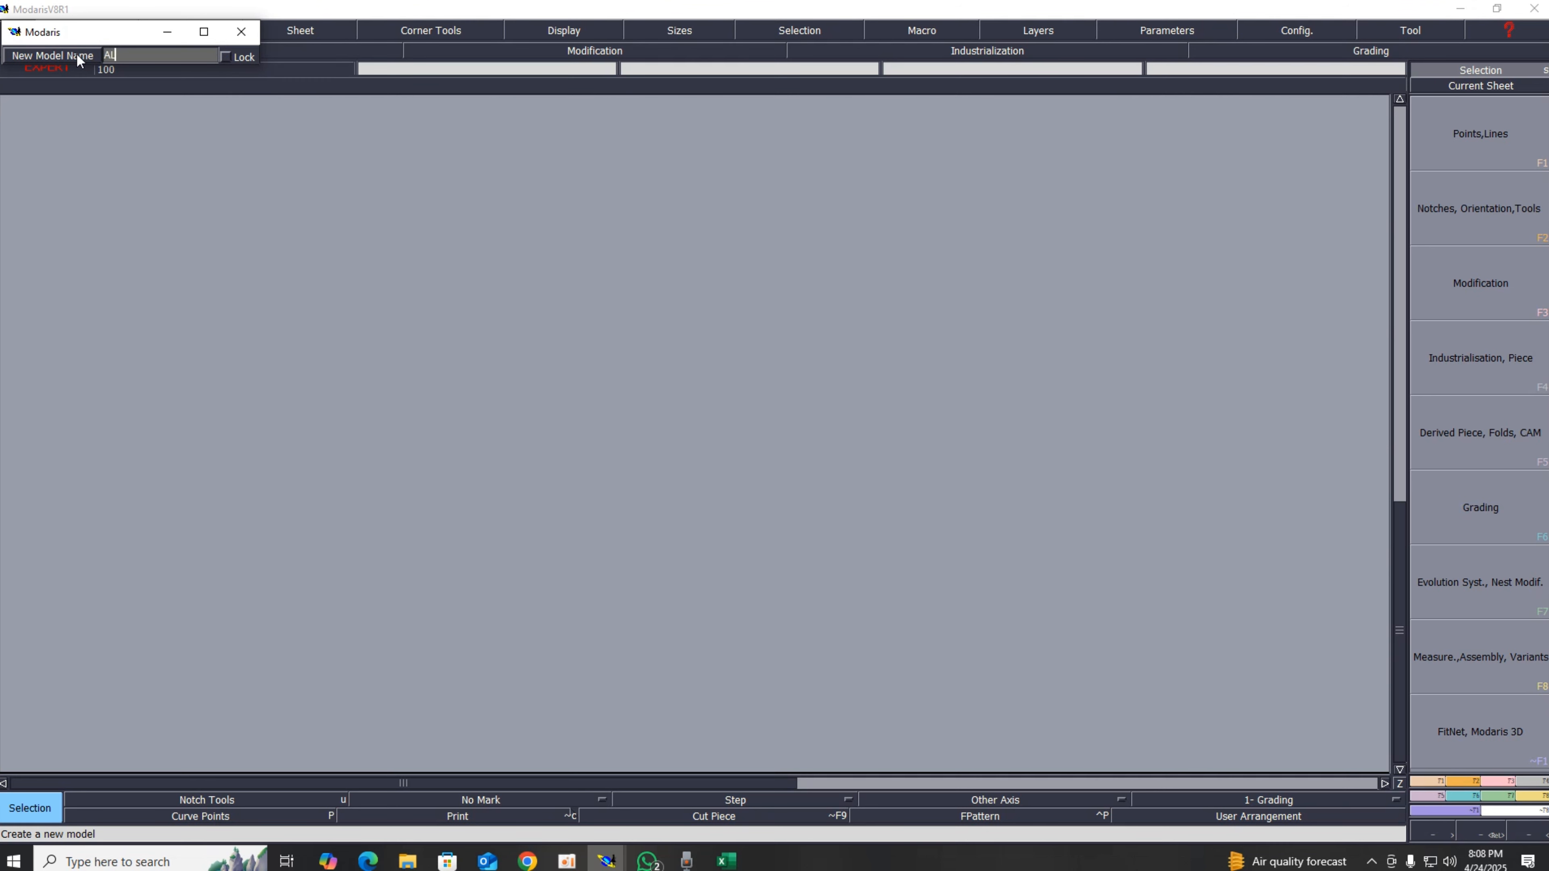
type("ALL OVER DRESS")
key("Return")
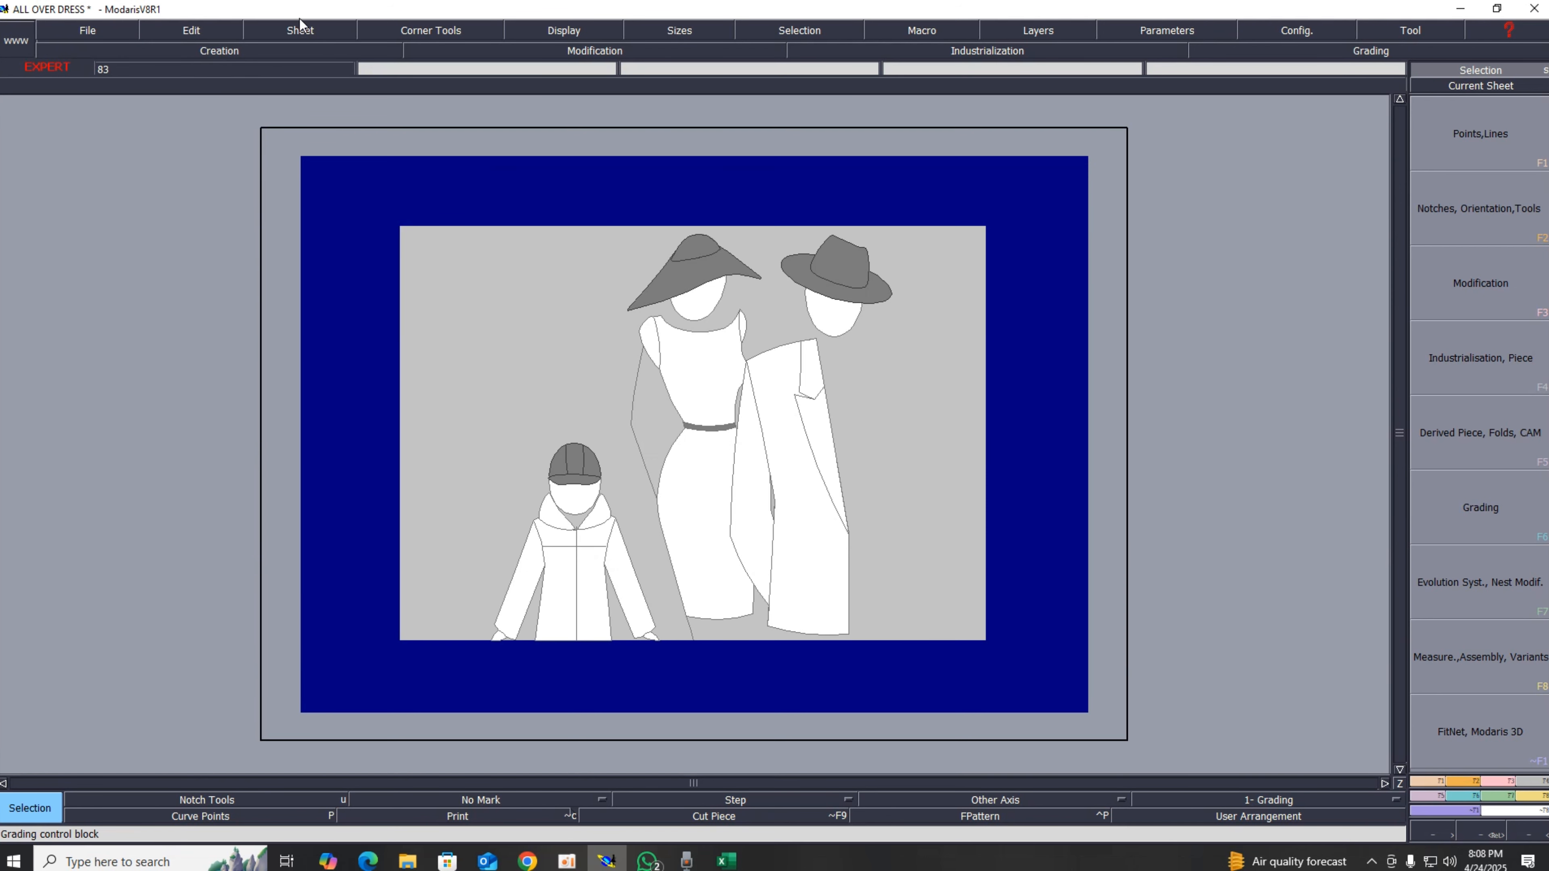
Step: Add a new blank sheet and toggle the display of curves in all sizes
left_click(301, 30)
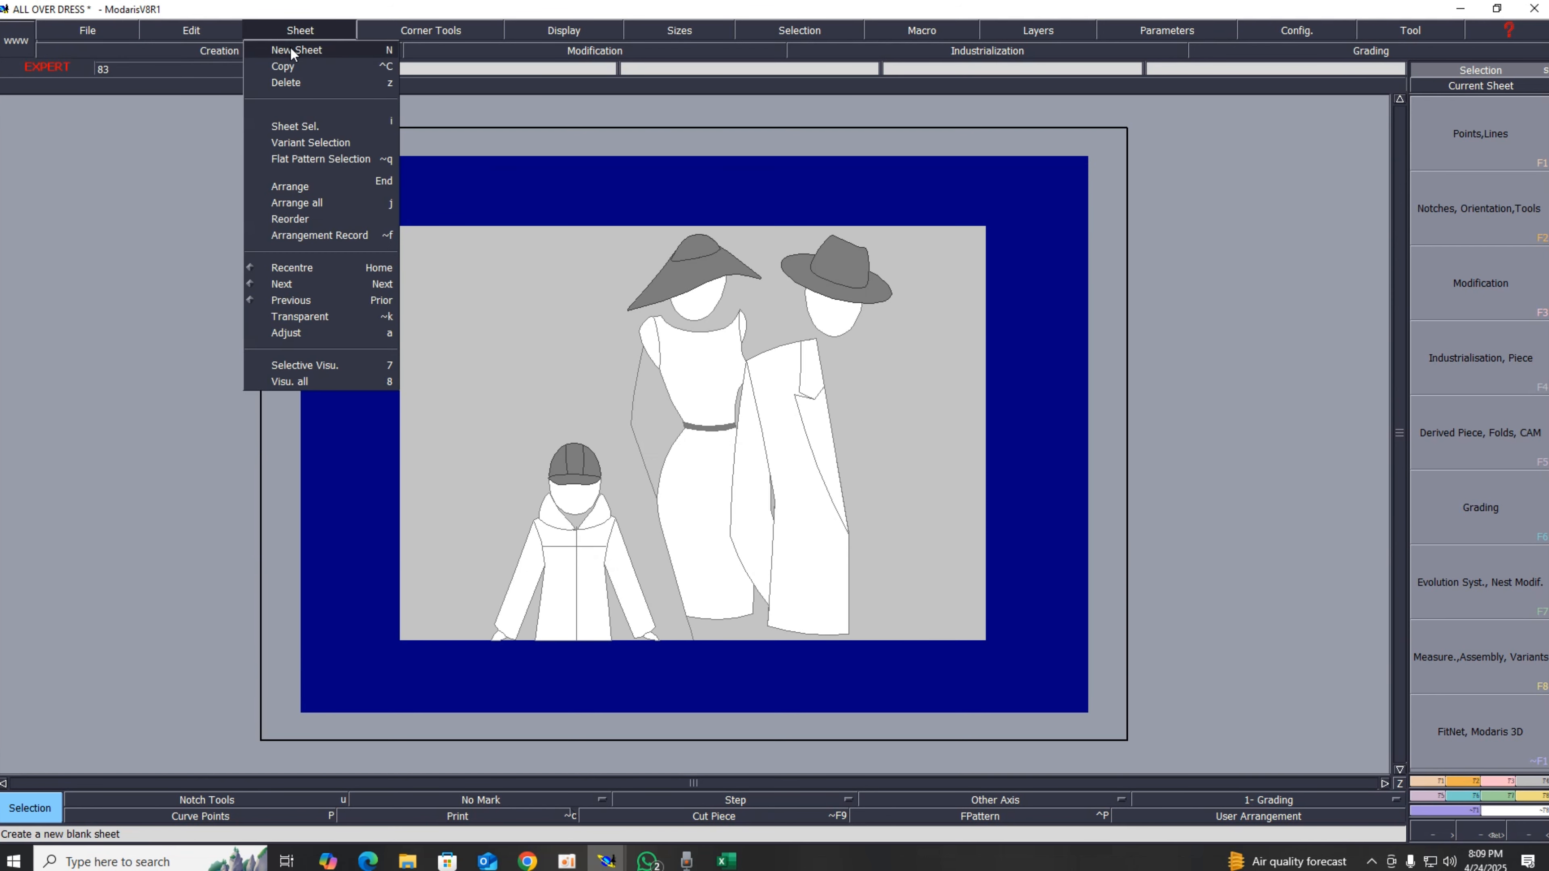
left_click(299, 49)
left_click(563, 30)
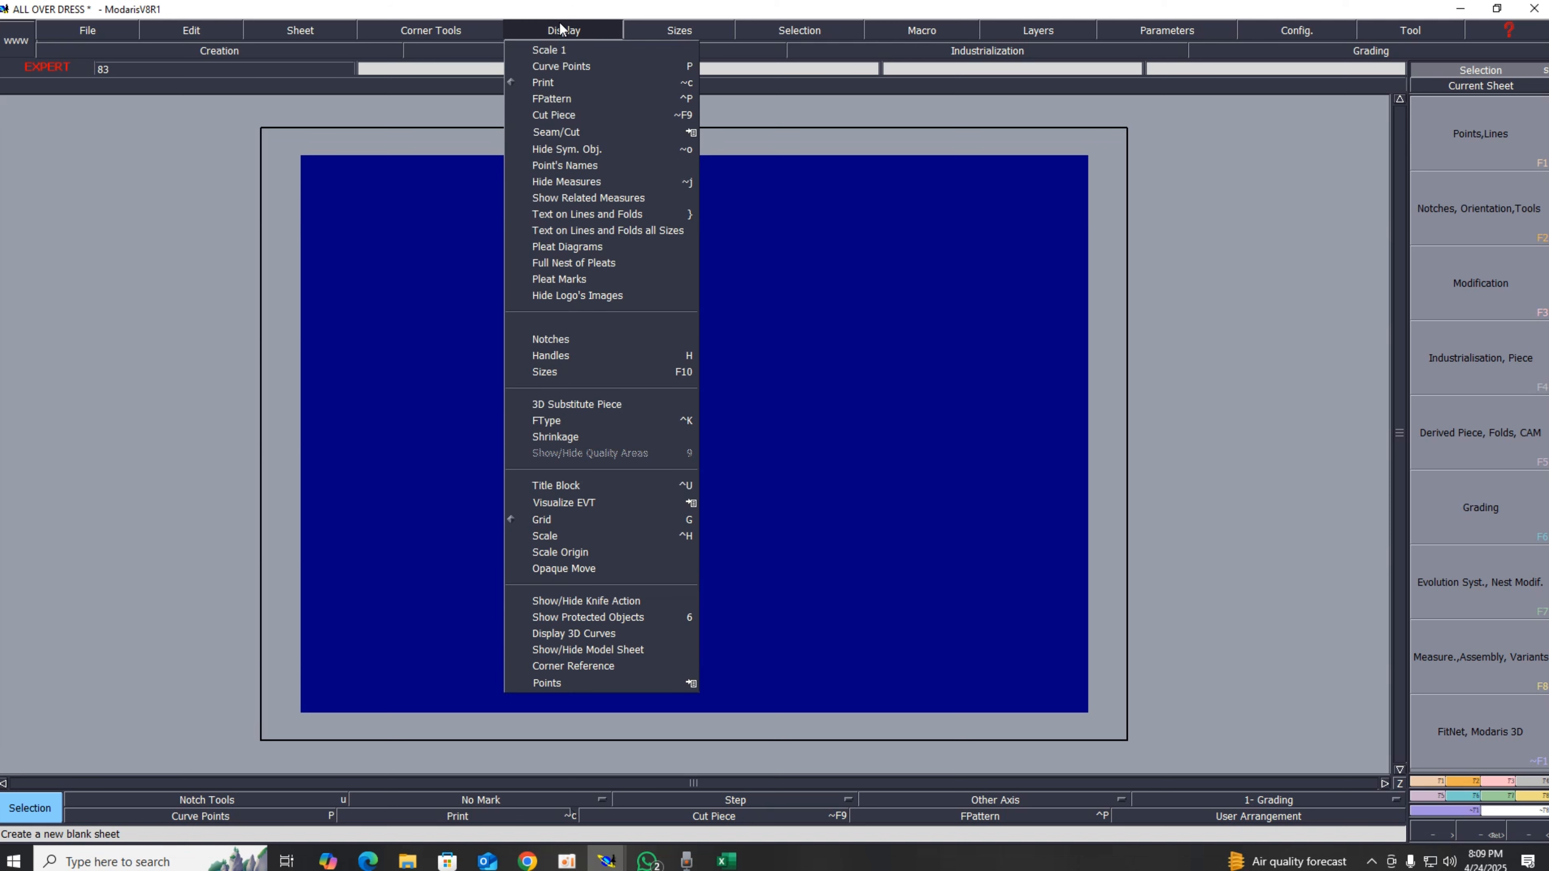
left_click(541, 370)
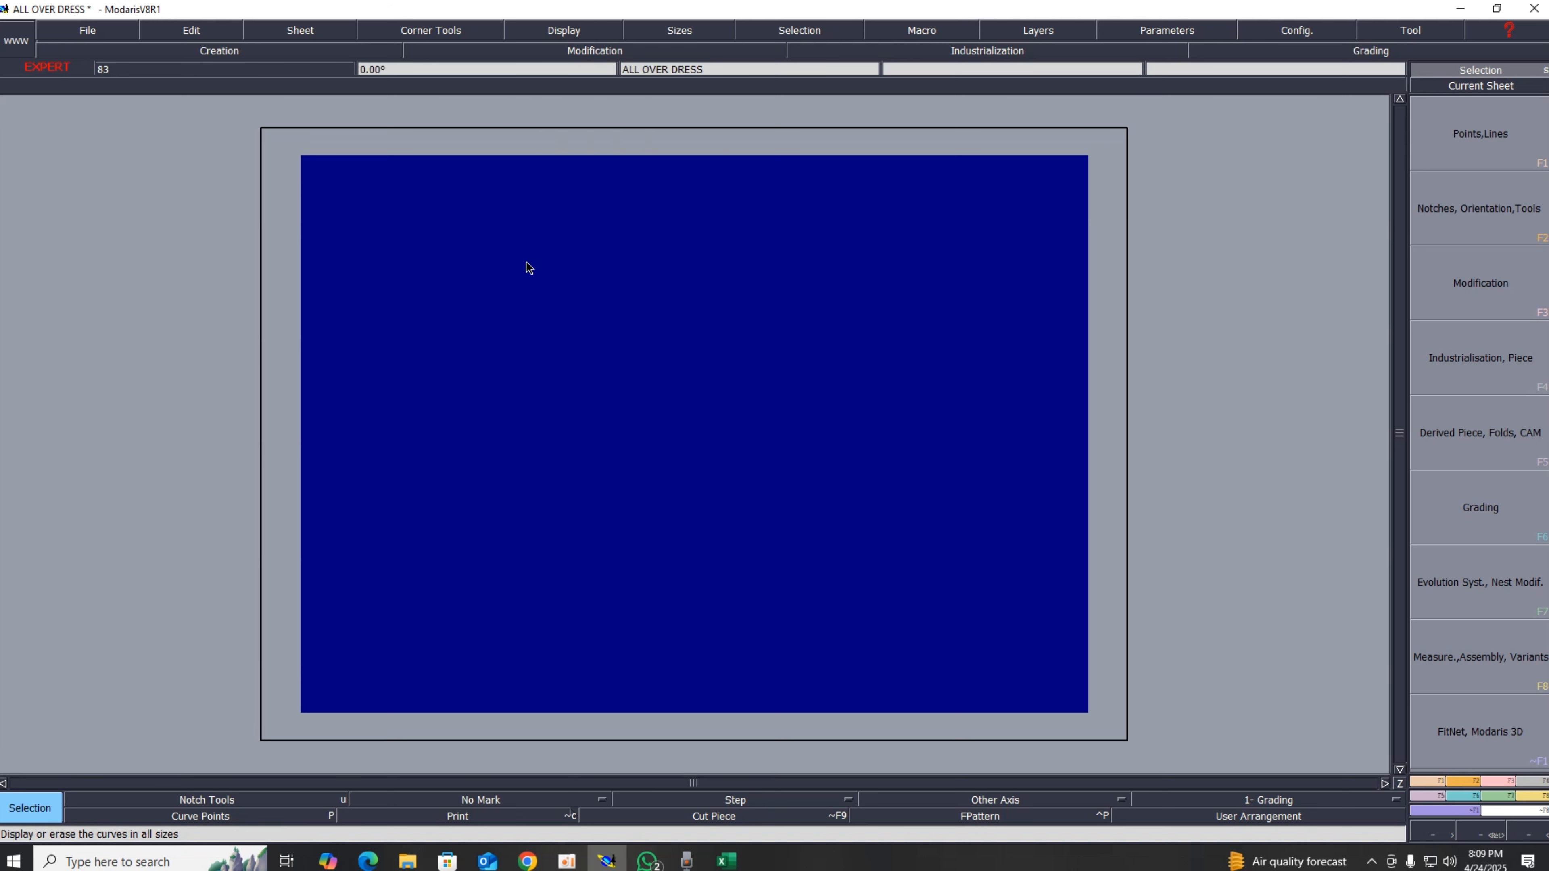
Step: Toggle the handles display and show the title block on the sheet
left_click(551, 36)
left_click(552, 358)
left_click(560, 31)
left_click(578, 487)
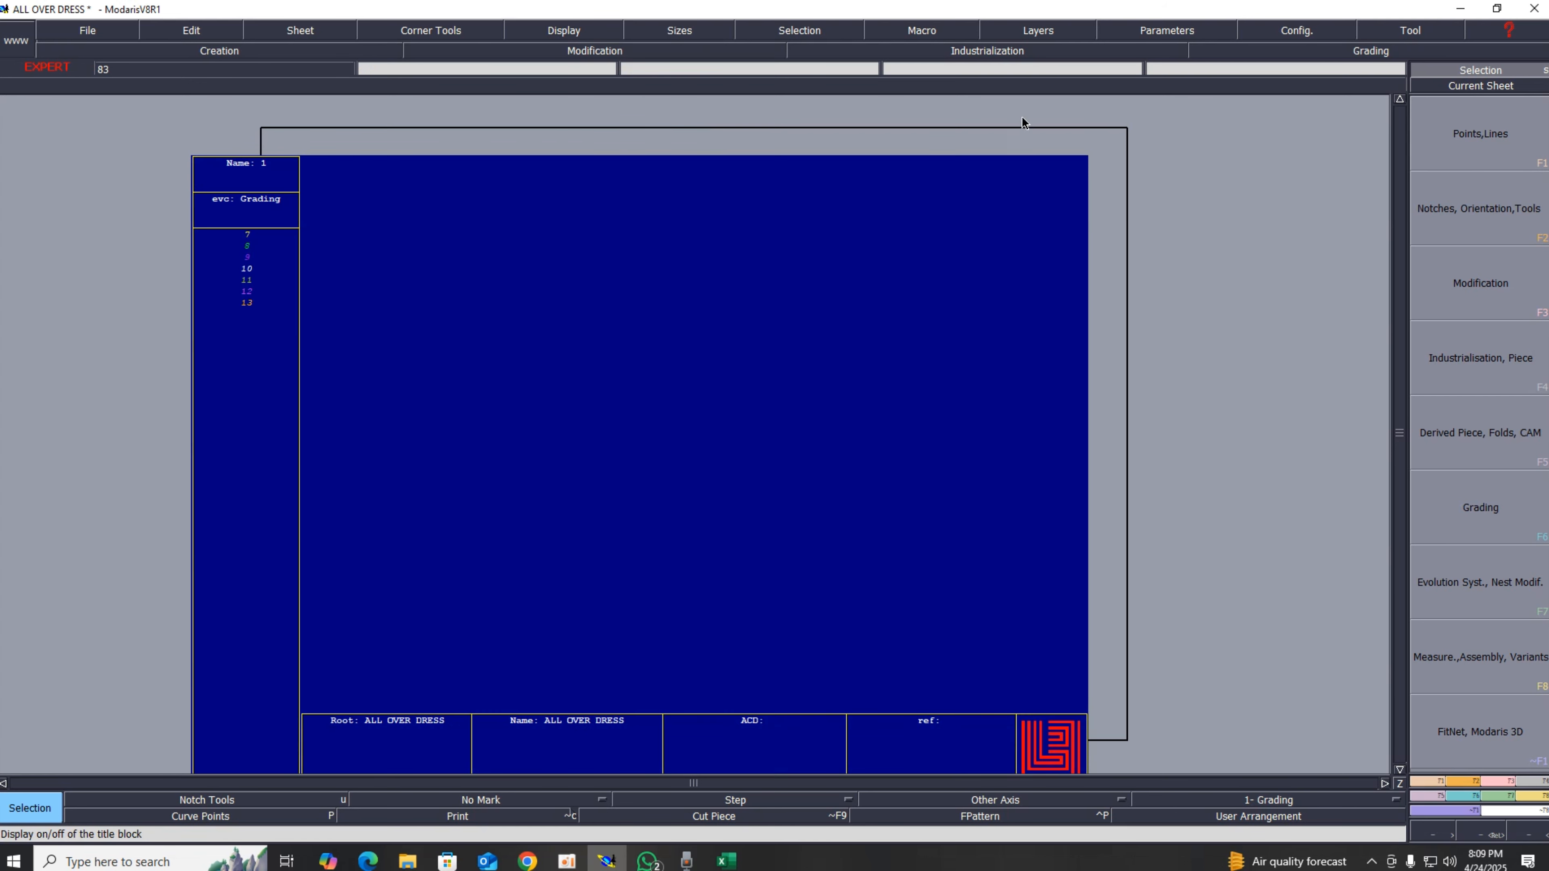
Step: Set the length unit to cm
left_click(1161, 33)
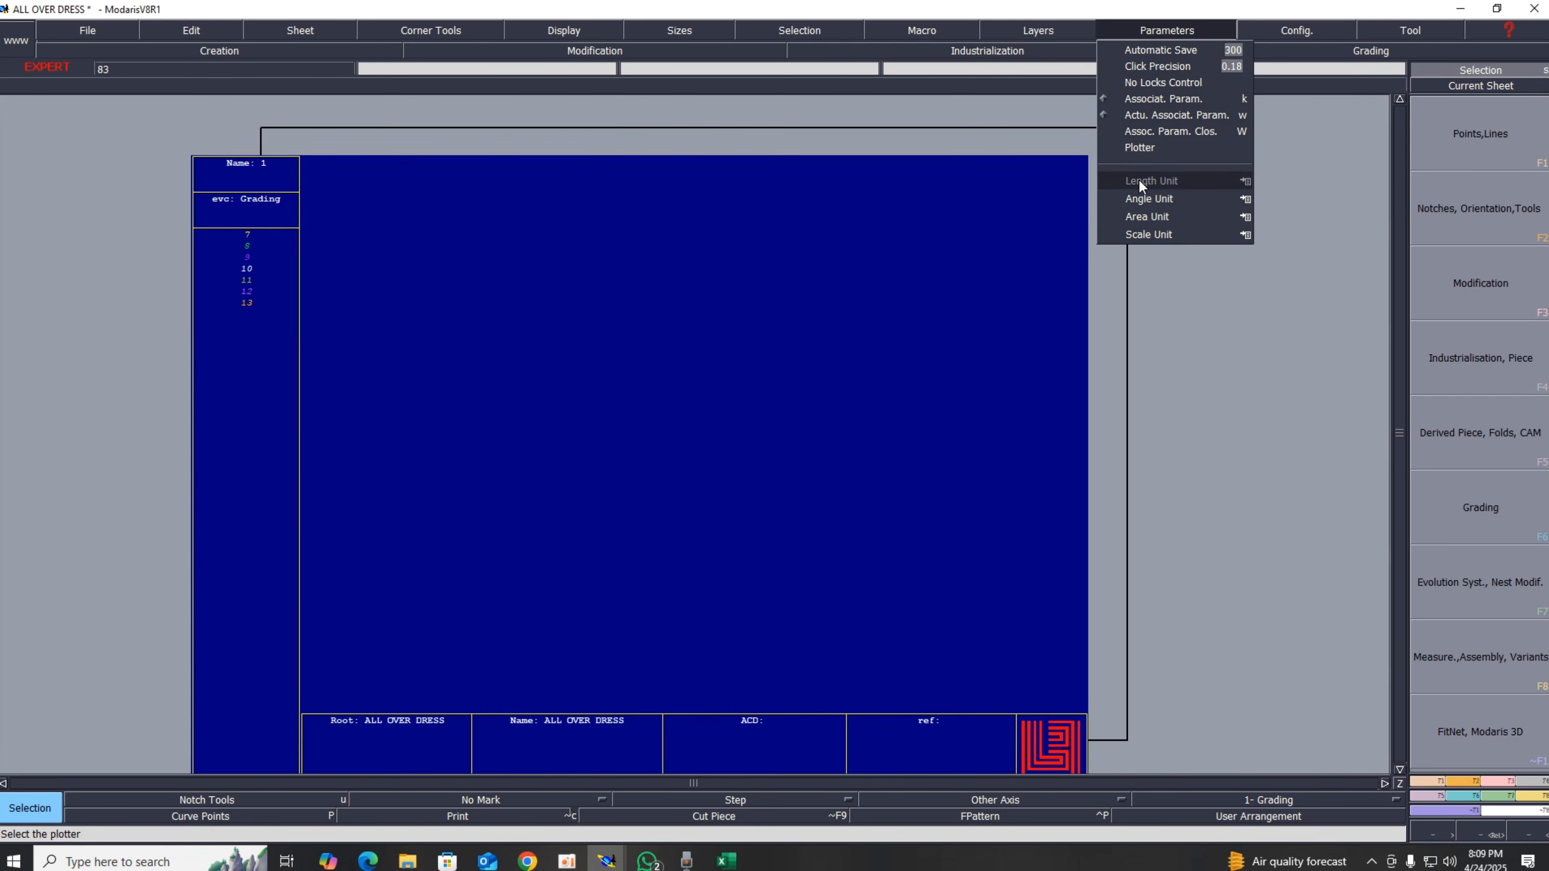
mouse_move(1139, 178)
left_click(1289, 231)
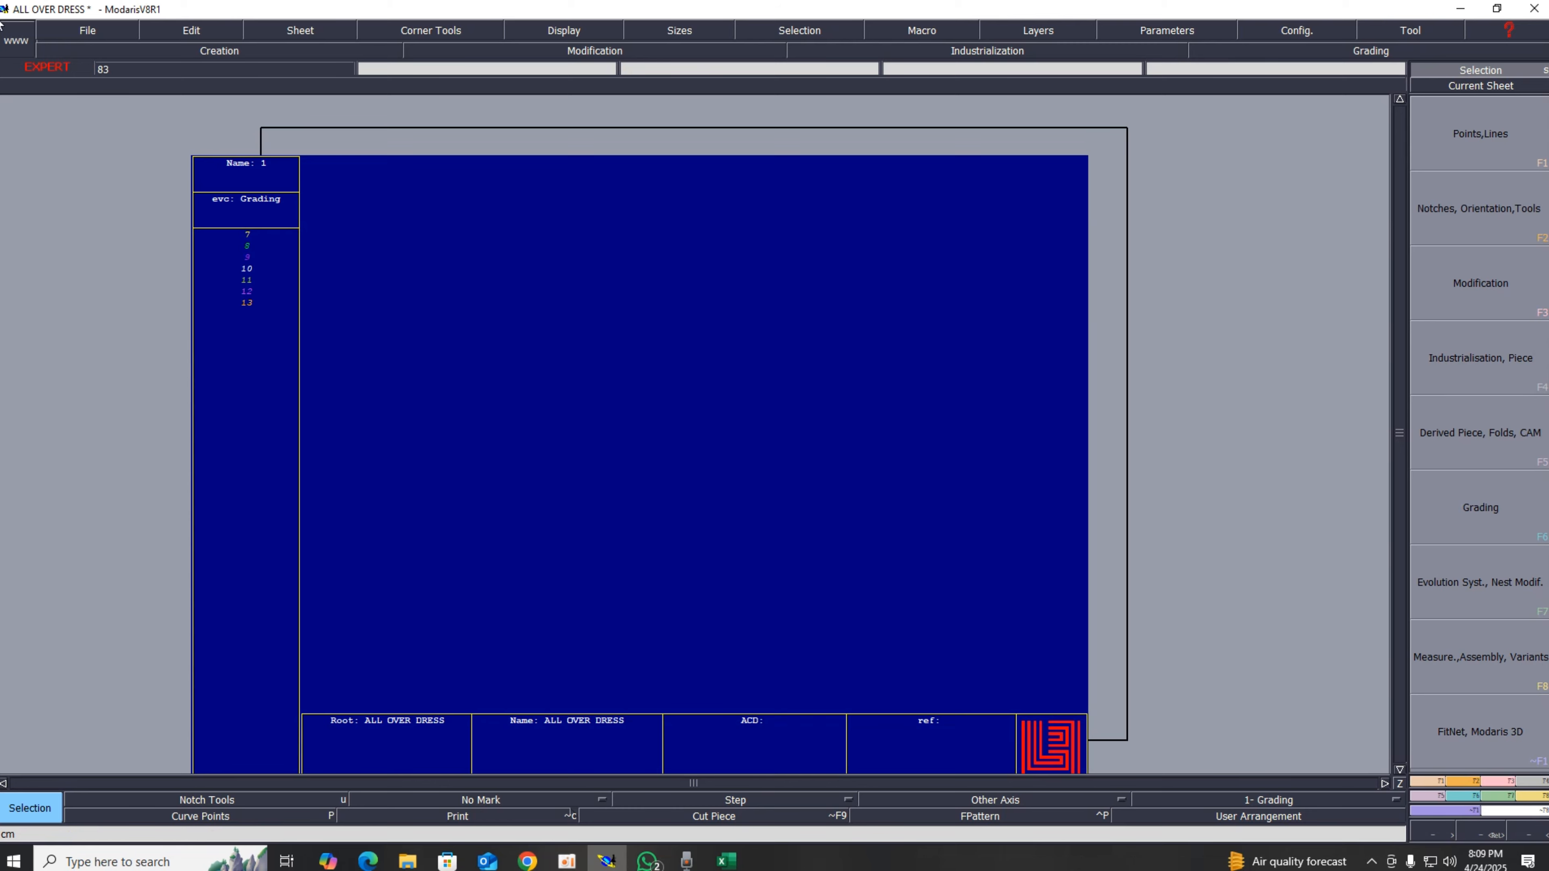
Step: Open the access paths settings and set the Open Model directory to the Desktop folder 03
left_click(86, 34)
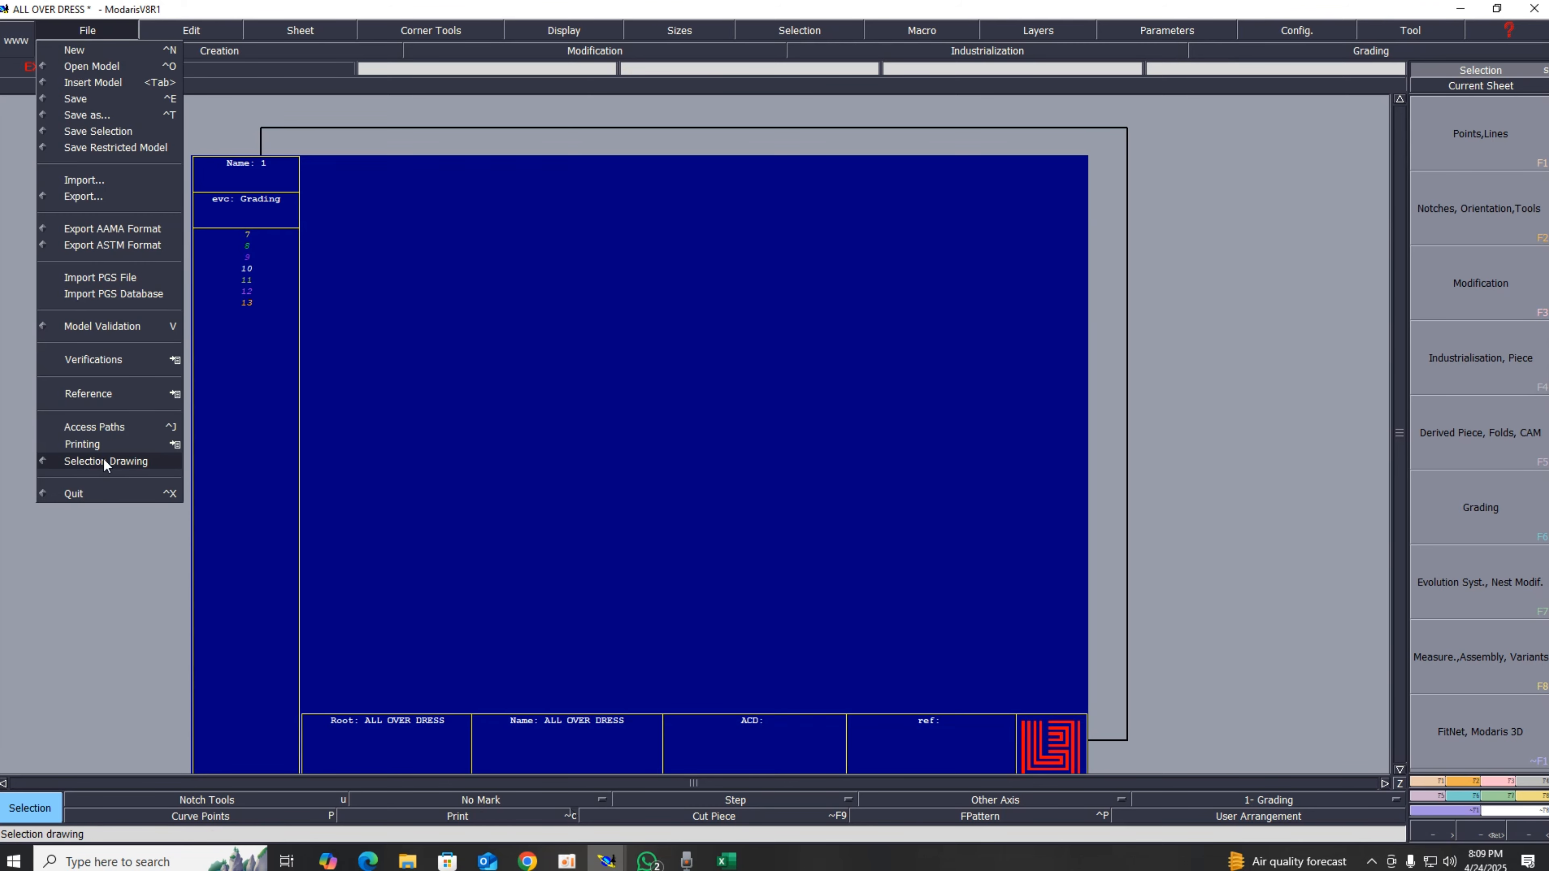
left_click(102, 427)
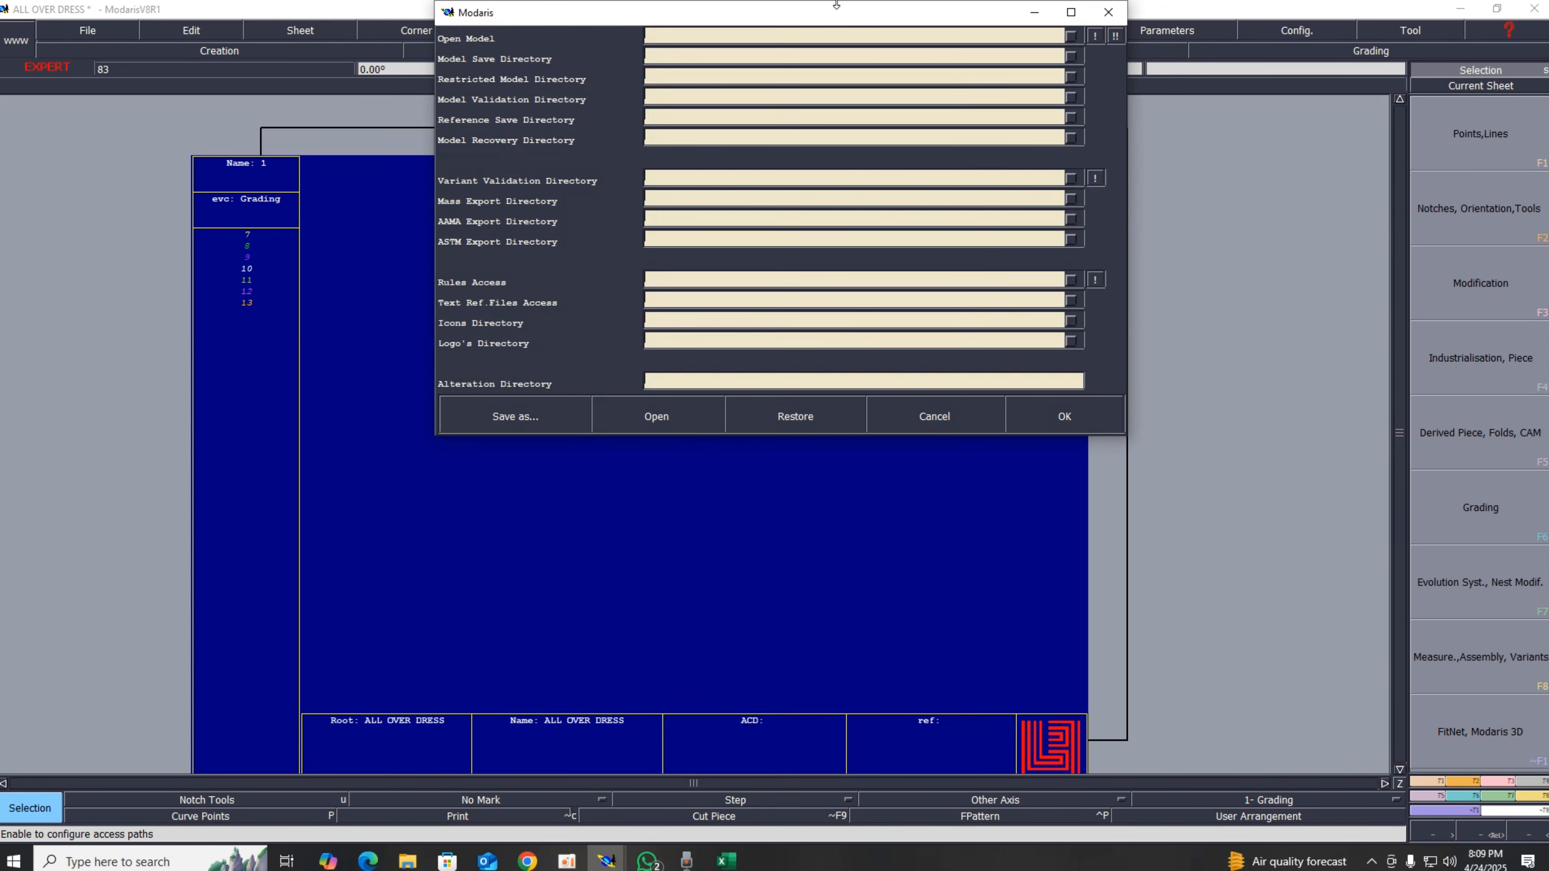
left_click(861, 34)
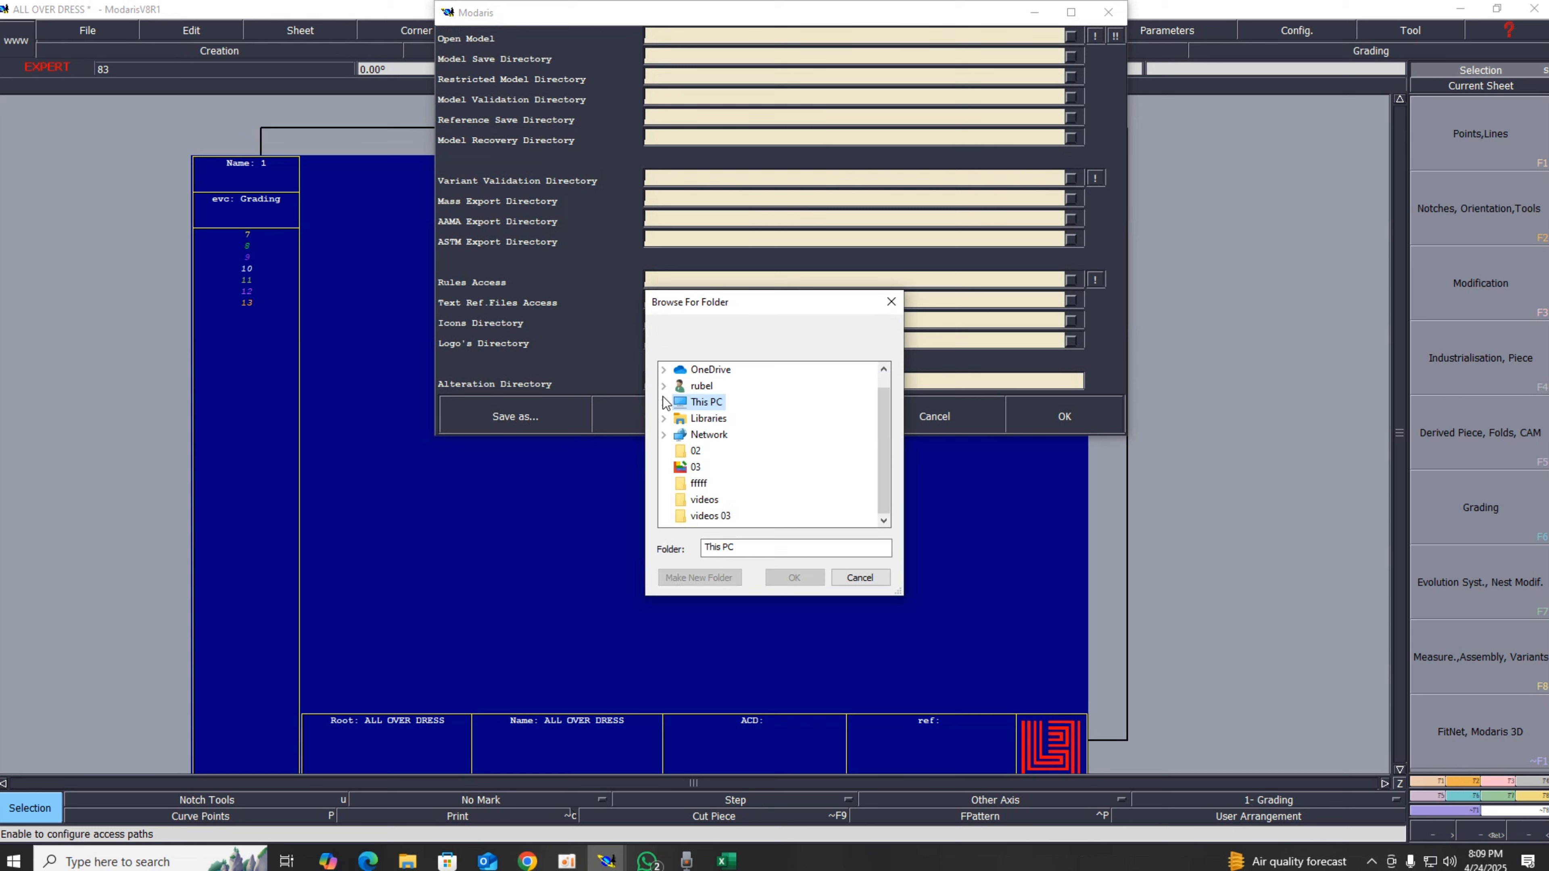
scroll(718, 435, "up", 1)
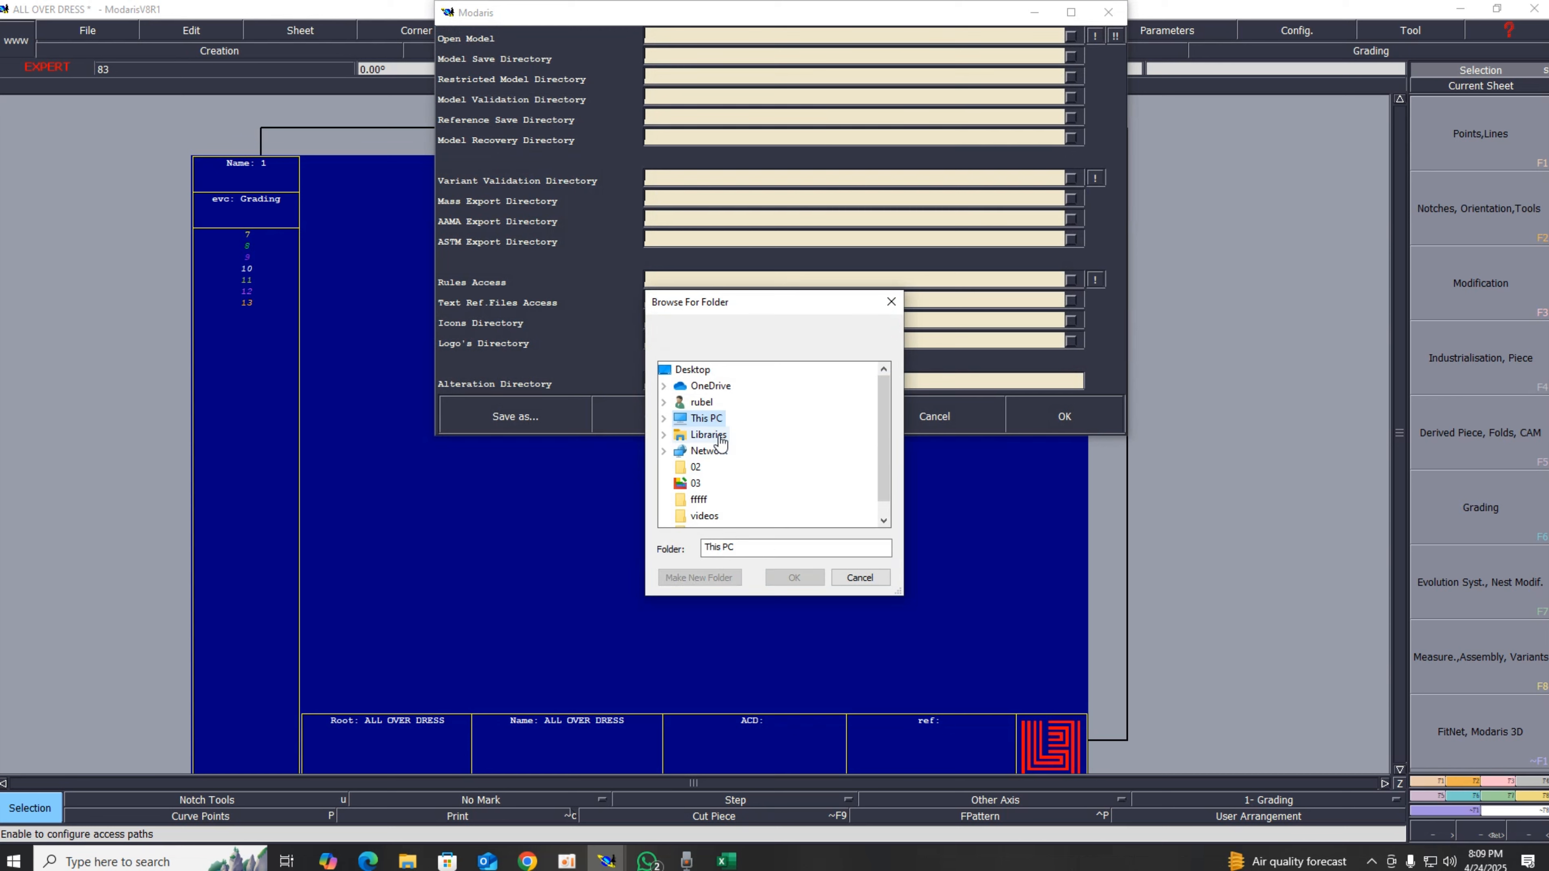
left_click(692, 369)
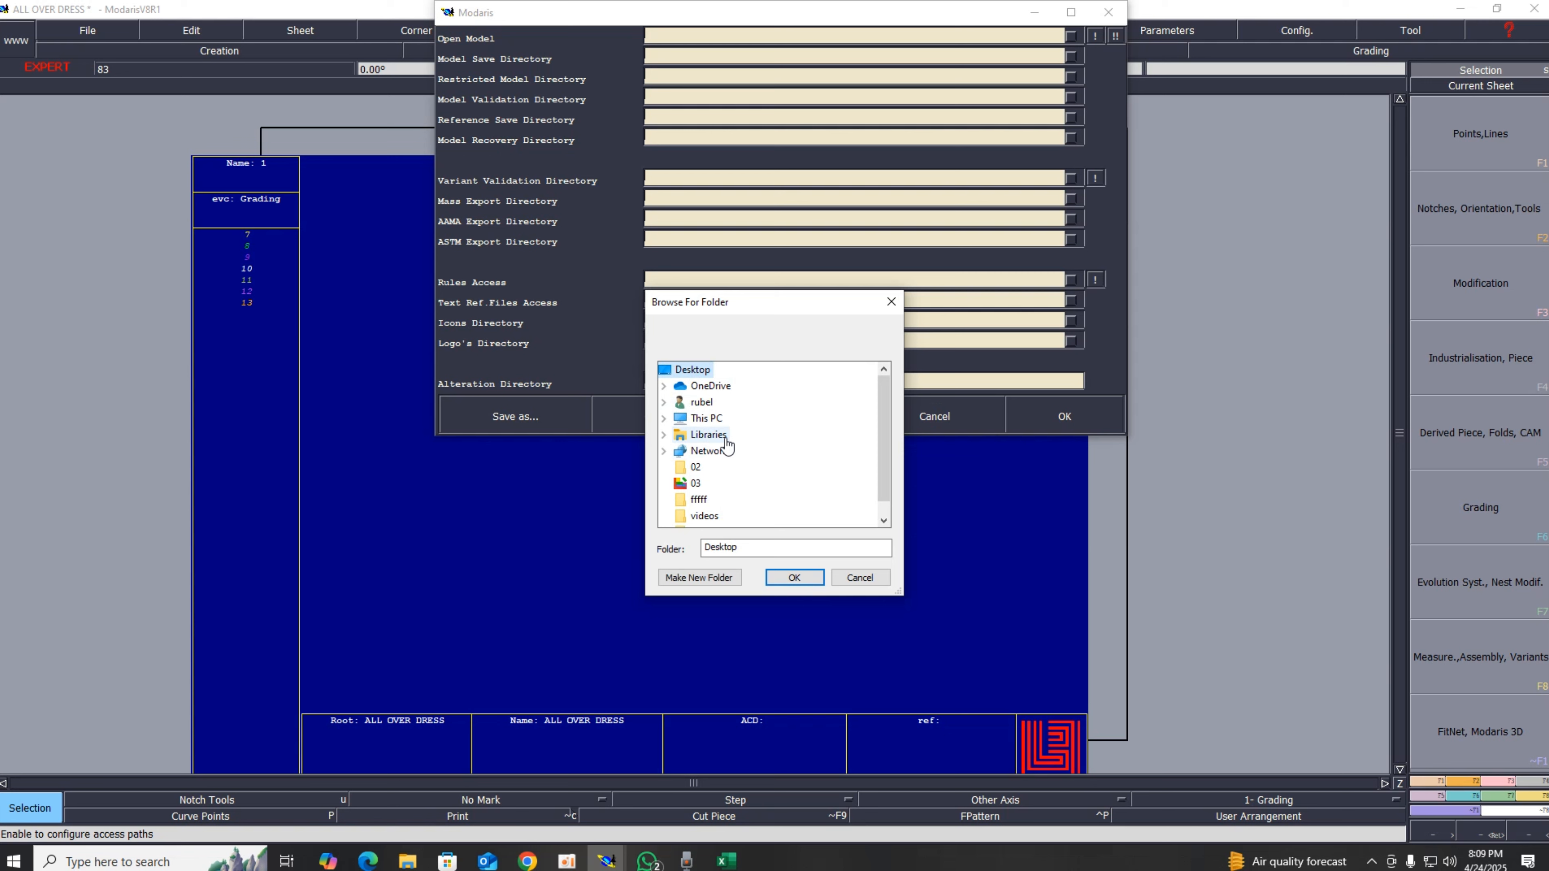
scroll(726, 446, "down", 1)
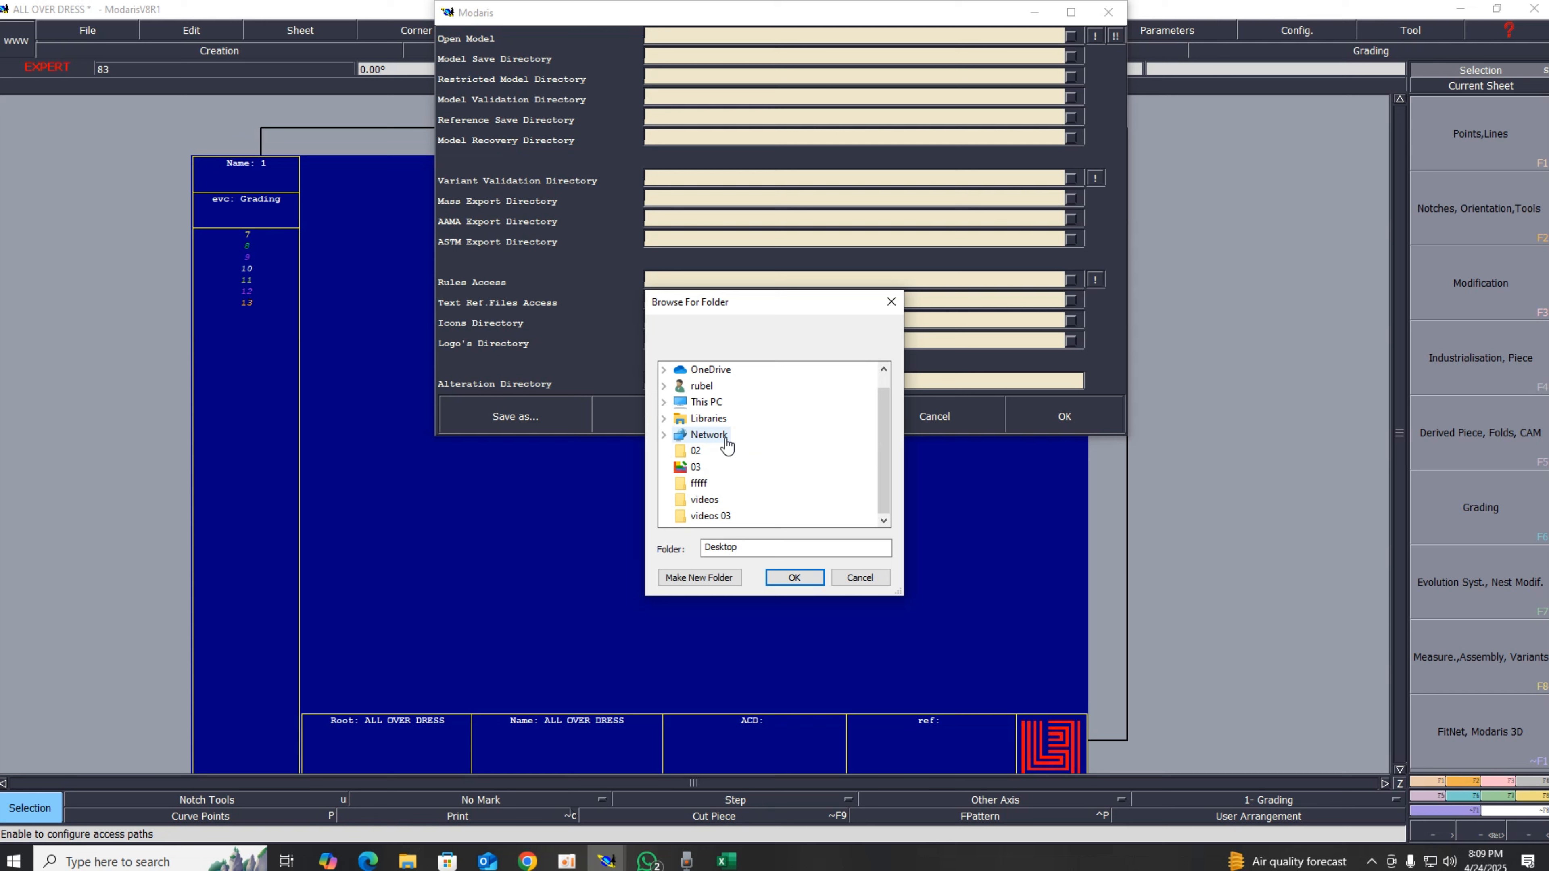
left_click(695, 466)
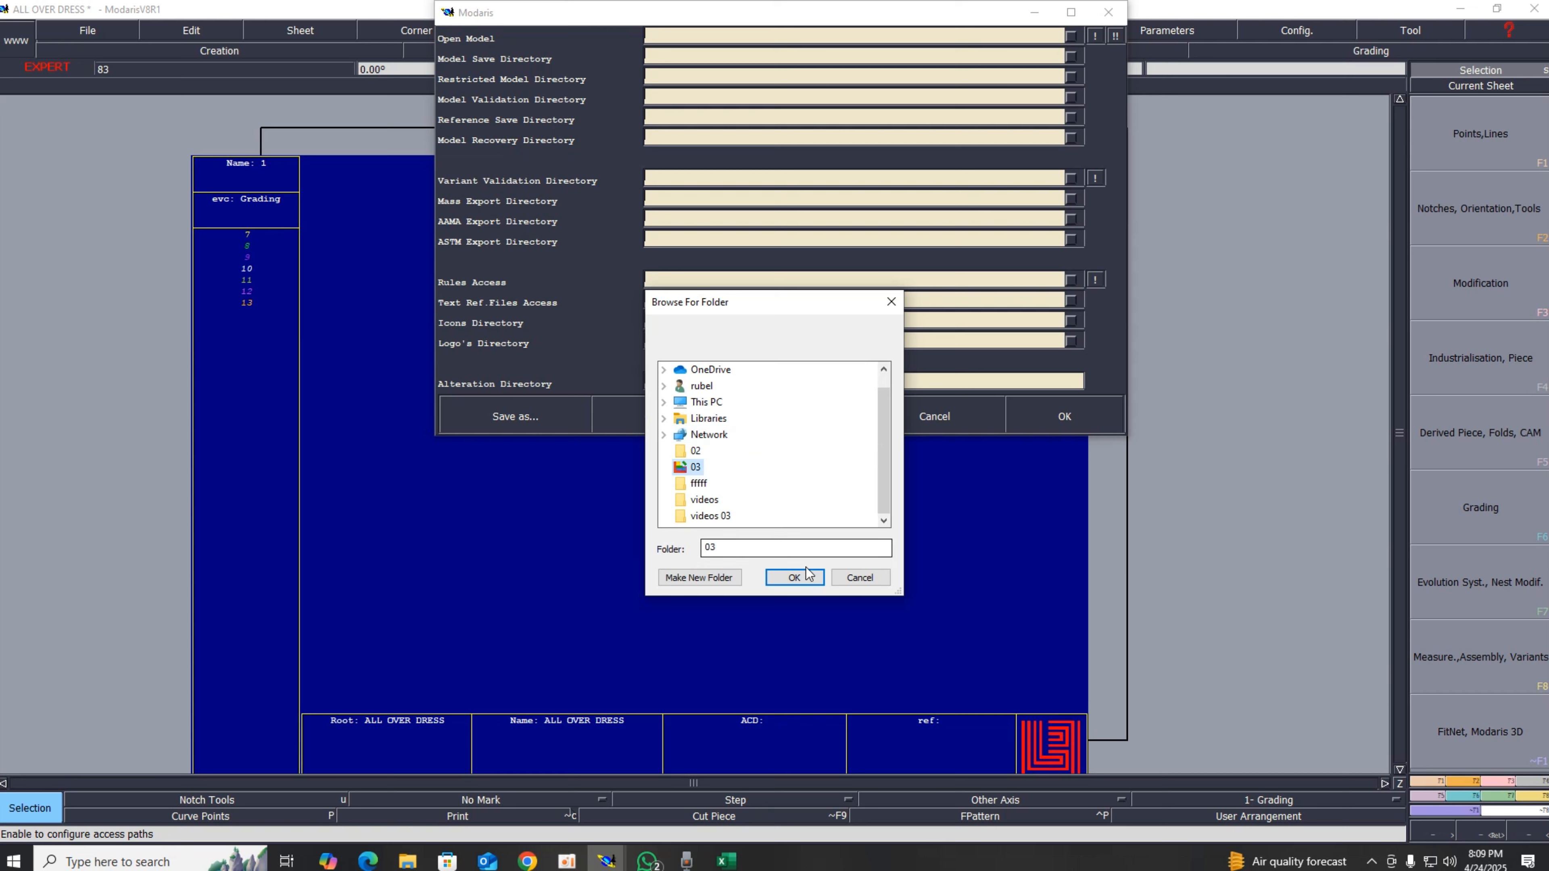
left_click(795, 577)
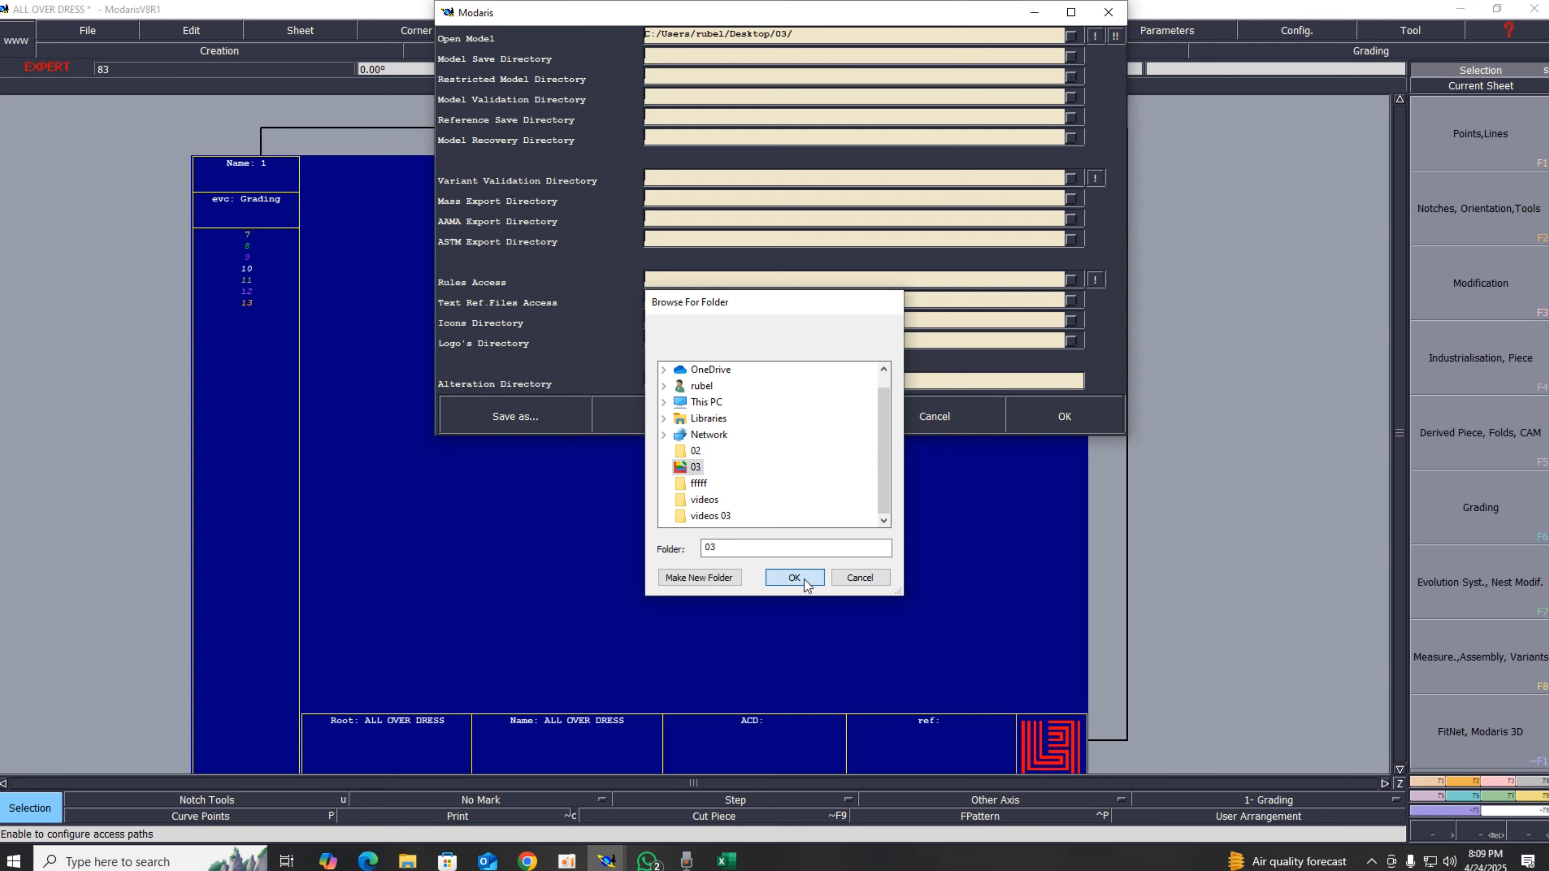
Step: Apply the same folder to all access path directories and confirm the settings
left_click(1095, 36)
left_click(1114, 36)
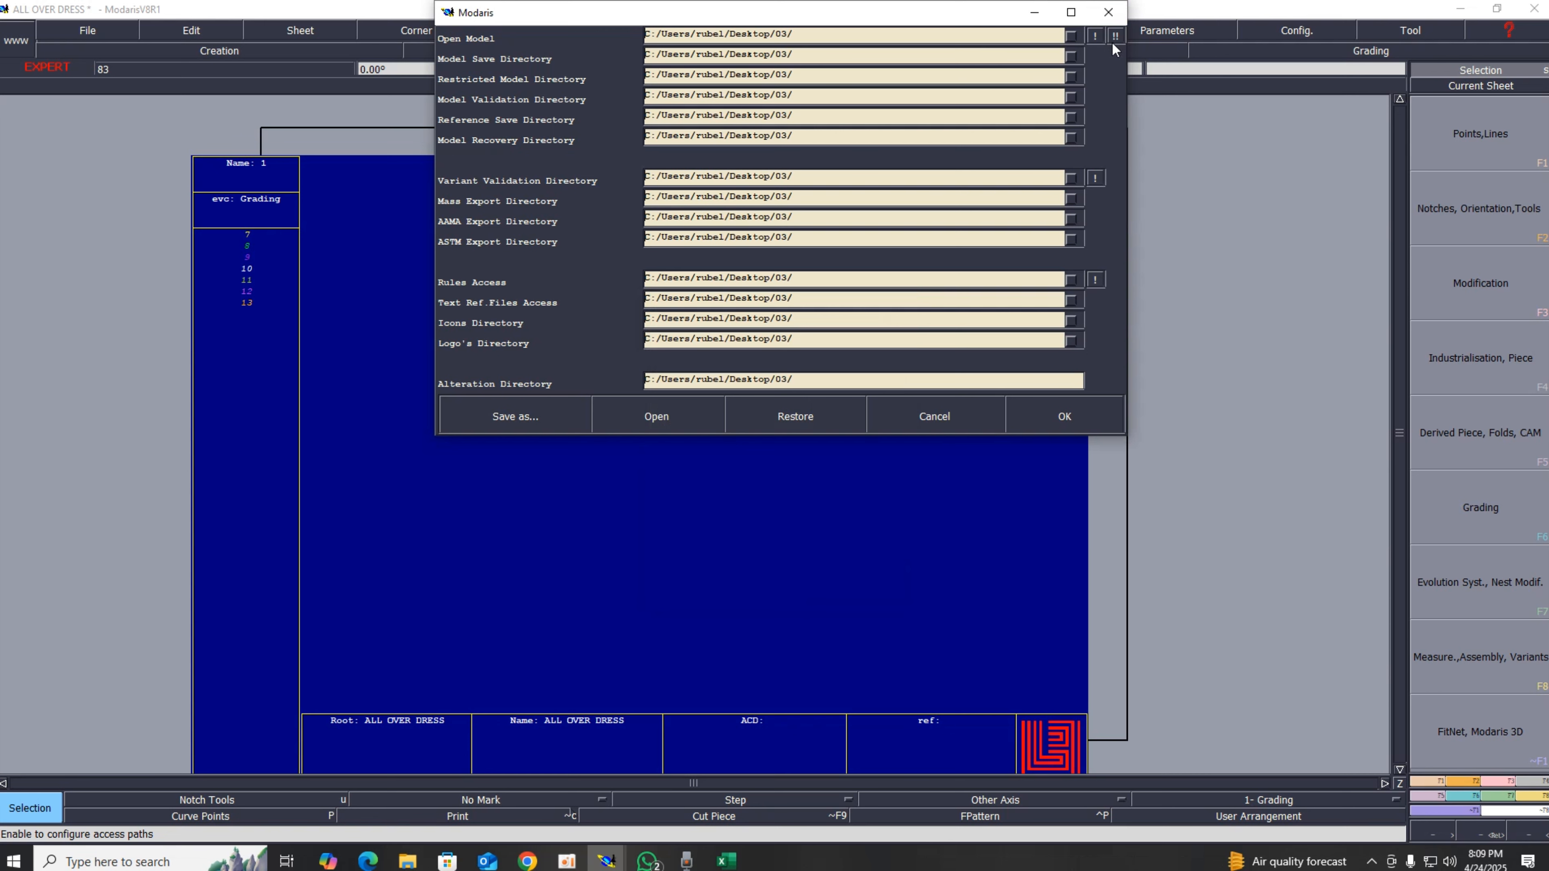
left_click(1064, 418)
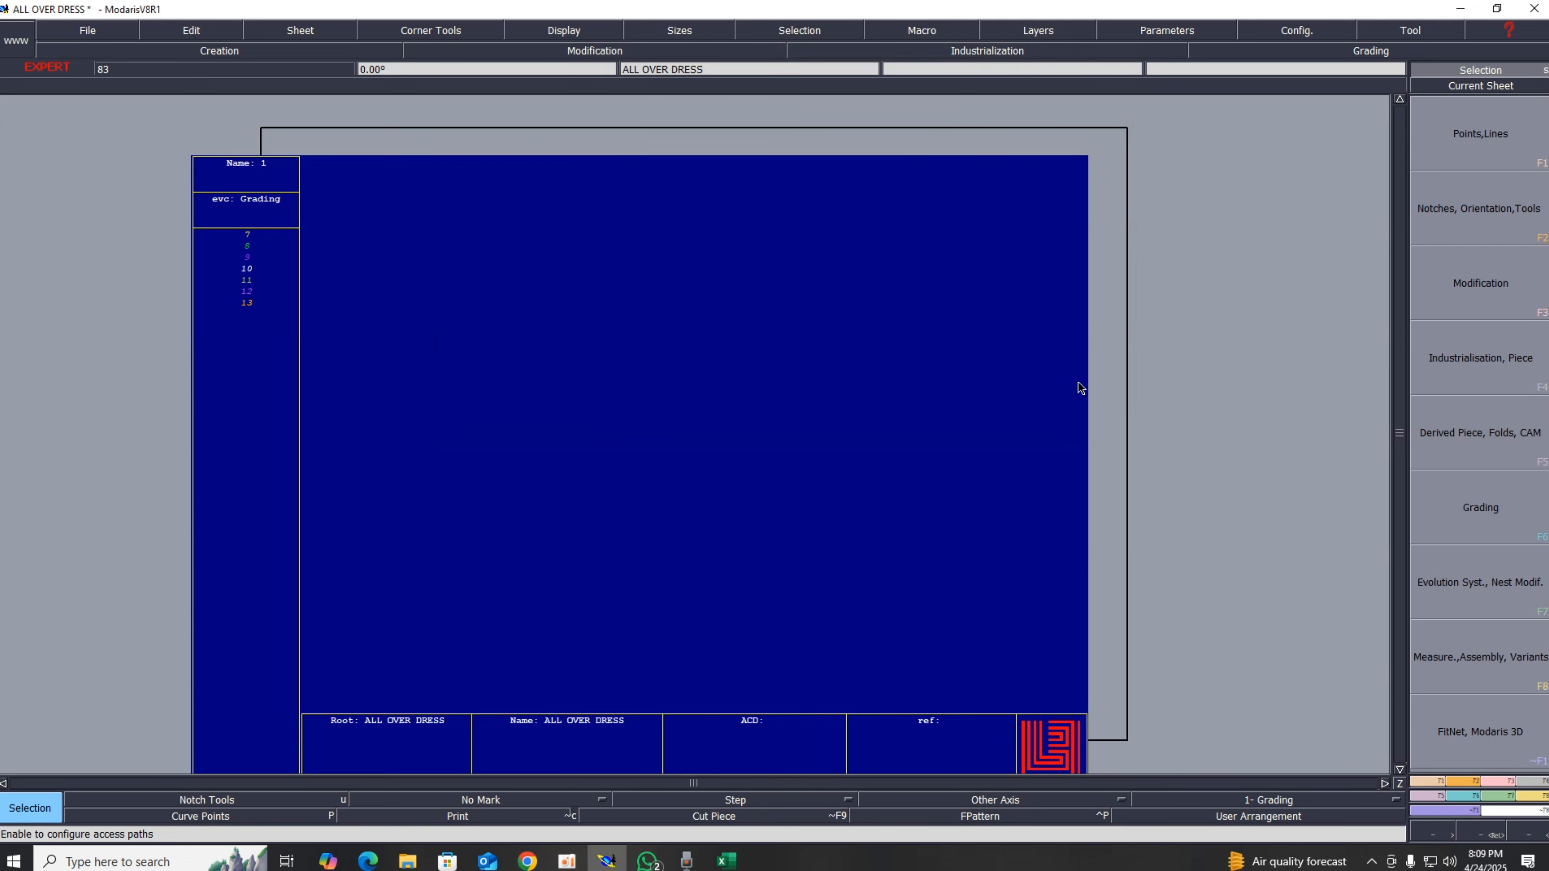
Step: Save the model into the configured save directory
left_click(73, 32)
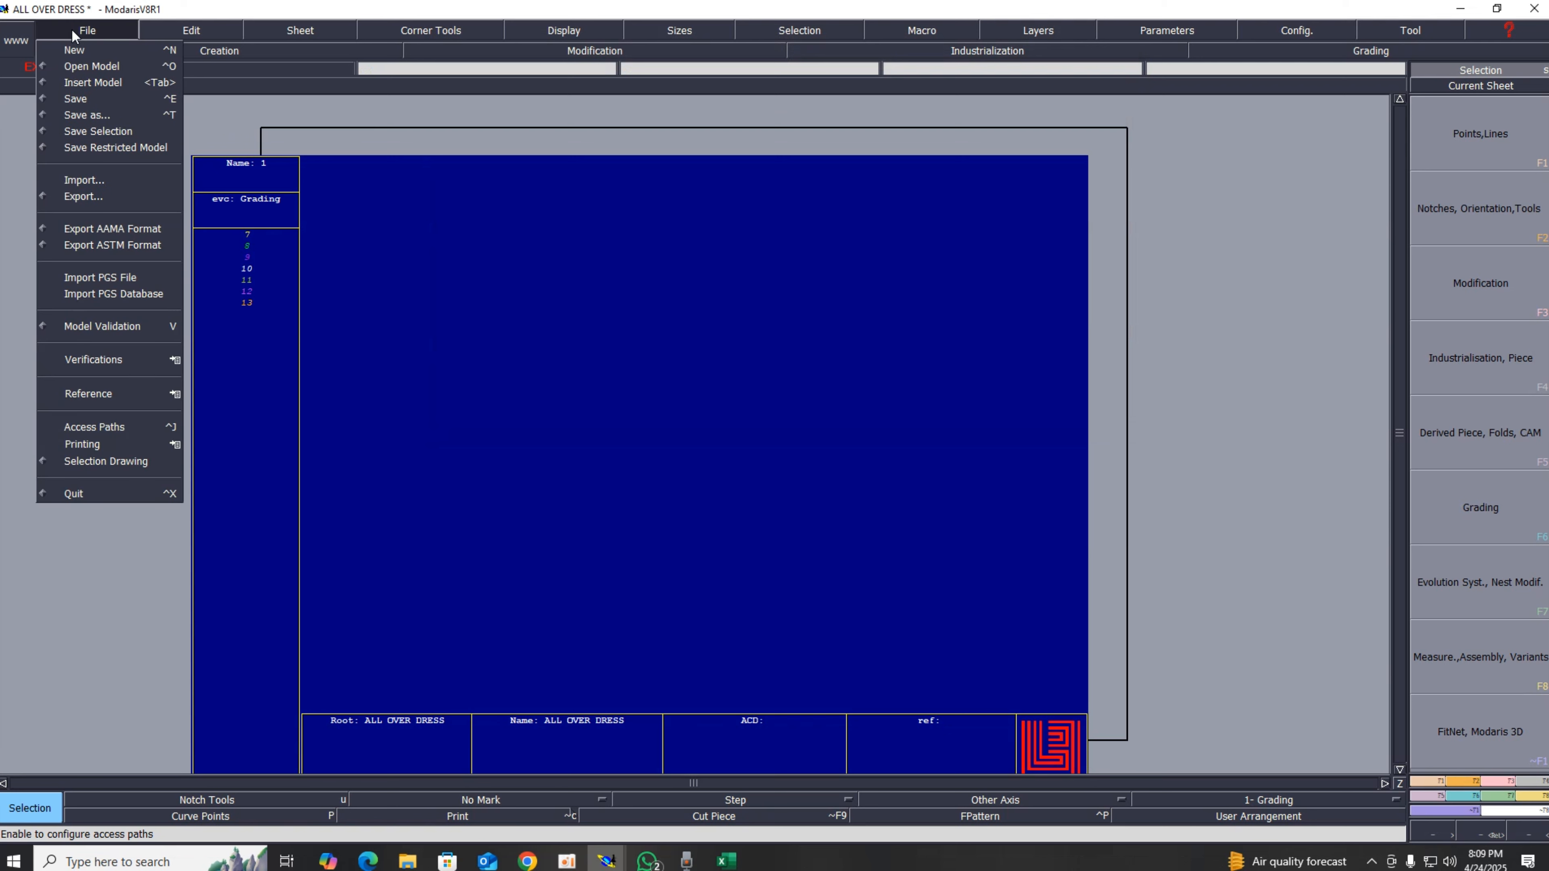
left_click(76, 100)
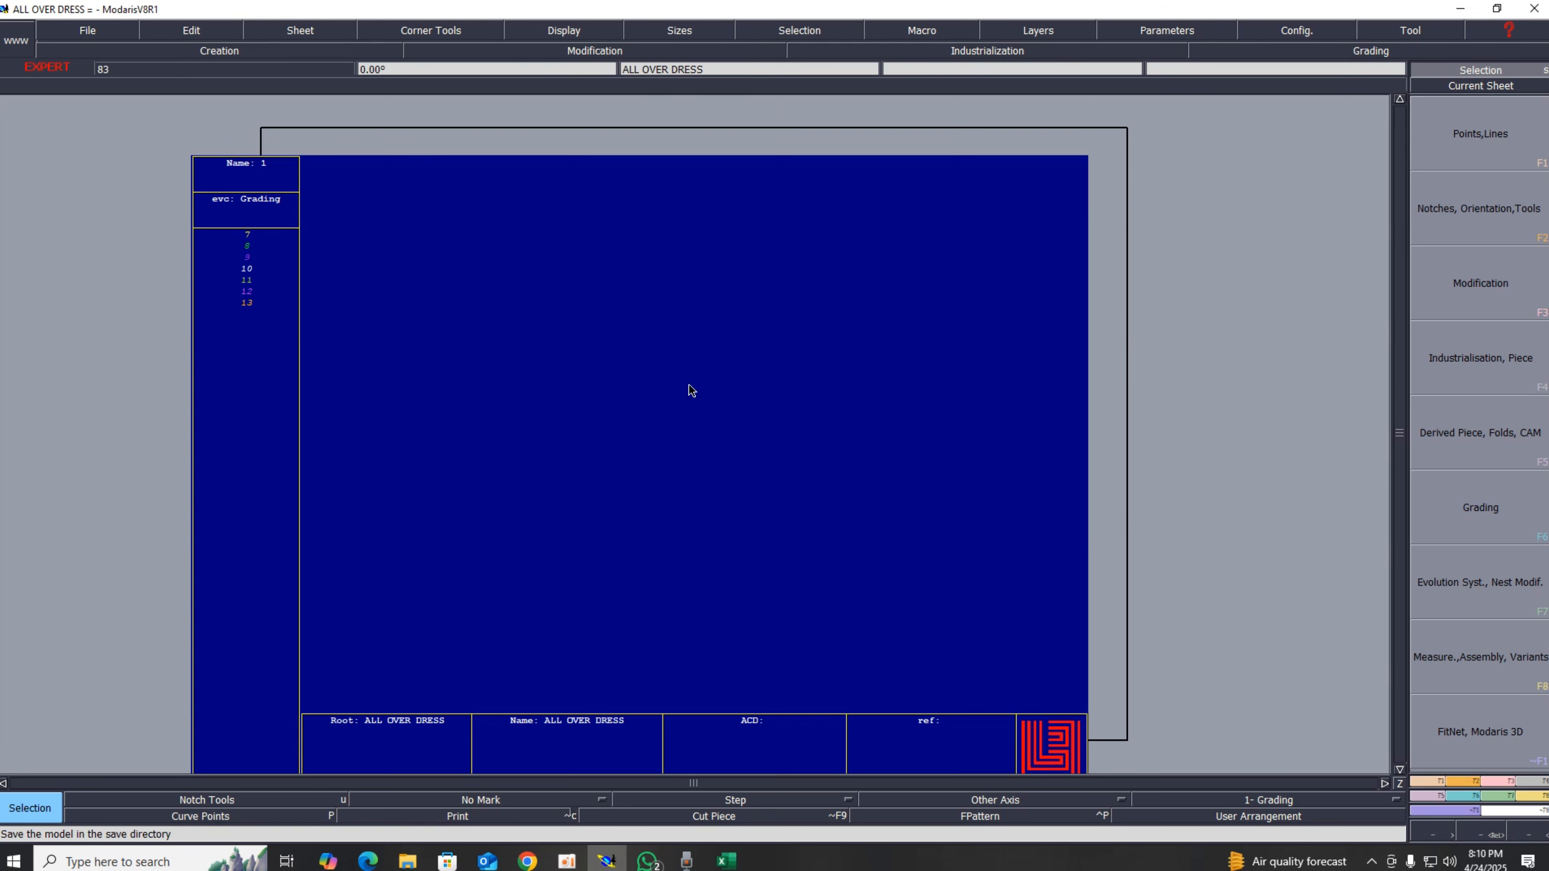
left_click(88, 32)
left_click(81, 102)
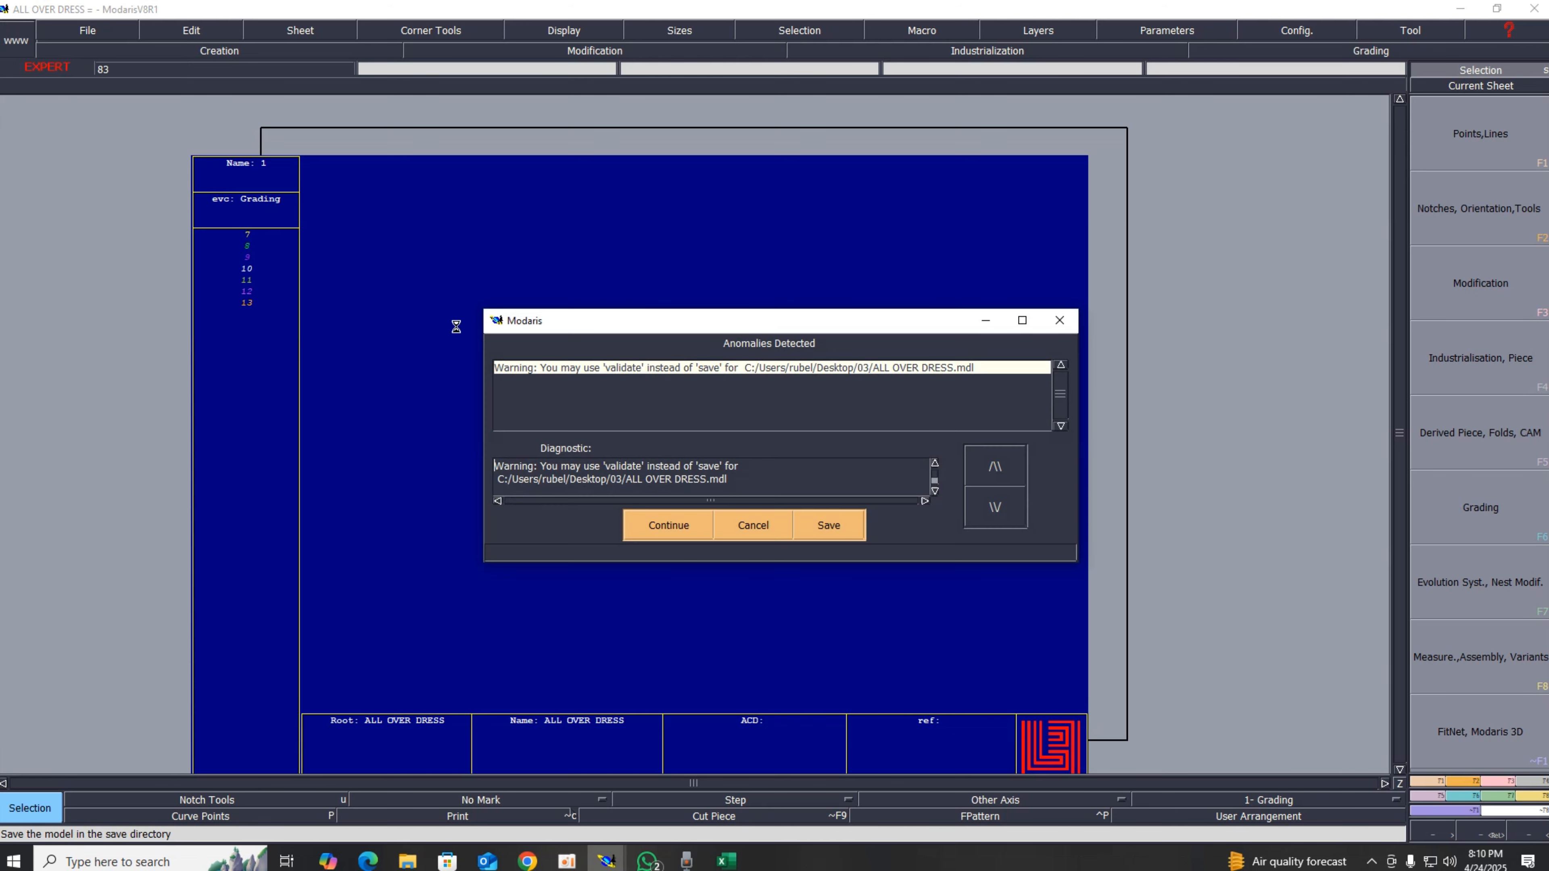
left_click(667, 522)
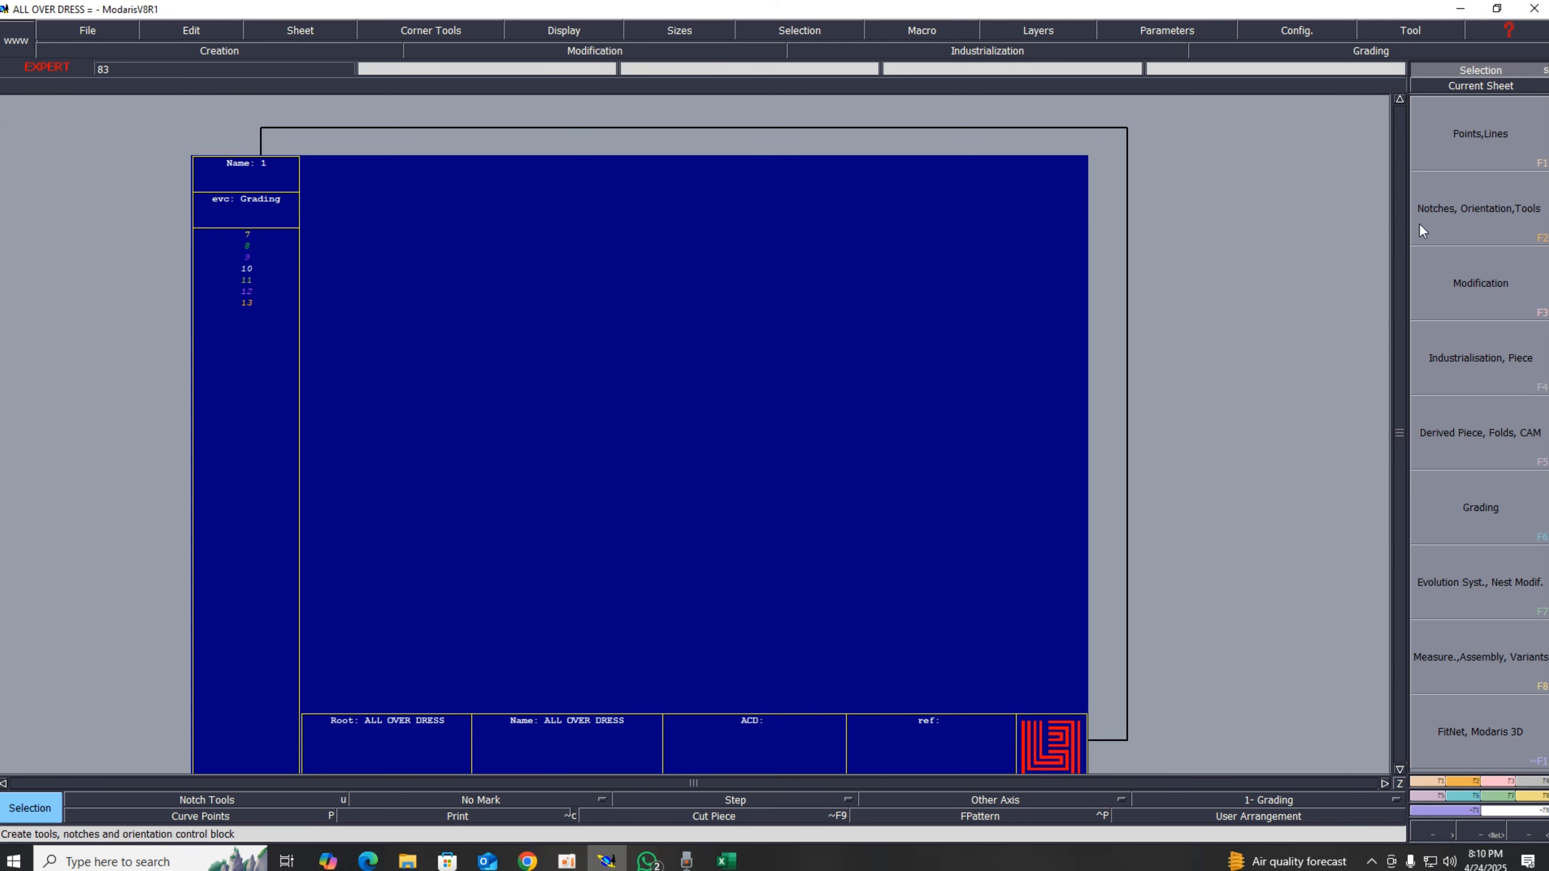
Step: Arrange all sheets and display only the current cut piece sheet
key("j")
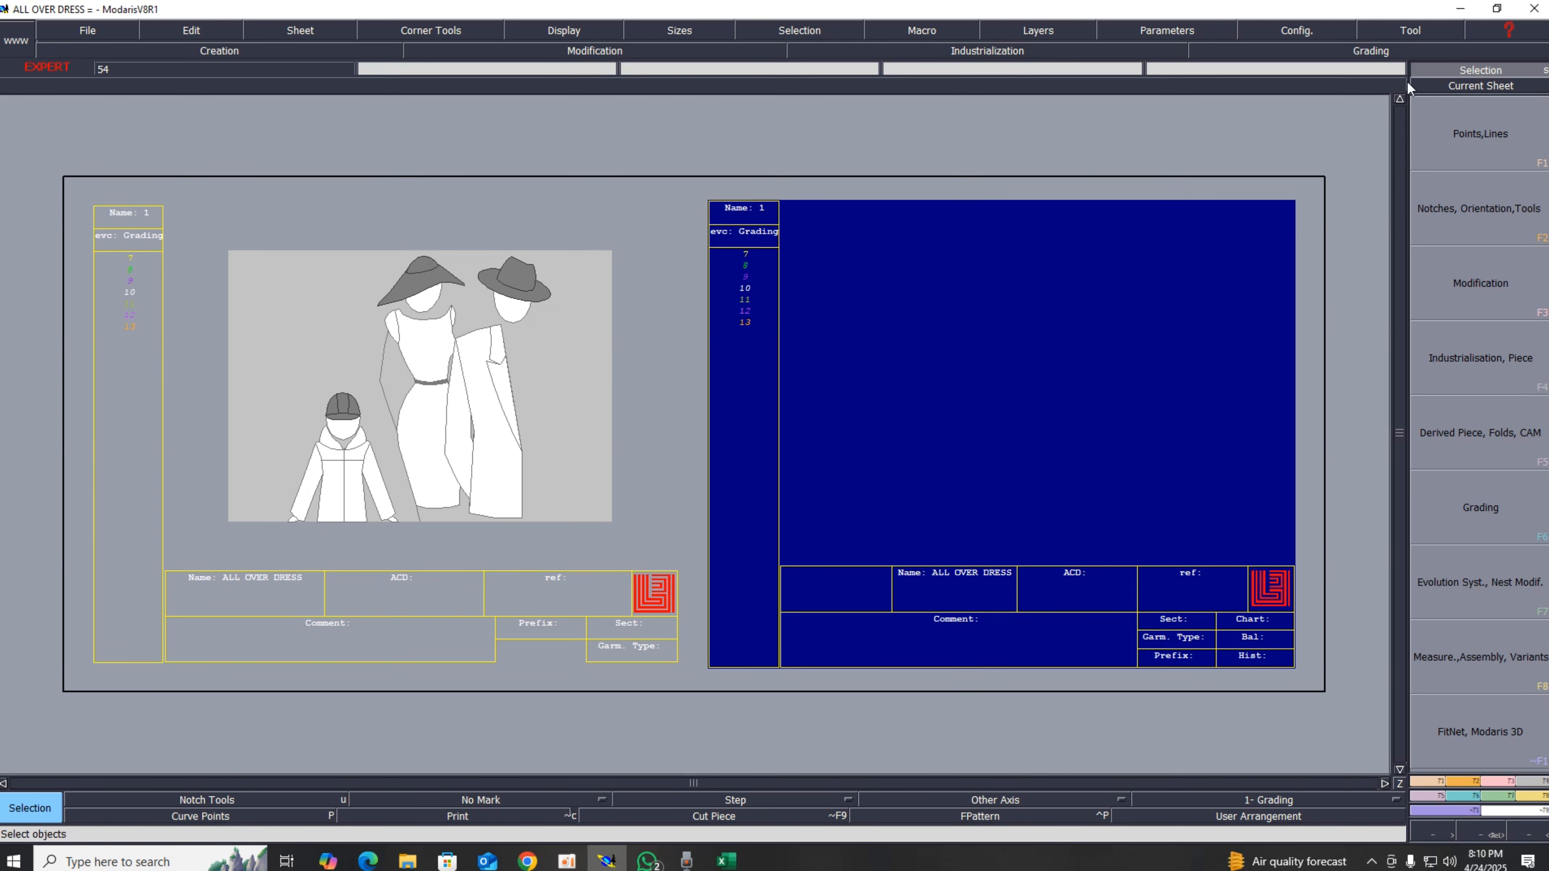
left_click(1495, 86)
left_click(1023, 333)
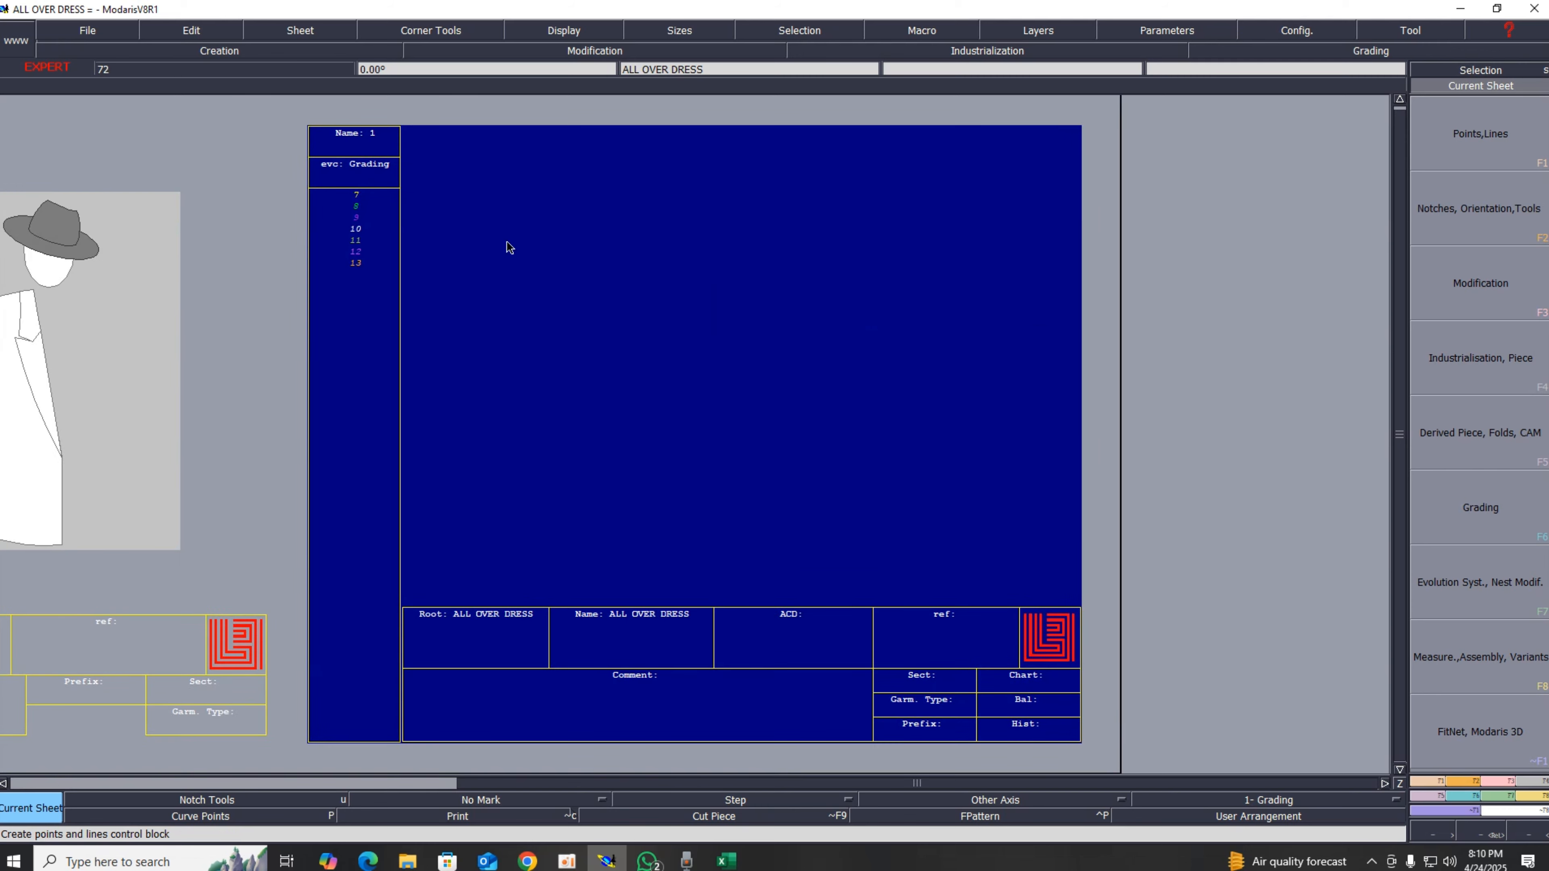
Step: Switch to the Excel measurement sheet and try a yellow fill on the total length cells, undoing it
left_click(726, 860)
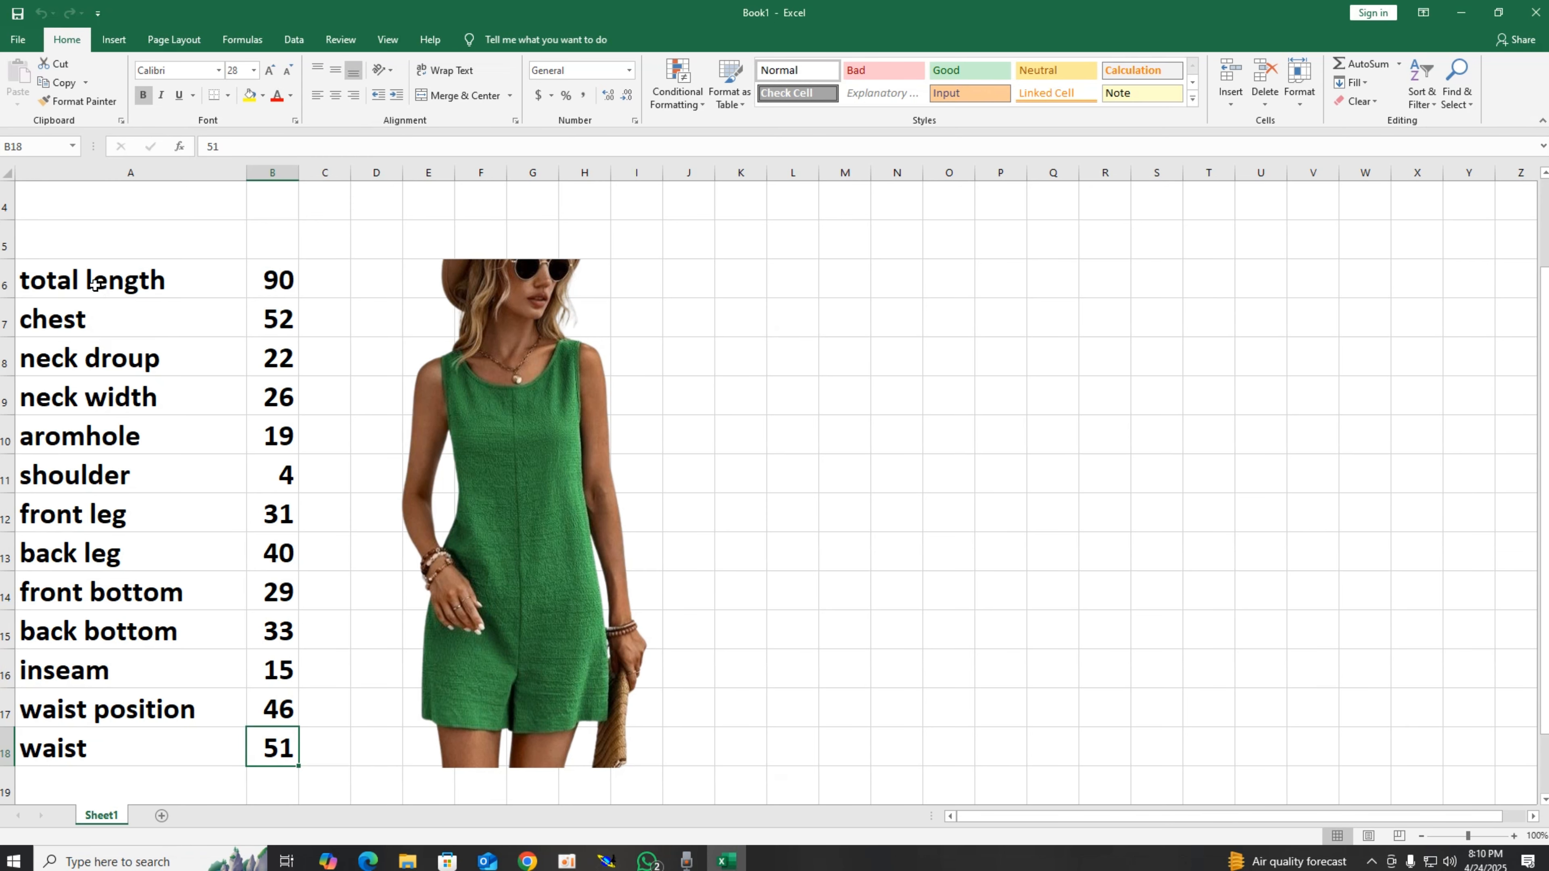
left_click(6, 285)
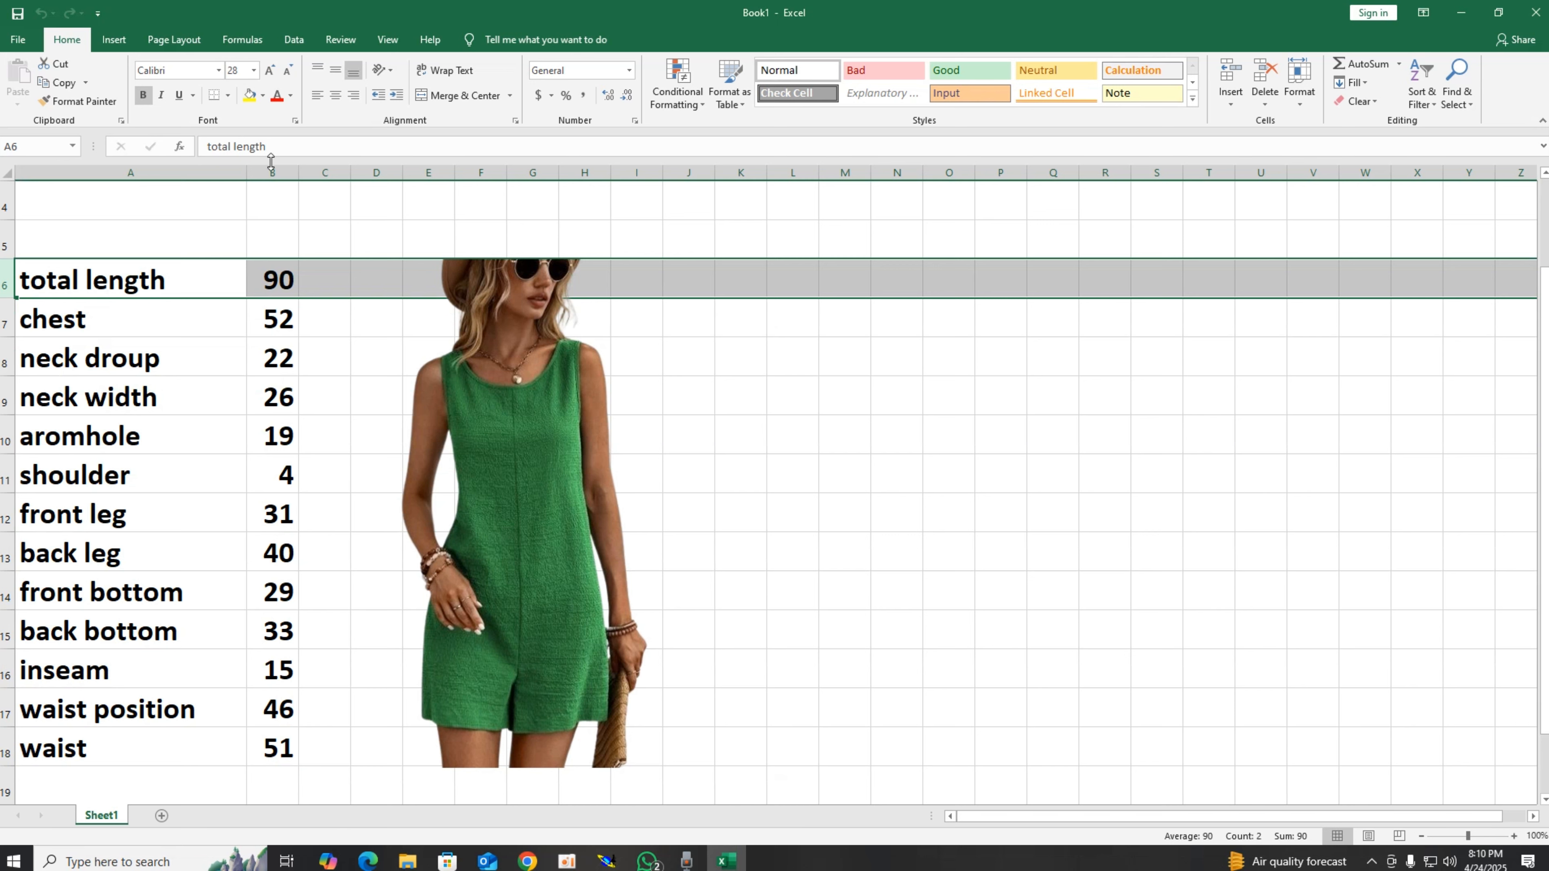
left_click_drag(279, 286, 77, 277)
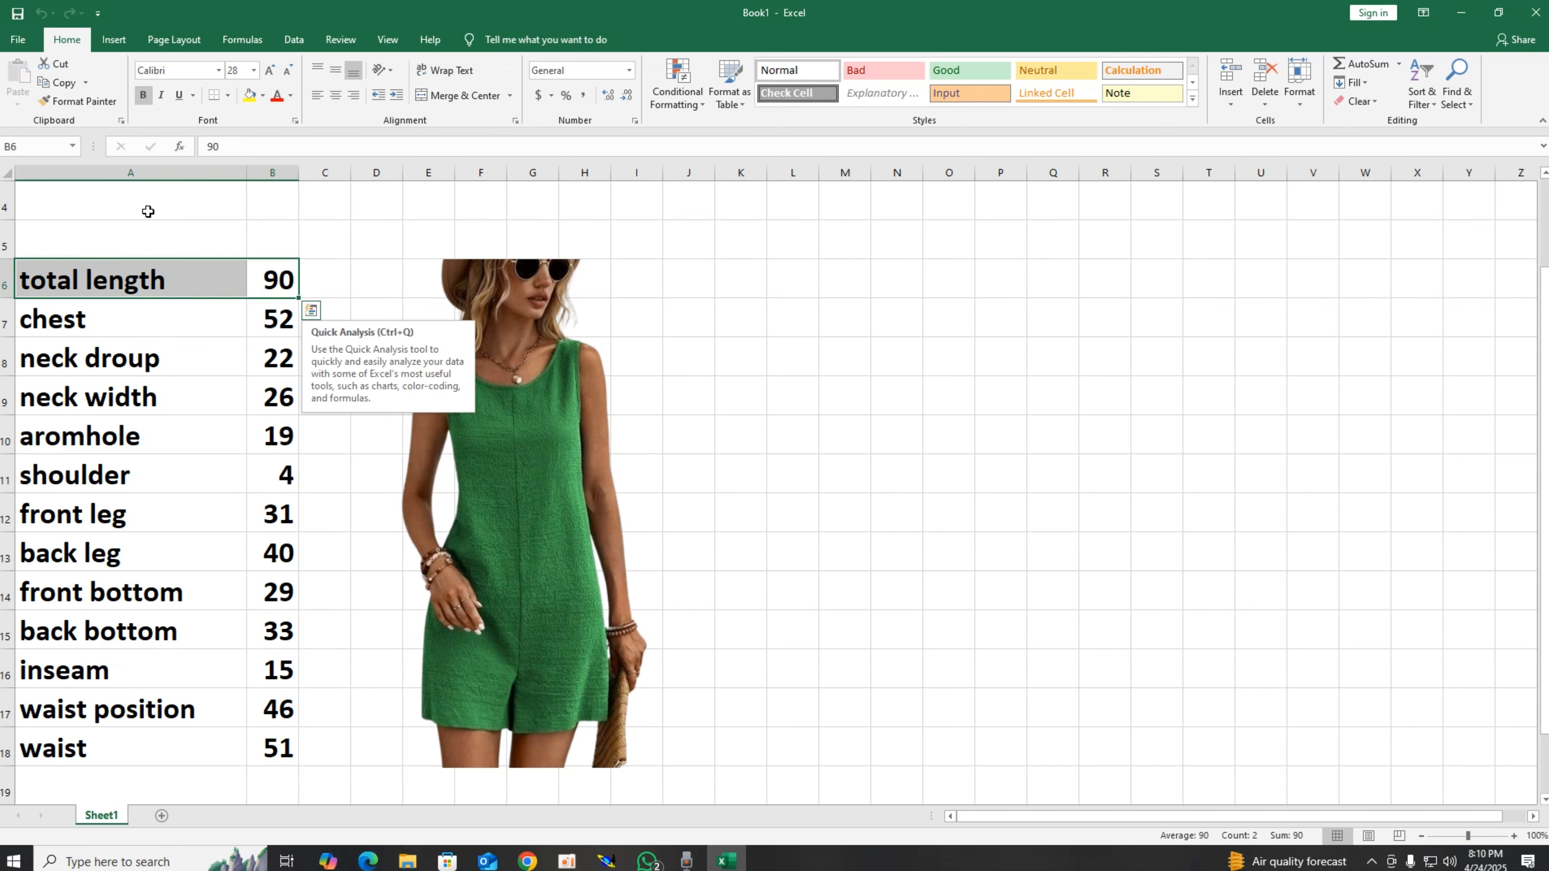
left_click(249, 94)
left_click(1001, 482)
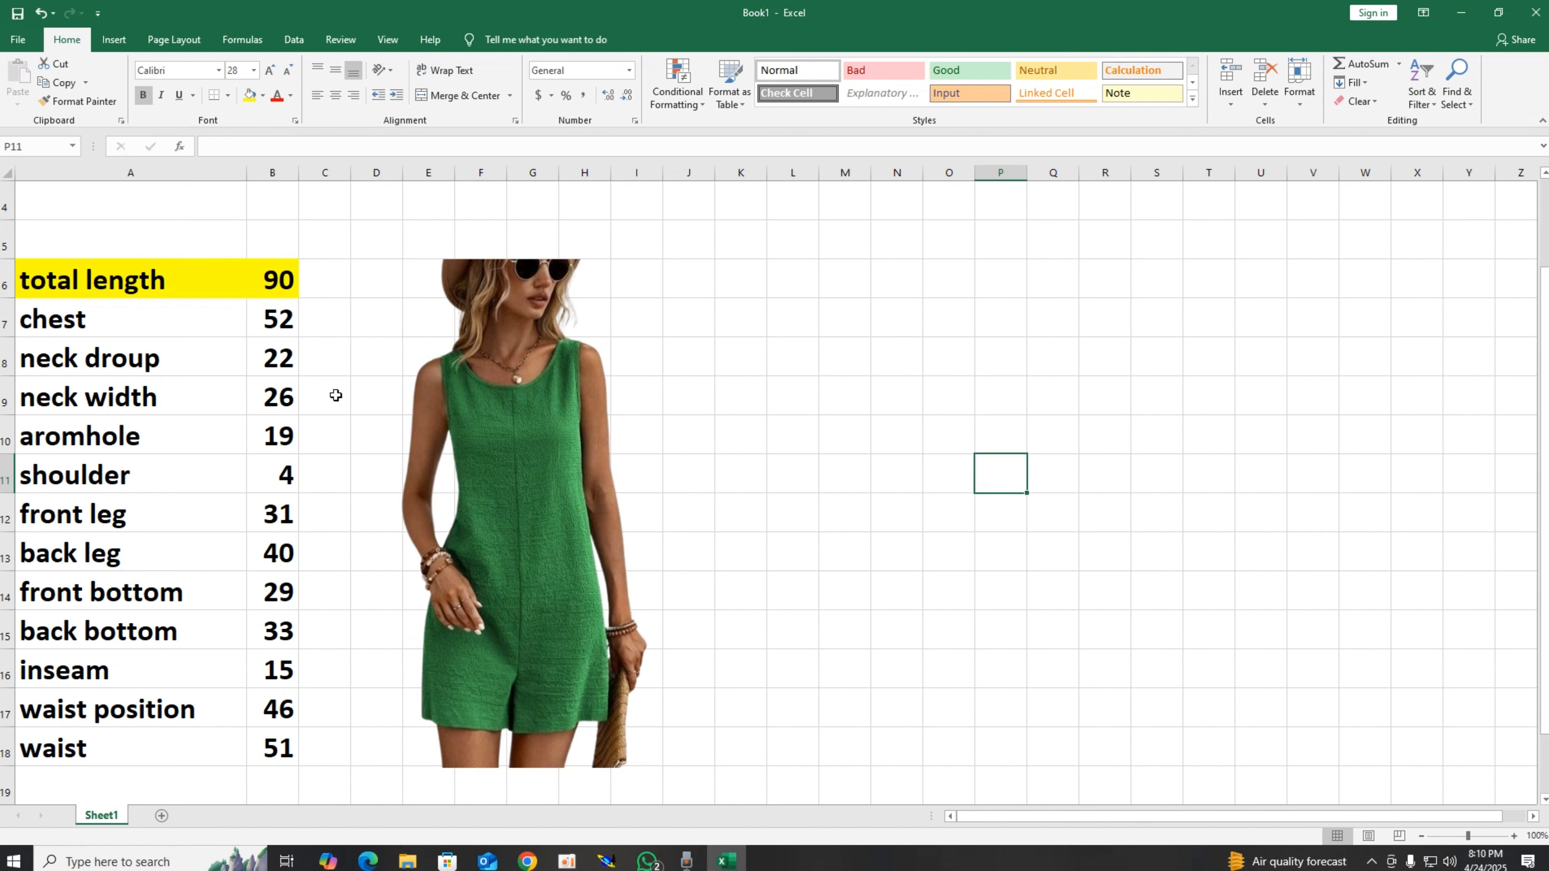
key("ctrl+z")
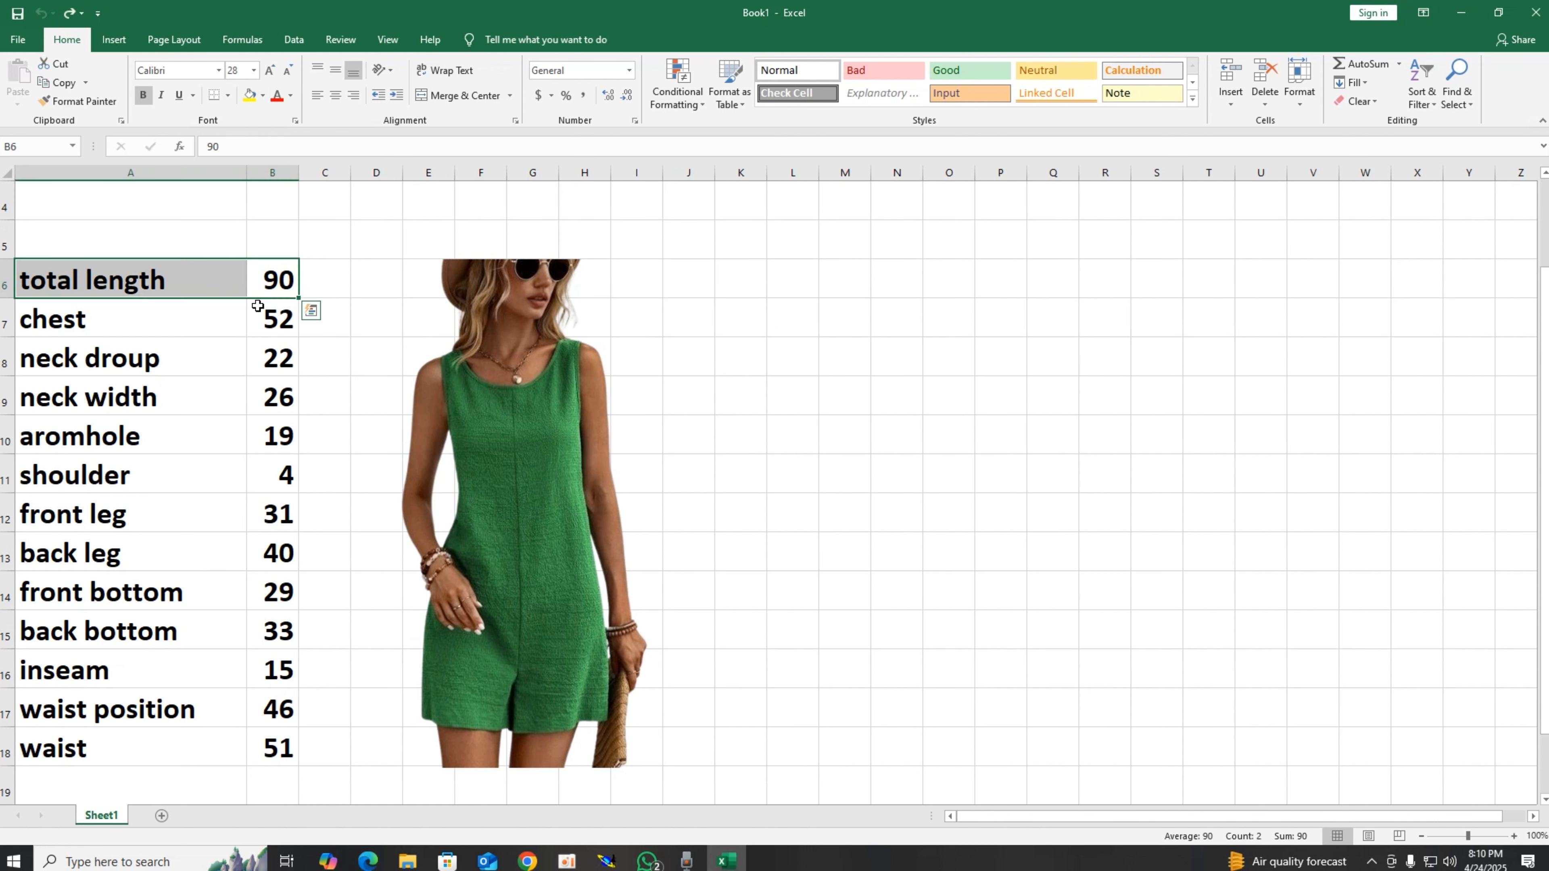
Step: Fill the total length and chest measurement values in column B with green
left_click(282, 279)
left_click(263, 95)
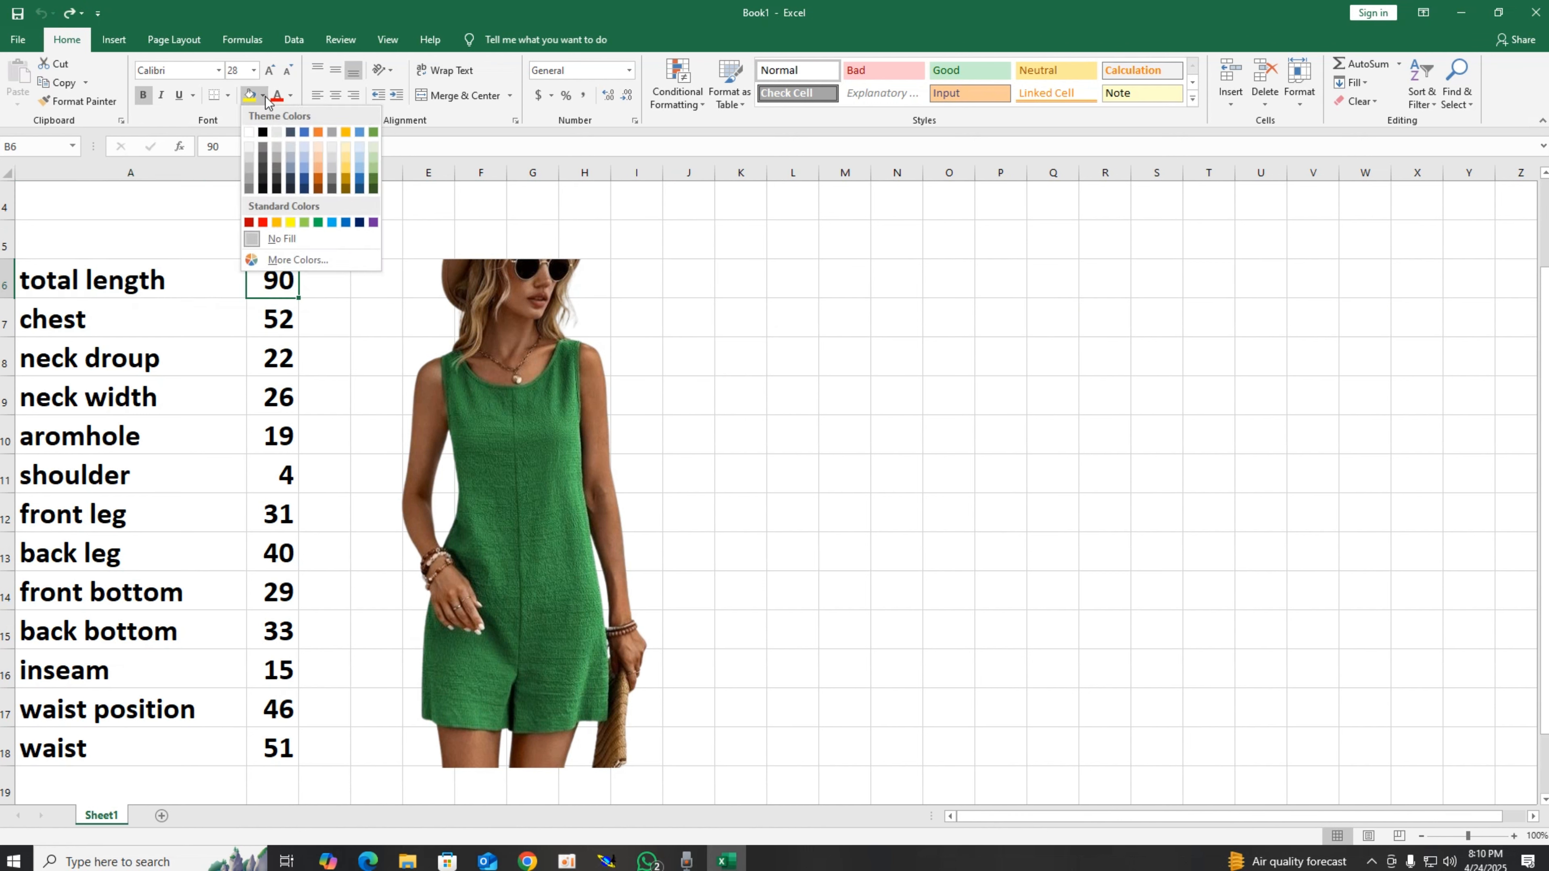
left_click(321, 223)
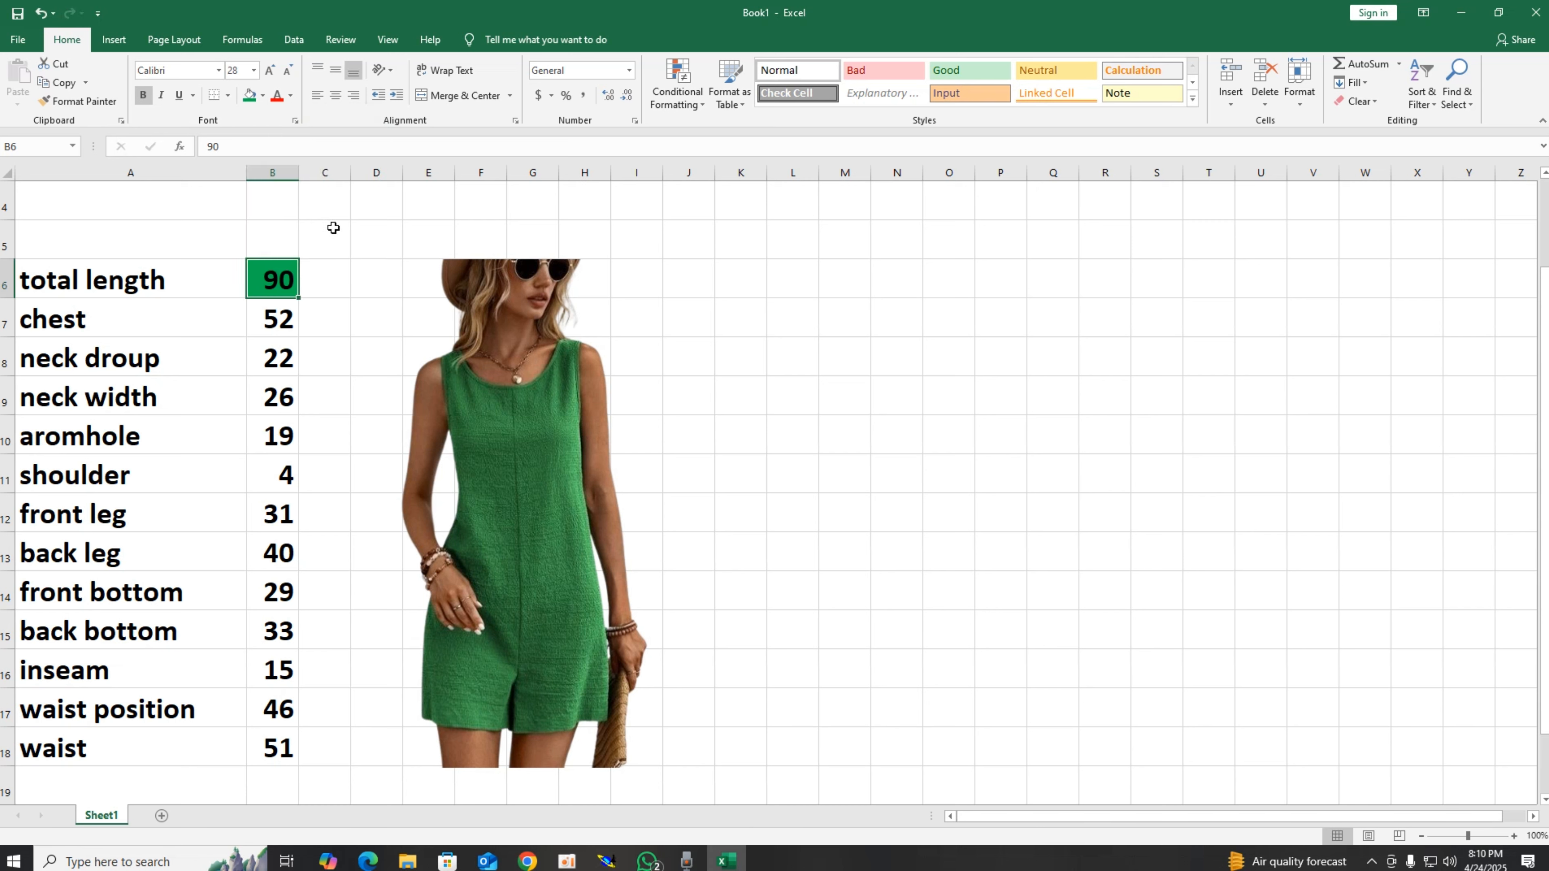
left_click(1082, 464)
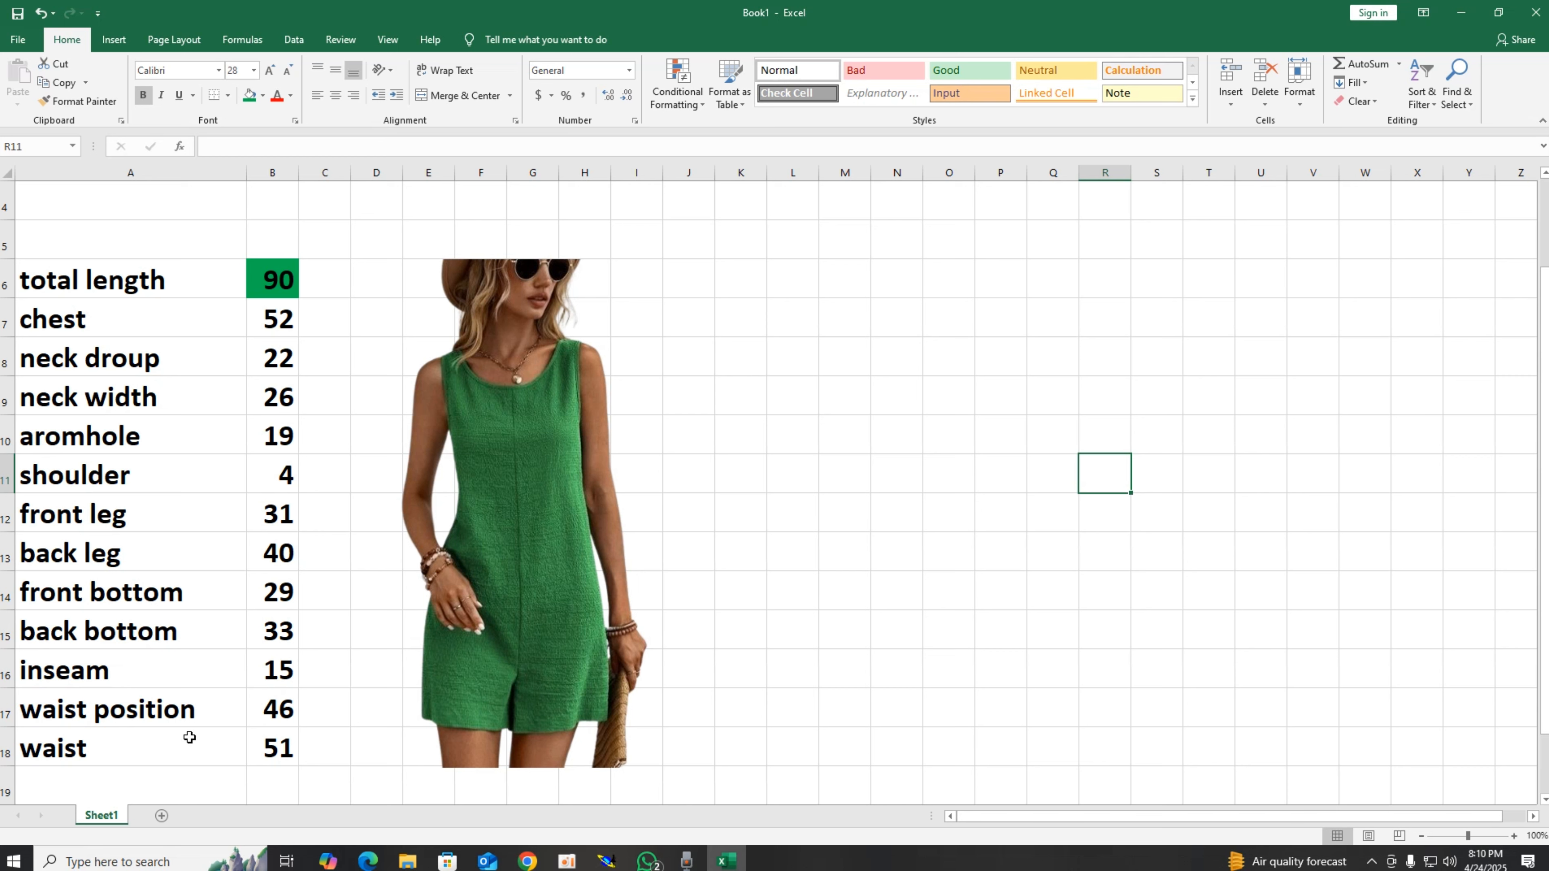
left_click(275, 330)
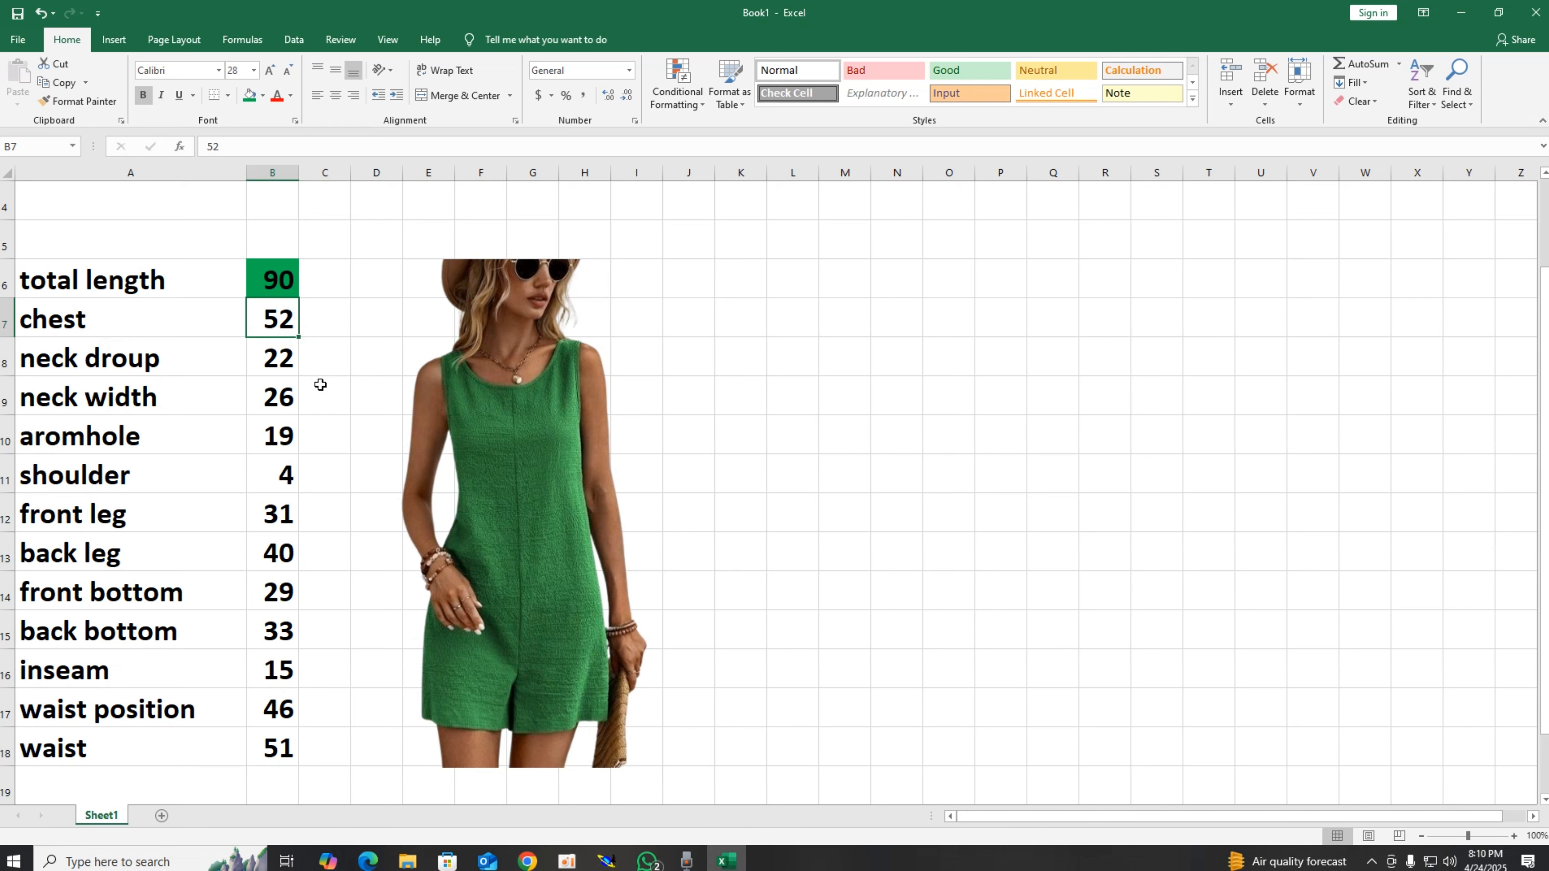
left_click(249, 98)
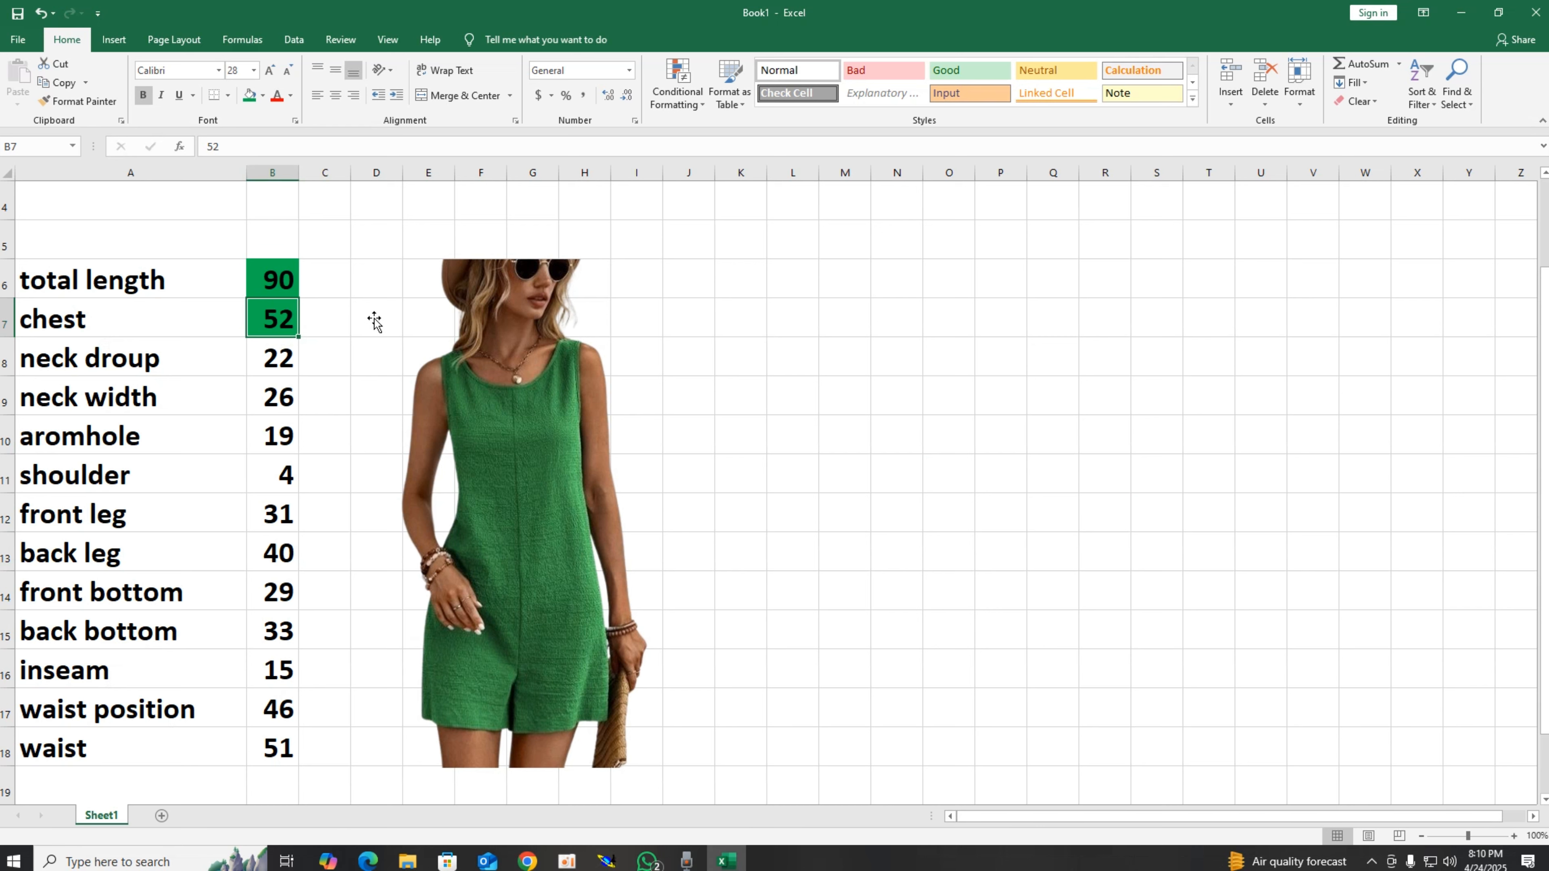
Step: Enter the half-chest value 26 in the cell beside the chest measurement
left_click(328, 316)
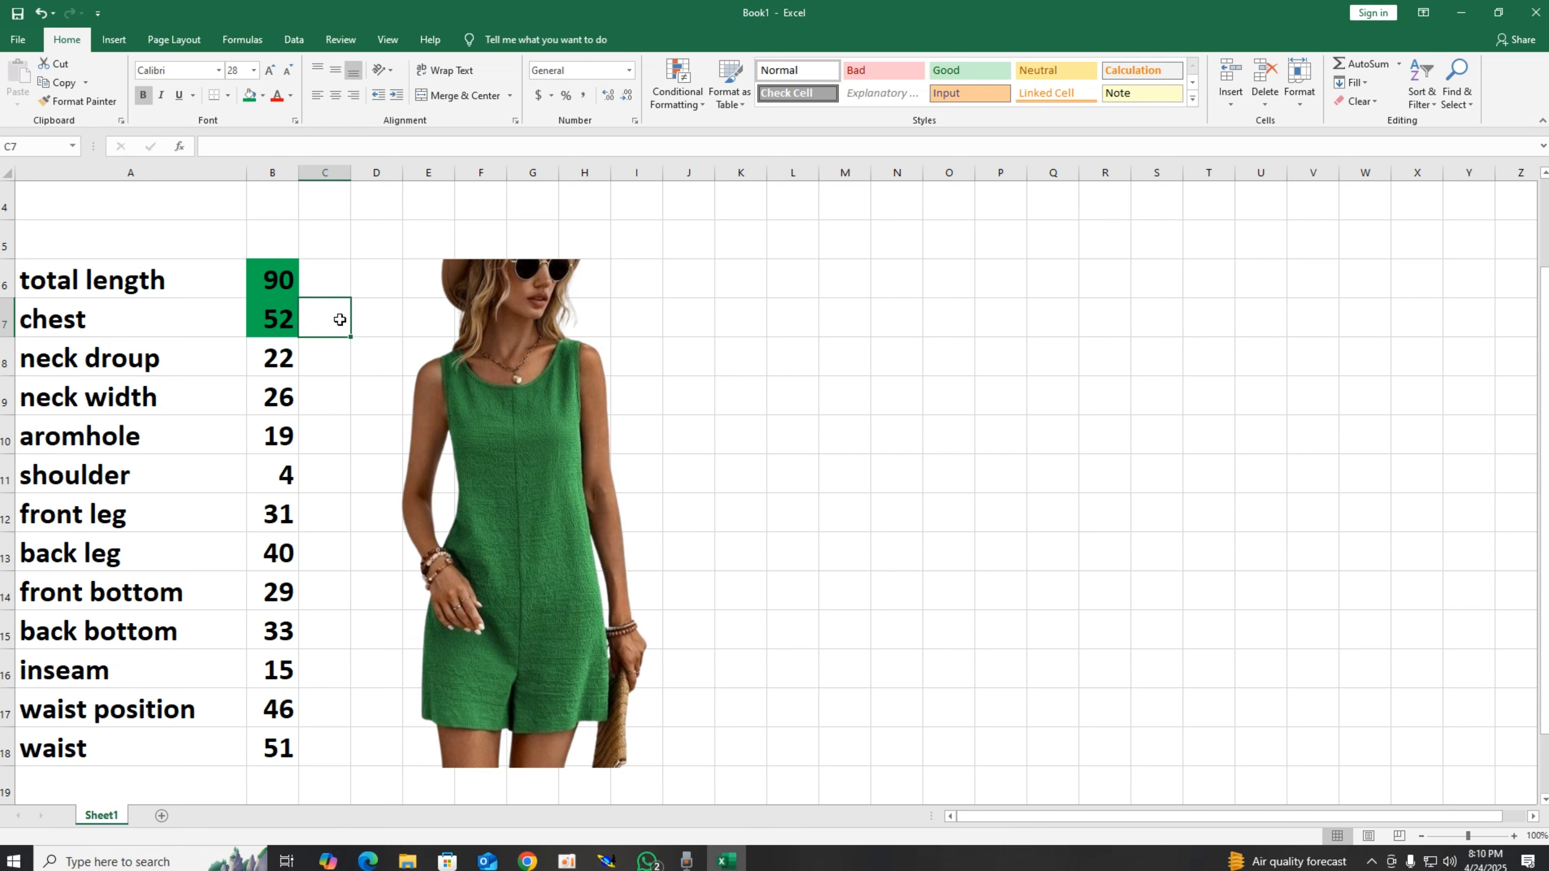
type("26")
key("Return")
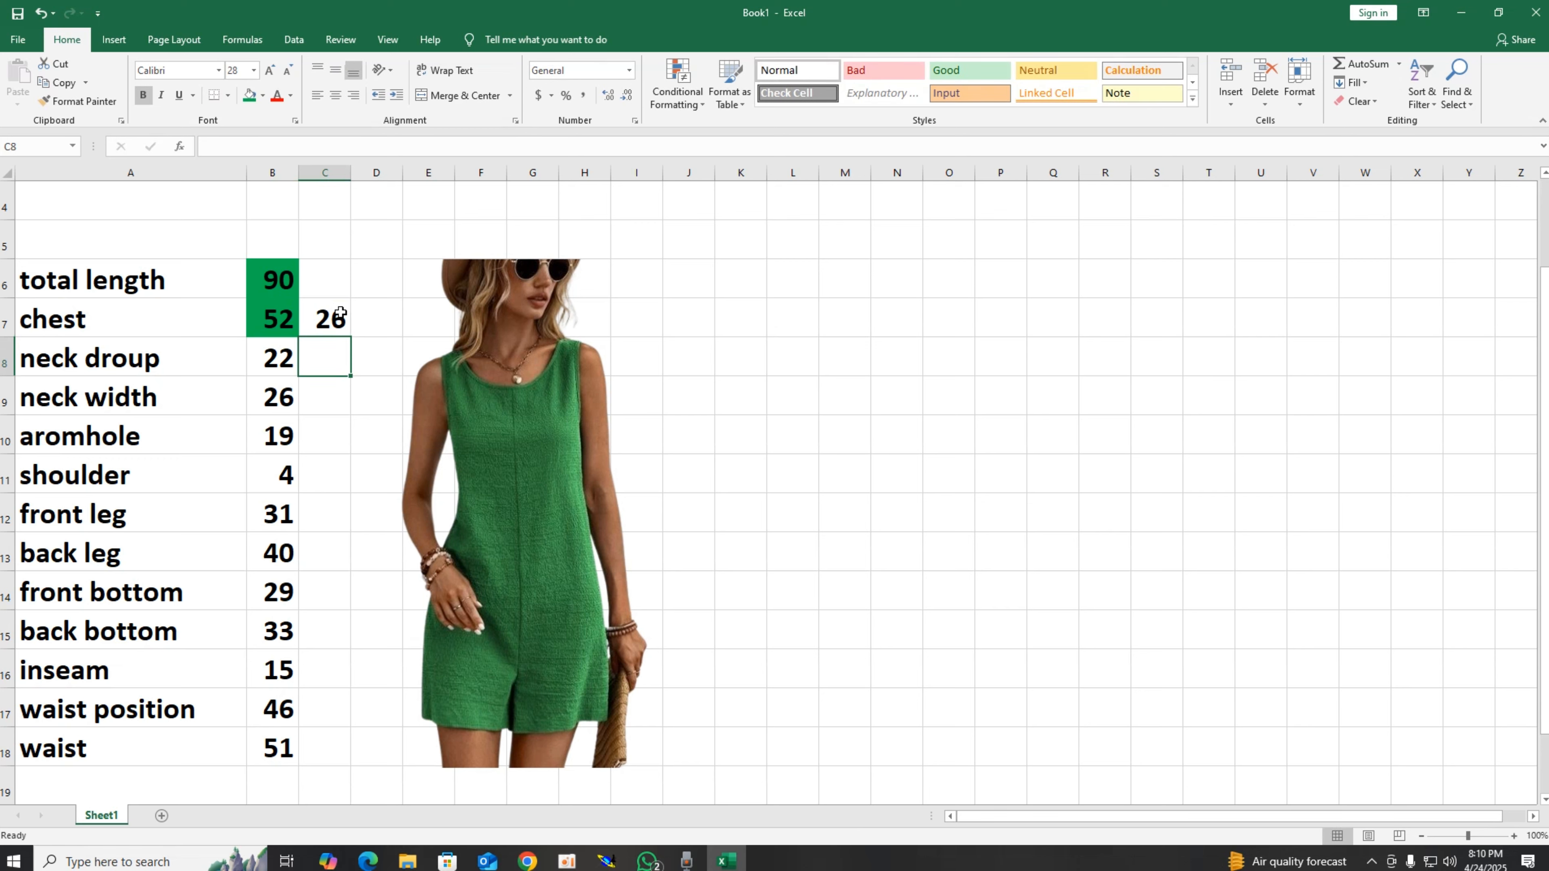
left_click(341, 313)
left_click(287, 278)
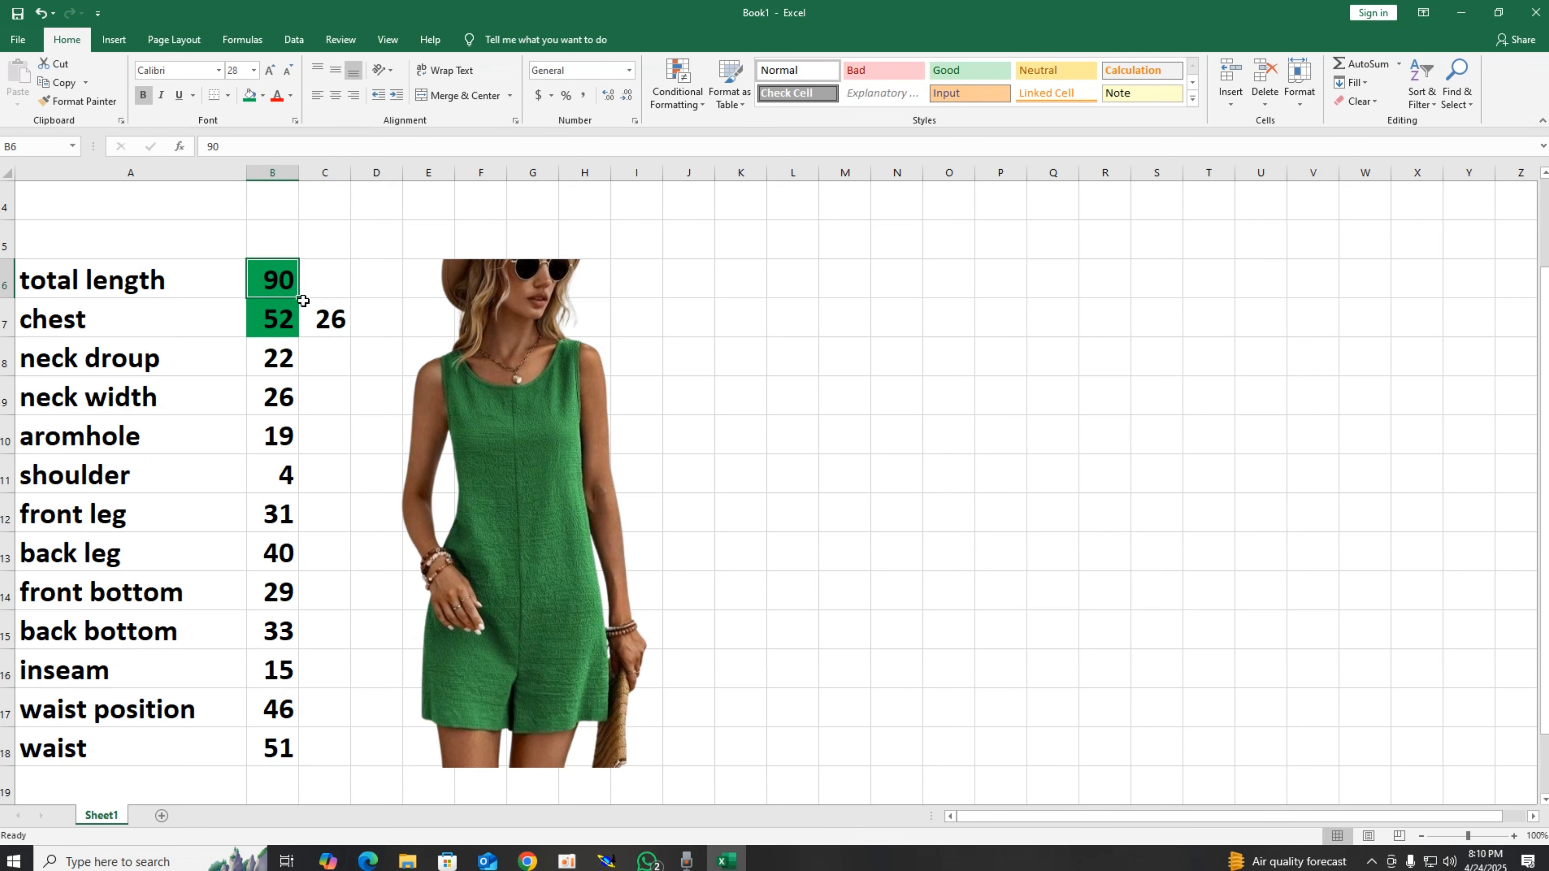
Step: Switch to Modaris and draw a rectangle 90 cm wide and 26 cm high with the Rectangle tool
left_click(606, 860)
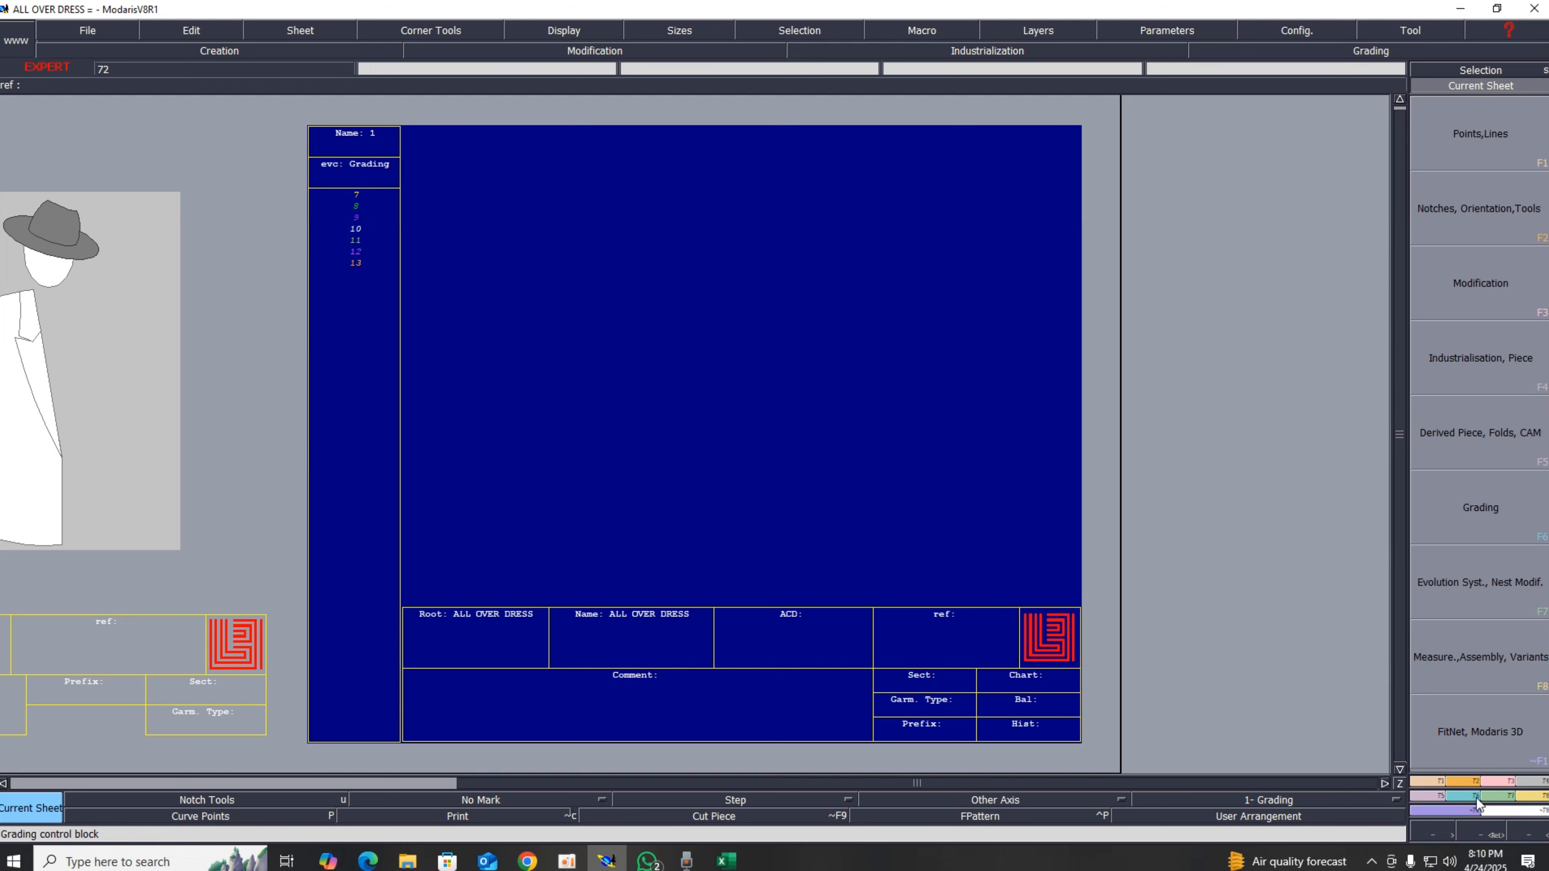
left_click(1469, 781)
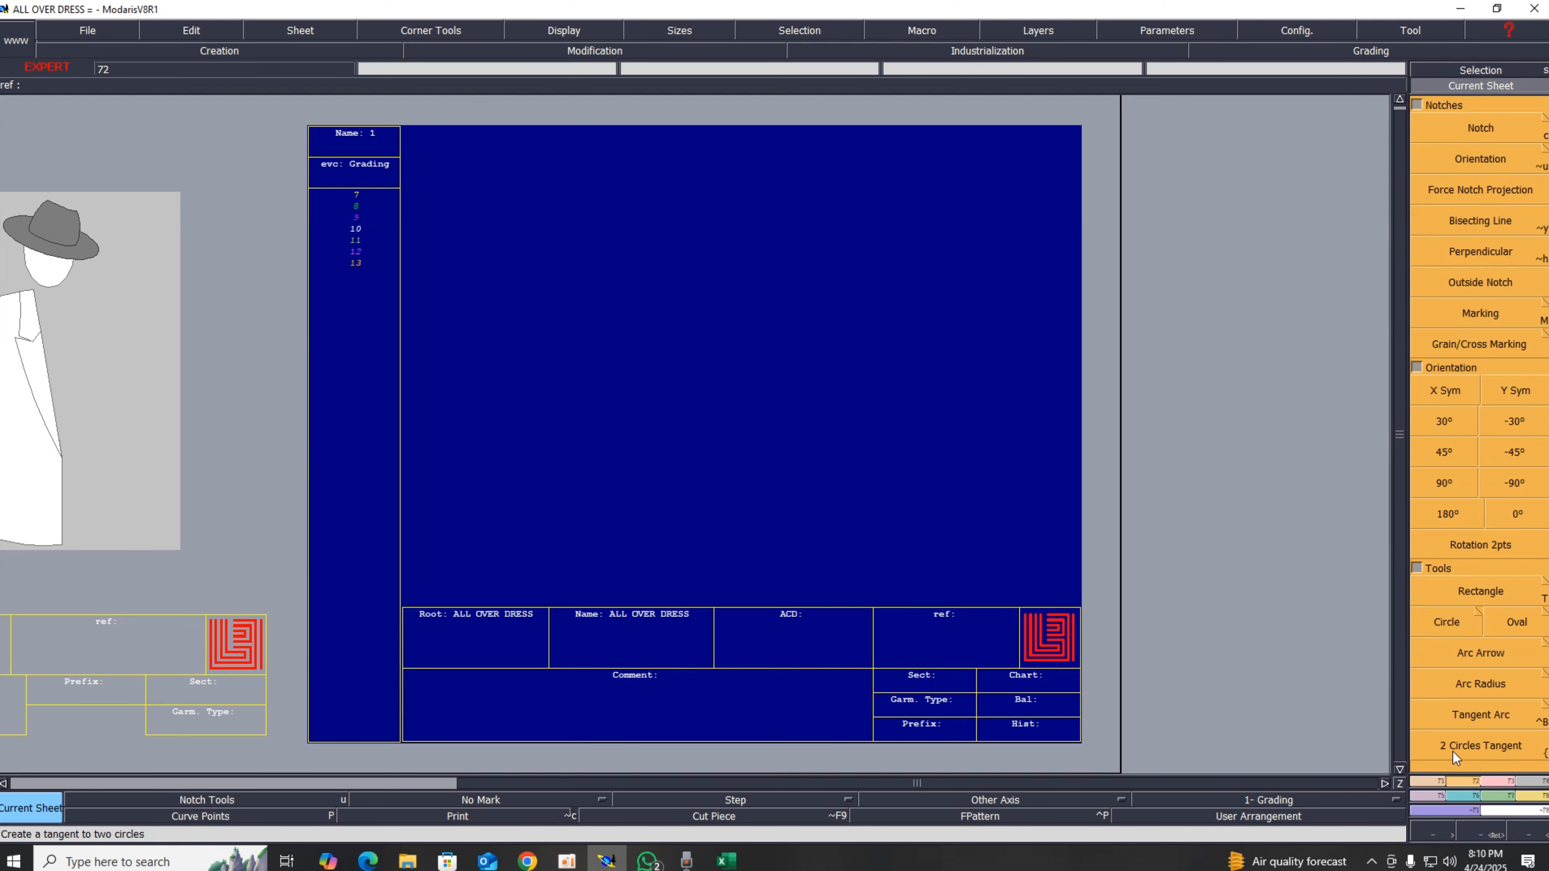
left_click(1480, 587)
left_click_drag(572, 325, 807, 410)
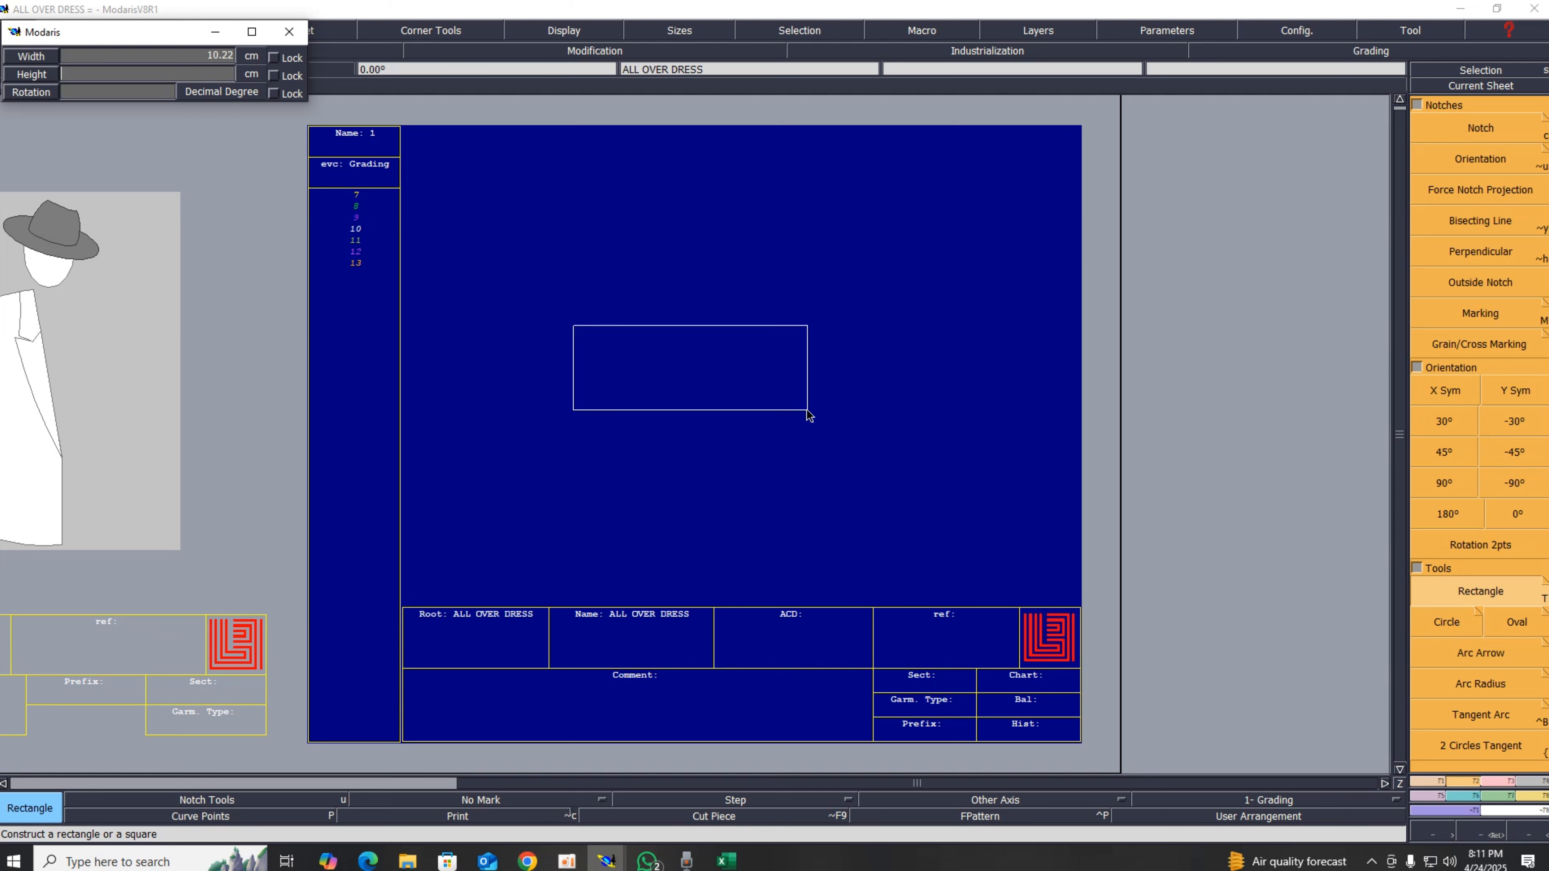
key("Return")
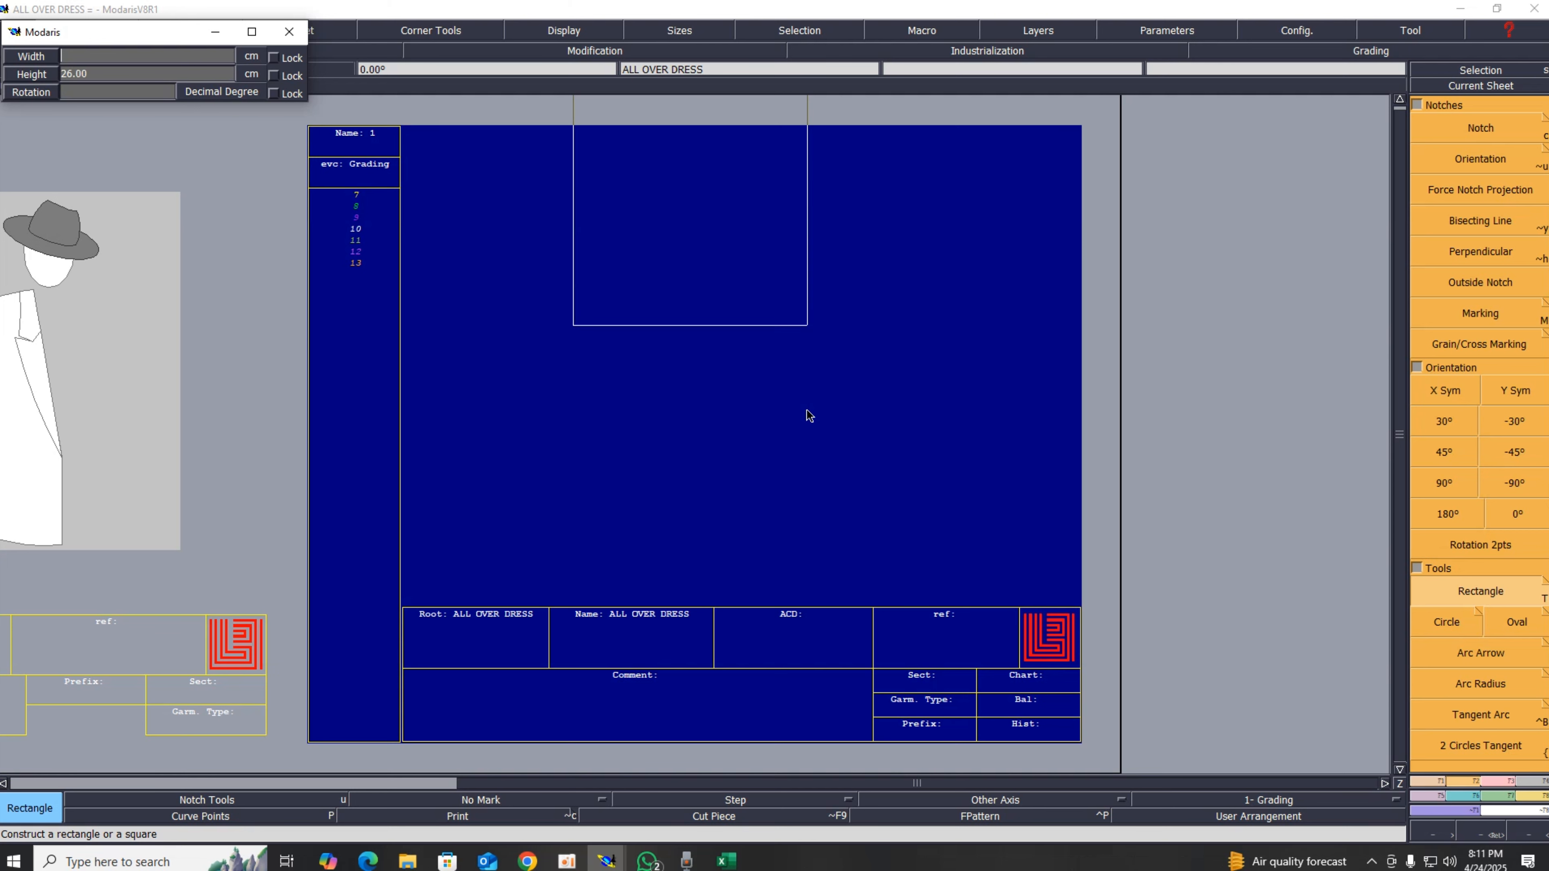
key("Return")
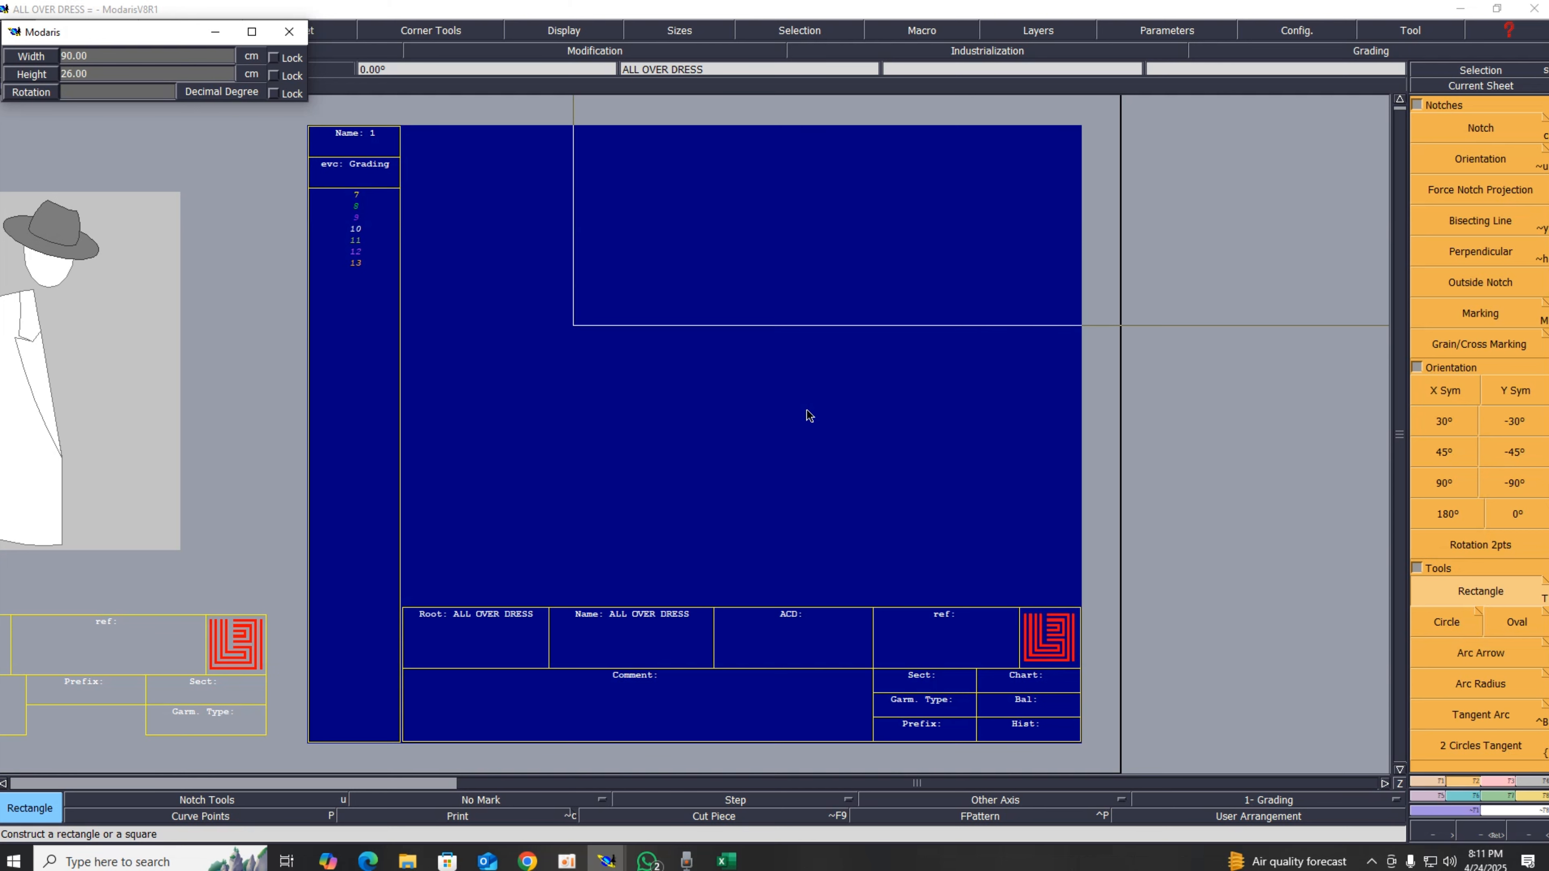
key("Return")
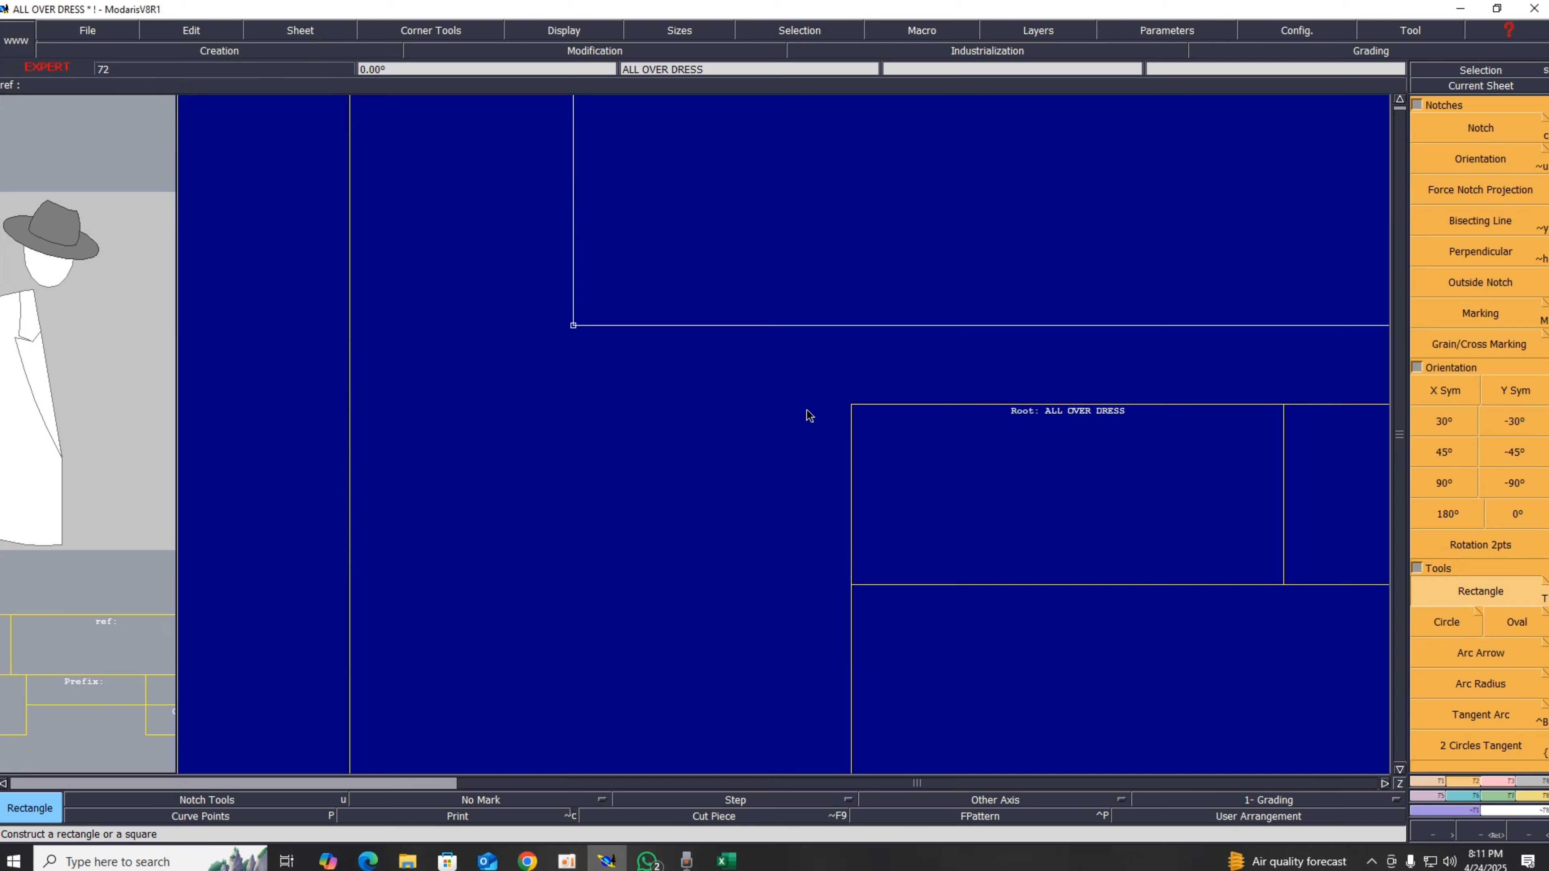
Step: Recentre the sheet and add dynamic length measures on the rectangle's right edge and top edge
key("space")
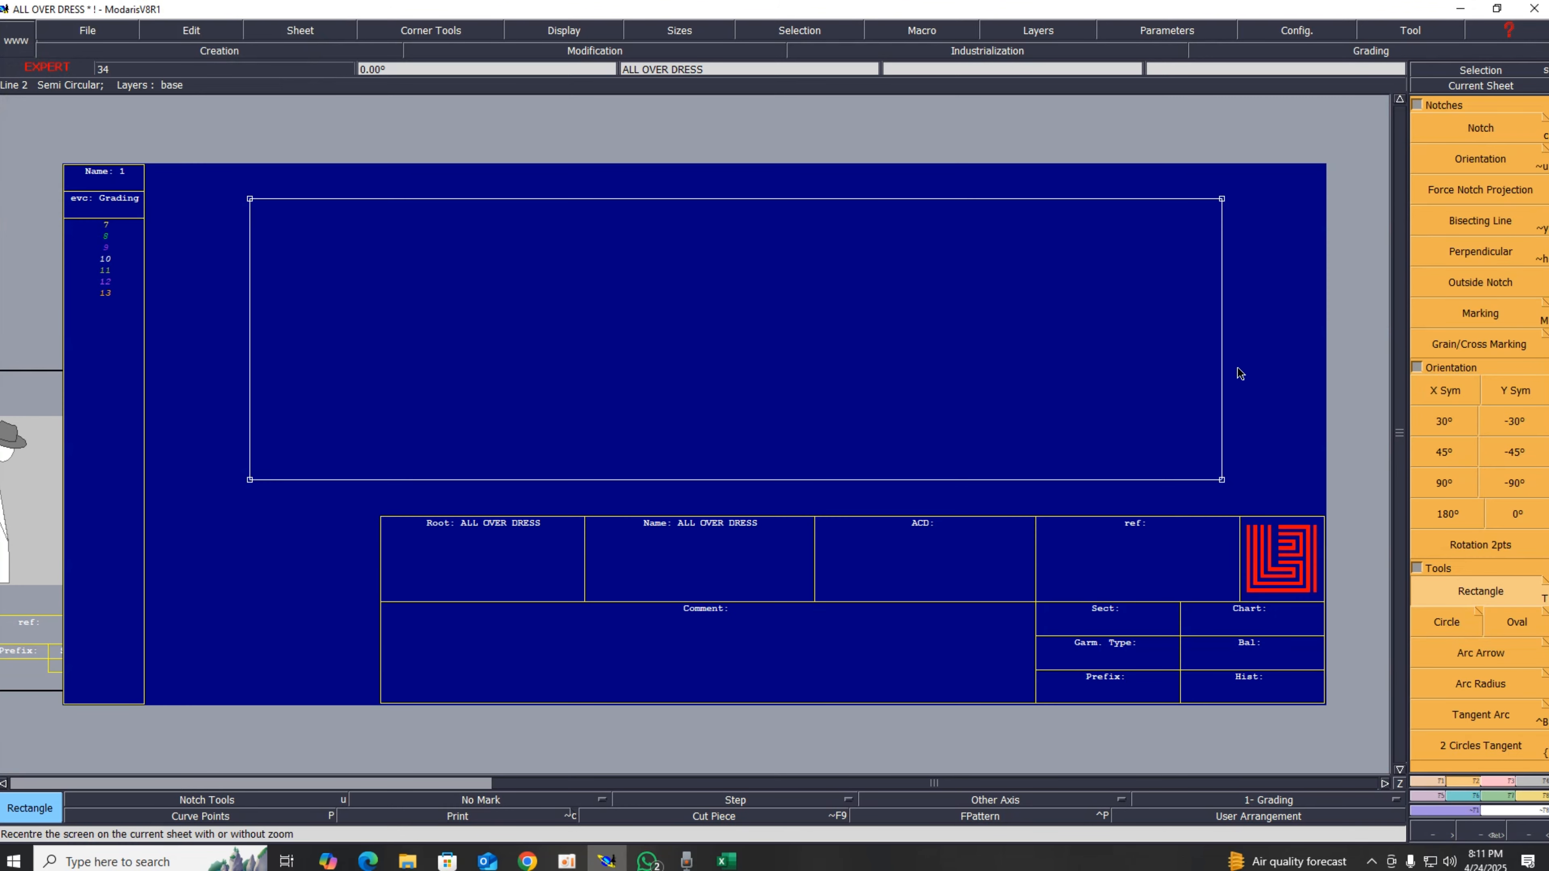
key("shift+l")
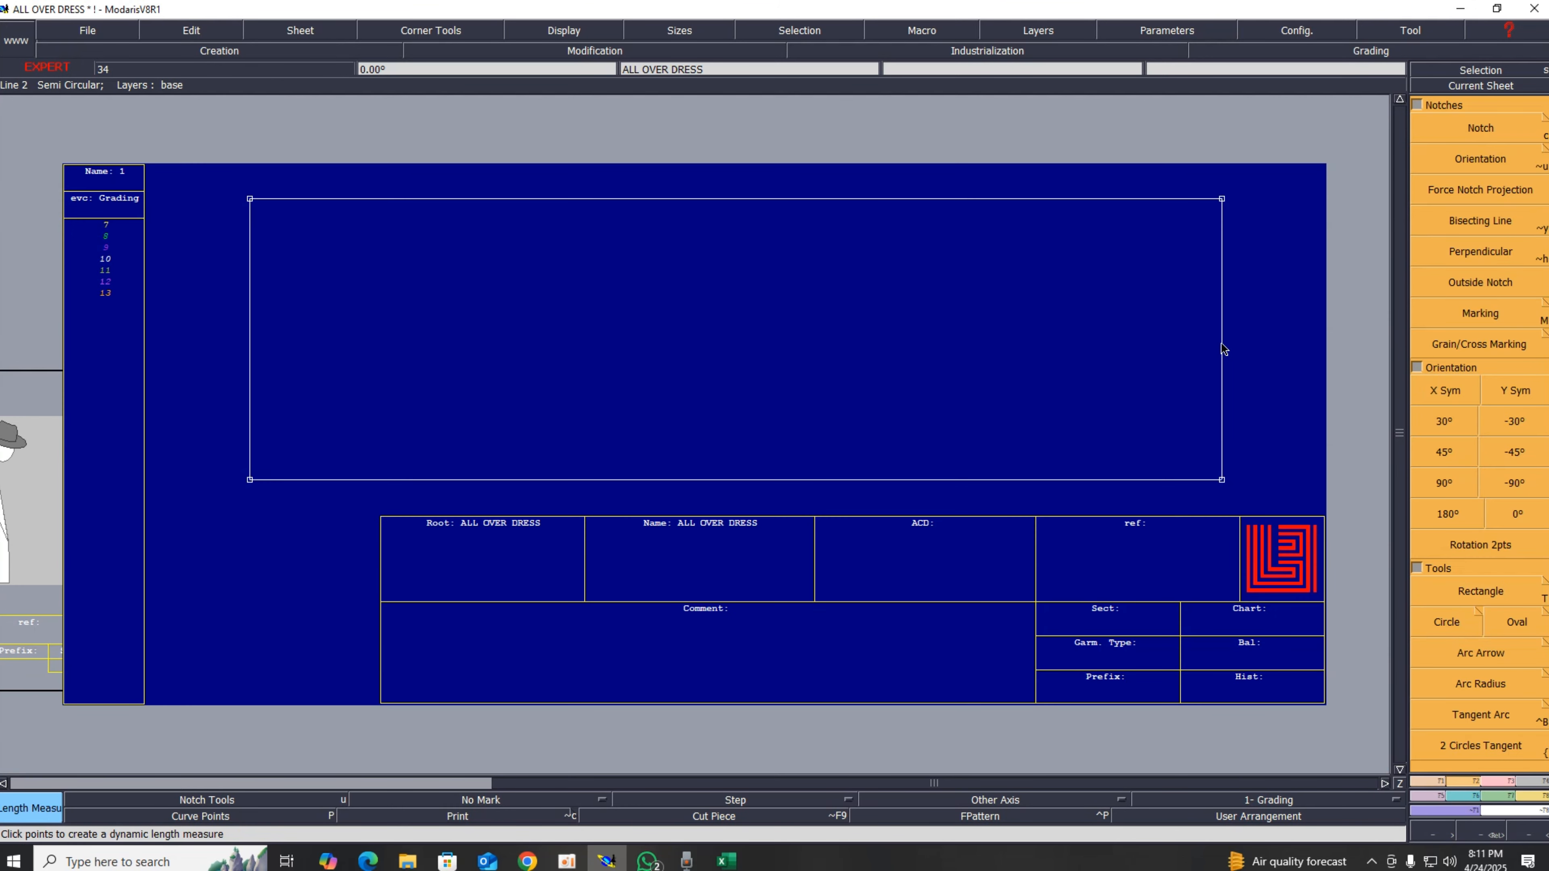
left_click(1222, 346)
left_click(1304, 359)
key("Return")
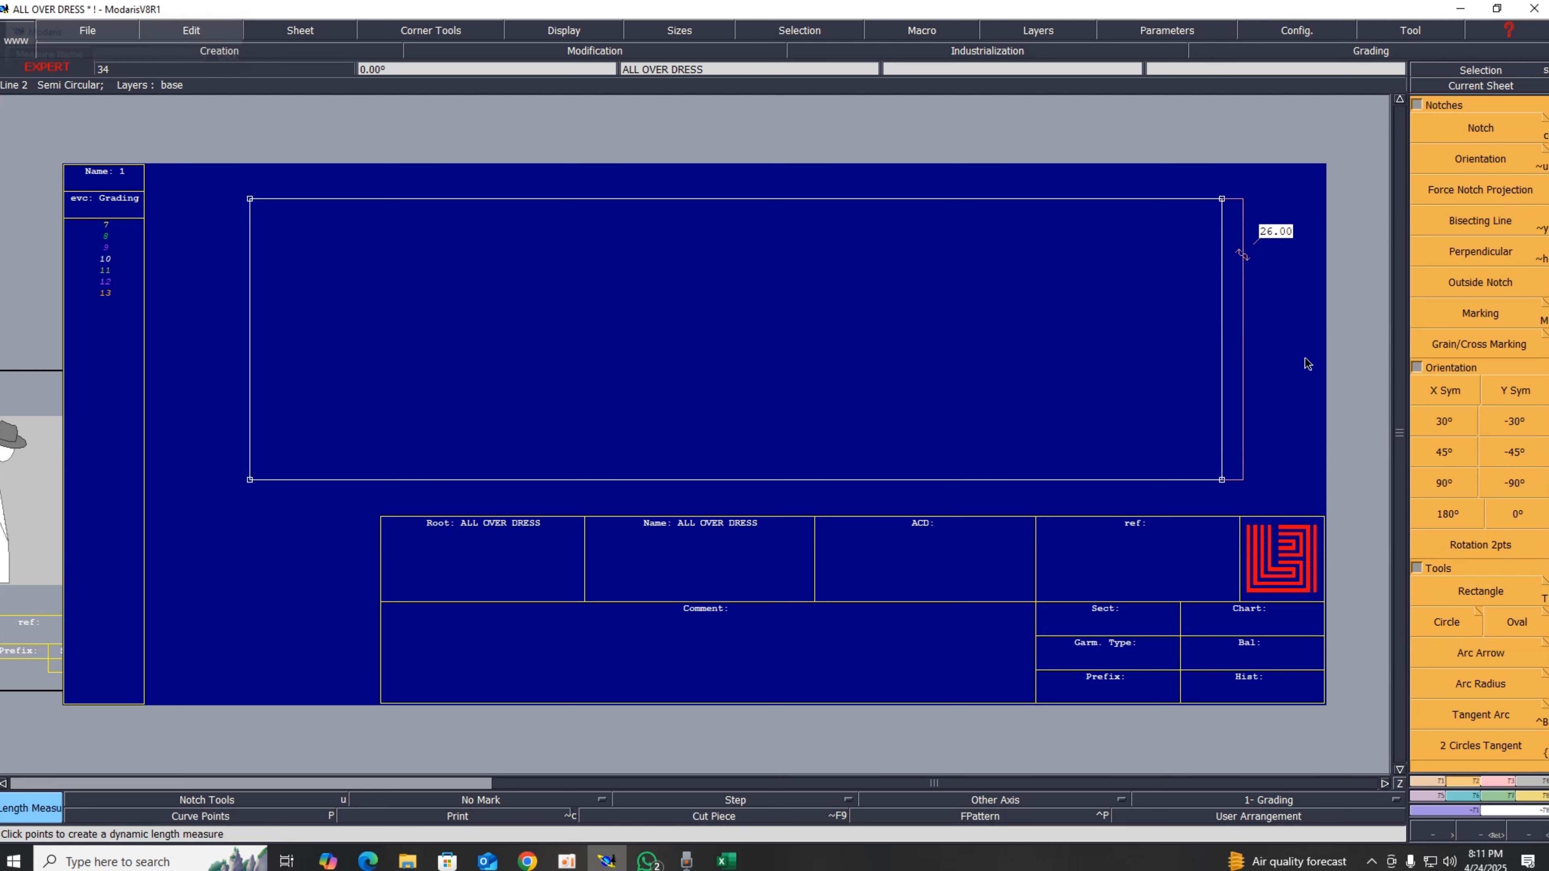
left_click(1046, 203)
left_click(1029, 291)
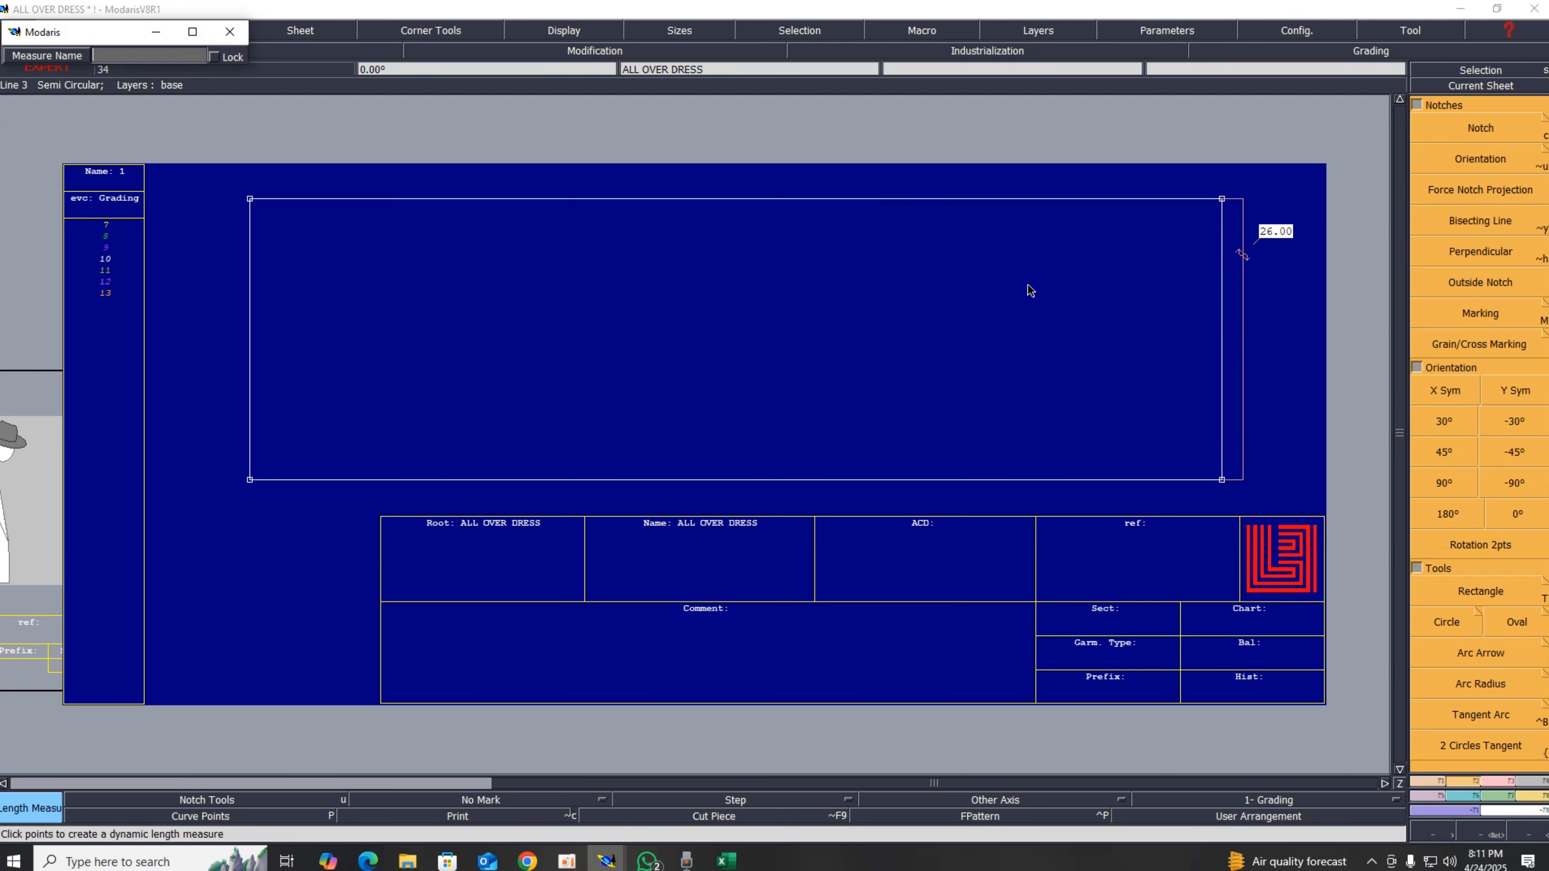
key("Return")
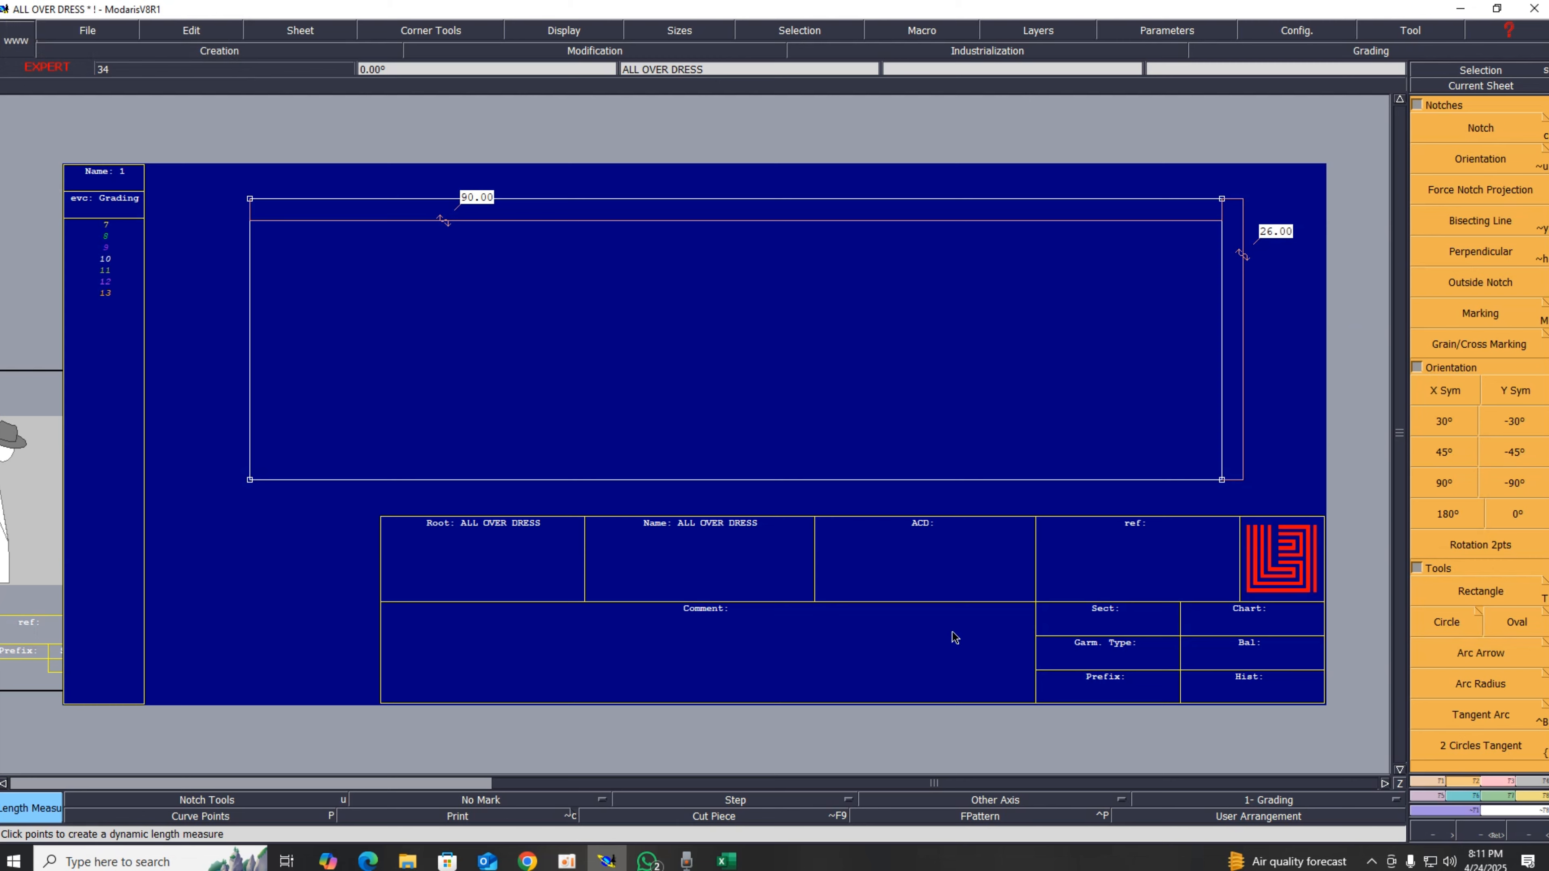
Step: Switch to the Excel sheet and fill the neck droup value in column B with green
left_click(725, 860)
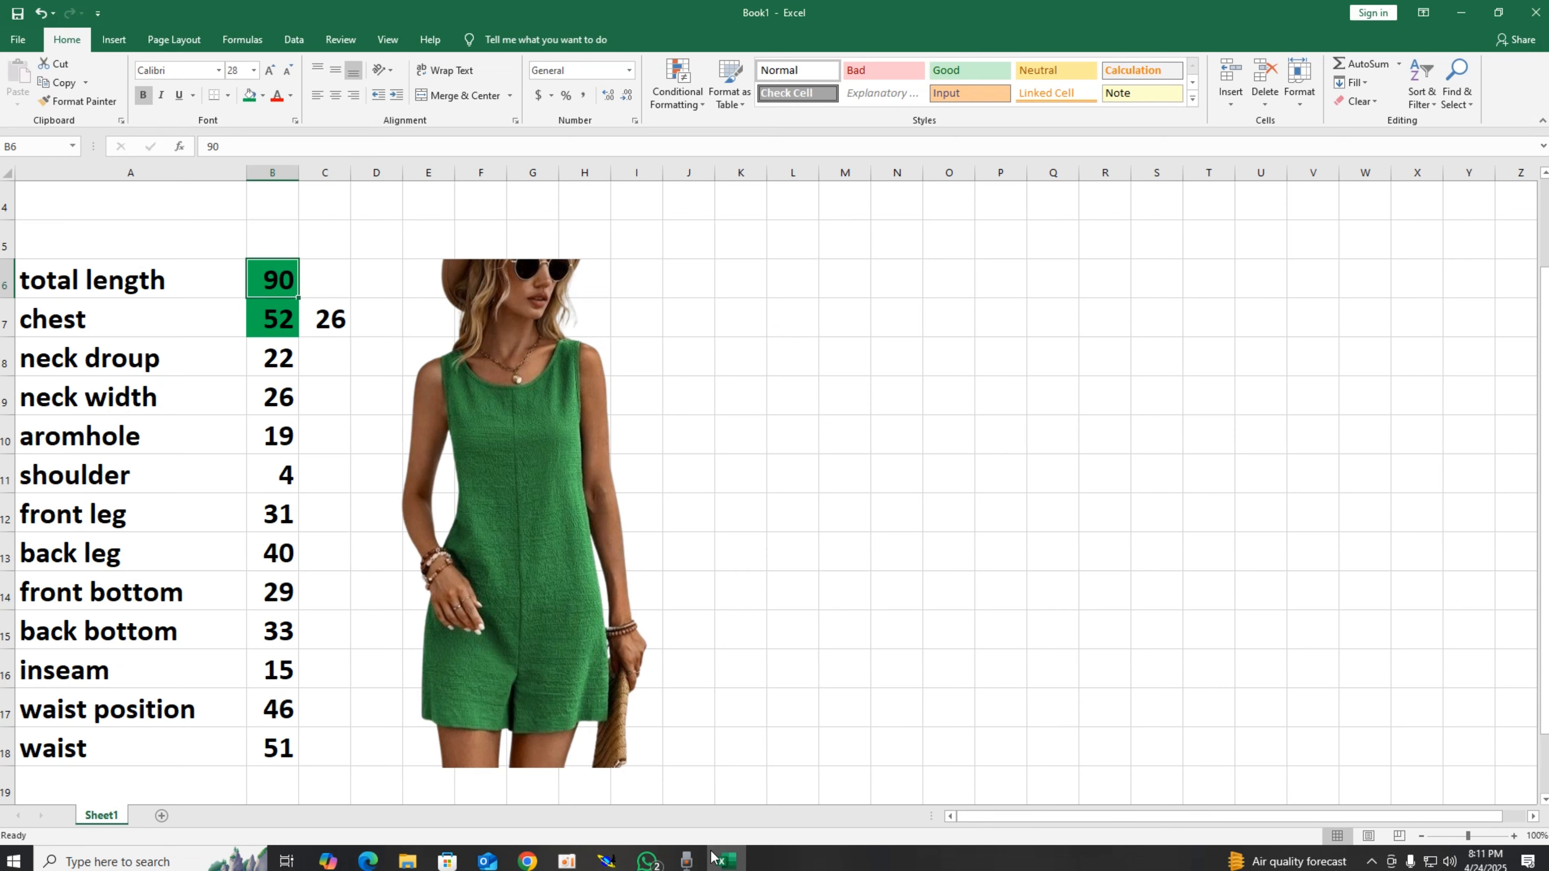
left_click(65, 363)
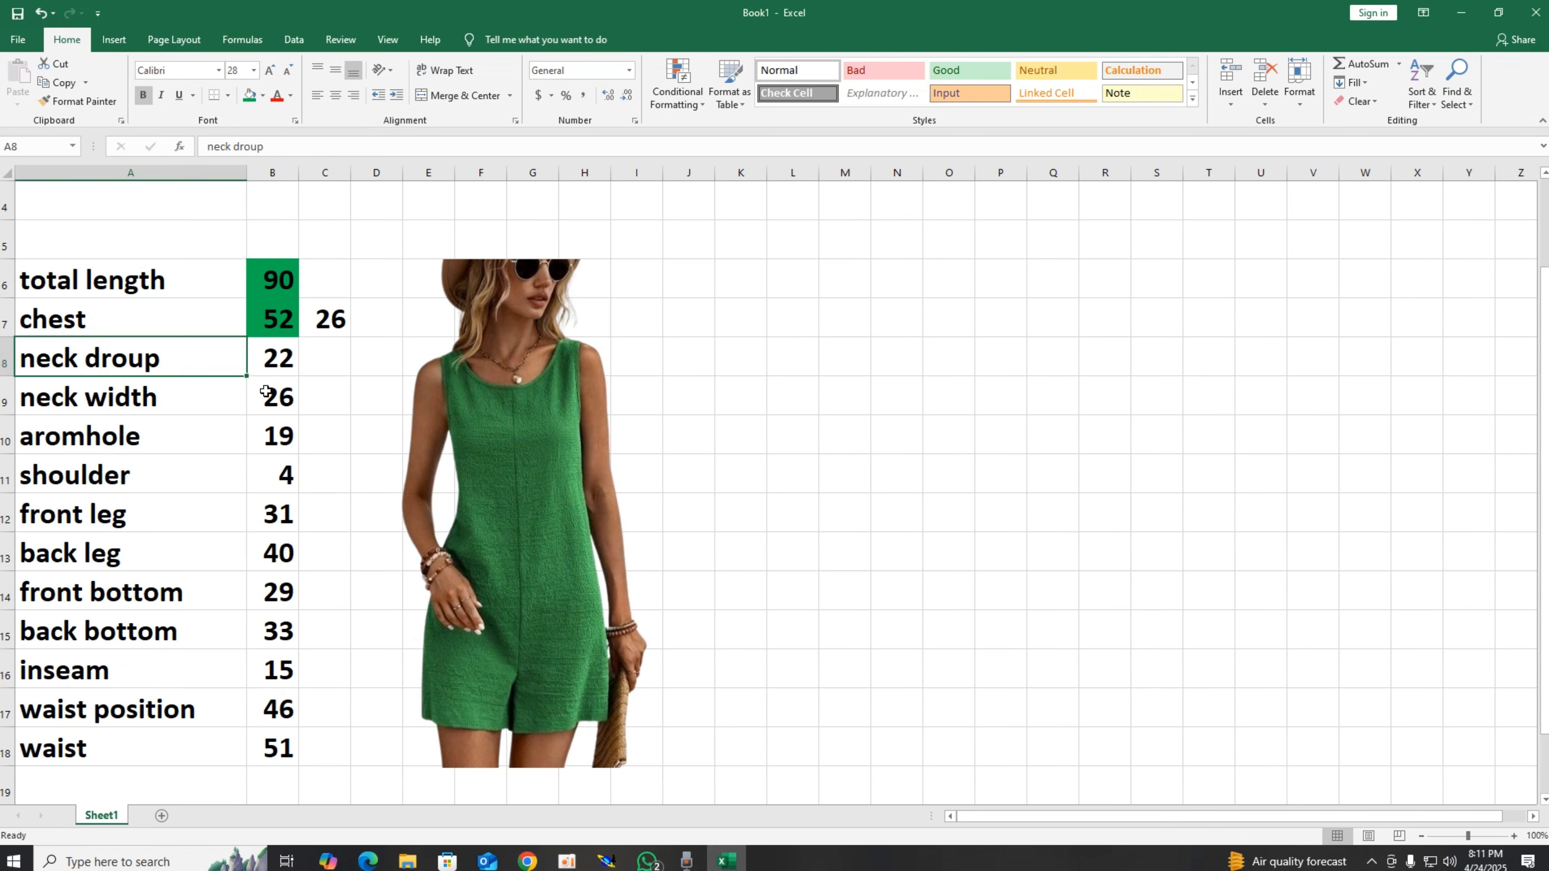
left_click(279, 362)
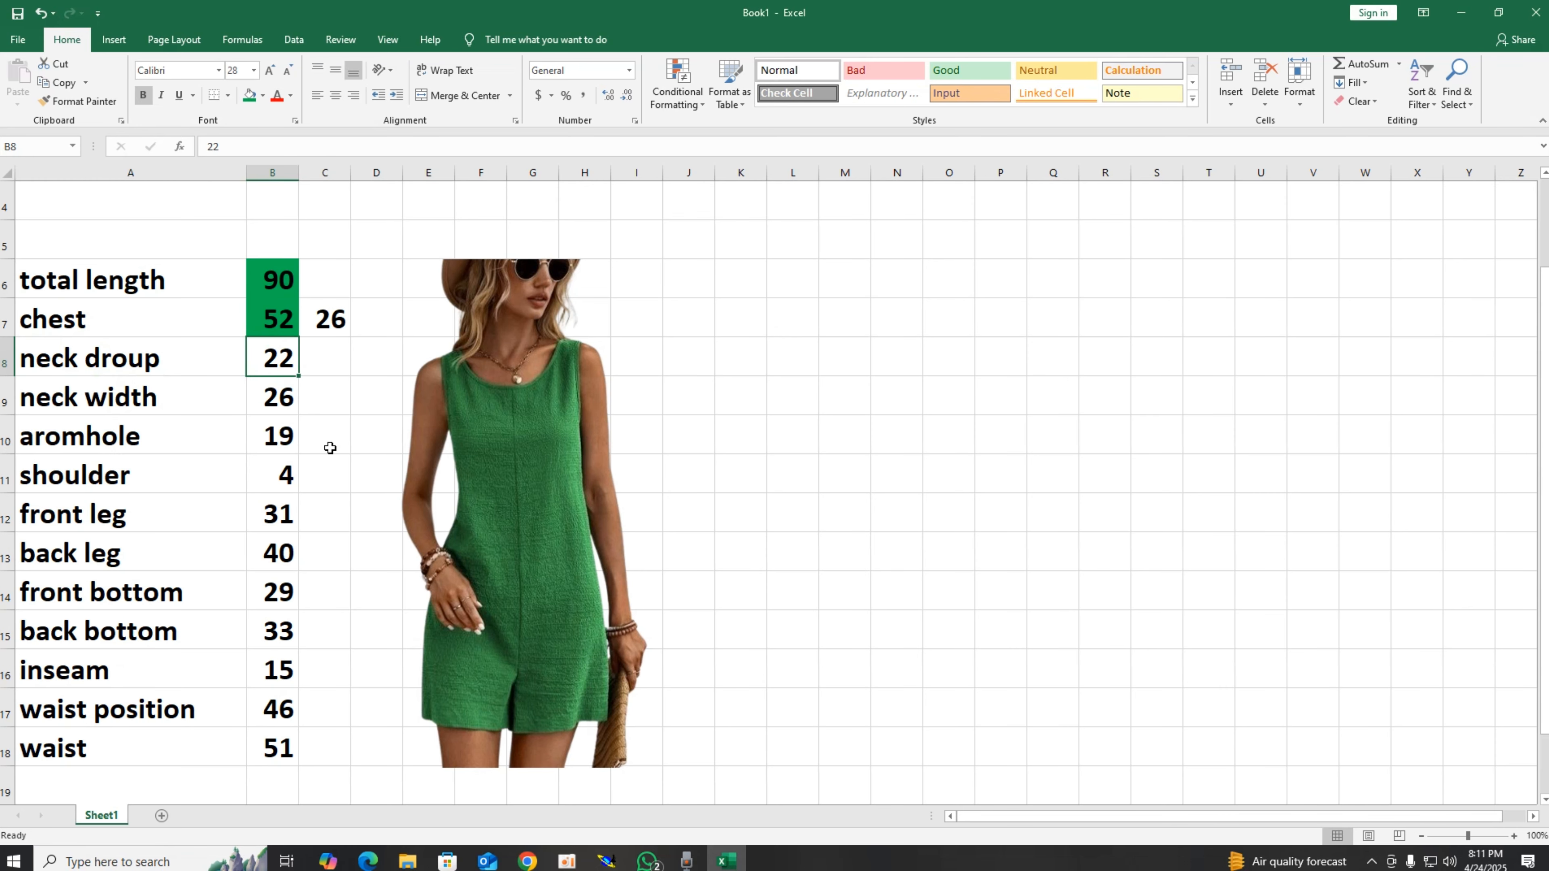
left_click(250, 98)
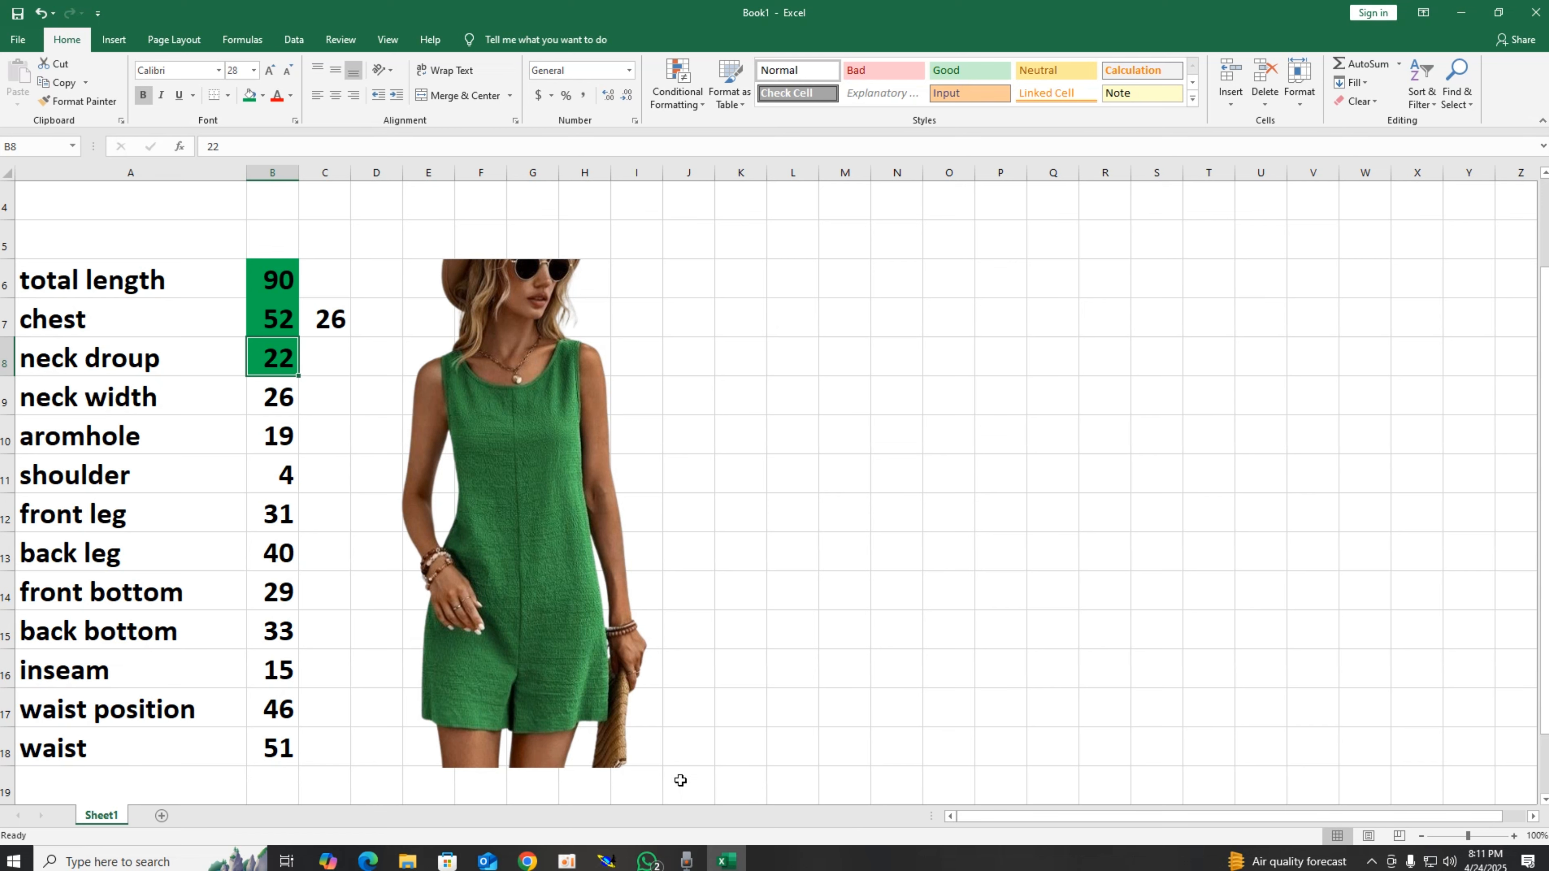
Step: Back in Modaris, draw a parallel line 22 cm from the rectangle's left edge
left_click(607, 861)
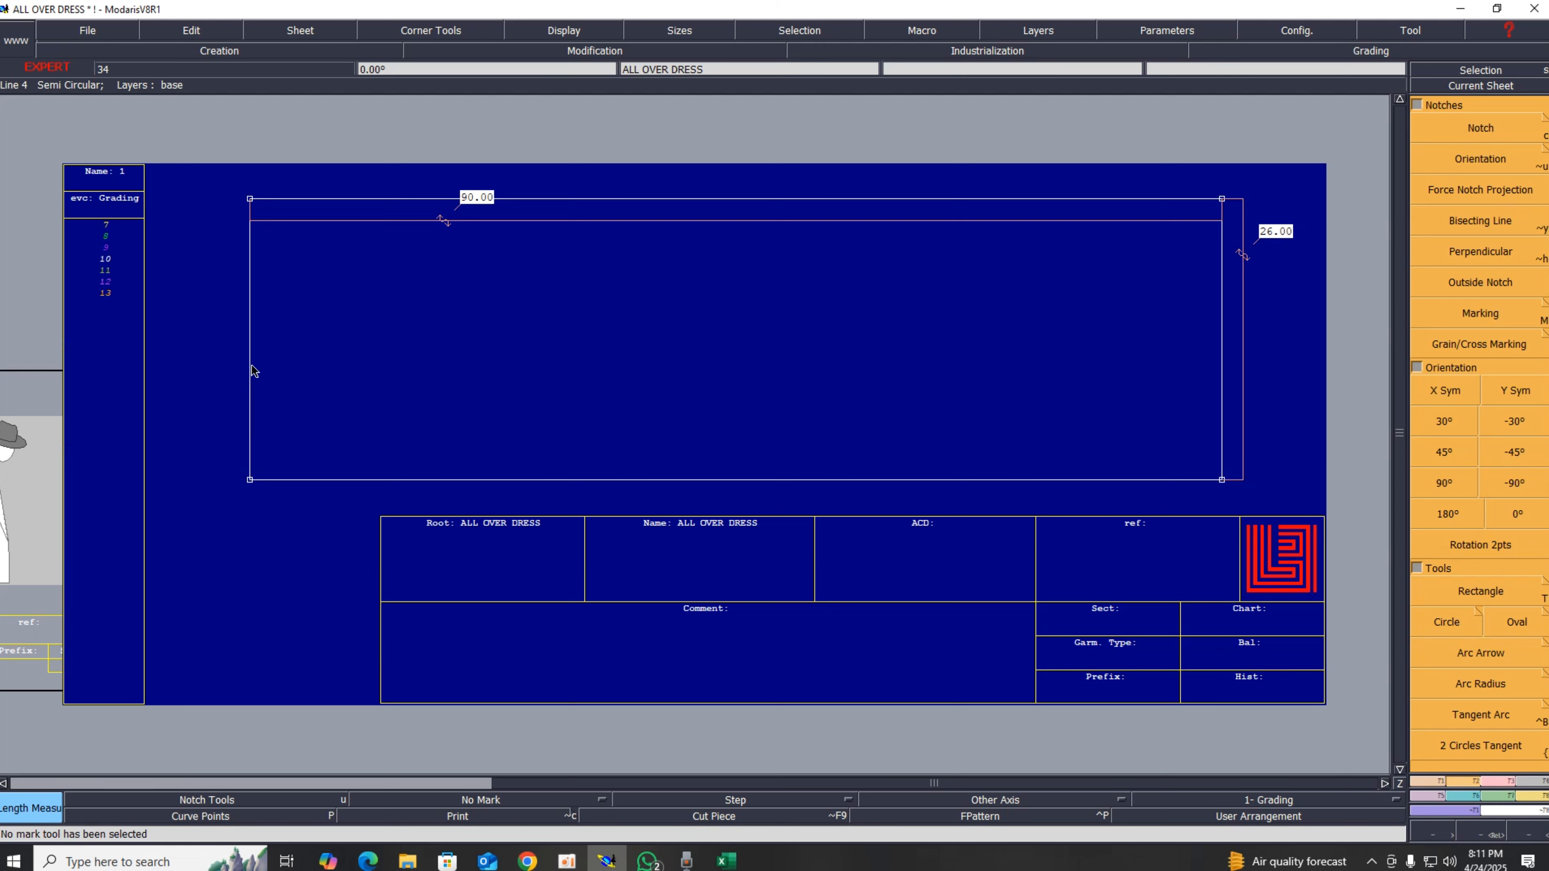
left_click(1432, 783)
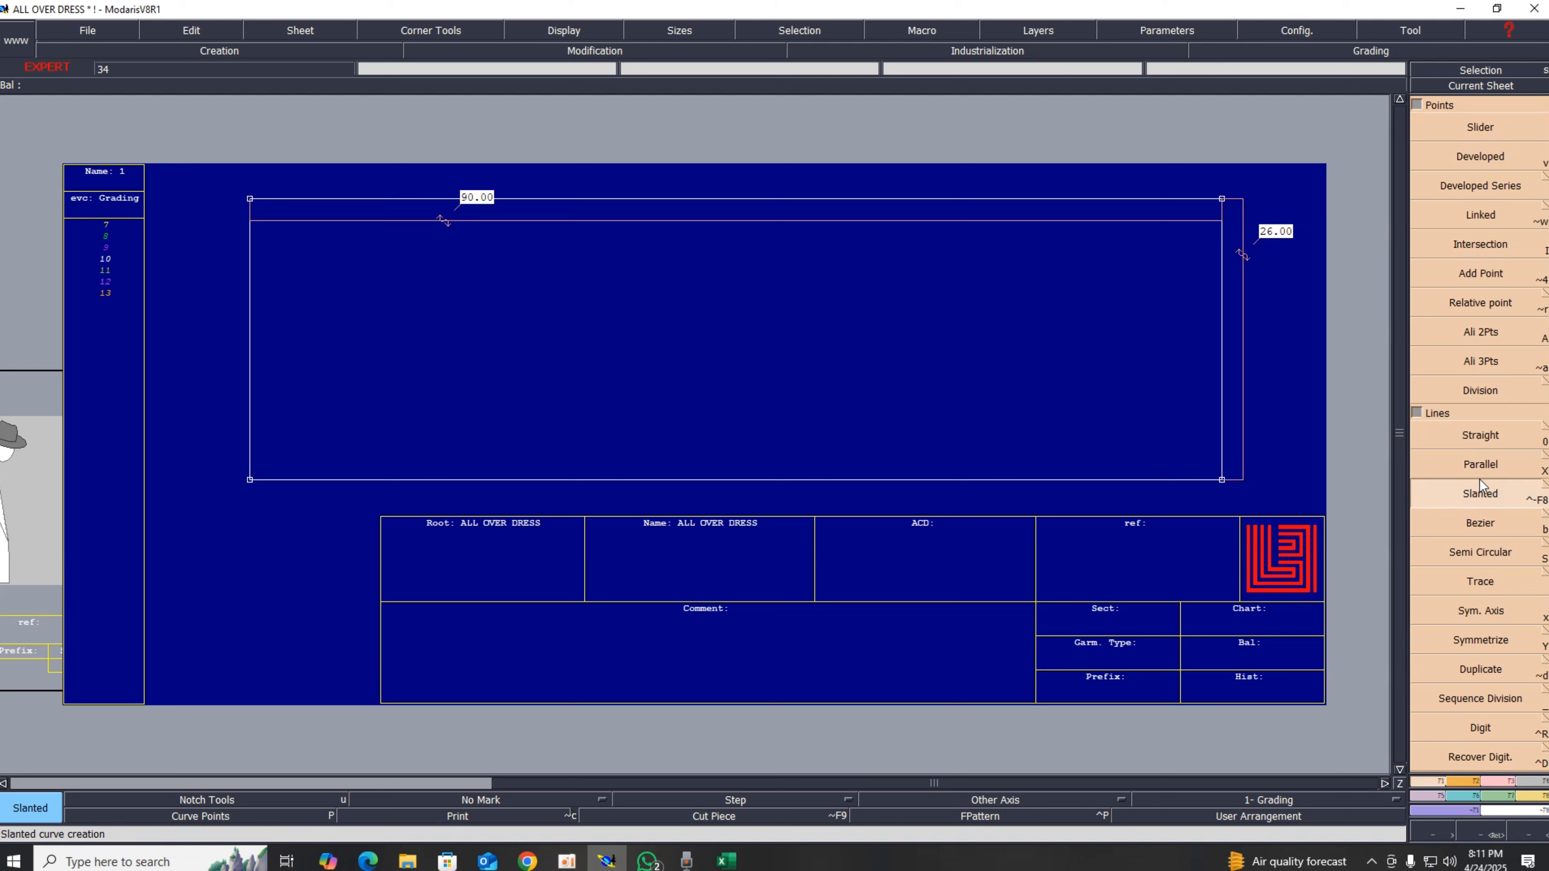
left_click(1479, 467)
left_click(251, 366)
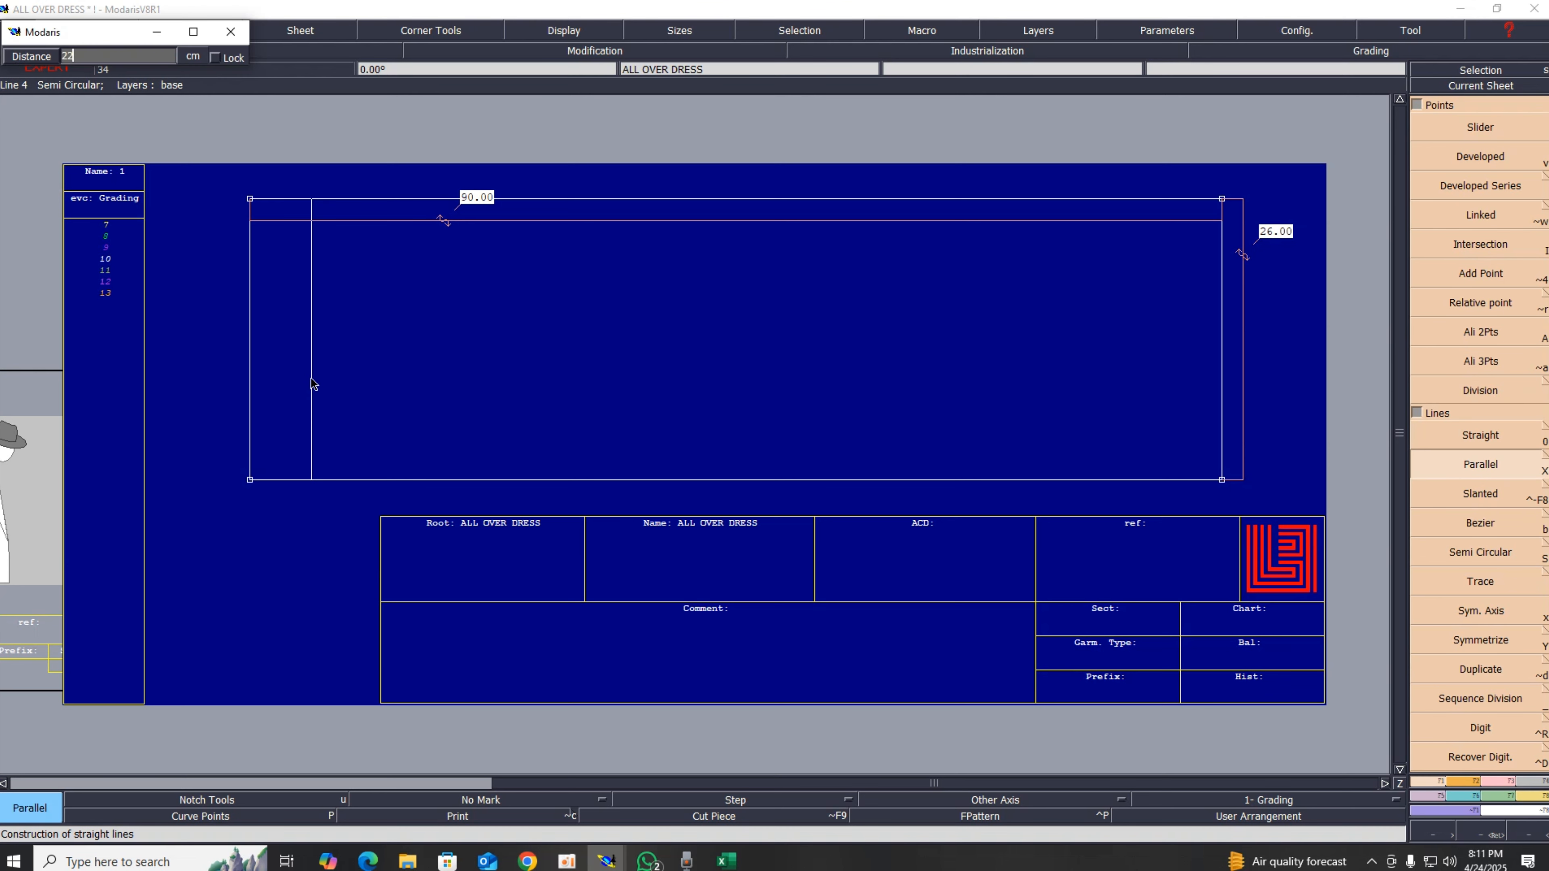
type("22")
key("Return")
Step: Delete the two length measures from the rectangle's top and right edges
key("Delete")
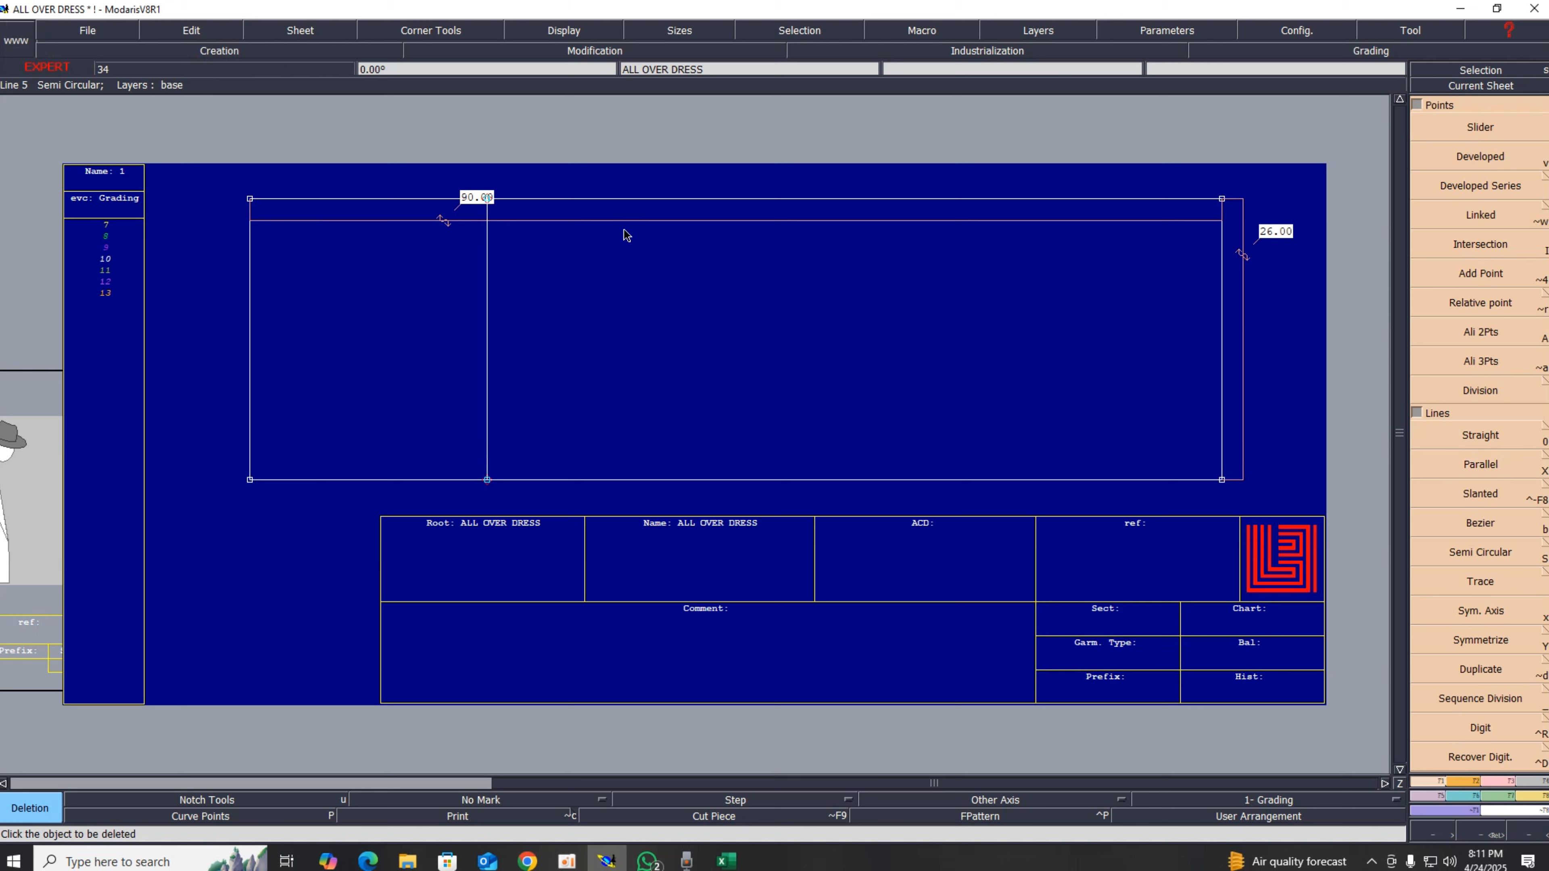
left_click(626, 234)
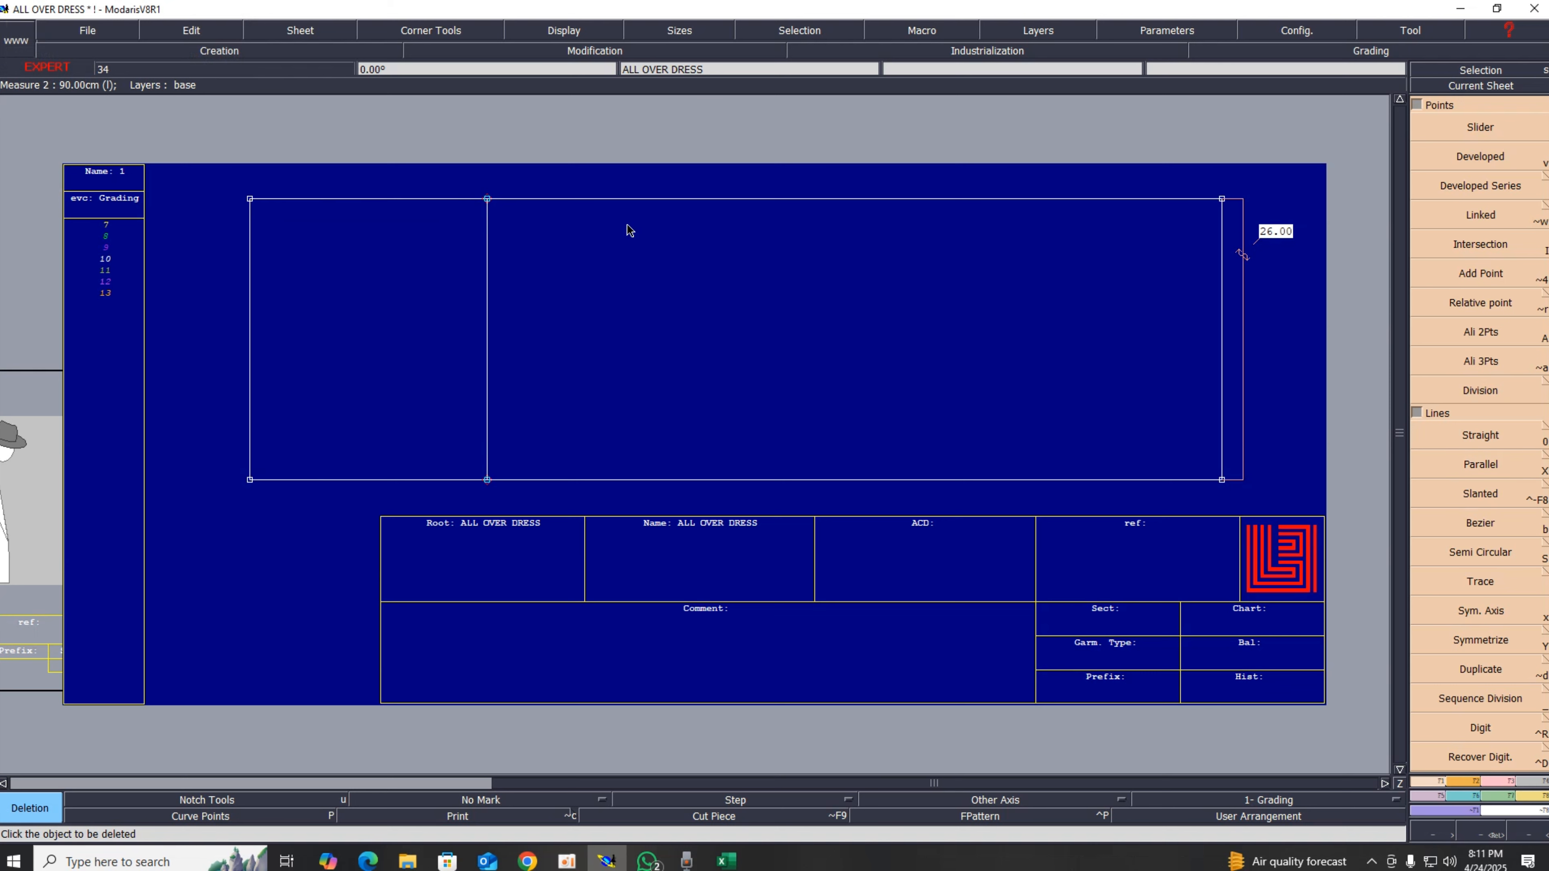
left_click(1244, 297)
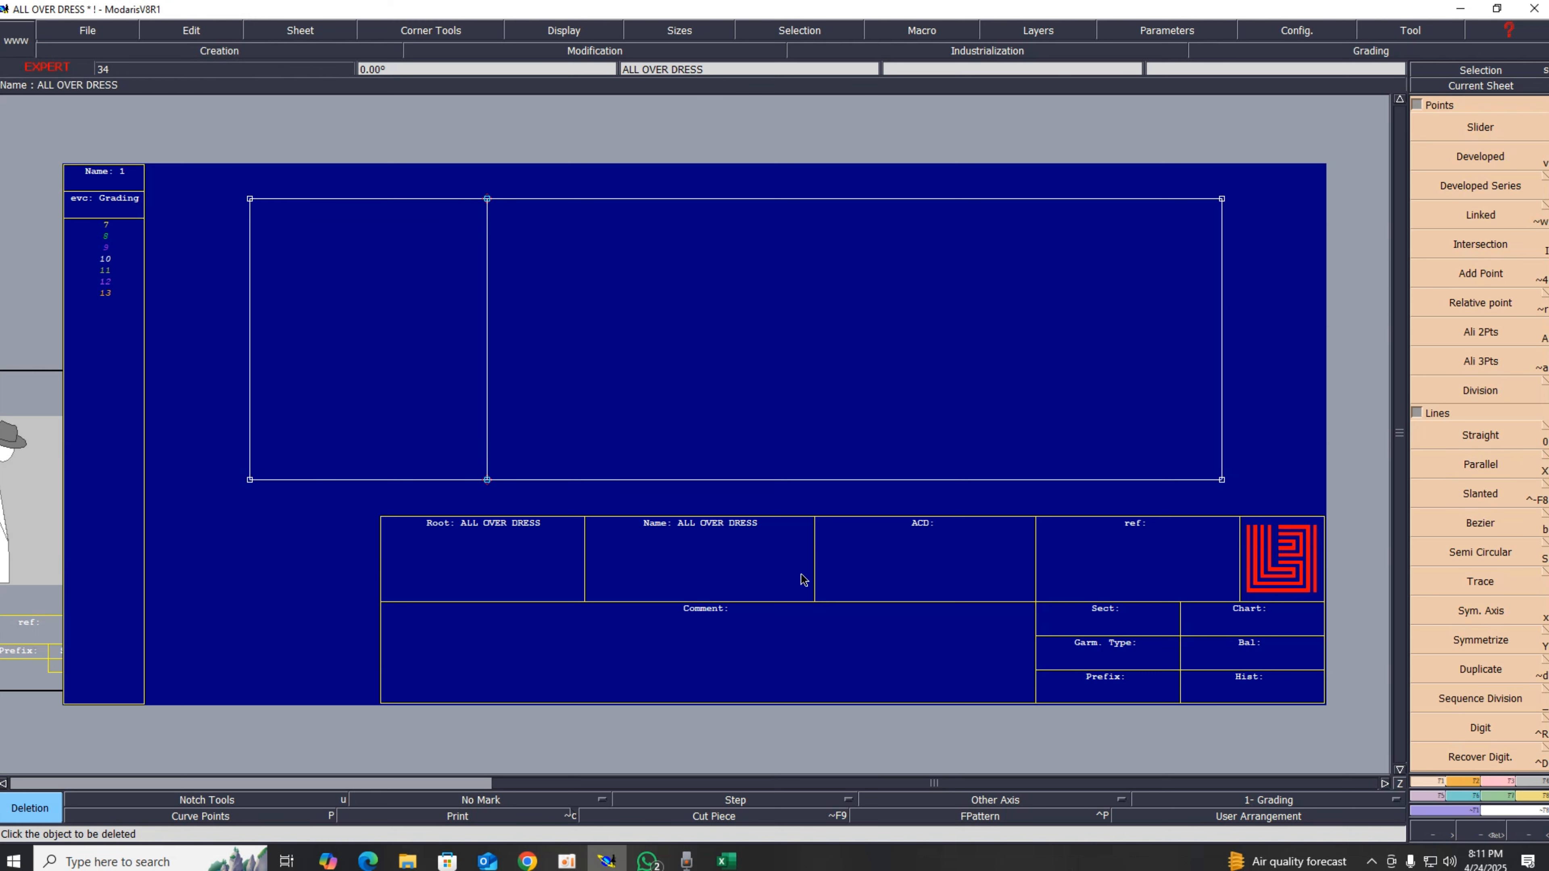
Step: Switch to the Excel sheet and fill the neck width value in column B with green
left_click(726, 862)
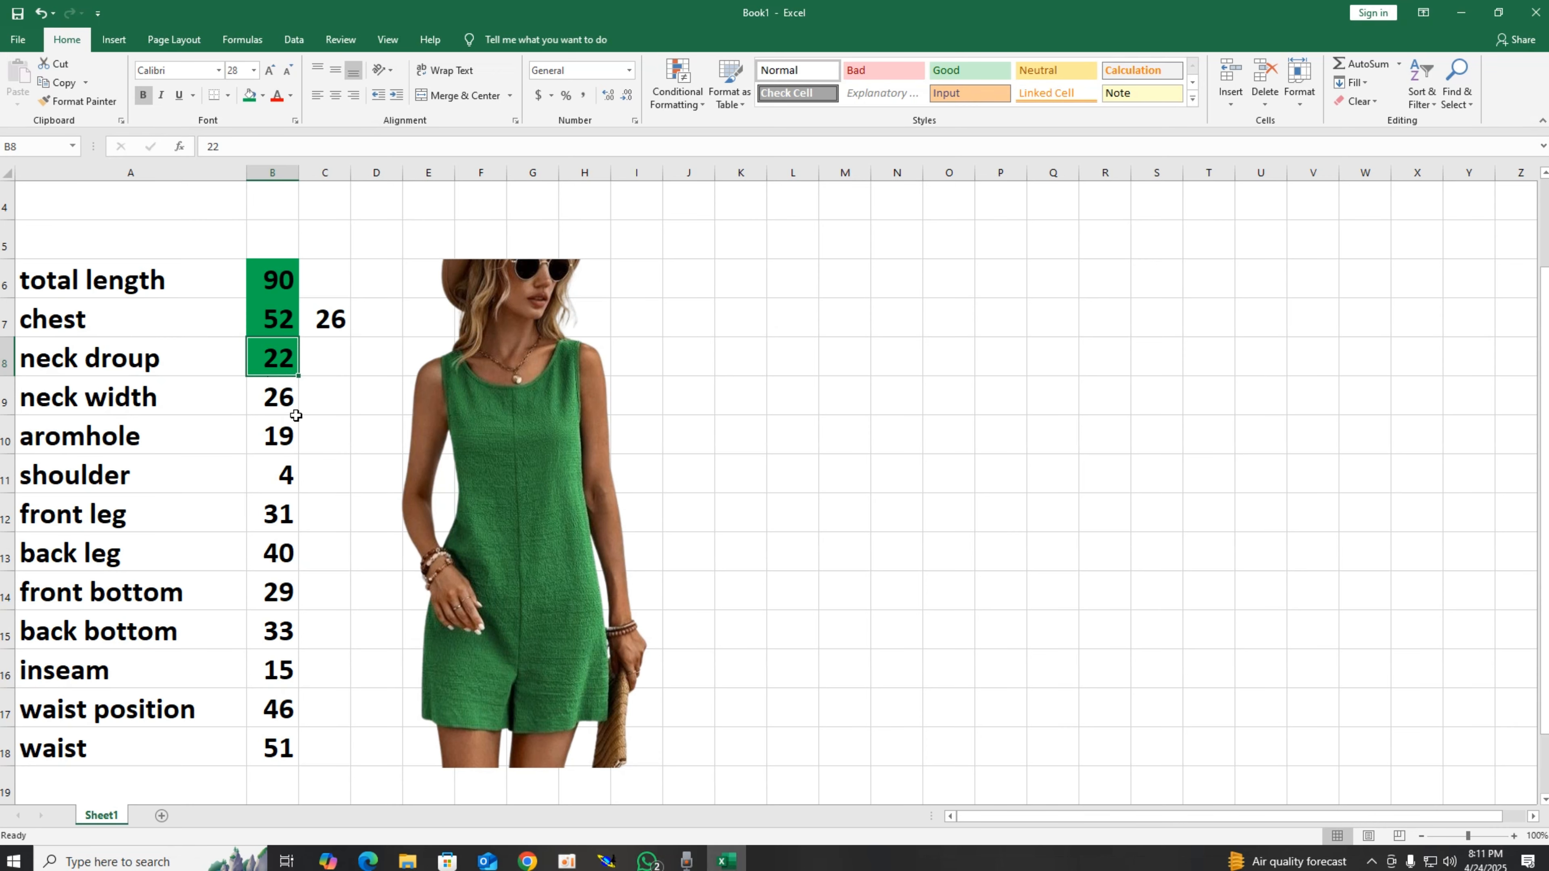
left_click(287, 403)
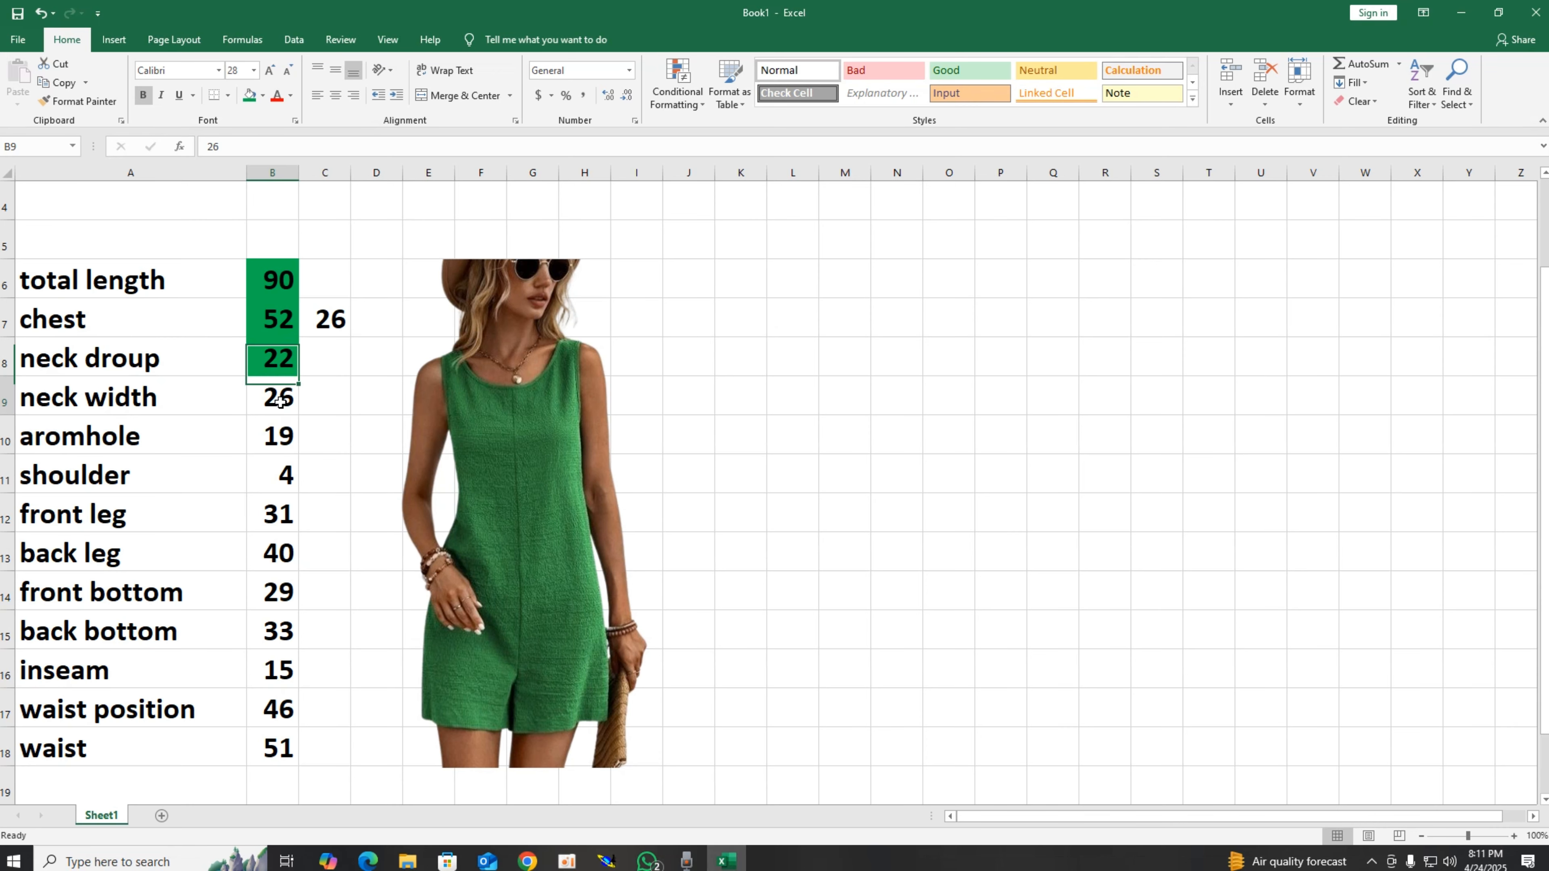
left_click(249, 96)
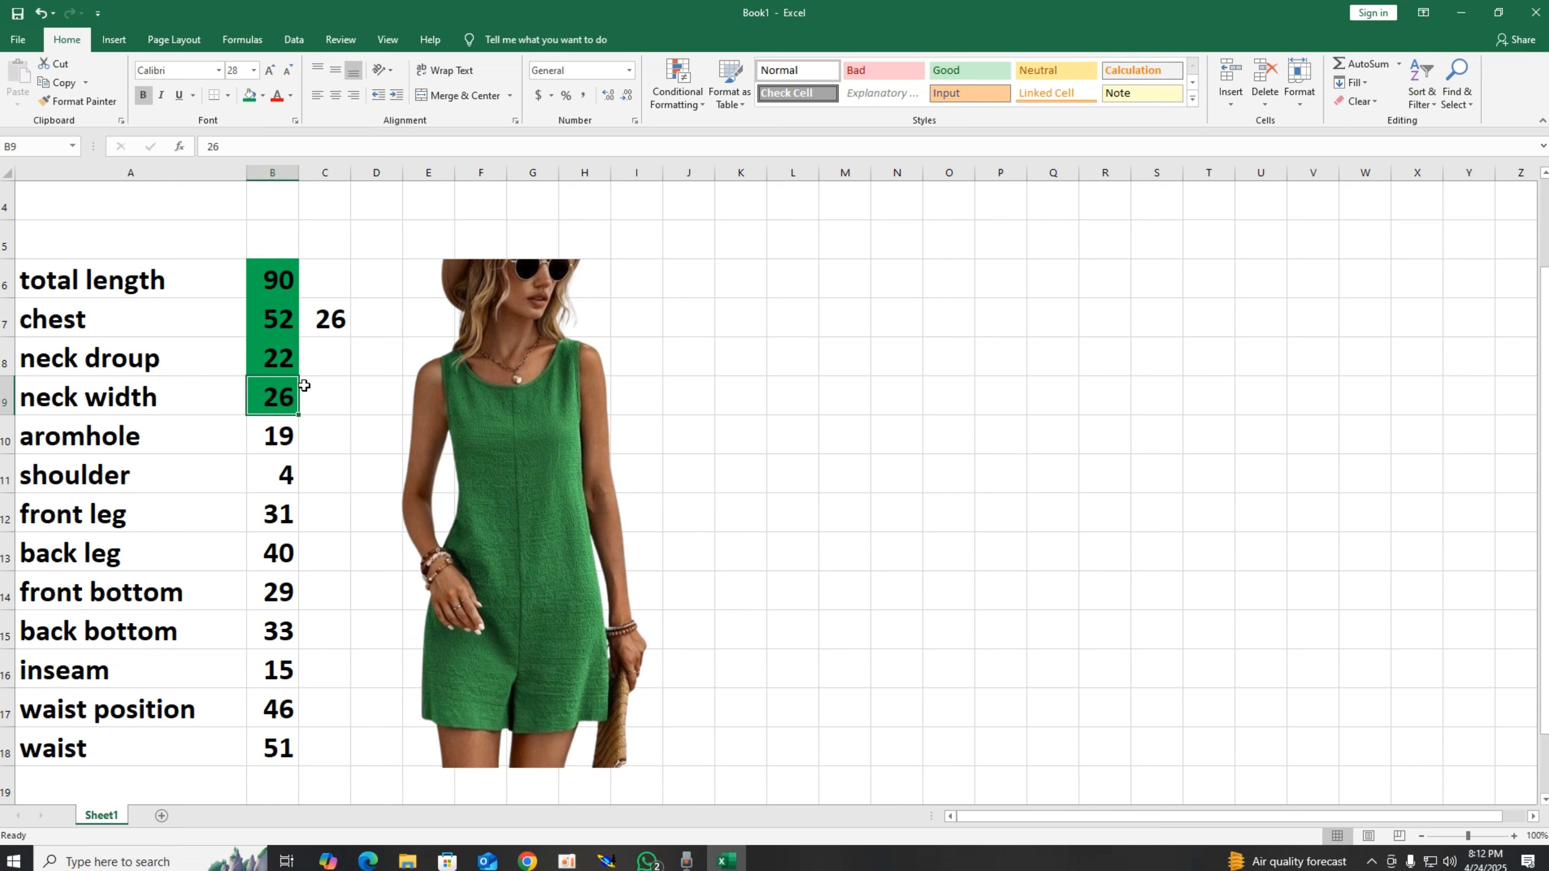
Step: Enter the half neck width value 13 in the cell beside the neck width measurement
left_click(322, 392)
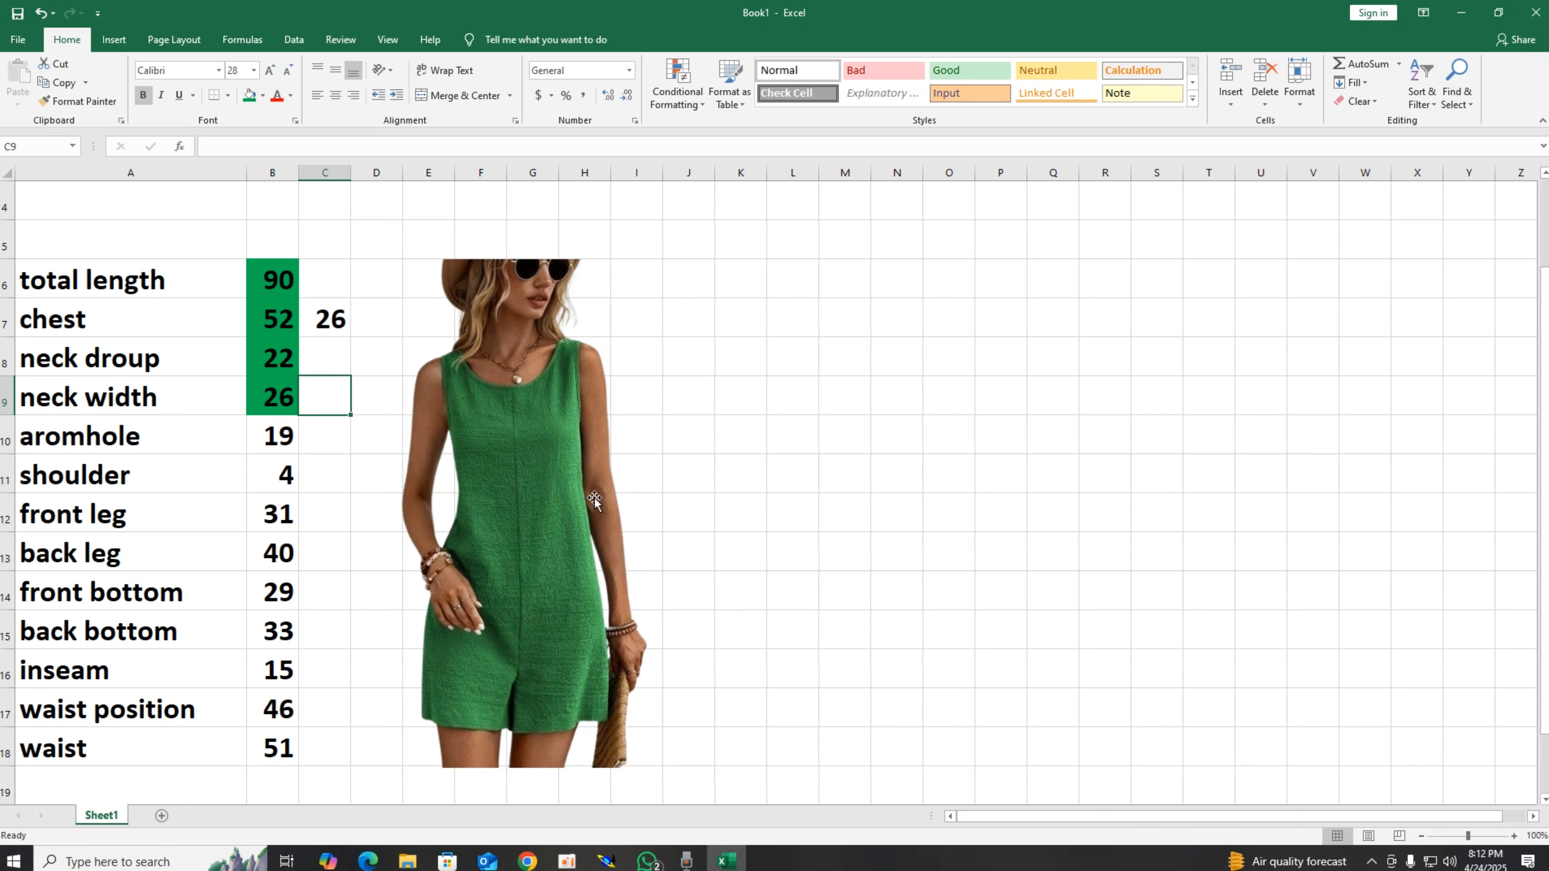
type("13")
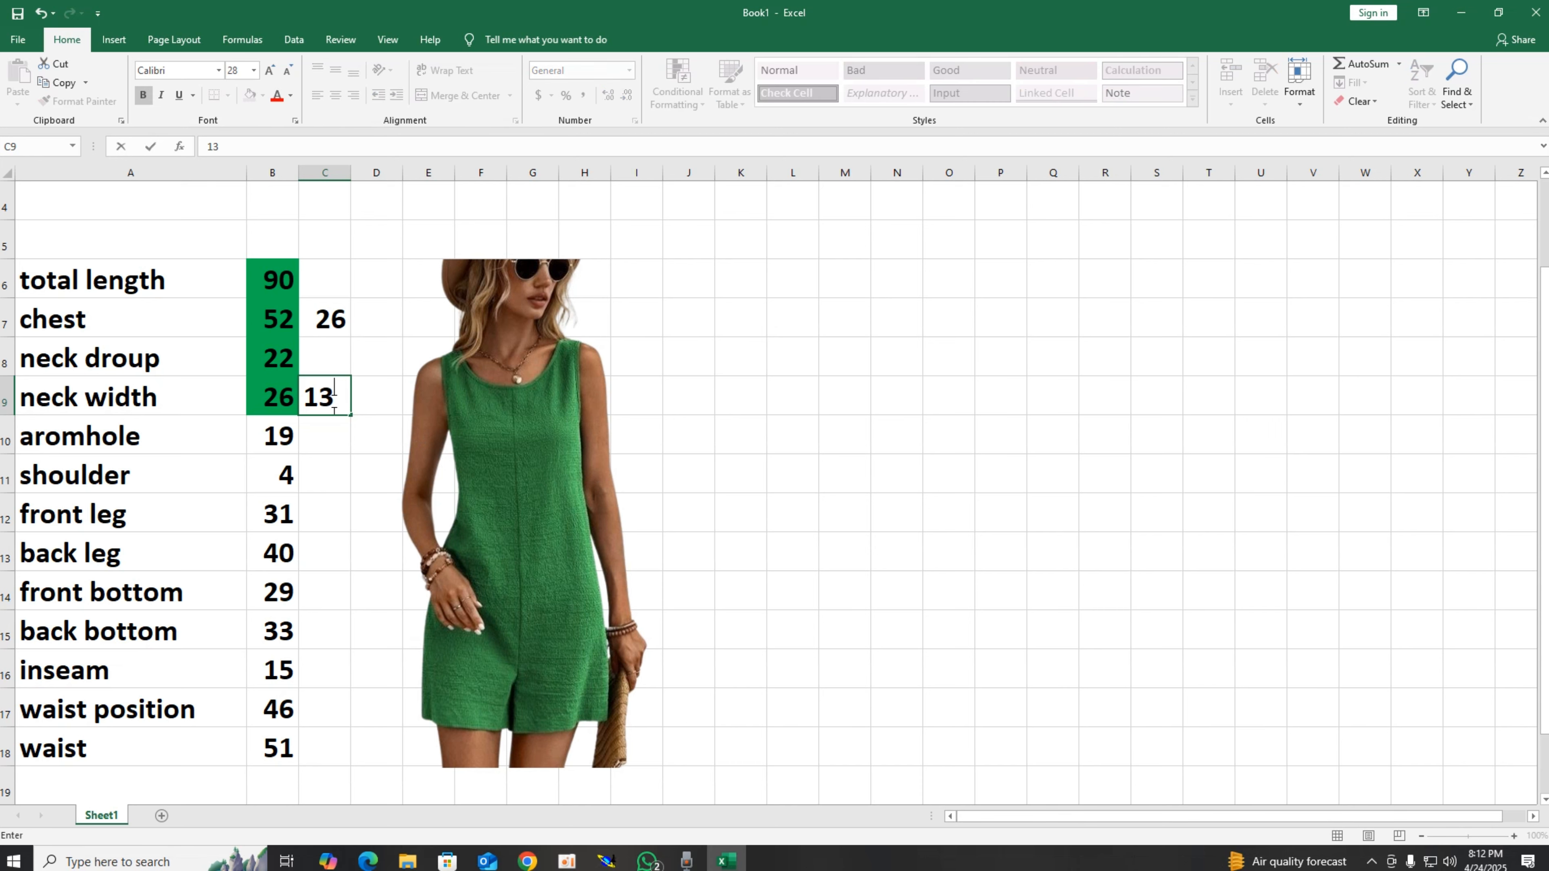
key("Return")
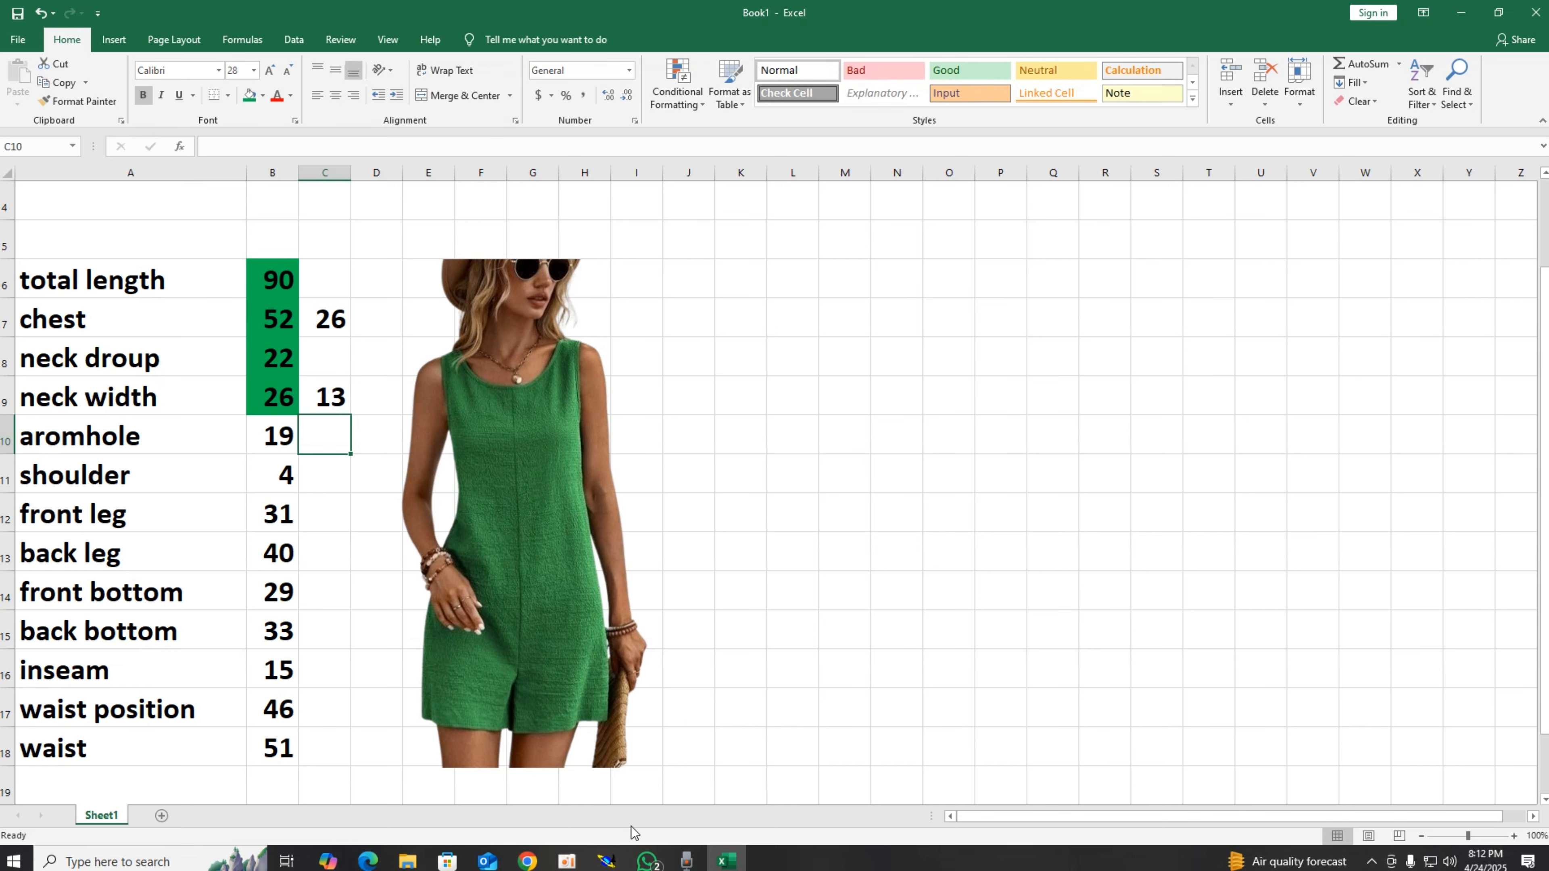
Step: In Modaris, create a developed point 13 cm up the rectangle's left edge from its bottom-left corner
left_click(606, 860)
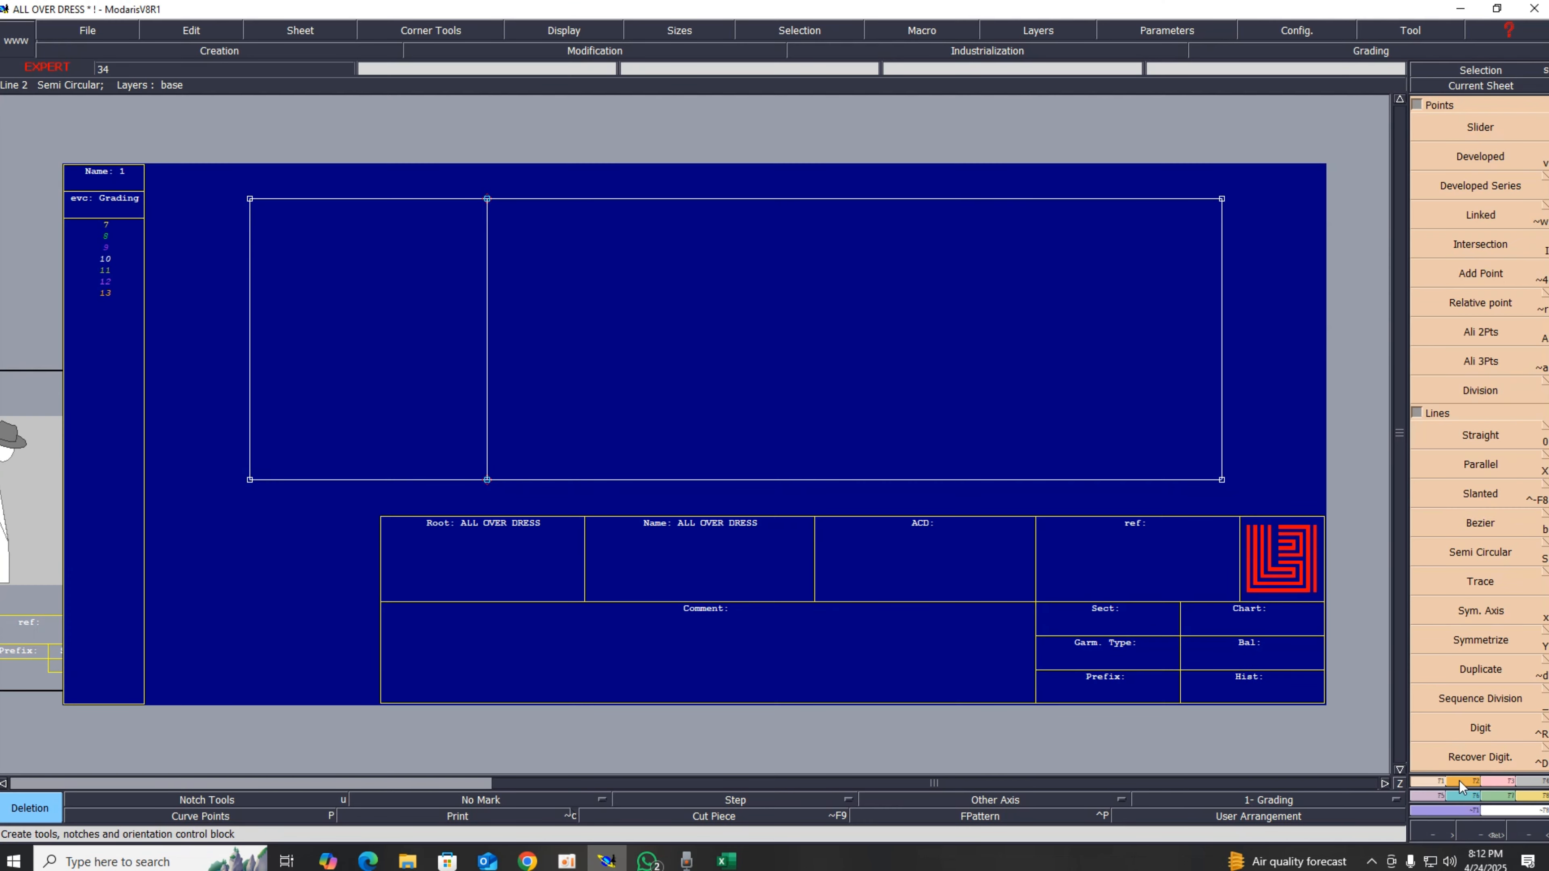
left_click(1480, 160)
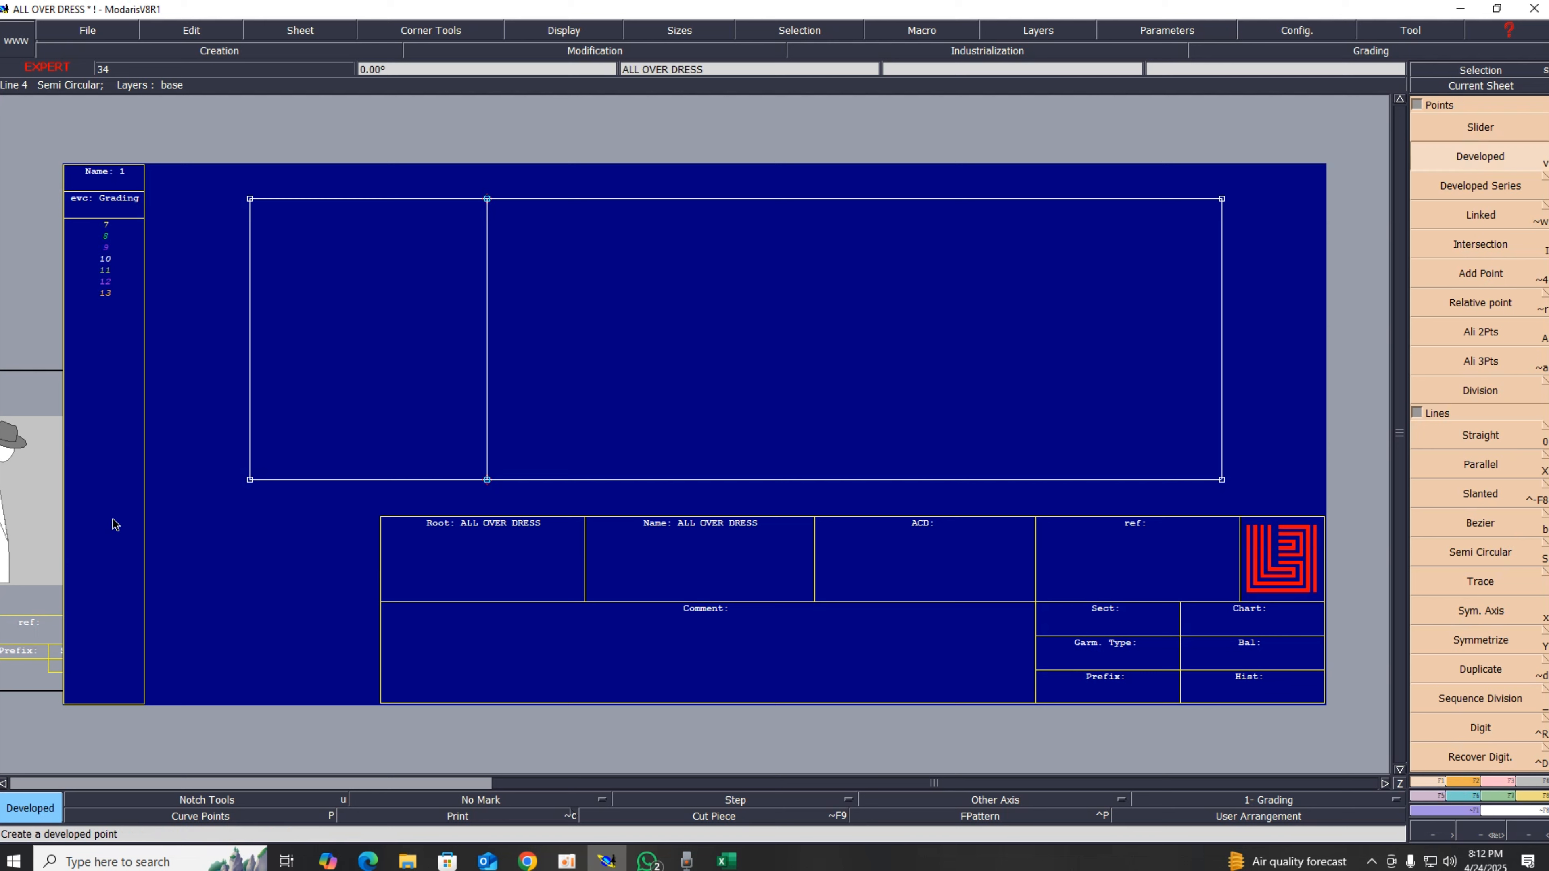
left_click(256, 480)
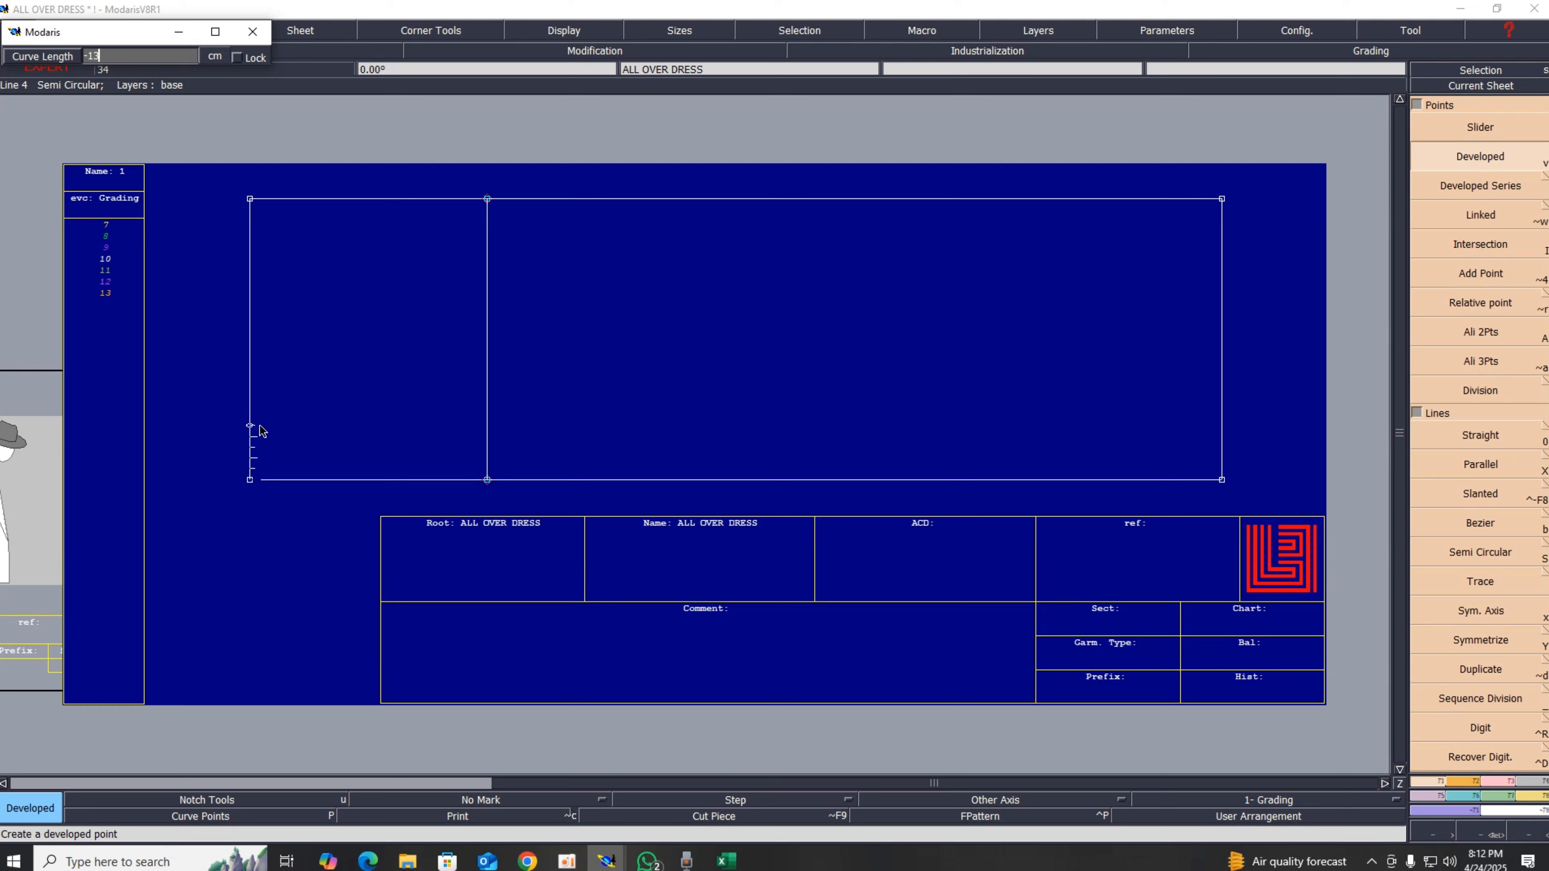
left_click(339, 379)
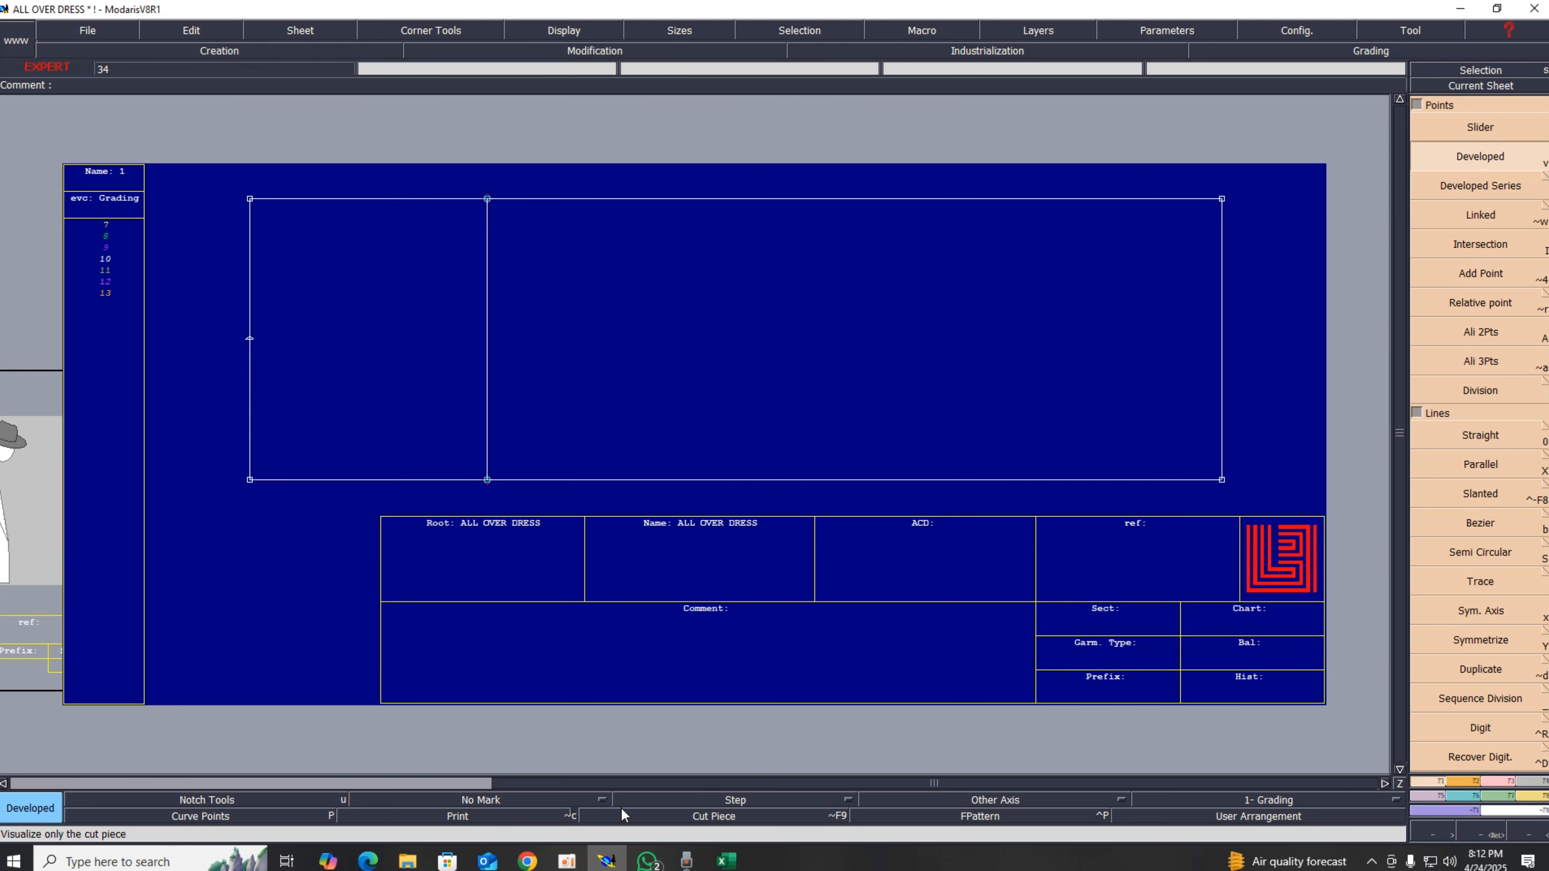
Step: Check the armhole measurement in the Excel chart
left_click(725, 860)
left_click(107, 439)
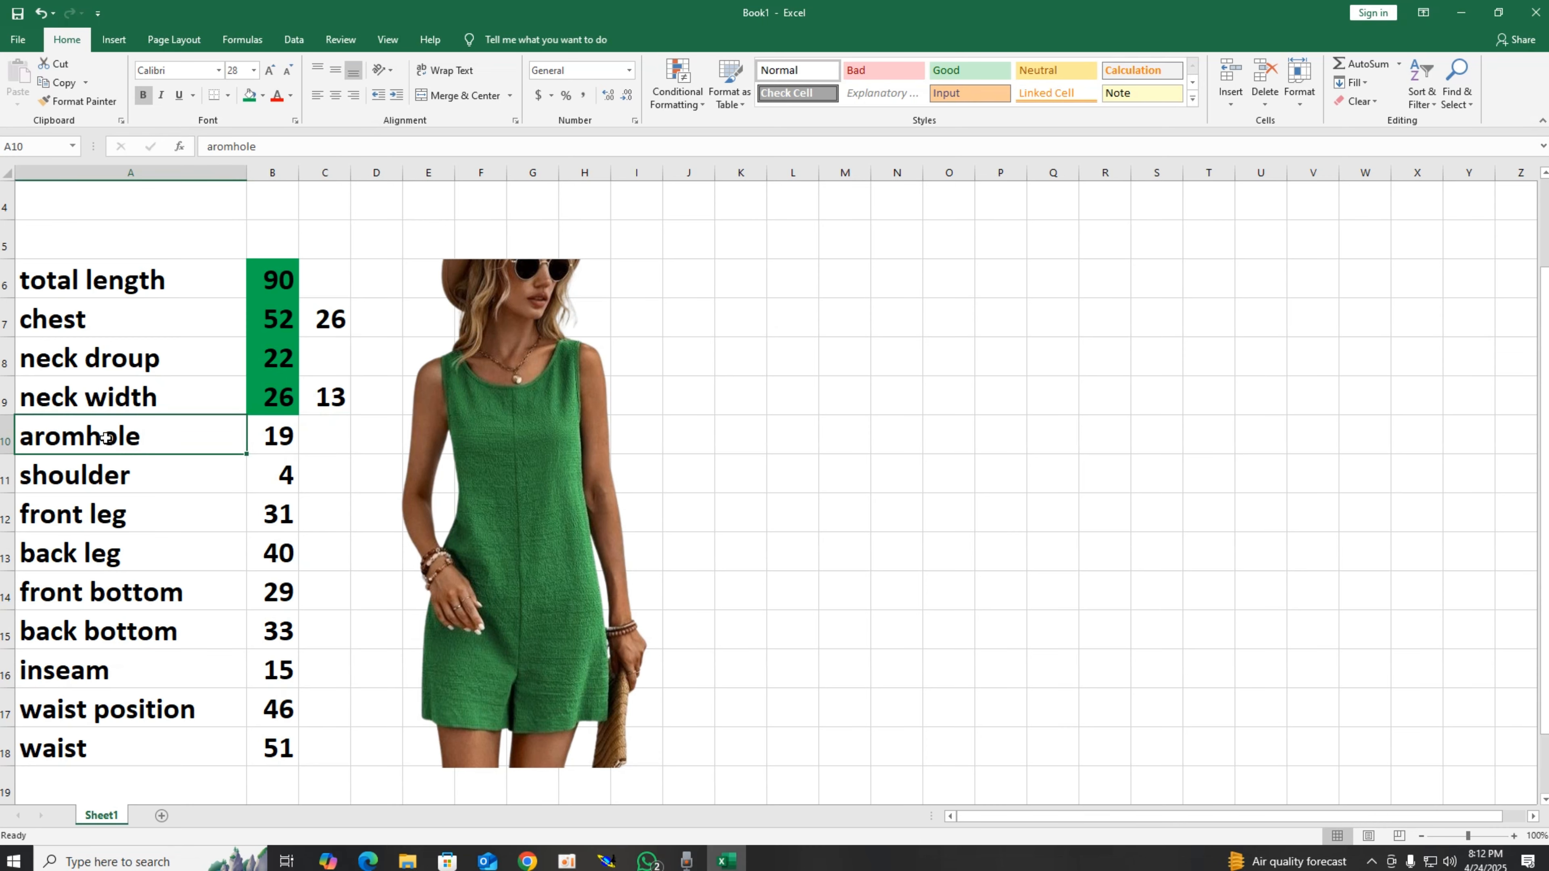
left_click(263, 450)
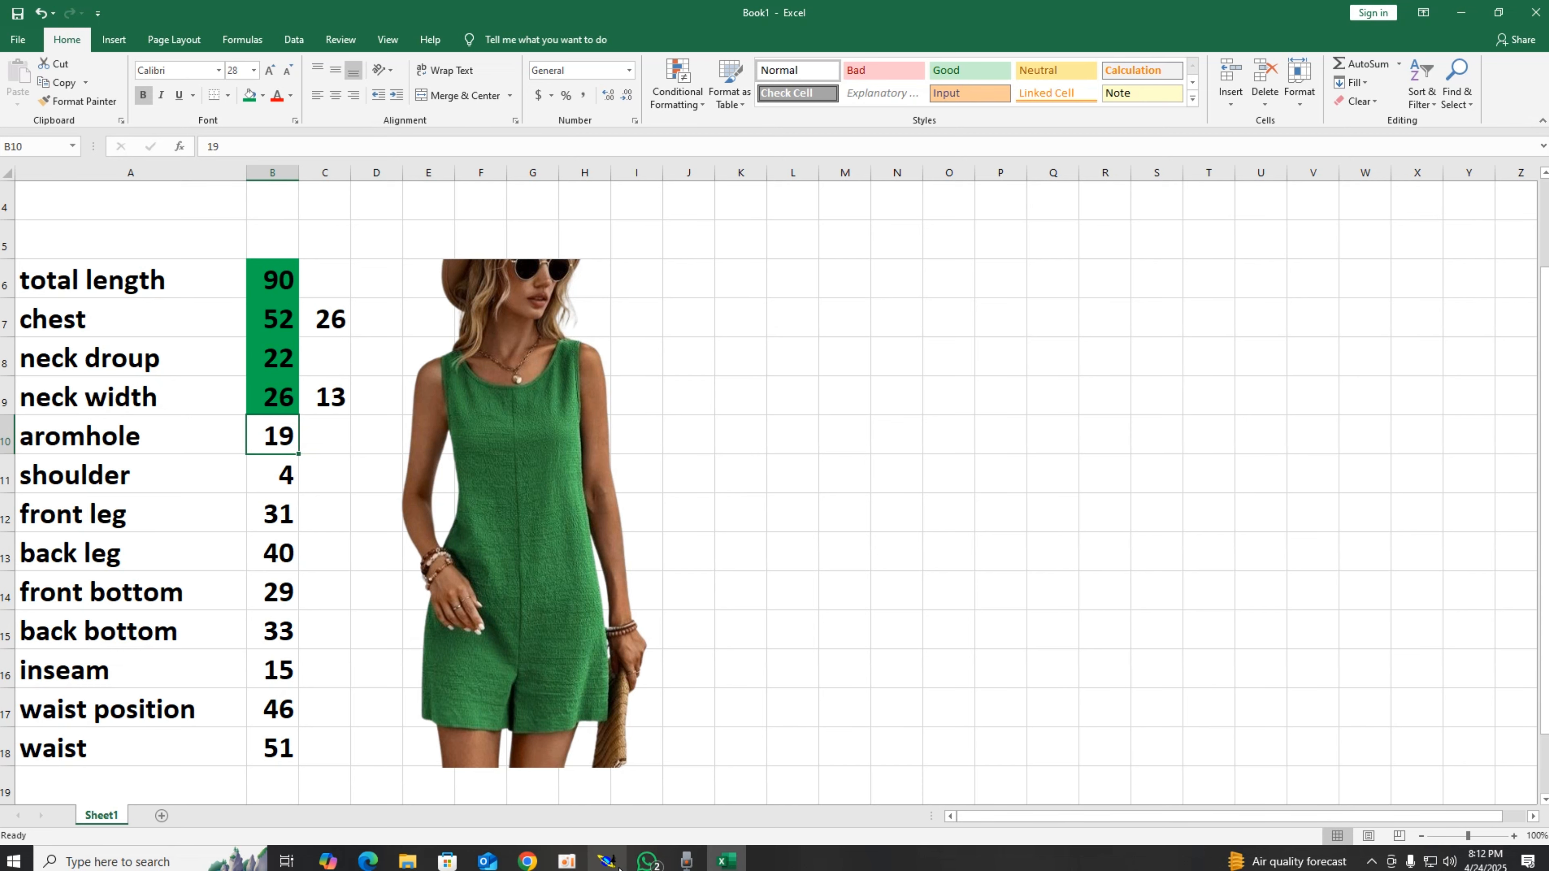
left_click(606, 861)
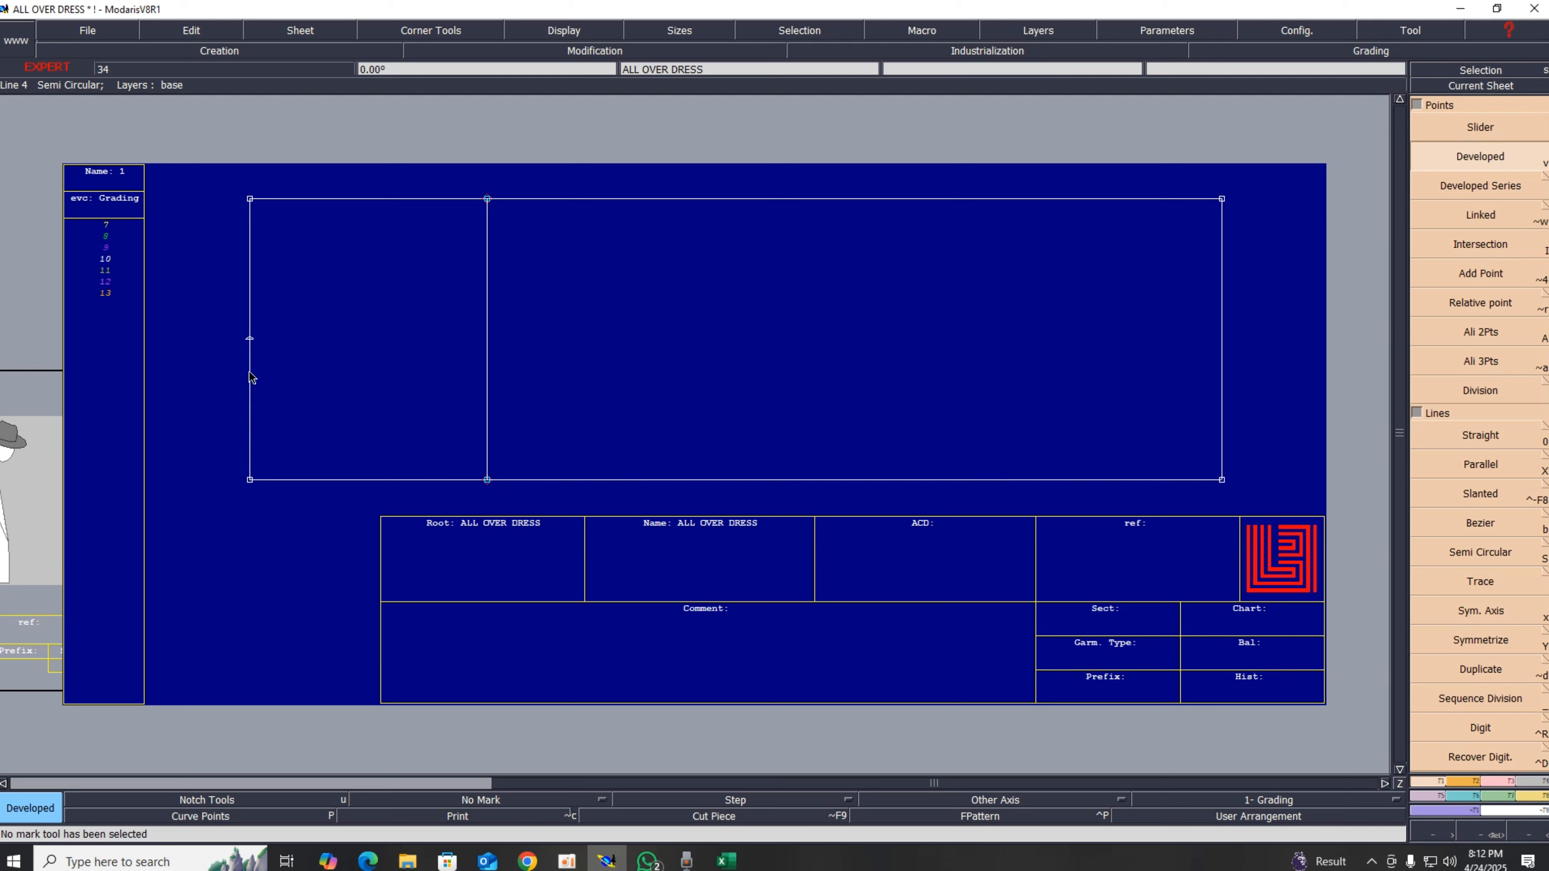
key("x")
left_click(274, 373)
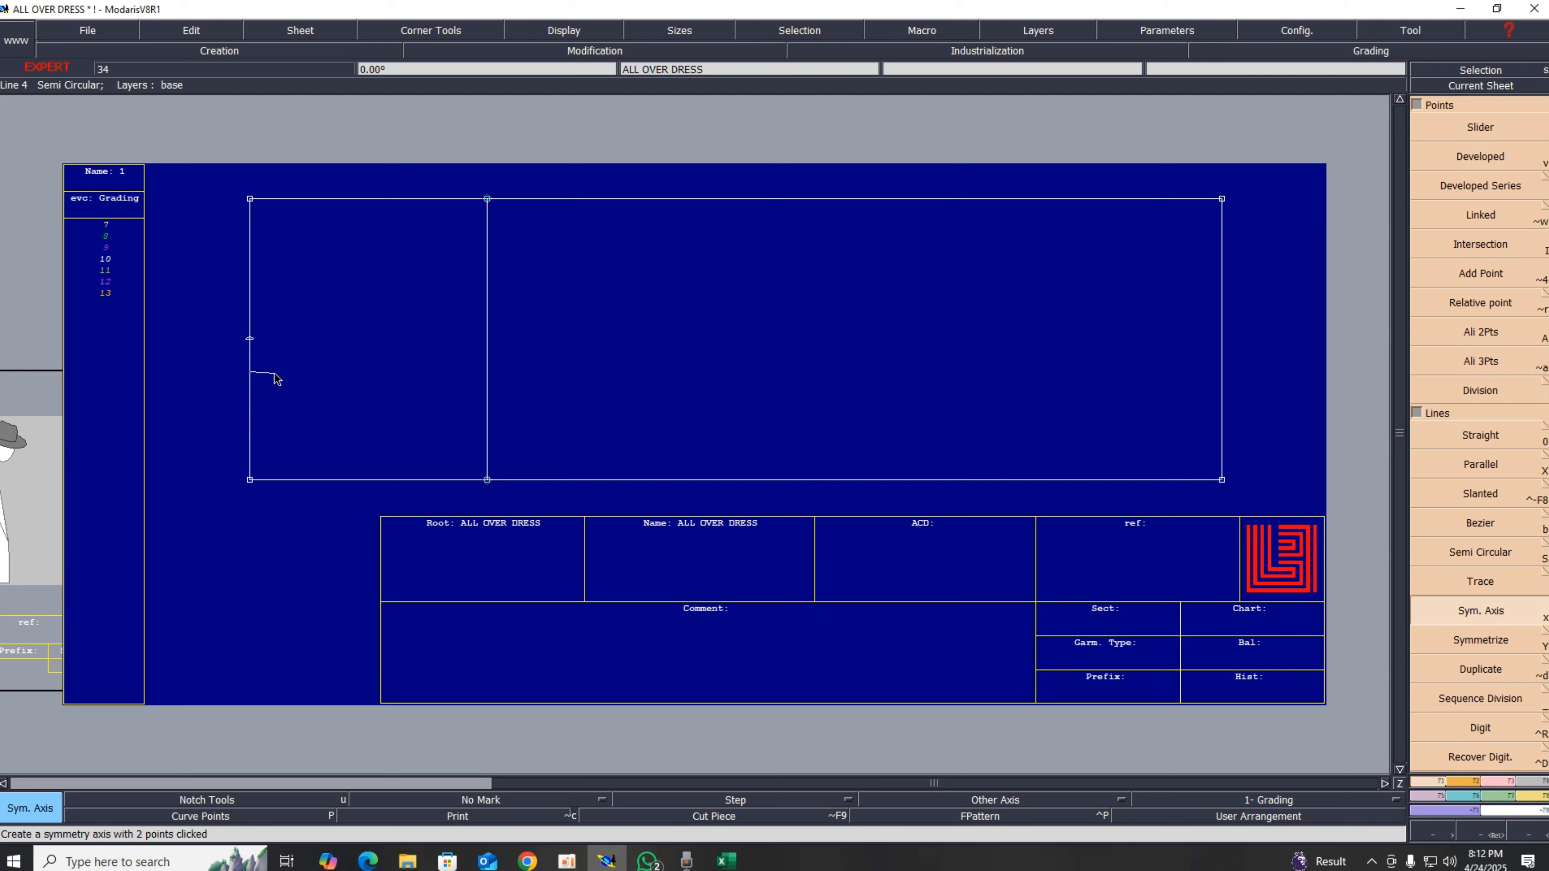
key("ctrl+z")
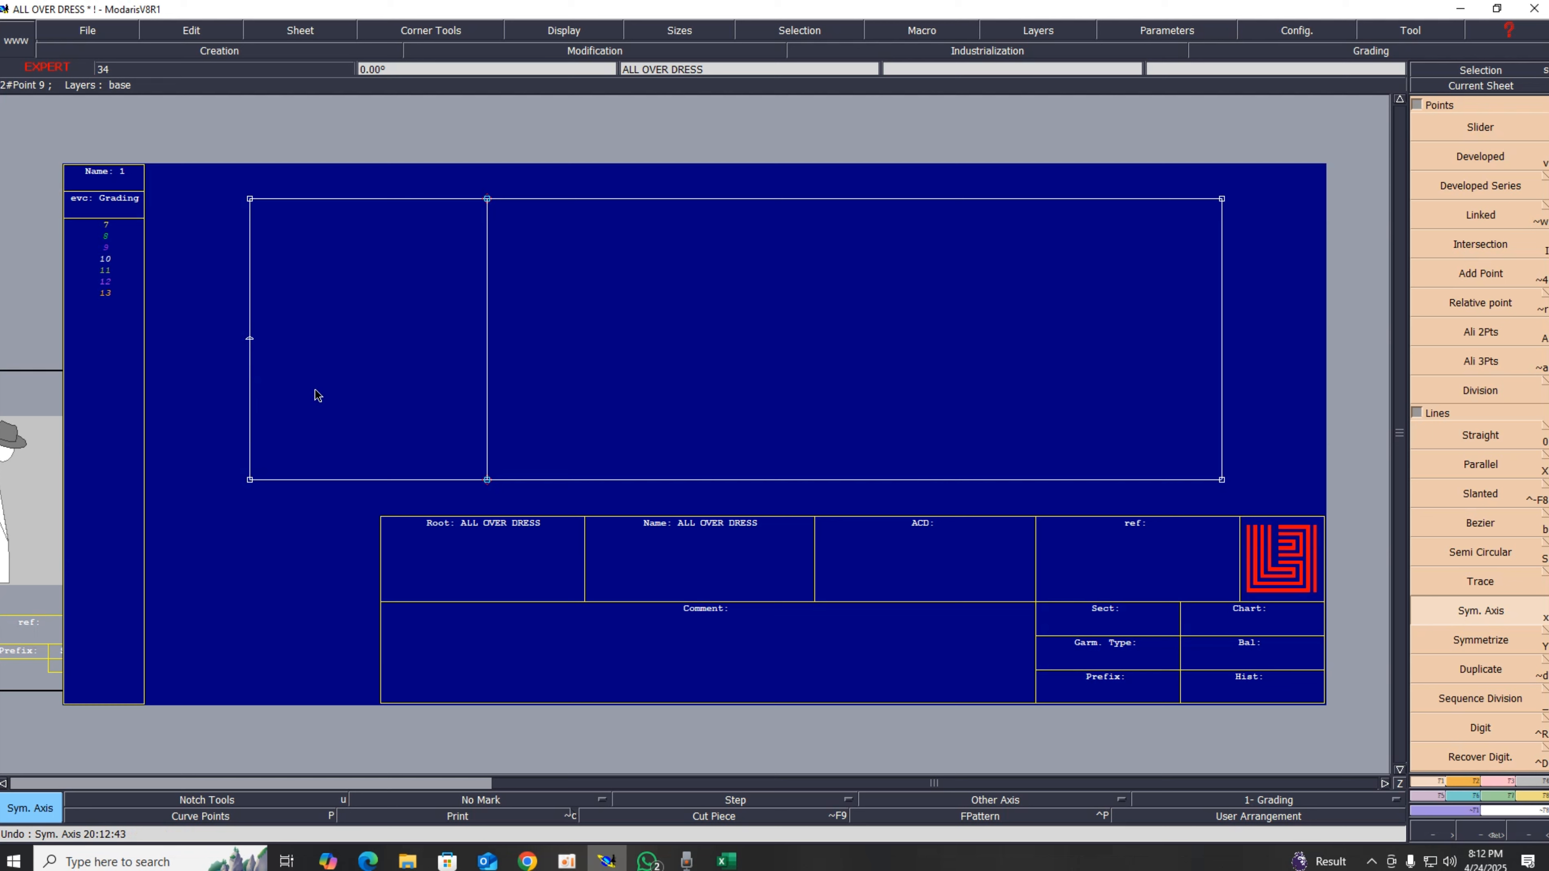
Step: Create a parallel line about 1 cm inside the rectangle's left edge
key("shift+x")
left_click(251, 381)
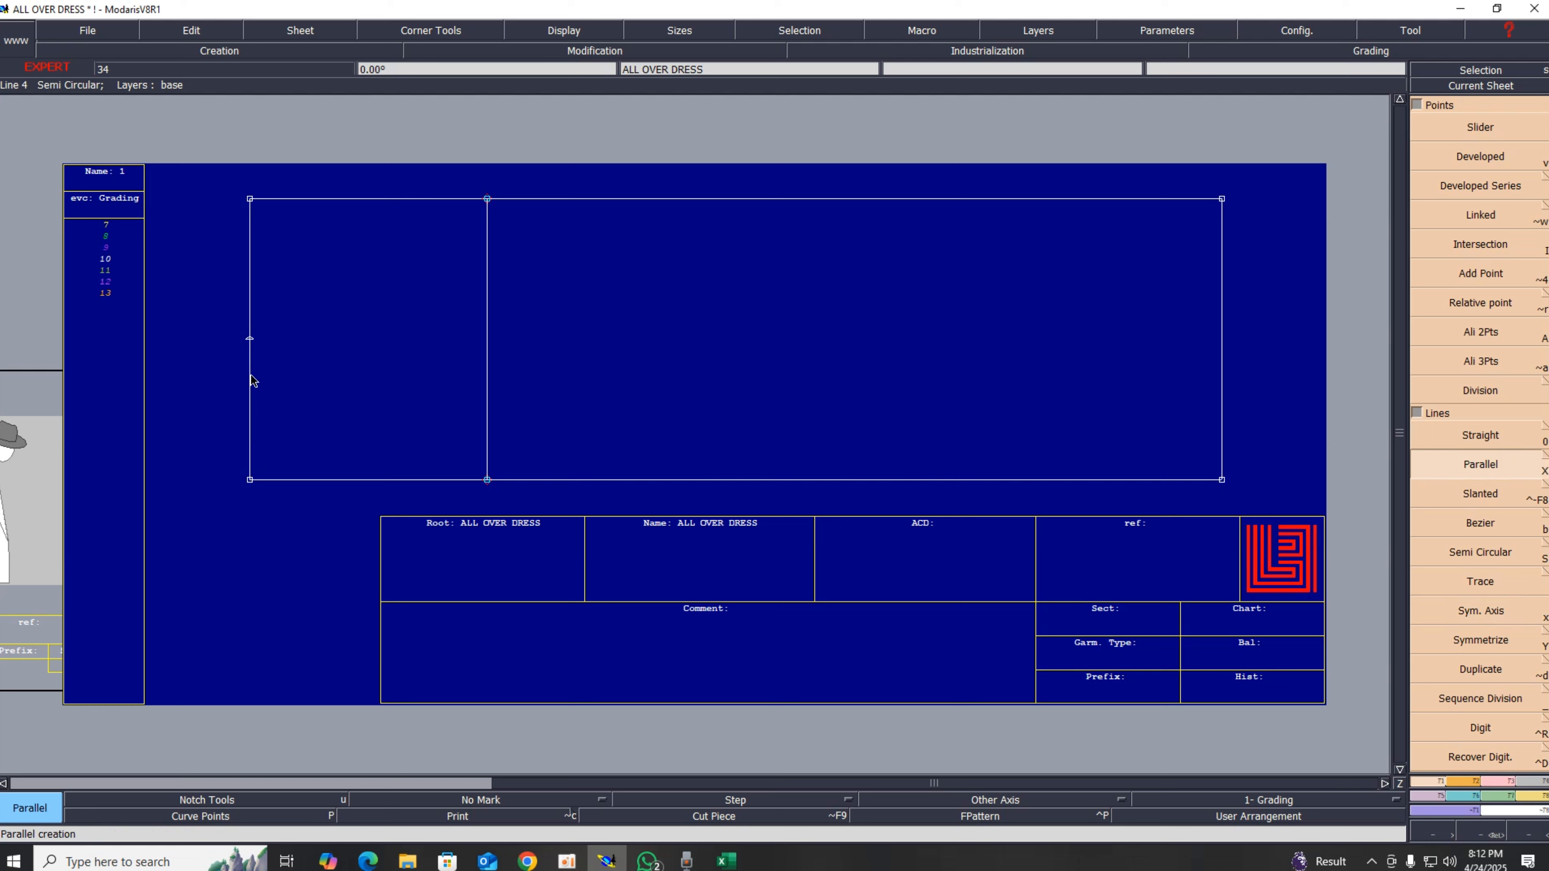
type("22.00")
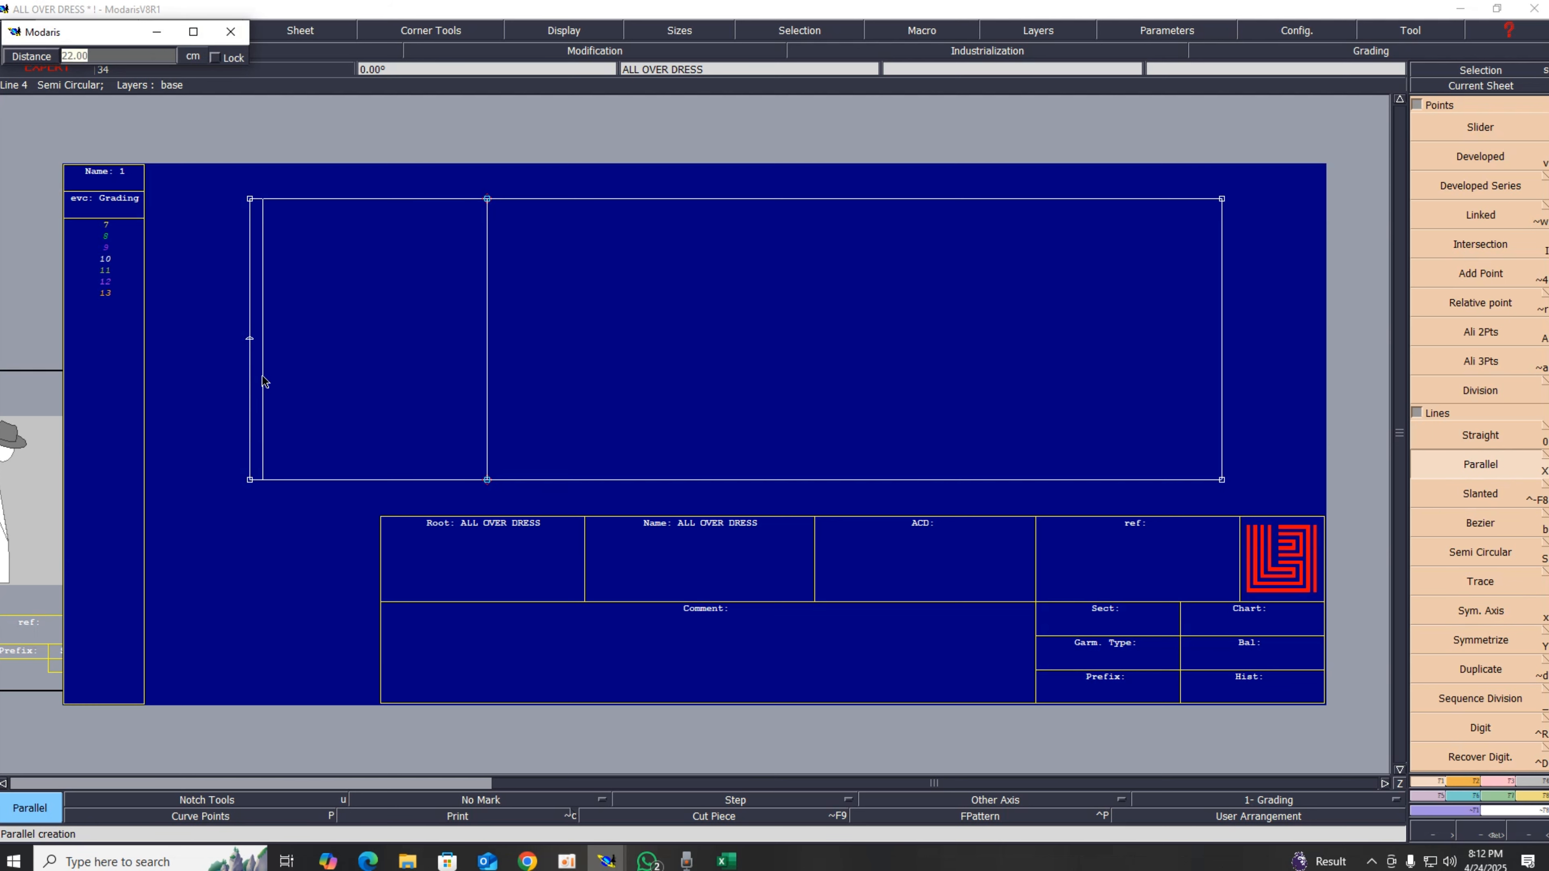
key("Return")
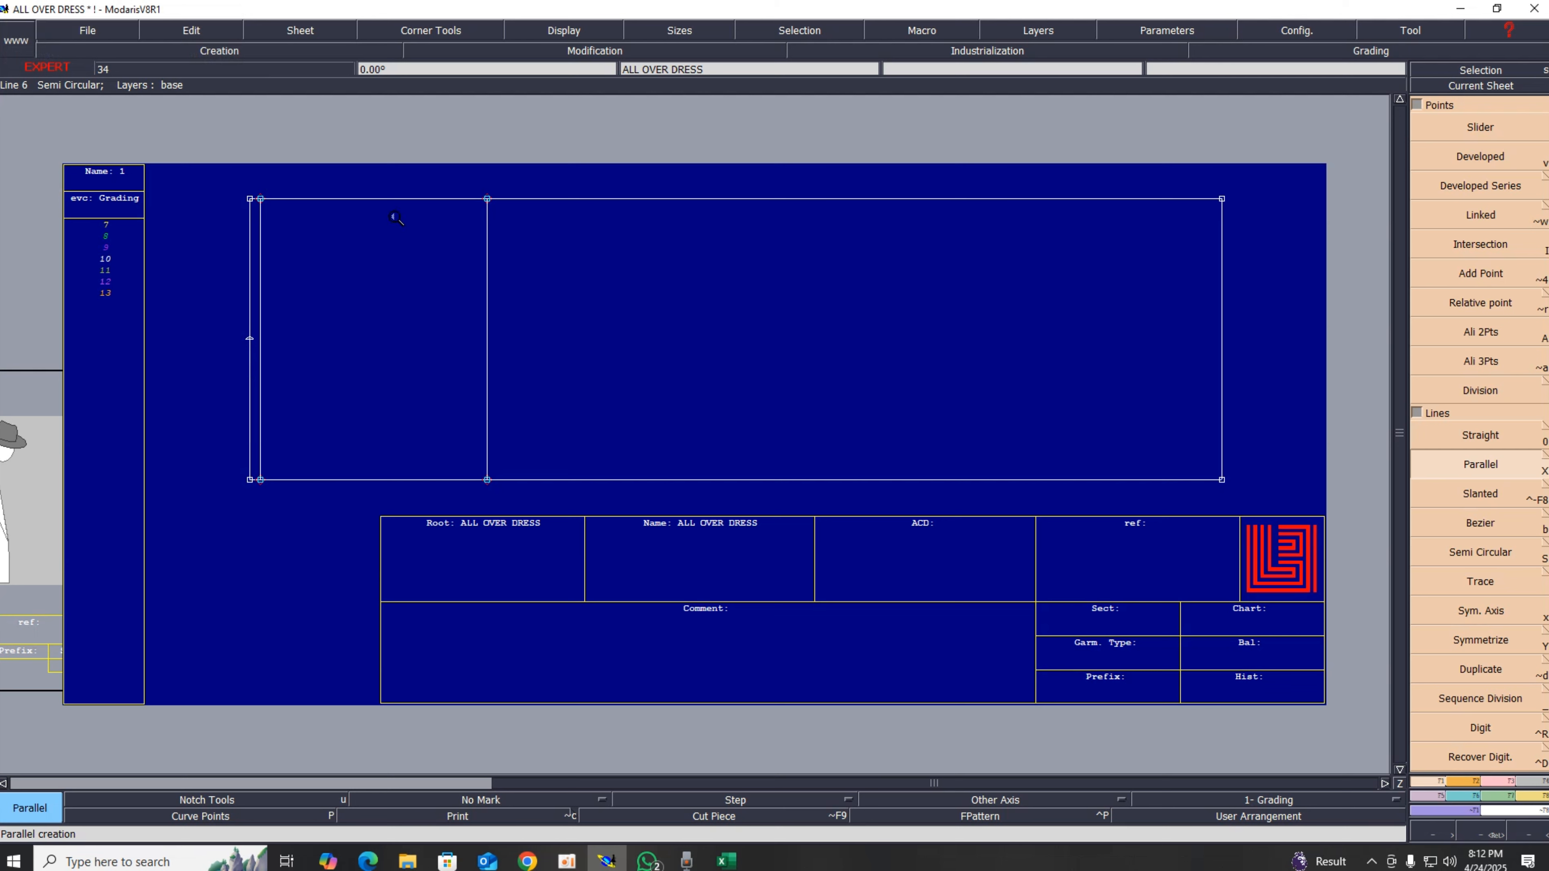
Step: Insert the developed point into the rectangle's left edge line
key("z")
left_click_drag(160, 149, 553, 494)
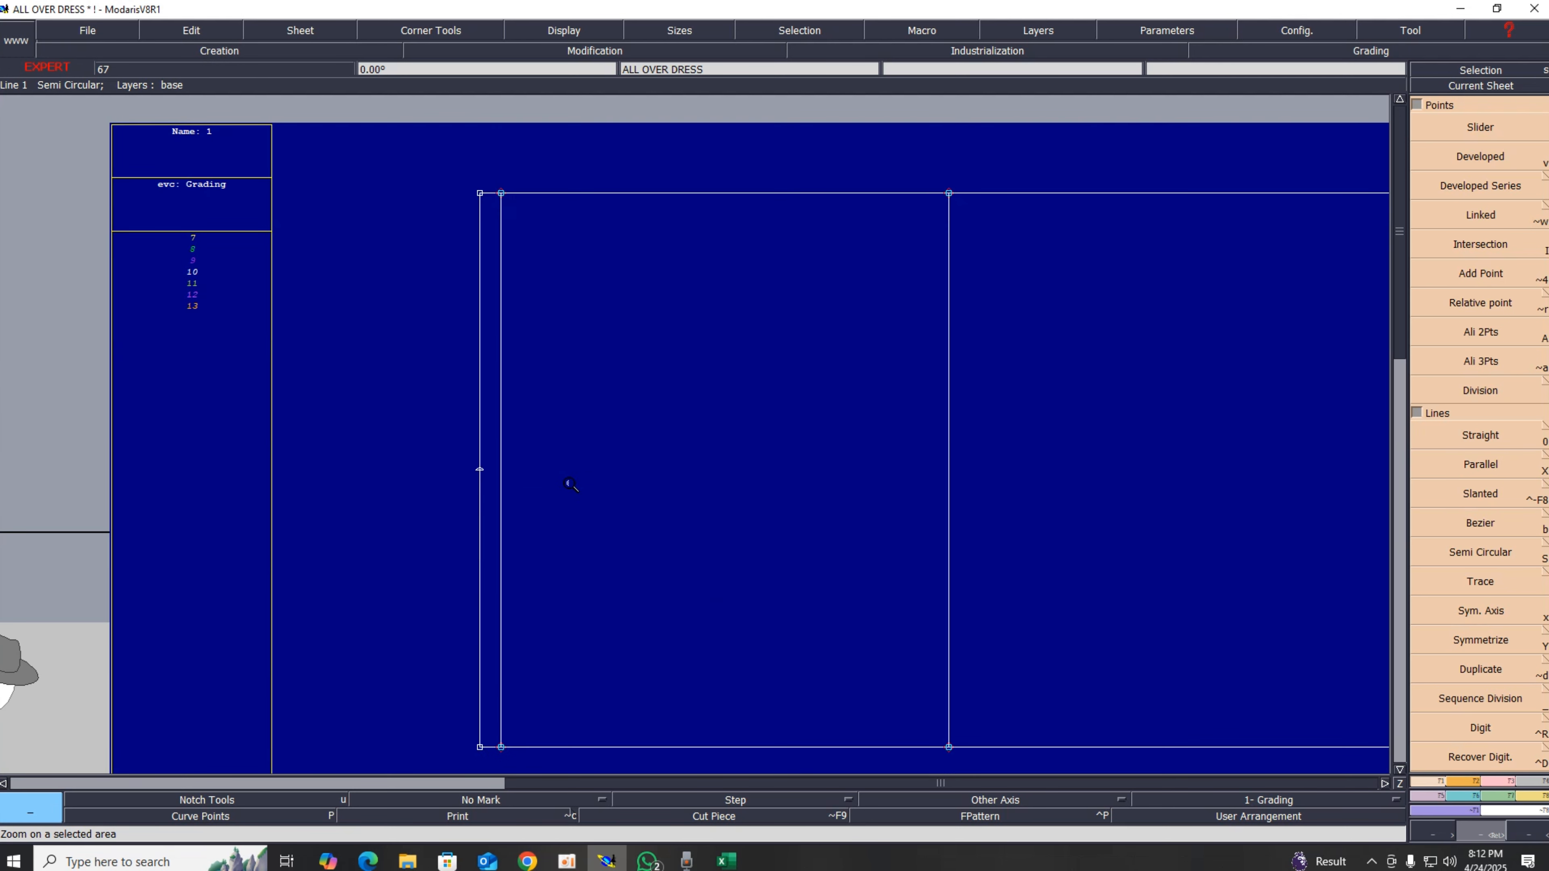
key("i")
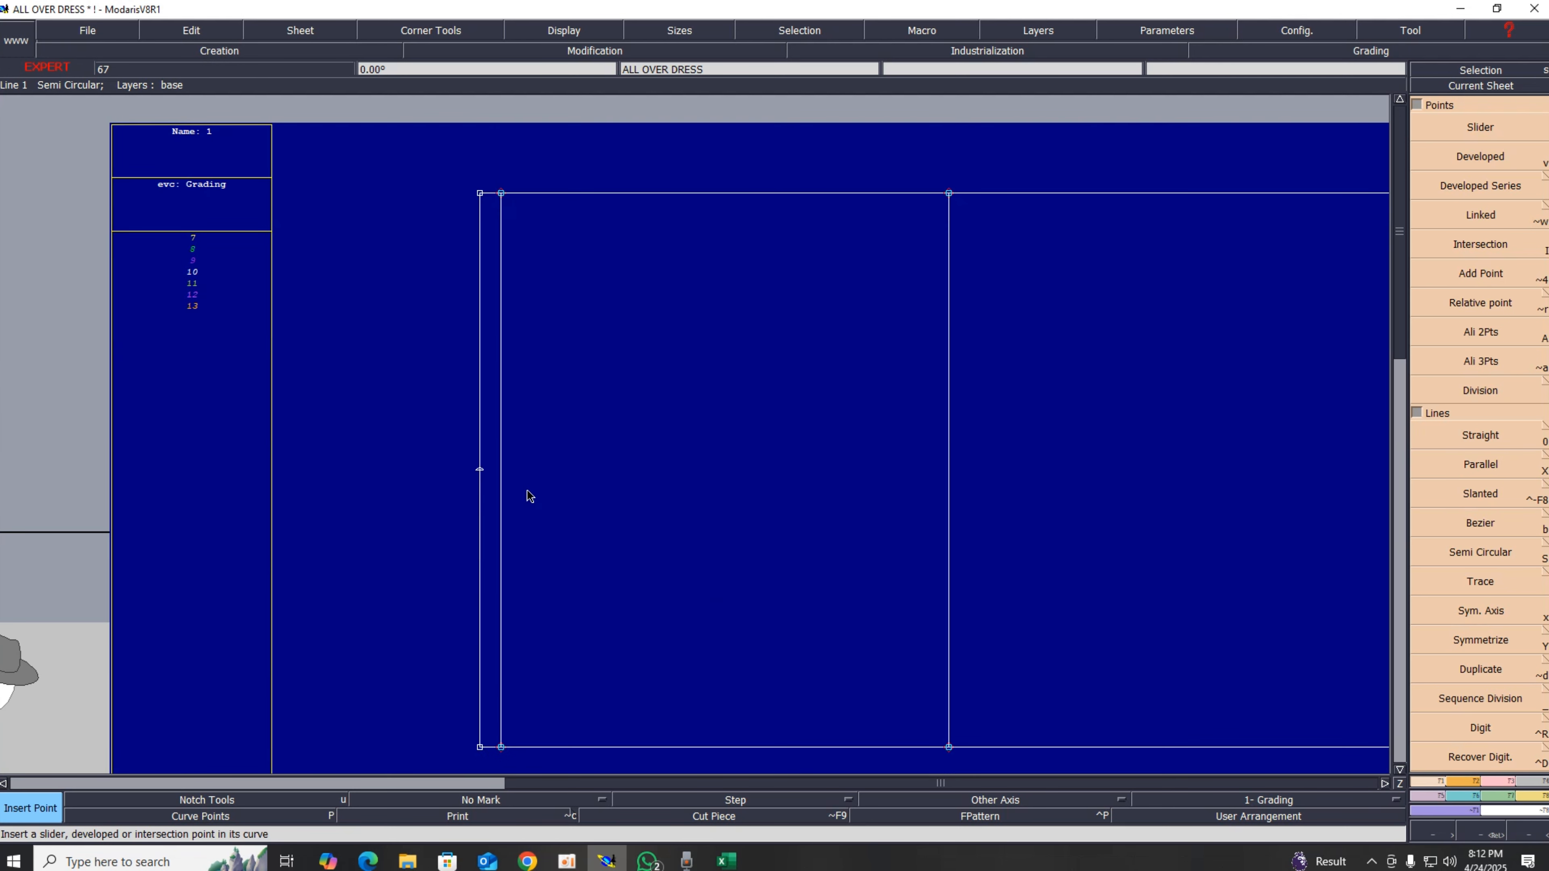
left_click(1495, 781)
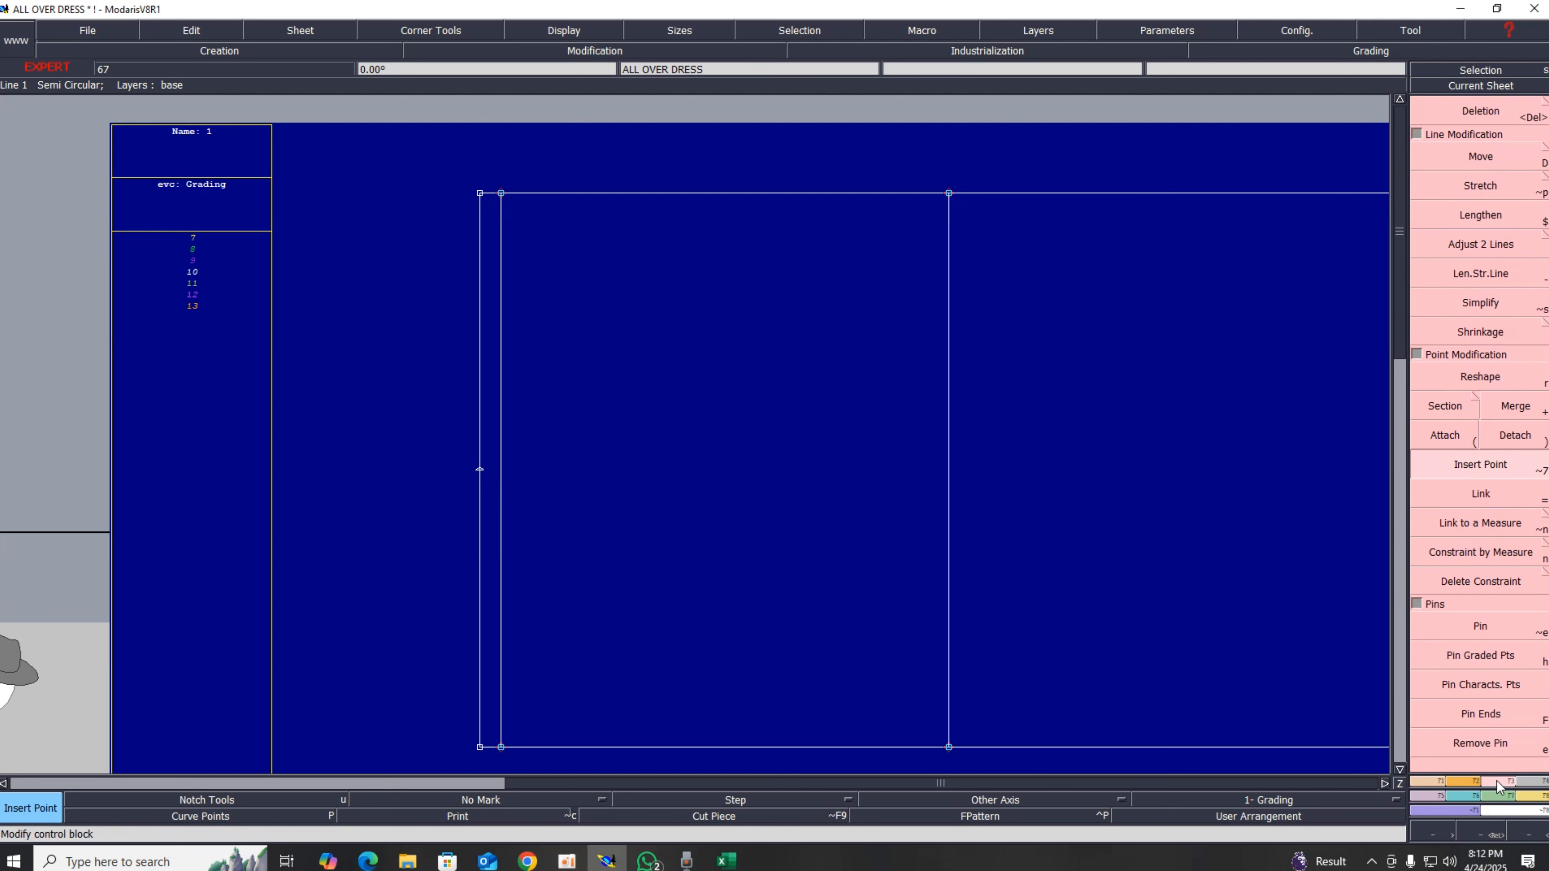
left_click(470, 470)
Step: Measure the length from the left-edge point to the point on the inner parallel line
key("F5")
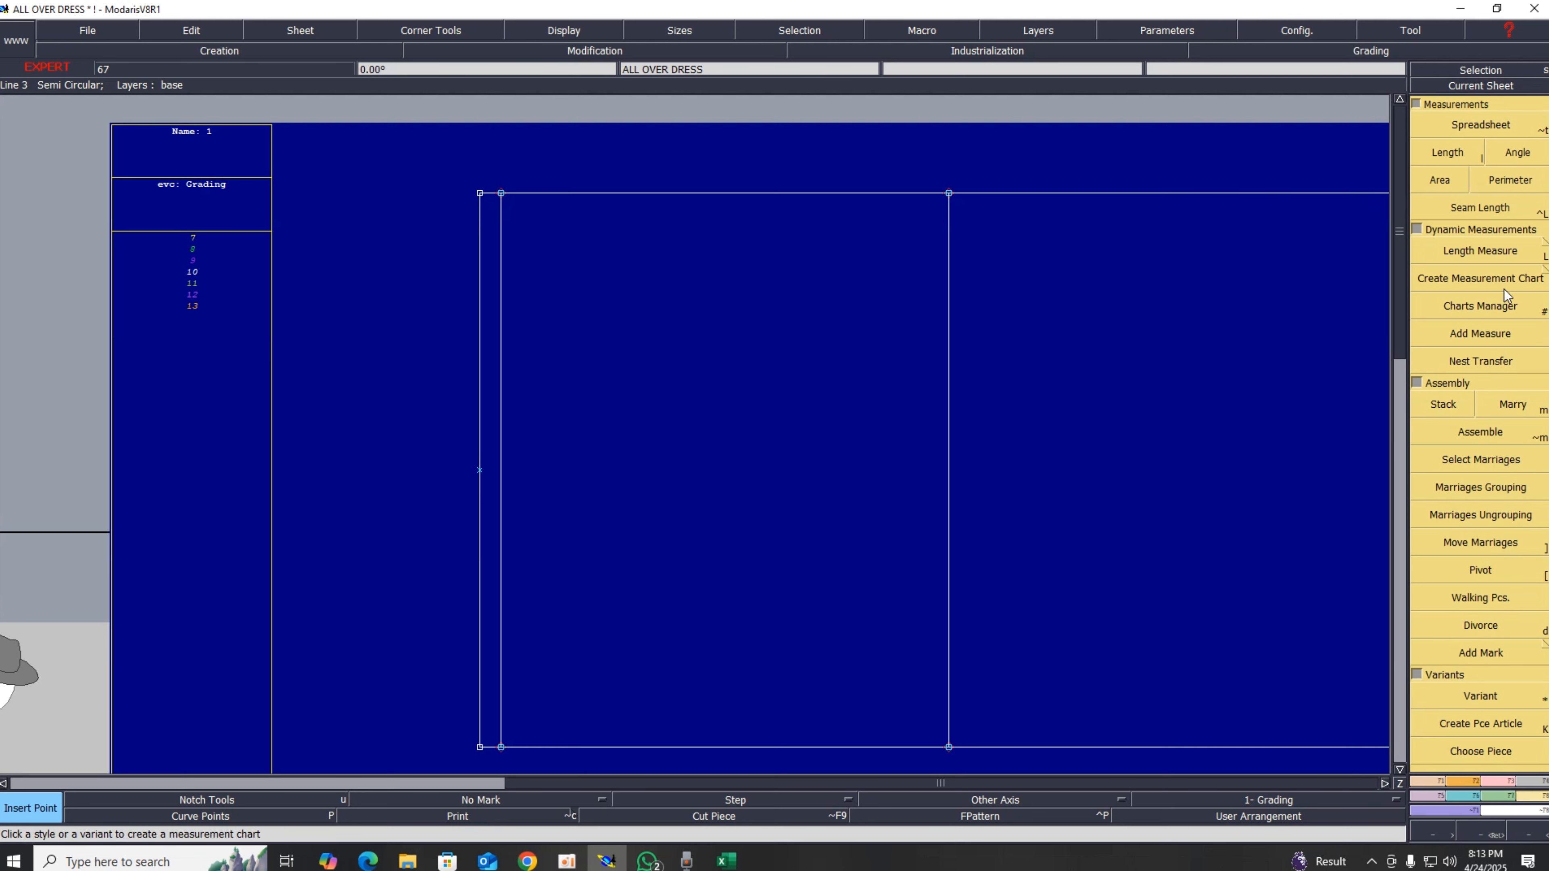
left_click(1490, 260)
left_click(480, 470)
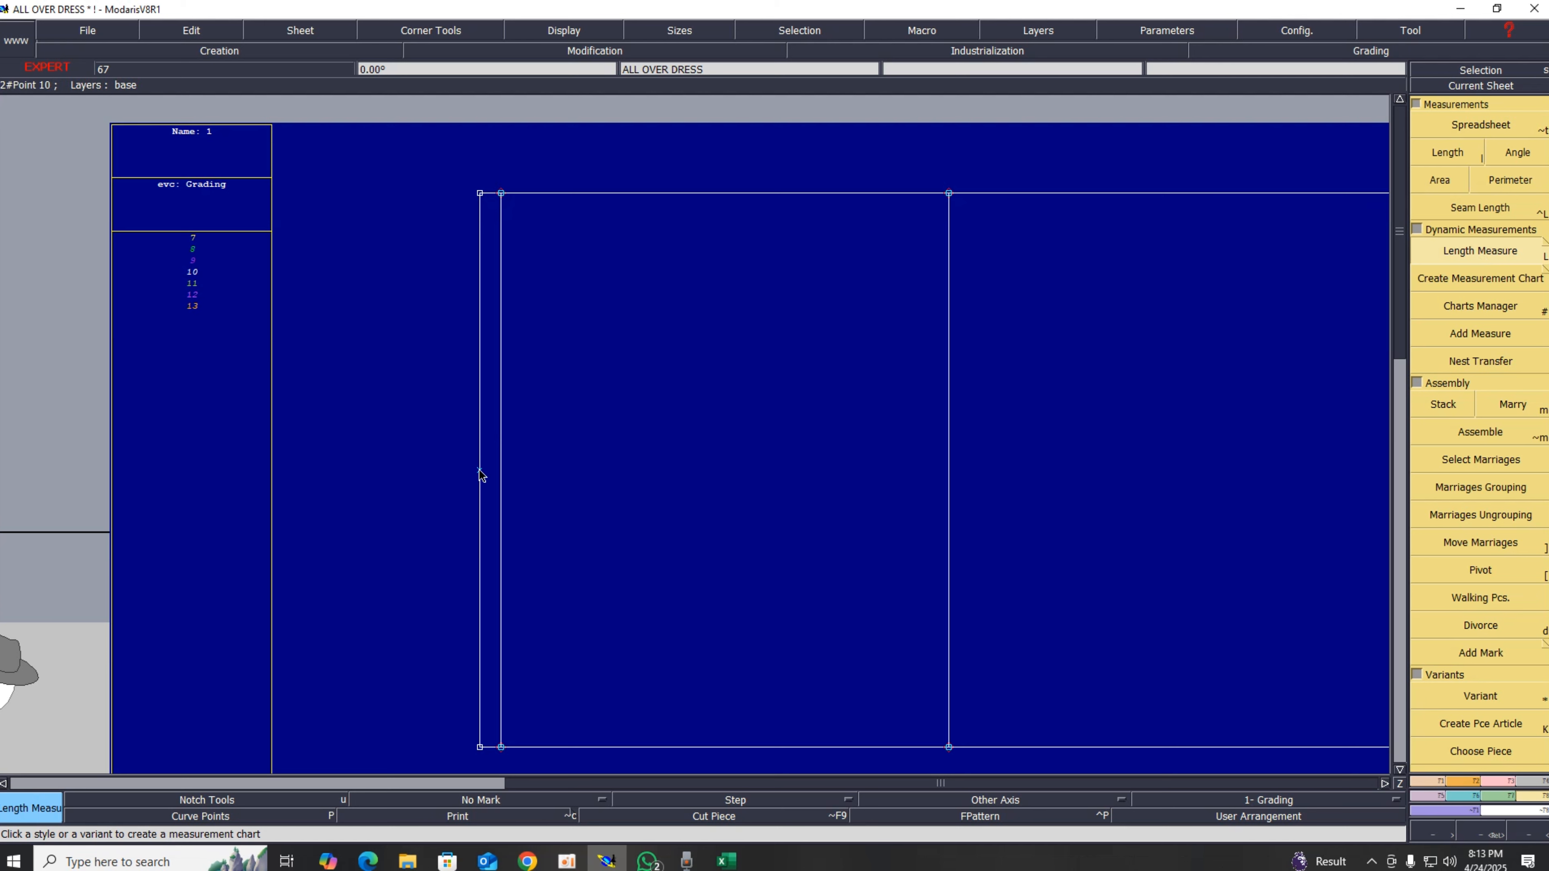
left_click(502, 392)
key("Return")
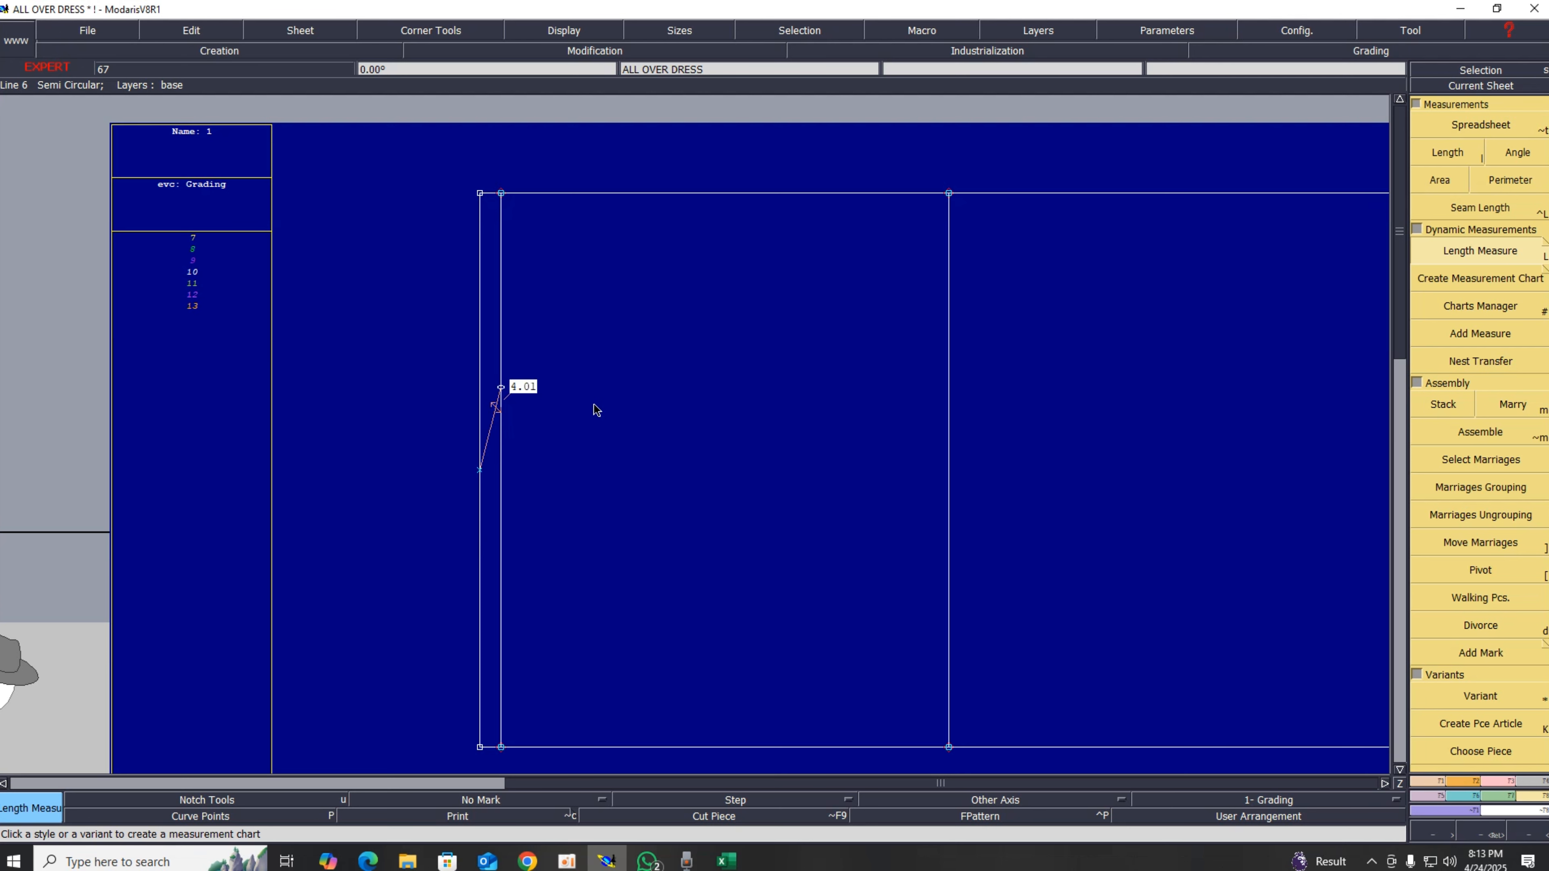
Step: Delete the length measure between the left-edge point and the parallel line
key("i")
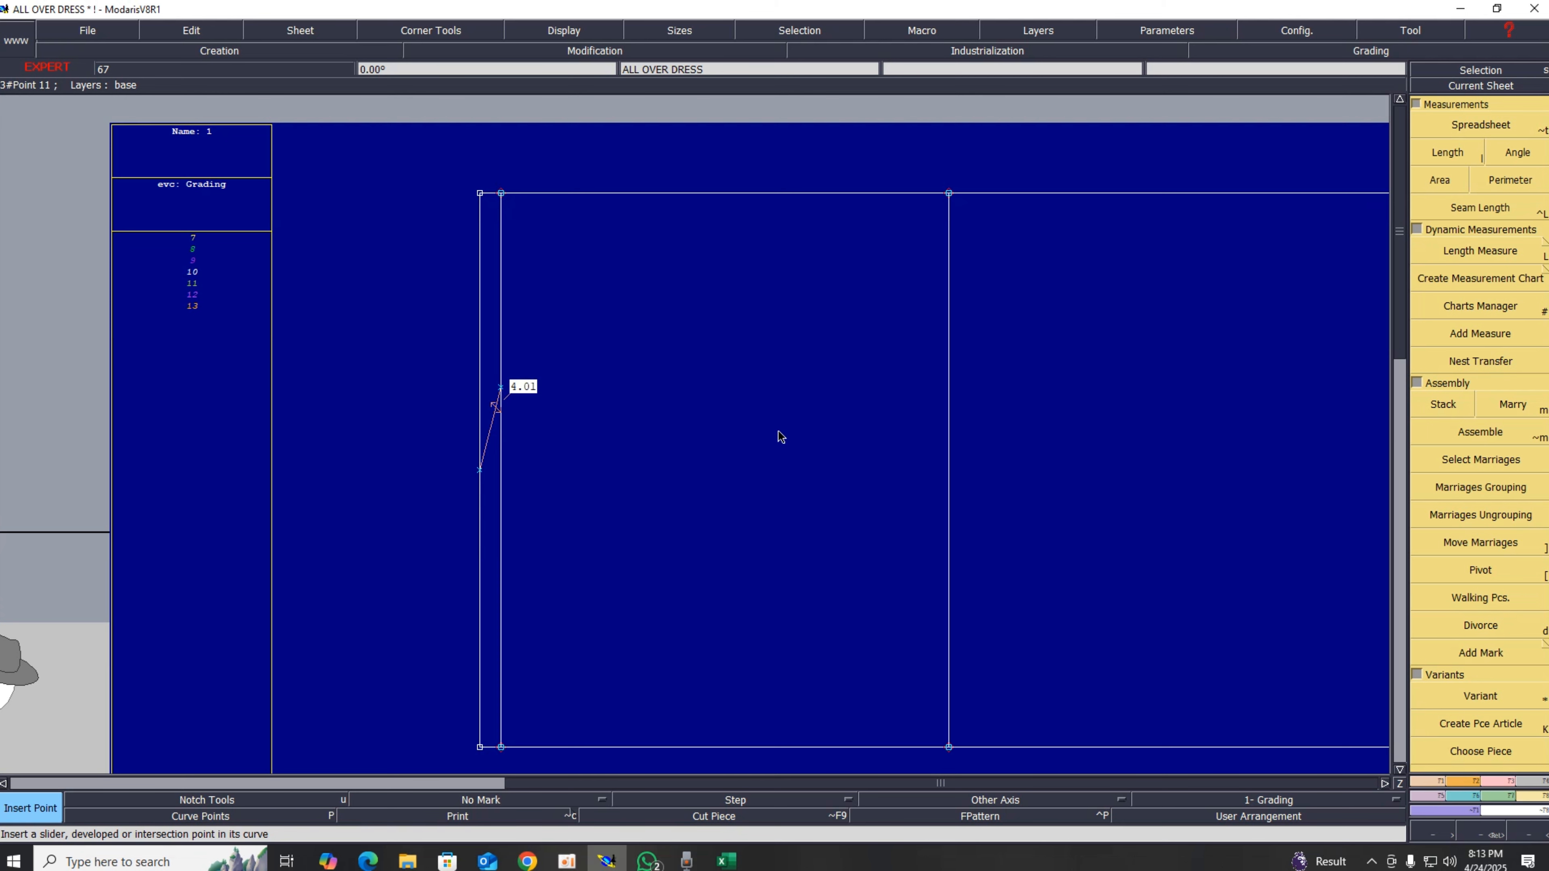
key("Home")
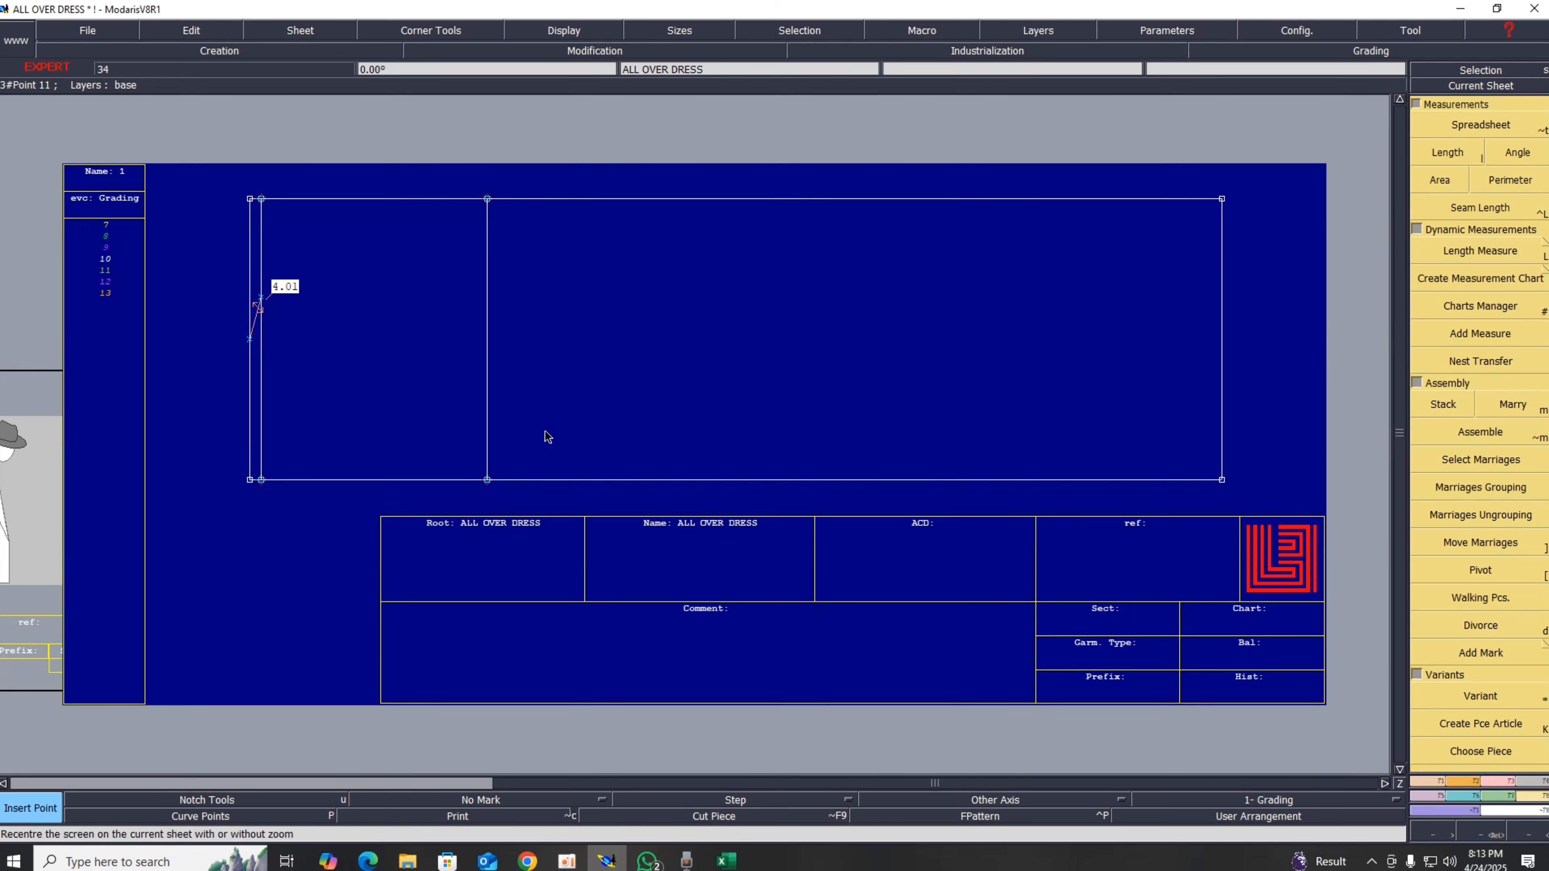
scroll(294, 303, "up", 2)
scroll(205, 320, "up", 3)
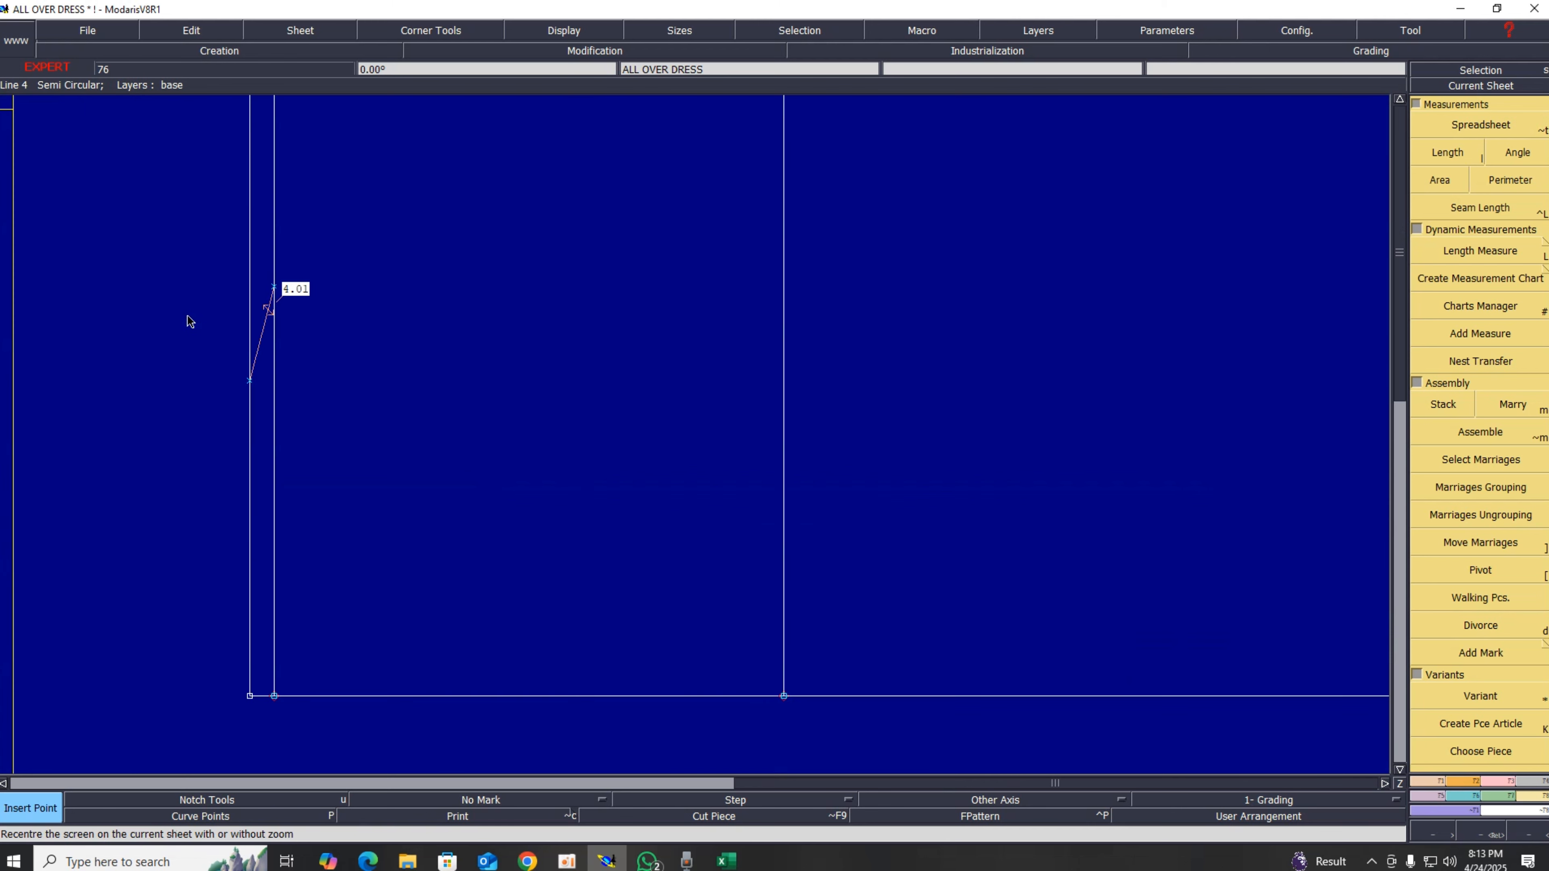
key("Delete")
left_click(281, 338)
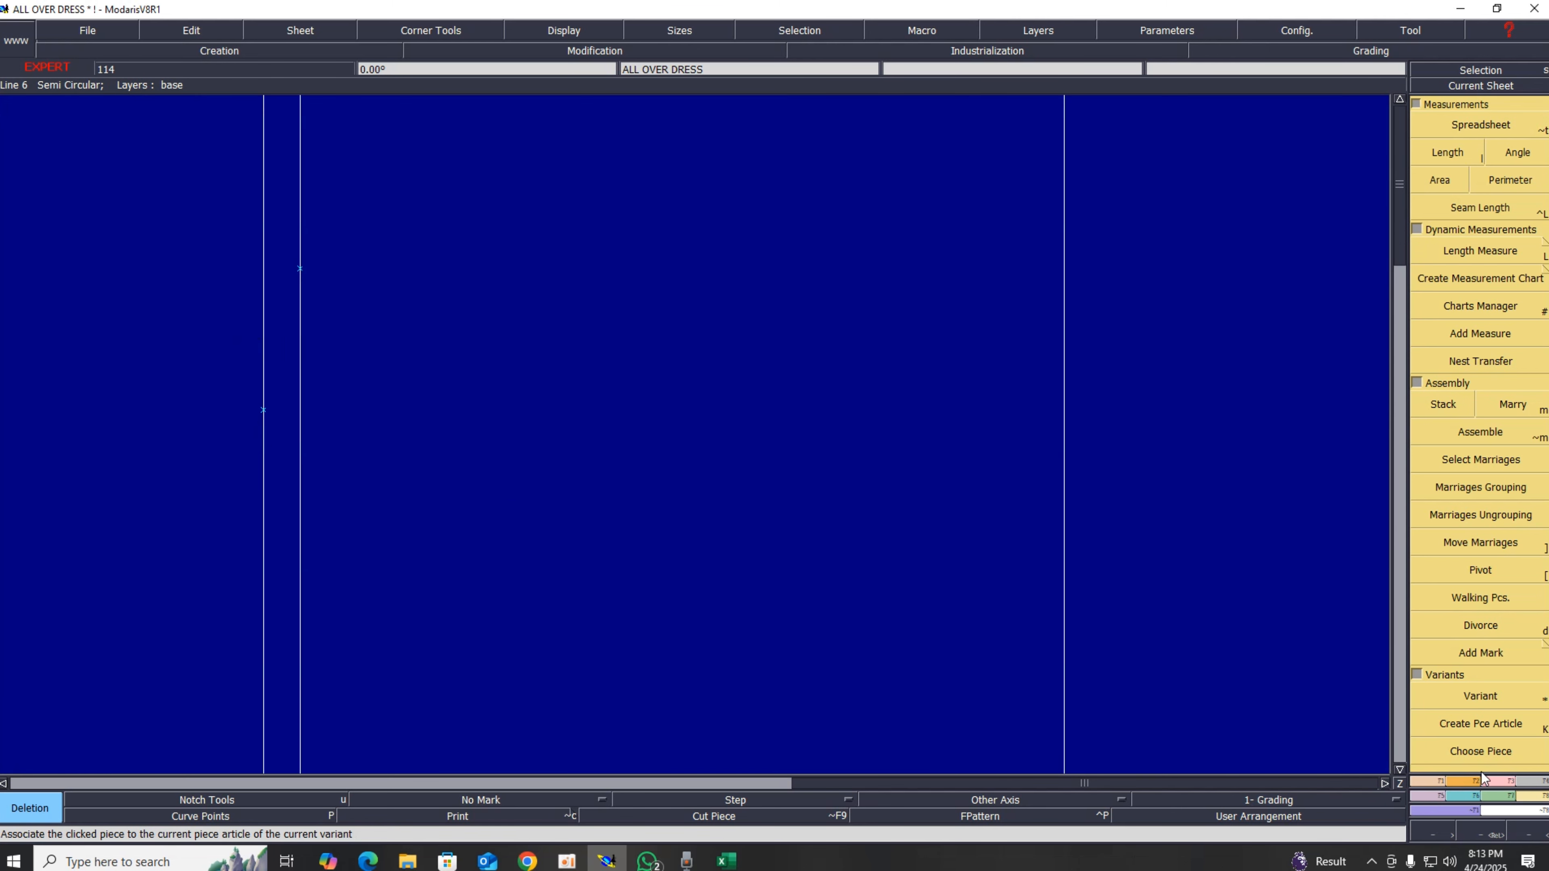
Step: Draw a Bezier neck line from the left-edge point to the point on the inner parallel line
left_click(1431, 781)
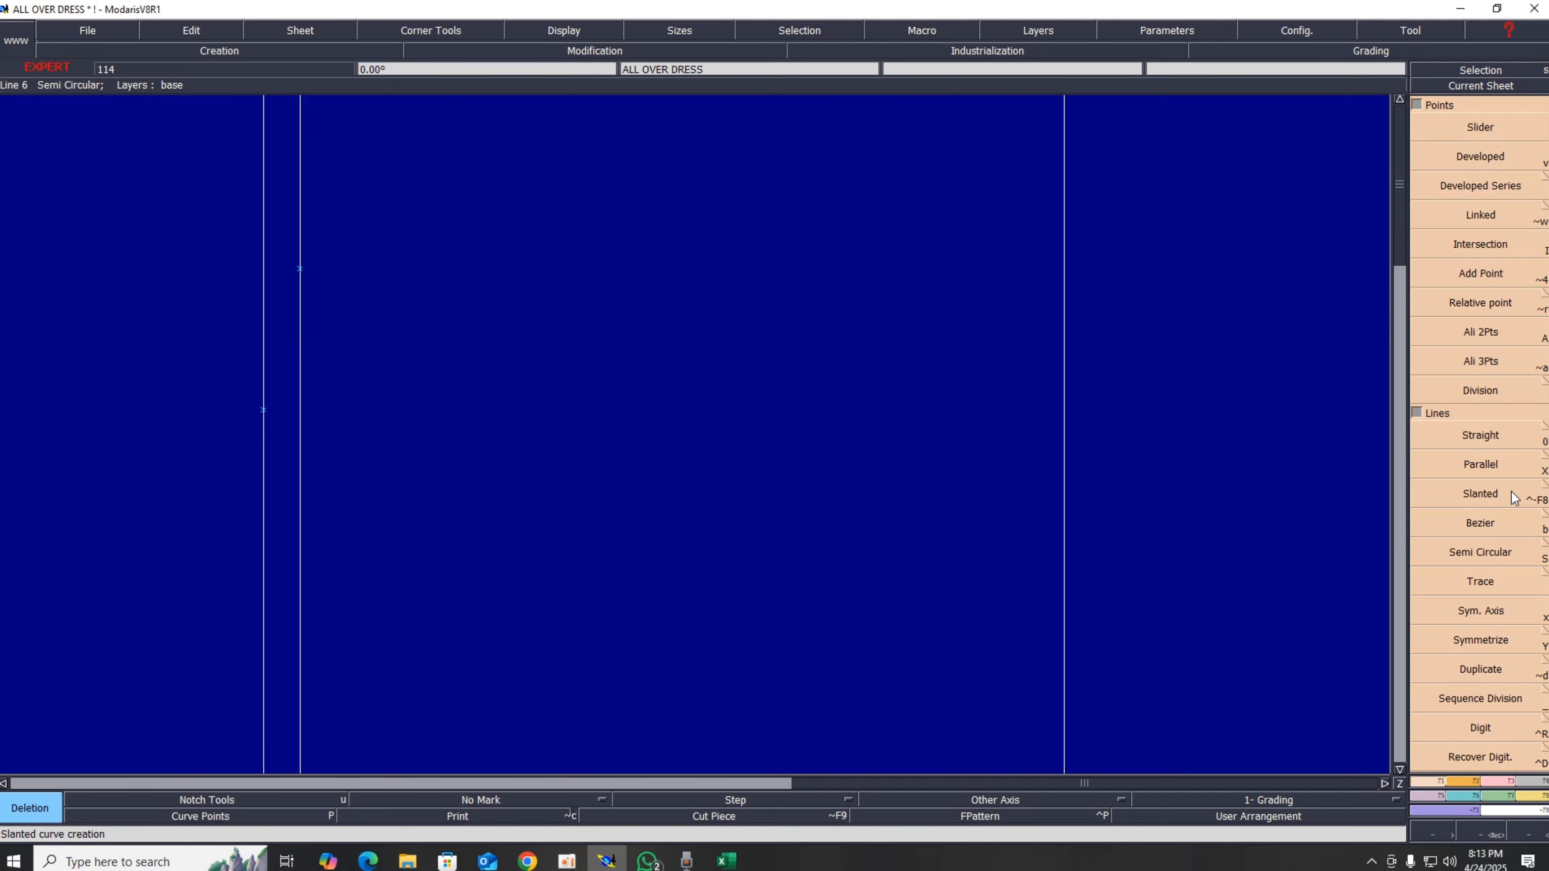
left_click(1495, 521)
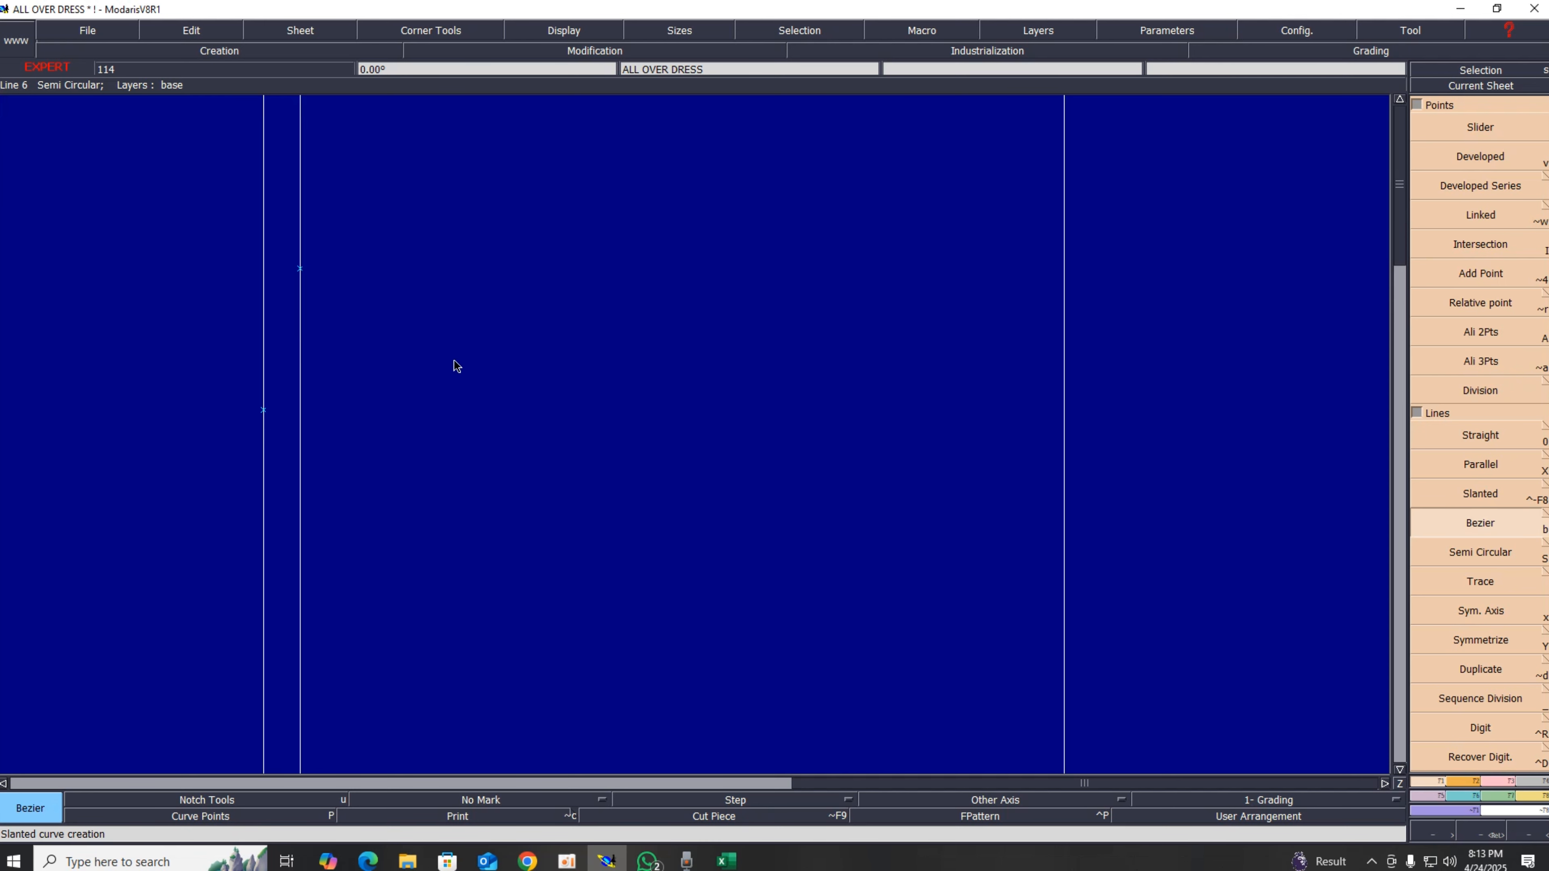
left_click(264, 409)
left_click(300, 268)
key("Home")
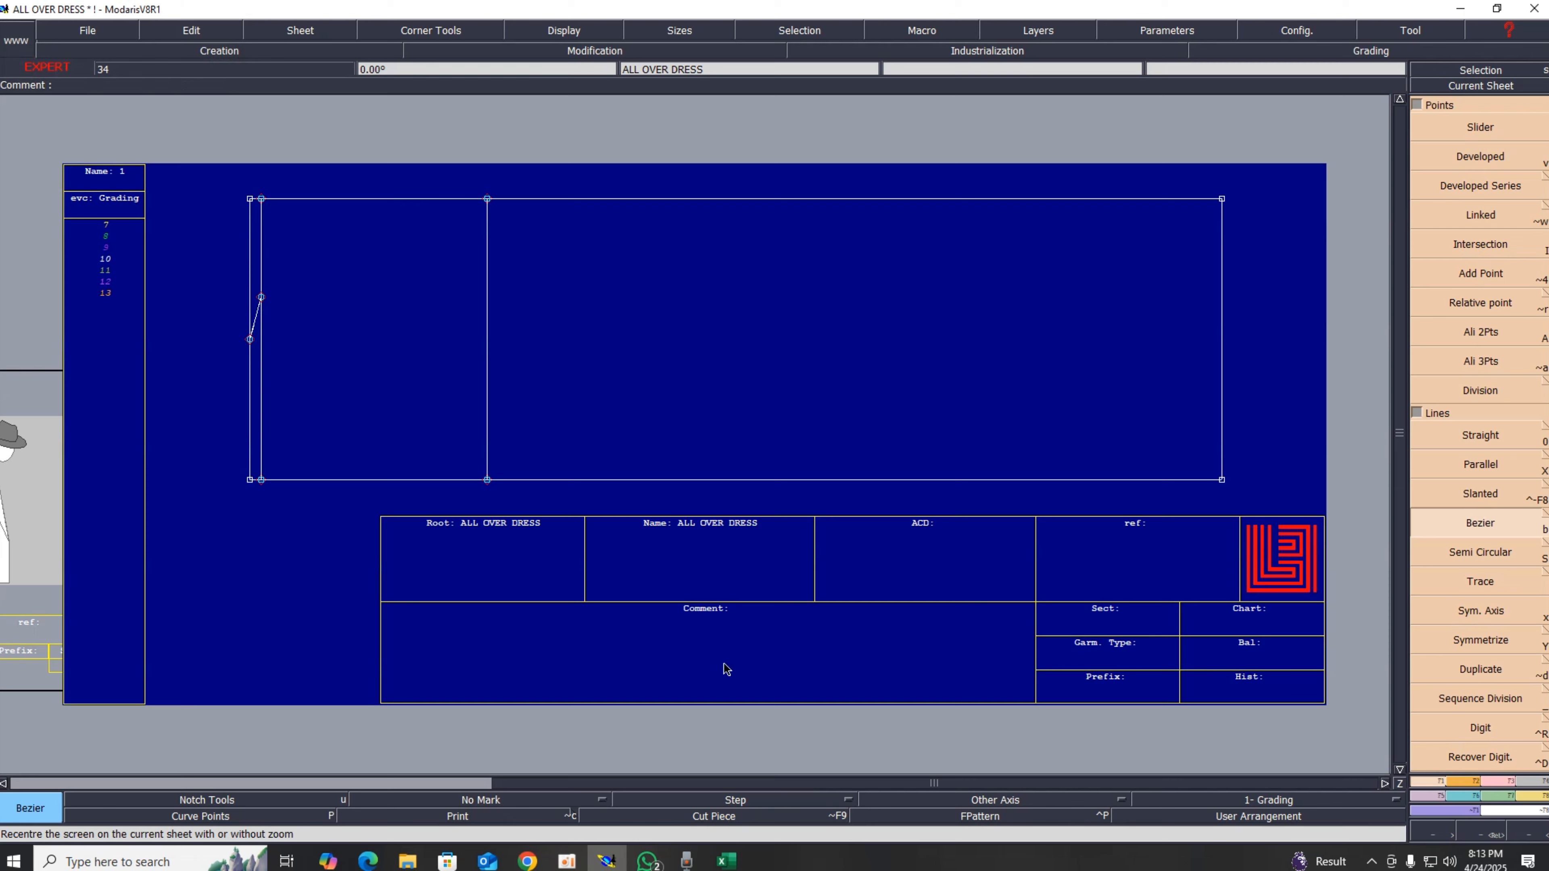
Step: In the Excel sheet, fill the armhole value cell with green
left_click(727, 860)
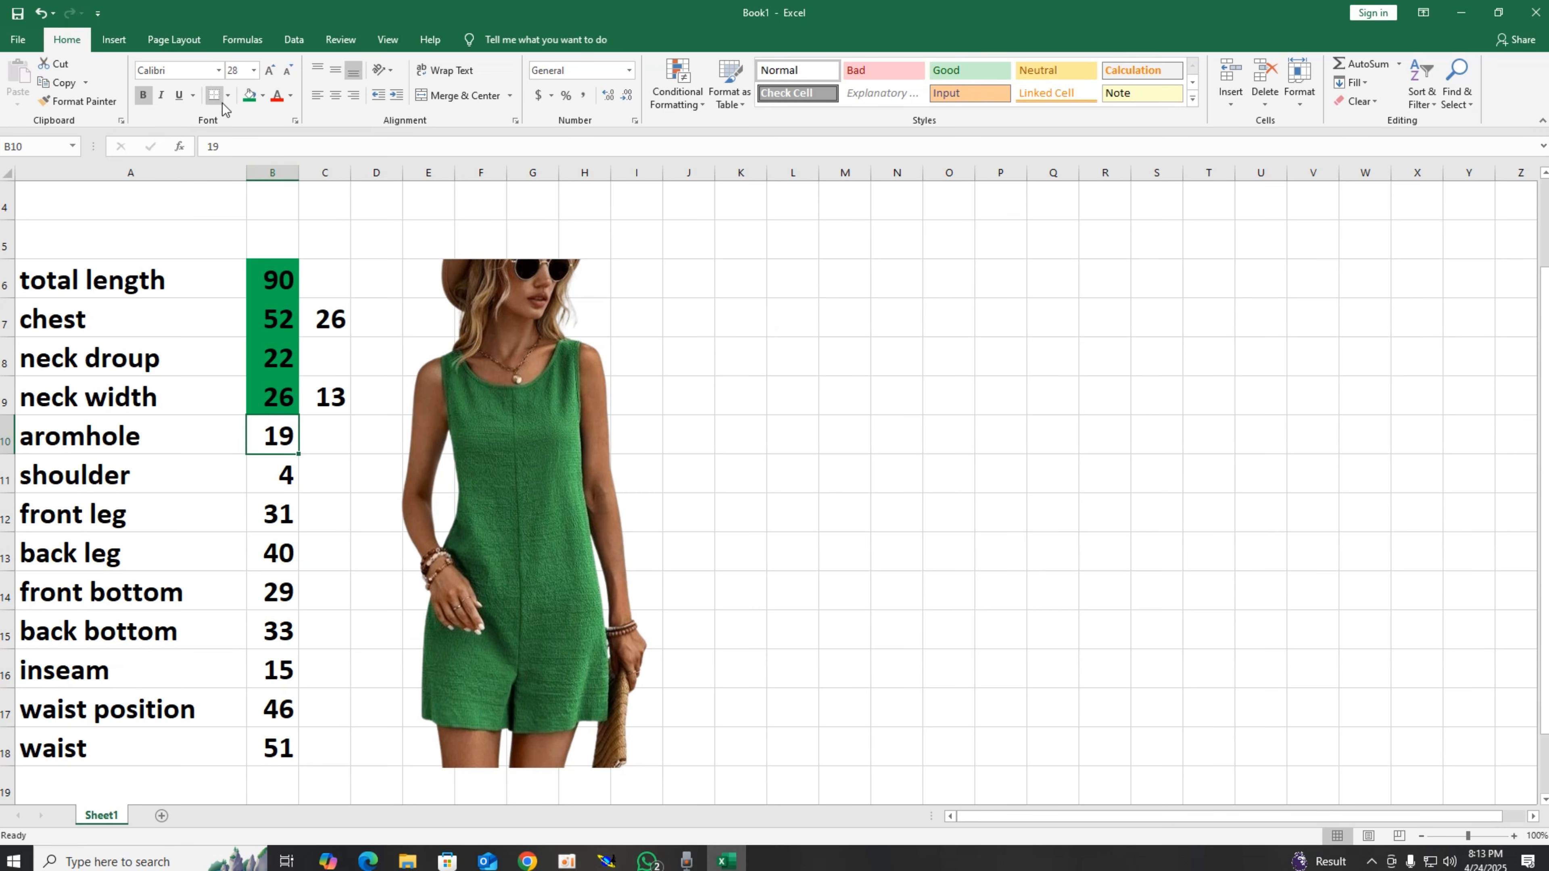
left_click(250, 95)
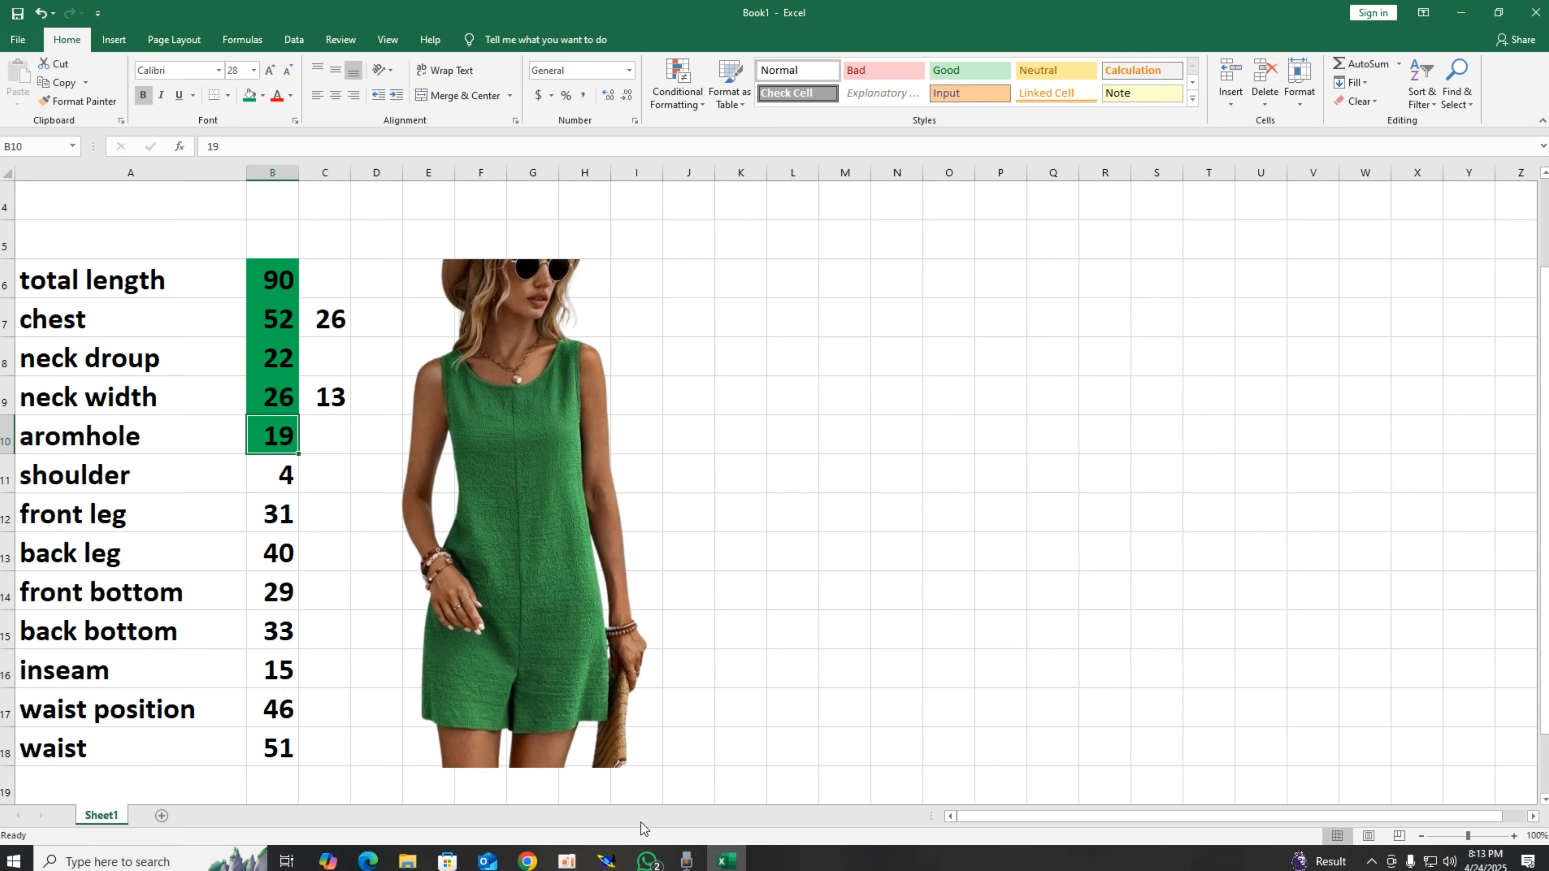
left_click(606, 861)
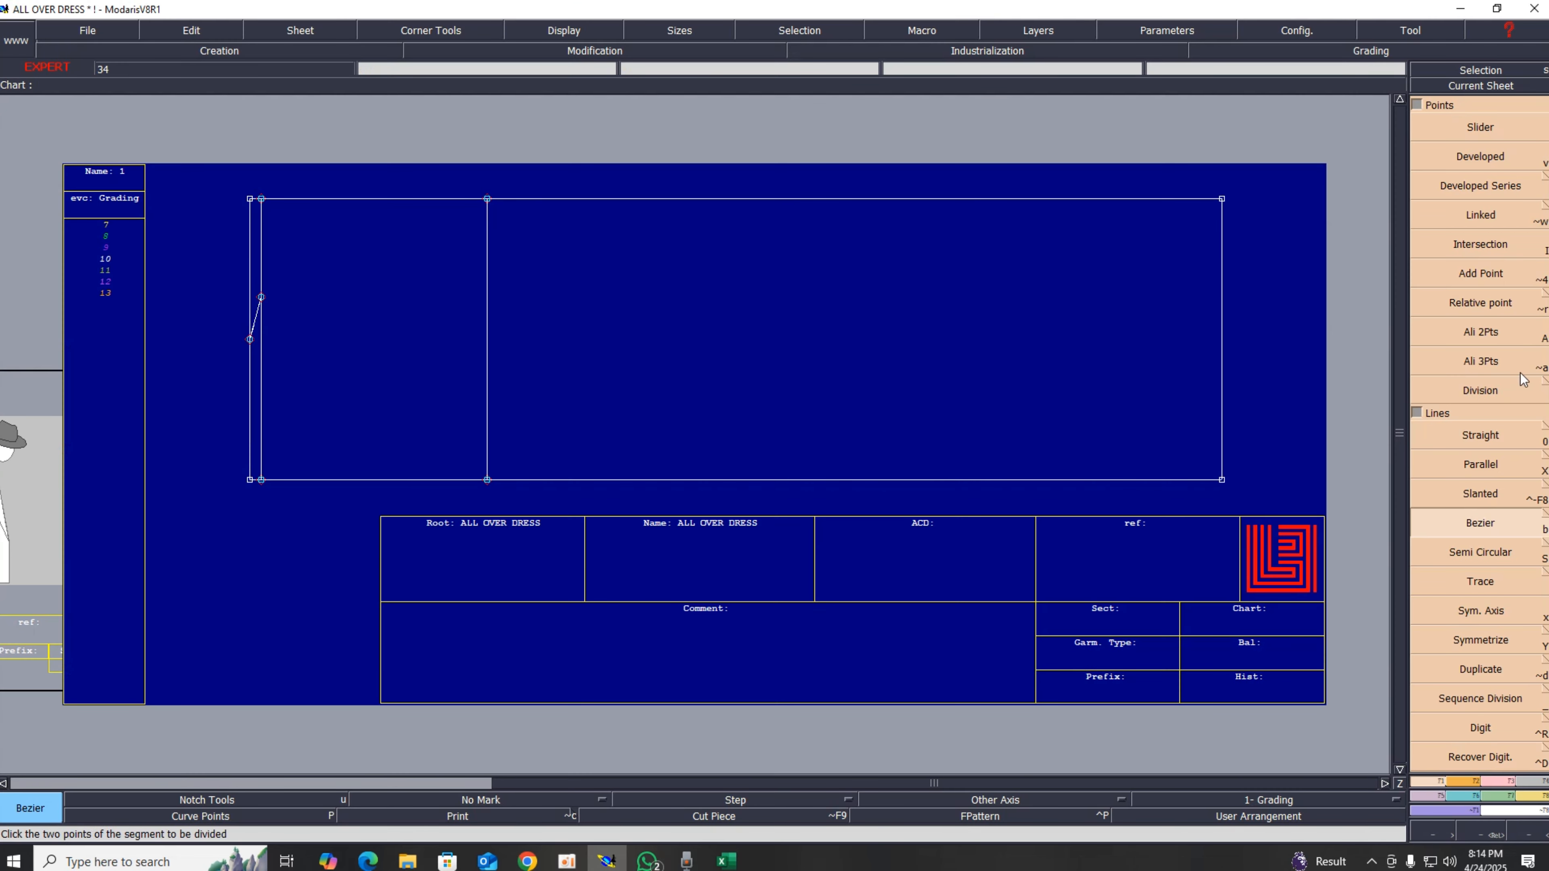
Step: In Modaris, create a parallel line about 19 cm from the inner left line for the armhole depth
left_click(1482, 464)
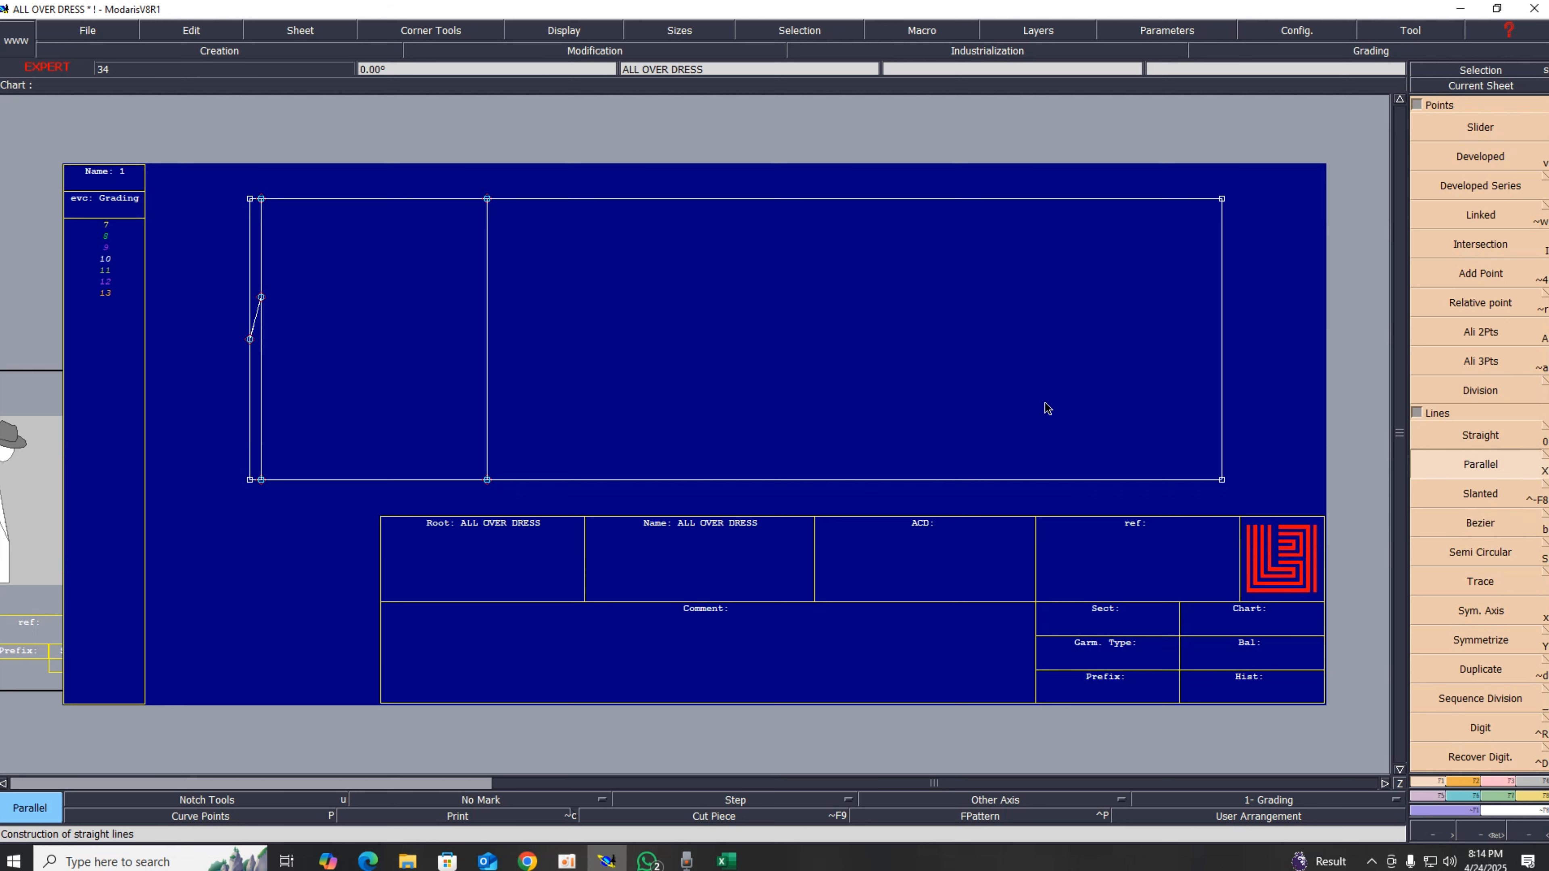
left_click(264, 269)
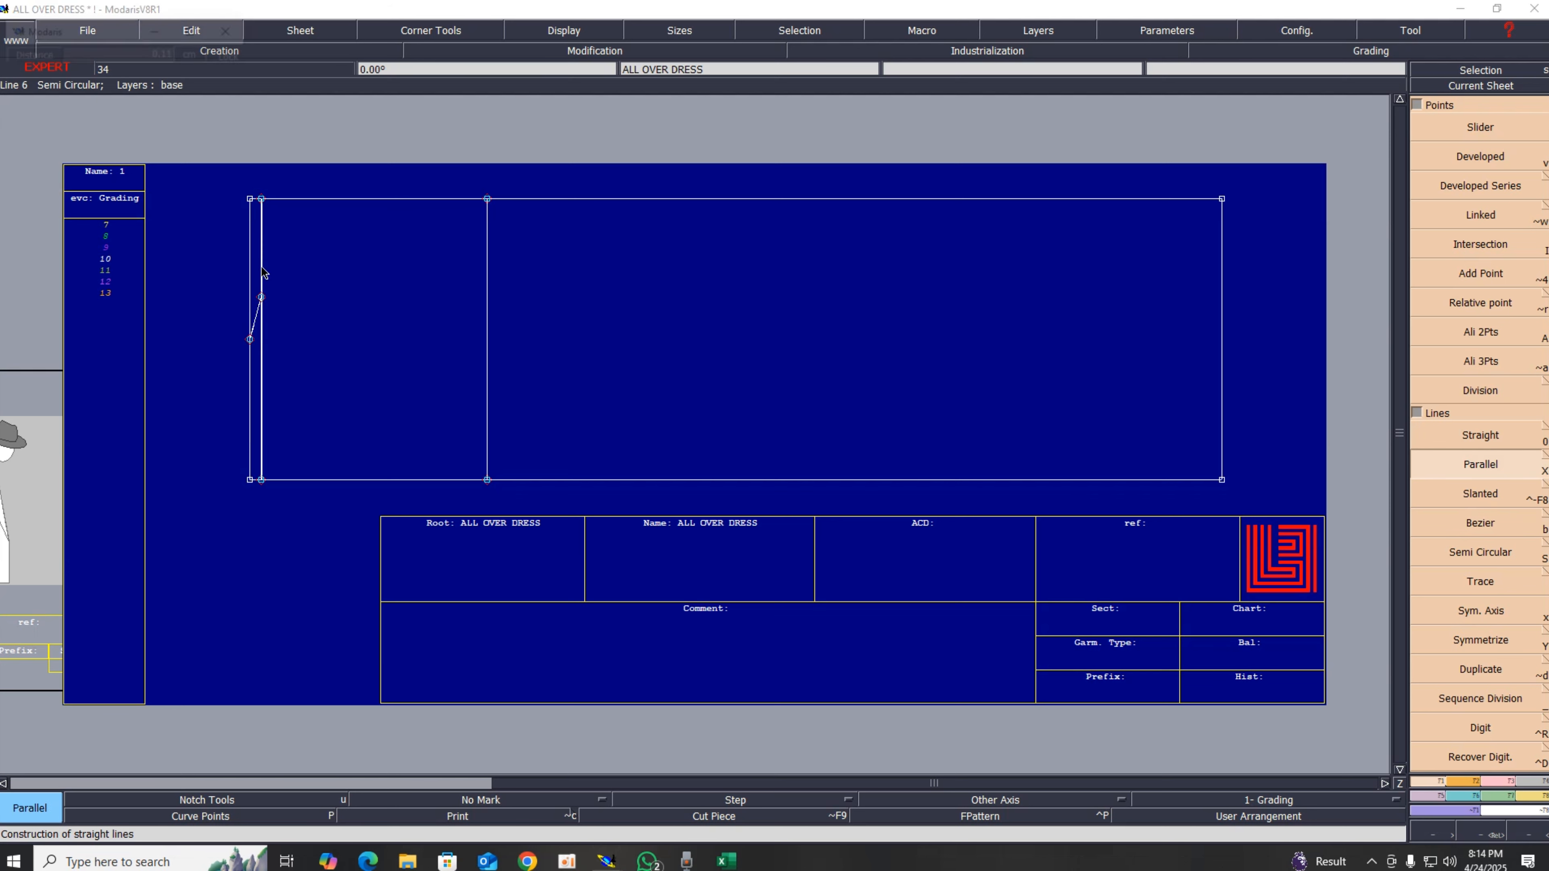
type("1.00")
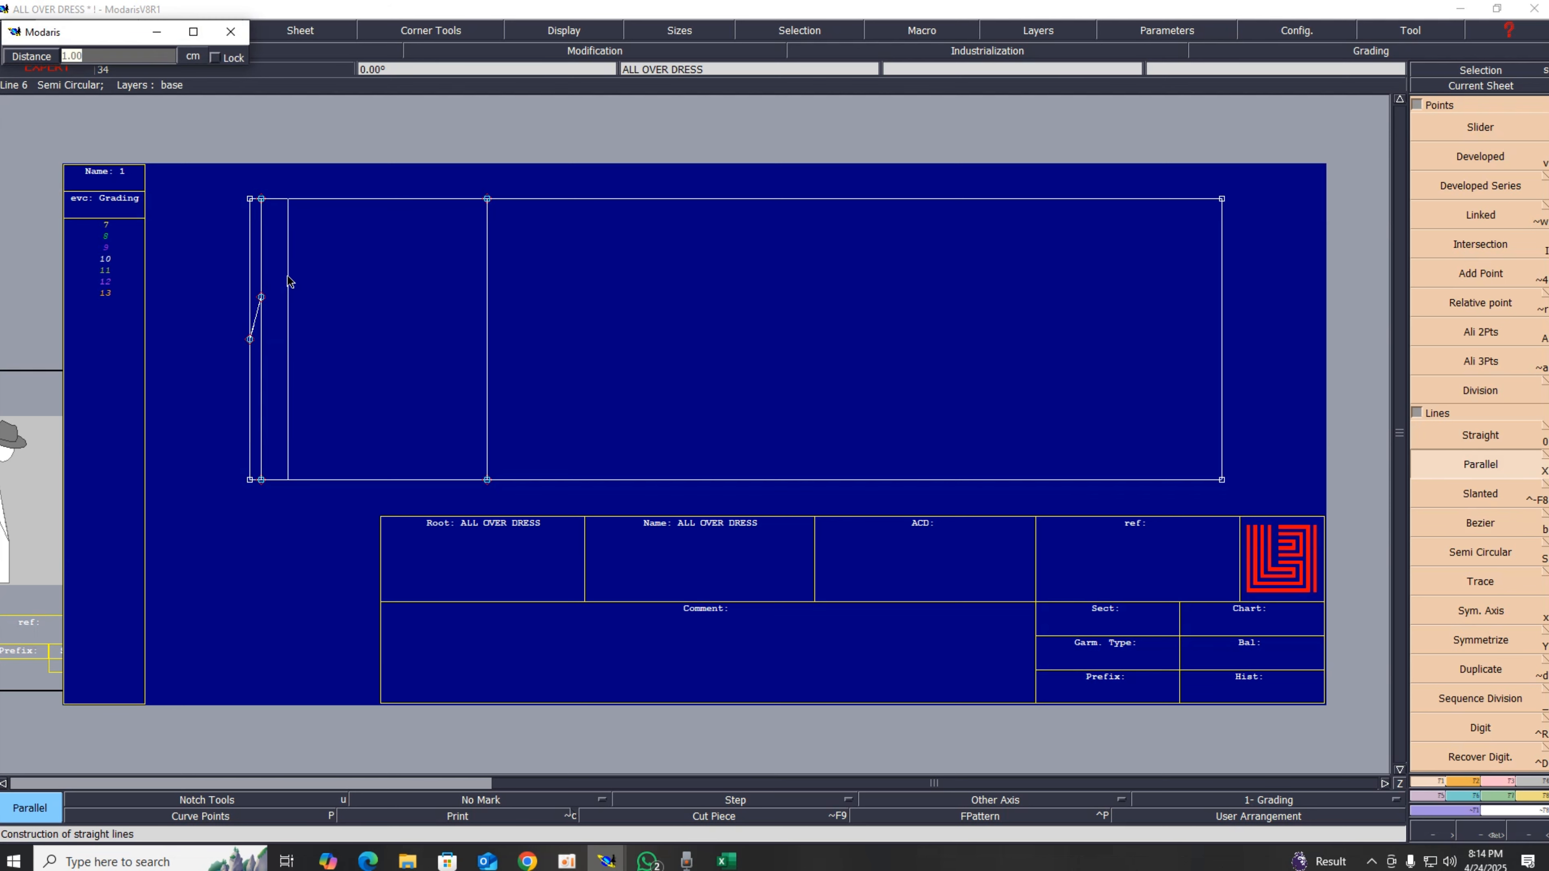
key("Return")
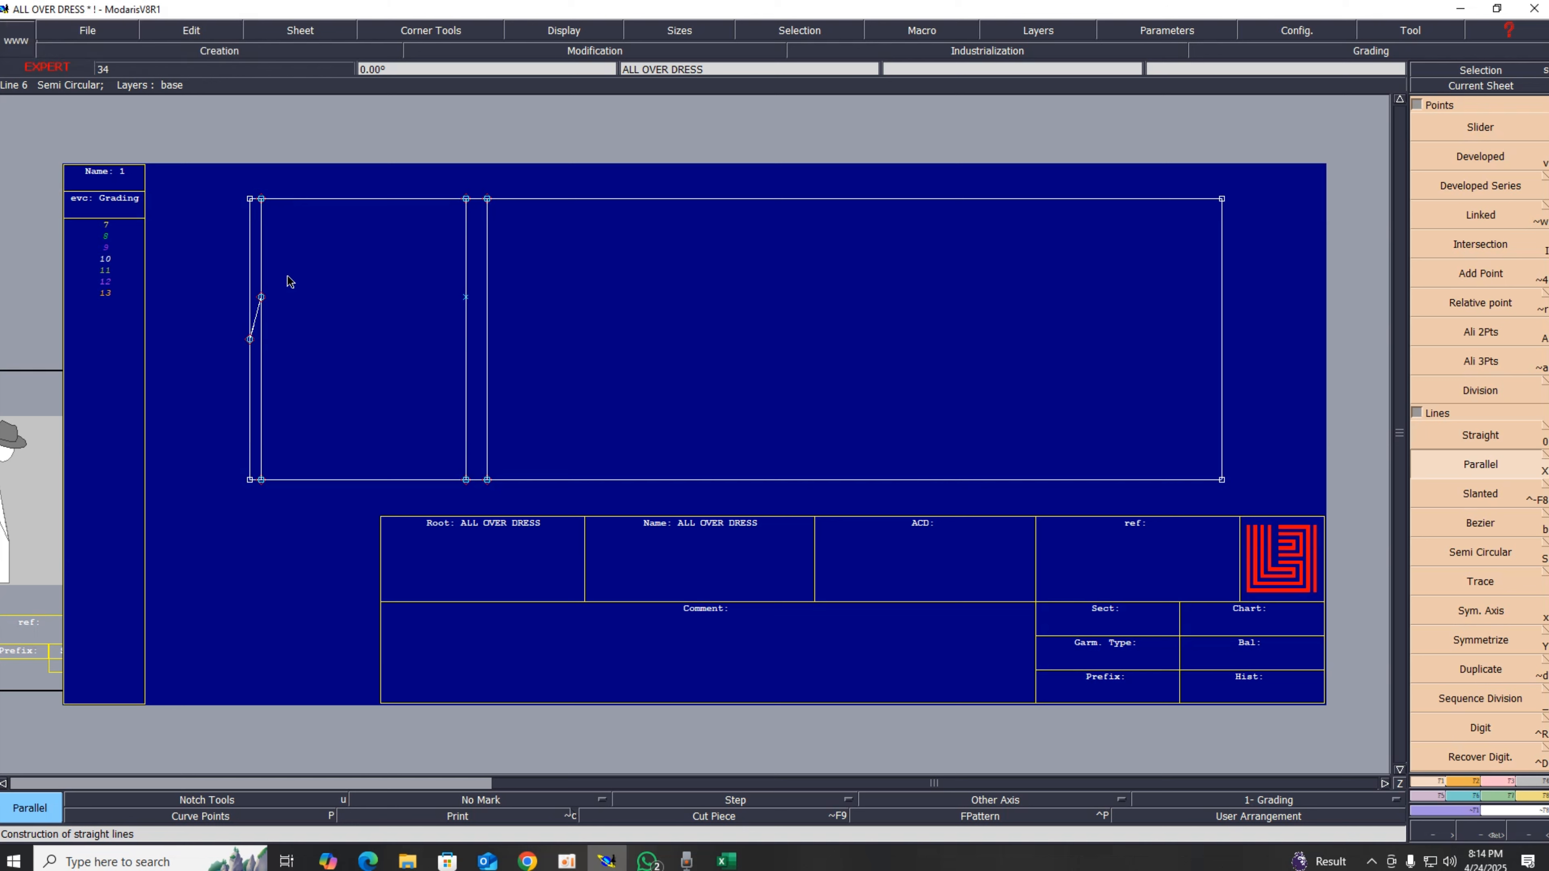
key("Delete")
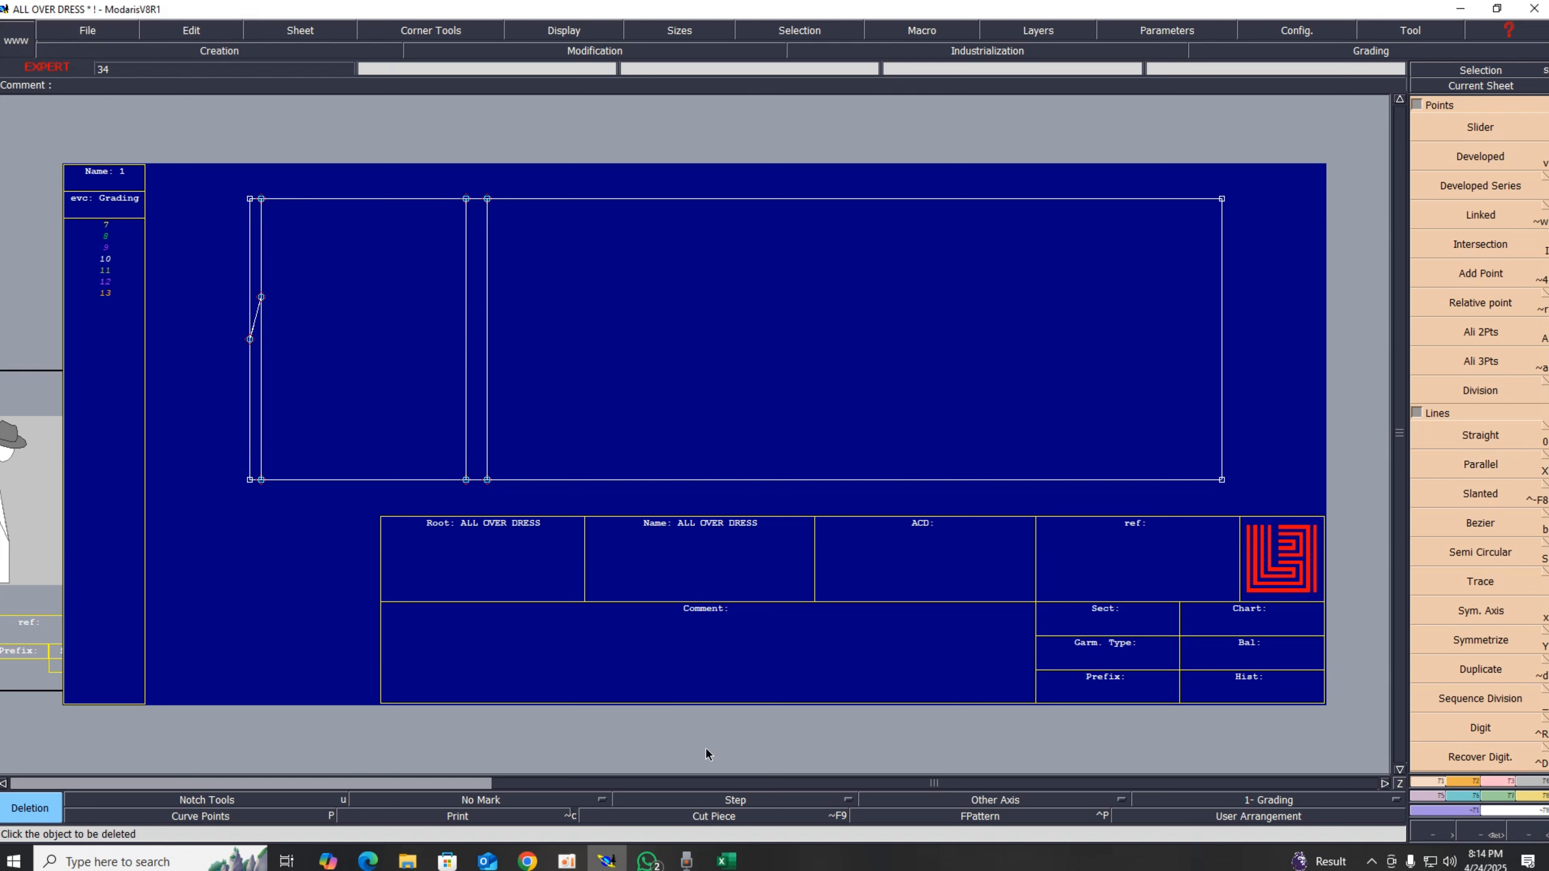
Step: In the Excel sheet, fill the shoulder value cell with green
left_click(726, 861)
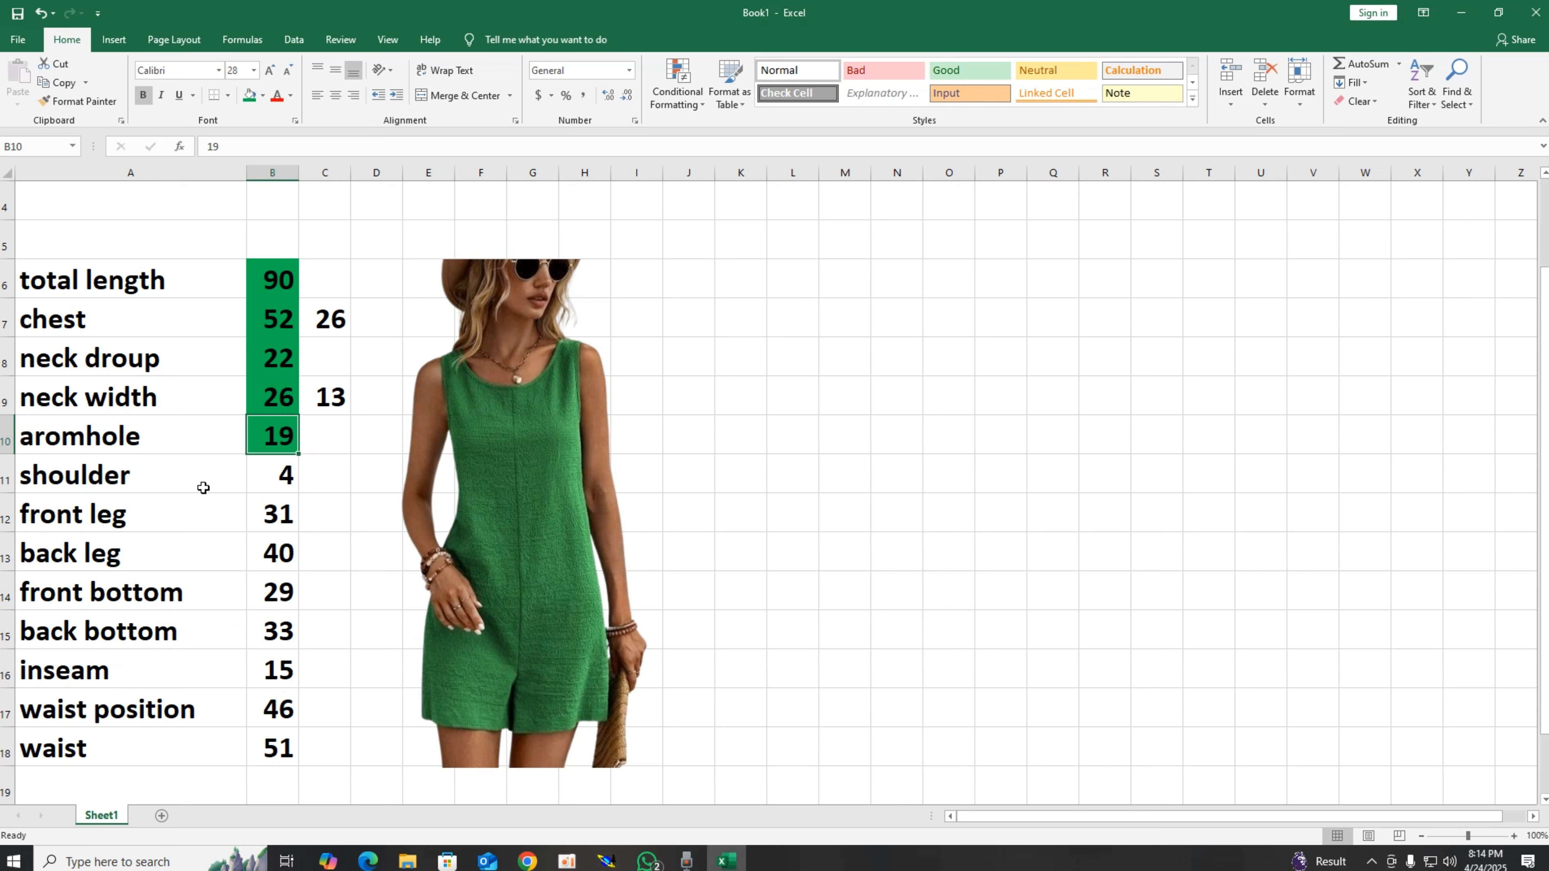
left_click(252, 492)
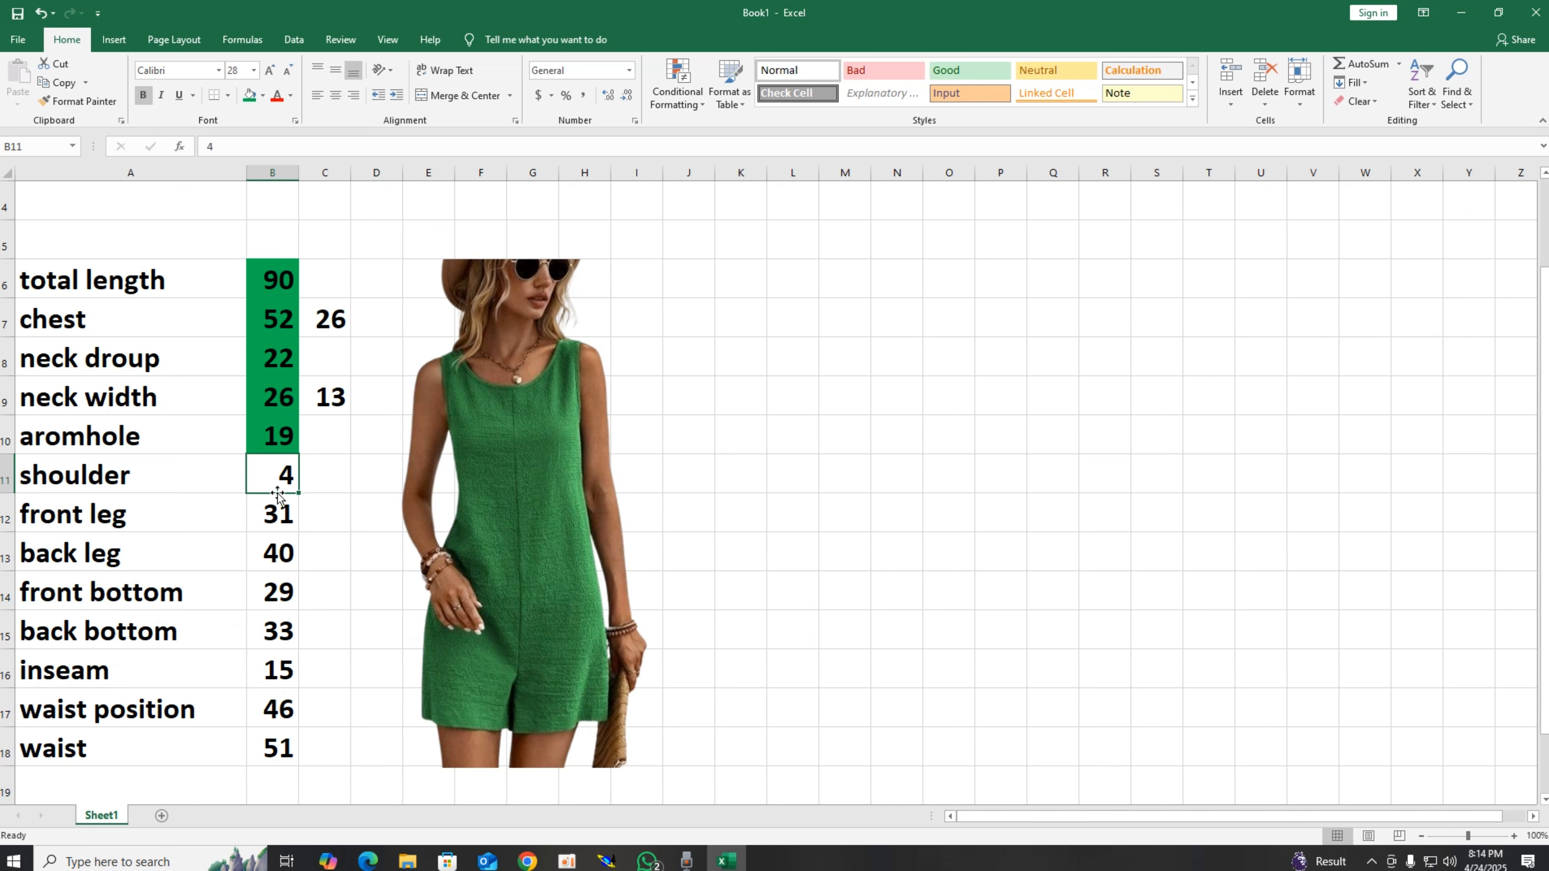
left_click(249, 97)
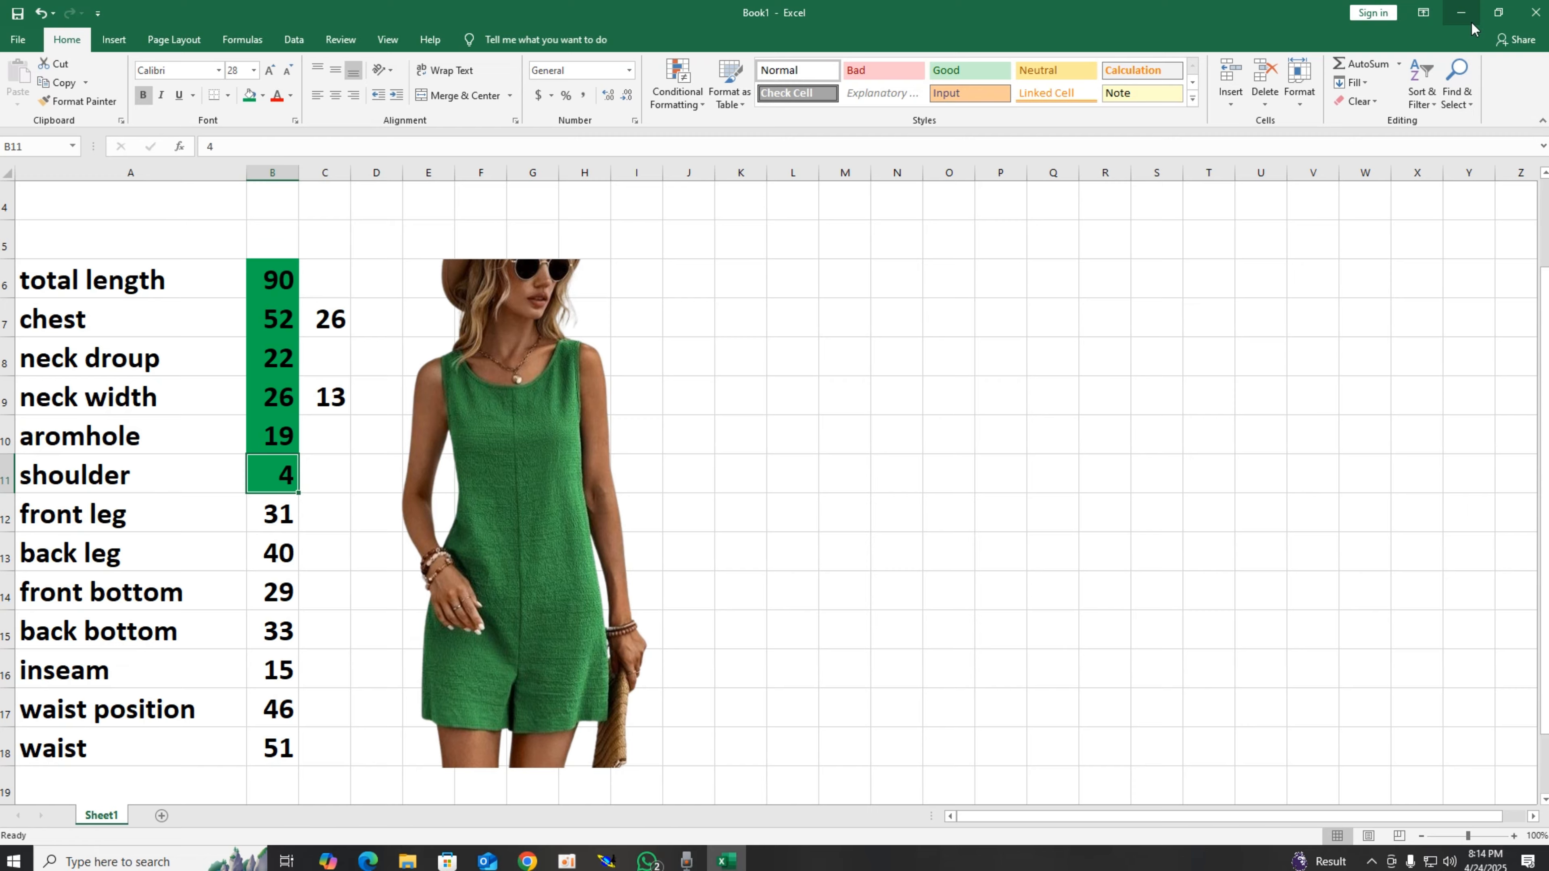
Step: Return to Modaris and draw a horizontal straight line from the neck point across the pattern
left_click(1460, 12)
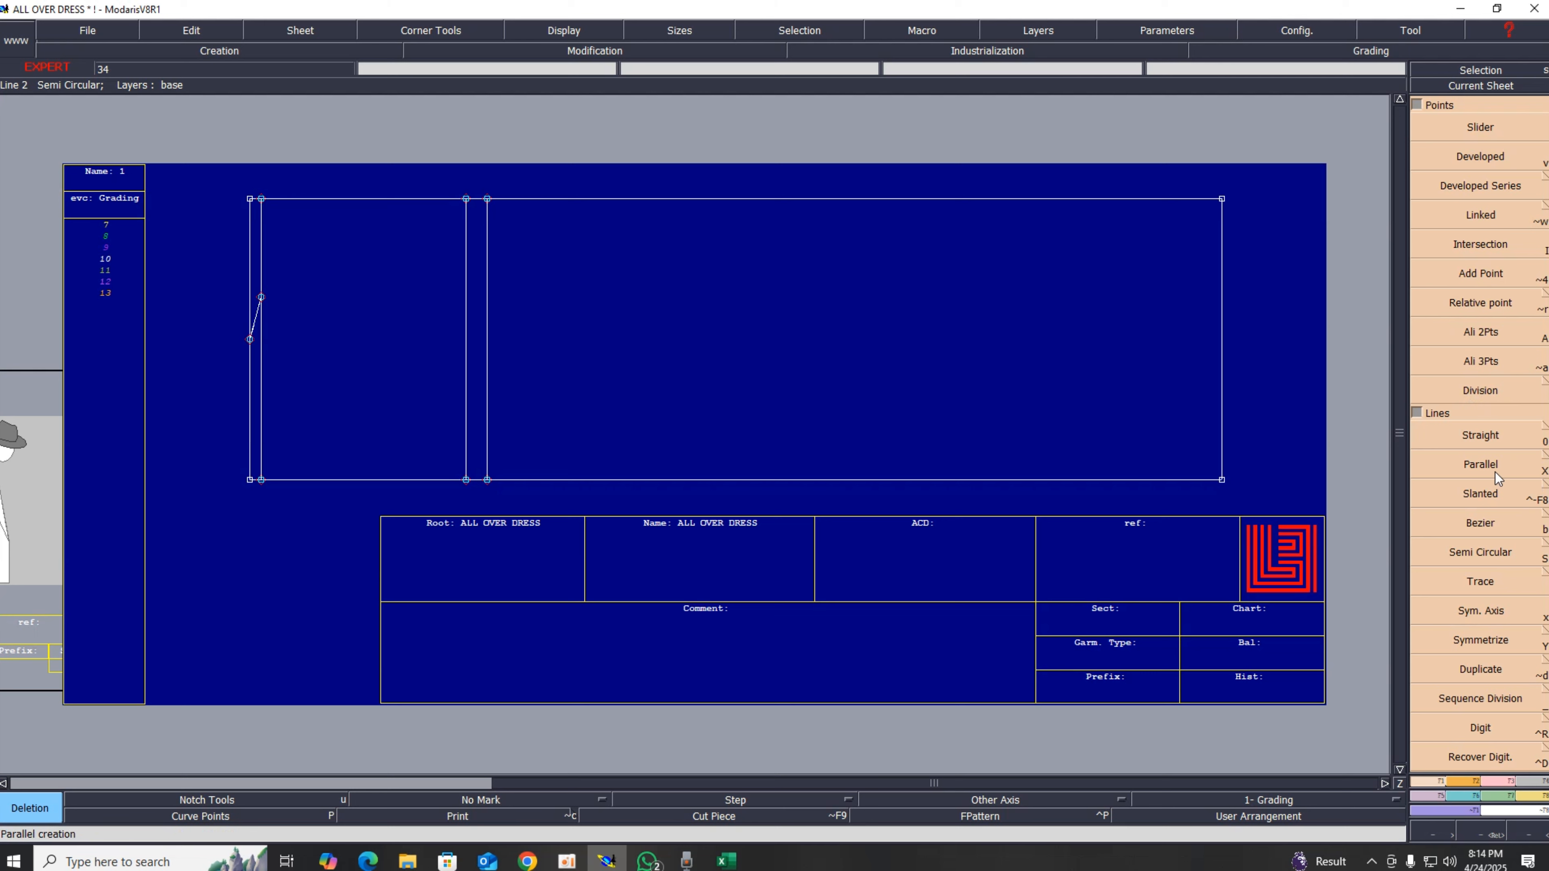
left_click(1485, 436)
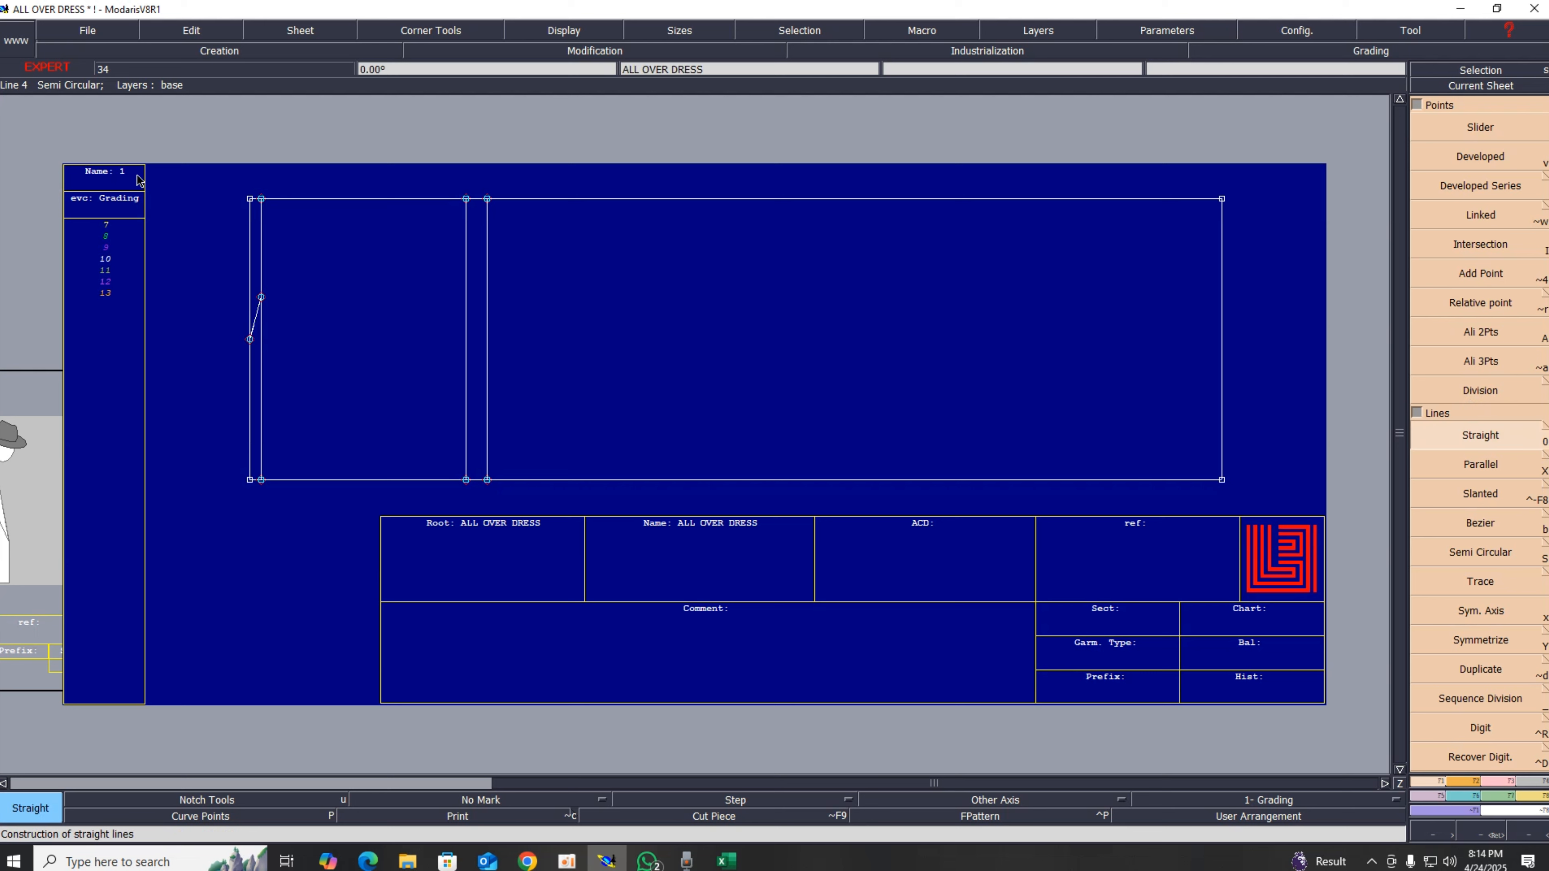
left_click(261, 297)
left_click(917, 368)
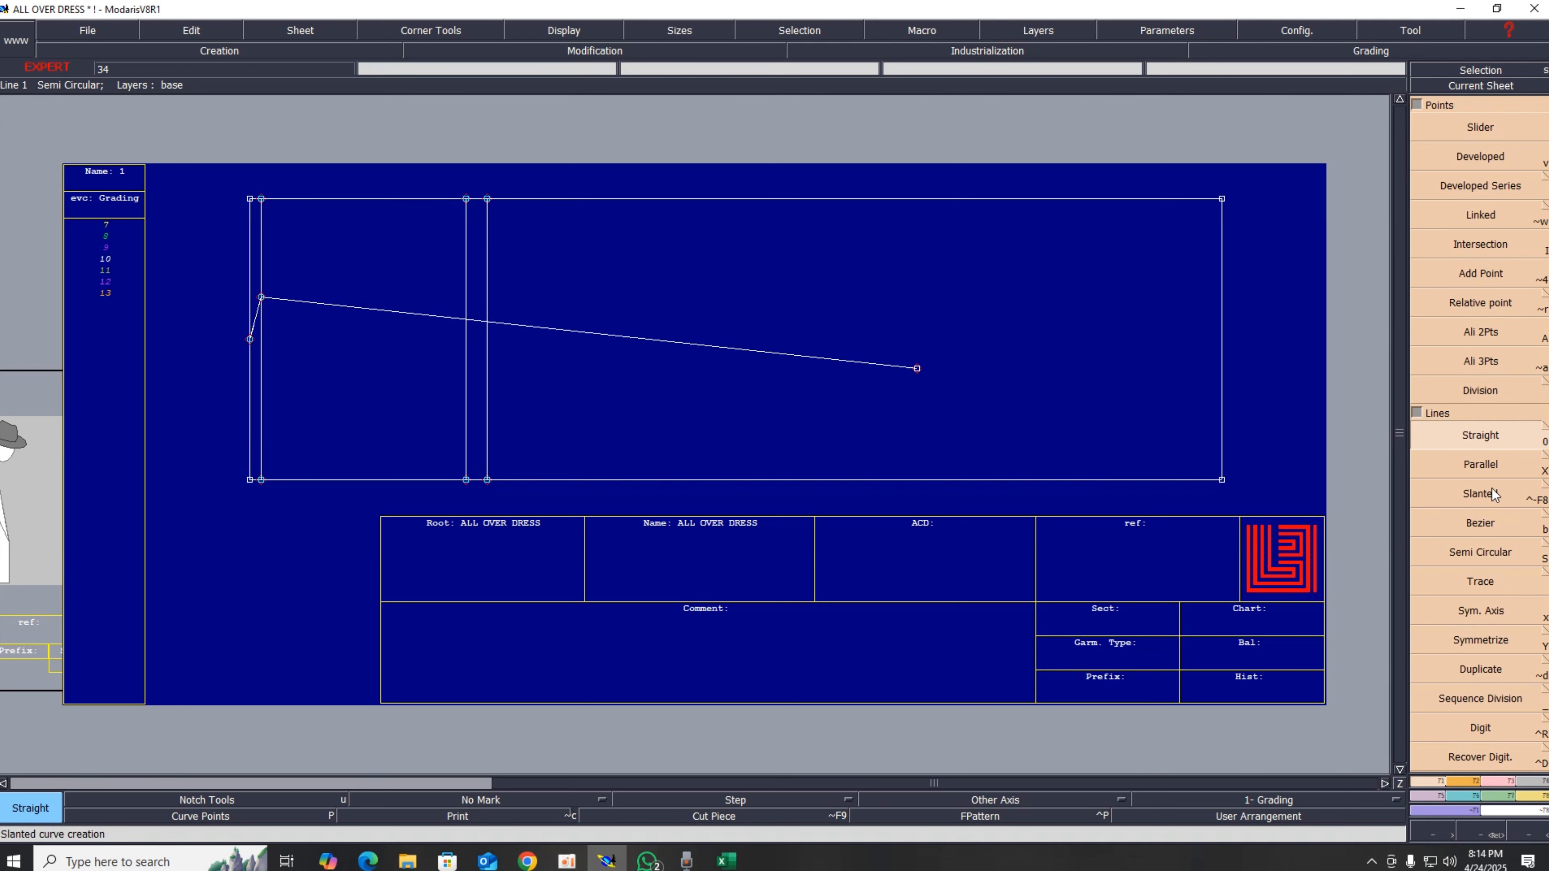
left_click(1480, 332)
left_click(261, 299)
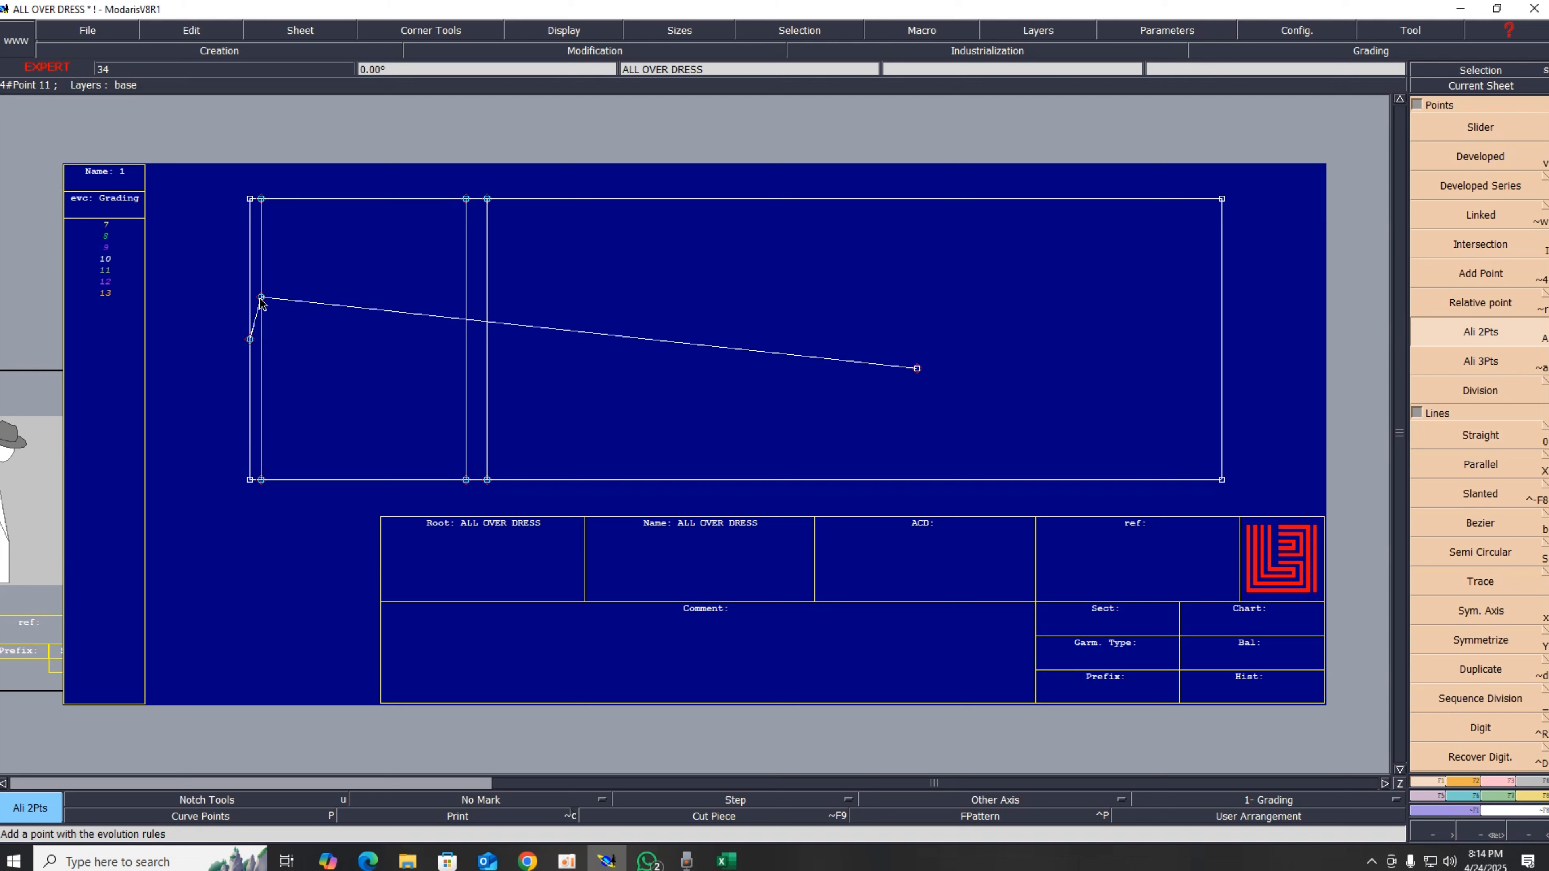
left_click(917, 369)
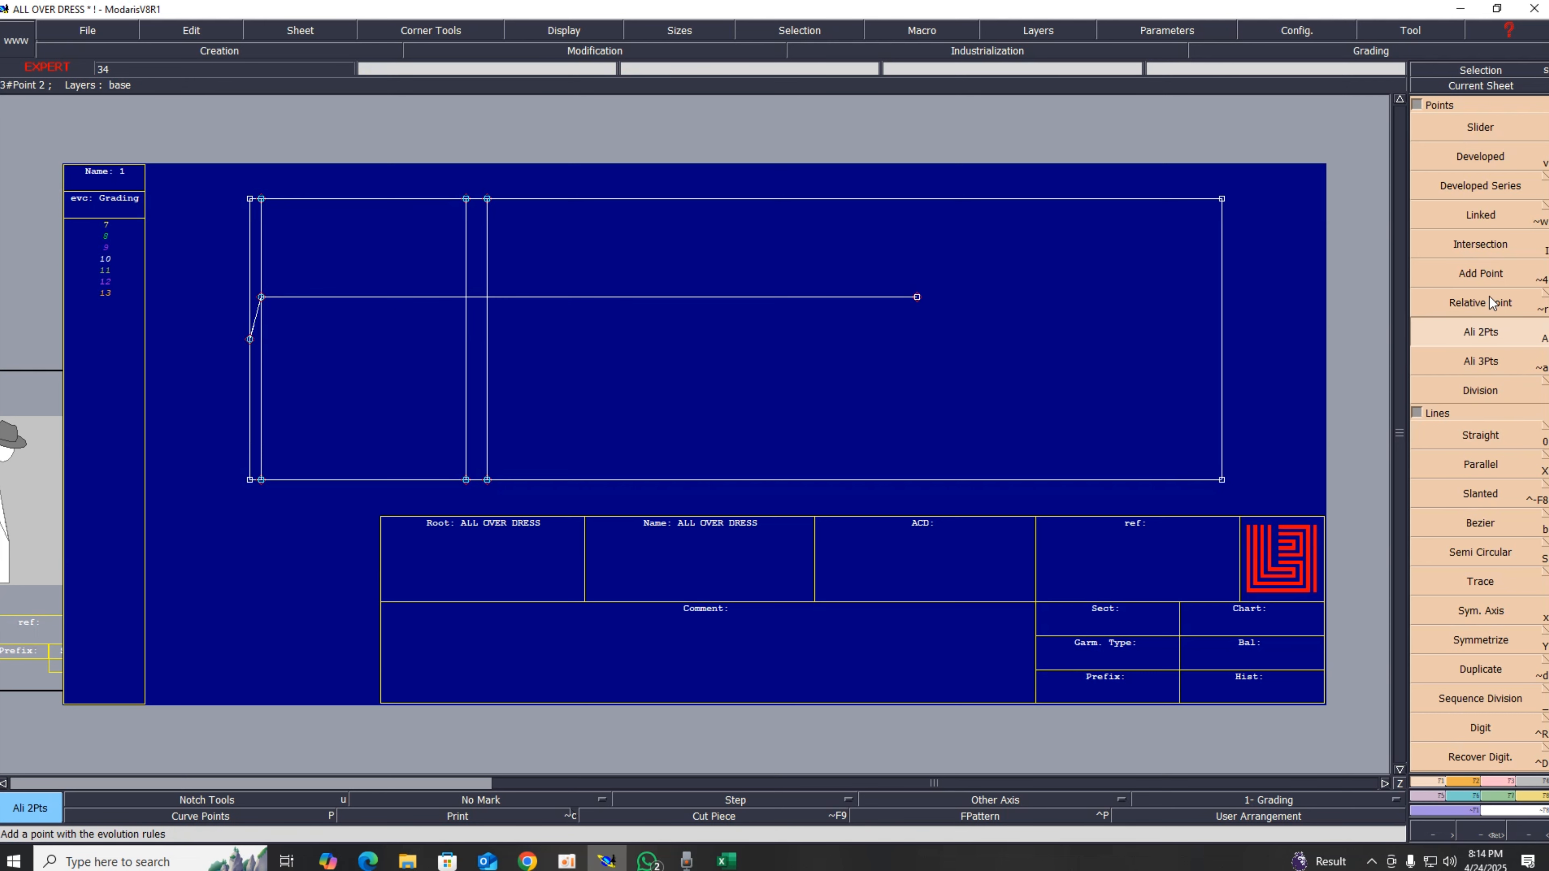
Step: Trim the horizontal line where it crosses the armhole-depth line, deleting the excess segment
key("shift+i")
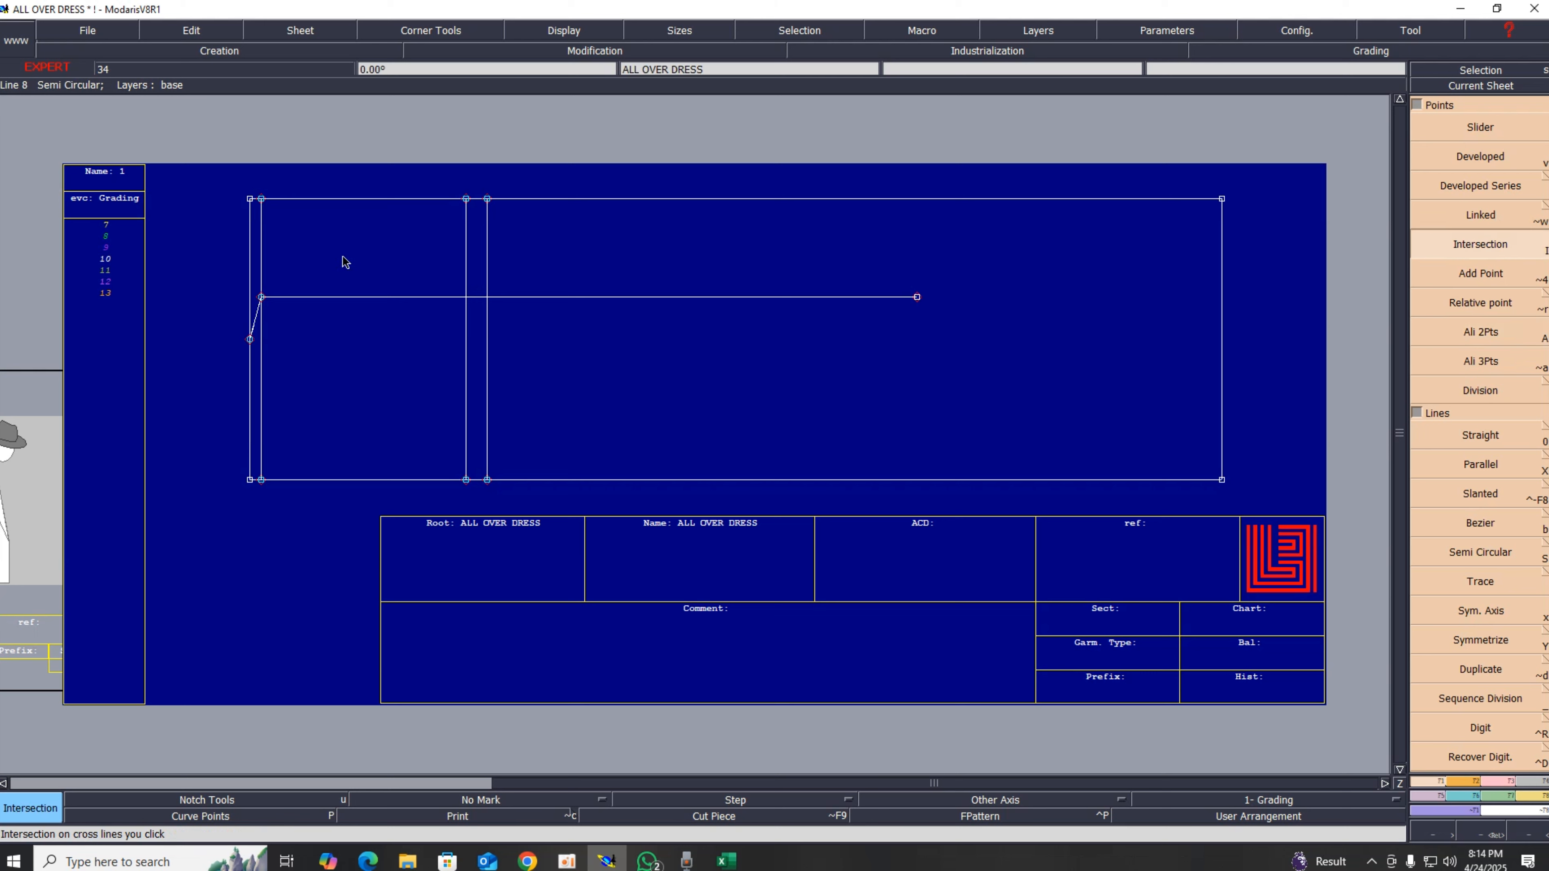
left_click(465, 298)
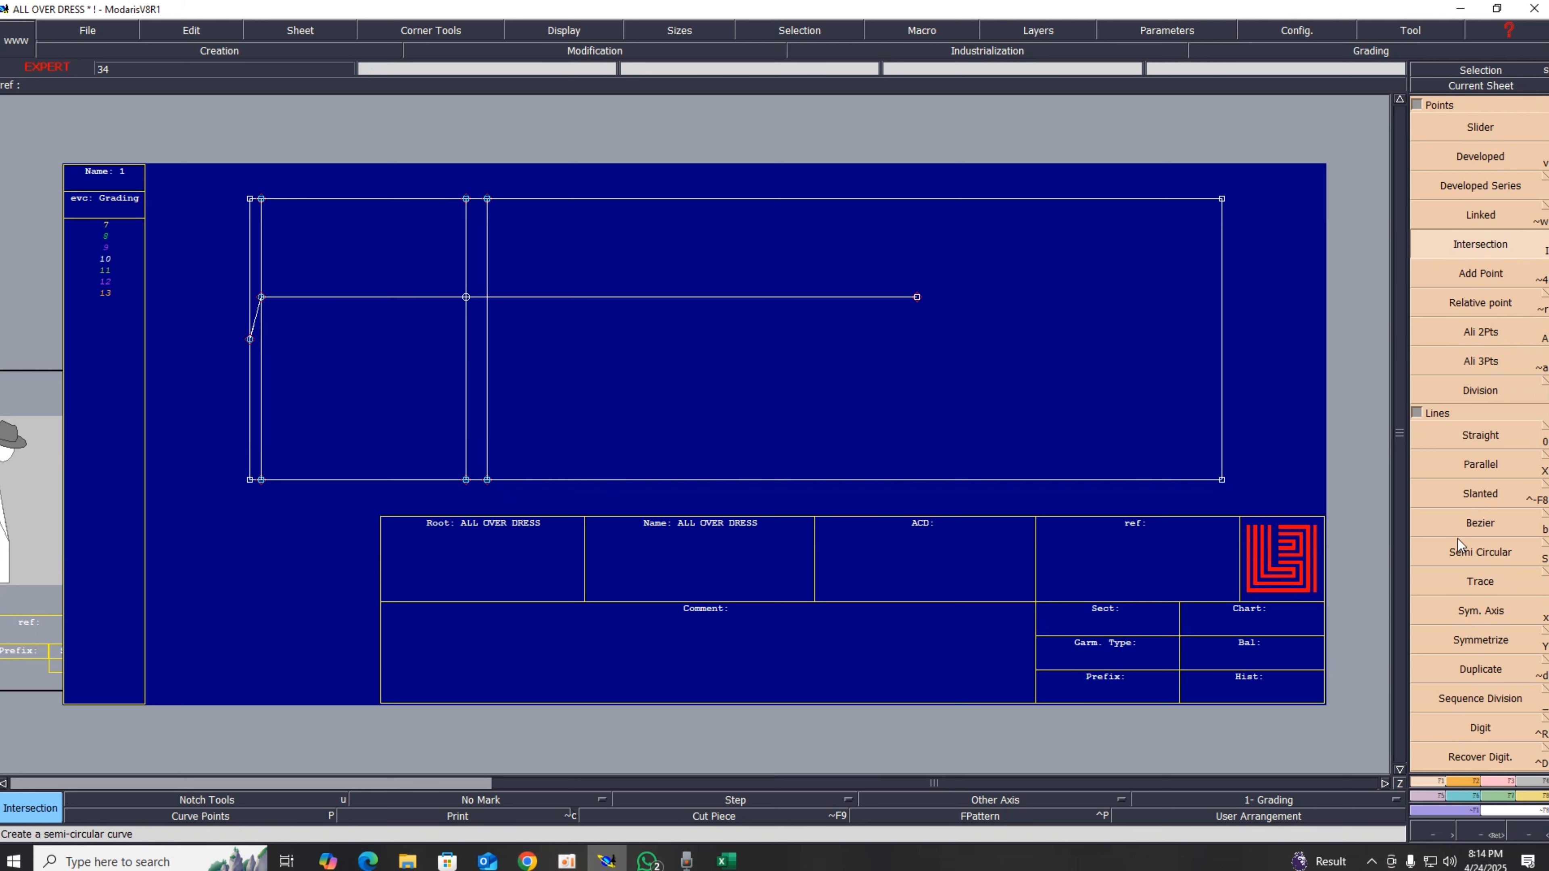
left_click(1497, 779)
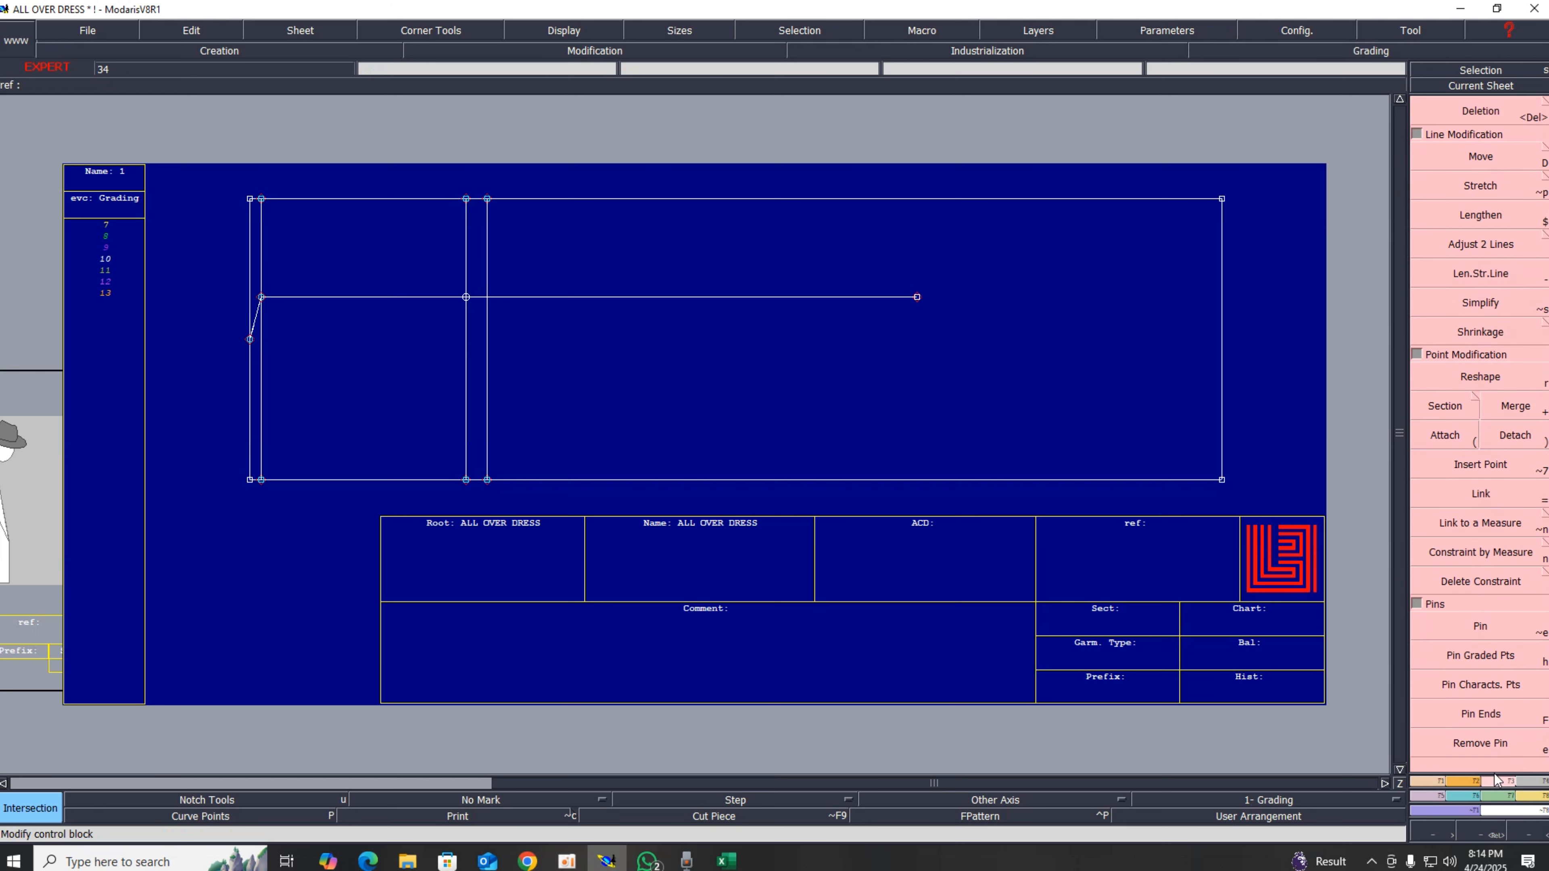
left_click(1467, 466)
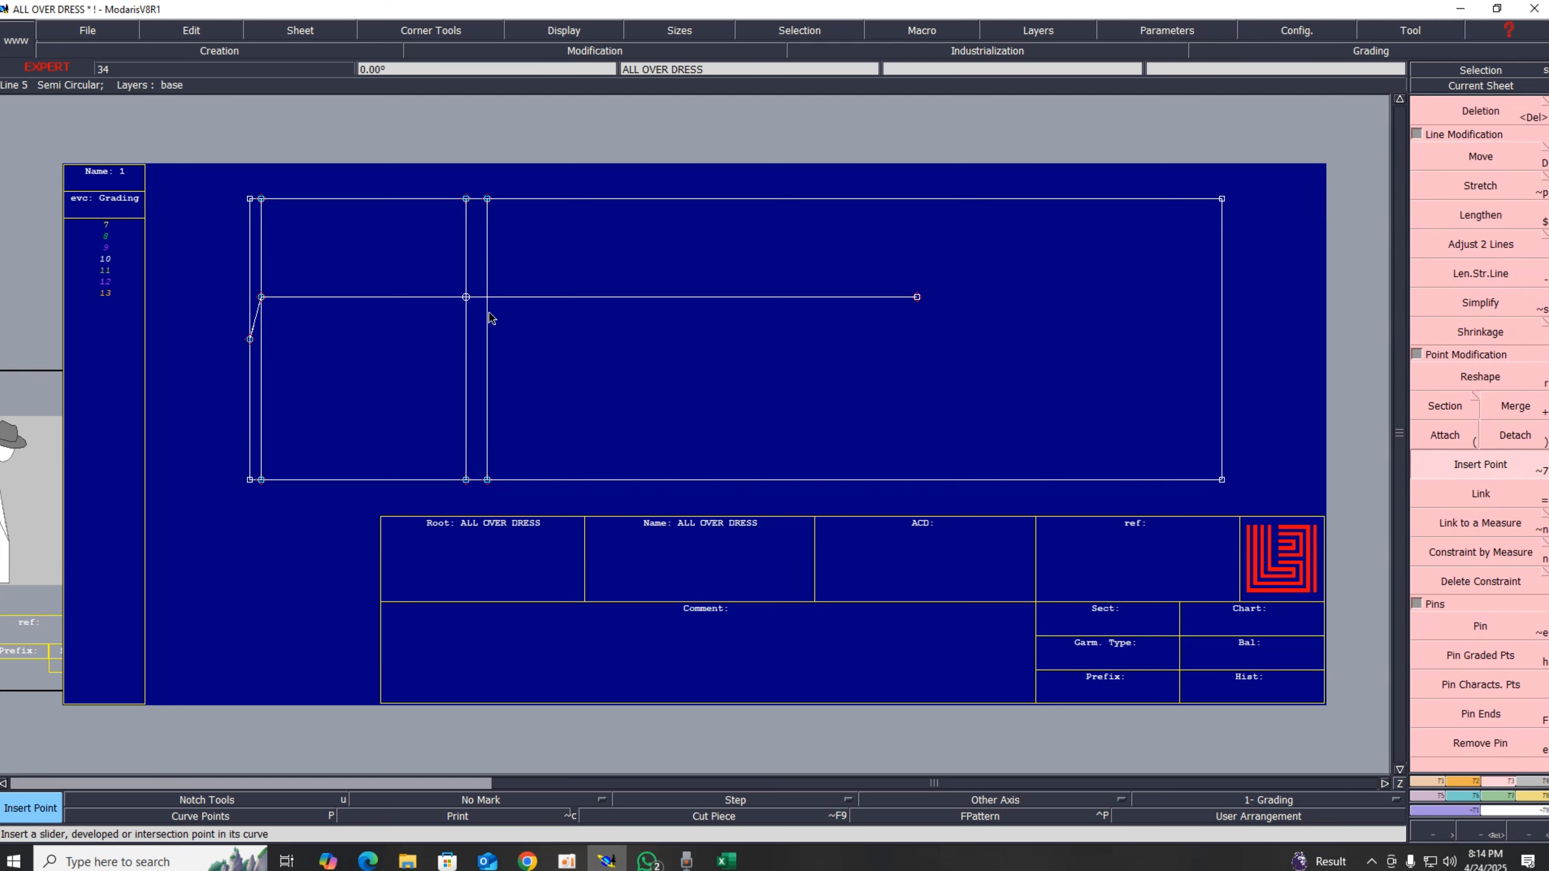
left_click(467, 299)
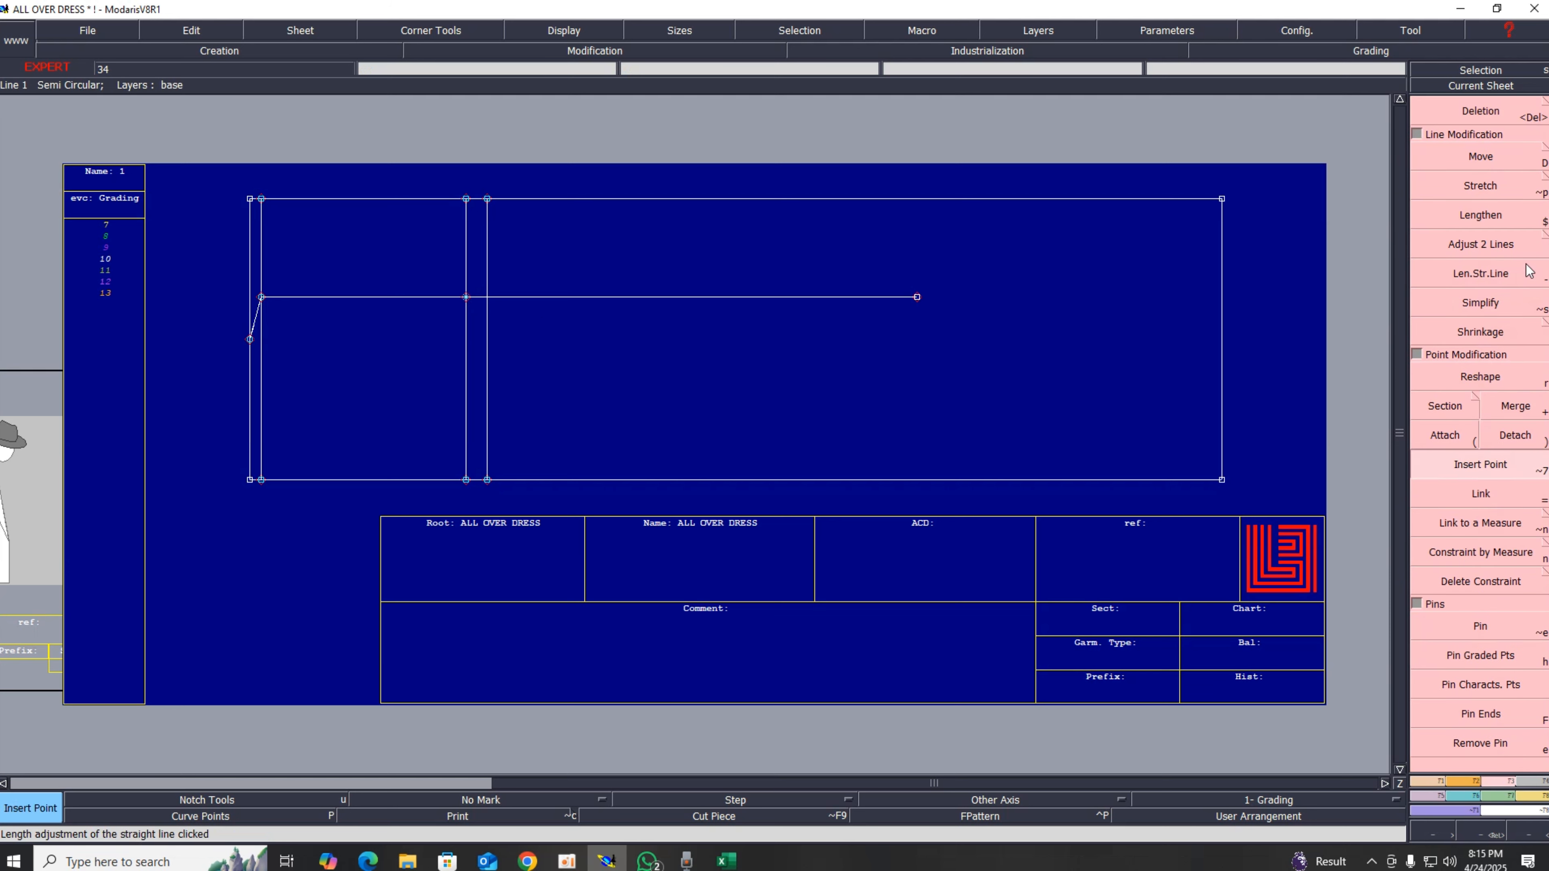
left_click(1492, 115)
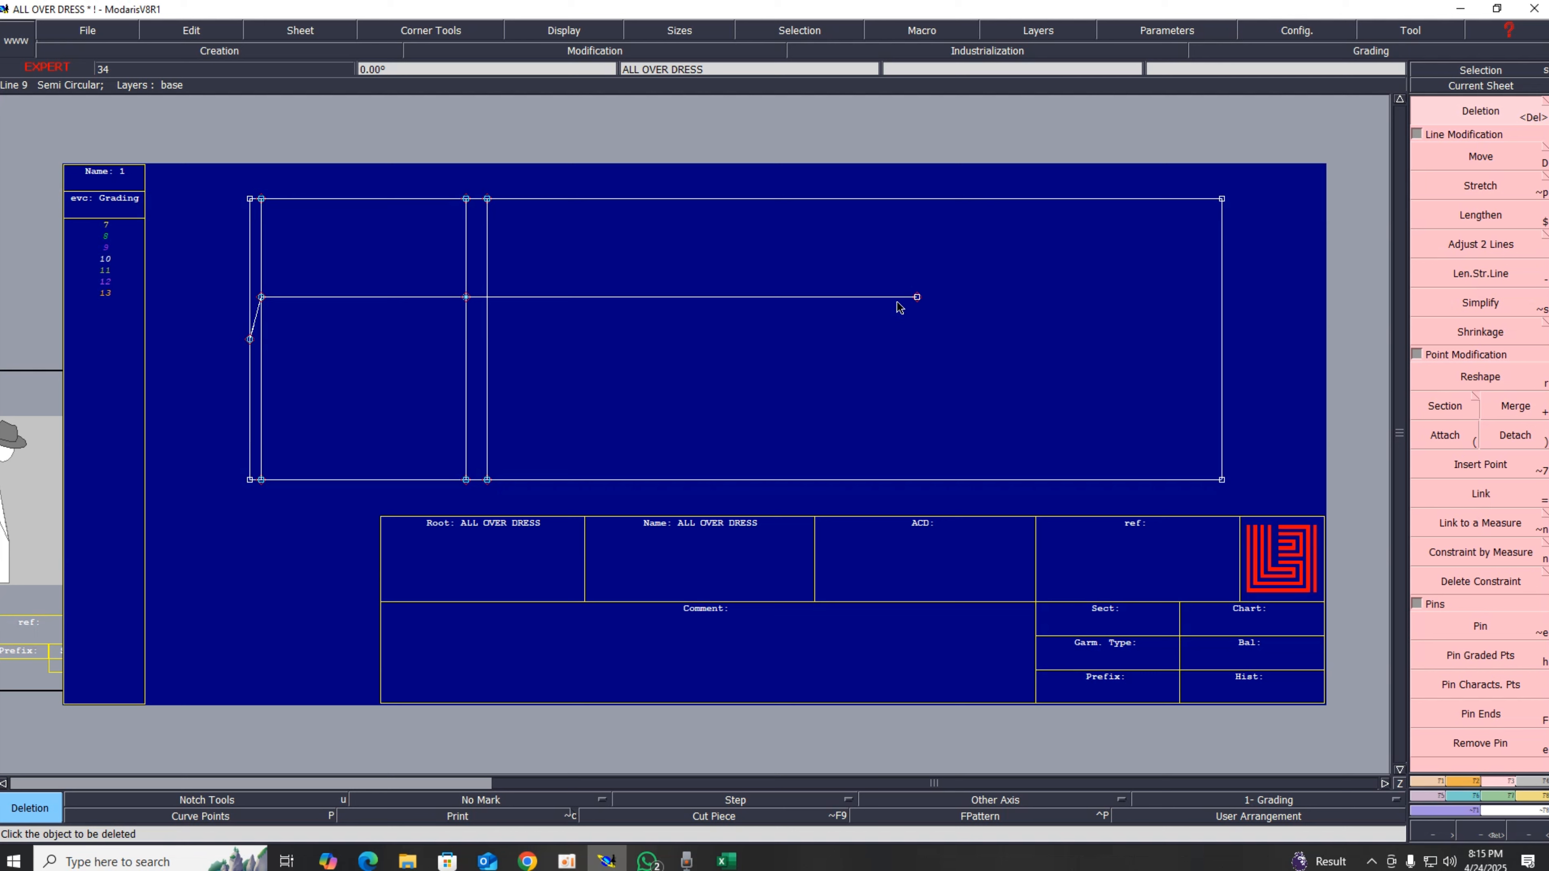
left_click(918, 299)
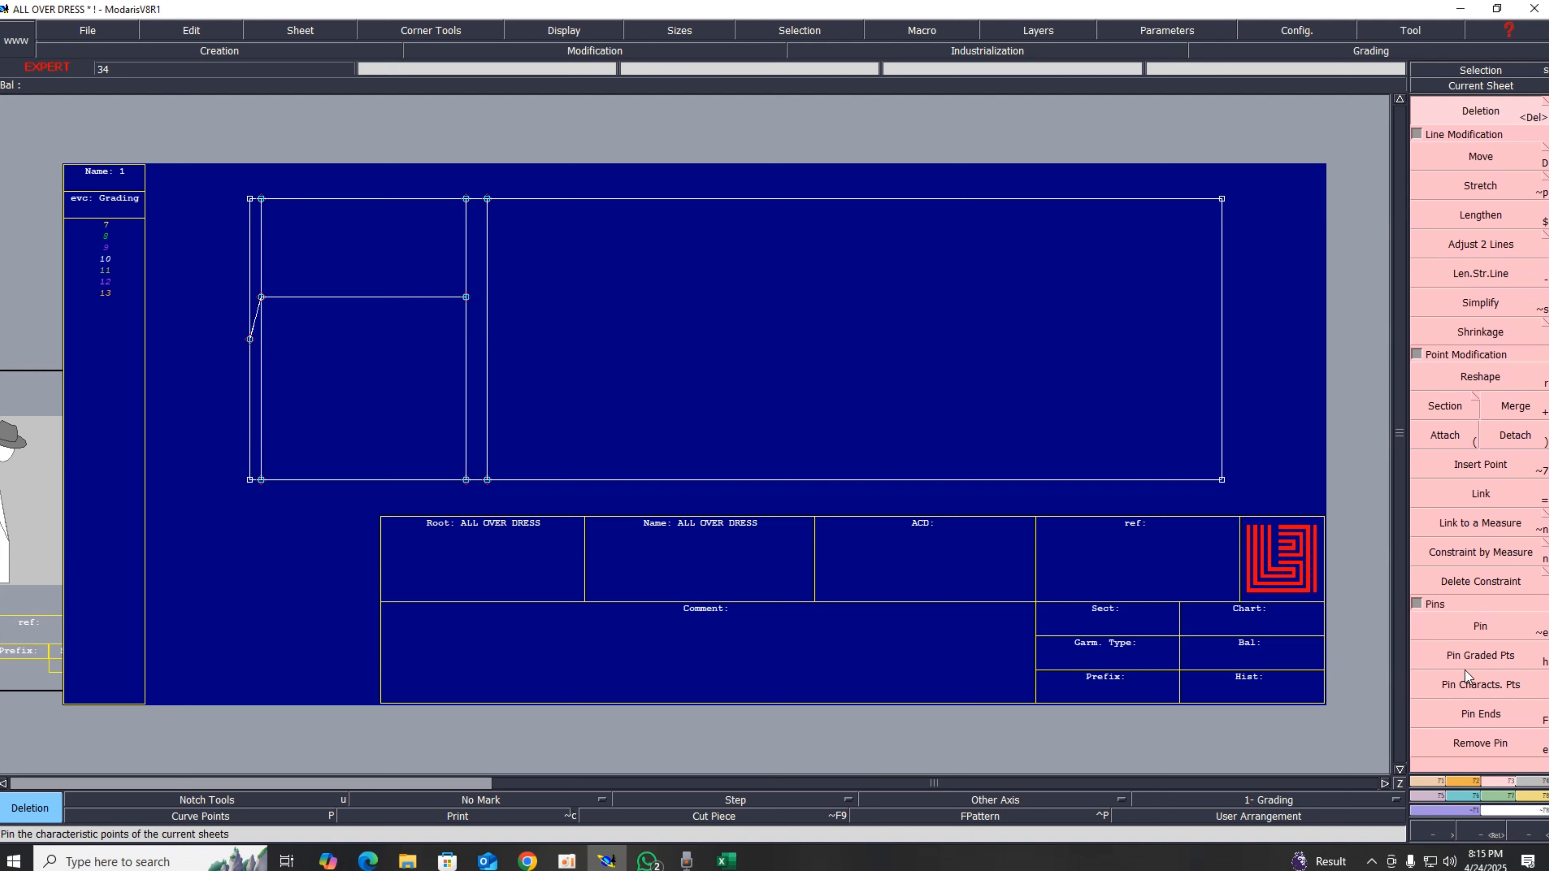
Step: Divide the horizontal line between the neck point and the armhole line into 2 equal parts
left_click(1432, 782)
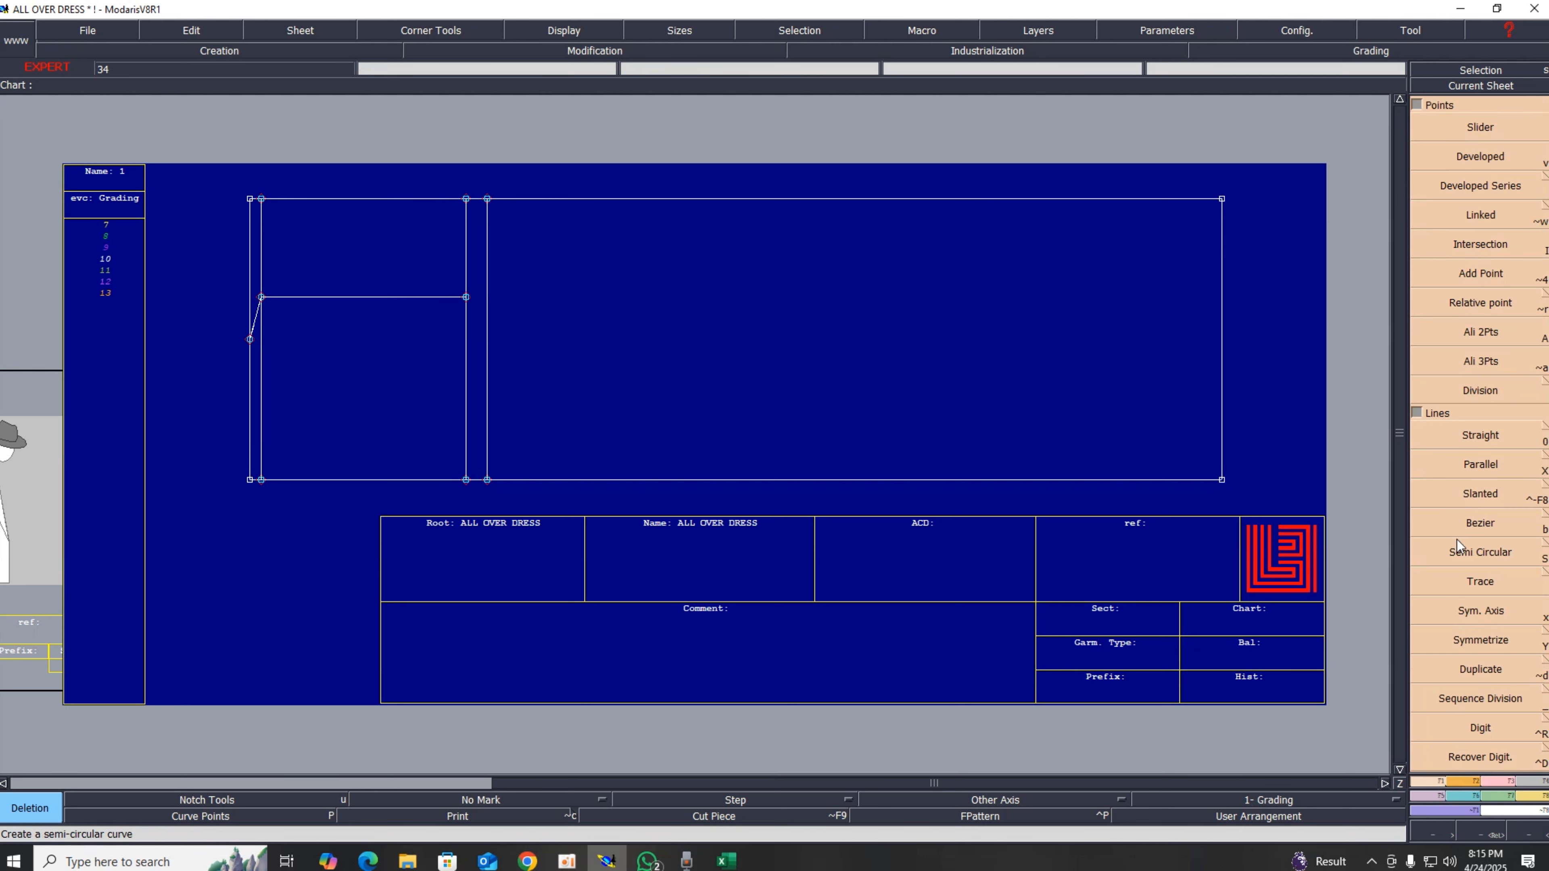
left_click(1480, 698)
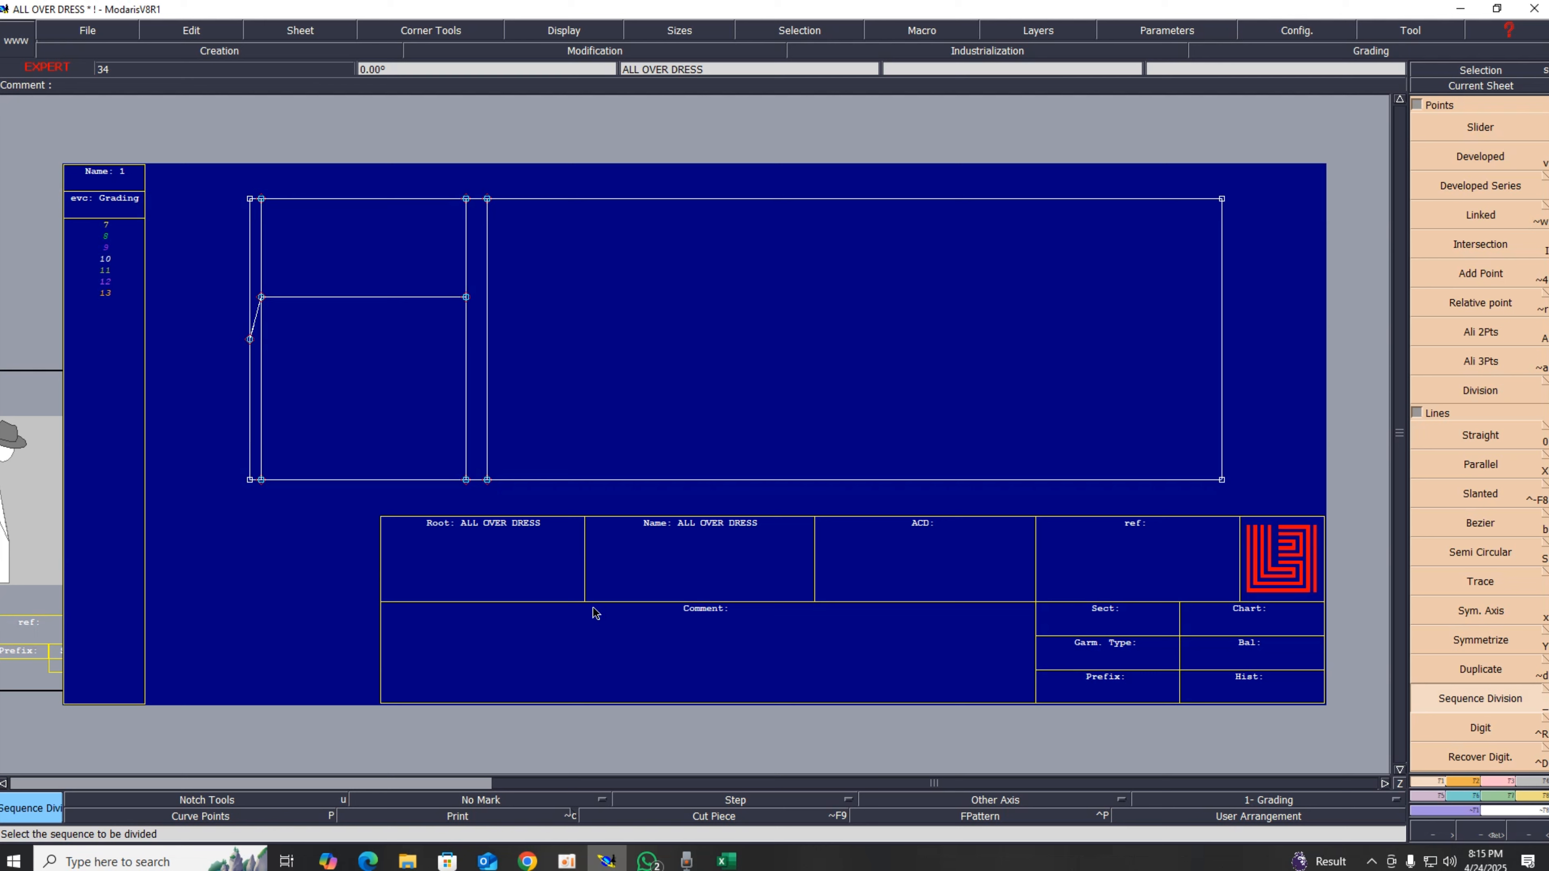
left_click(261, 297)
left_click(466, 298)
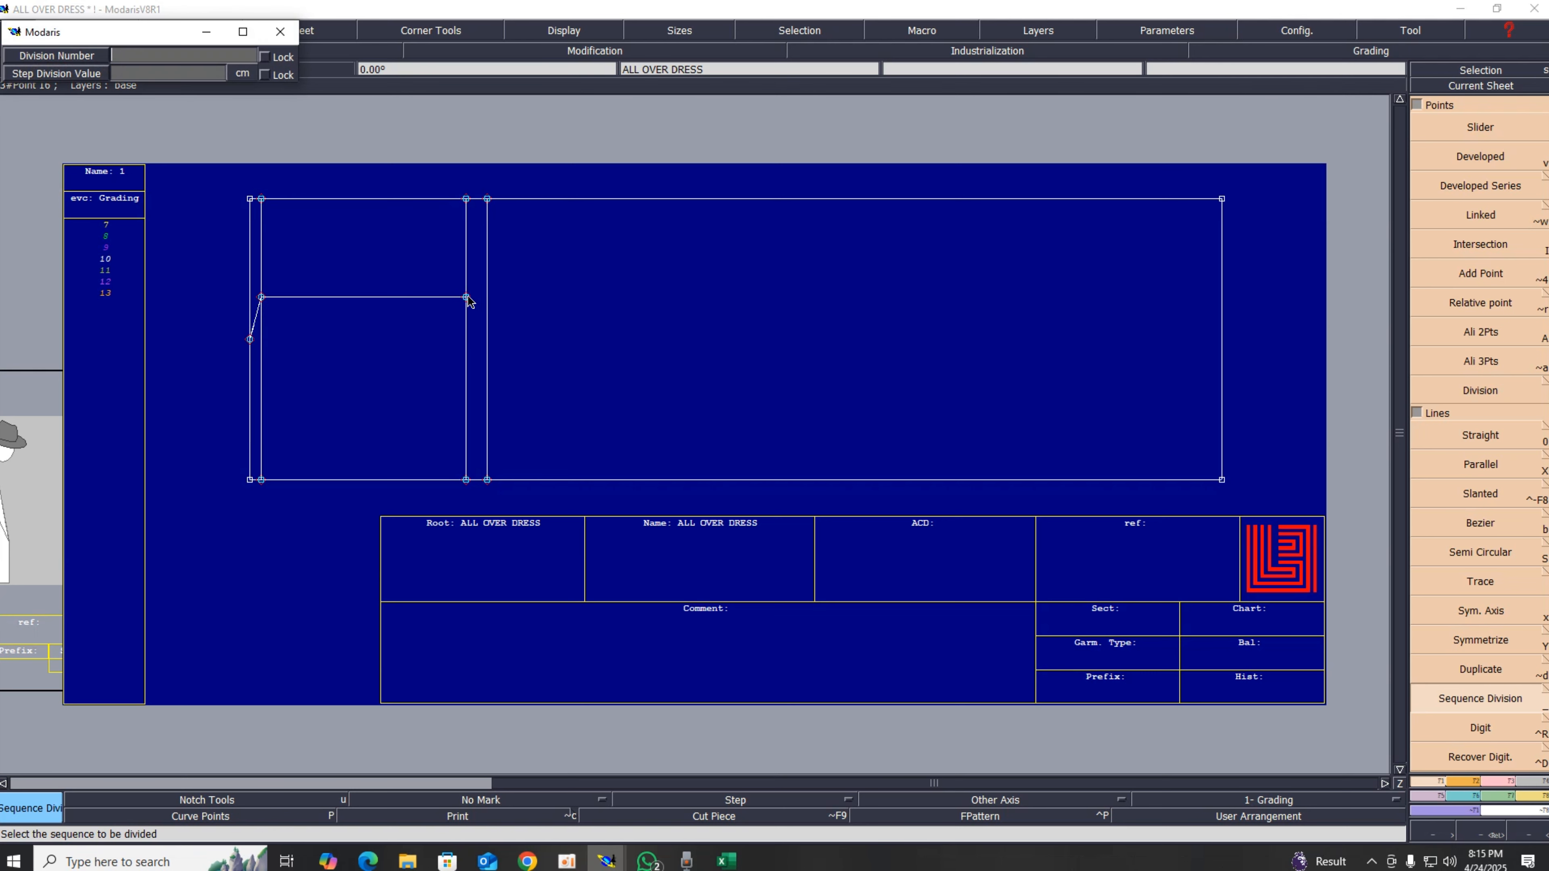
type("2")
key("Return")
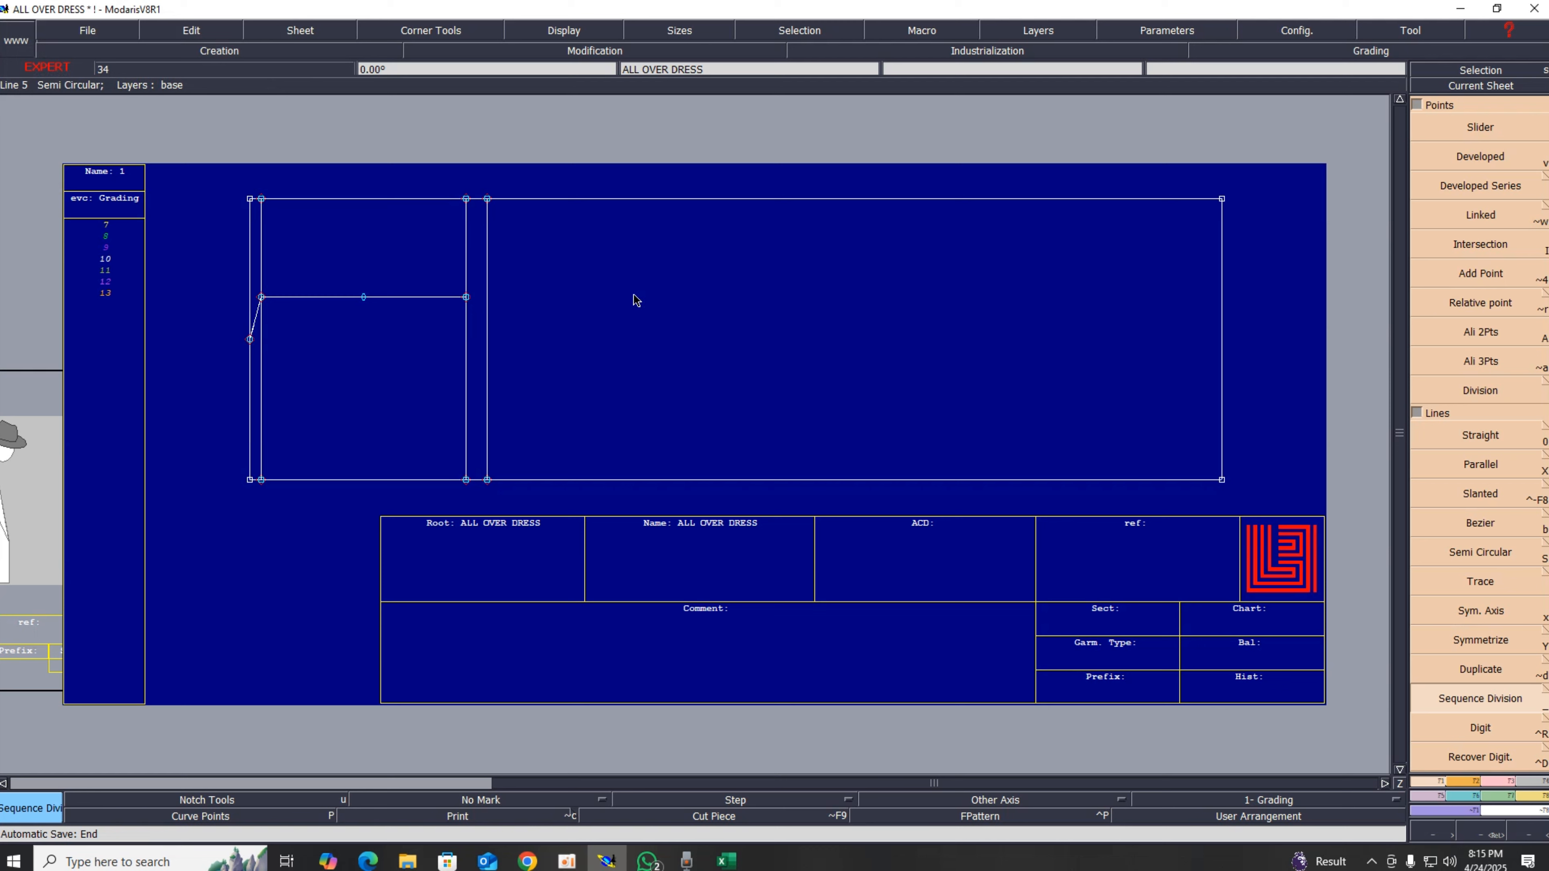
Step: Draw a vertical straight line downward from the midpoint of the horizontal line
left_click(1505, 787)
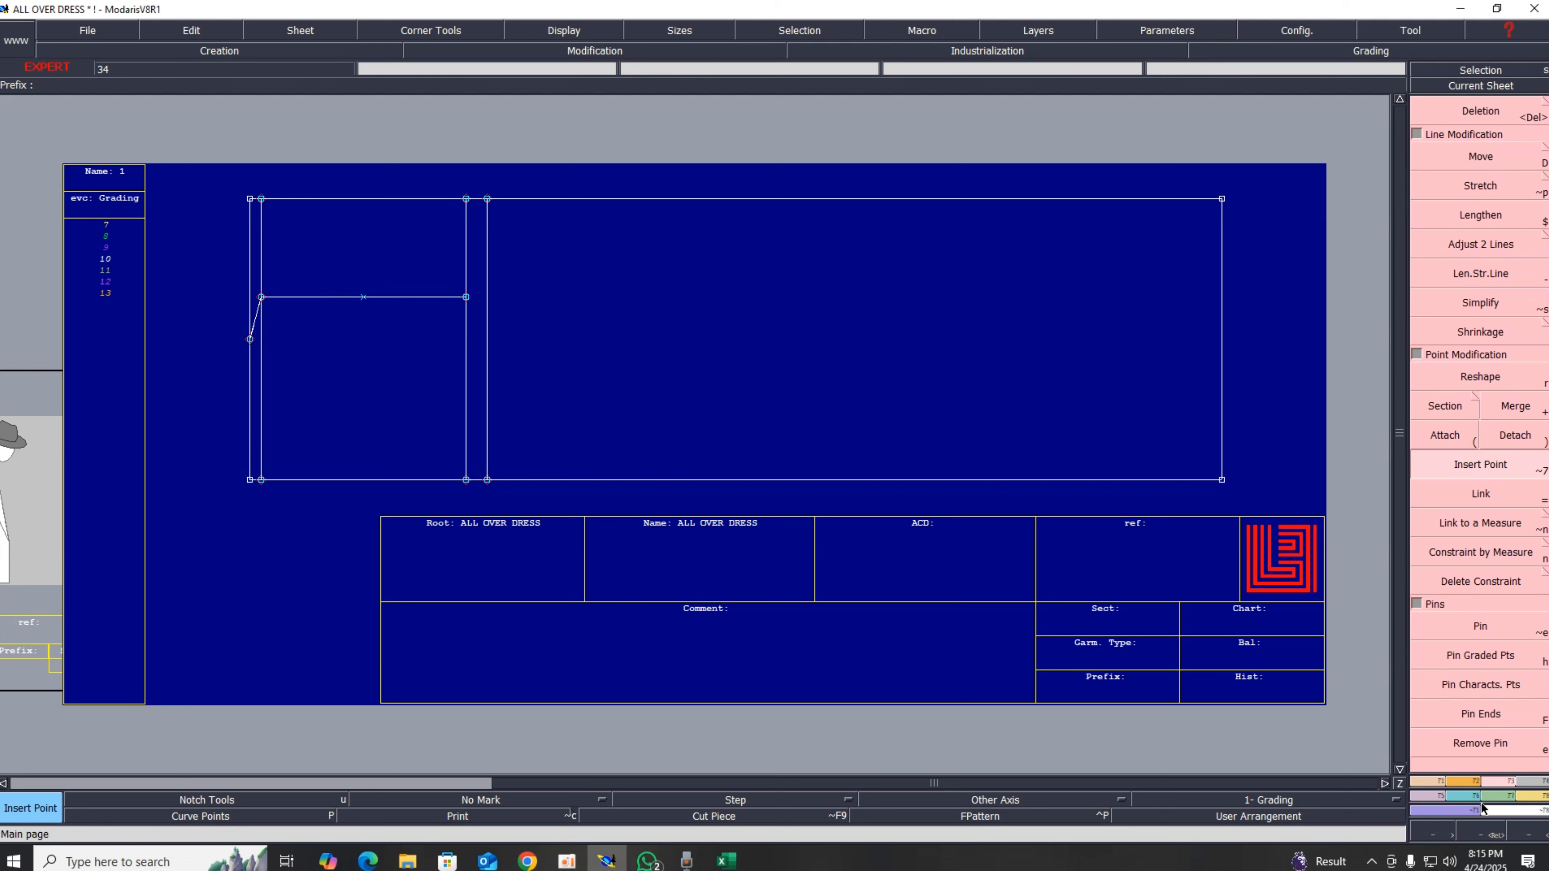
left_click(1435, 782)
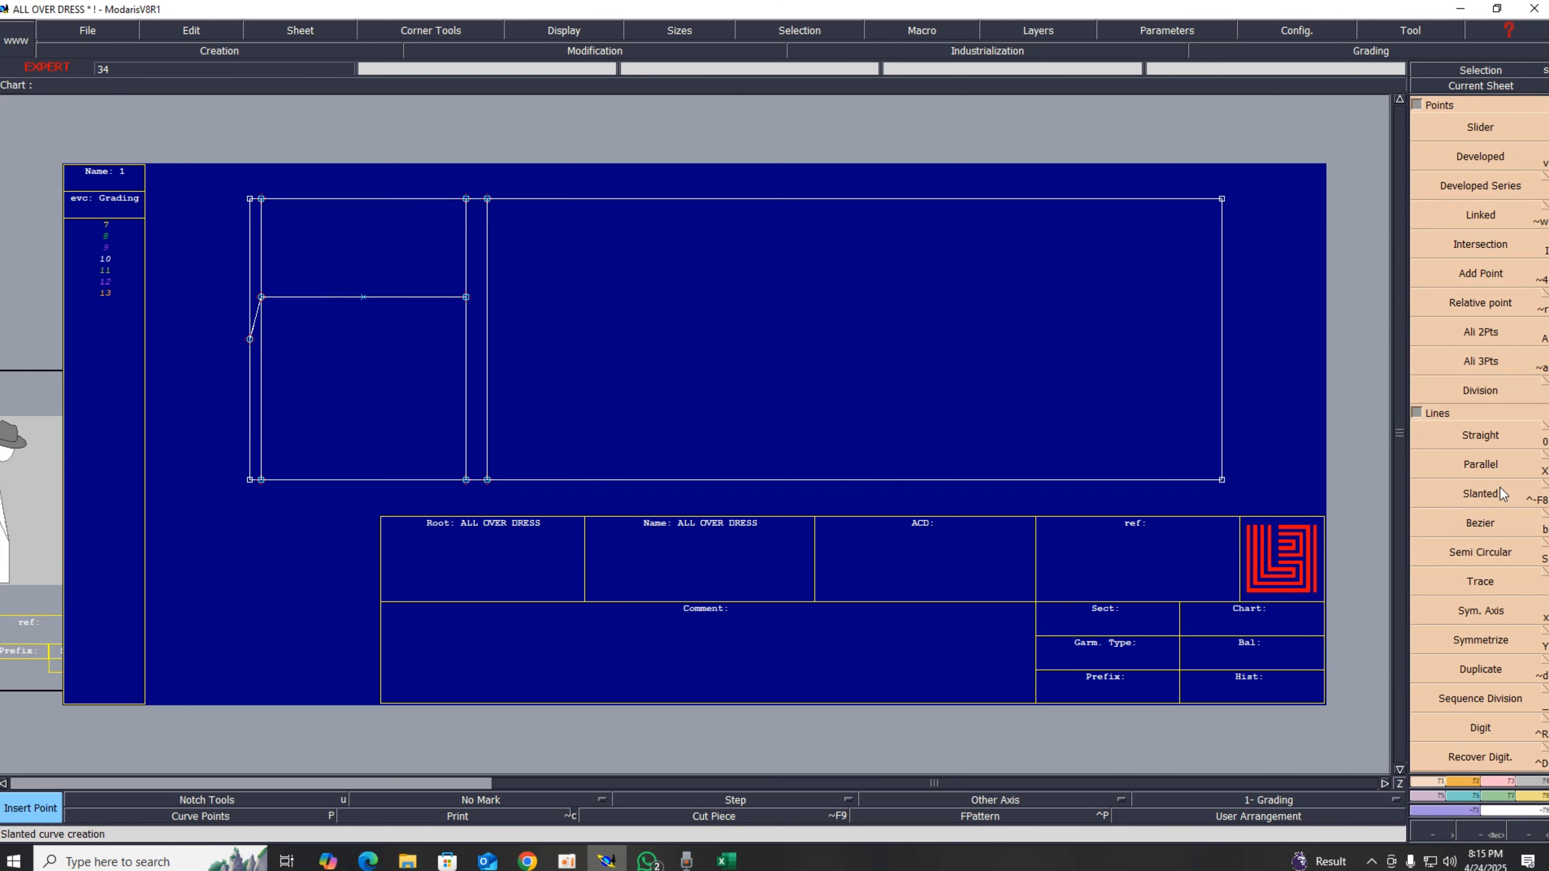
left_click(1481, 437)
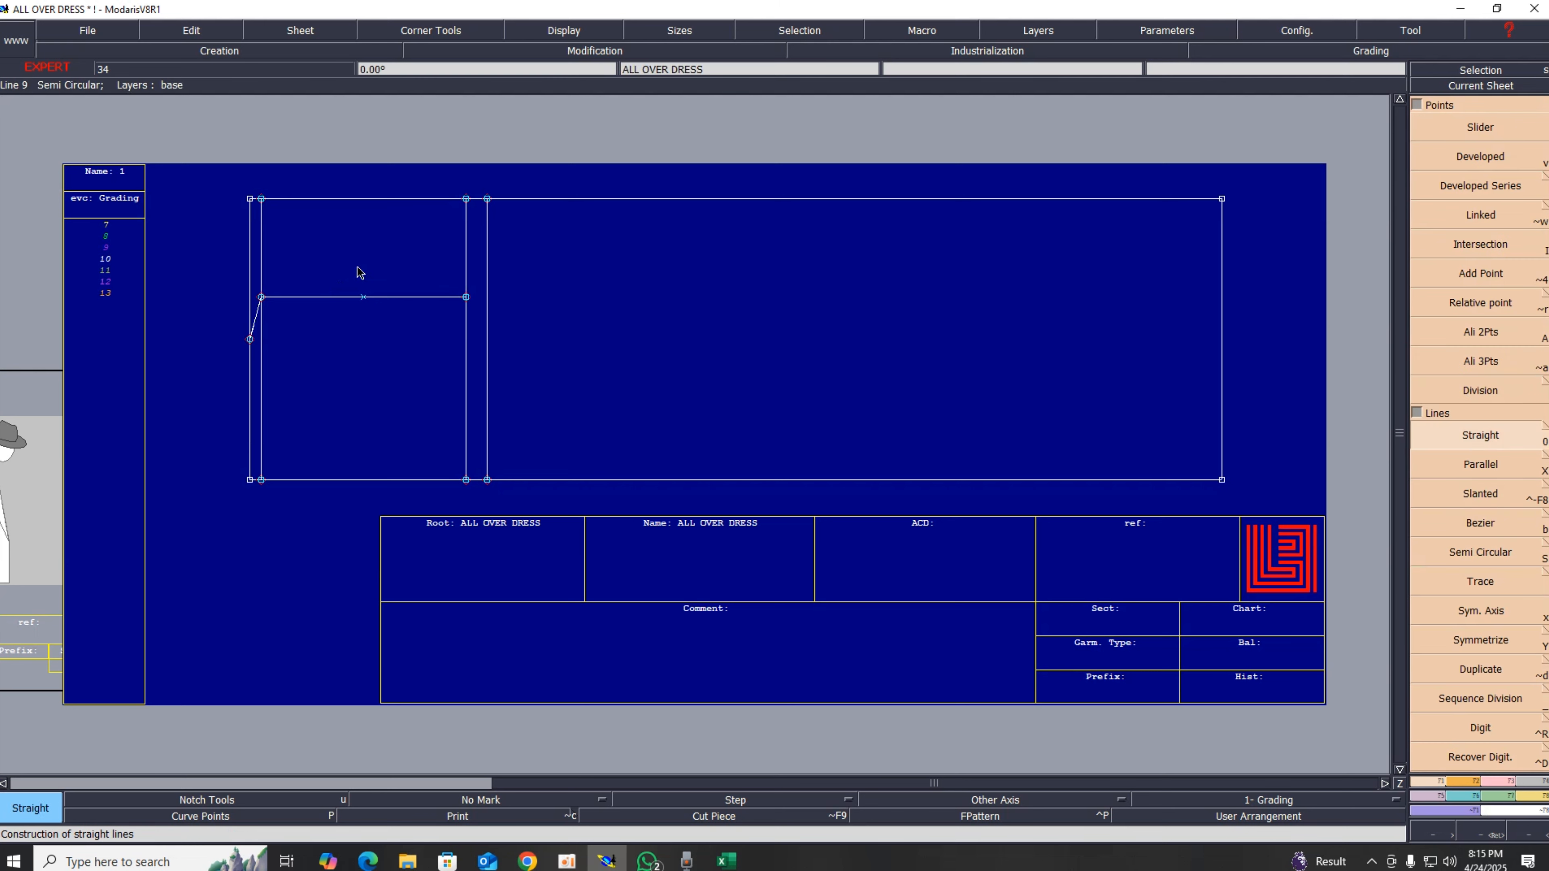
left_click(363, 298)
left_click(309, 580)
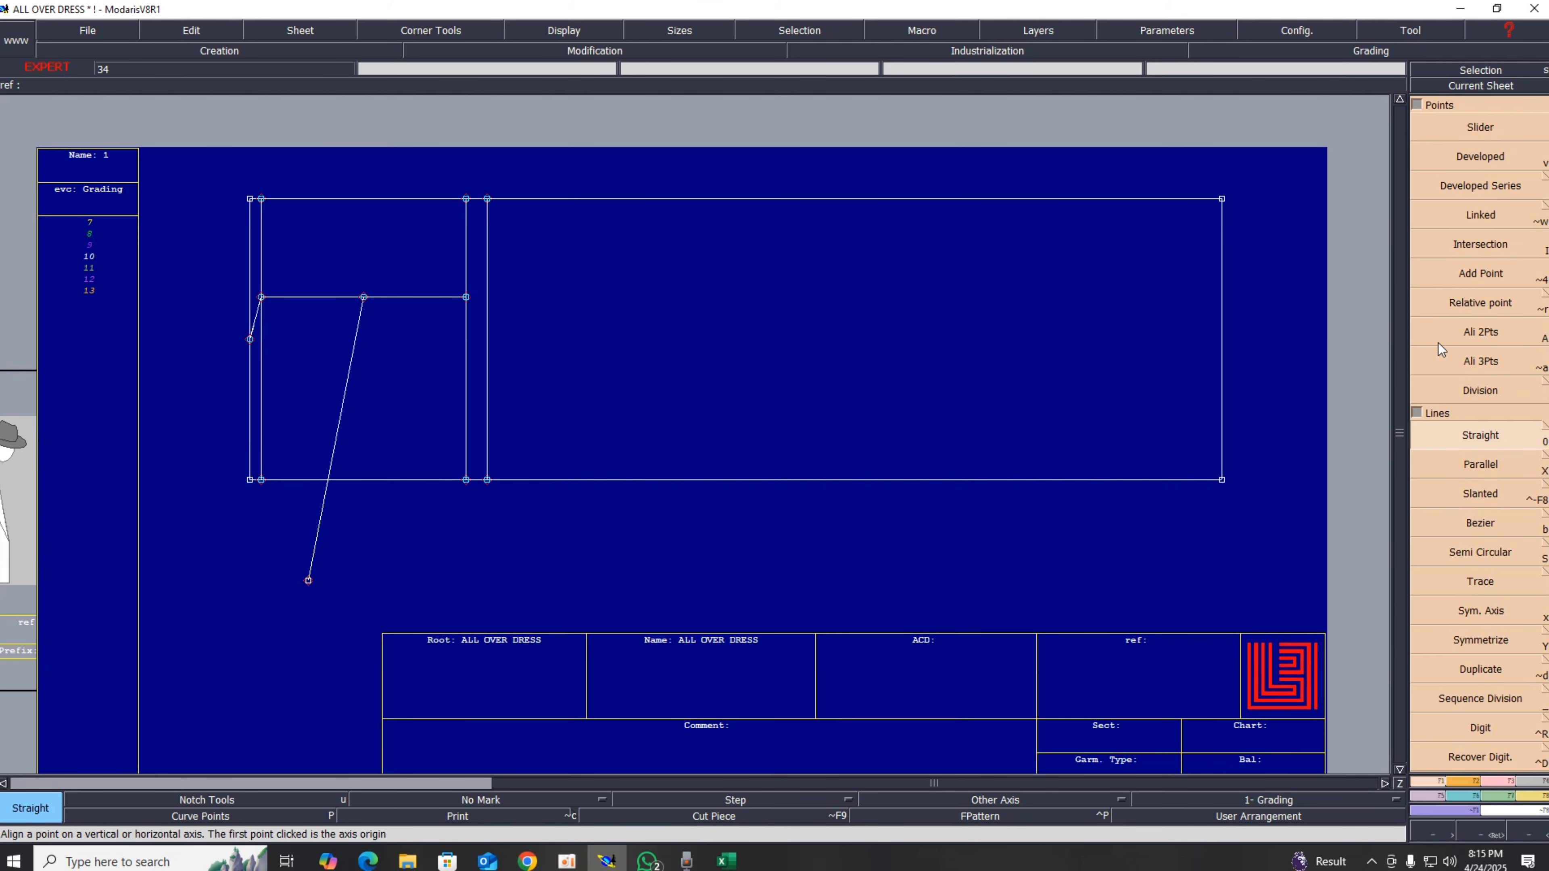
left_click(1461, 336)
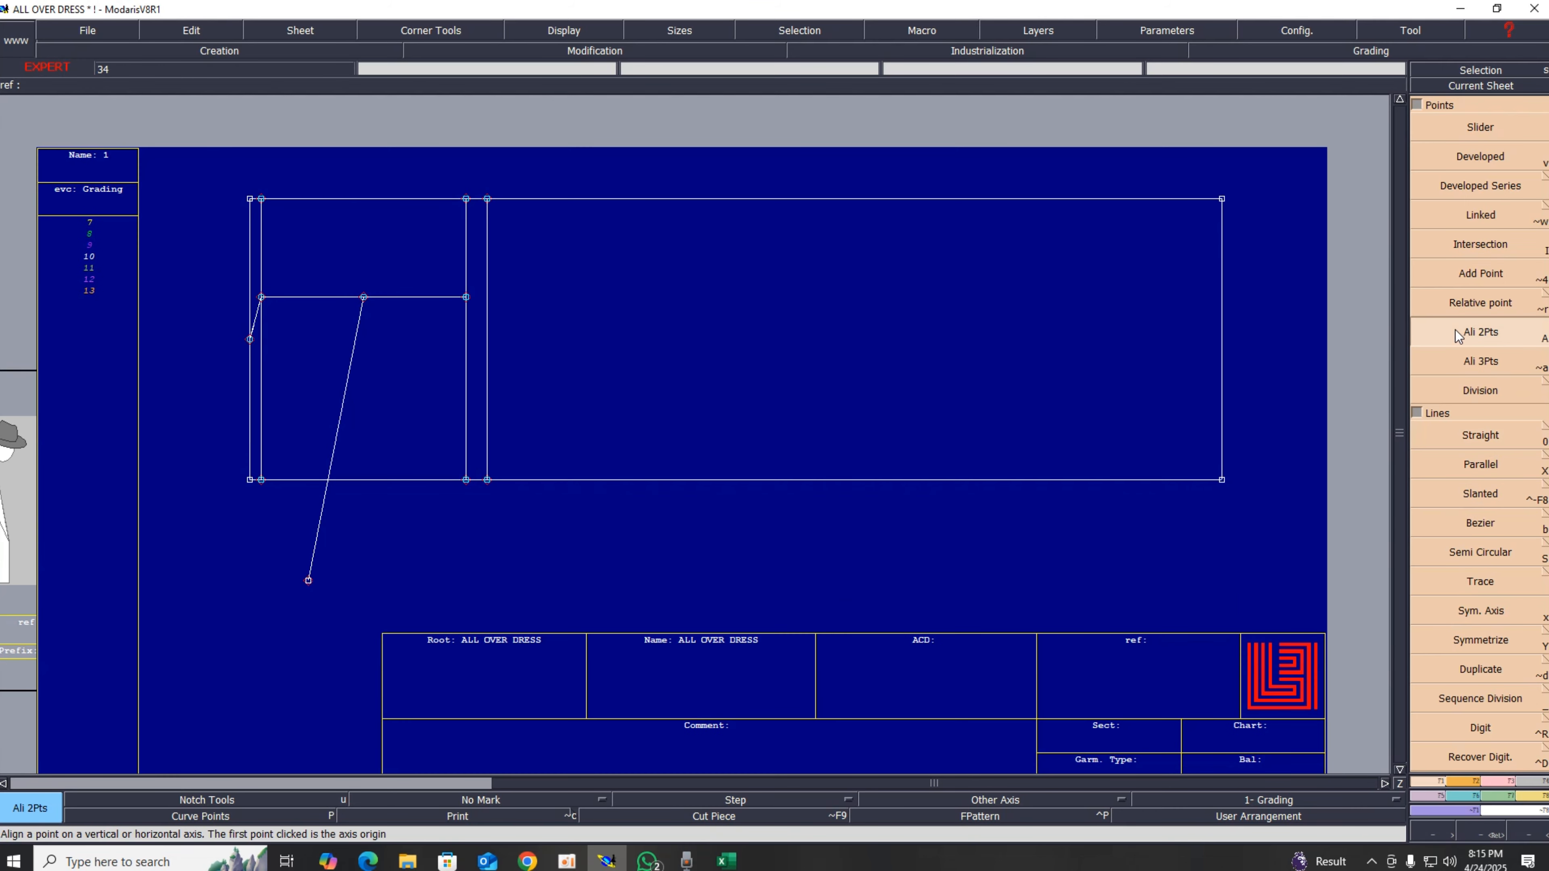
left_click(363, 298)
left_click(308, 580)
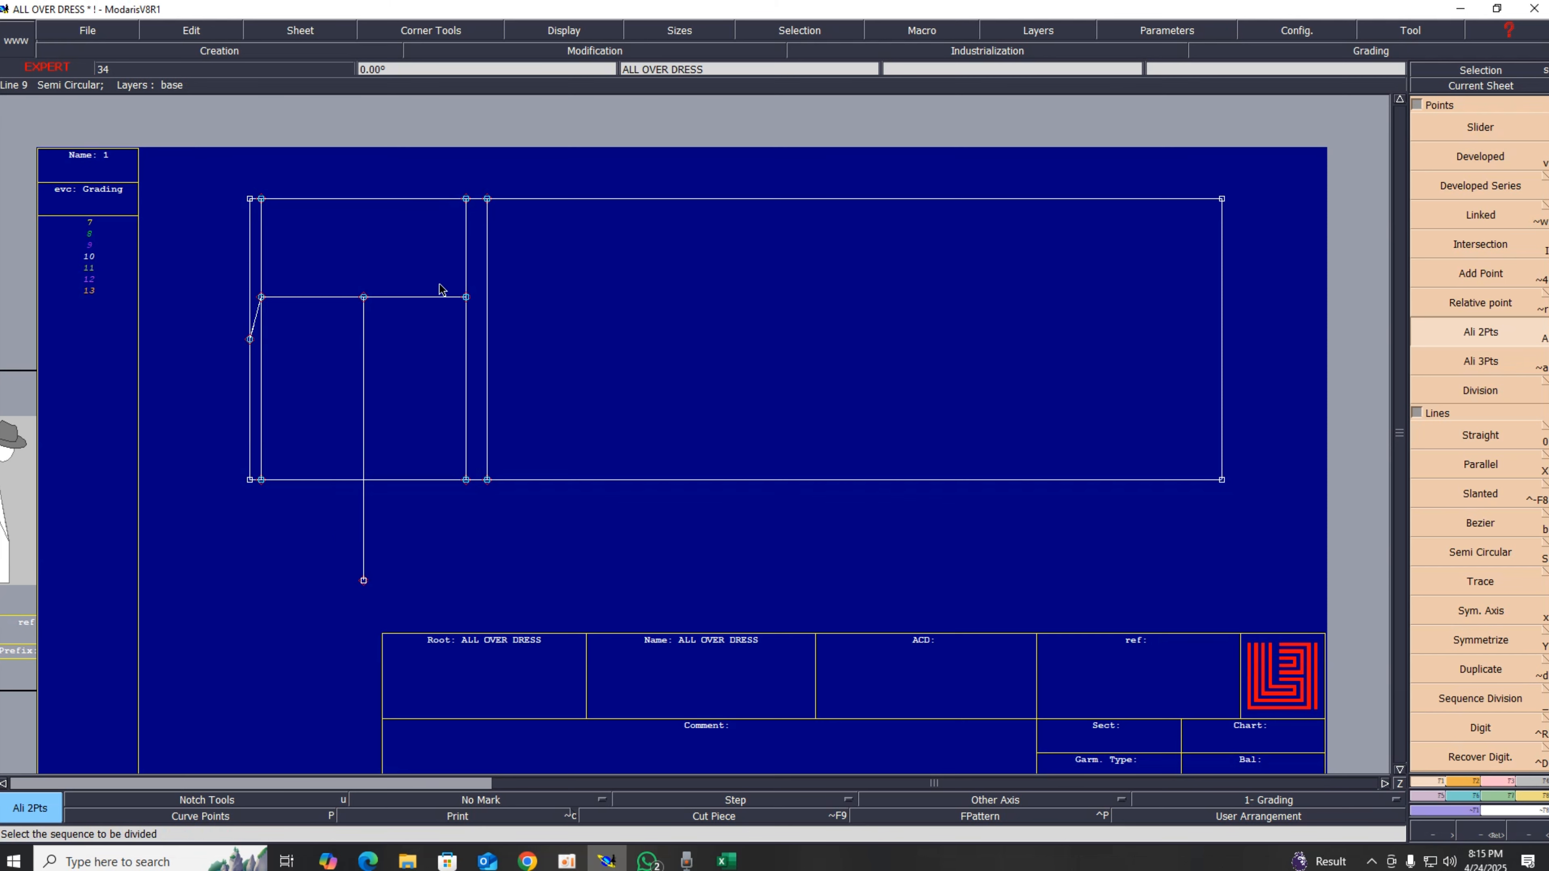
Step: Trim the vertical line at the rectangle's bottom edge, deleting the part below it
scroll(437, 240, "up", 1)
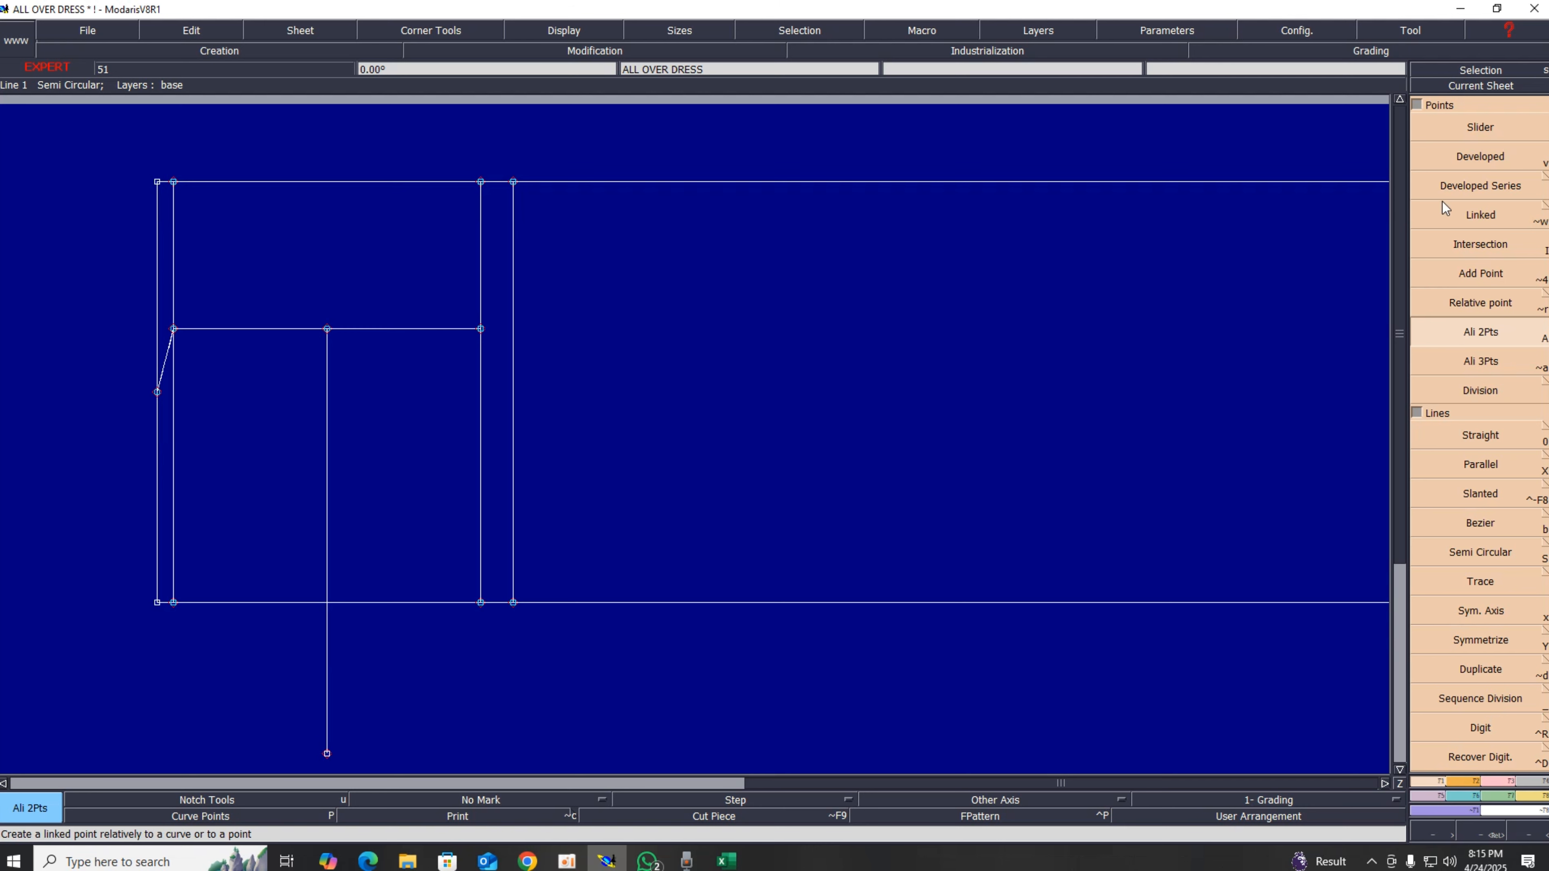
left_click(1480, 248)
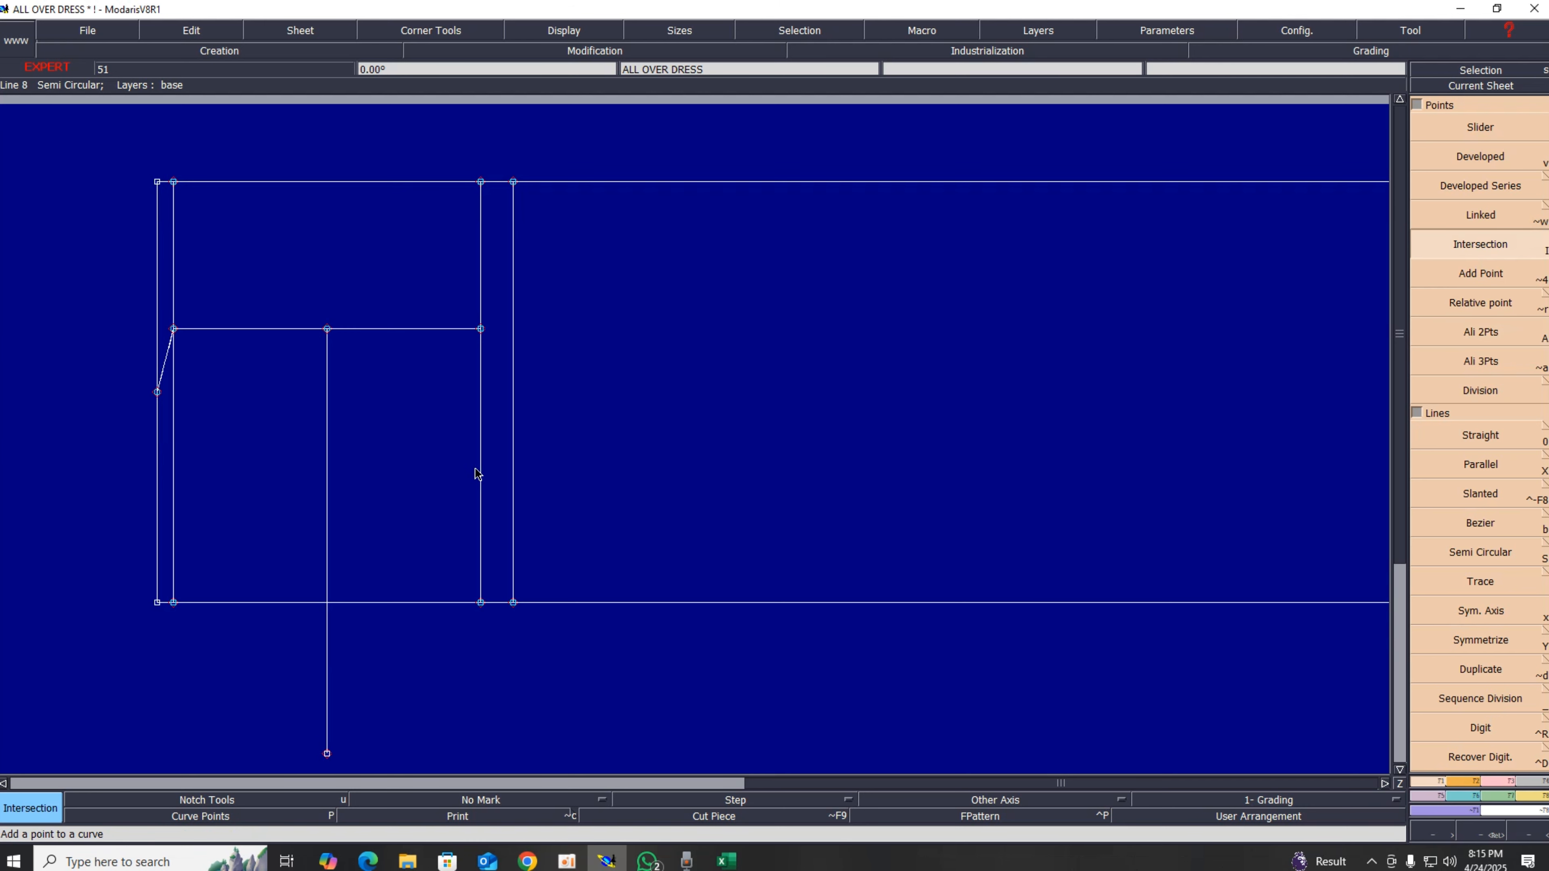
left_click(327, 602)
left_click(1489, 780)
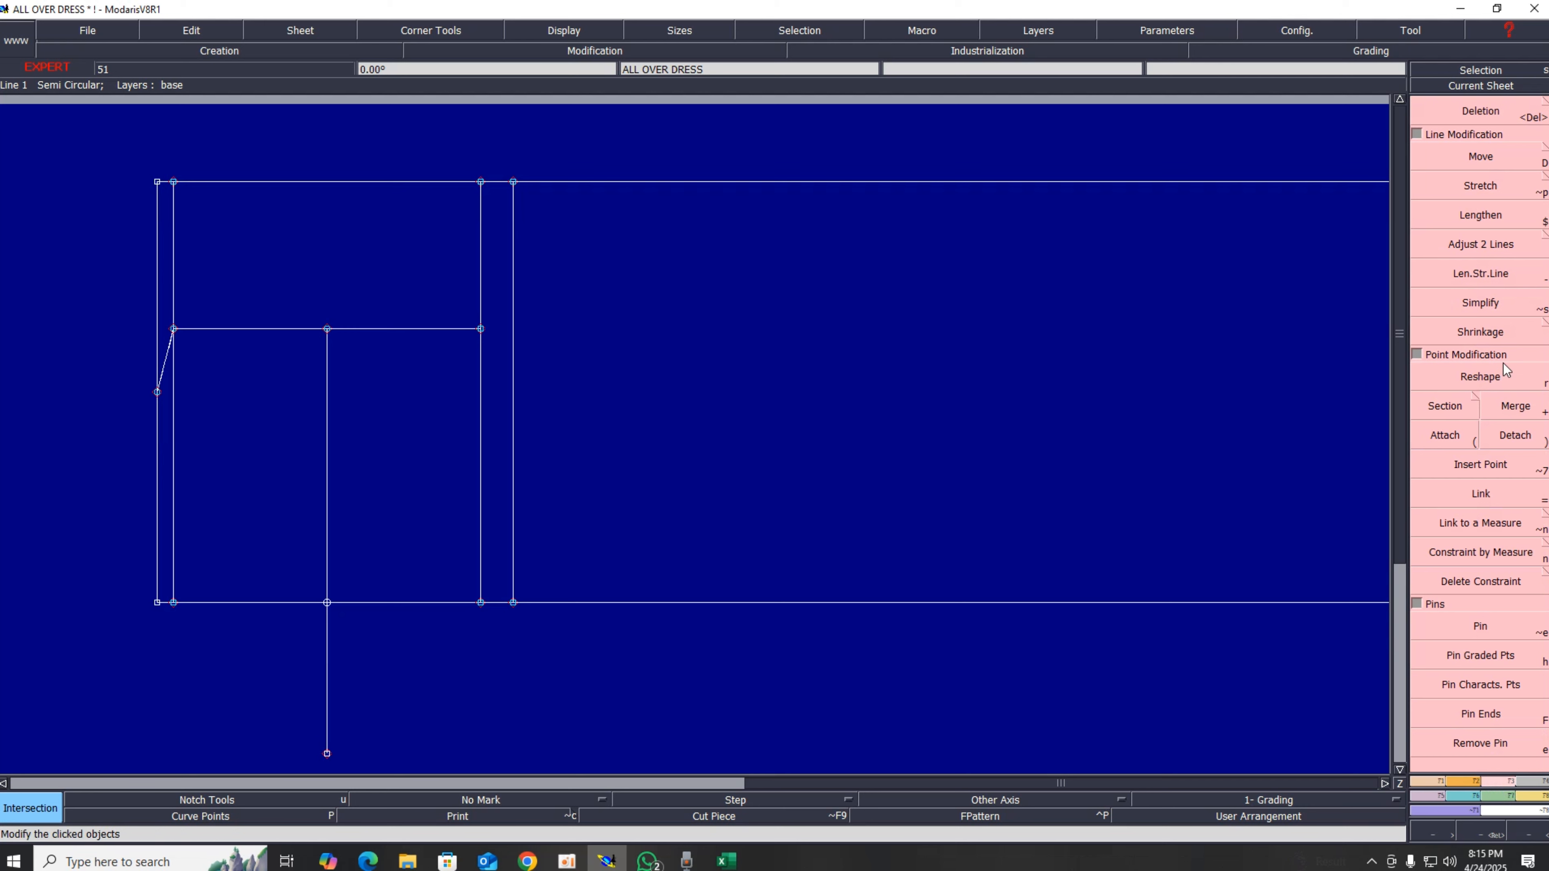
left_click(1442, 469)
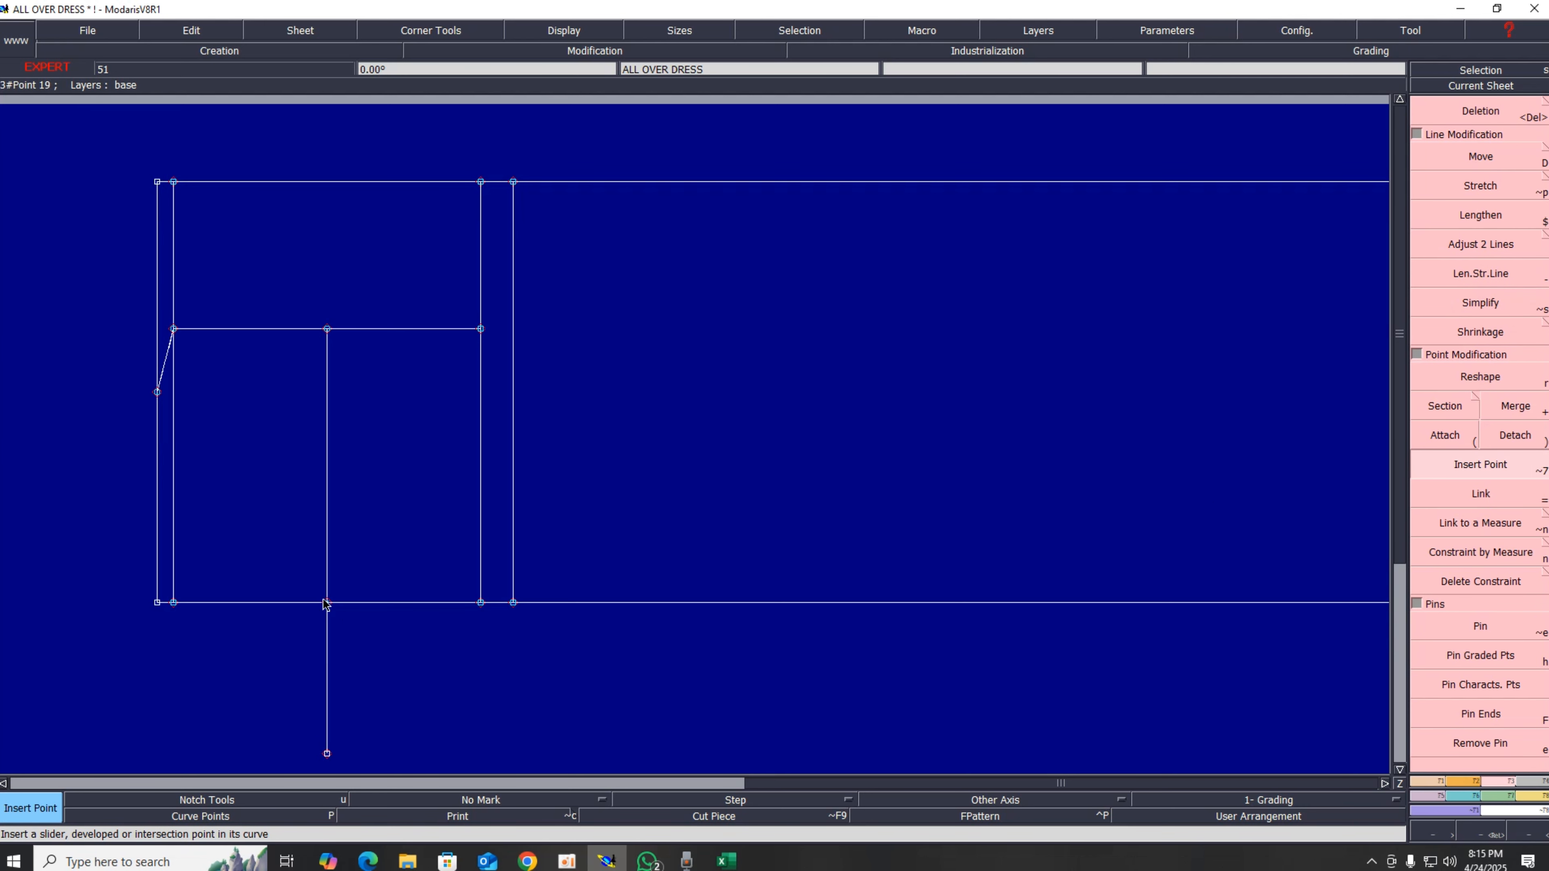
left_click(1509, 115)
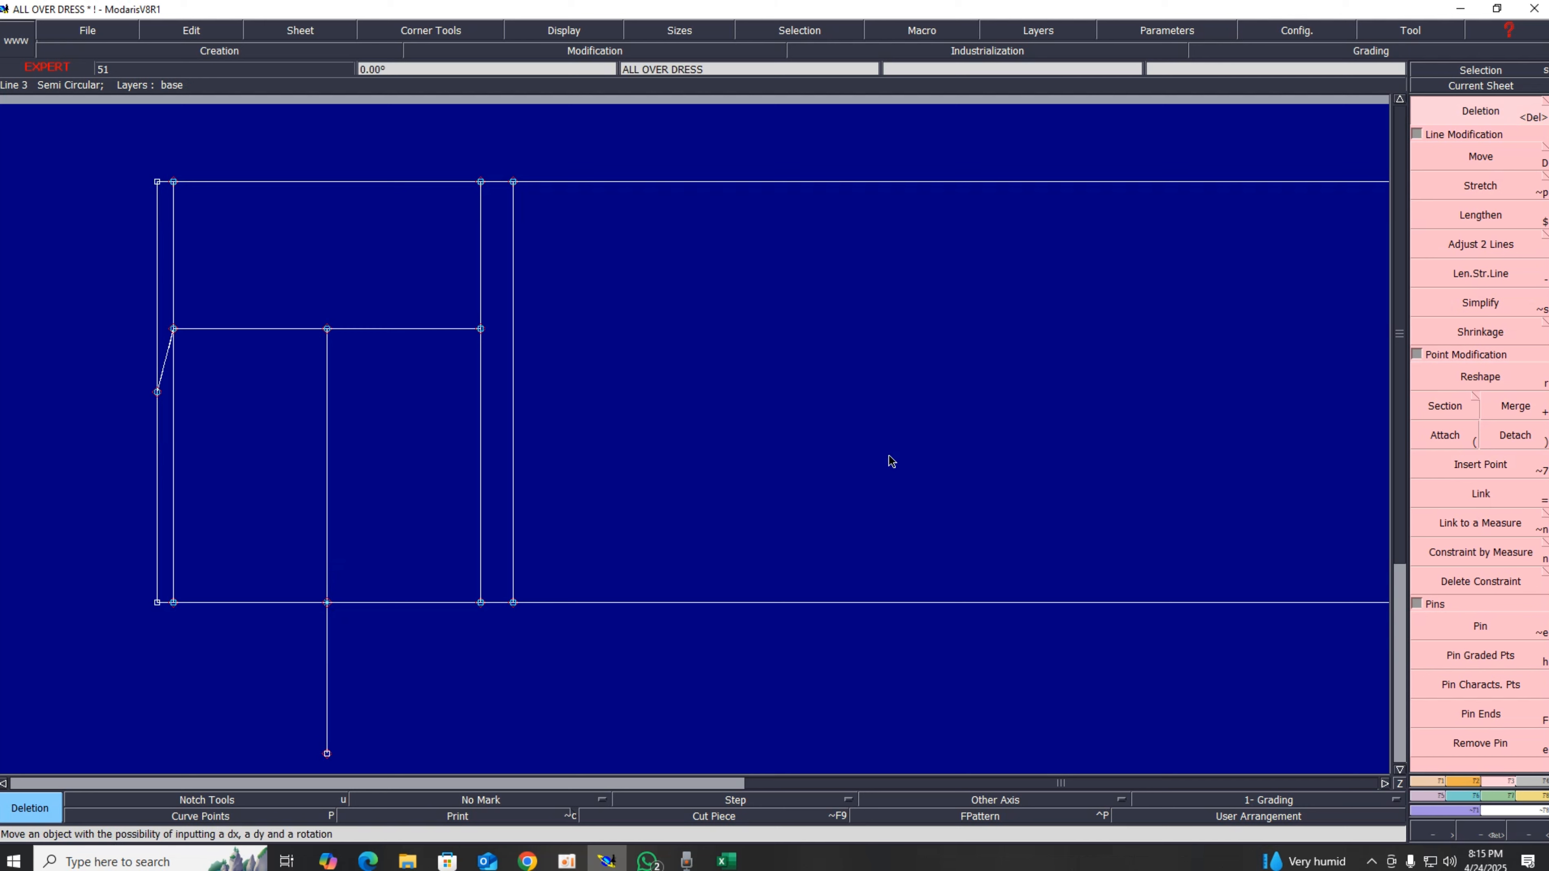
left_click(326, 754)
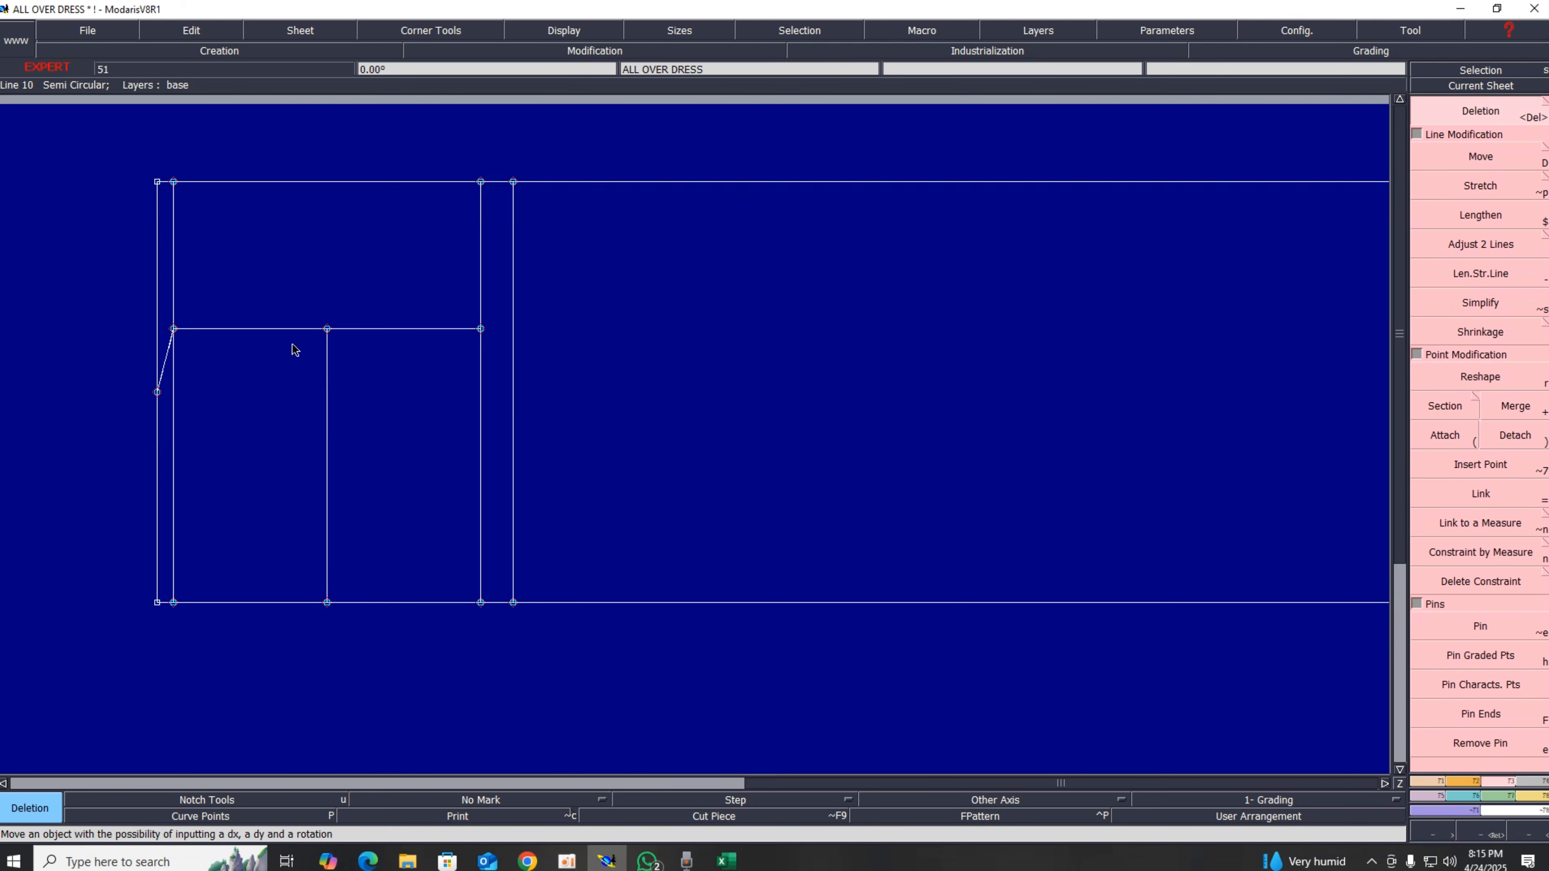
left_click(1428, 787)
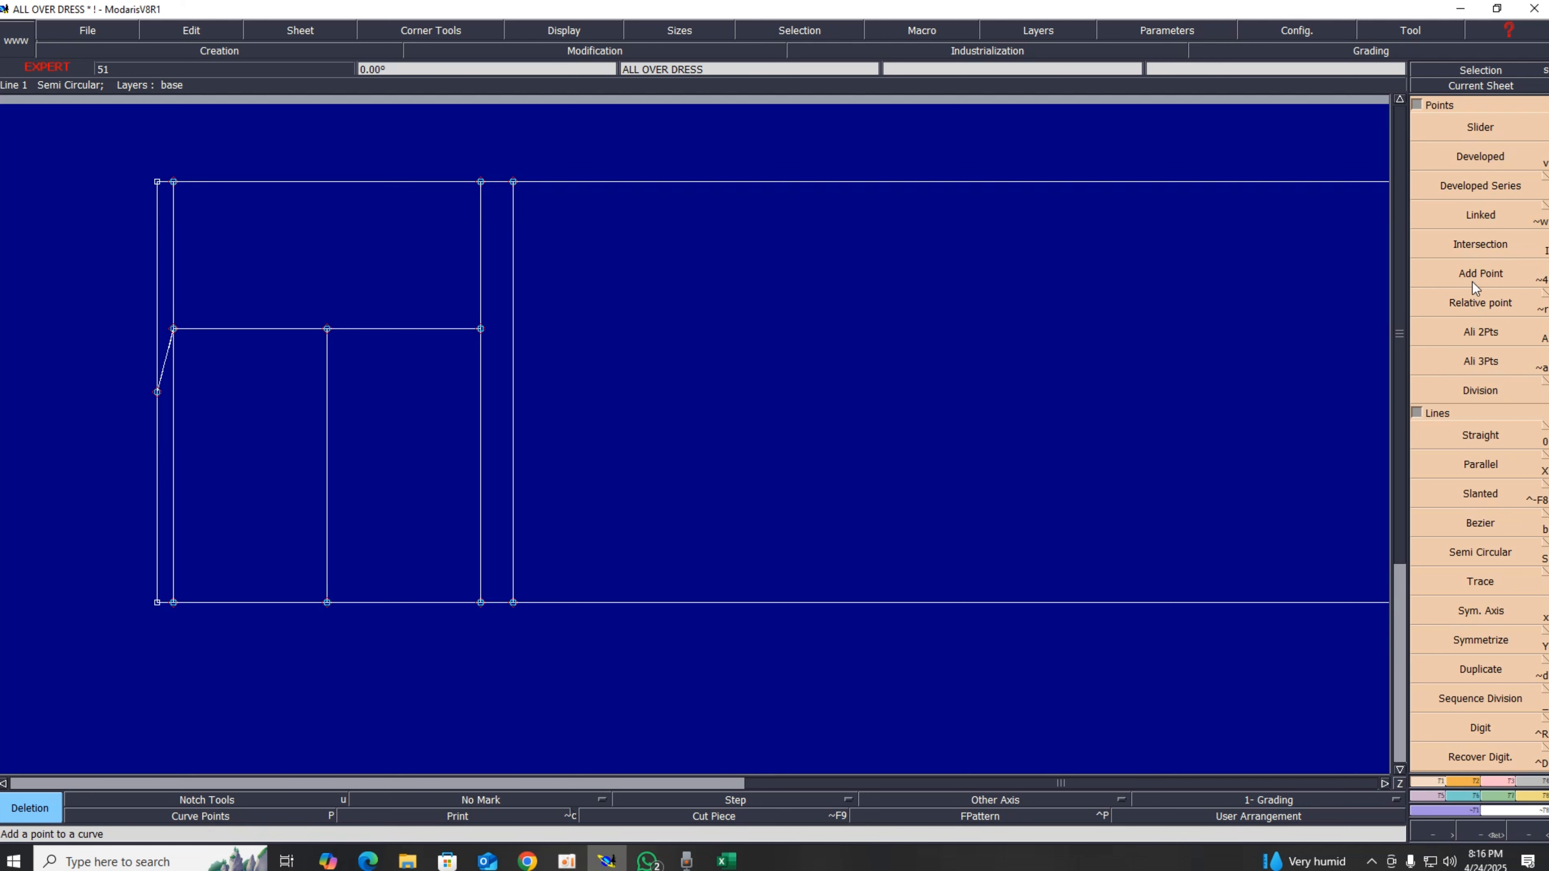
Step: Add a developed point 1 cm below the midpoint along the vertical line
left_click(1455, 164)
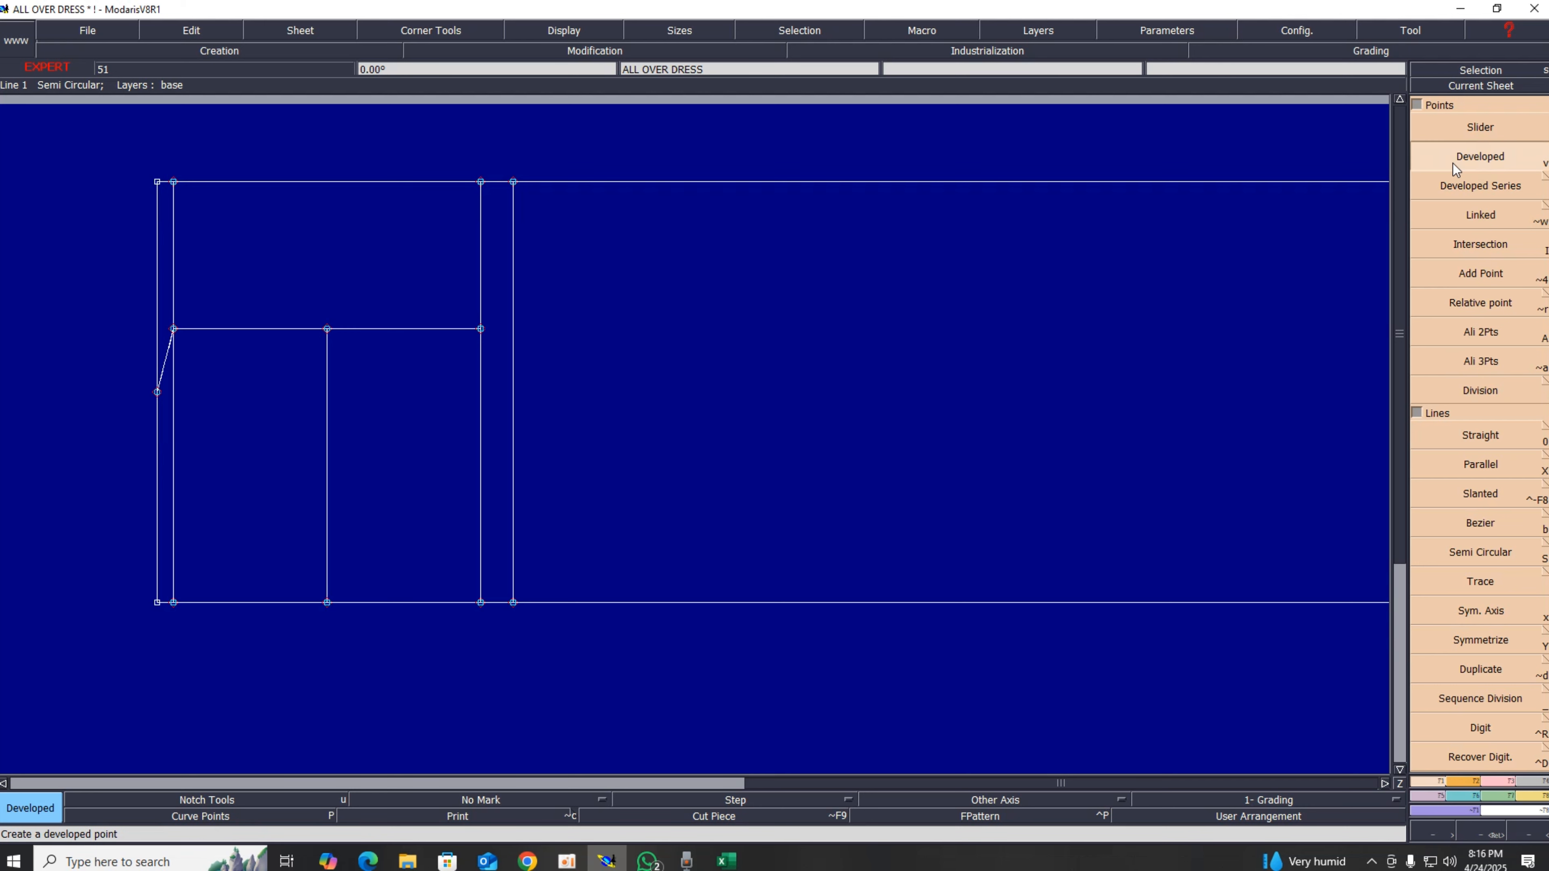
left_click(327, 333)
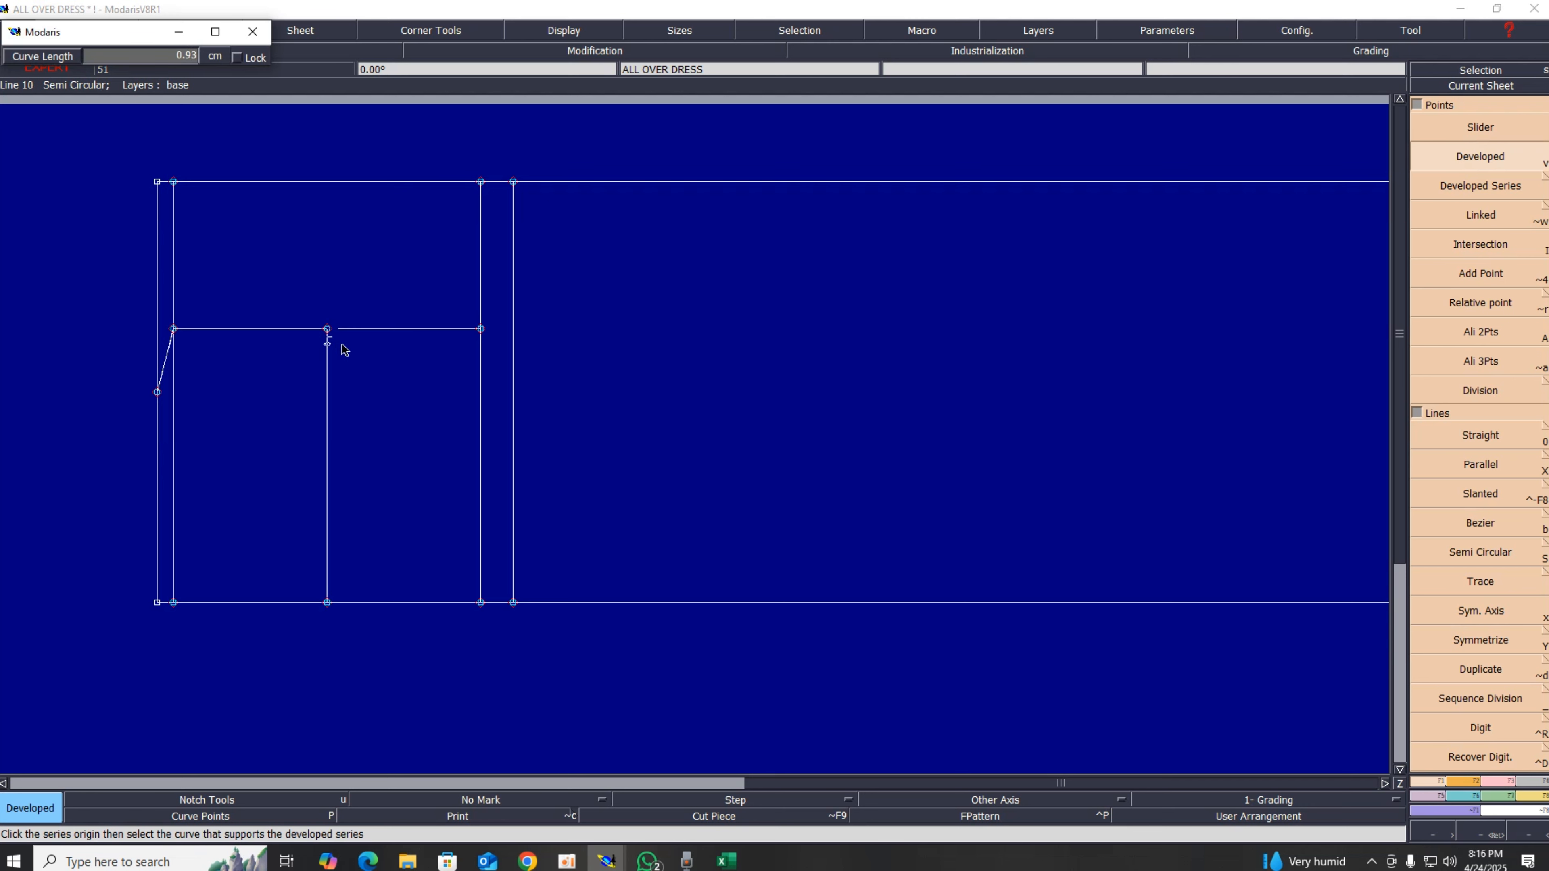
key("Down")
type("1")
key("Return")
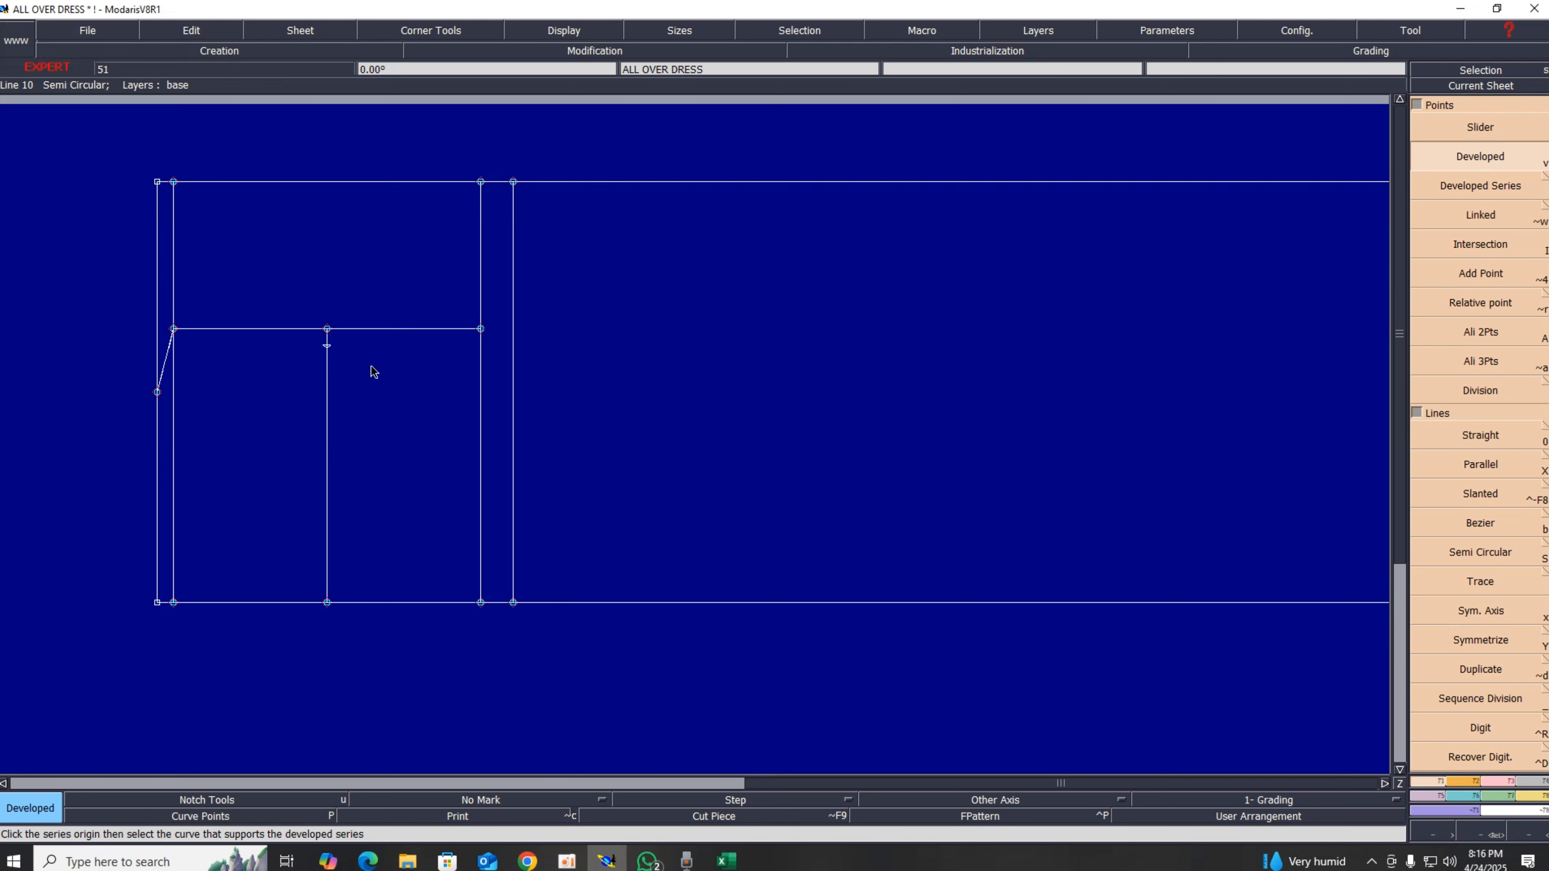
left_click(329, 354)
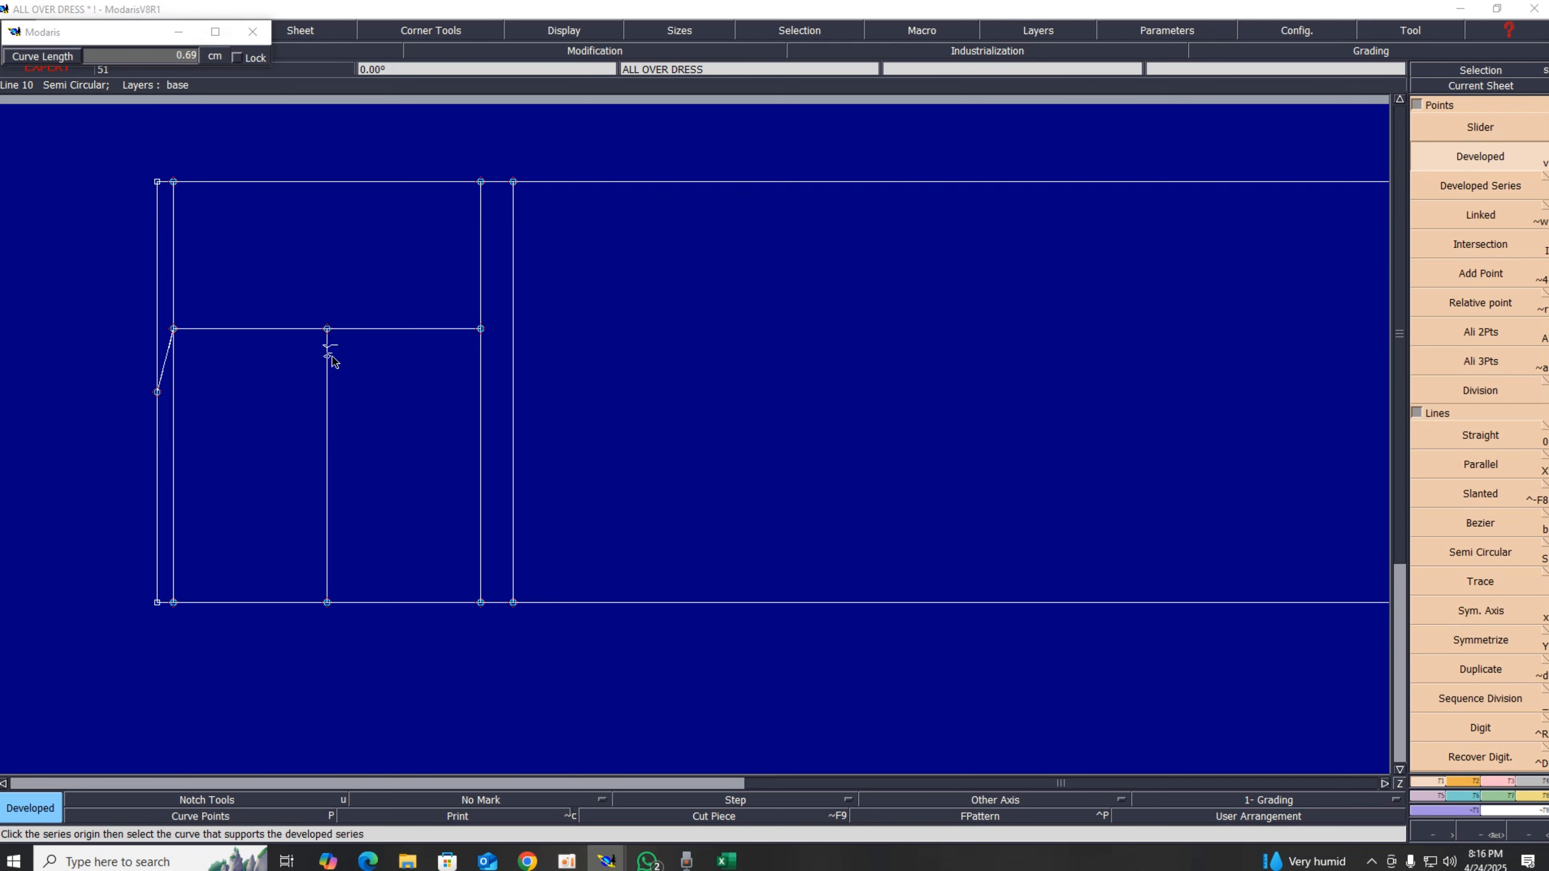
key("Return")
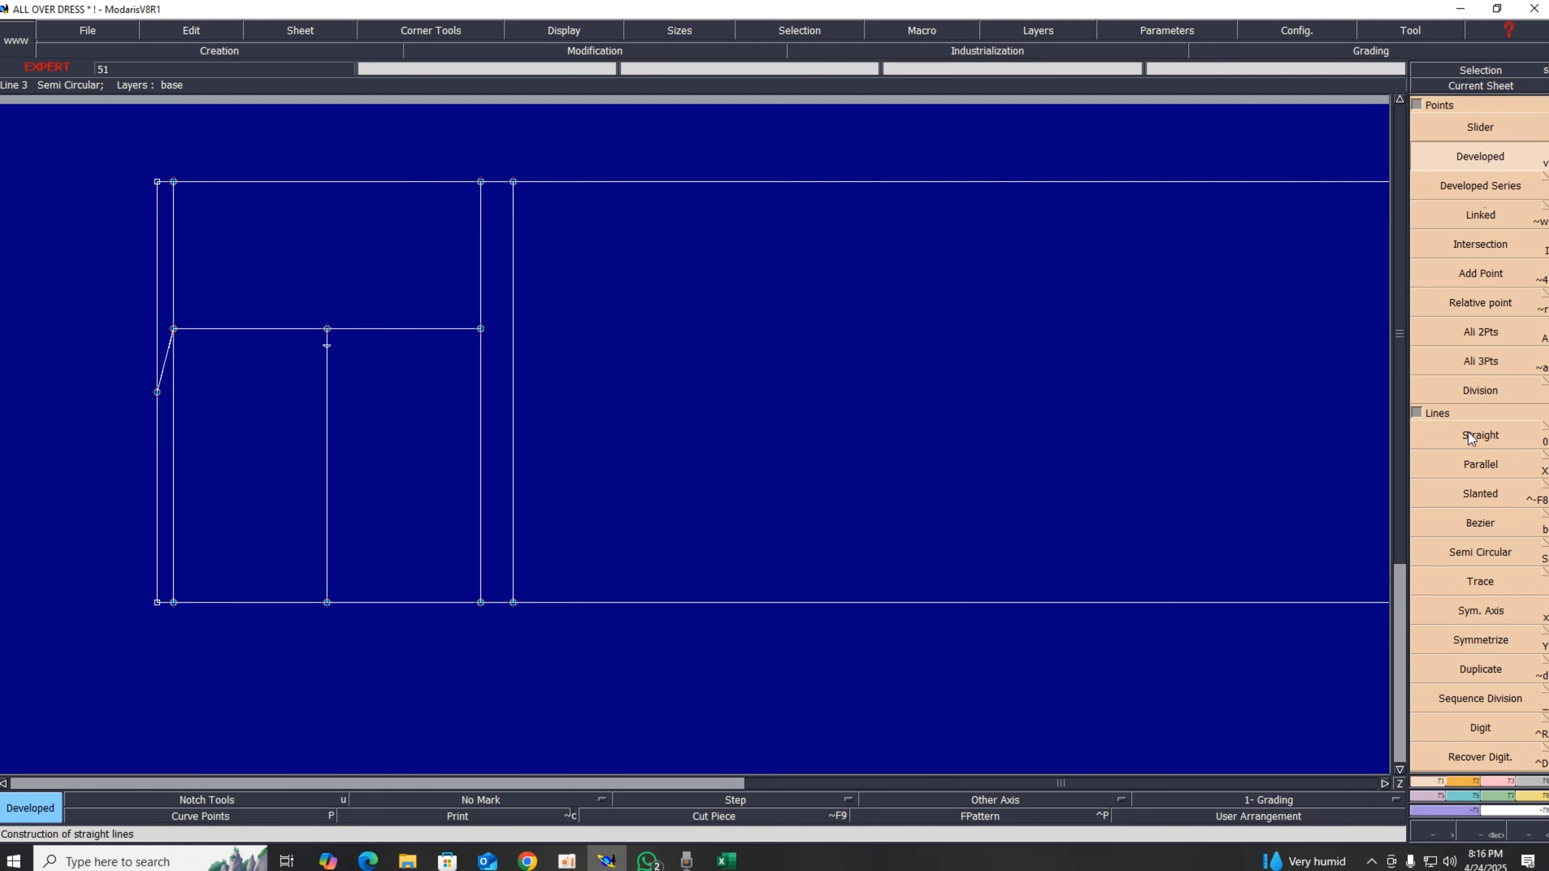
Step: Draw a Bezier curve from the neck-side chest point through the developed point to the top of the armhole line
left_click(1488, 524)
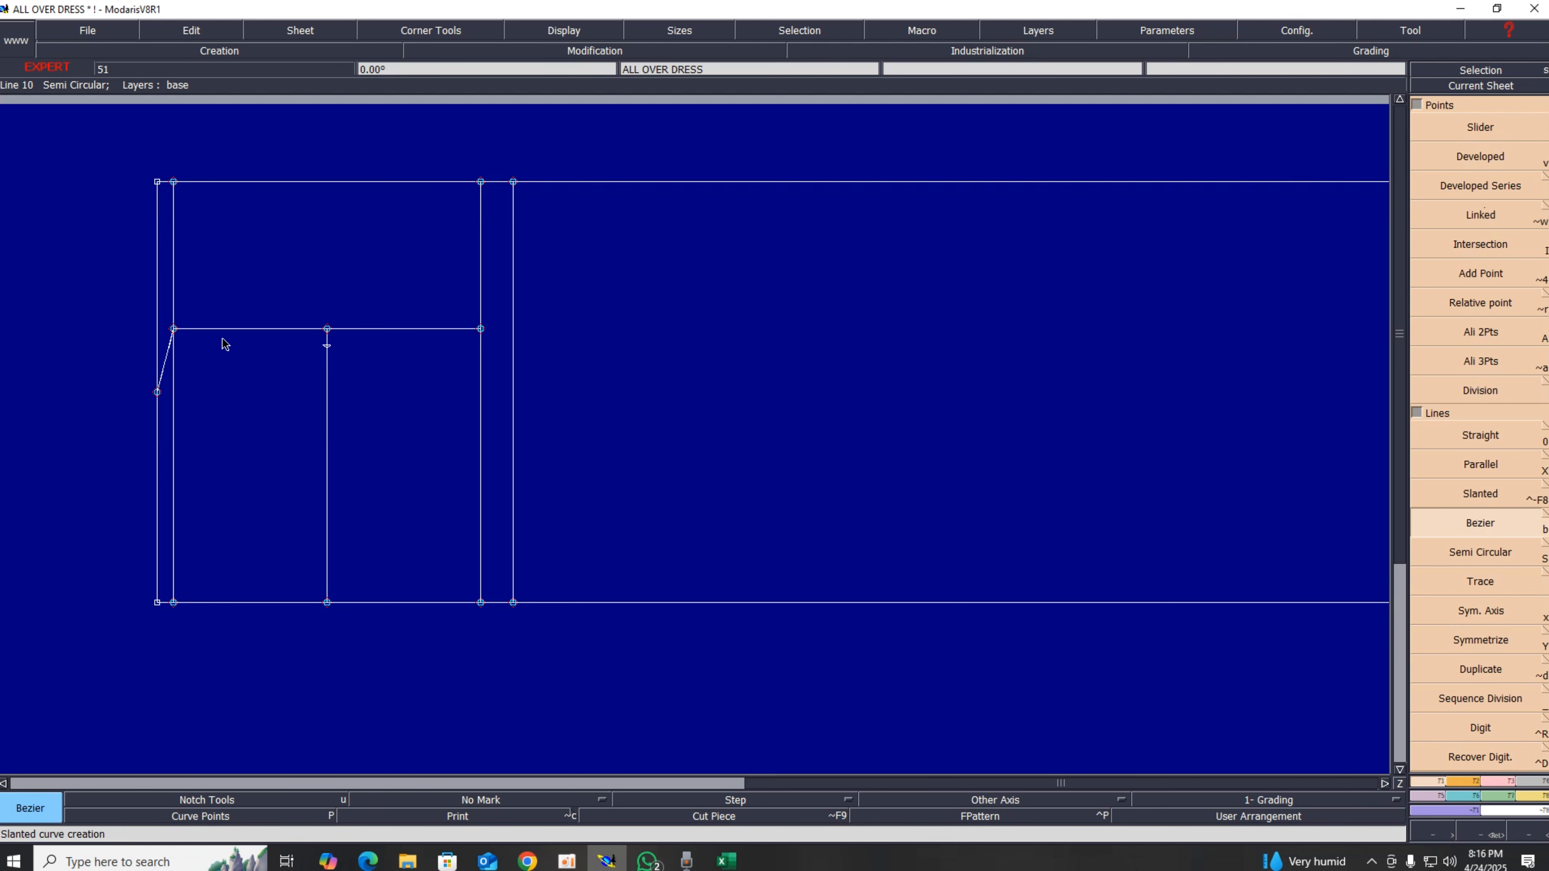
left_click(173, 329)
left_click(327, 345)
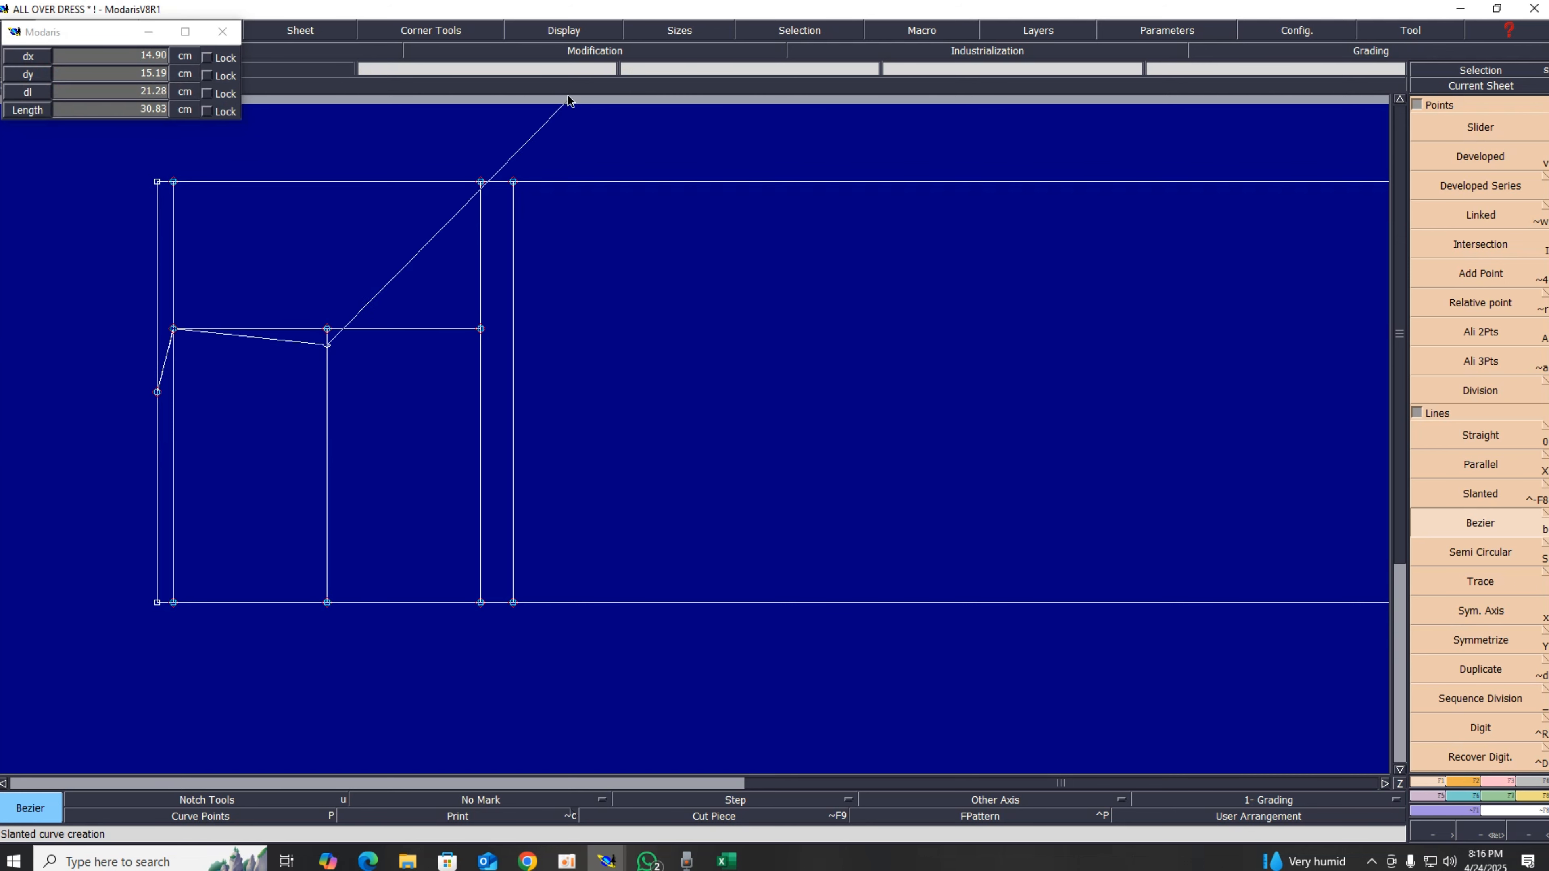
left_click(481, 181)
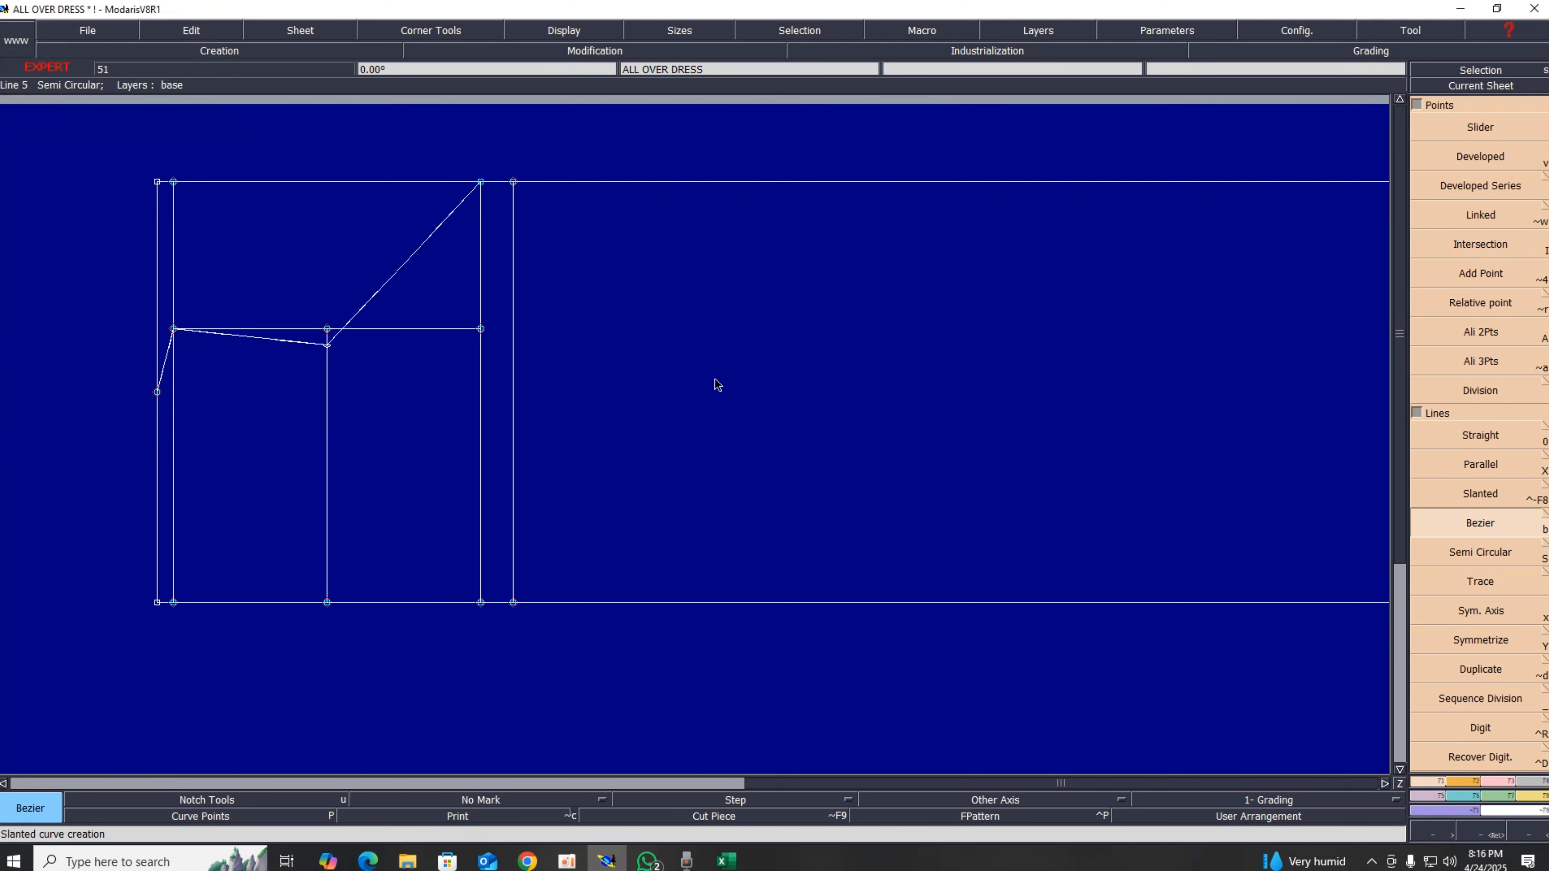
Step: Delete the horizontal chest line under the new curve
key("Delete")
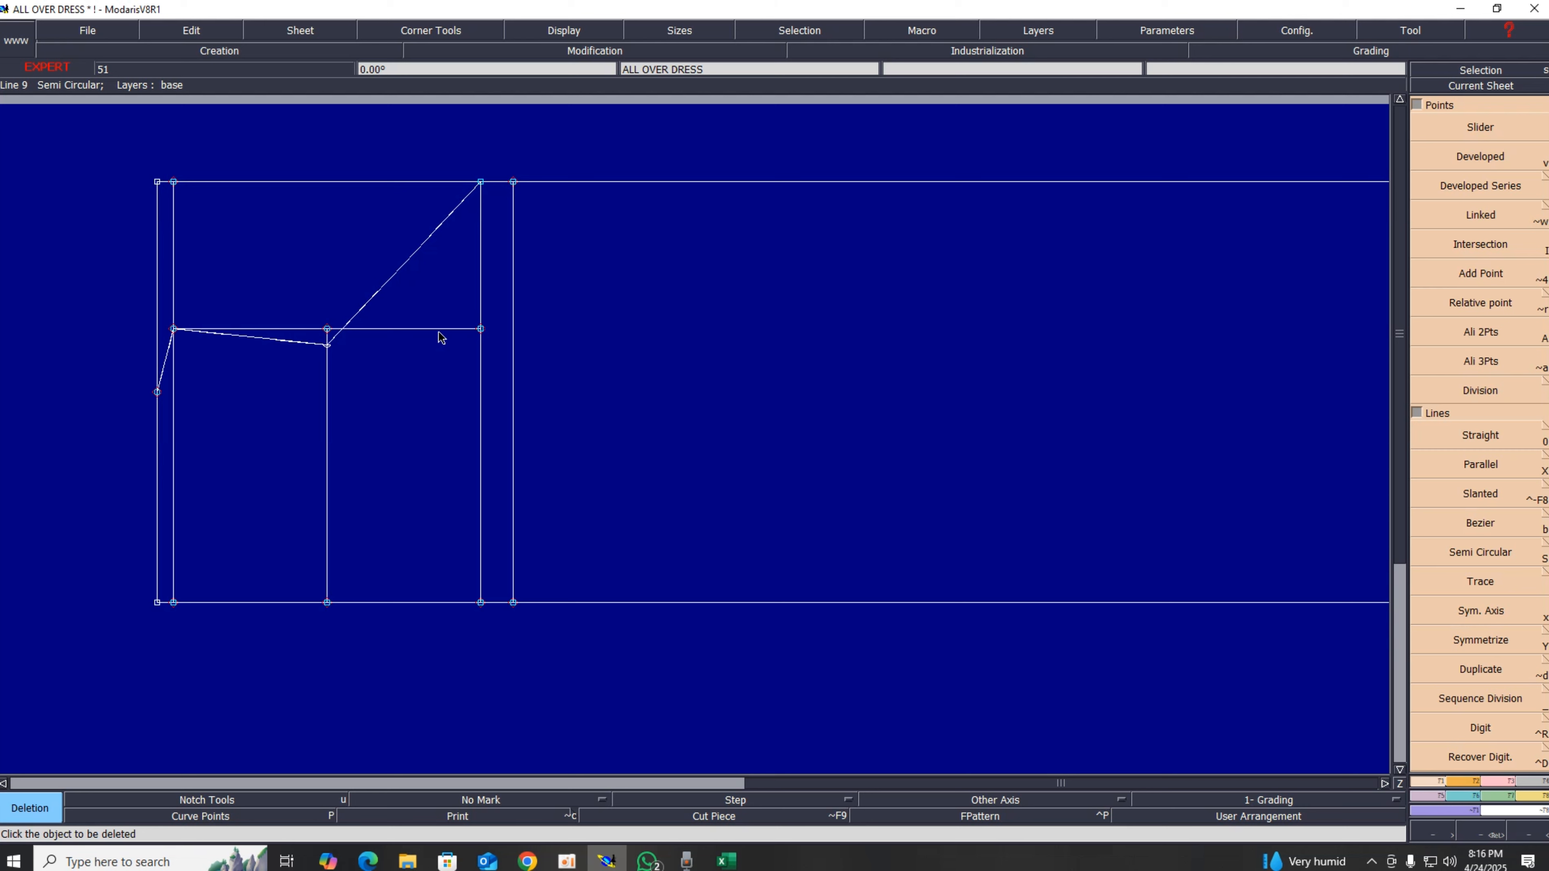
left_click(441, 334)
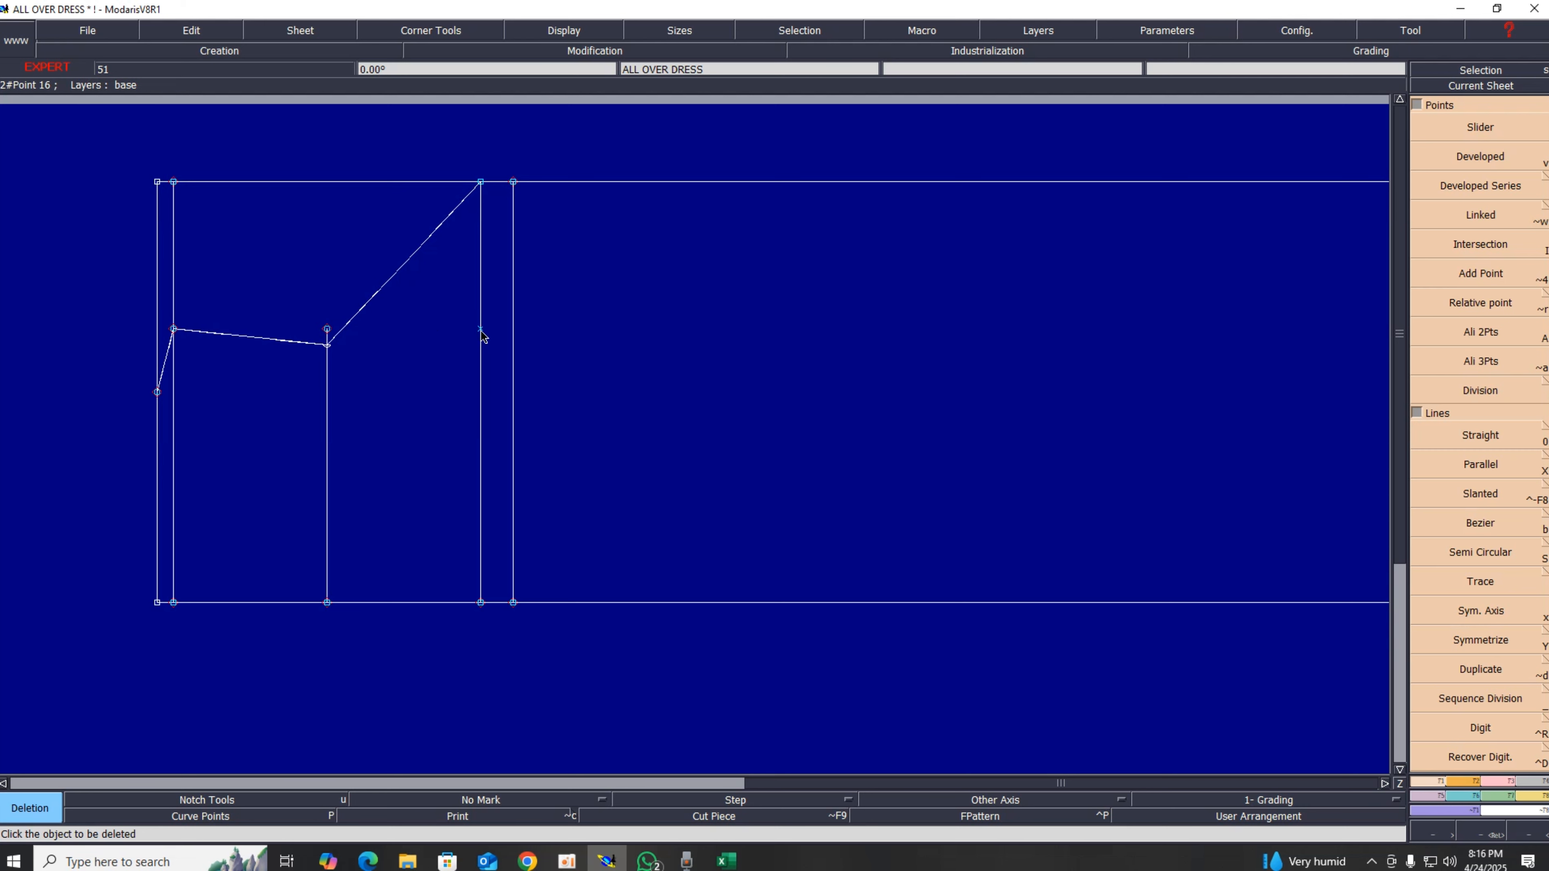
left_click(553, 31)
left_click(947, 389)
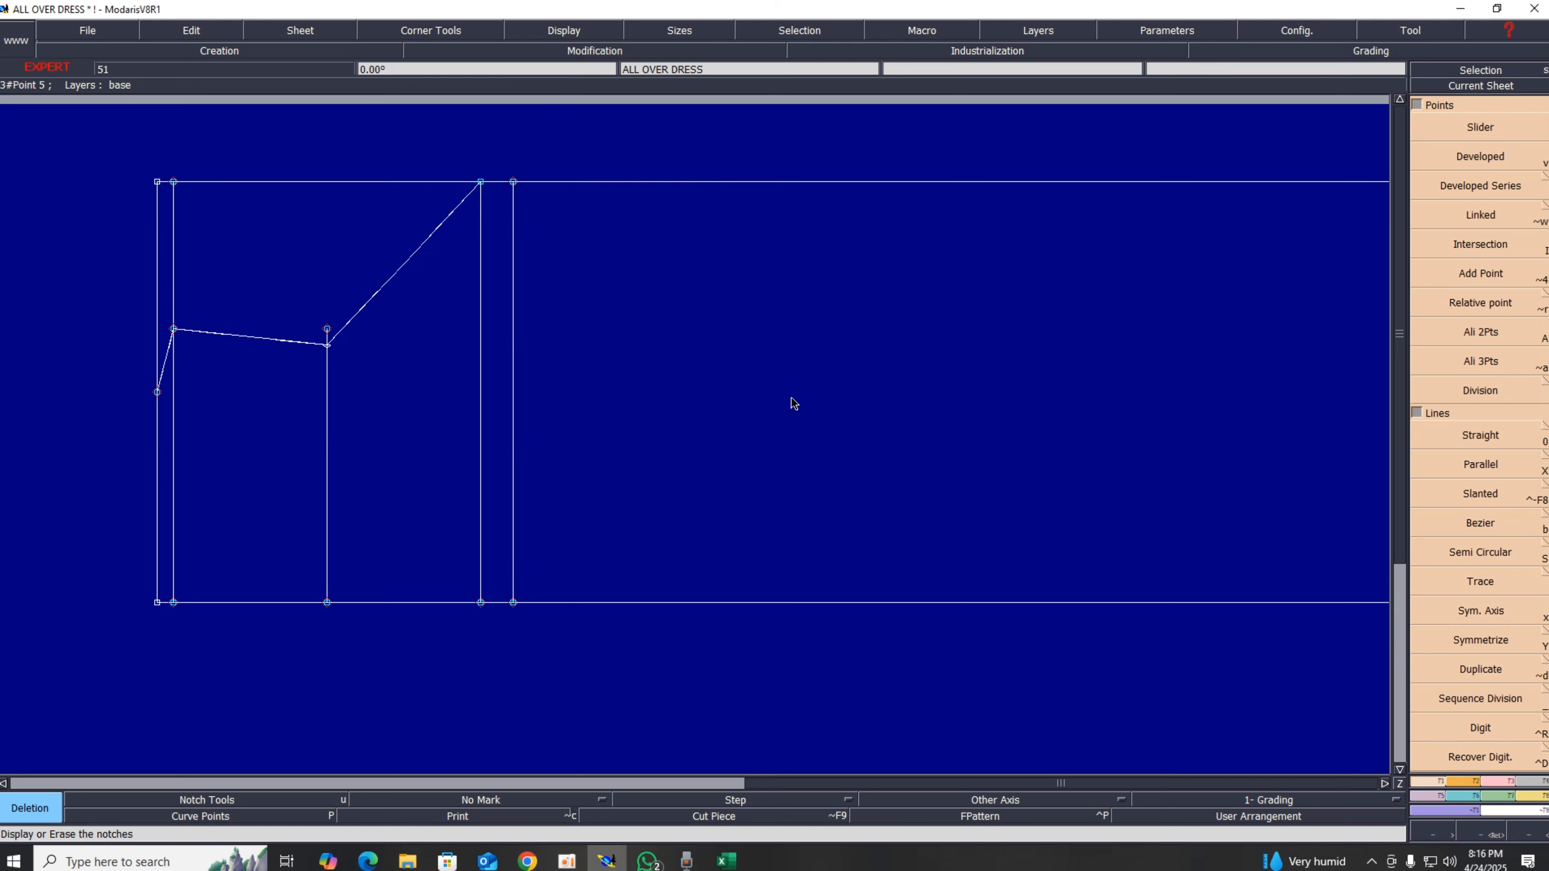
left_click(1544, 466)
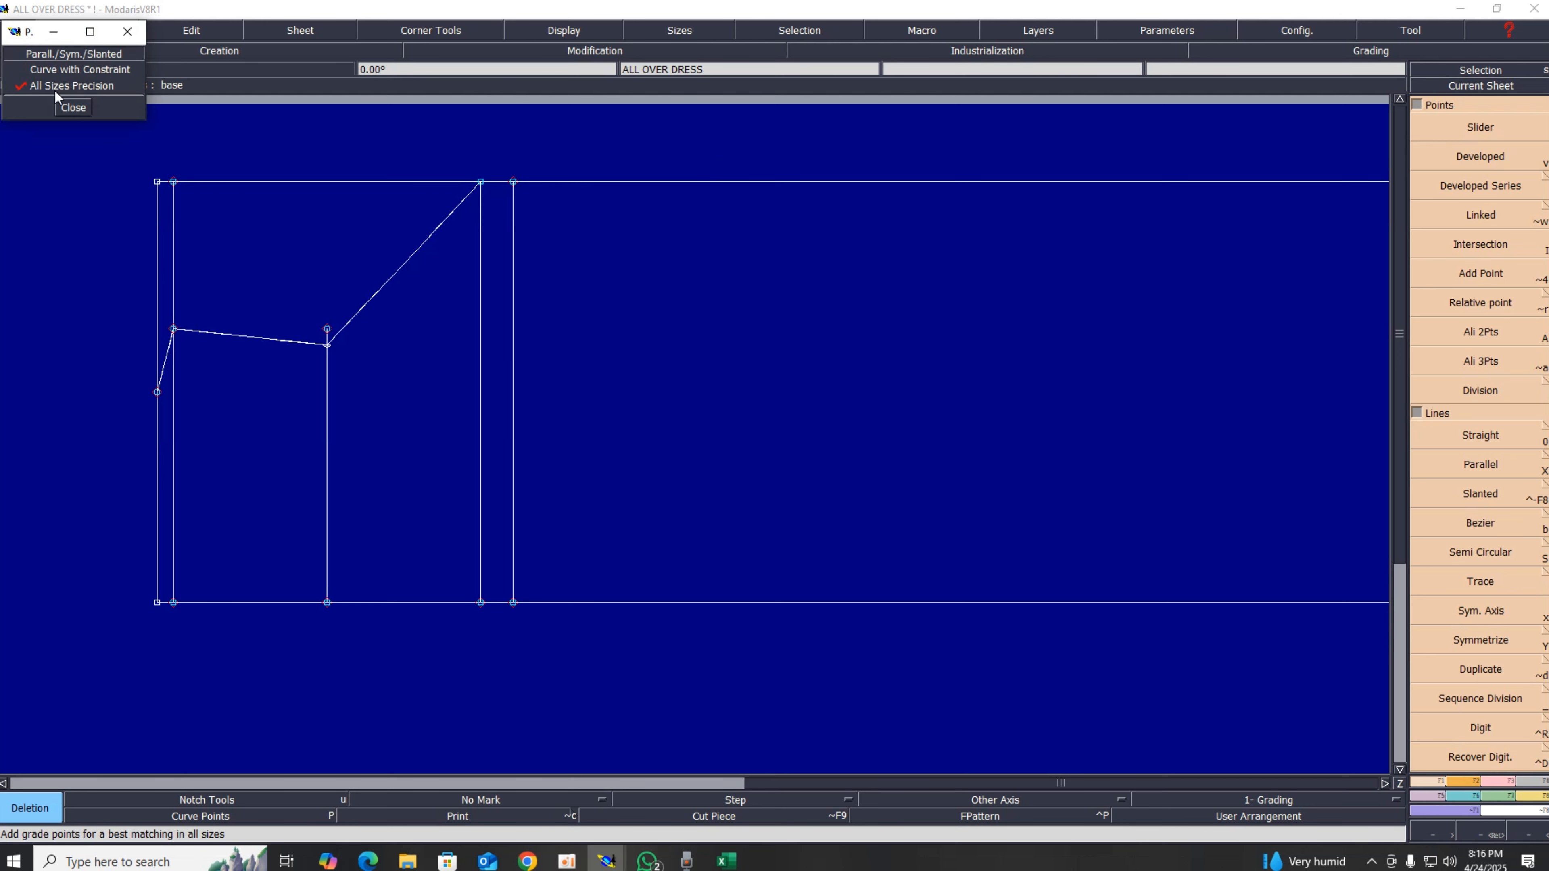
left_click(71, 108)
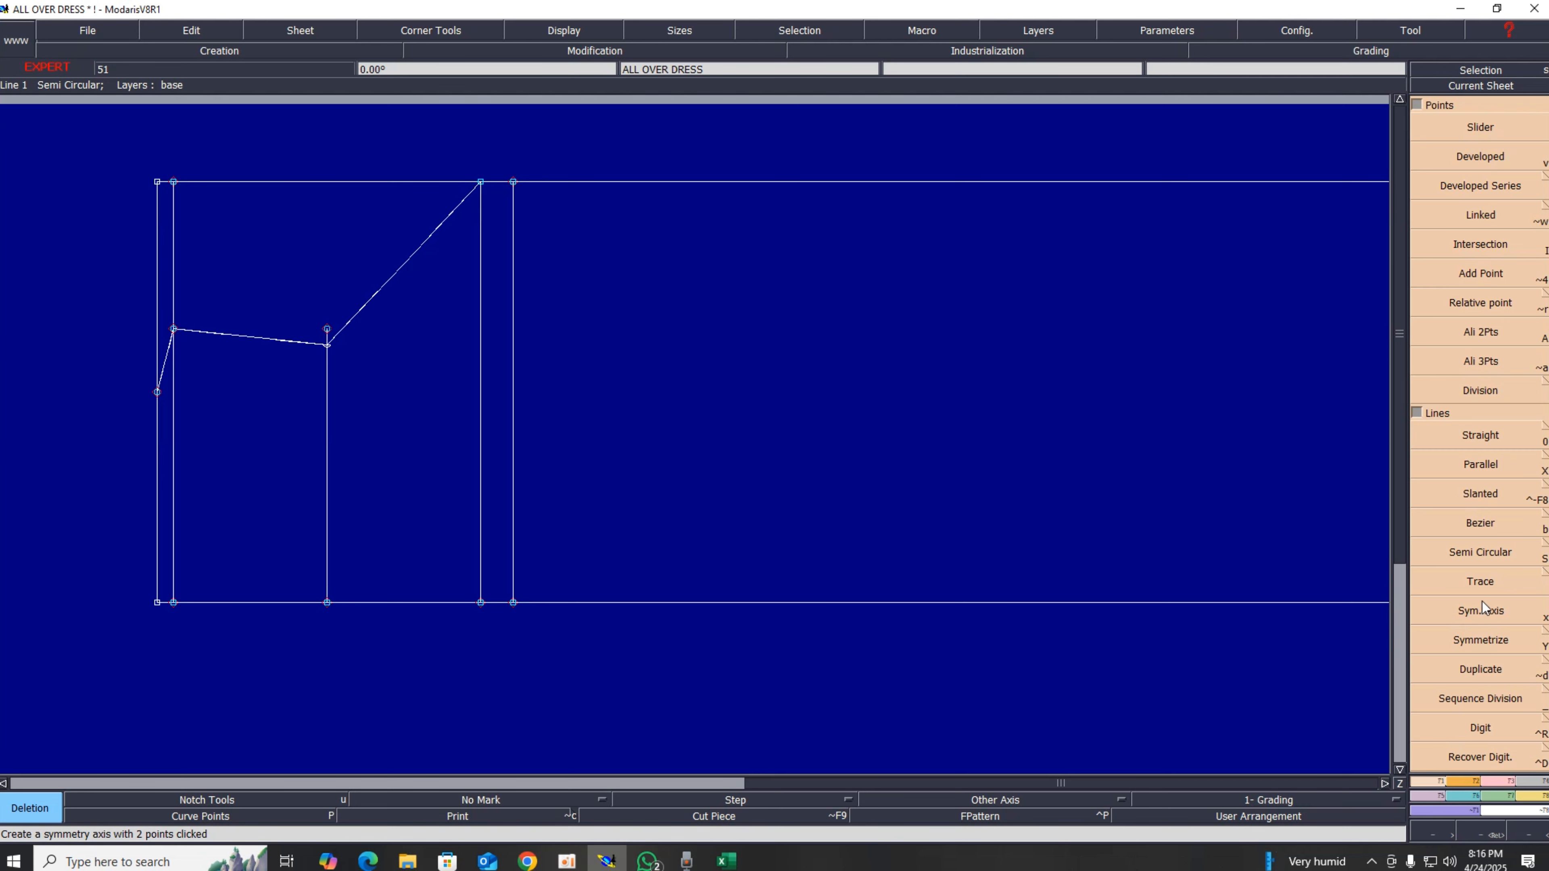
Step: Mirror the new curve with the Symmetrize command
left_click(1483, 619)
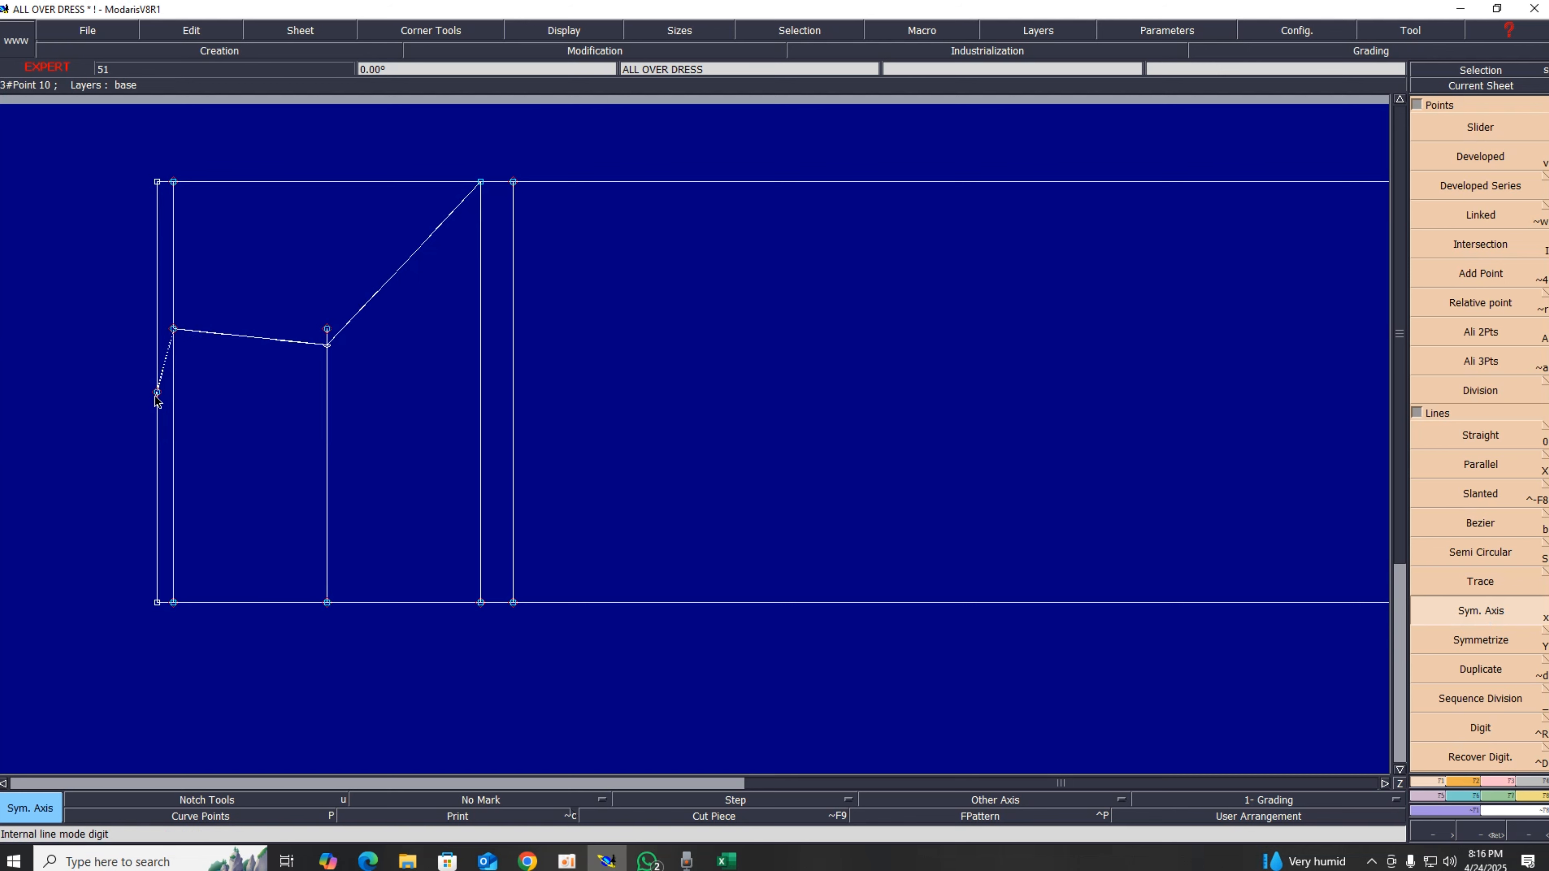
left_click(1512, 644)
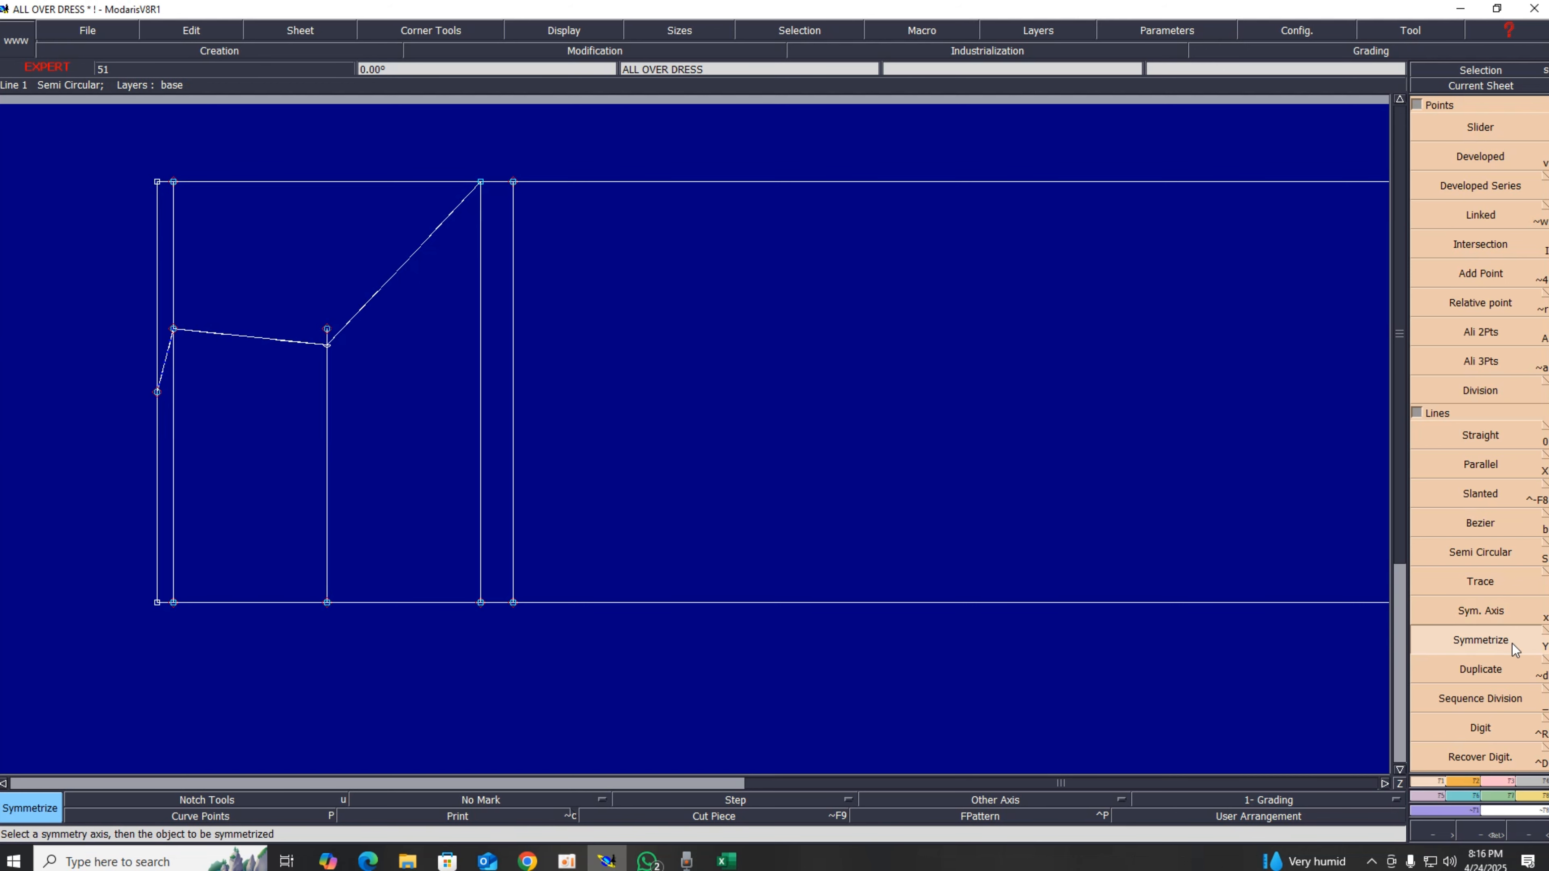
left_click(256, 334)
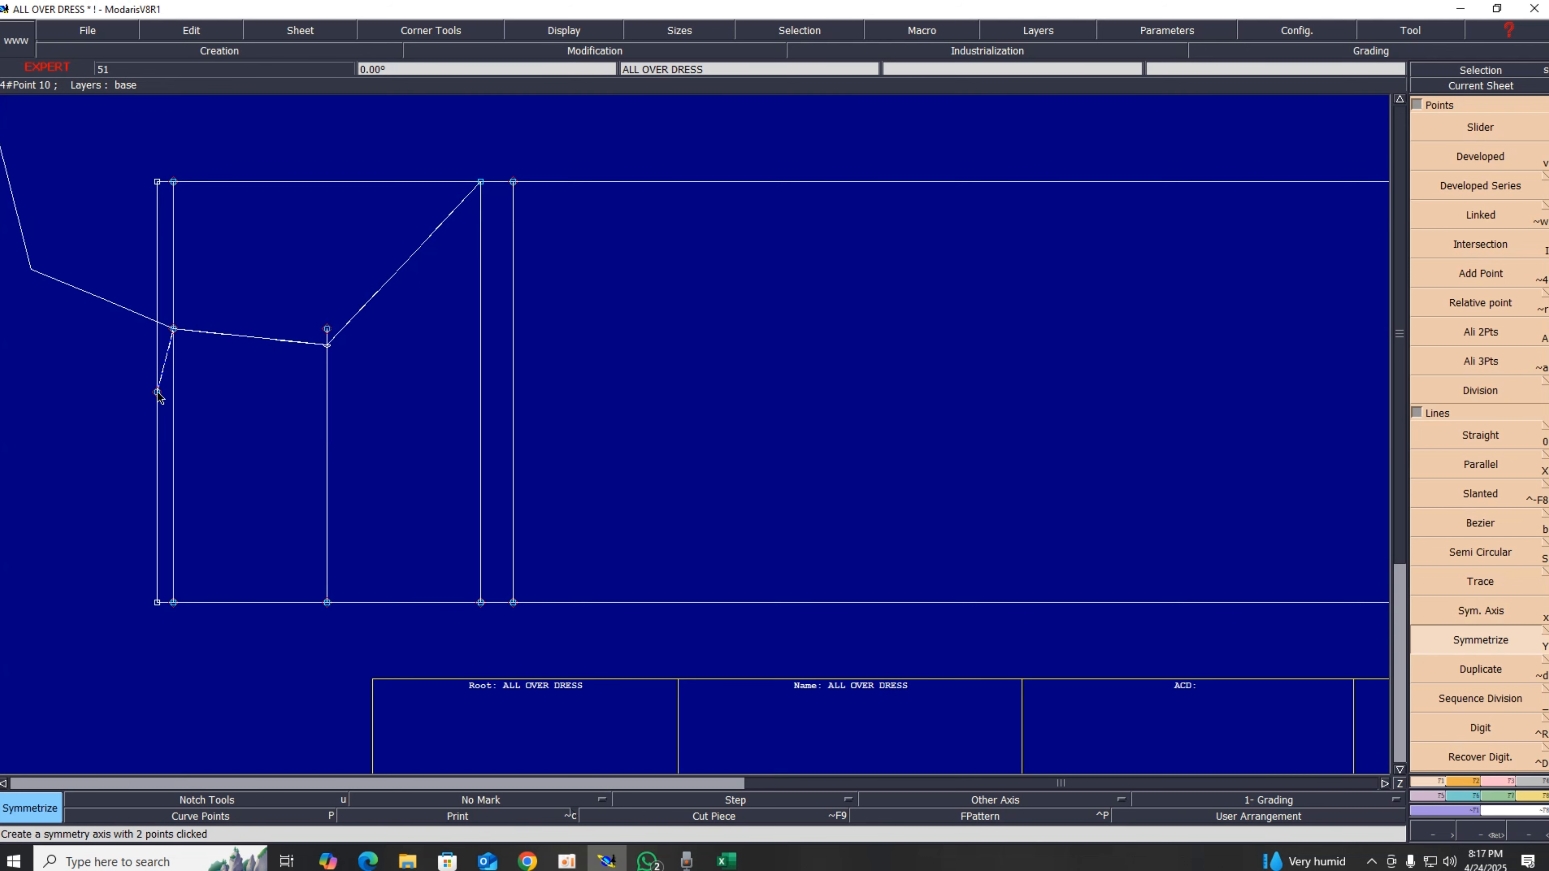
Step: Reshape the armhole curve's handles into a smooth rounded curve down to the midpoint line
scroll(157, 391, "up", 1)
scroll(157, 391, "down", 5)
scroll(95, 304, "up", 3)
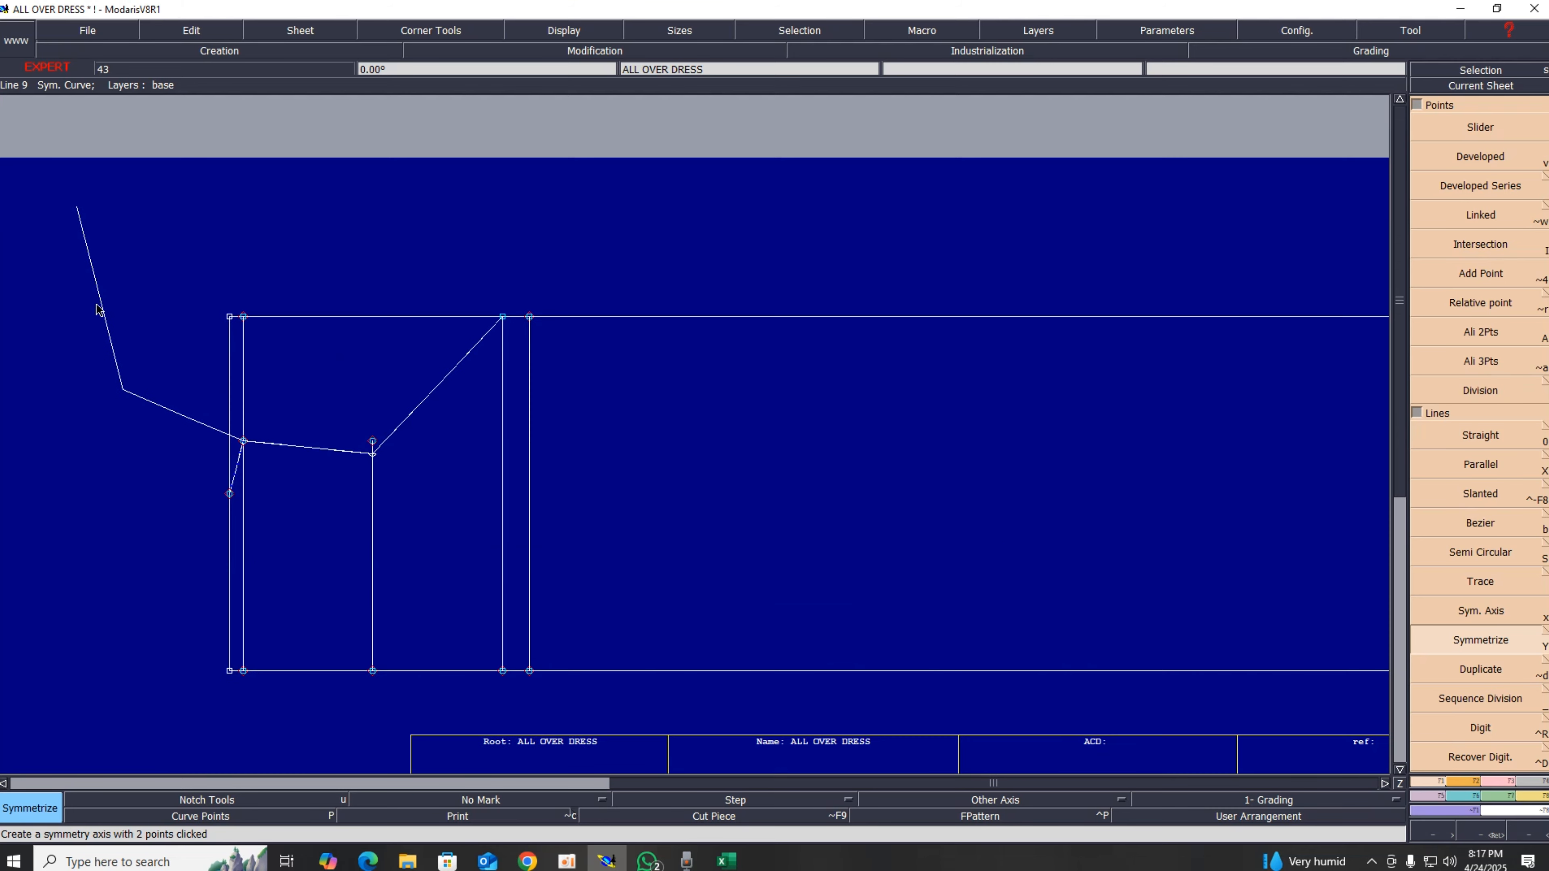
left_click(554, 38)
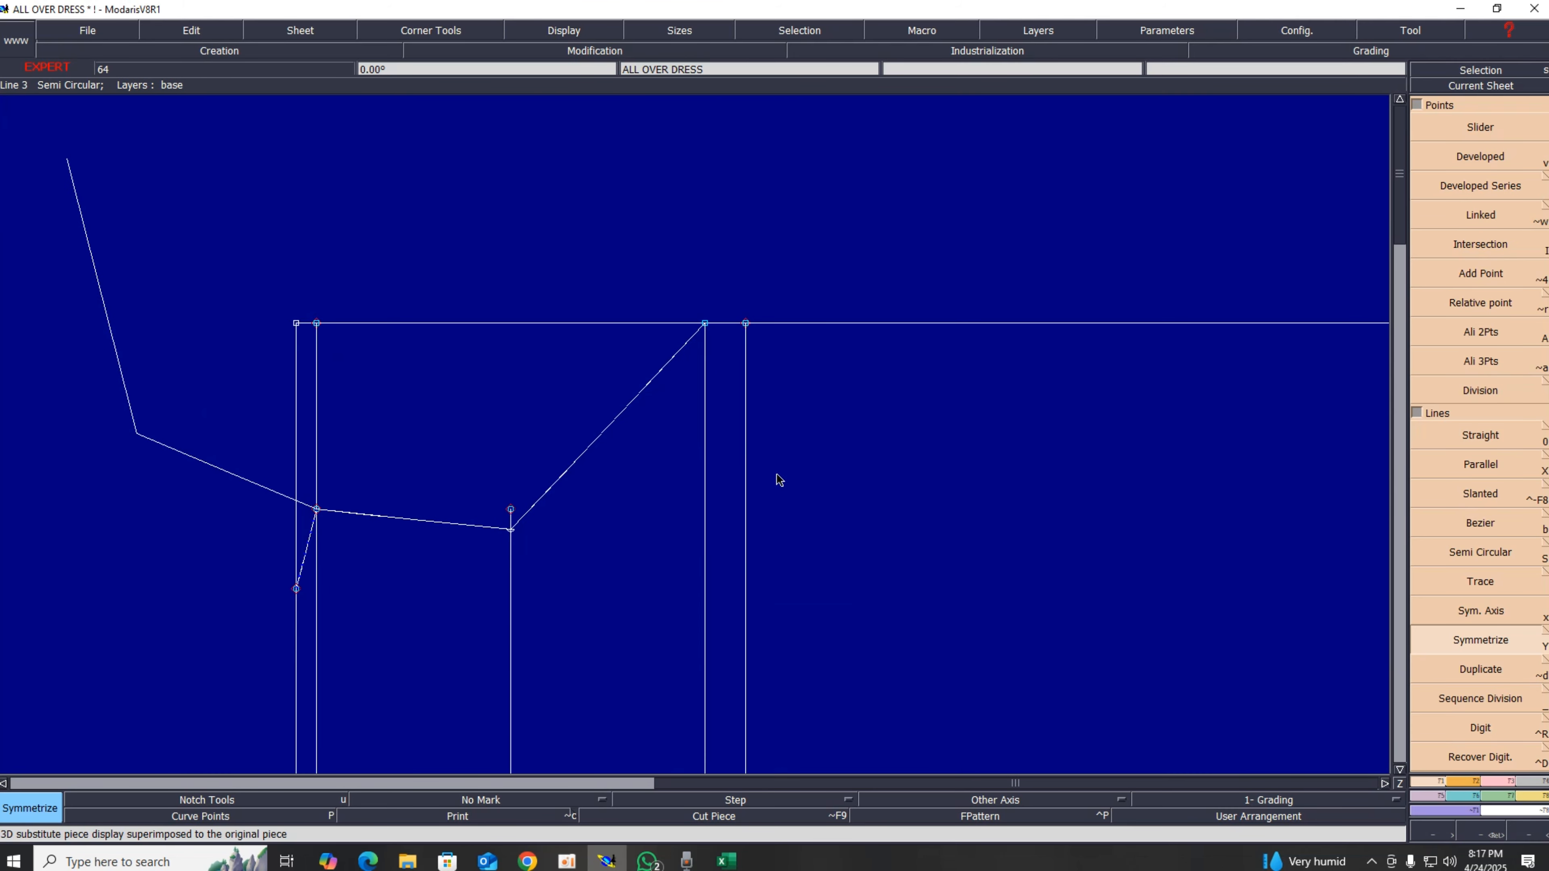
left_click(1503, 783)
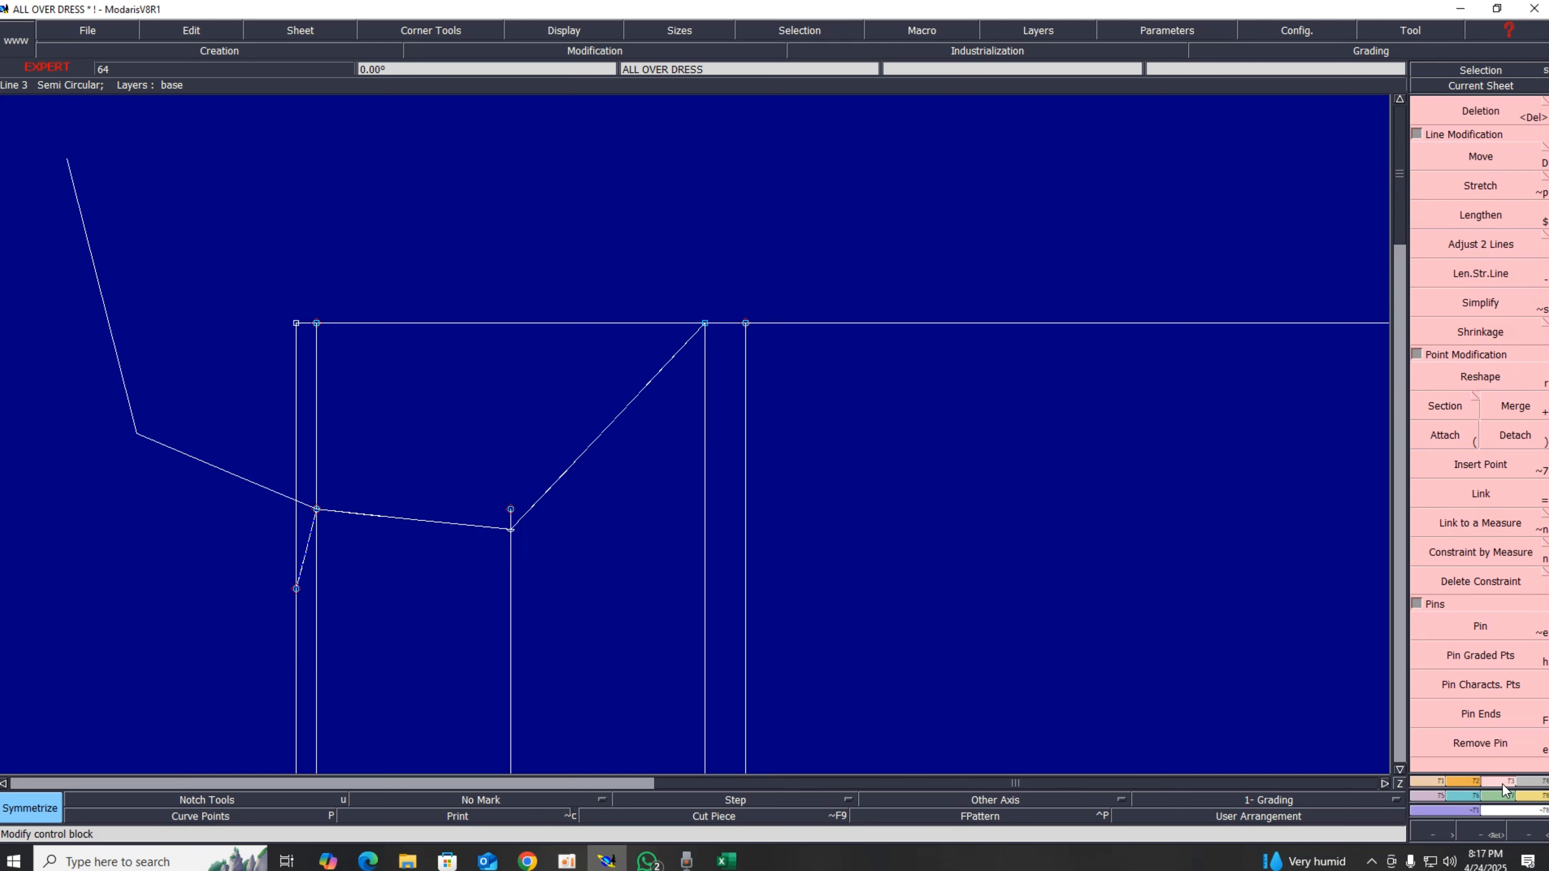
left_click(1485, 385)
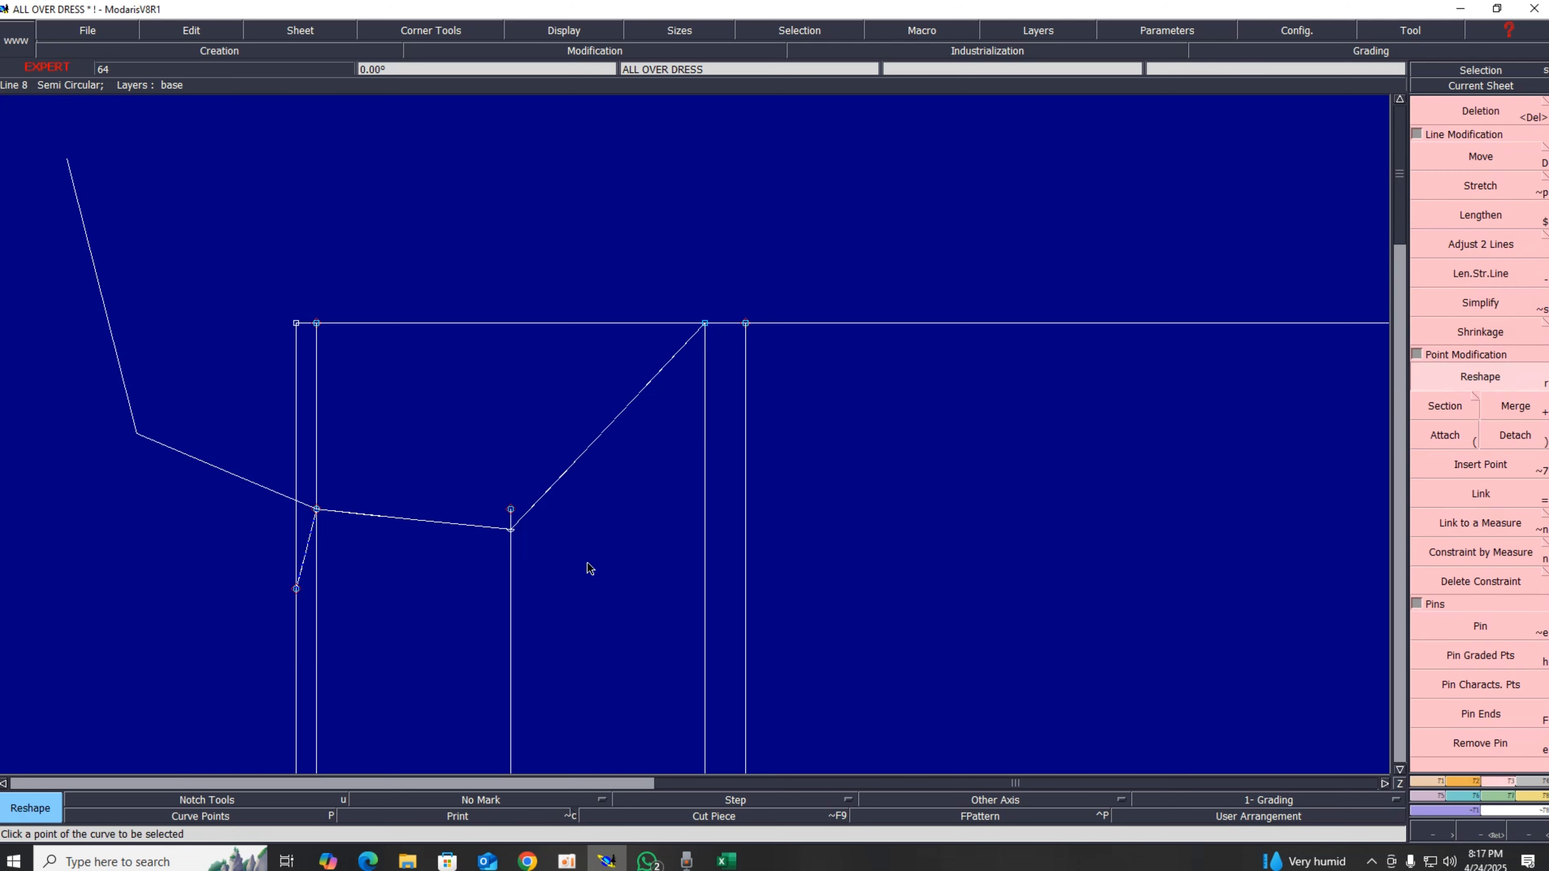
left_click(536, 501)
left_click(637, 541)
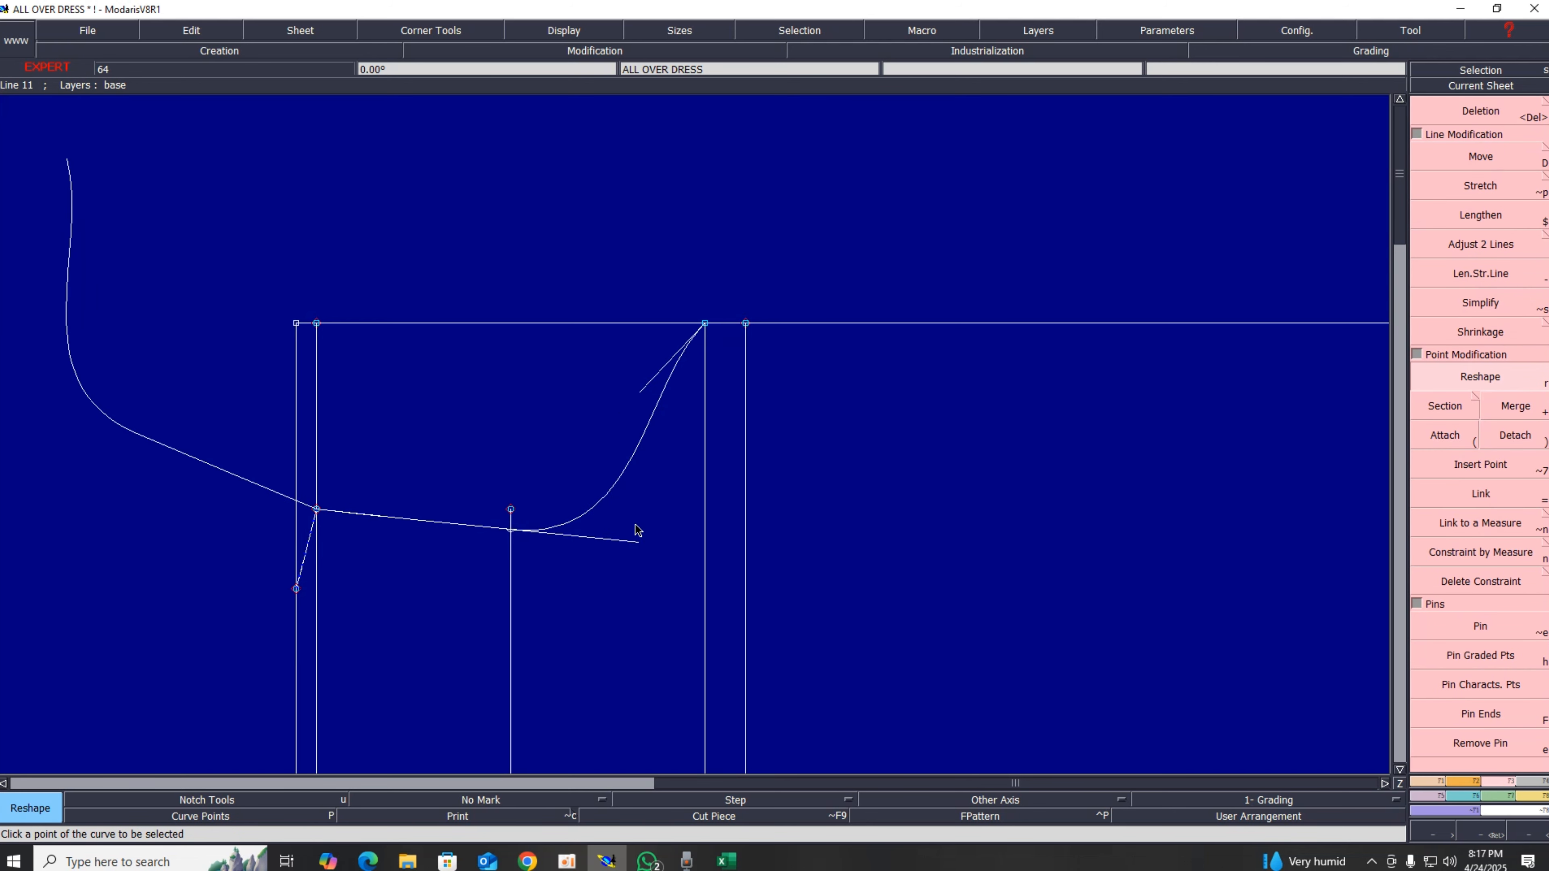
left_click(662, 385)
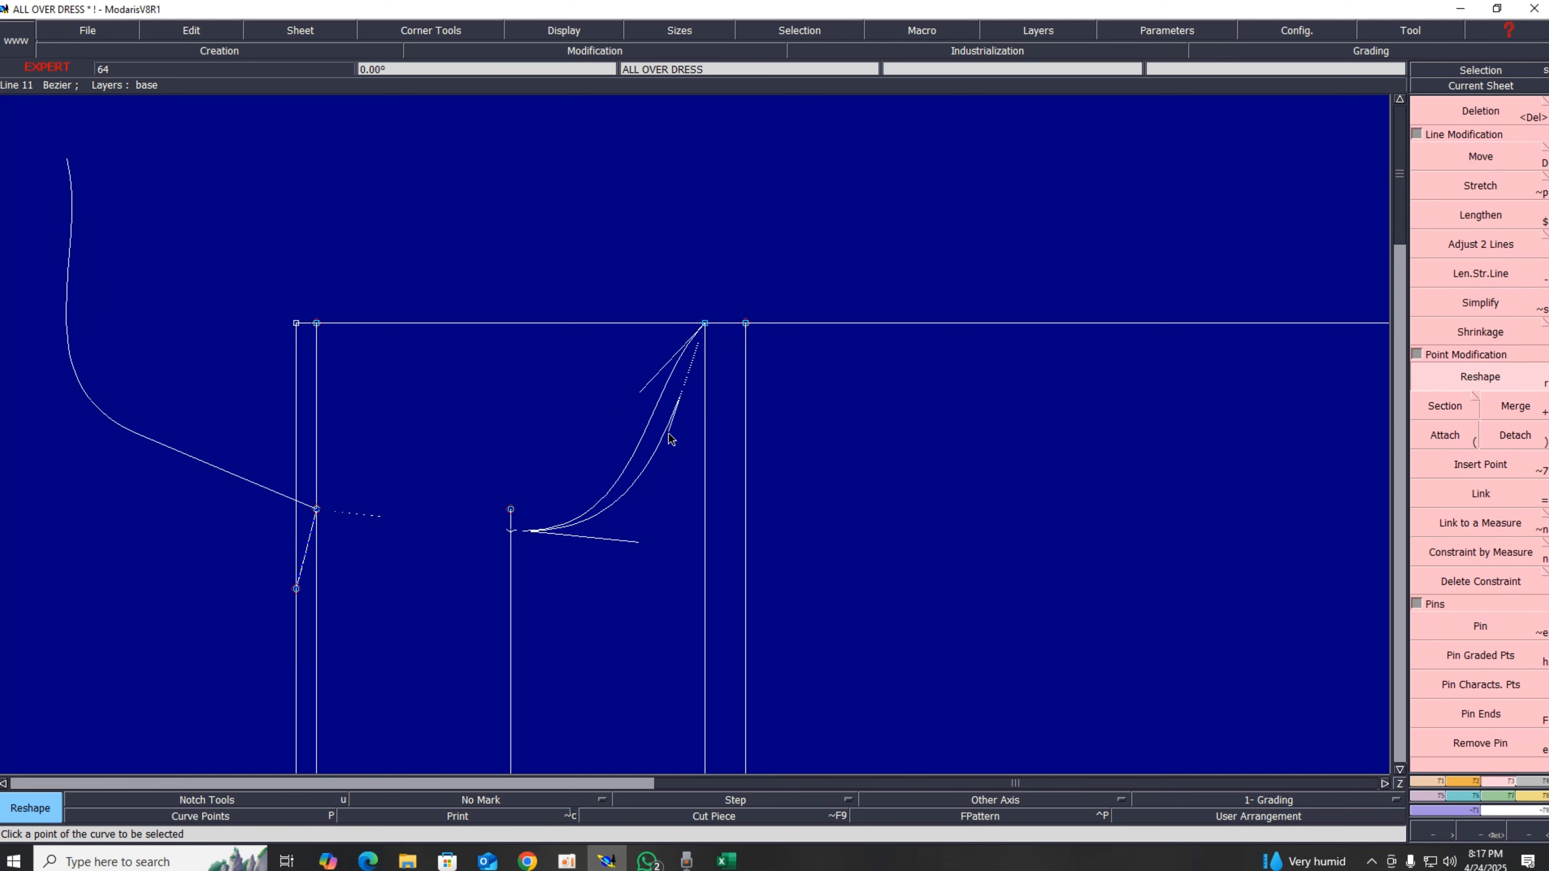
left_click(695, 527)
left_click(634, 548)
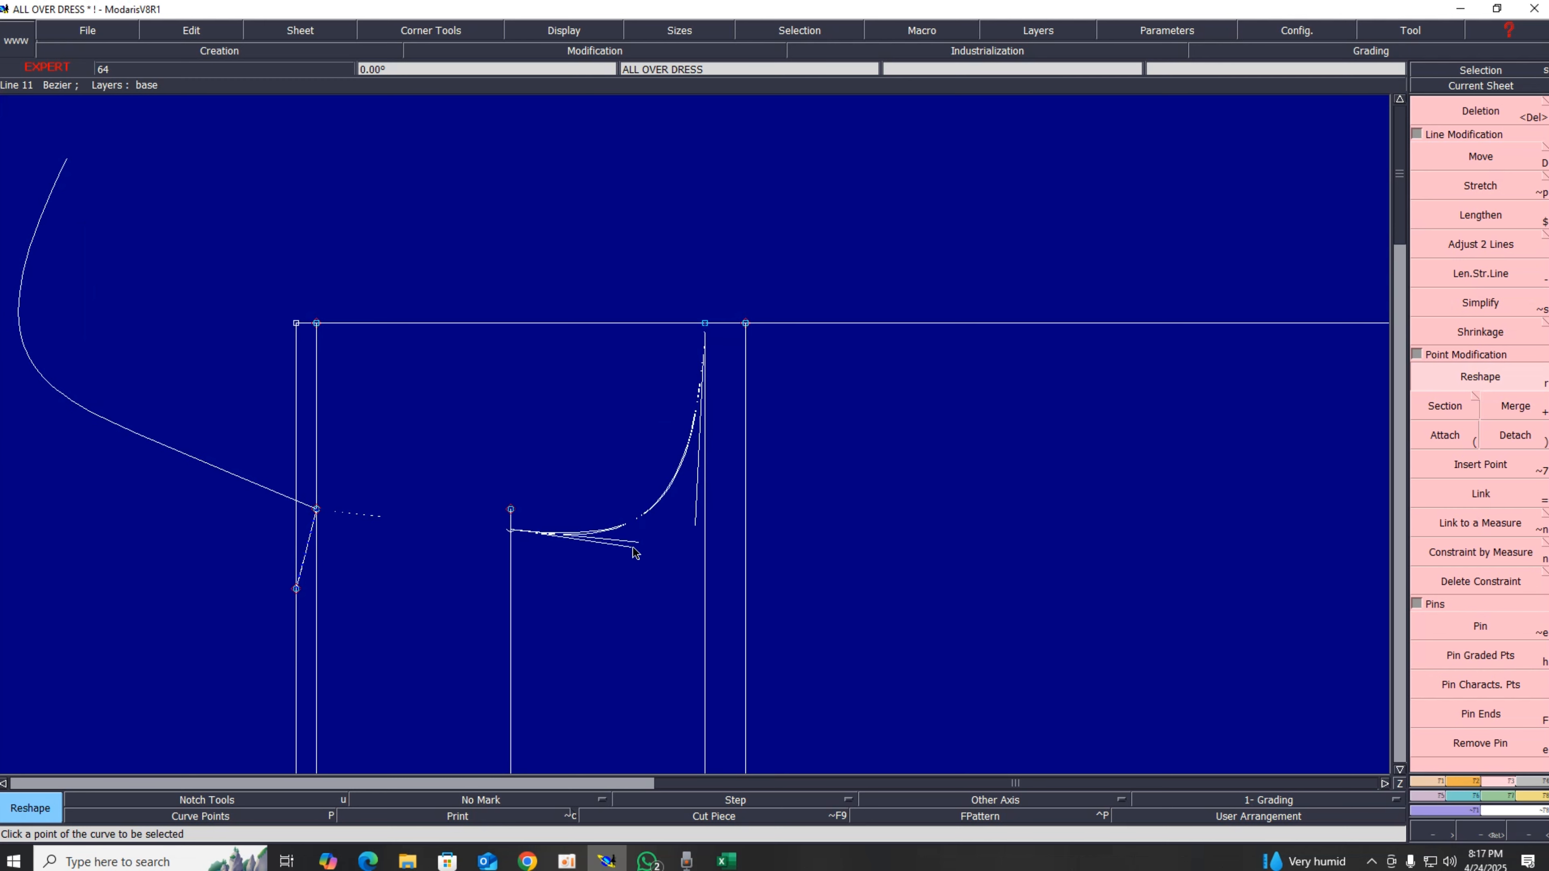
left_click(580, 537)
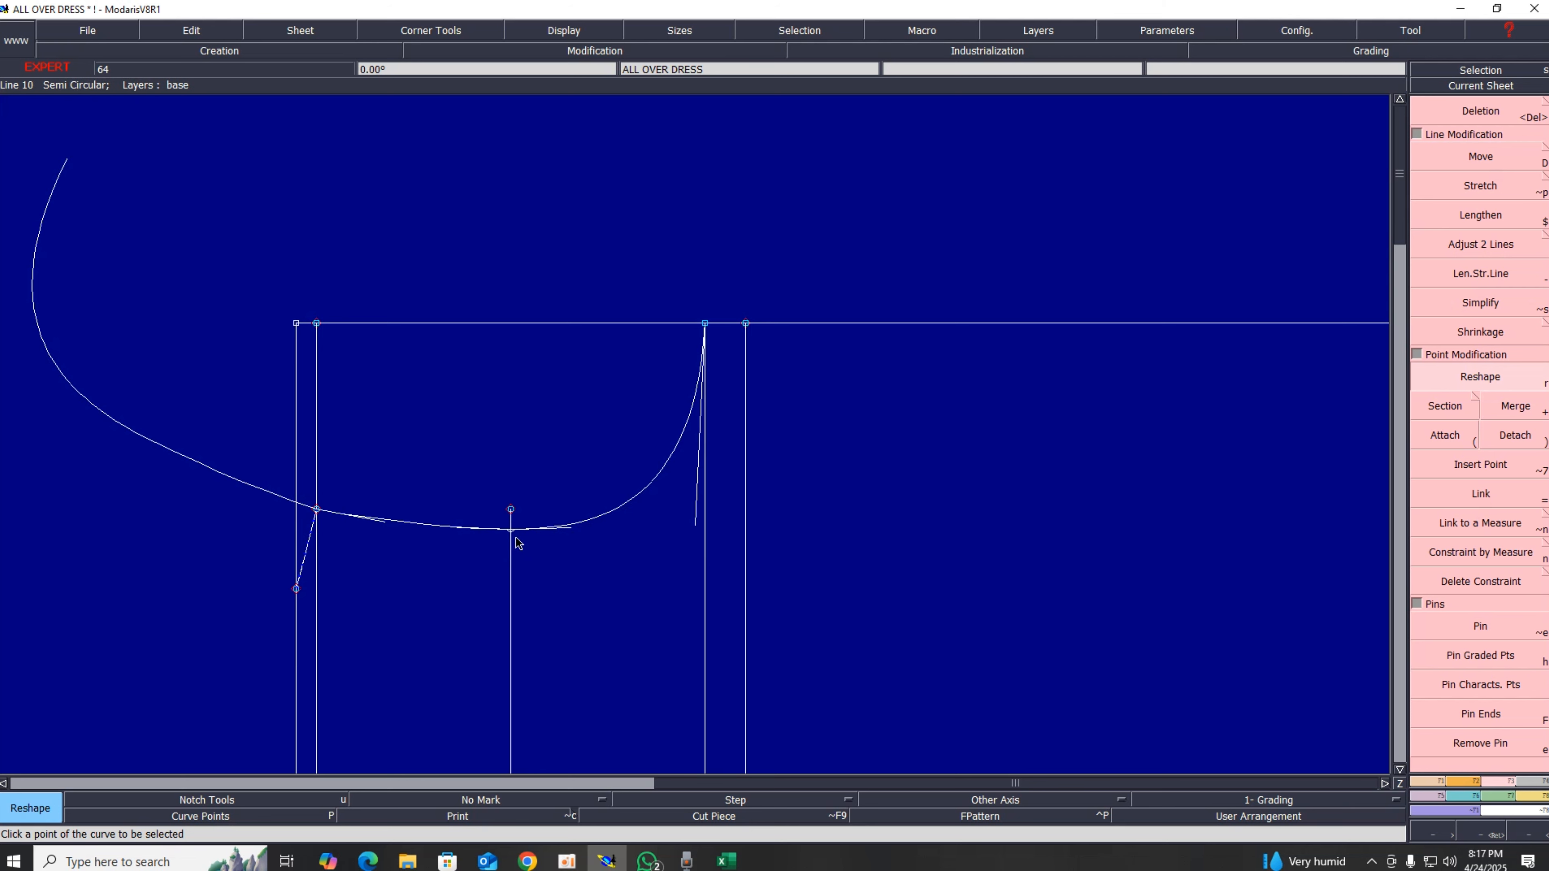
Step: Reshape the curve point at the midpoint vertical line, nudging it slightly downward
left_click(1477, 376)
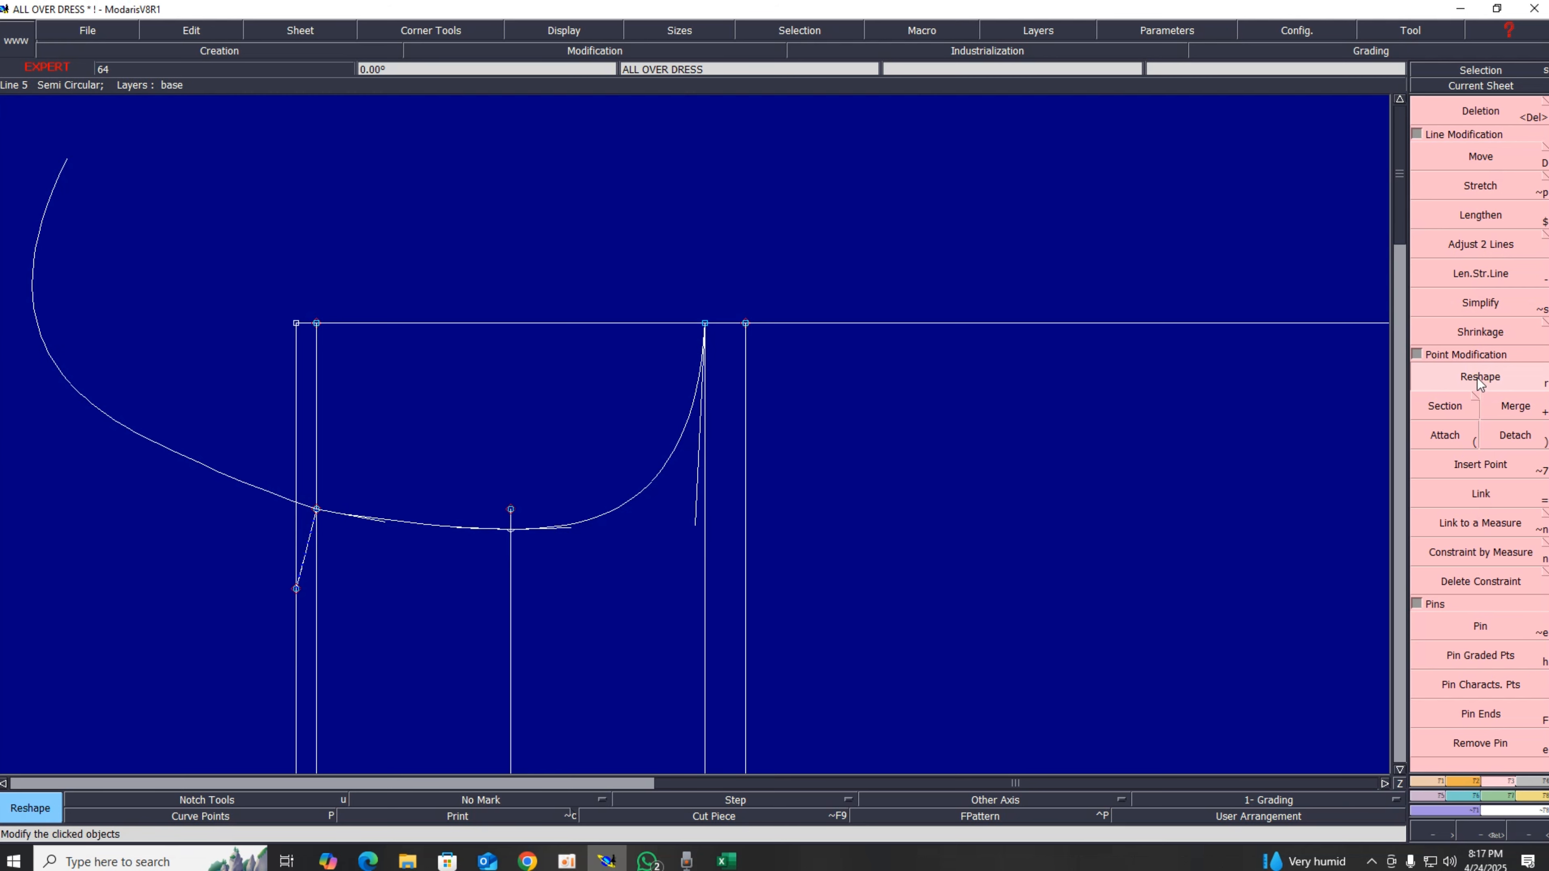
left_click(505, 532)
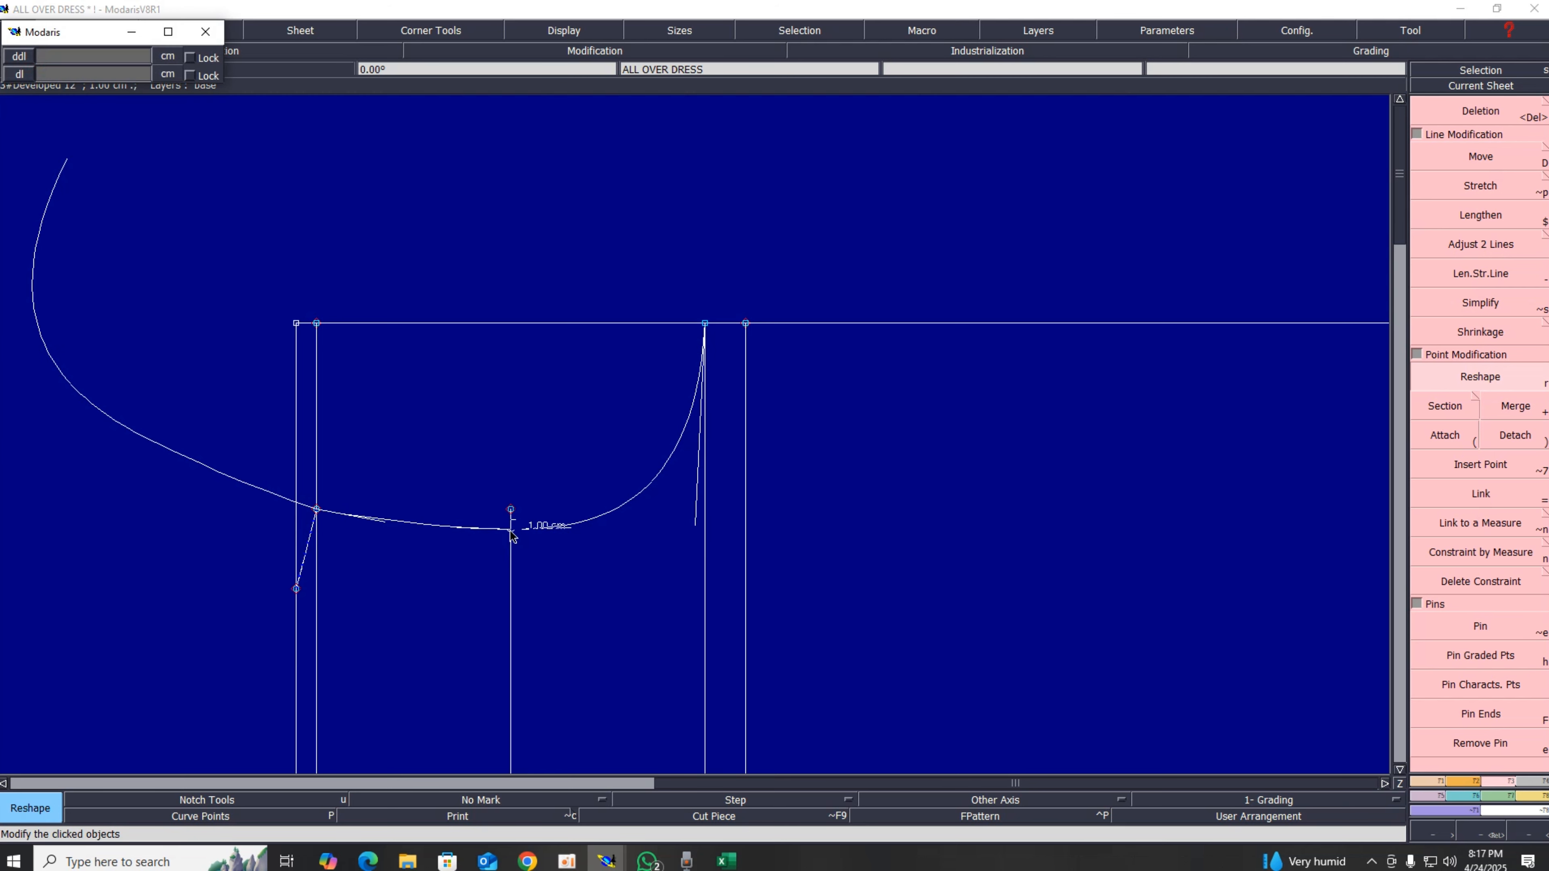
left_click(509, 536)
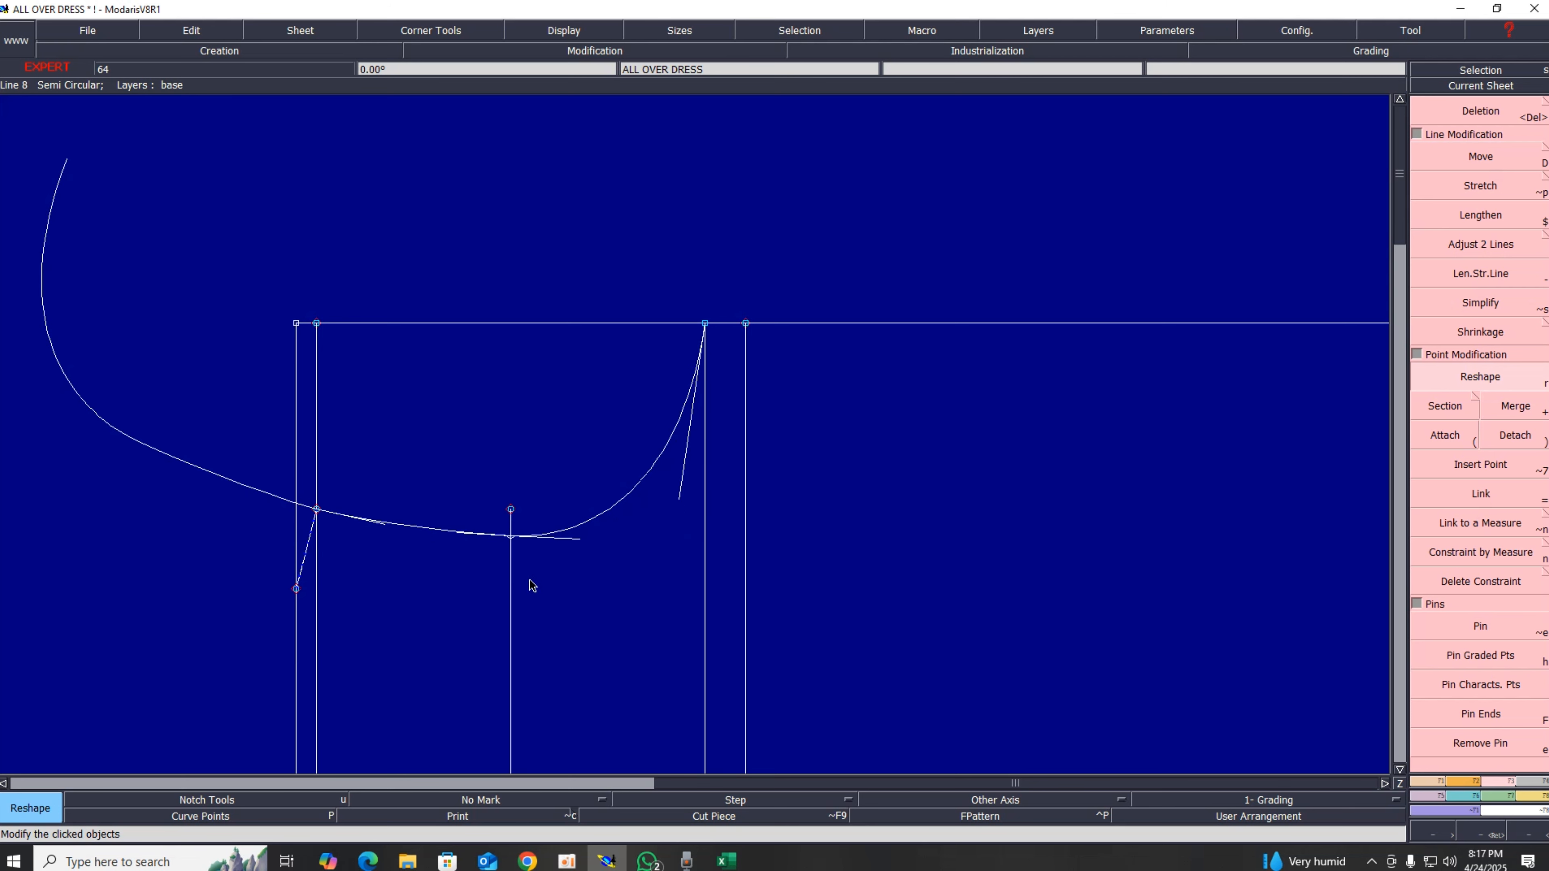
left_click(510, 538)
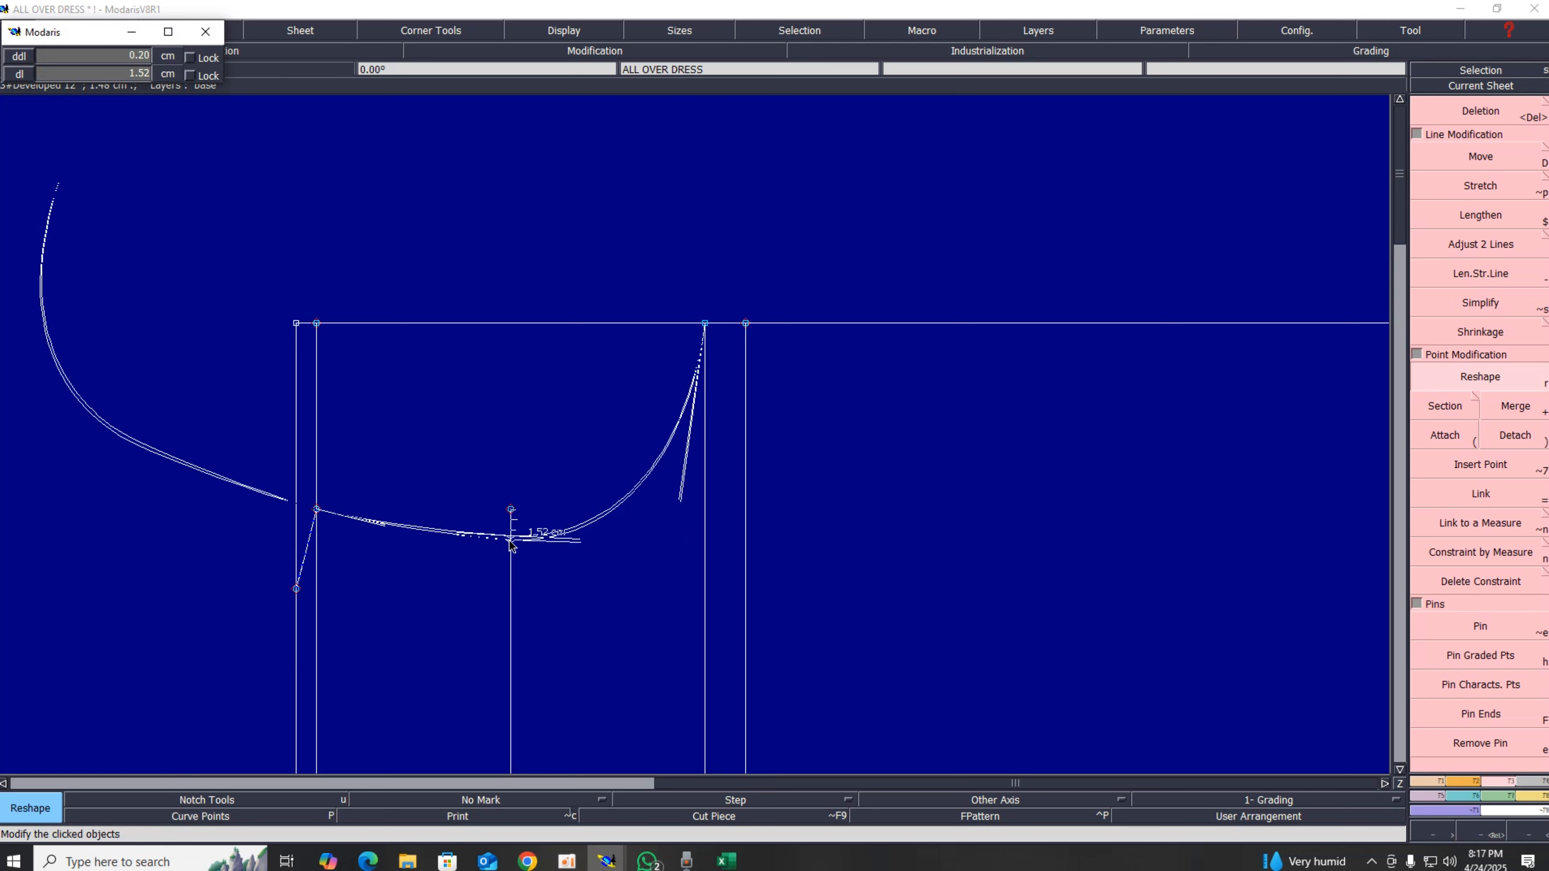
left_click(511, 541)
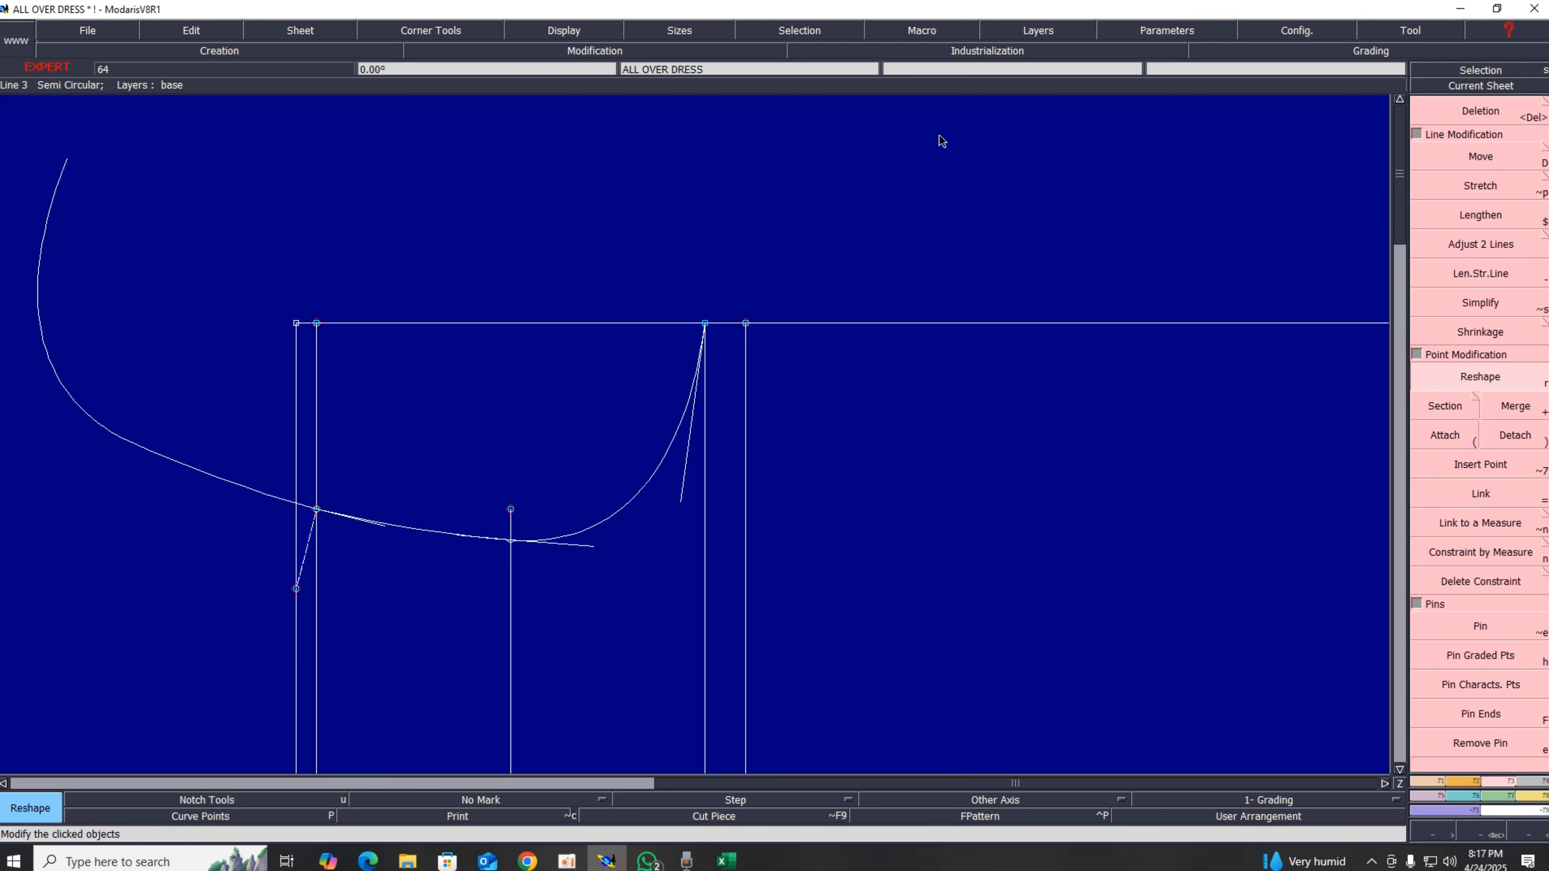
Step: Hide the handles and insert a point on the curve where it crosses the midpoint vertical line
left_click(556, 32)
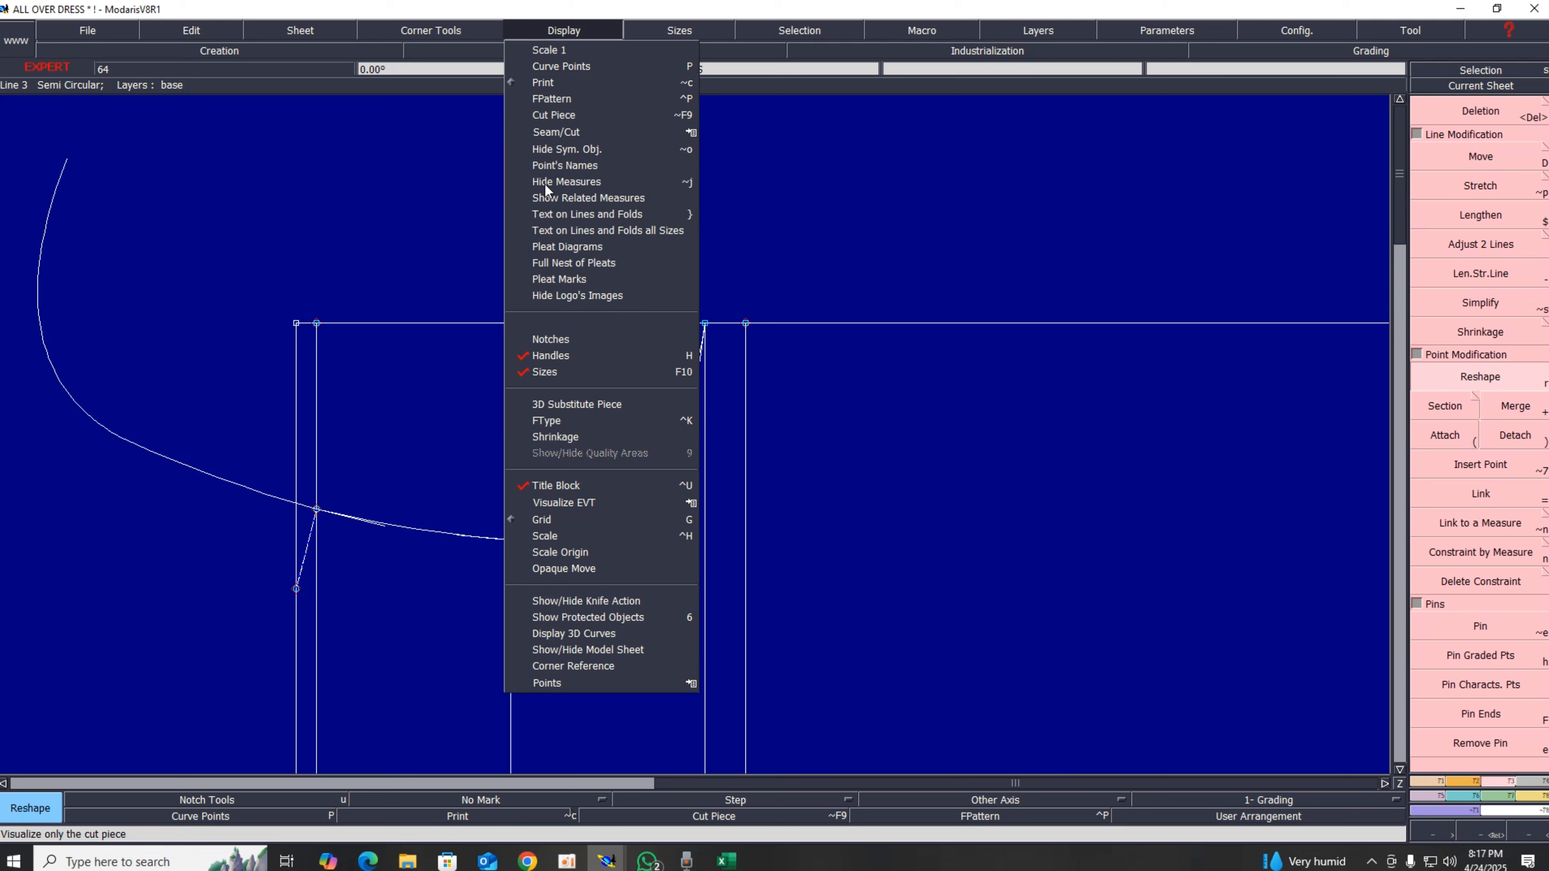
left_click(560, 356)
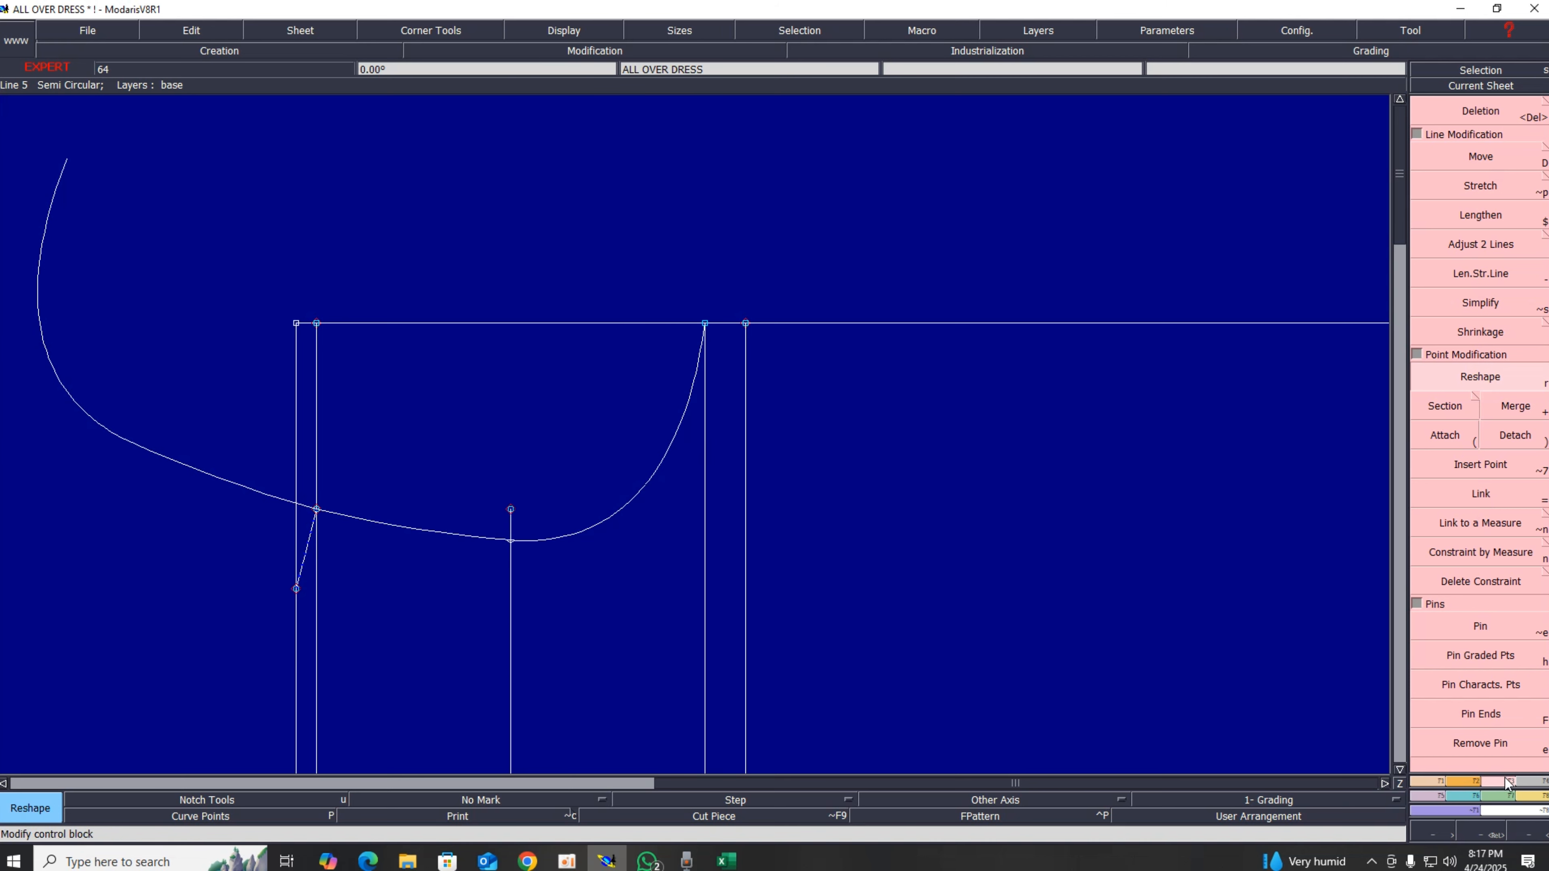
left_click(1466, 464)
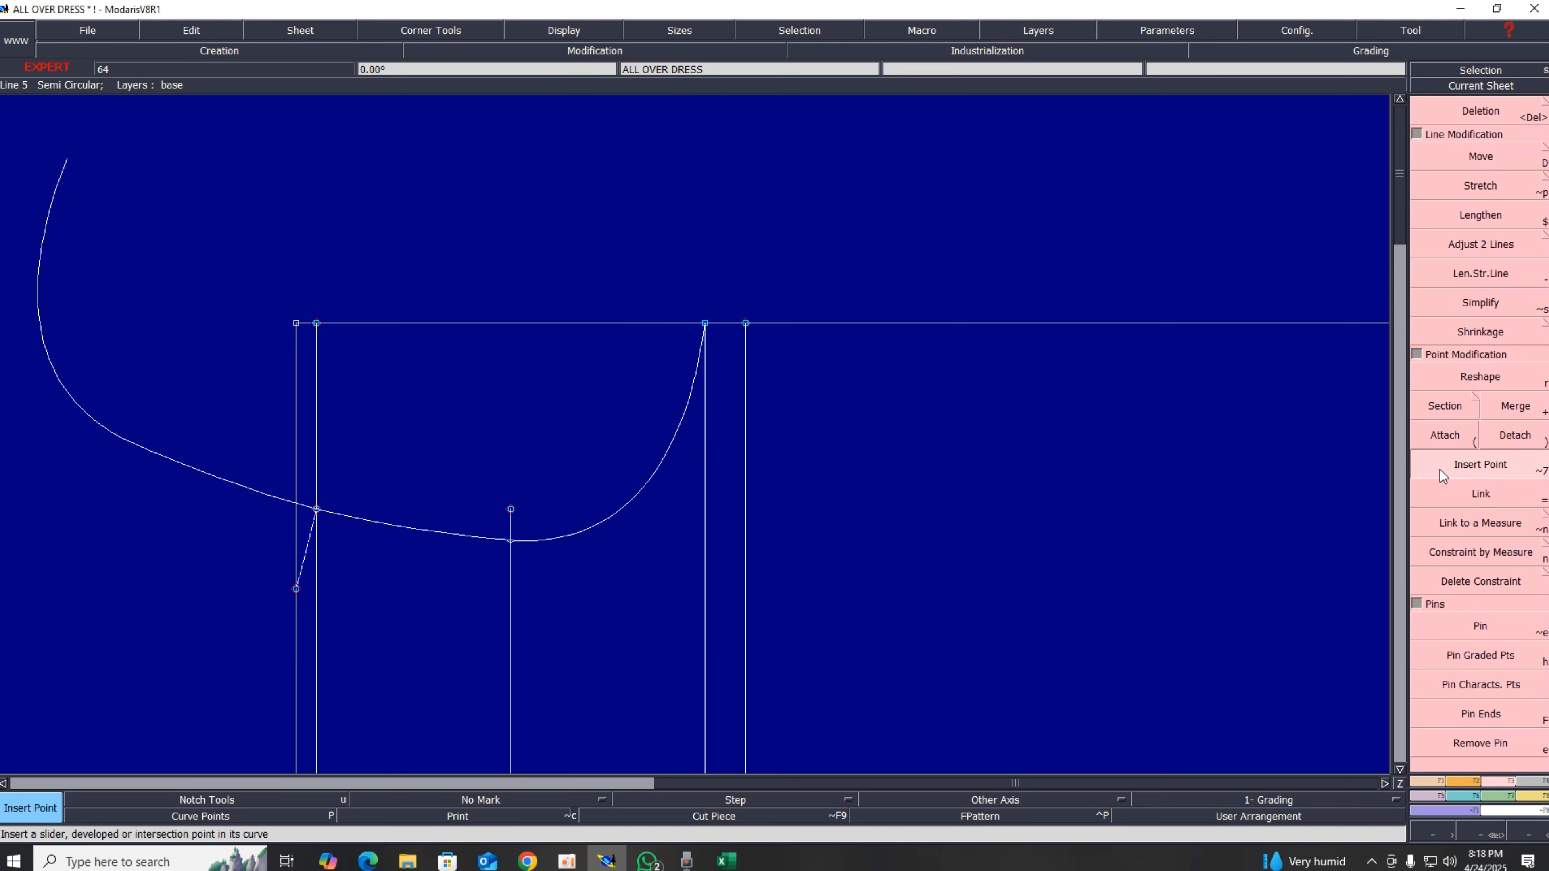
left_click(511, 540)
Step: Delete the stray mirrored curve outside the rectangle
left_click(1500, 125)
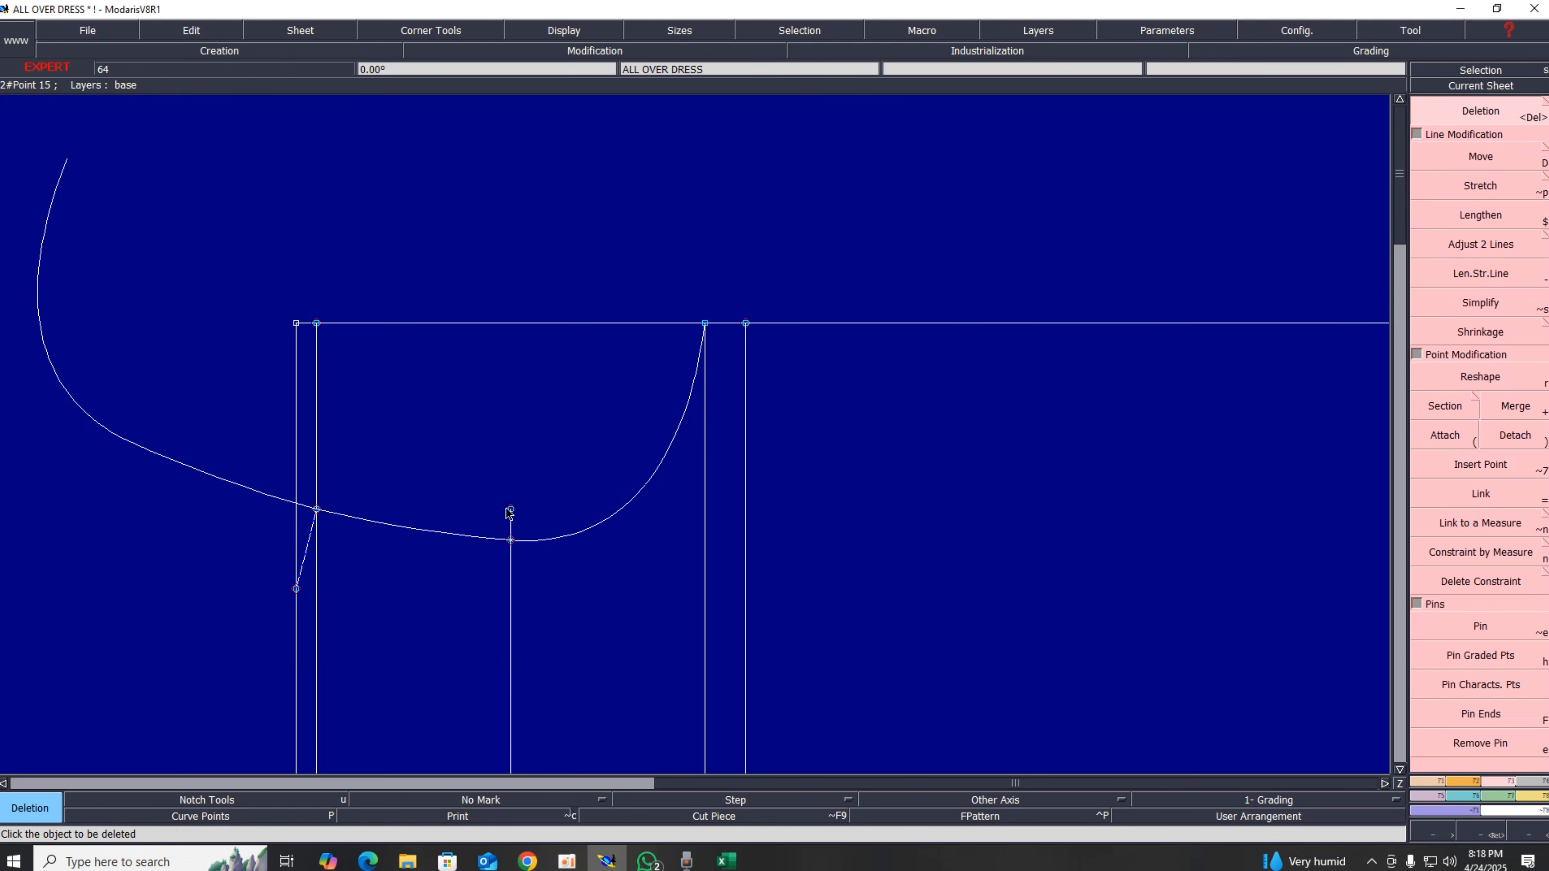
scroll(515, 524, "down", 5)
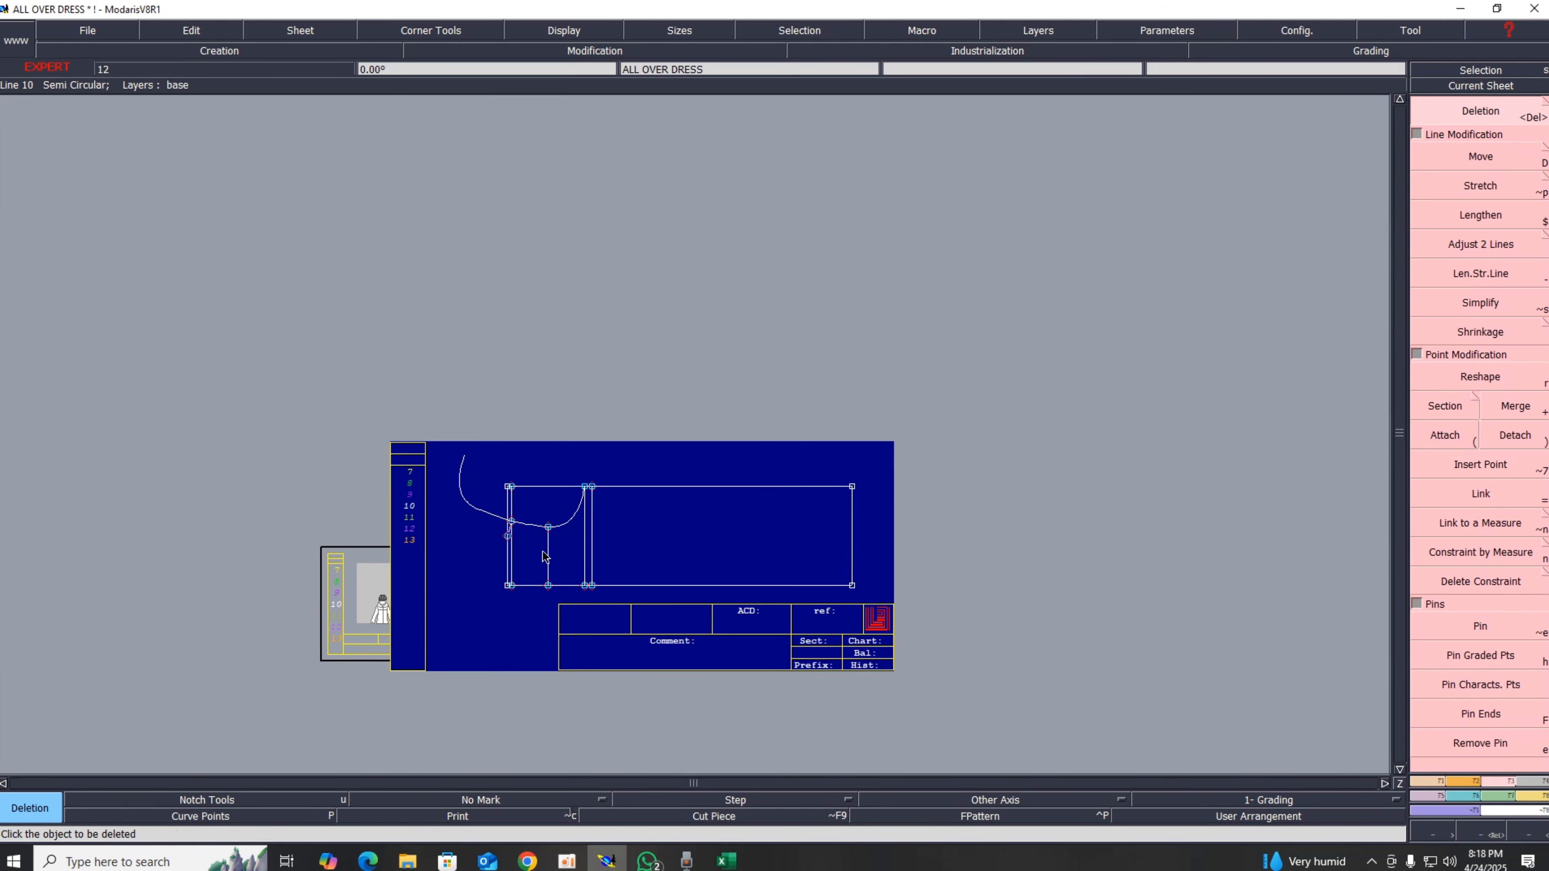
scroll(520, 544, "up", 5)
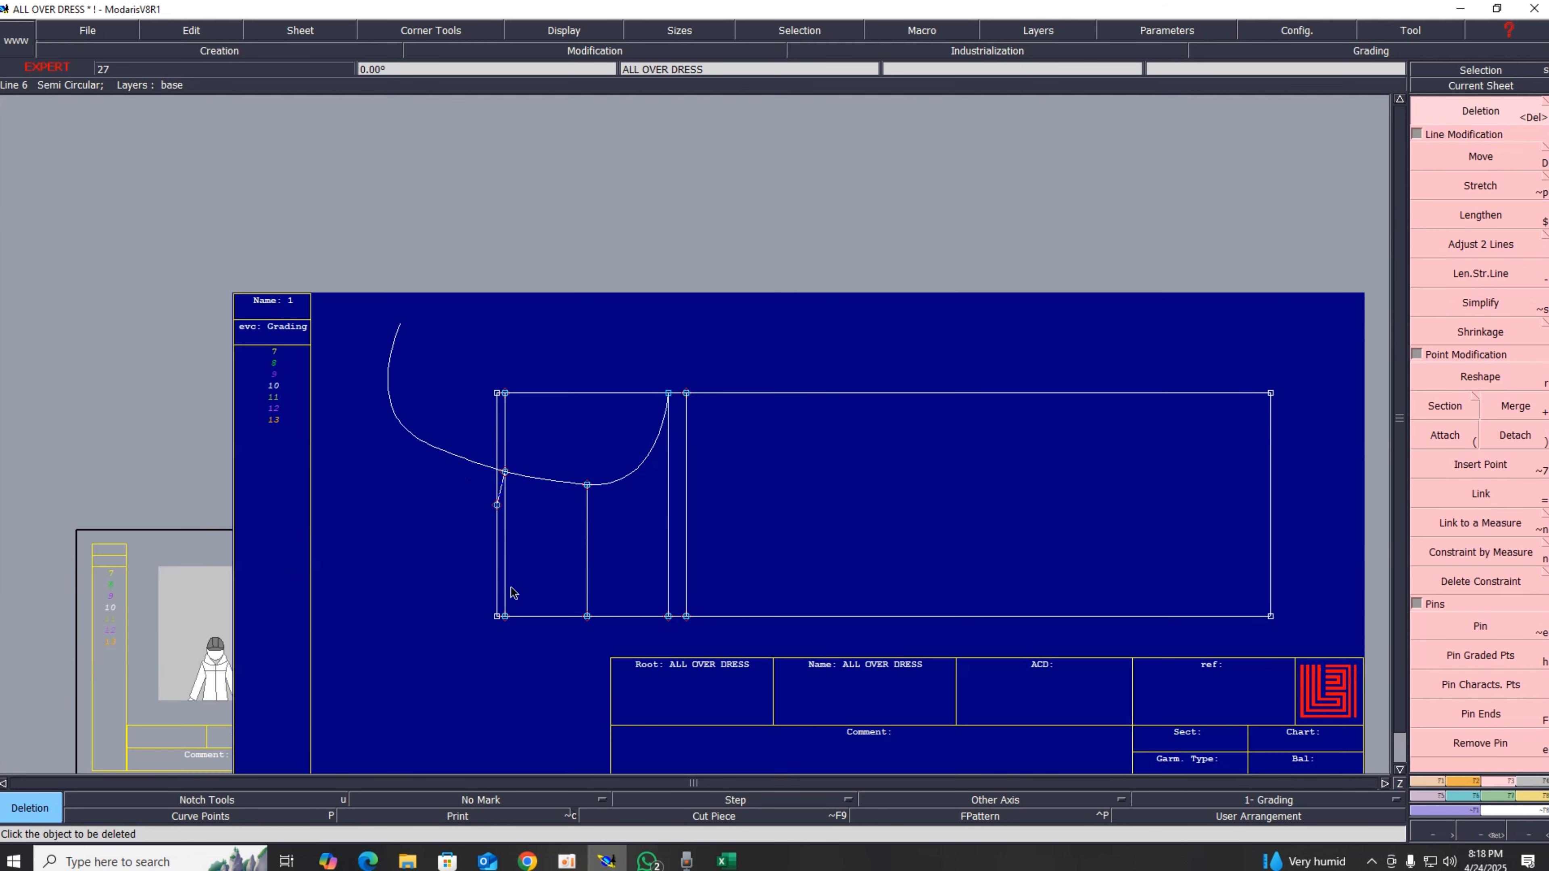
left_click(442, 452)
scroll(797, 640, "down", 1)
scroll(797, 641, "up", 2)
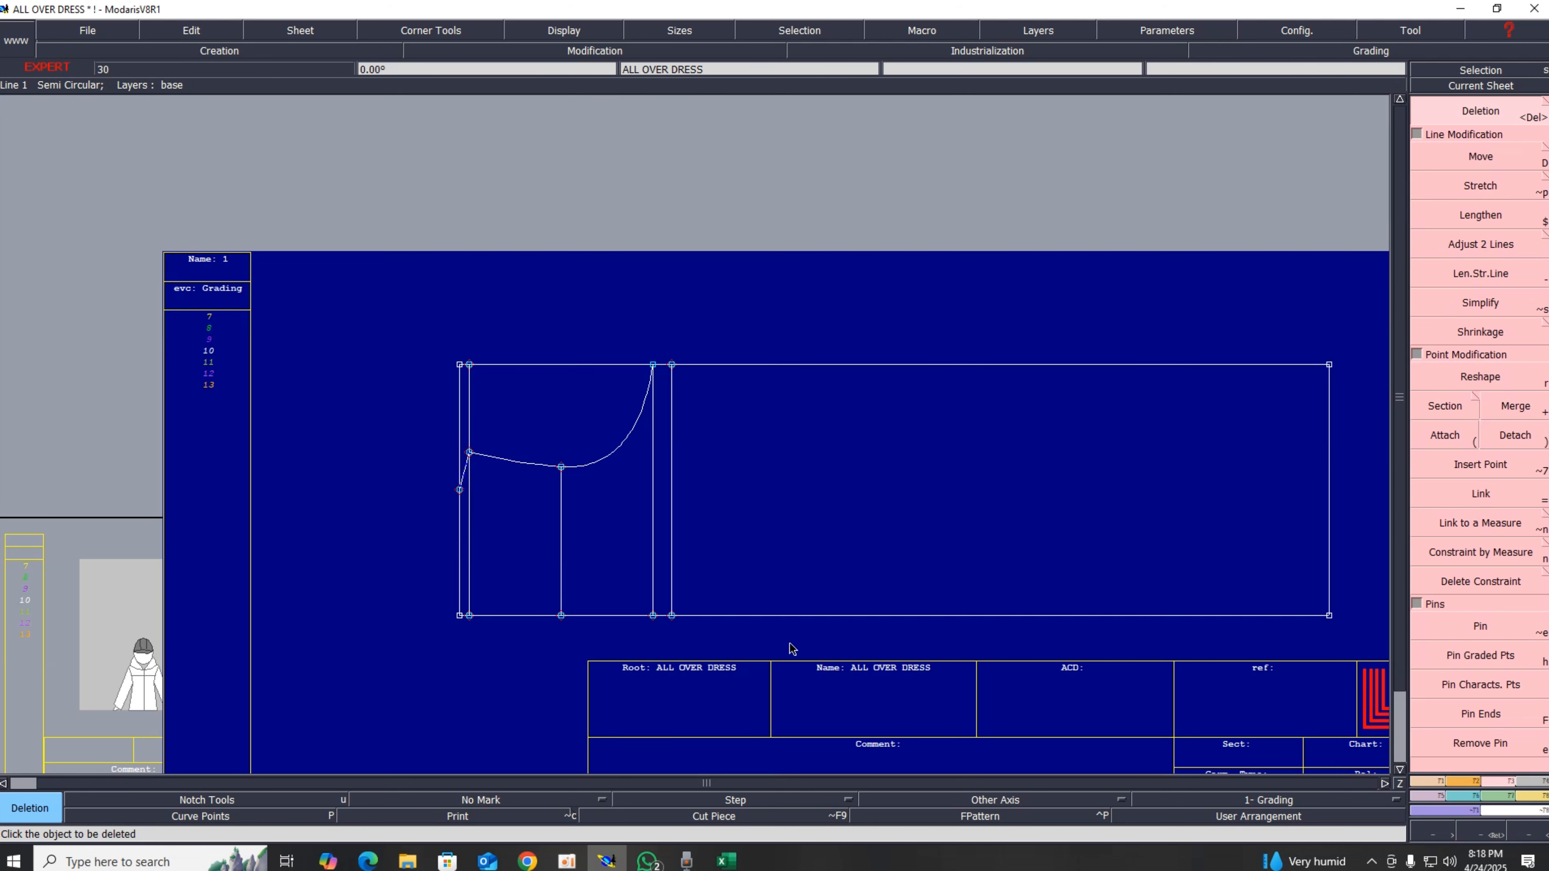
scroll(791, 644, "down", 2)
scroll(791, 646, "up", 3)
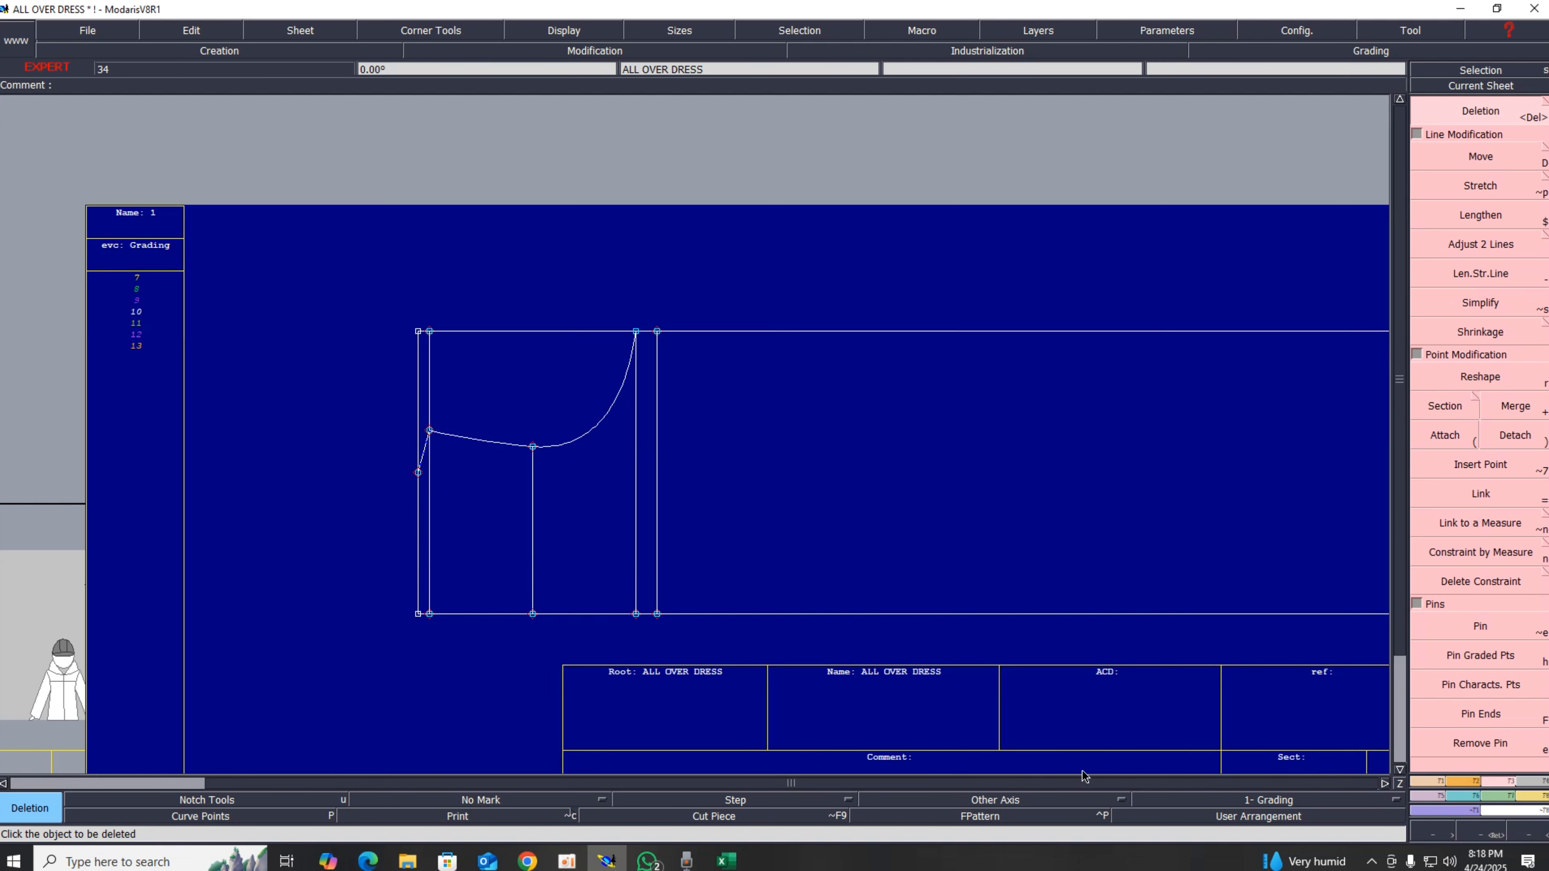
Step: Switch to the Excel measurement chart and review the shoulder and armhole values
left_click(1436, 783)
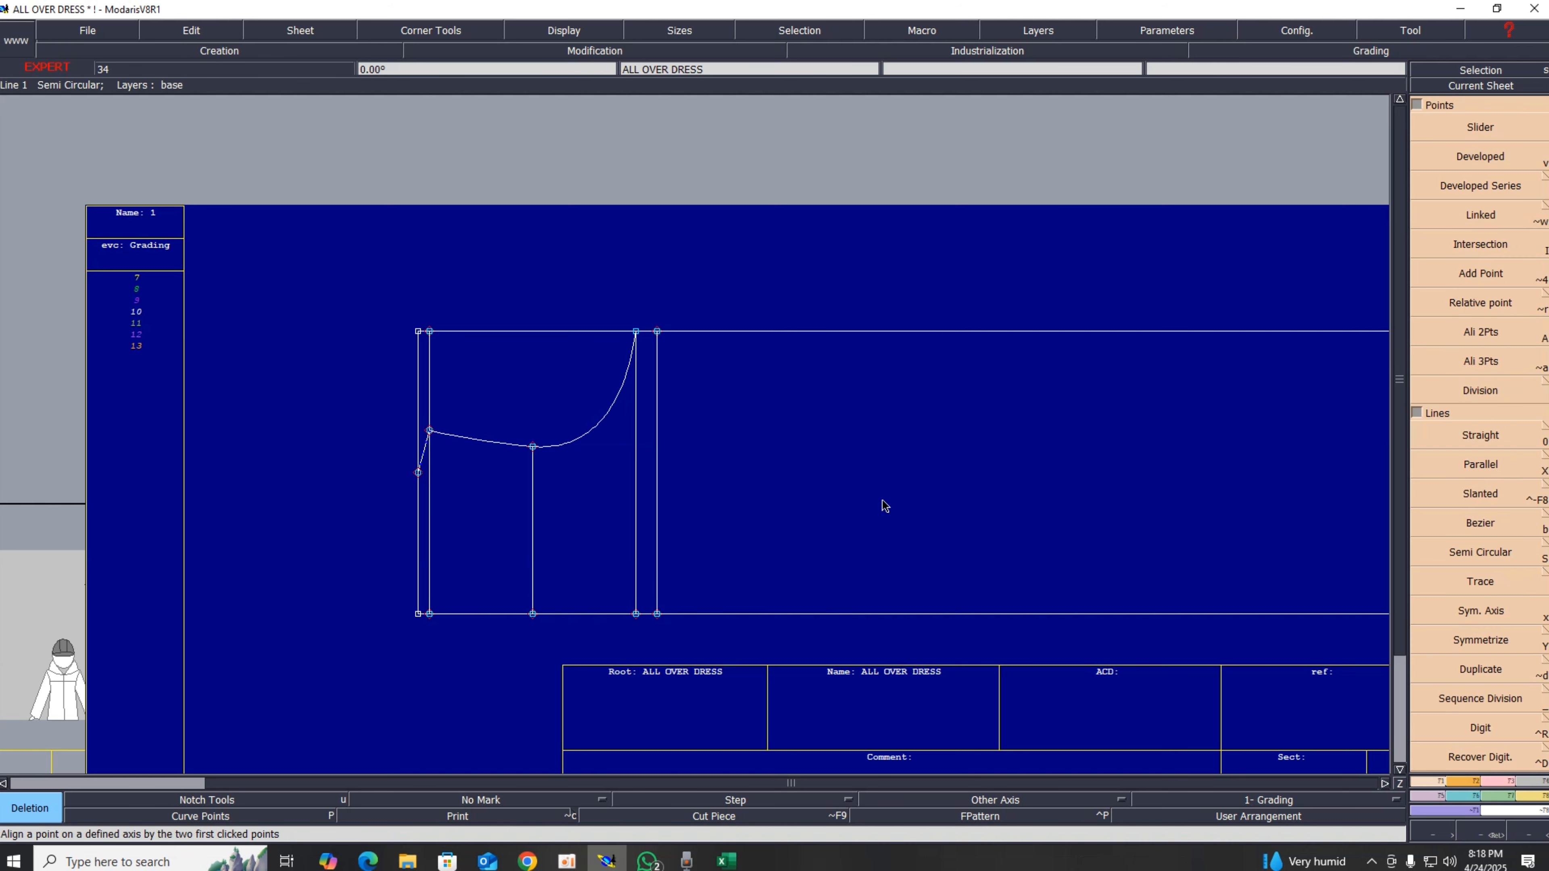
left_click(735, 860)
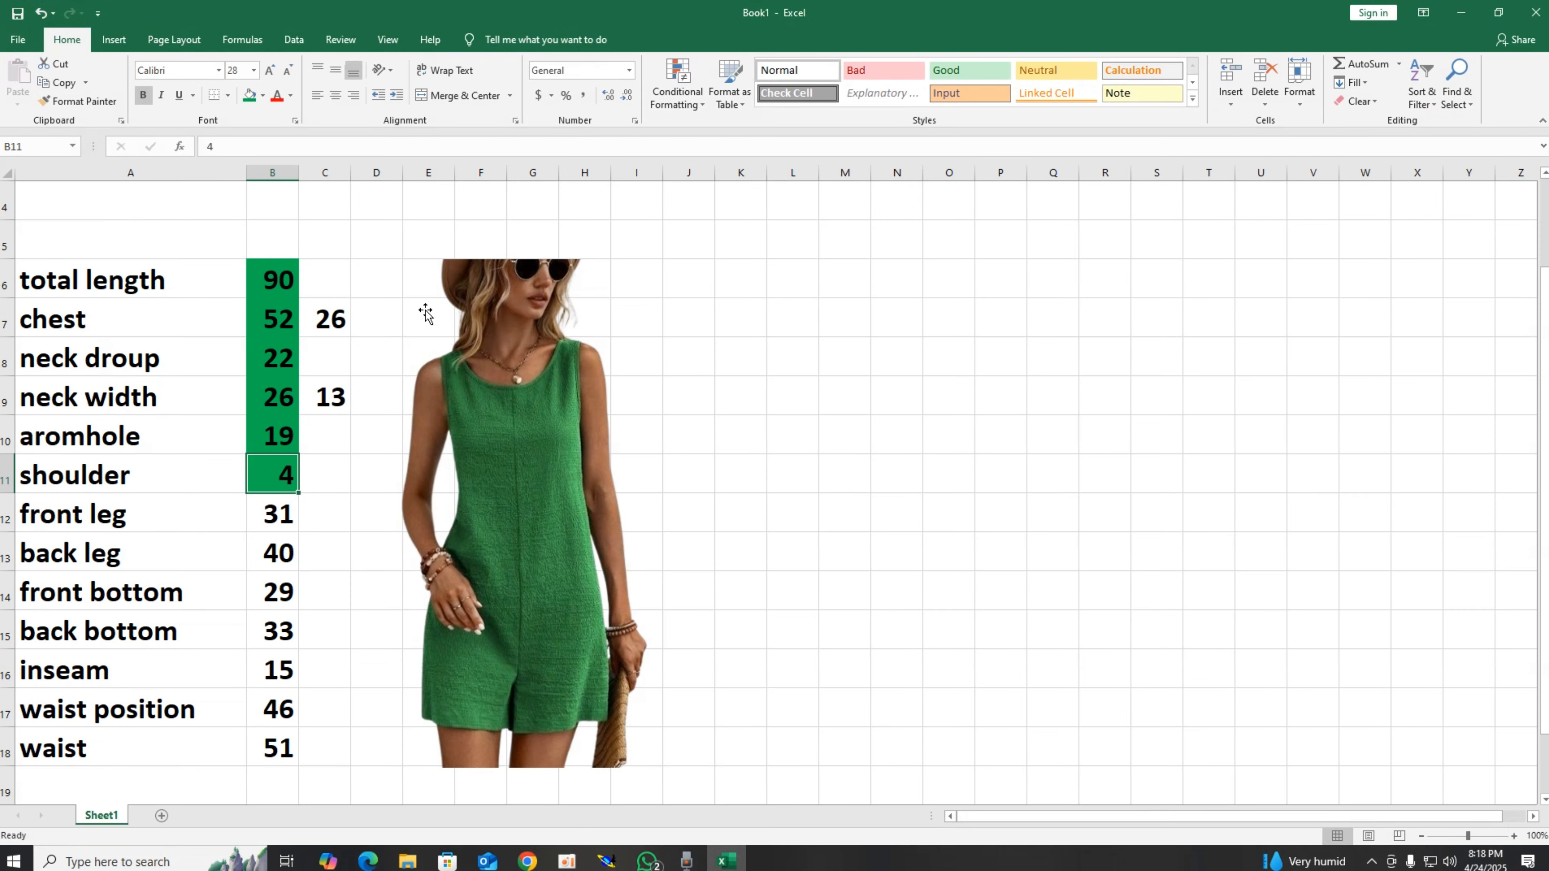
left_click(280, 406)
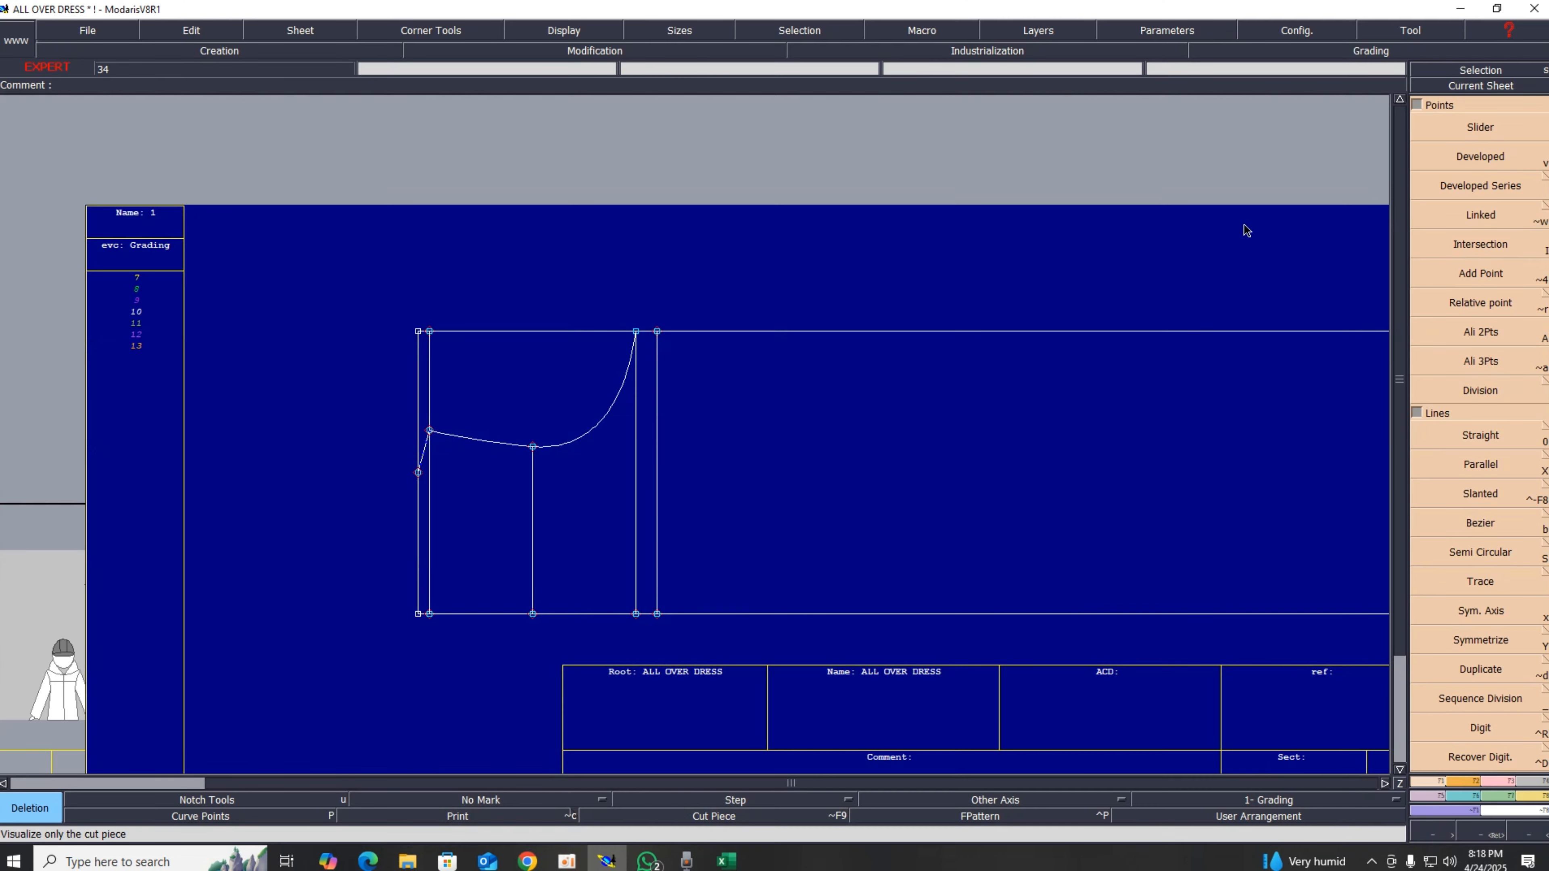
Step: Draw a Bezier line from the point on the rectangle's left edge down to the bottom corner at the armhole vertical line
left_click(1460, 12)
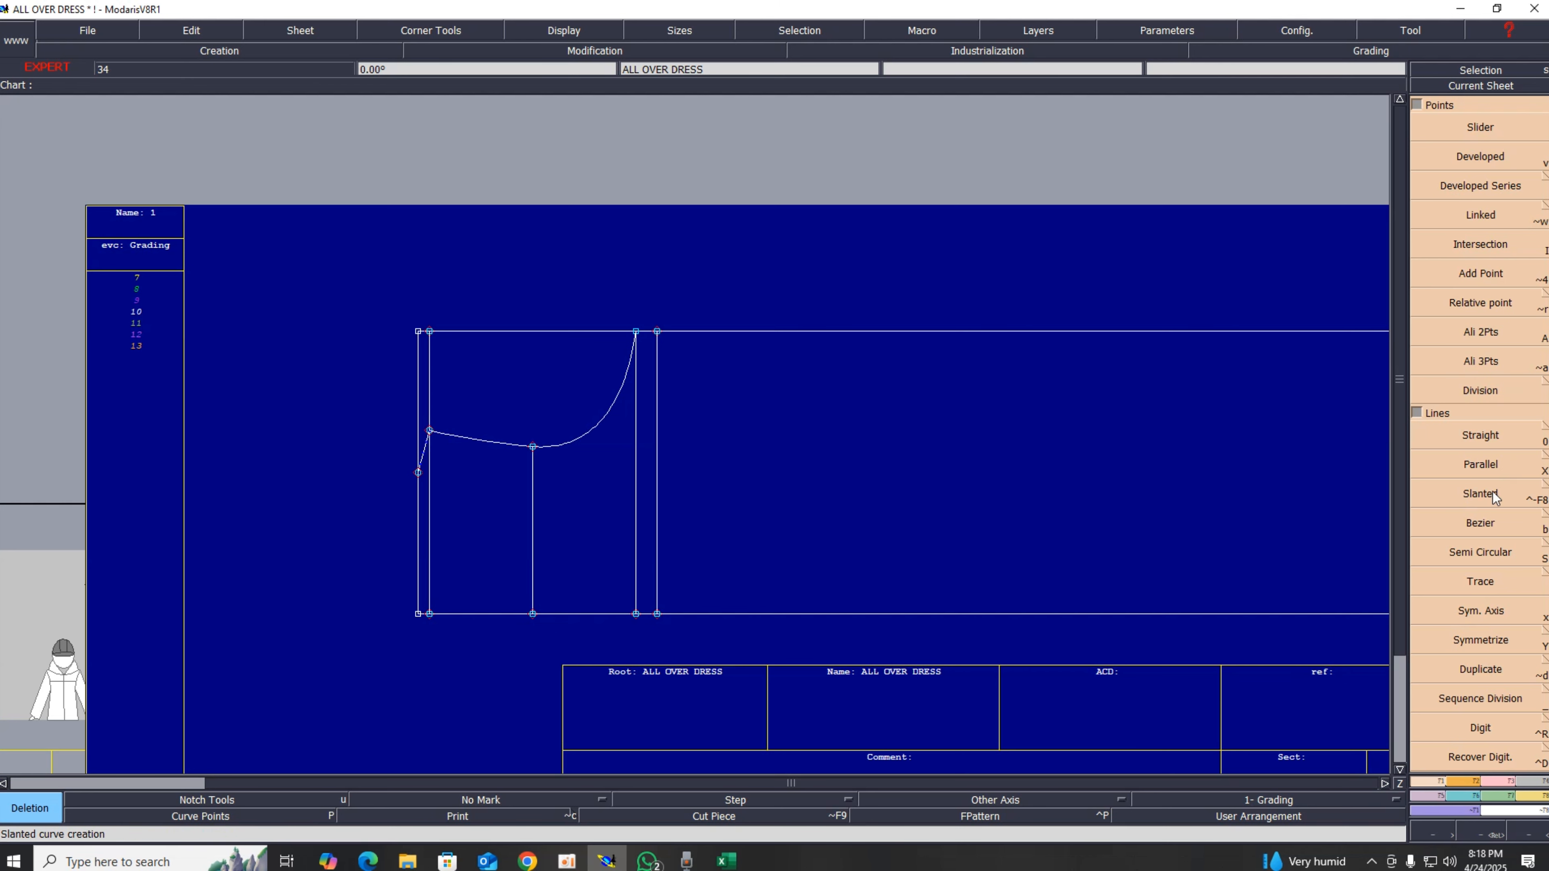
left_click(1486, 523)
left_click(417, 472)
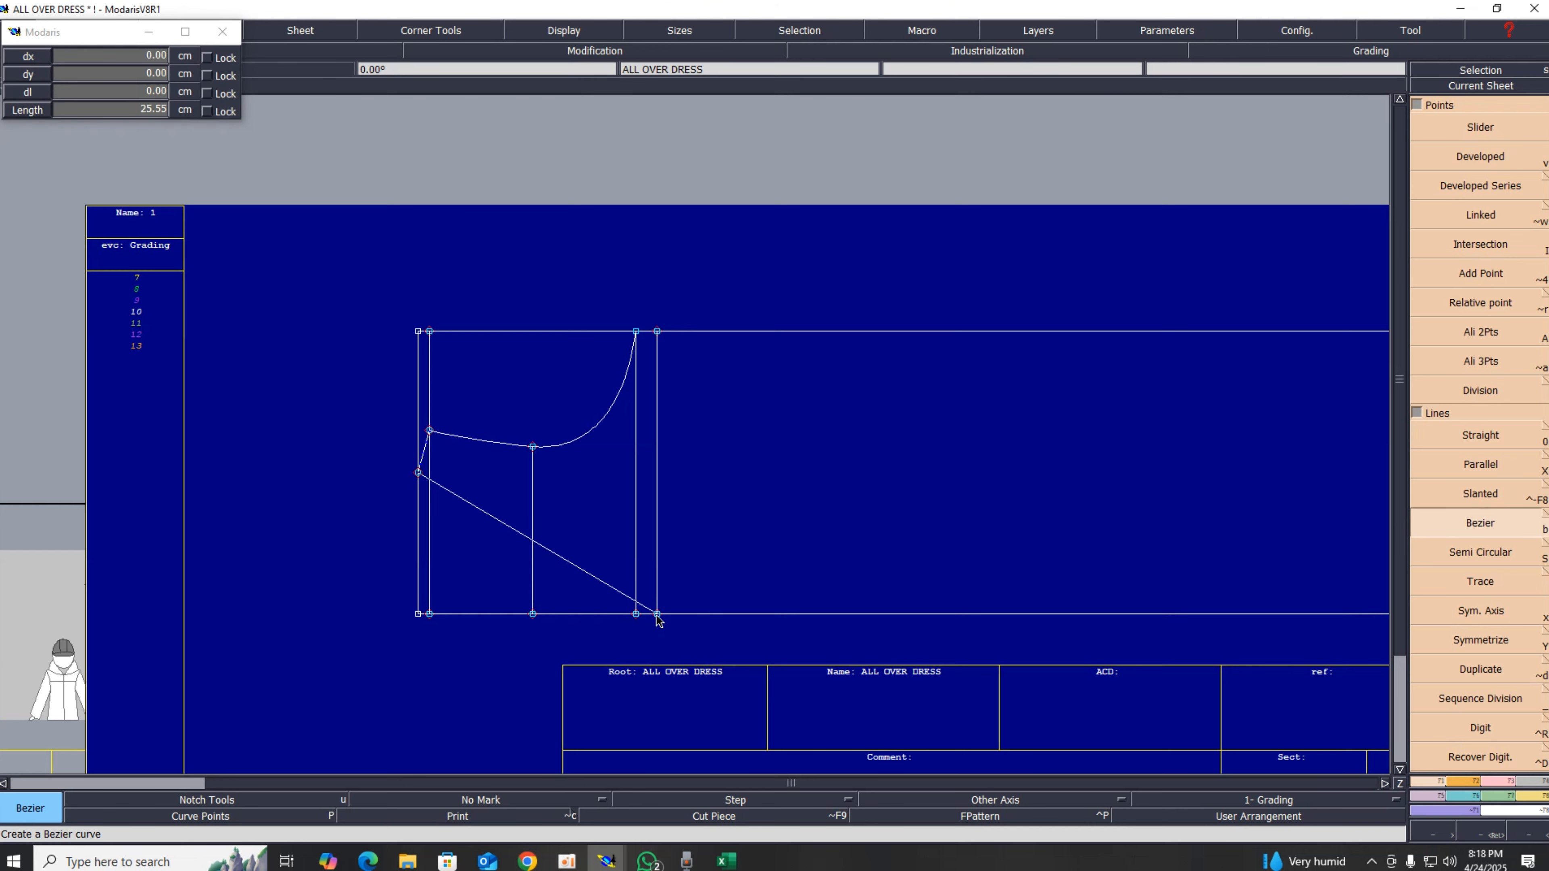
left_click(656, 614)
scroll(688, 679, "down", 1)
scroll(686, 678, "up", 2)
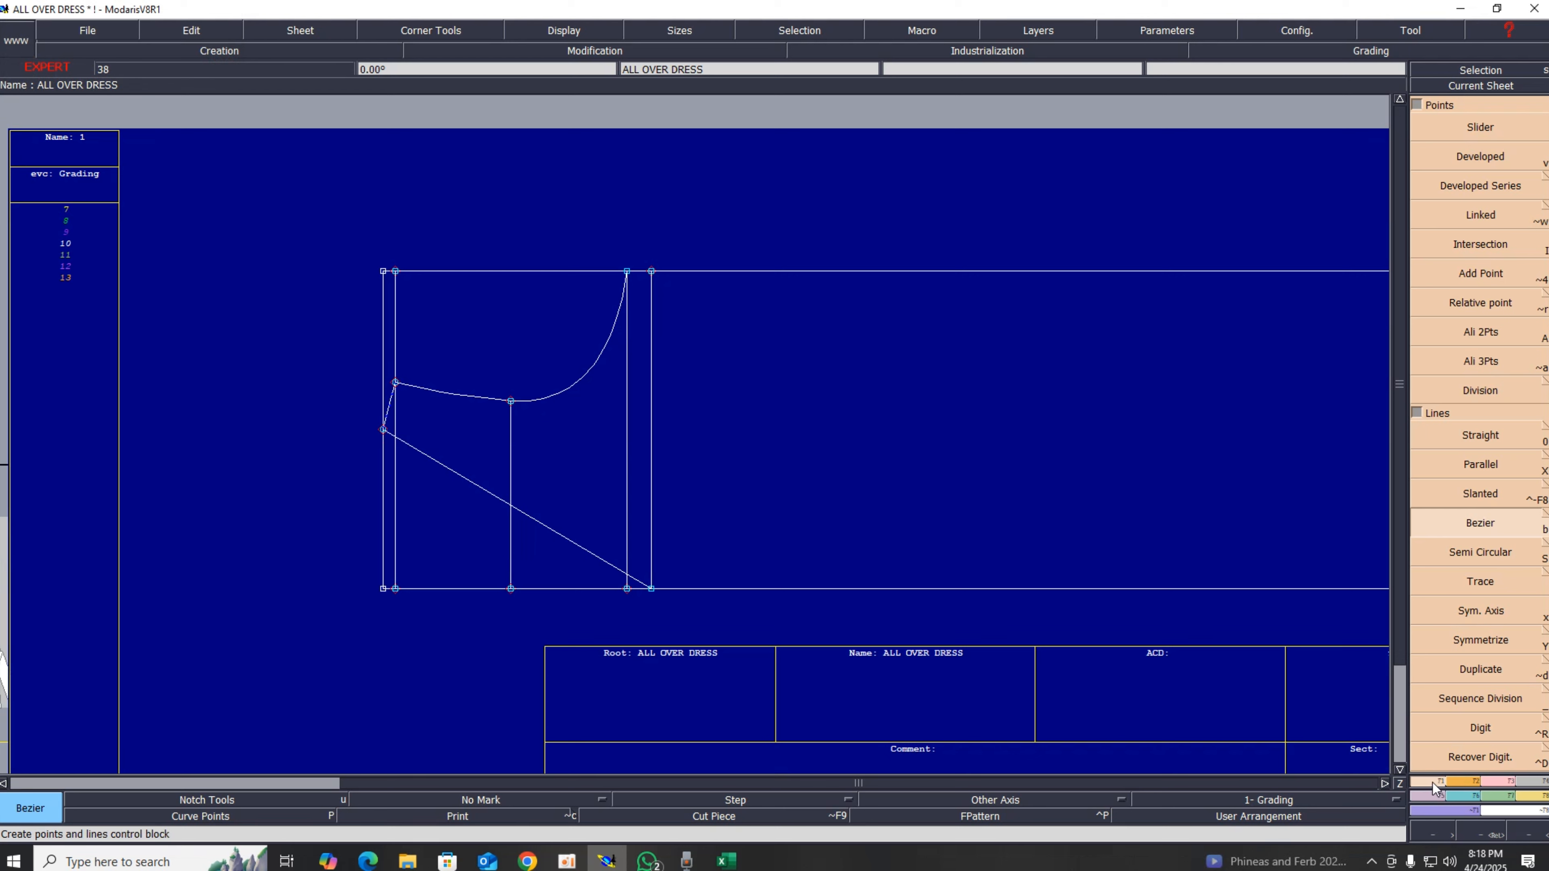
Step: Create a symmetry axis along the bottom line, from the left corner to the armhole corner
right_click(1544, 464)
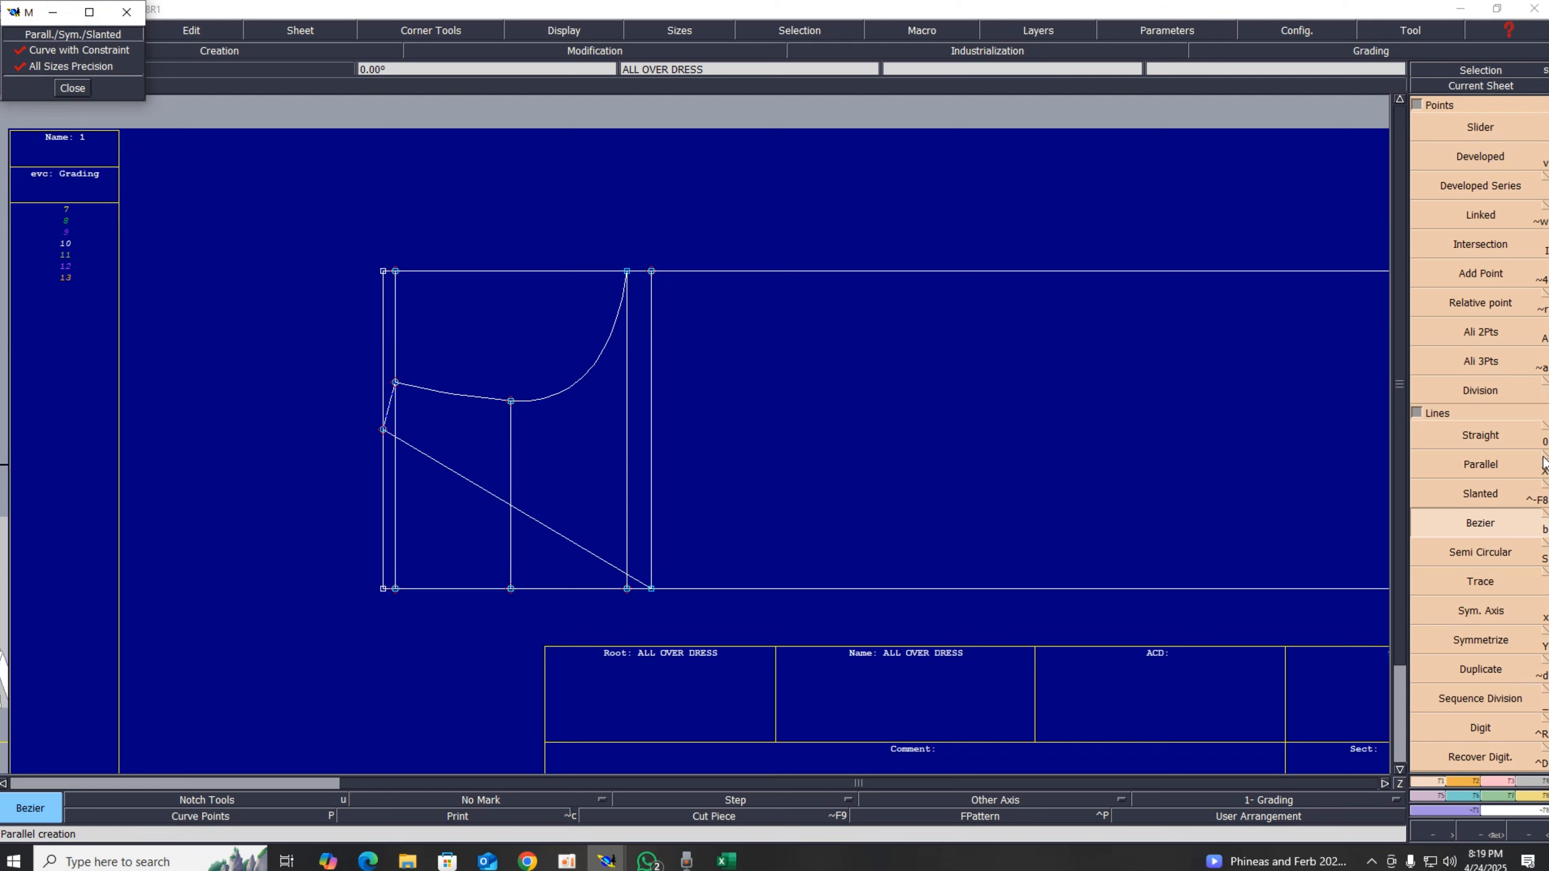
left_click(1486, 611)
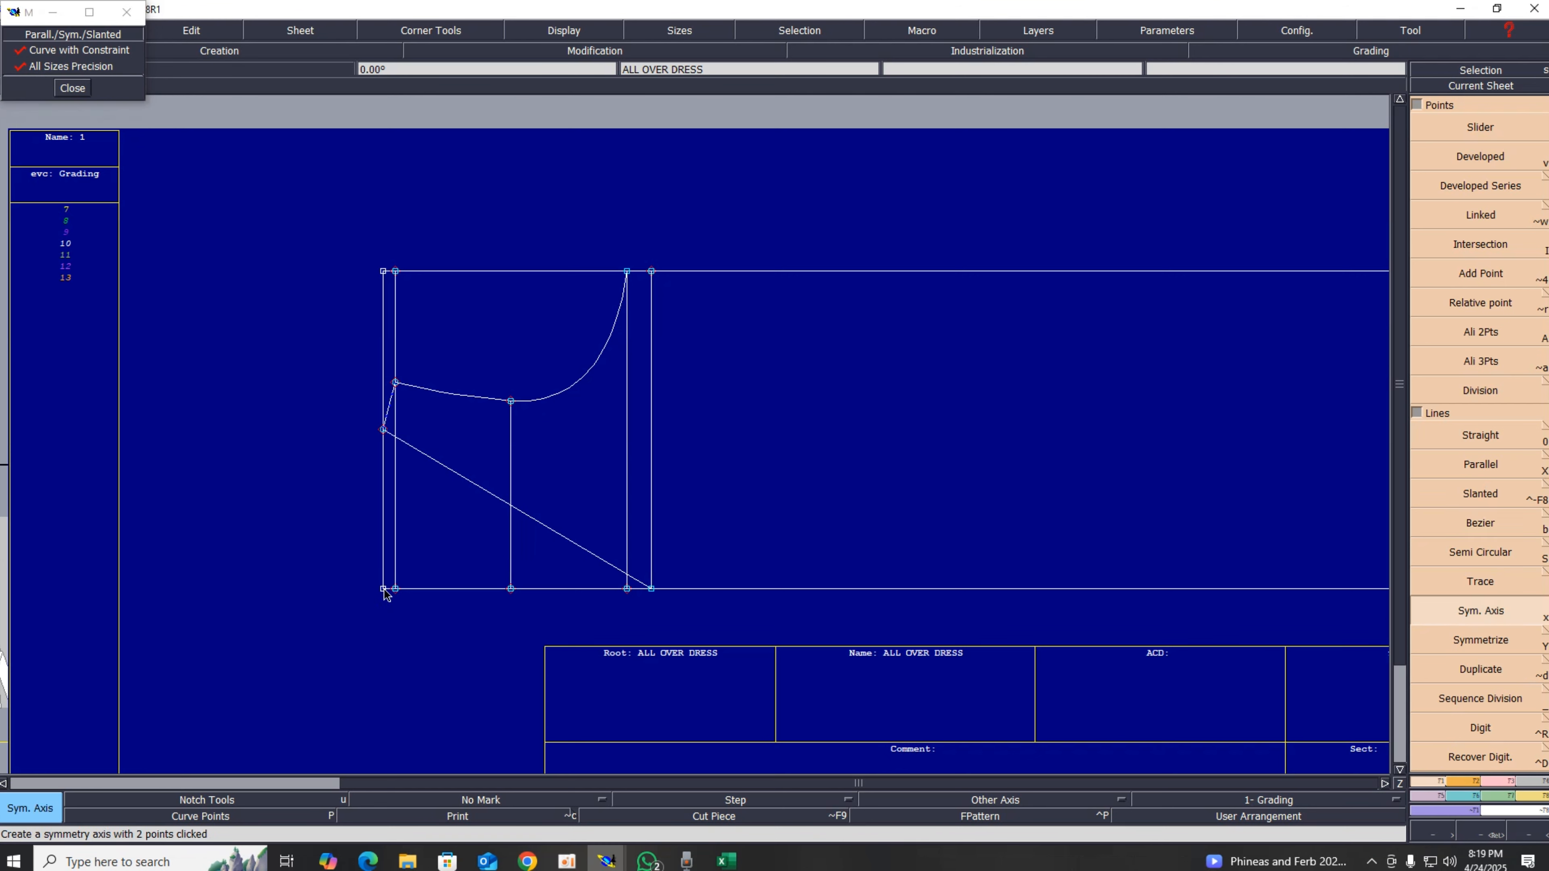
left_click(383, 590)
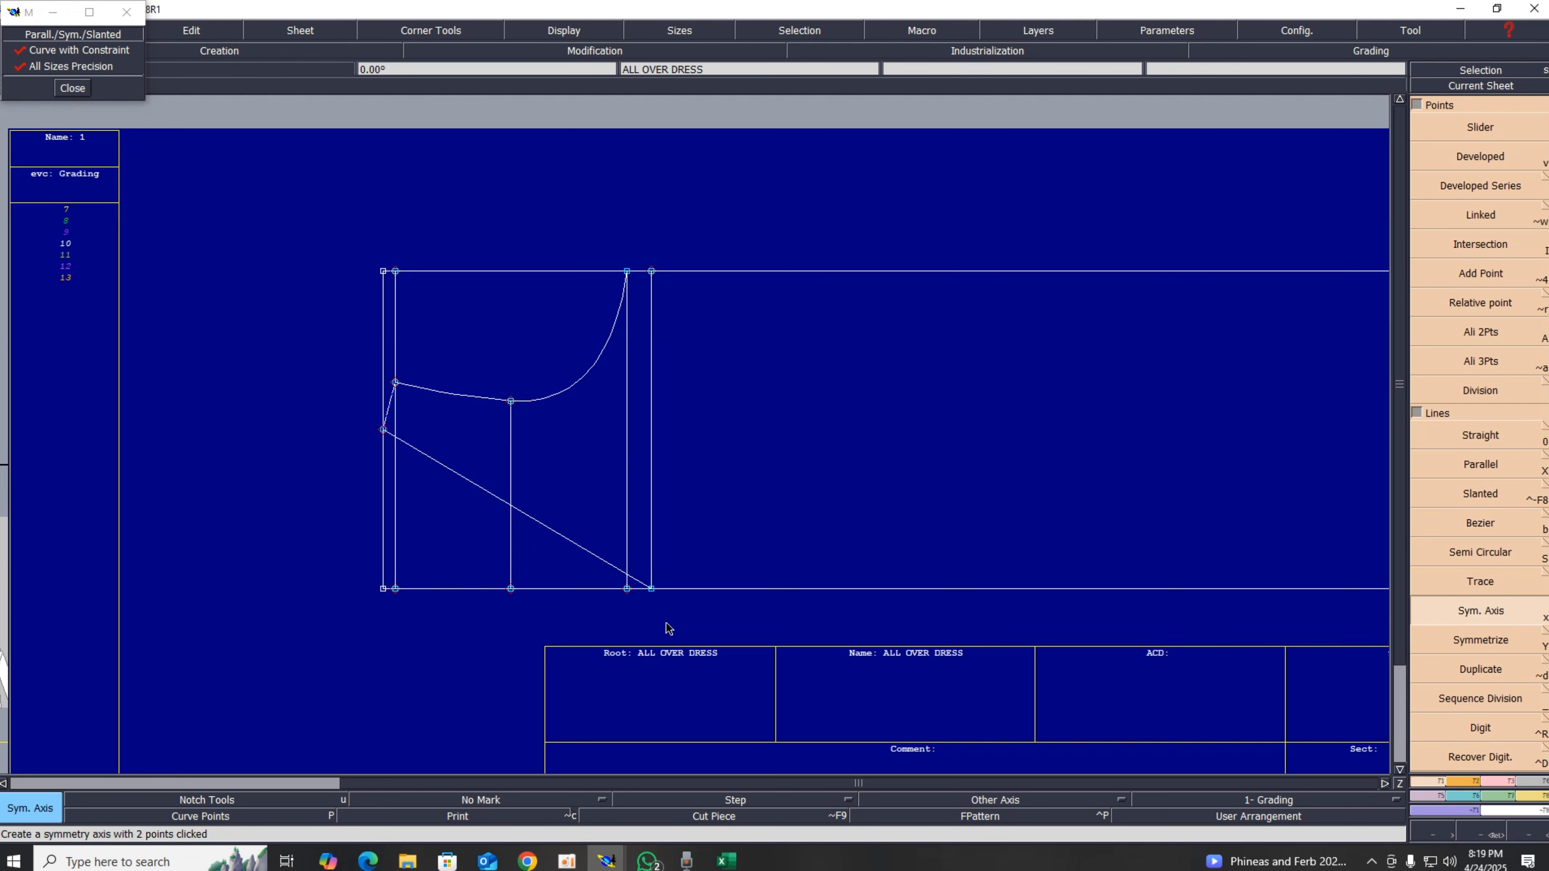
left_click(652, 589)
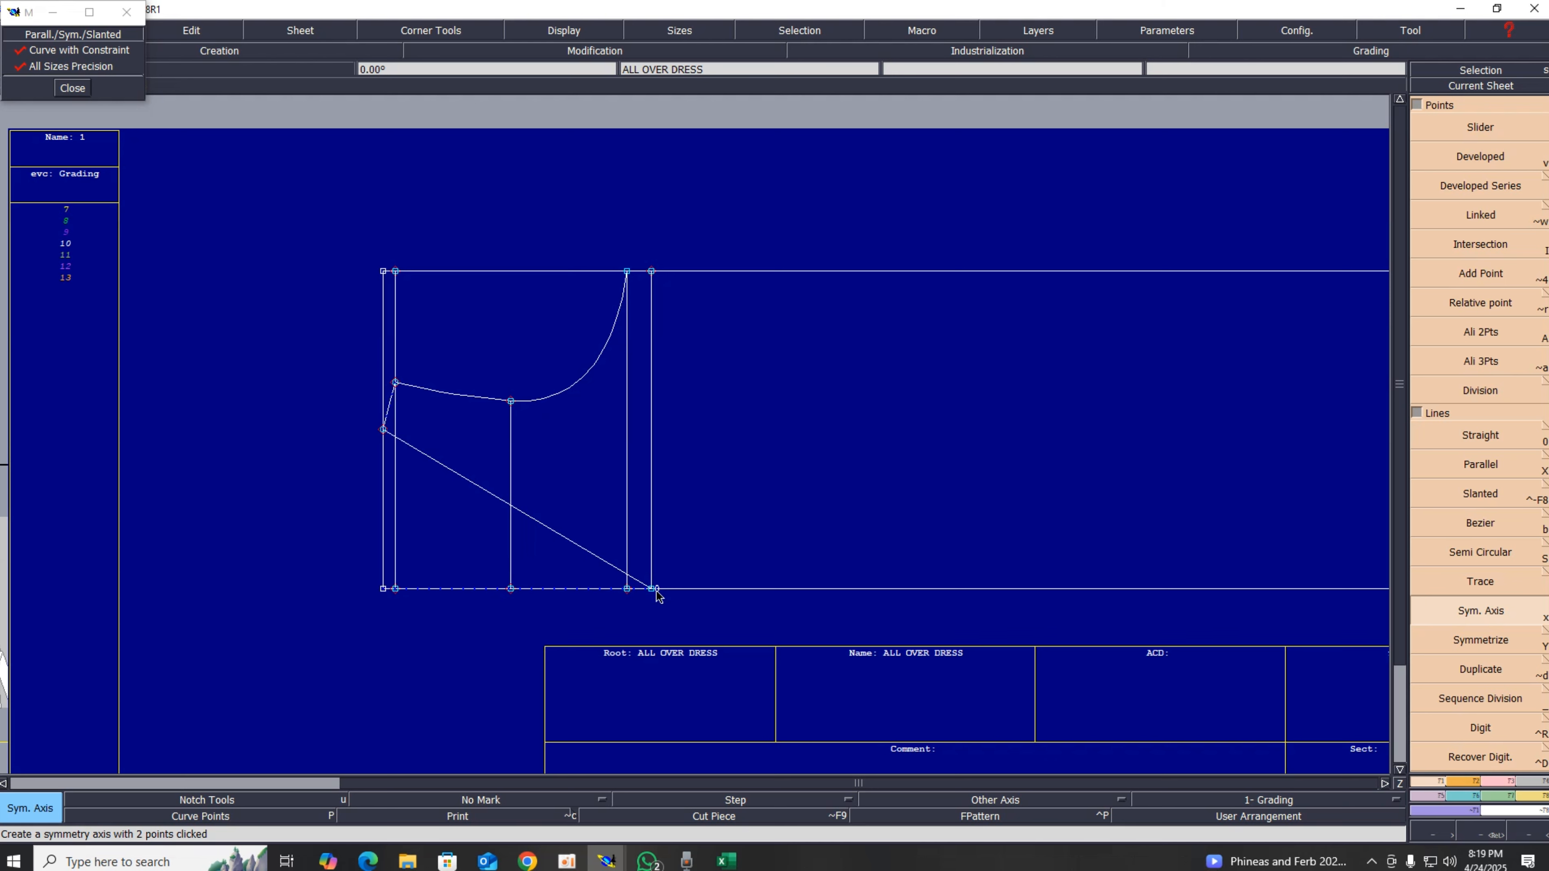
Step: Symmetrize the diagonal Bezier line across the bottom axis and close the parallel/symmetry options window
left_click(1476, 648)
left_click(595, 554)
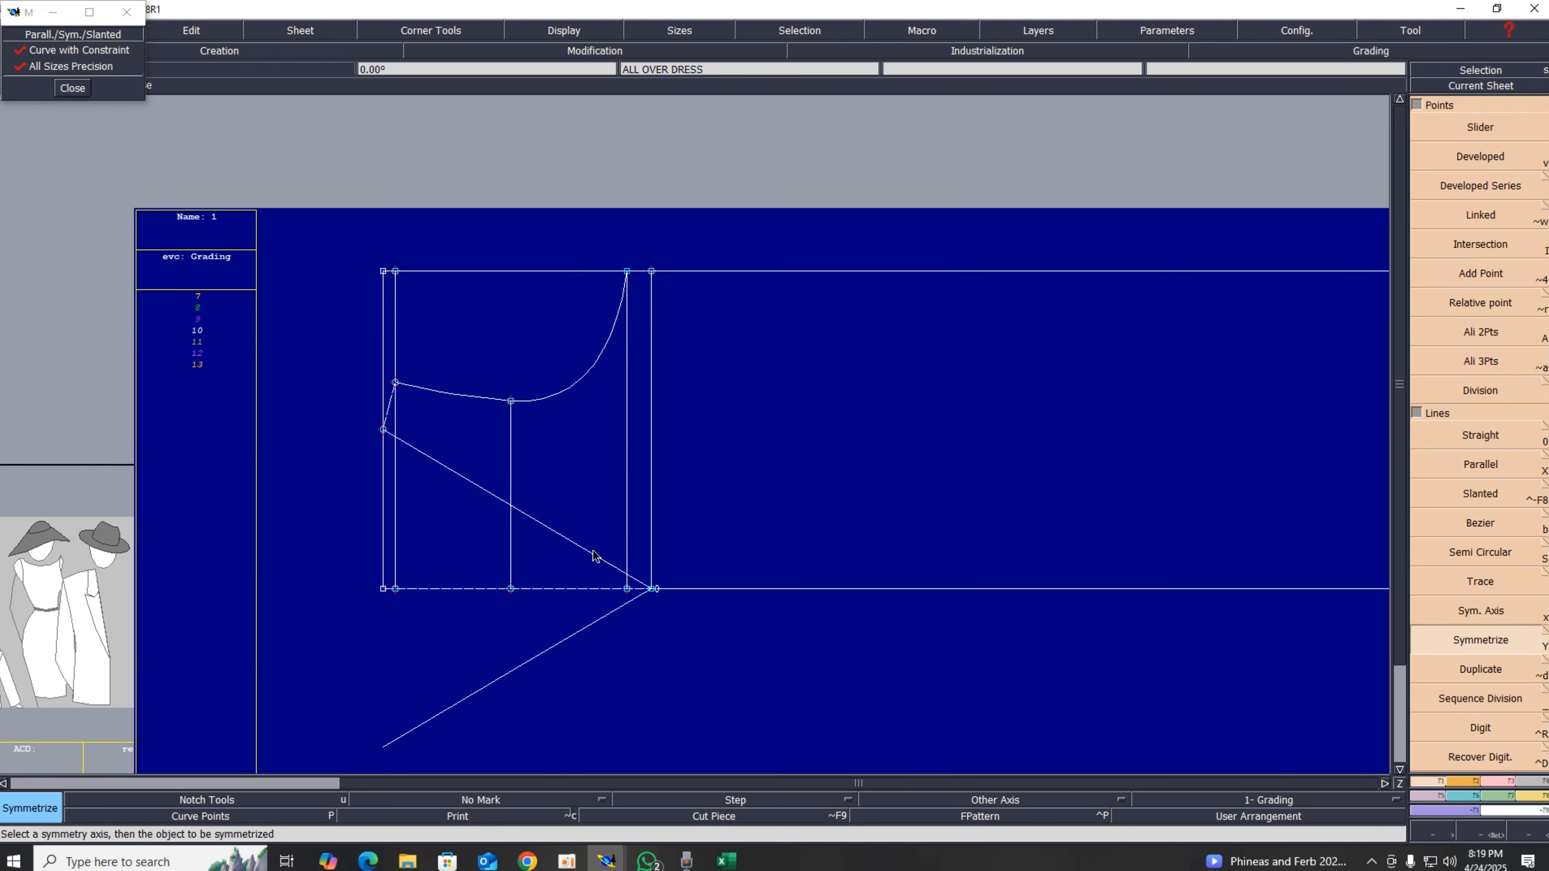
scroll(595, 553, "up", 3)
scroll(644, 664, "down", 4)
scroll(597, 769, "up", 3)
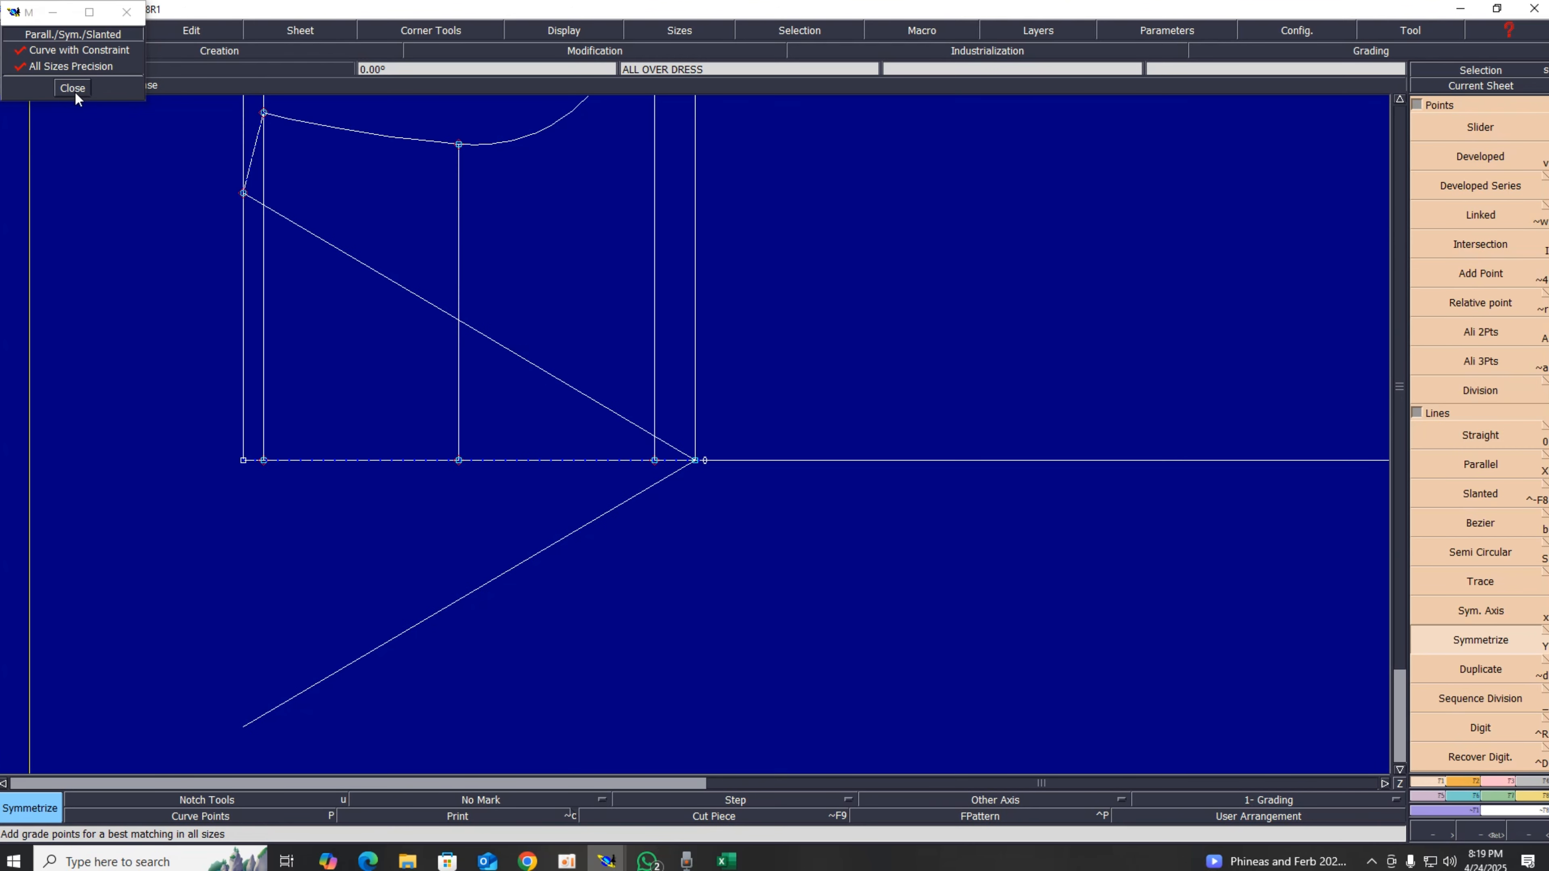
left_click(72, 88)
Step: Show curve handles and reshape the diagonal line into a curve sweeping down to the armhole side line
left_click(564, 30)
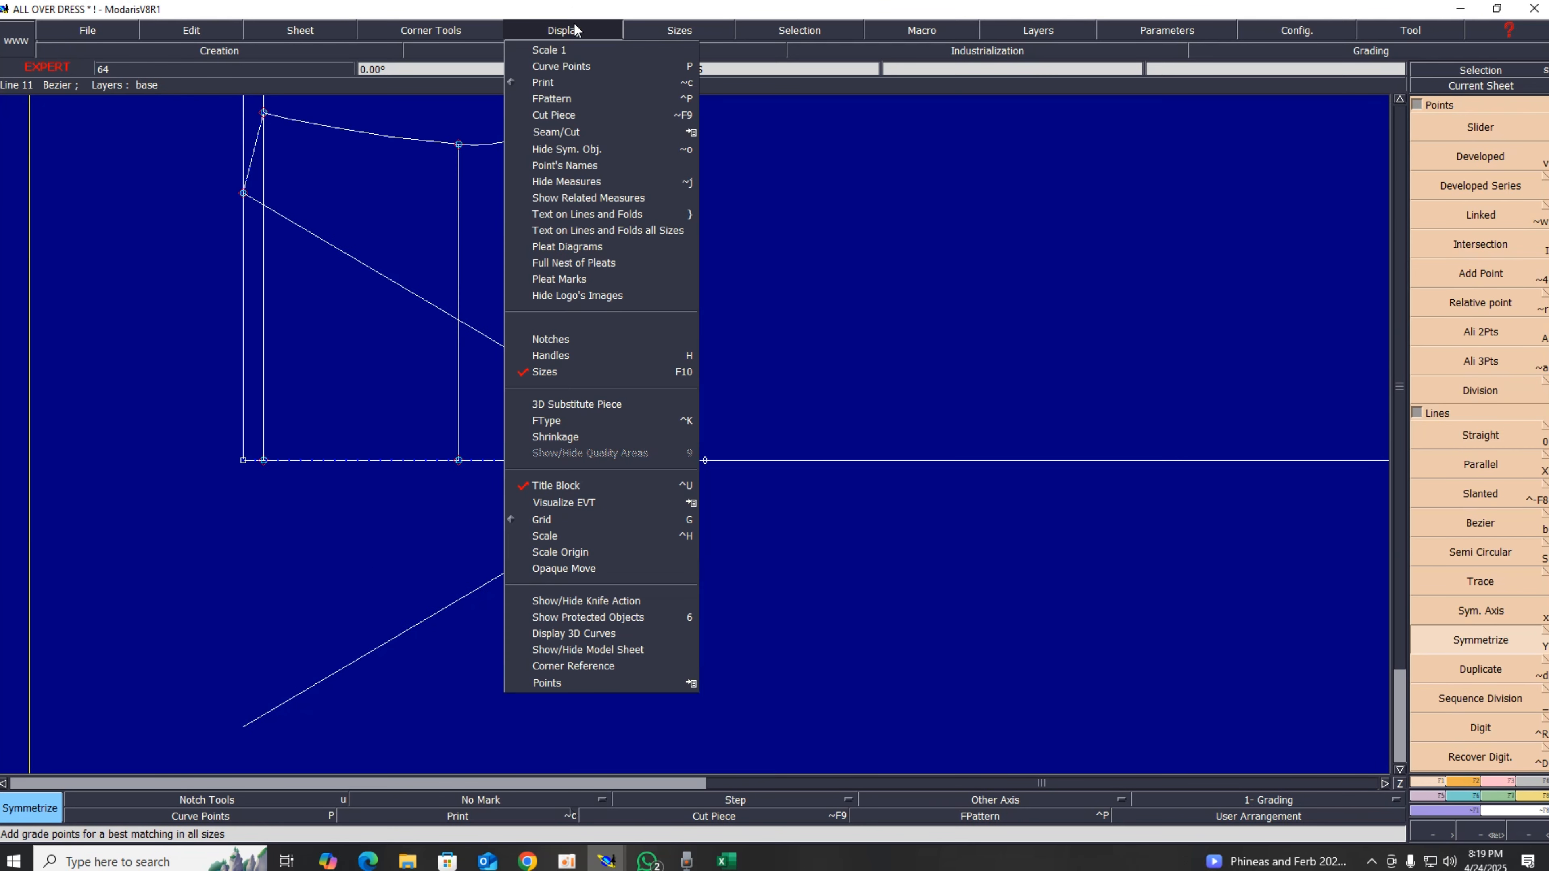
left_click(569, 359)
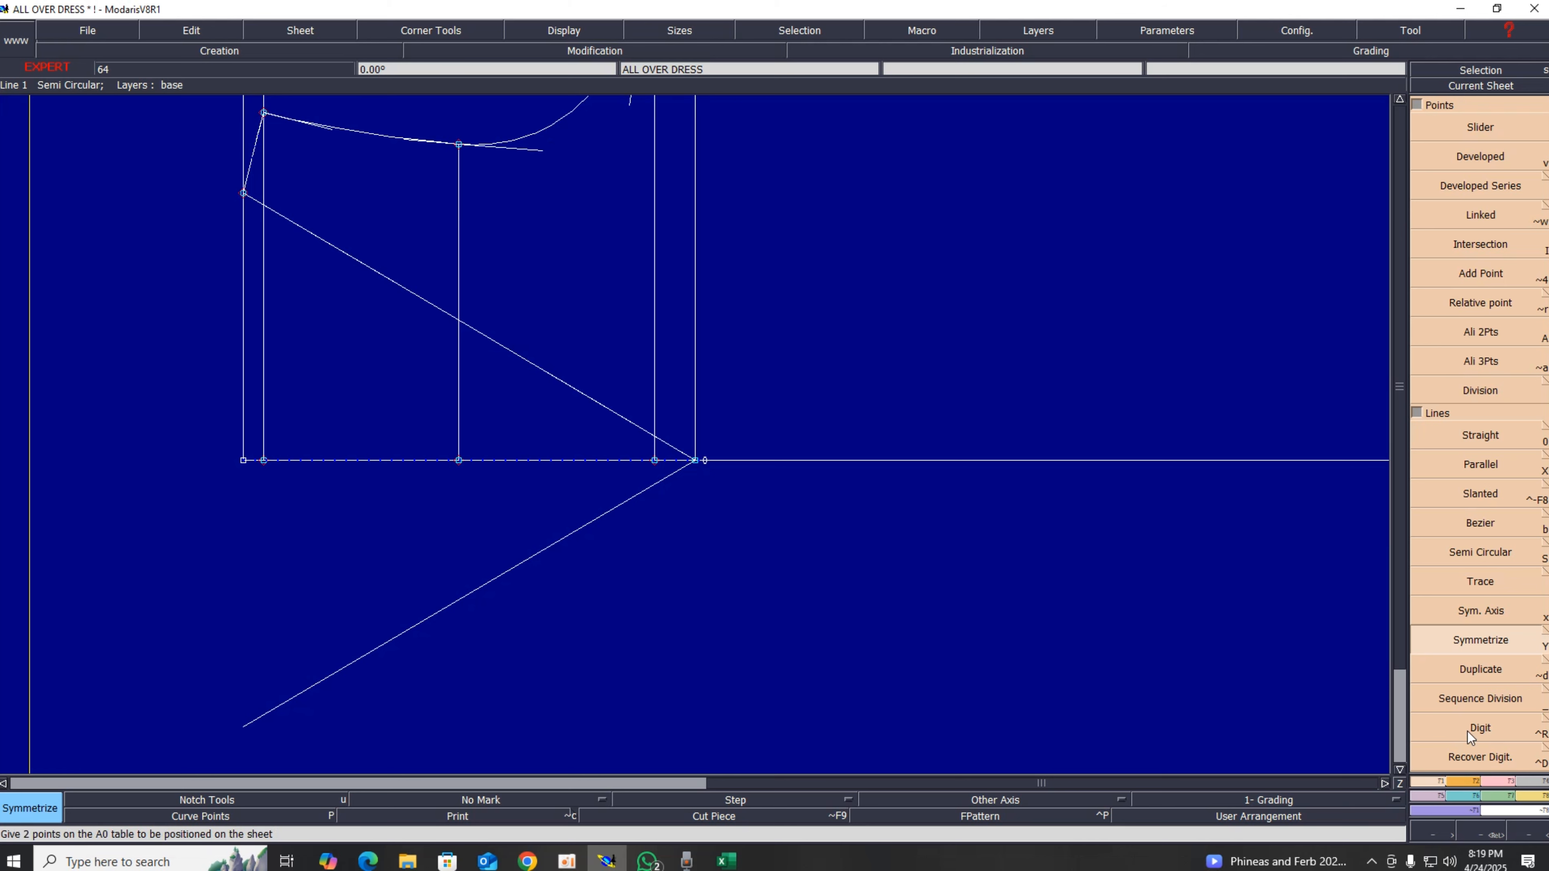
left_click(1502, 782)
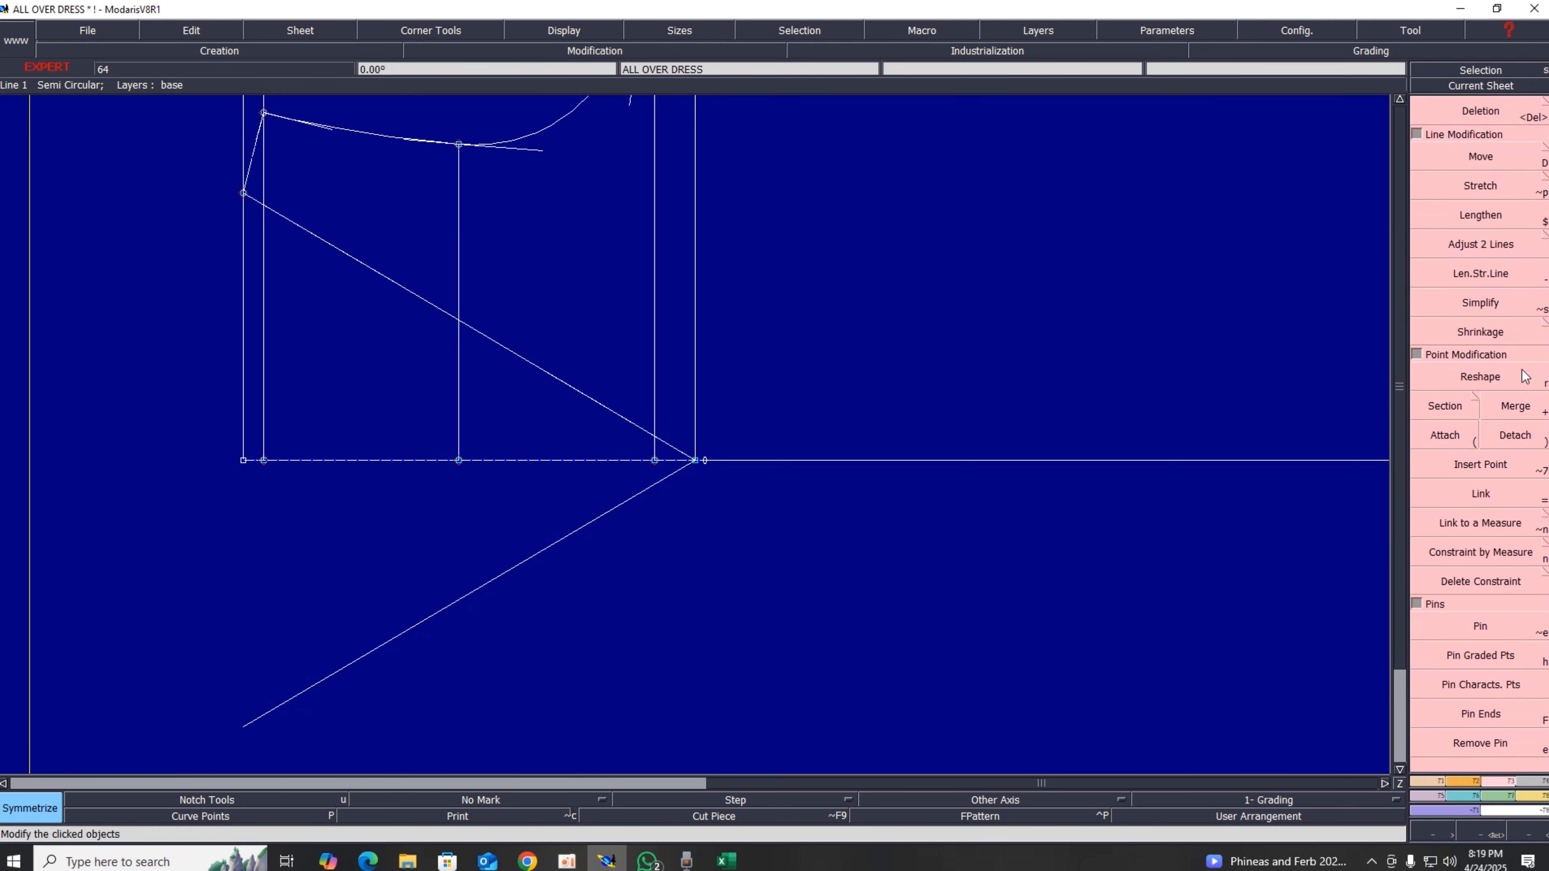
left_click(1480, 376)
left_click(364, 266)
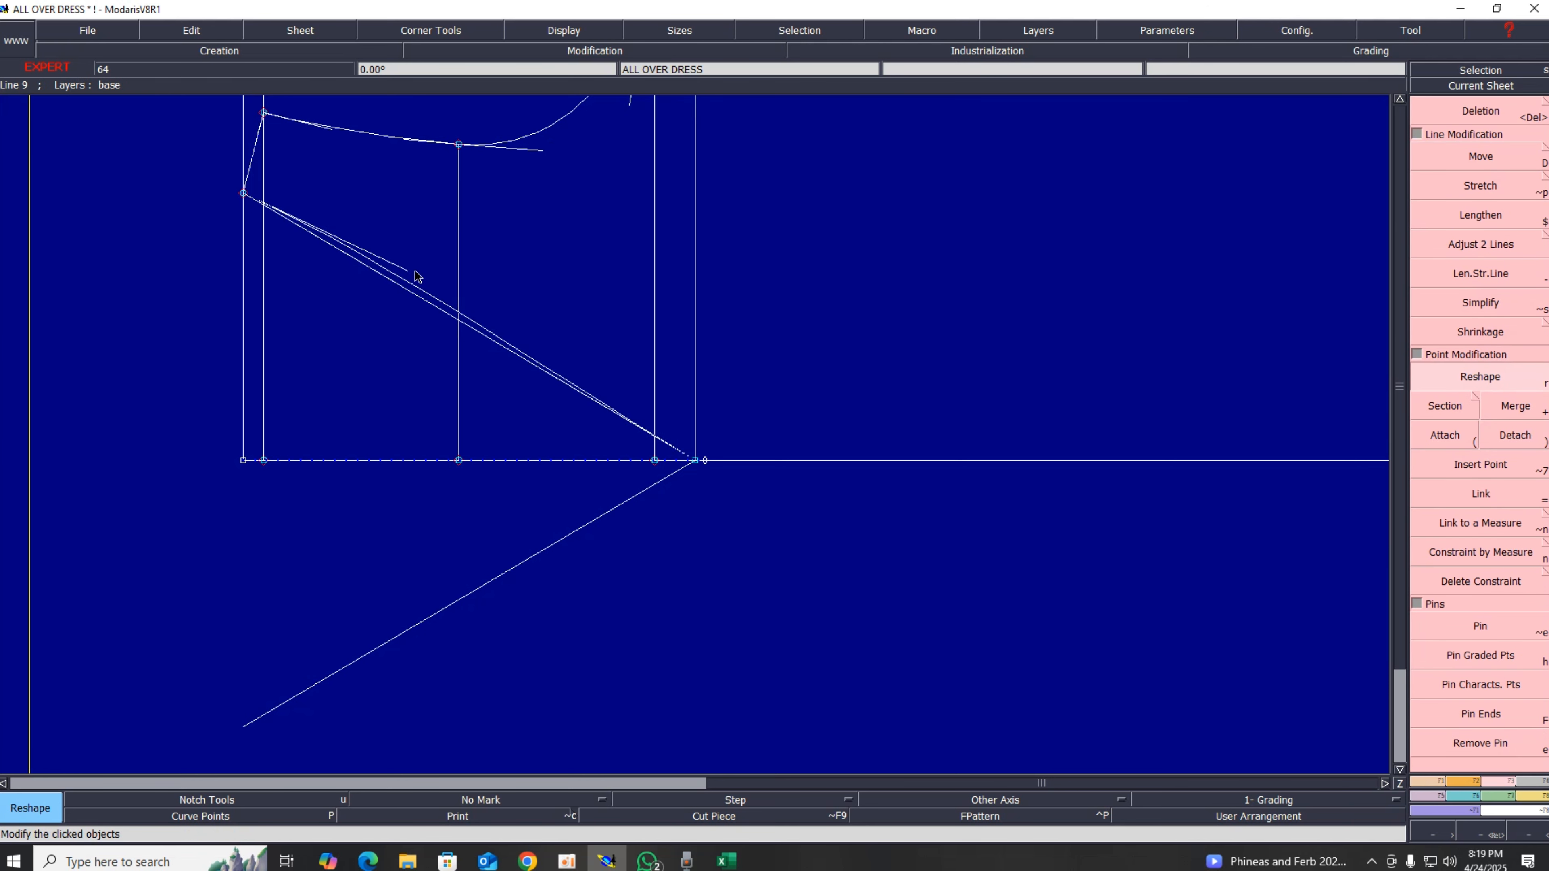
left_click(577, 231)
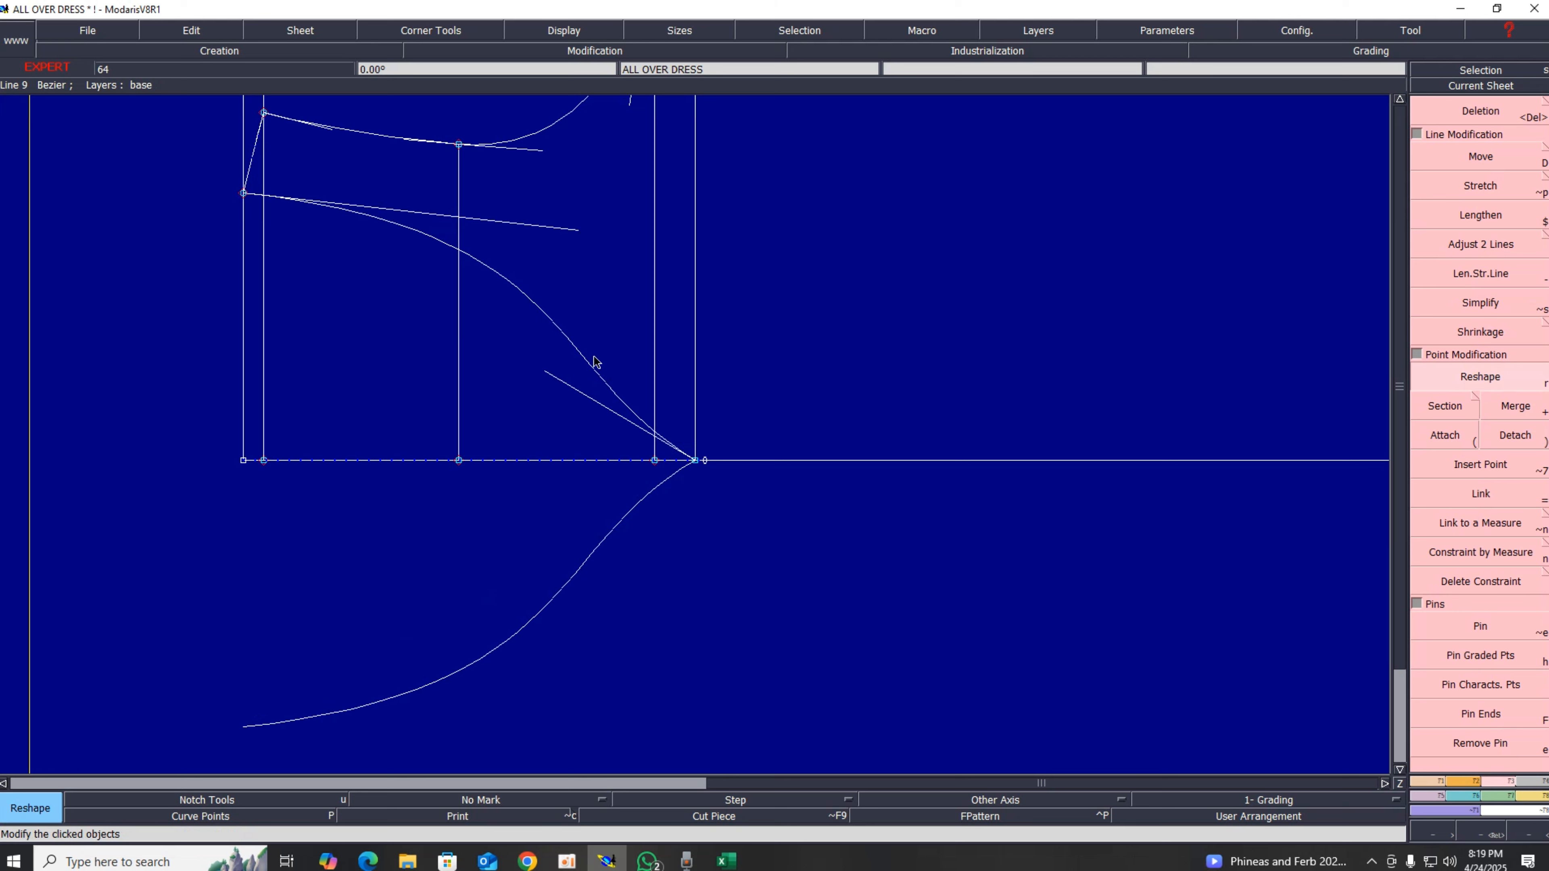
left_click(547, 373)
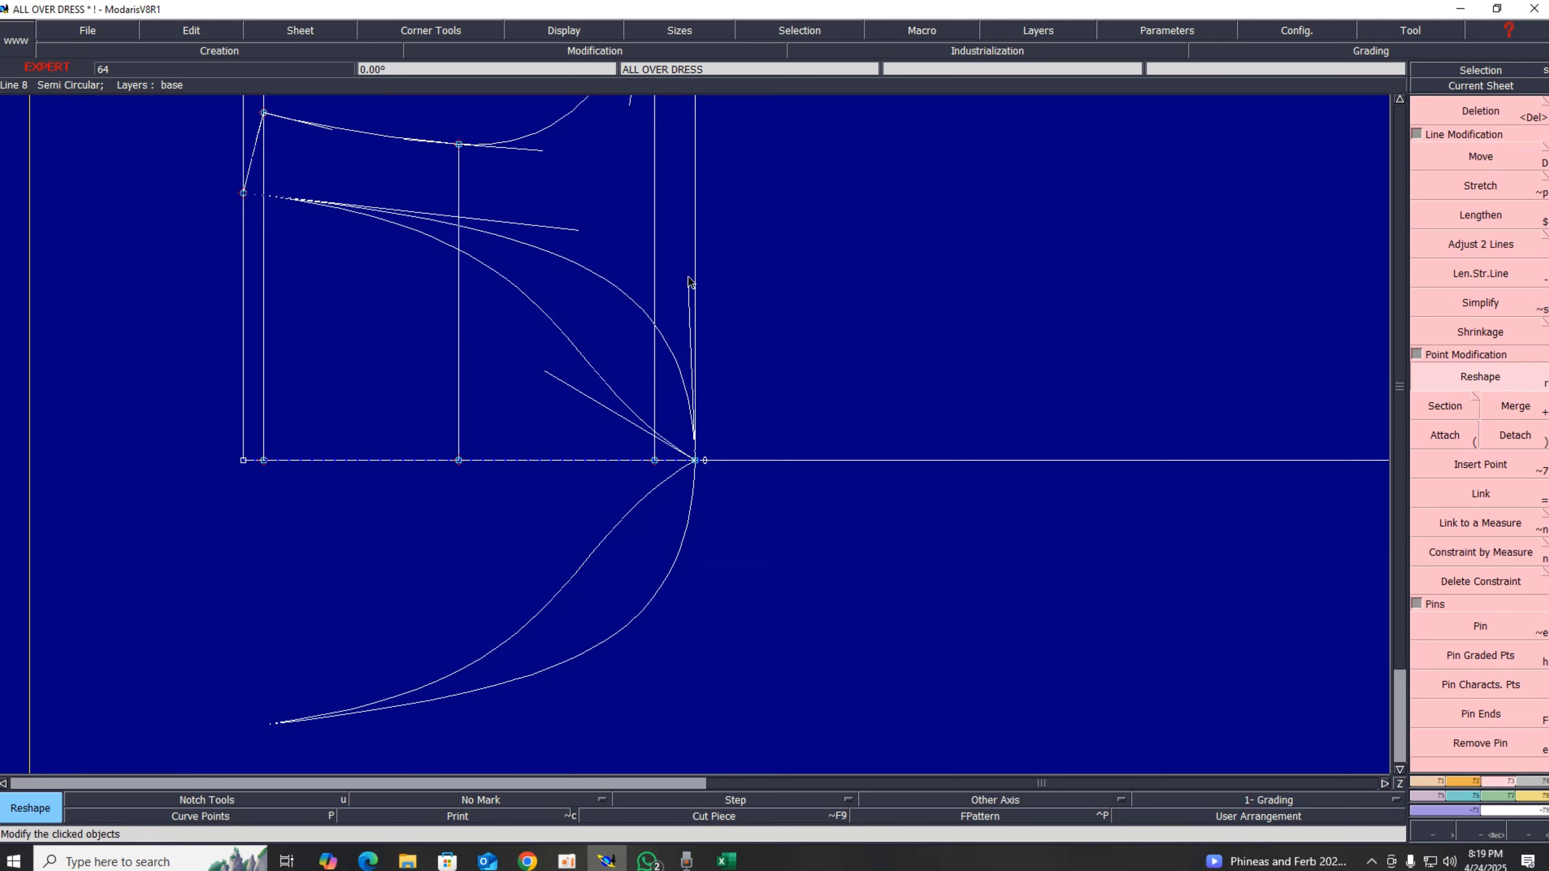
left_click(695, 258)
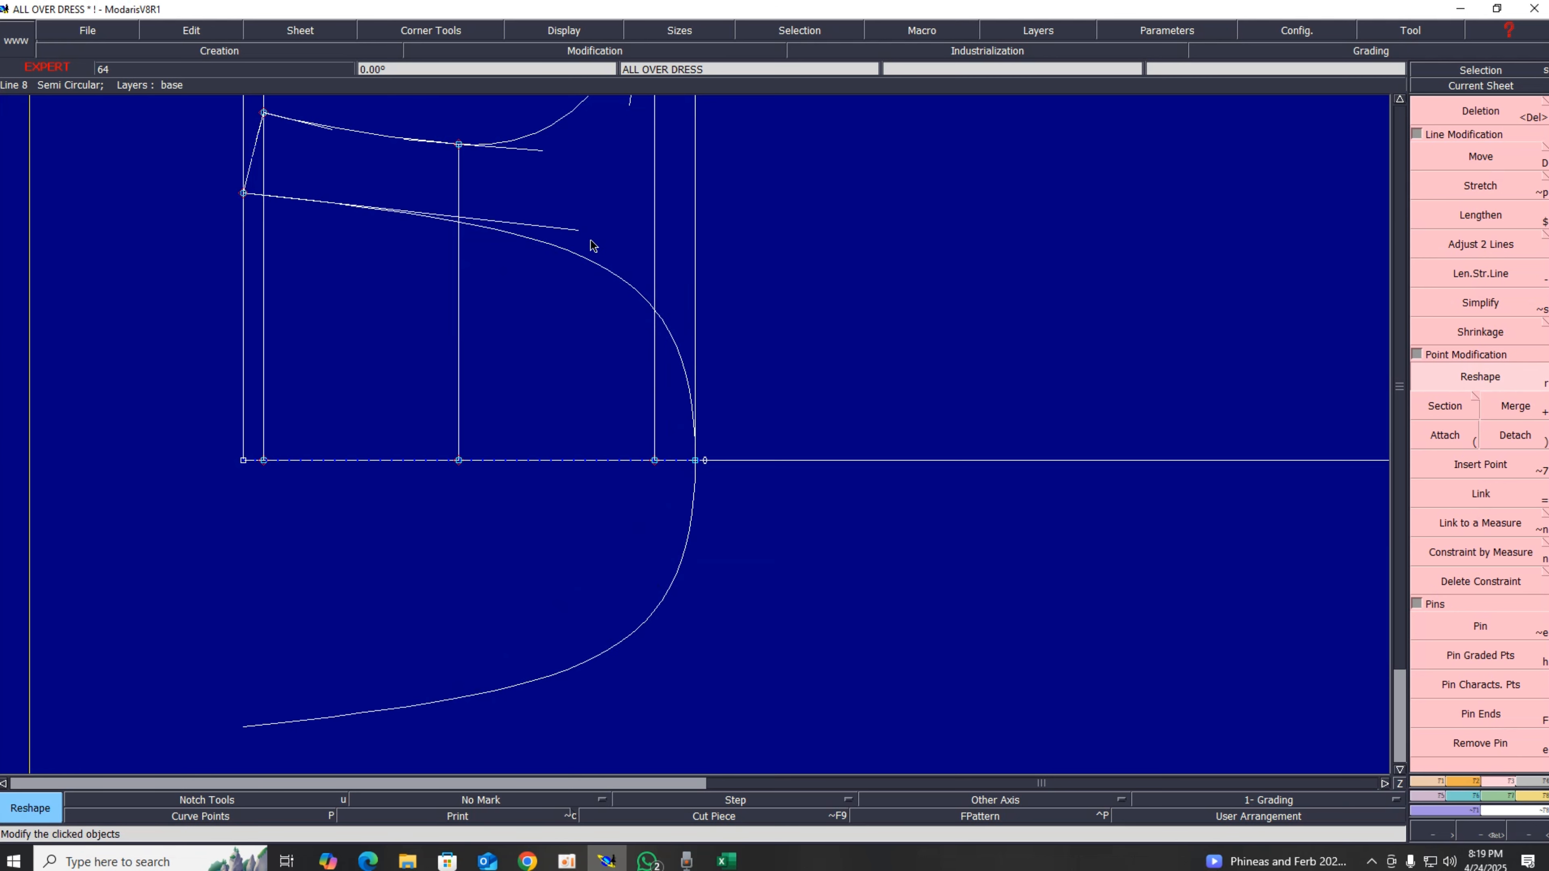
Step: Fine-tune the curve's handles so it starts flatter from the left edge and meets the side line vertically
left_click(575, 231)
left_click(577, 253)
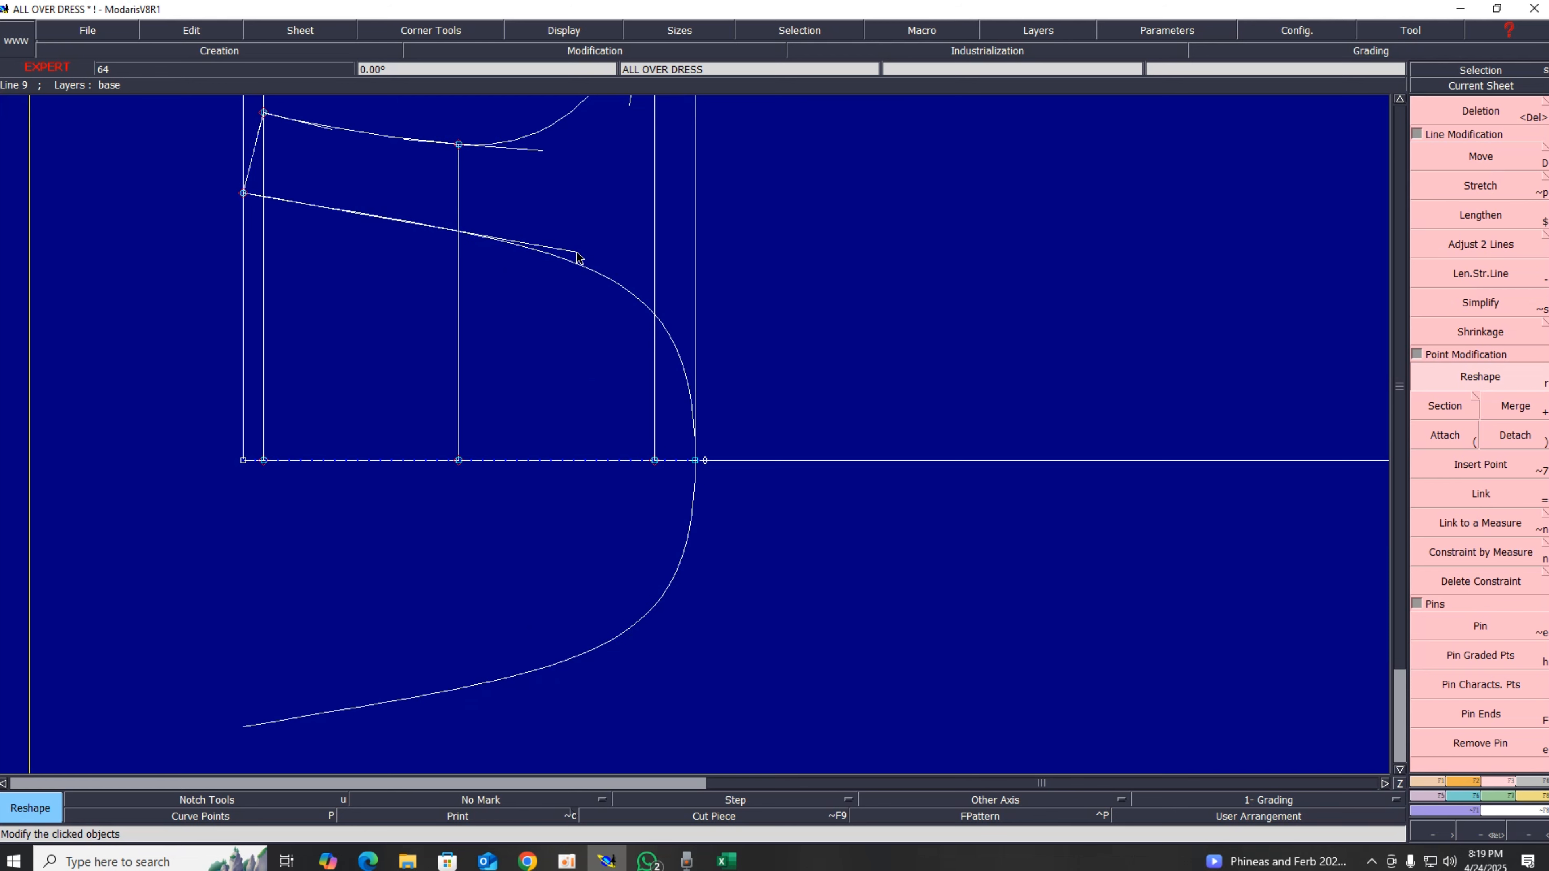
left_click(576, 253)
left_click(547, 247)
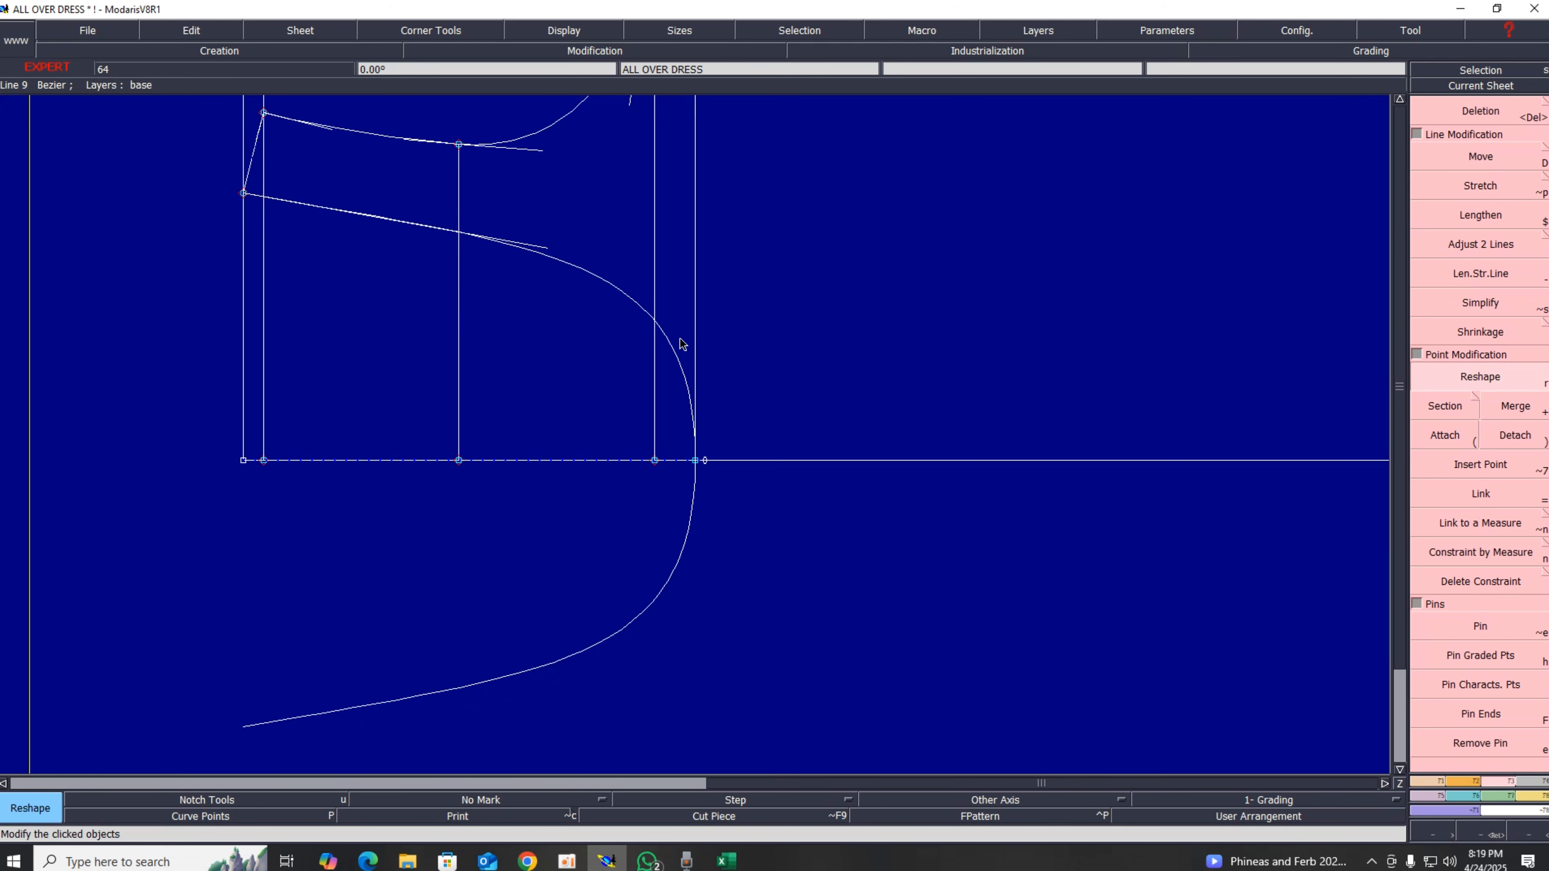
left_click(691, 329)
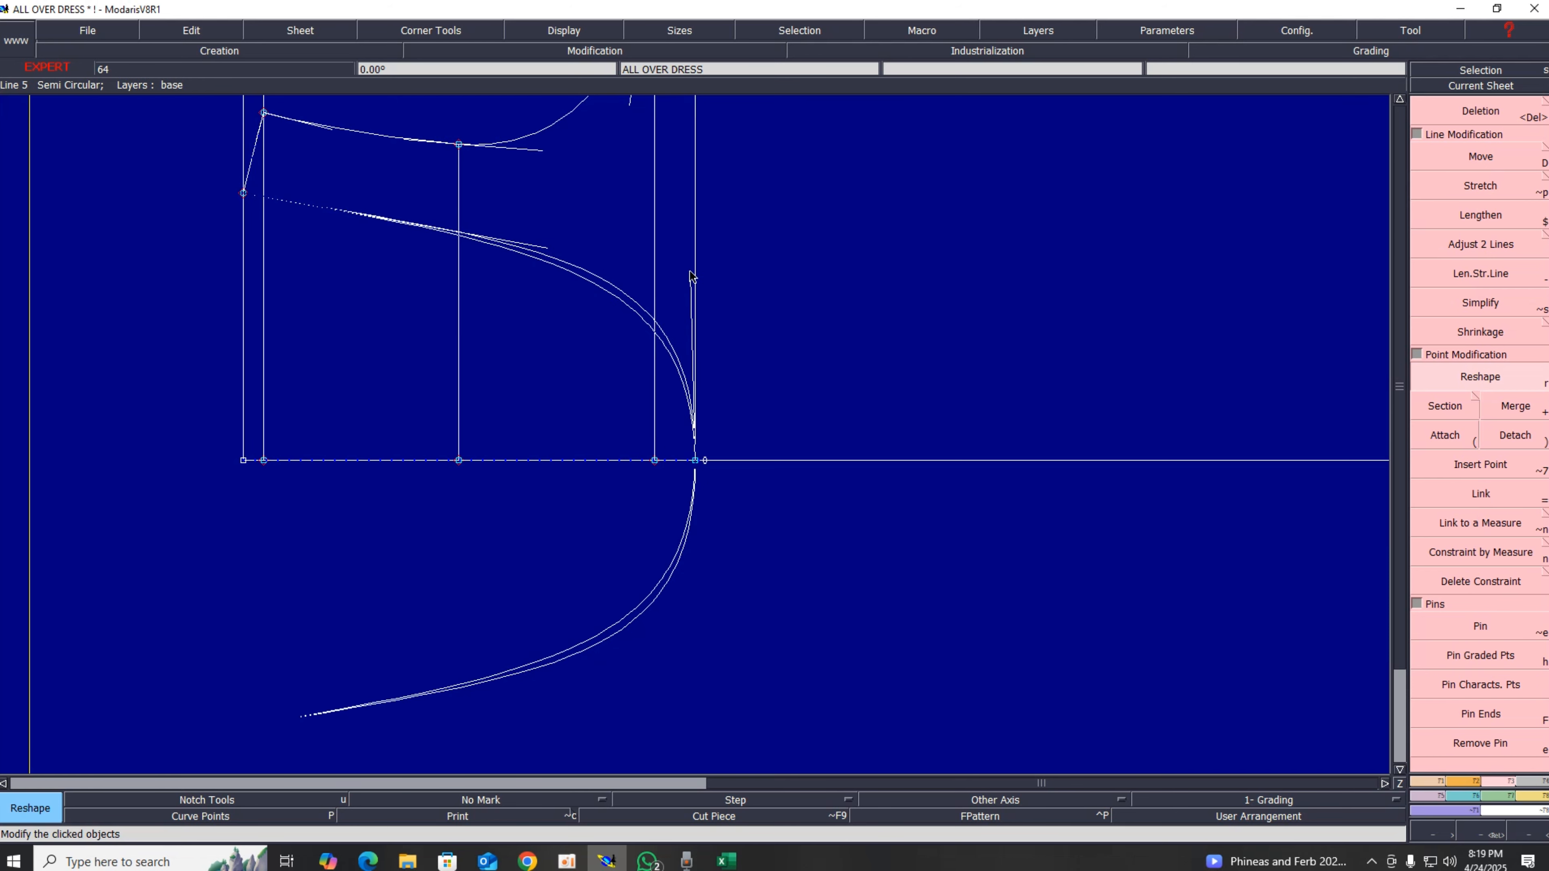
left_click(689, 228)
left_click(535, 246)
left_click(502, 234)
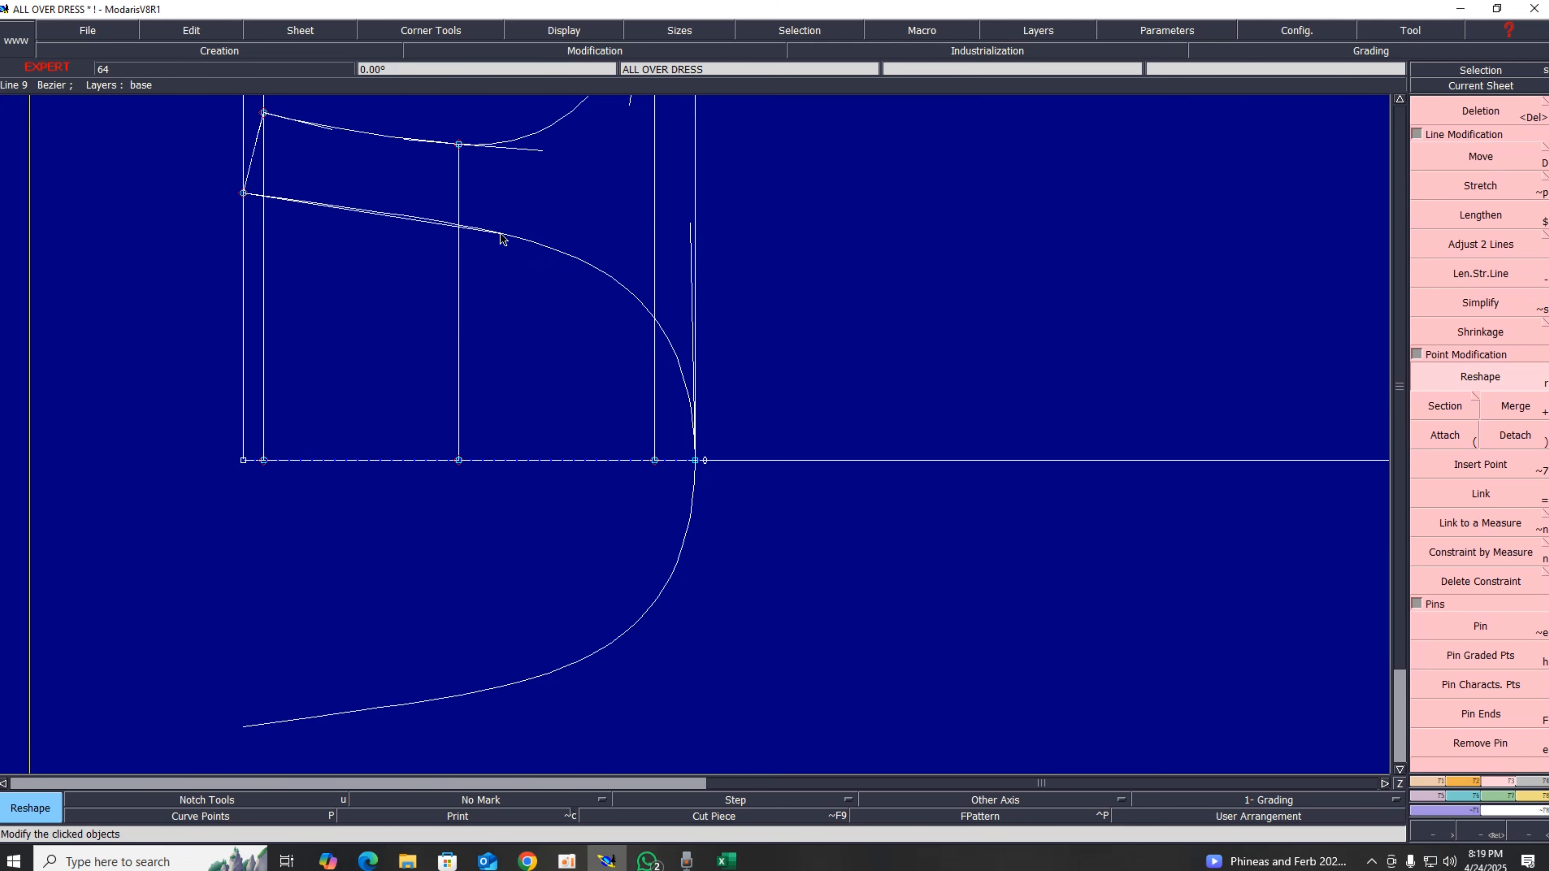
left_click(501, 234)
left_click(463, 237)
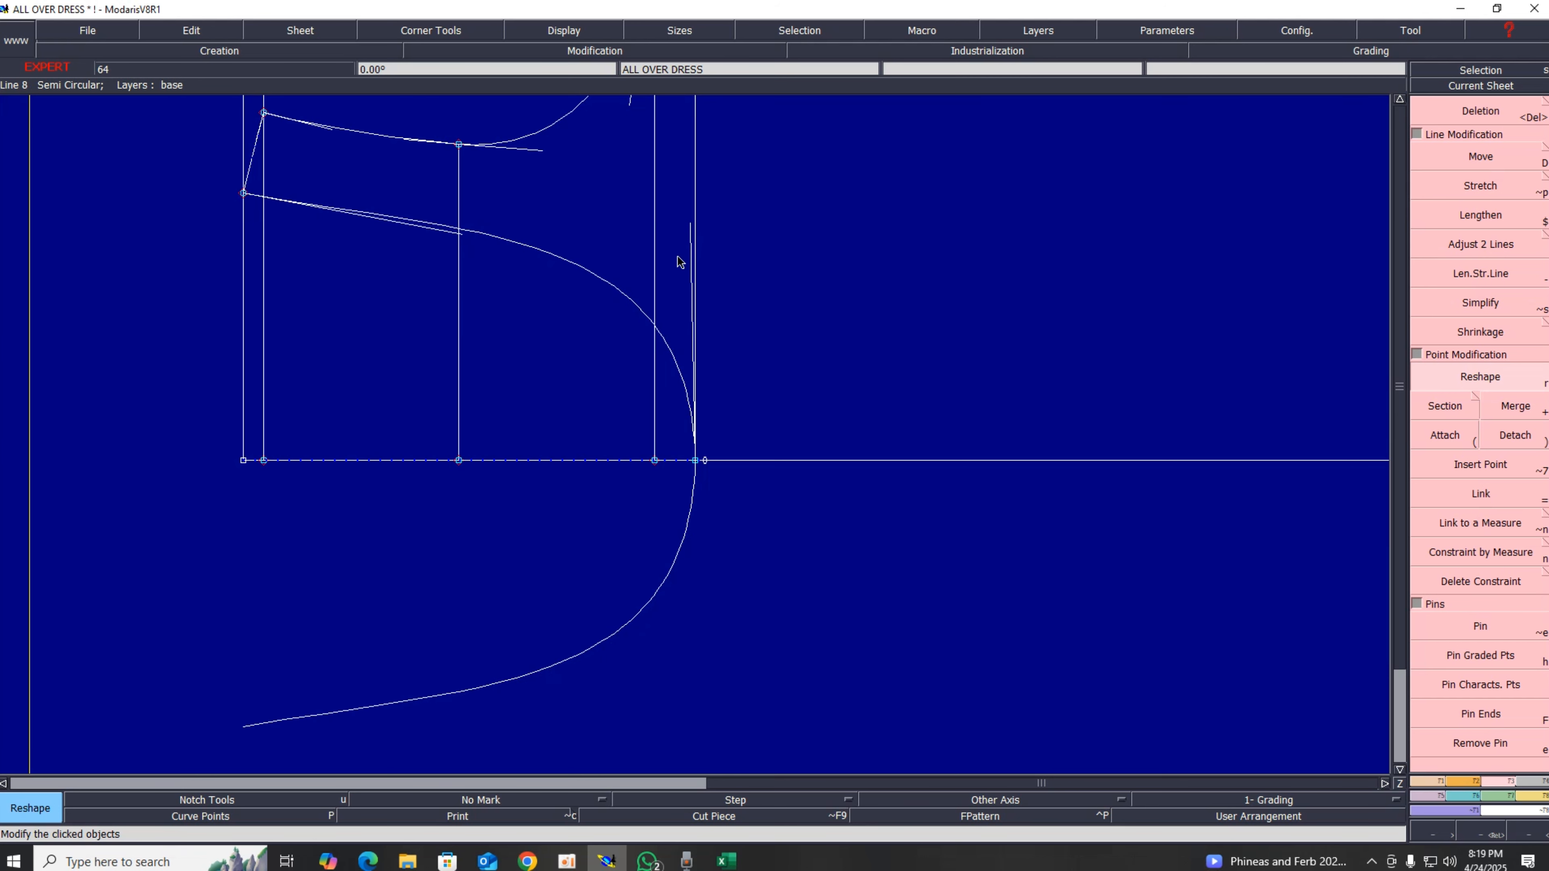
left_click(688, 231)
left_click(691, 238)
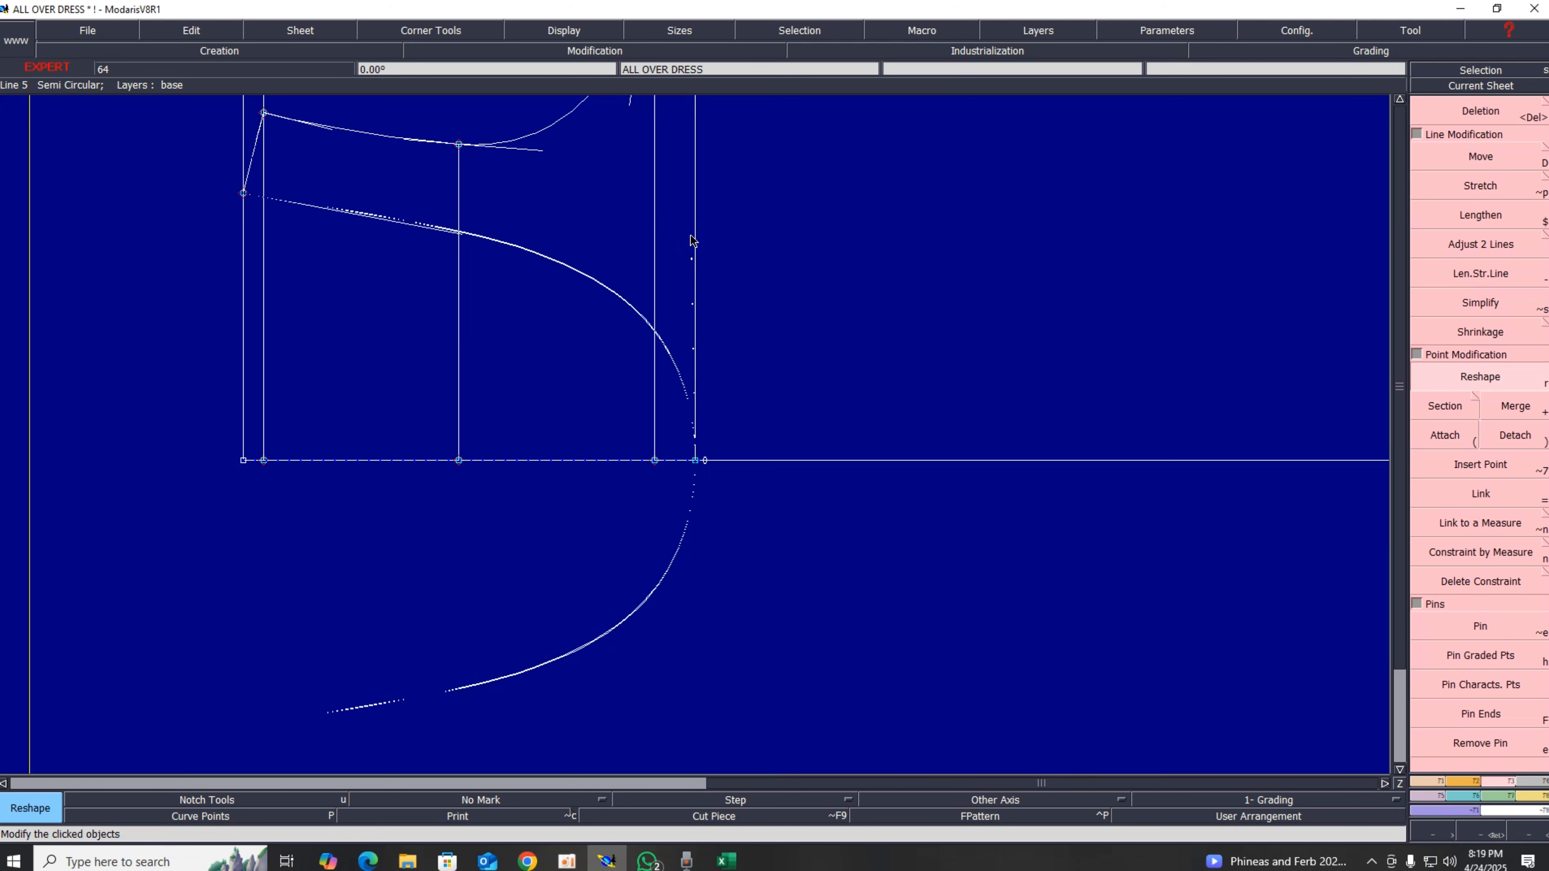
scroll(594, 505, "down", 1)
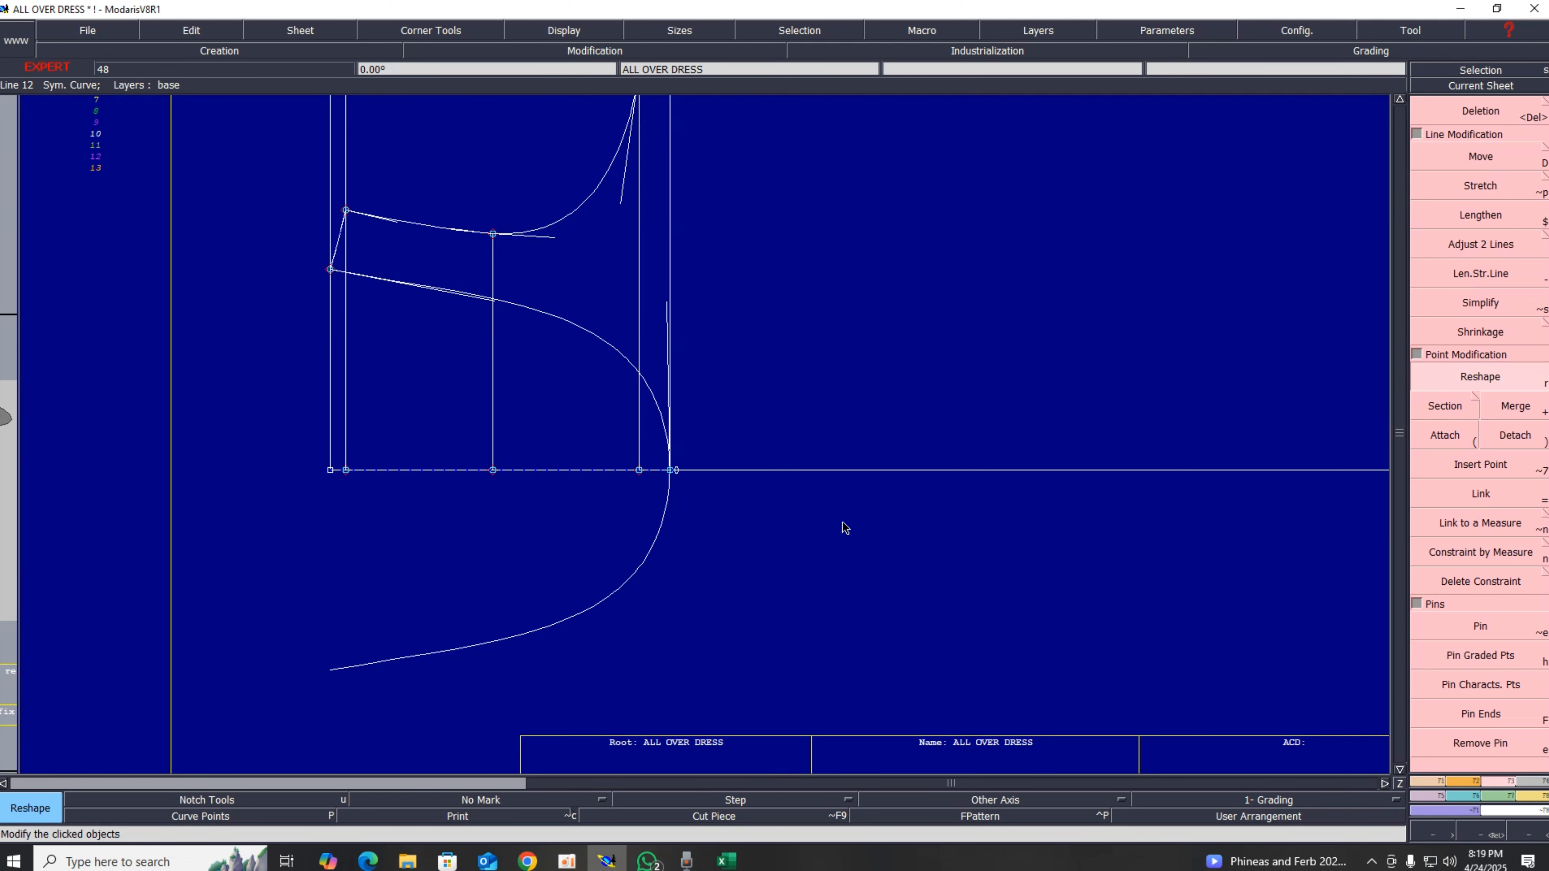
scroll(878, 520, "down", 1)
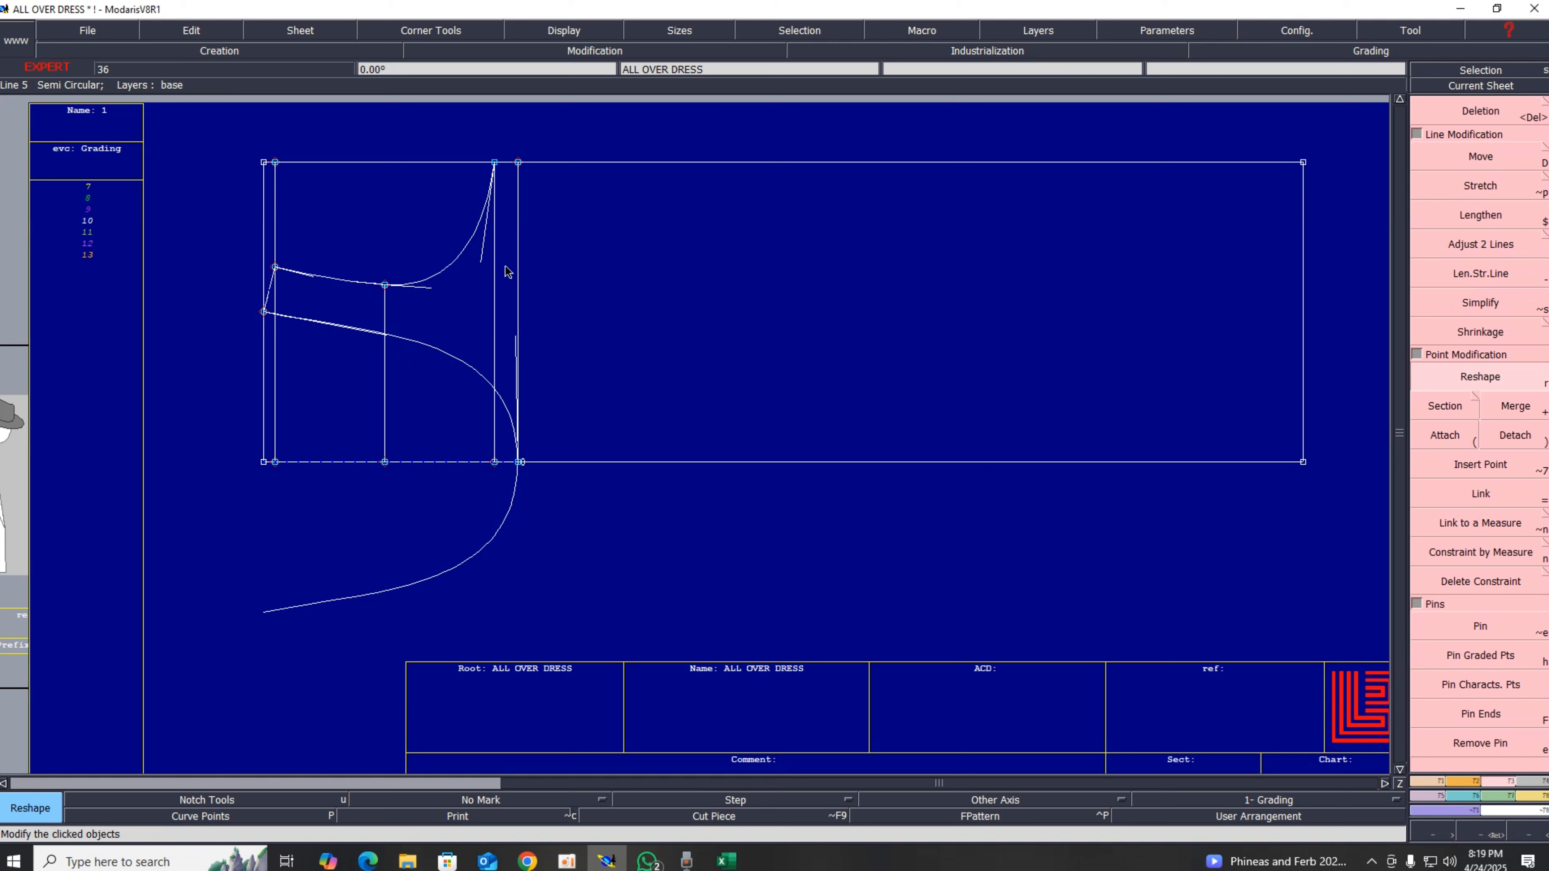
Step: Try to delete the stray vertical line beside the armhole, undoing the accidental deletion of the bottom line
key("Delete")
left_click(516, 272)
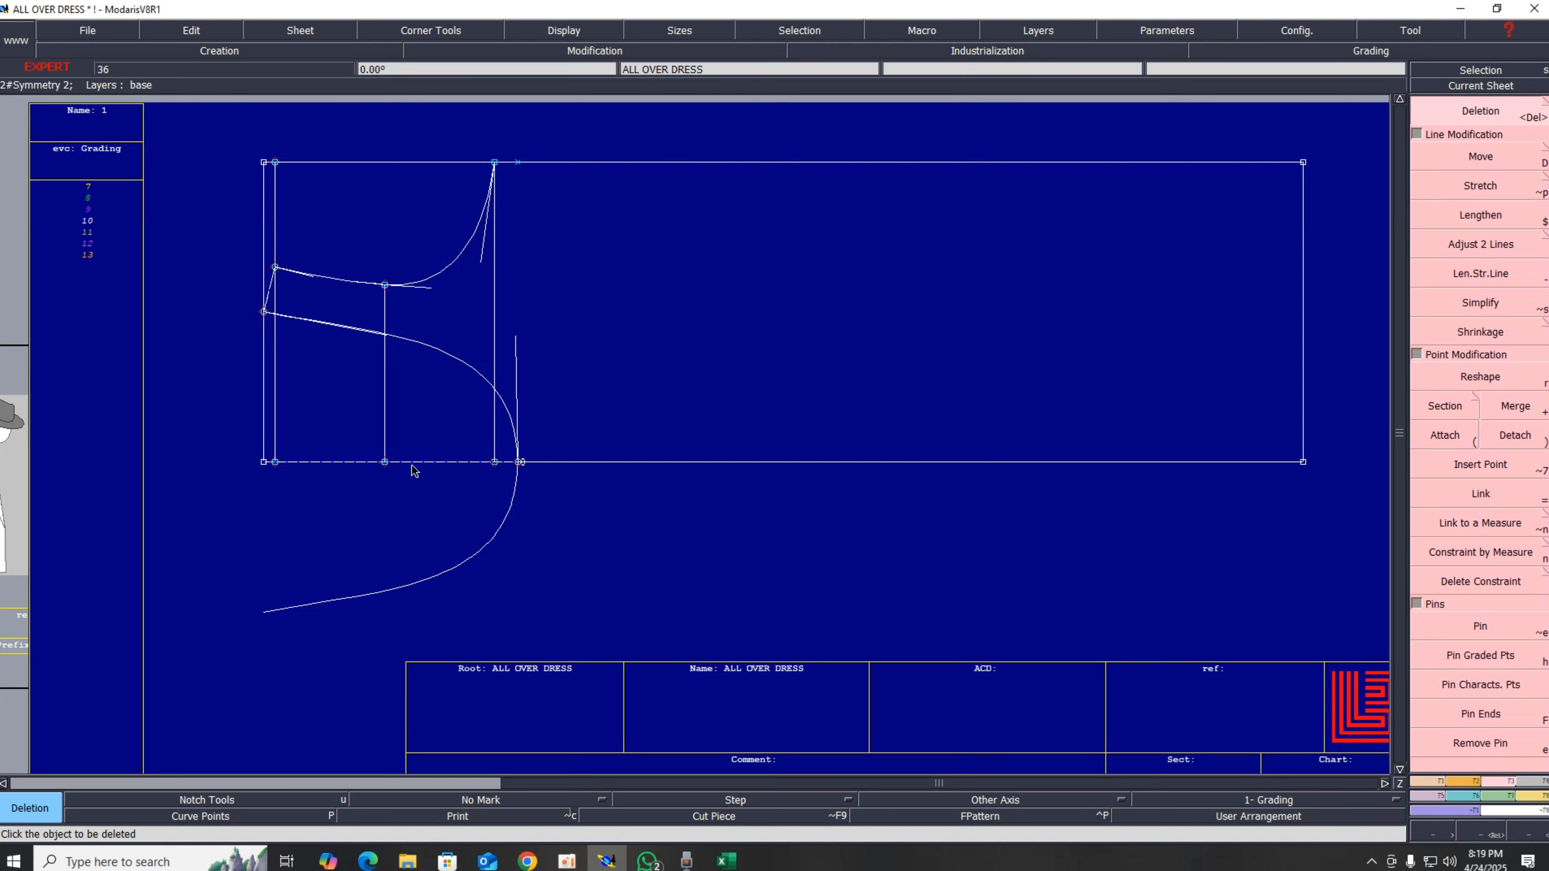
key("Delete")
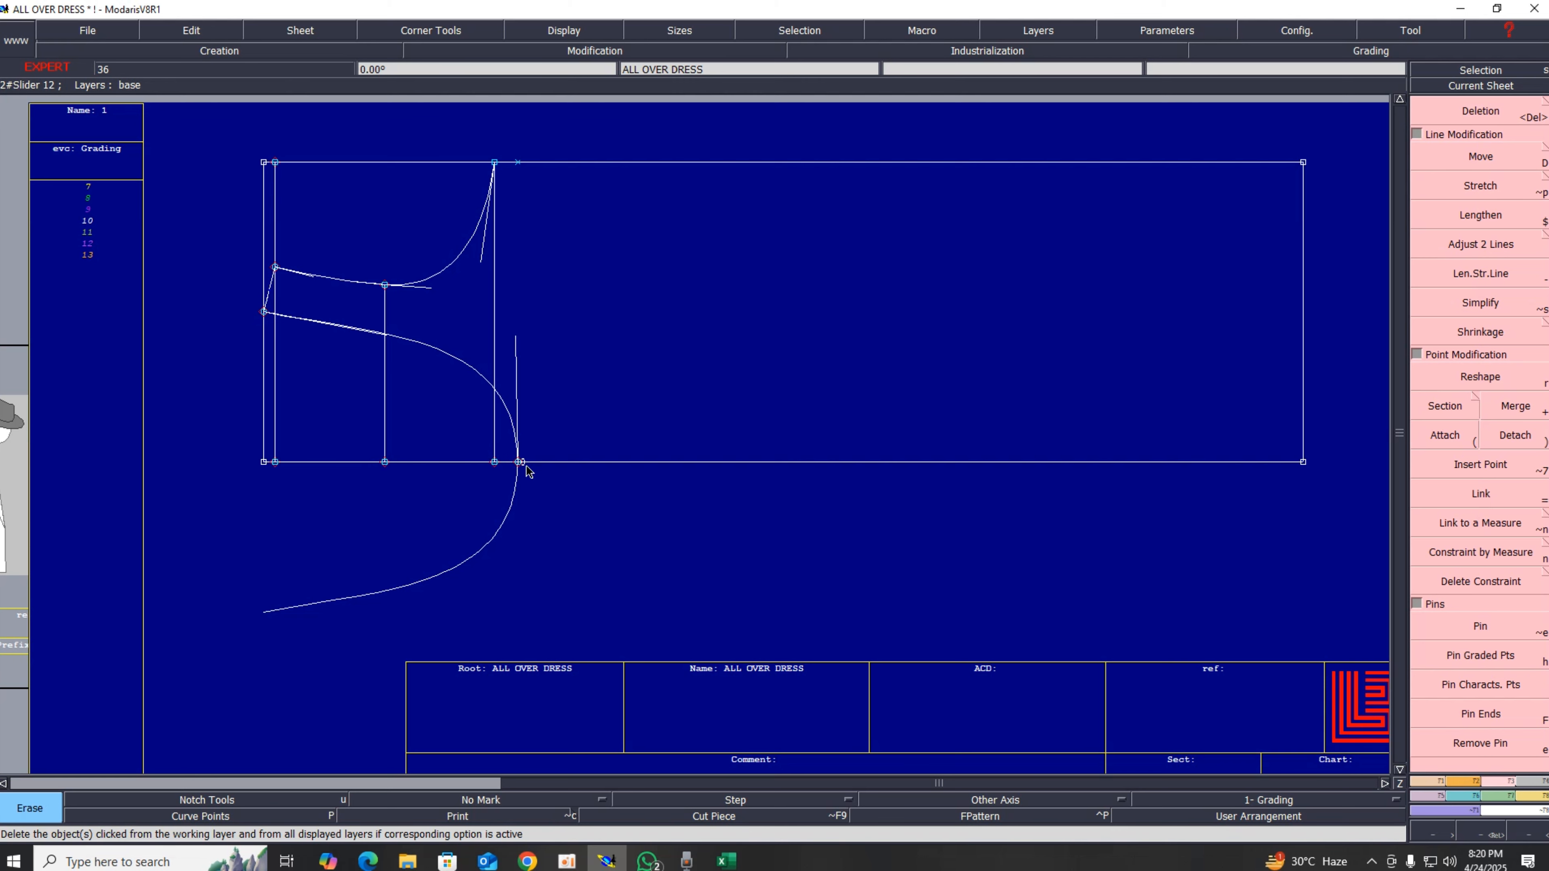
key("Delete")
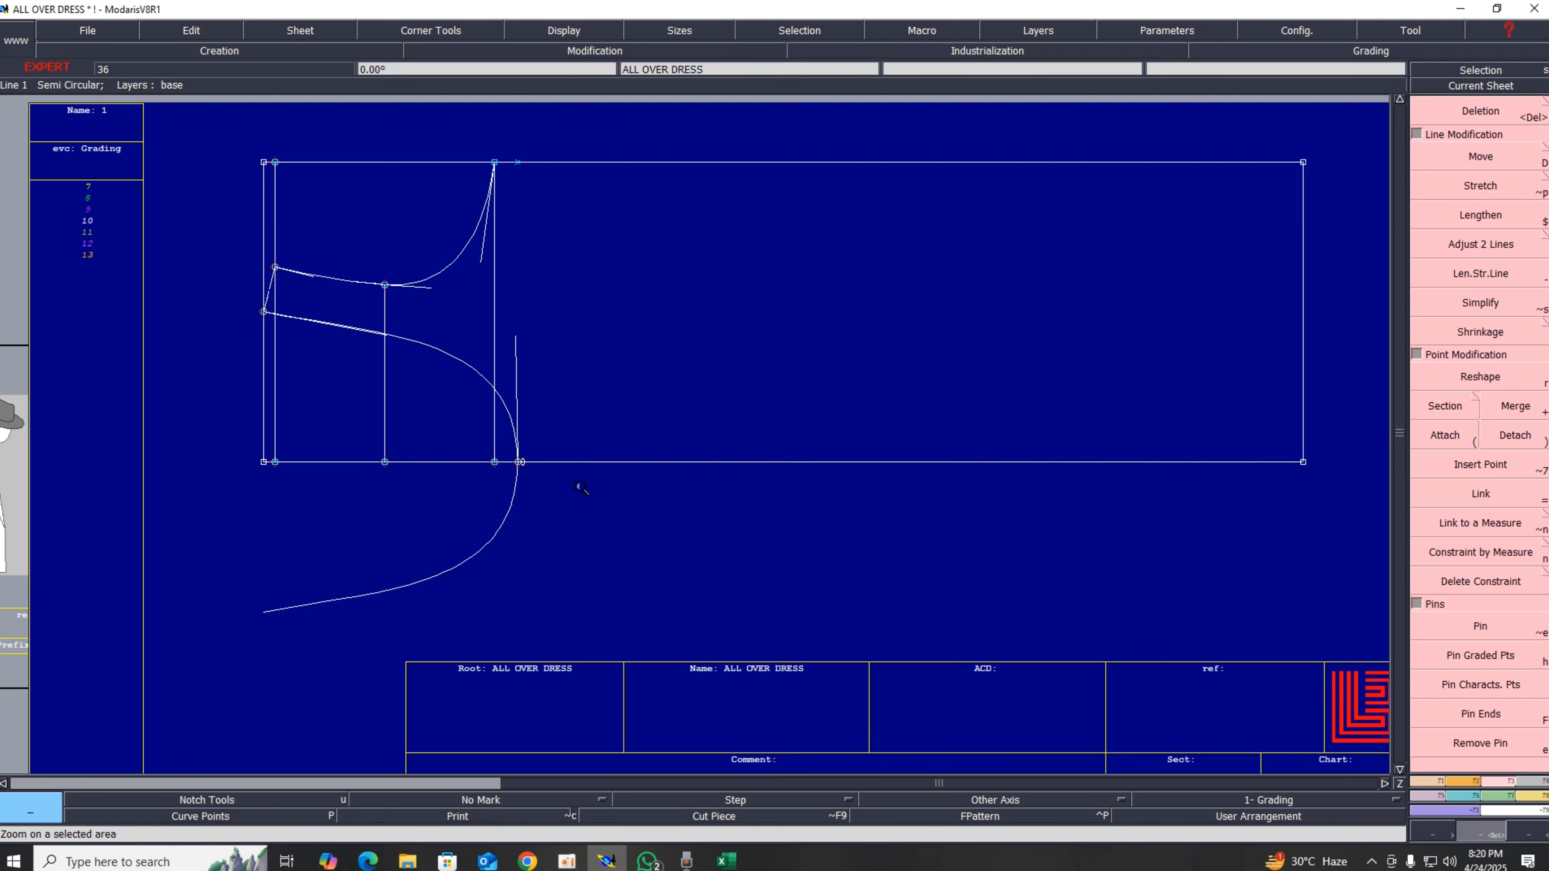
key("minus")
scroll(535, 474, "up", 2)
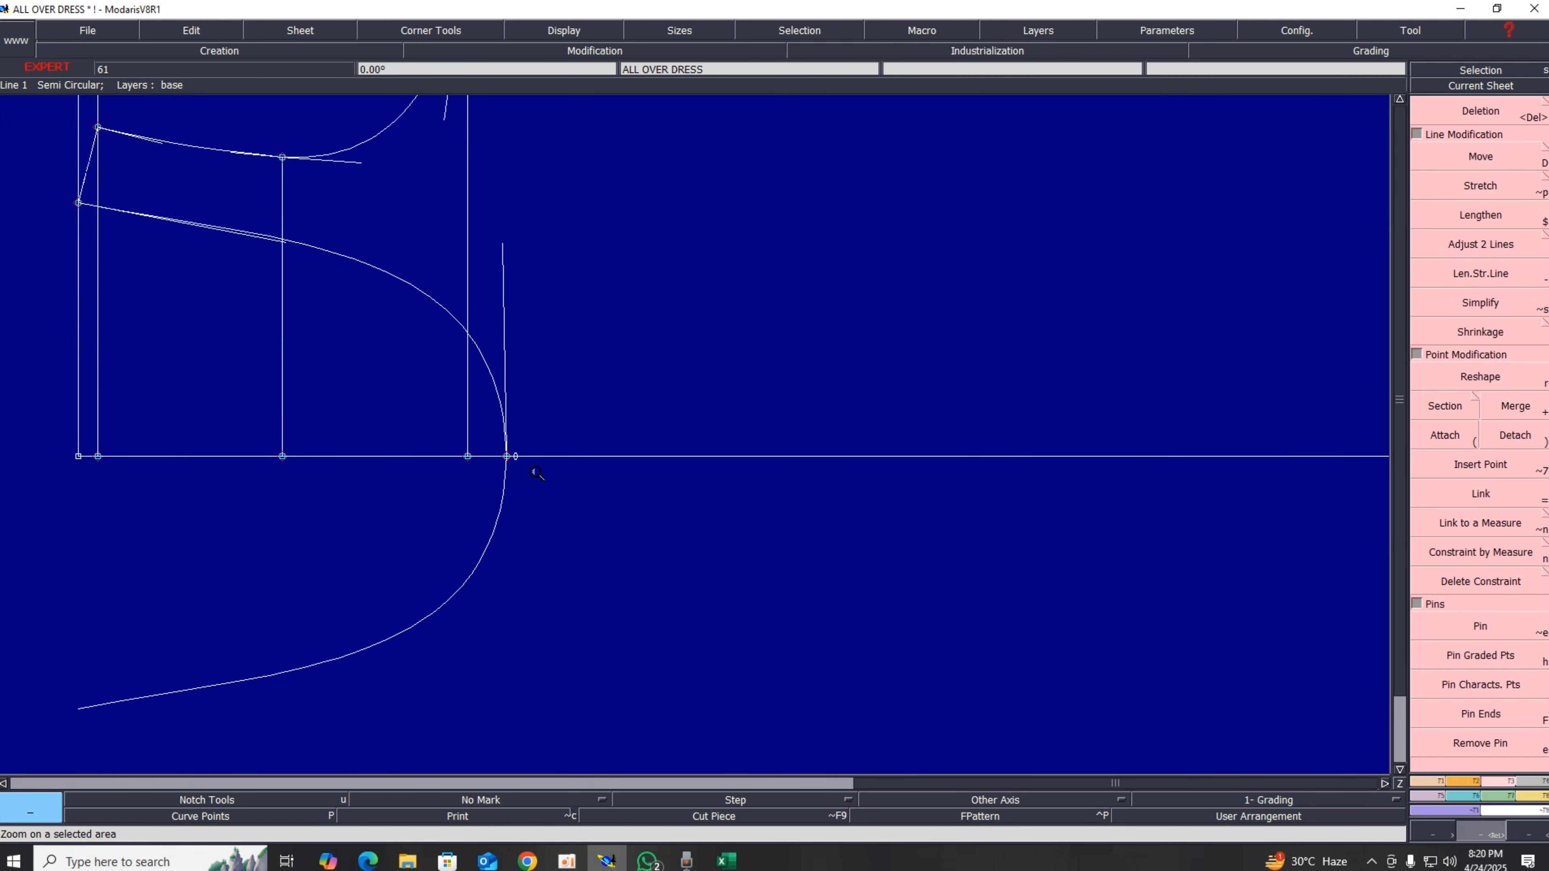
left_click(517, 457)
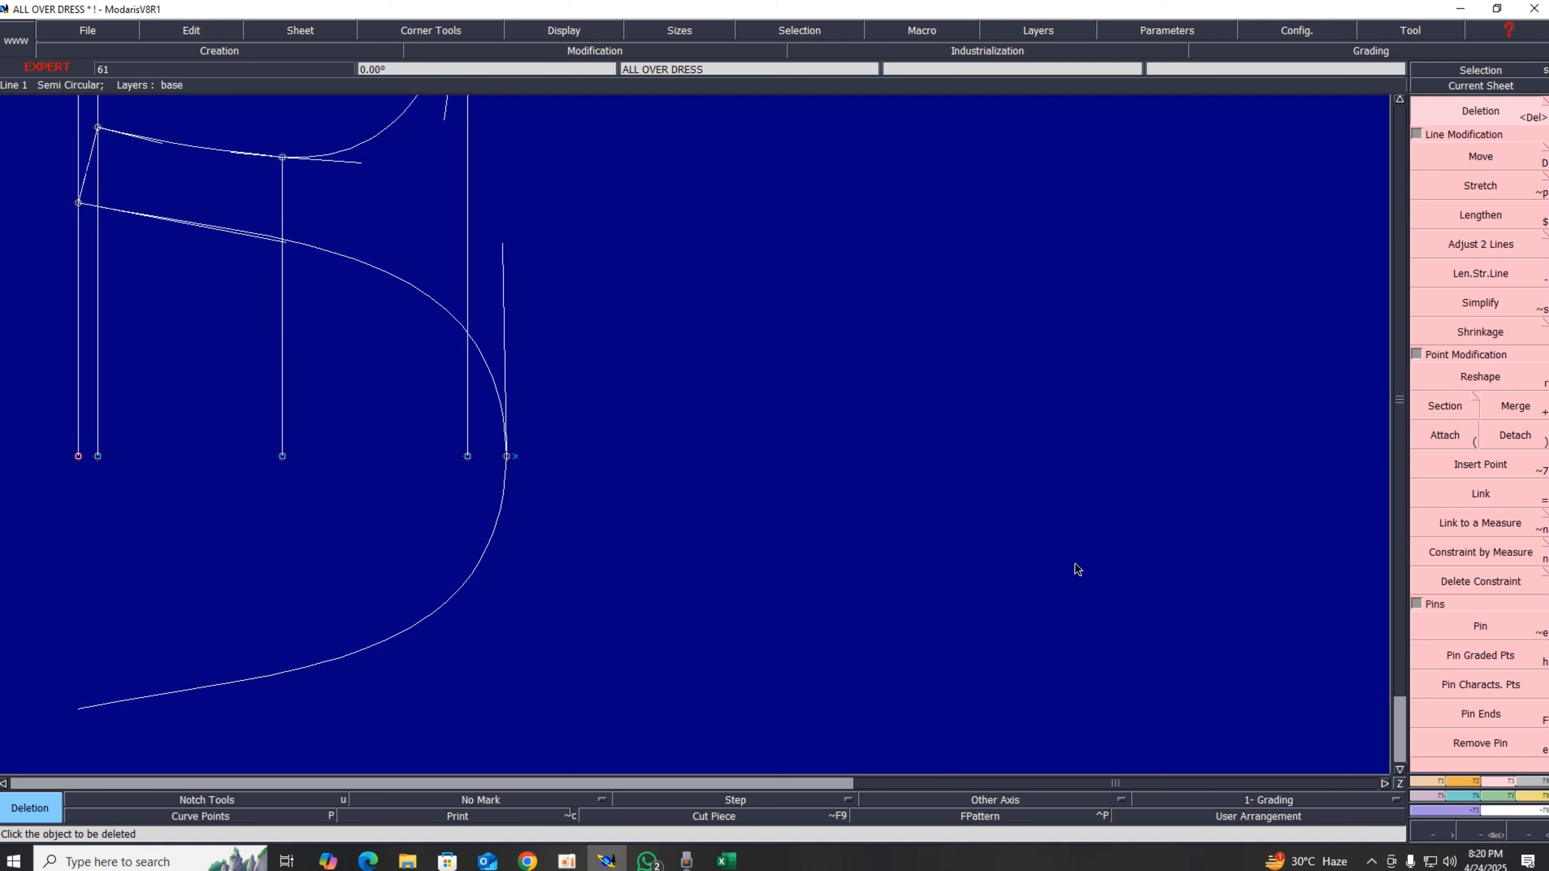
key("ctrl+z")
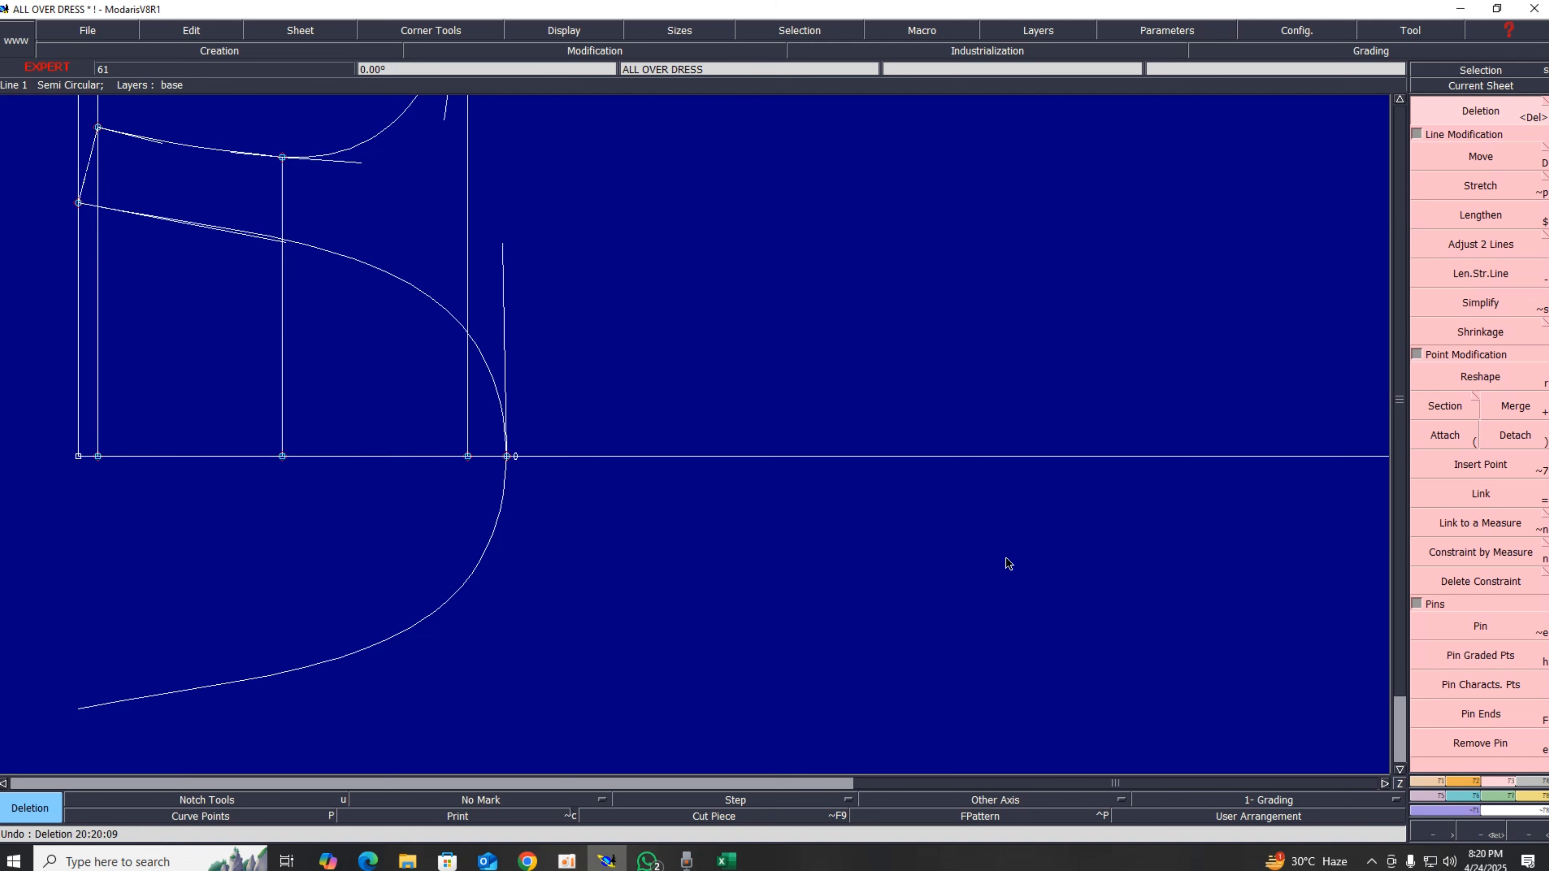
Step: Change the pattern sheet background colour to black in the Modaris preferences
scroll(558, 515, "down", 2)
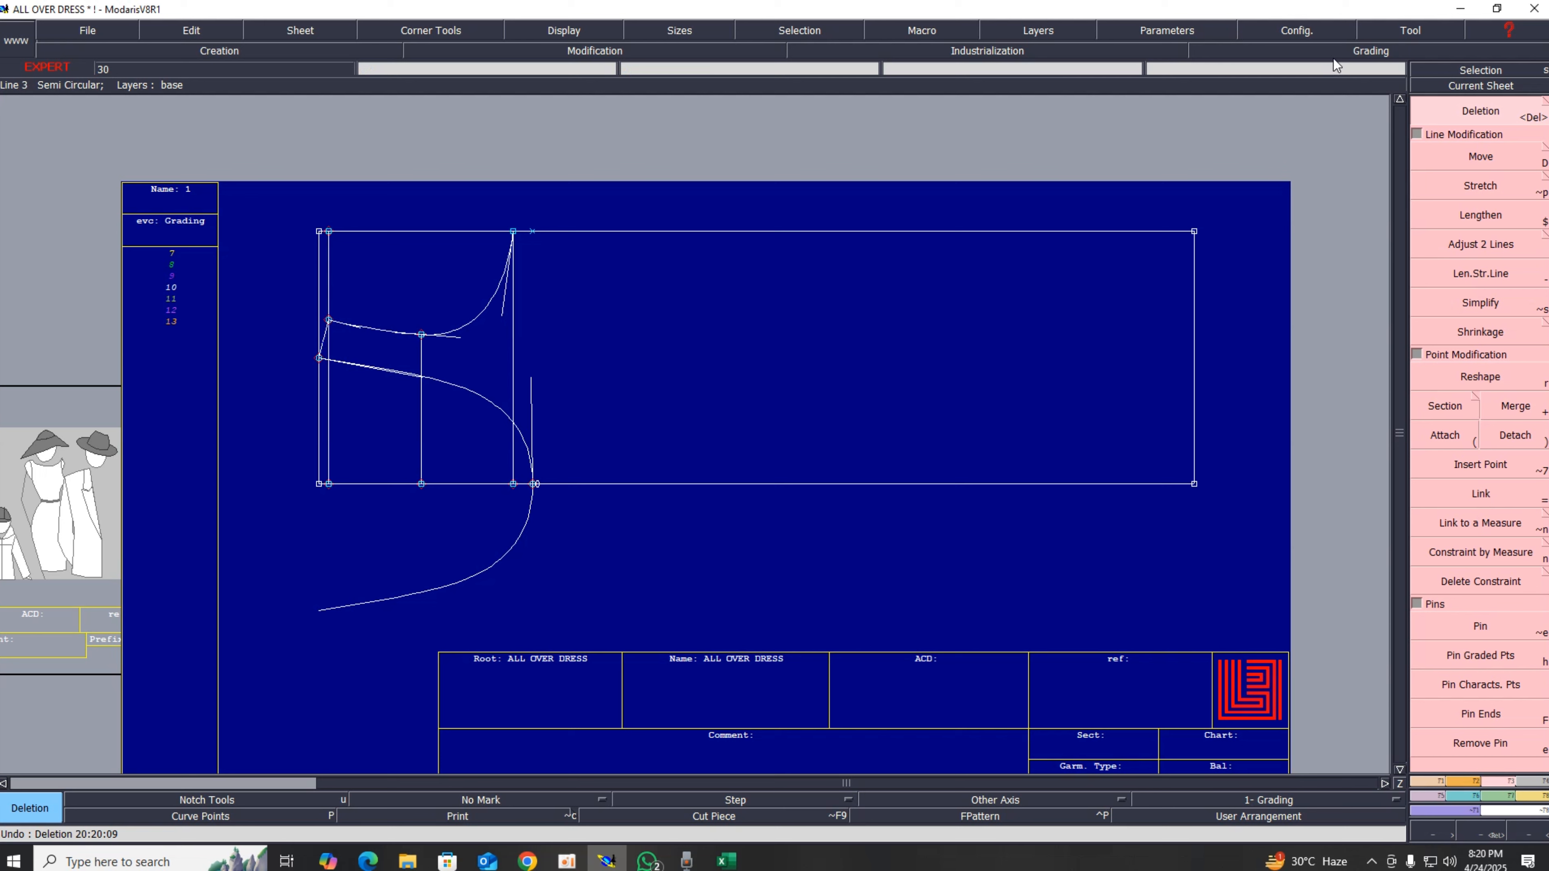
left_click(1295, 32)
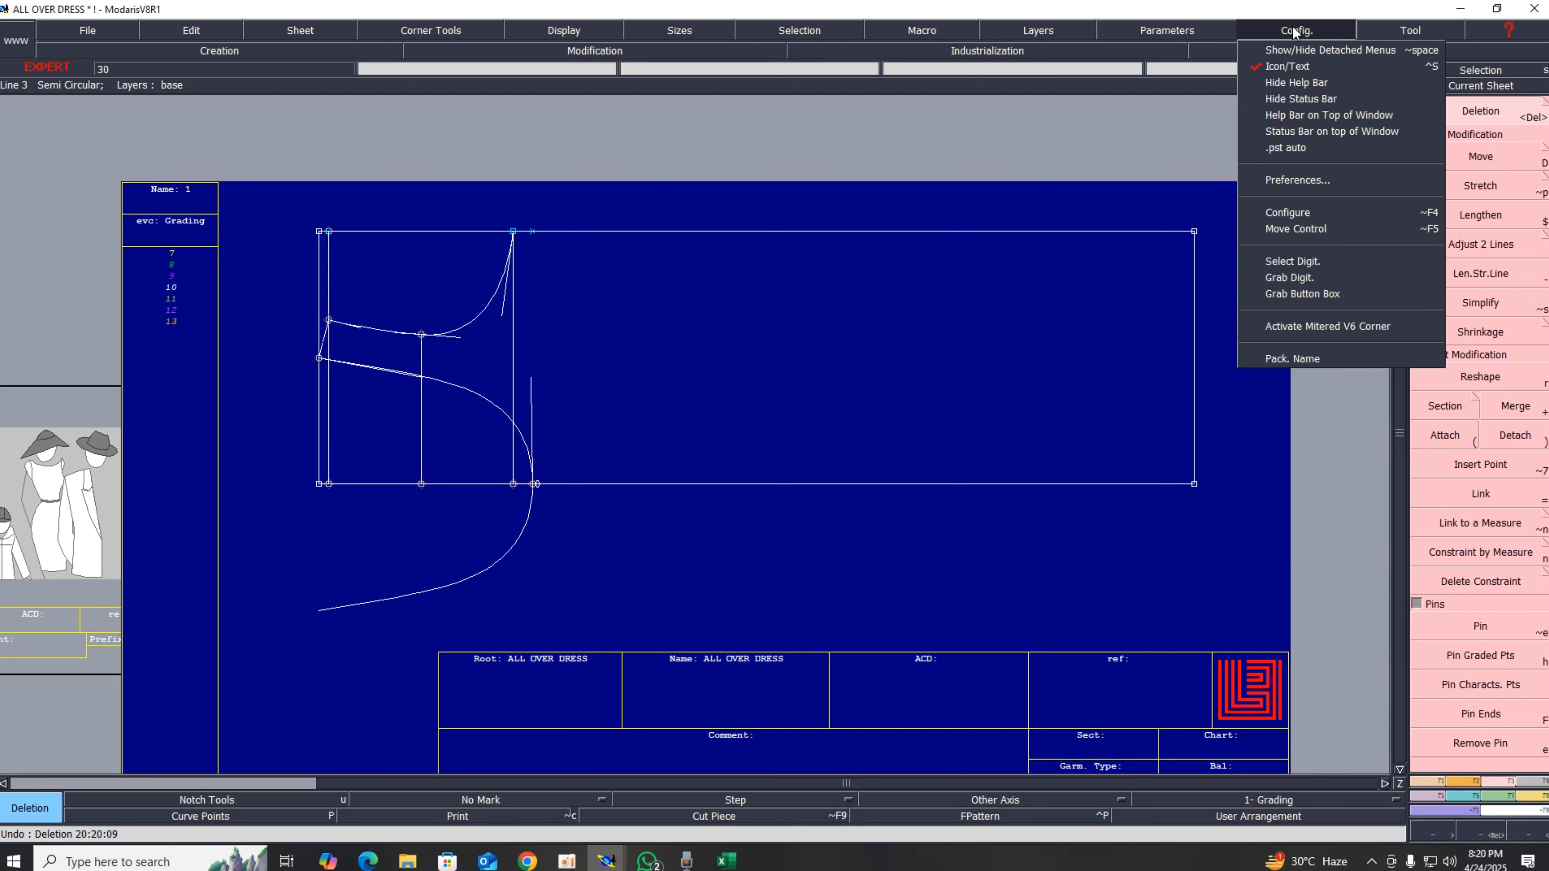
left_click(1310, 180)
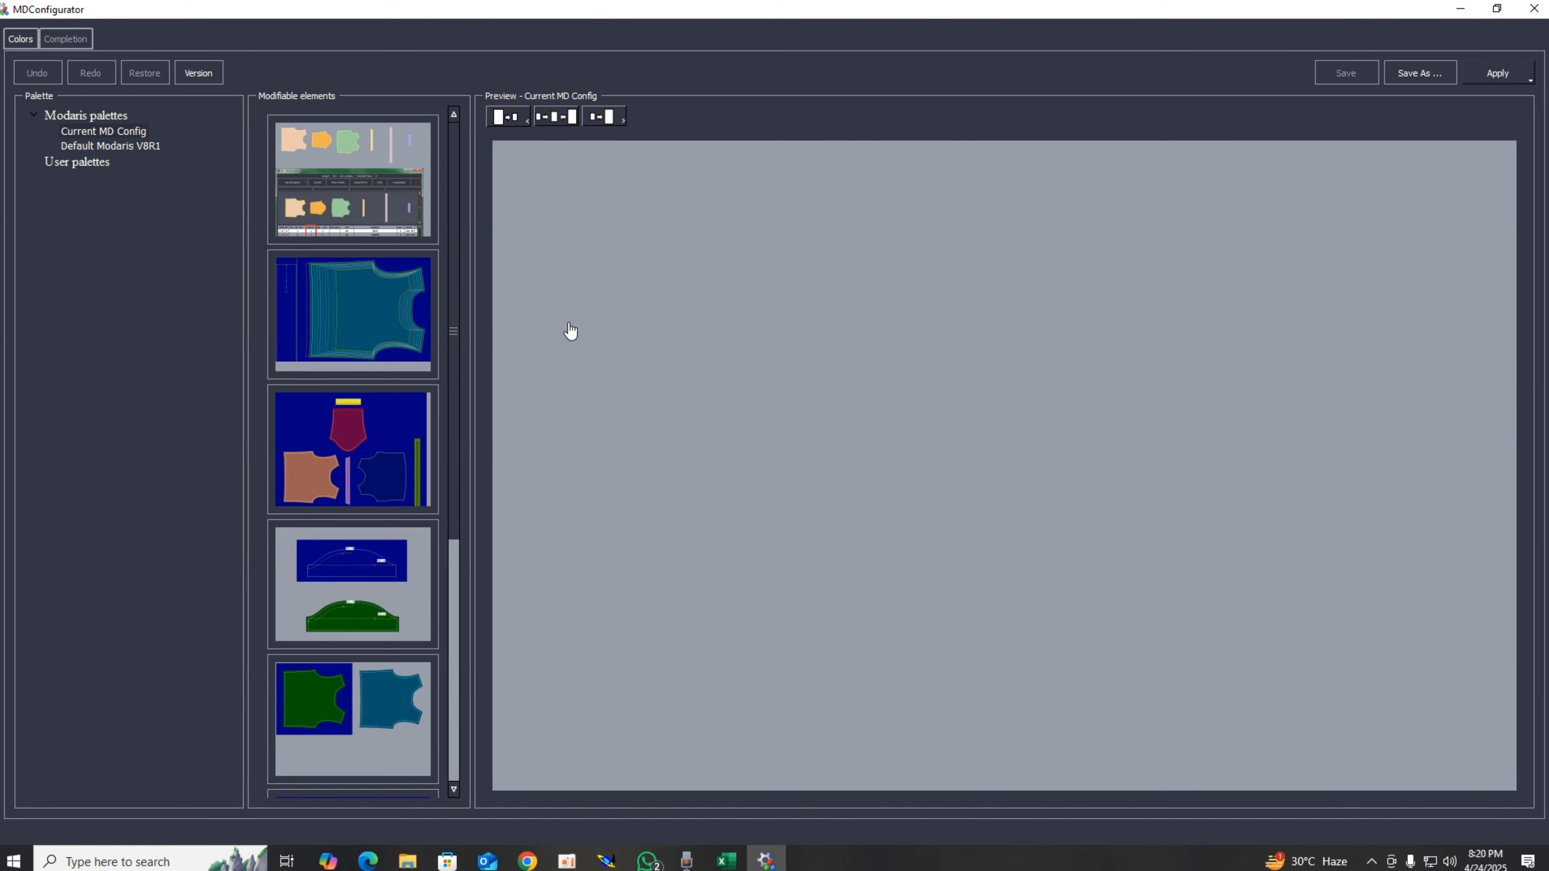
left_click(360, 569)
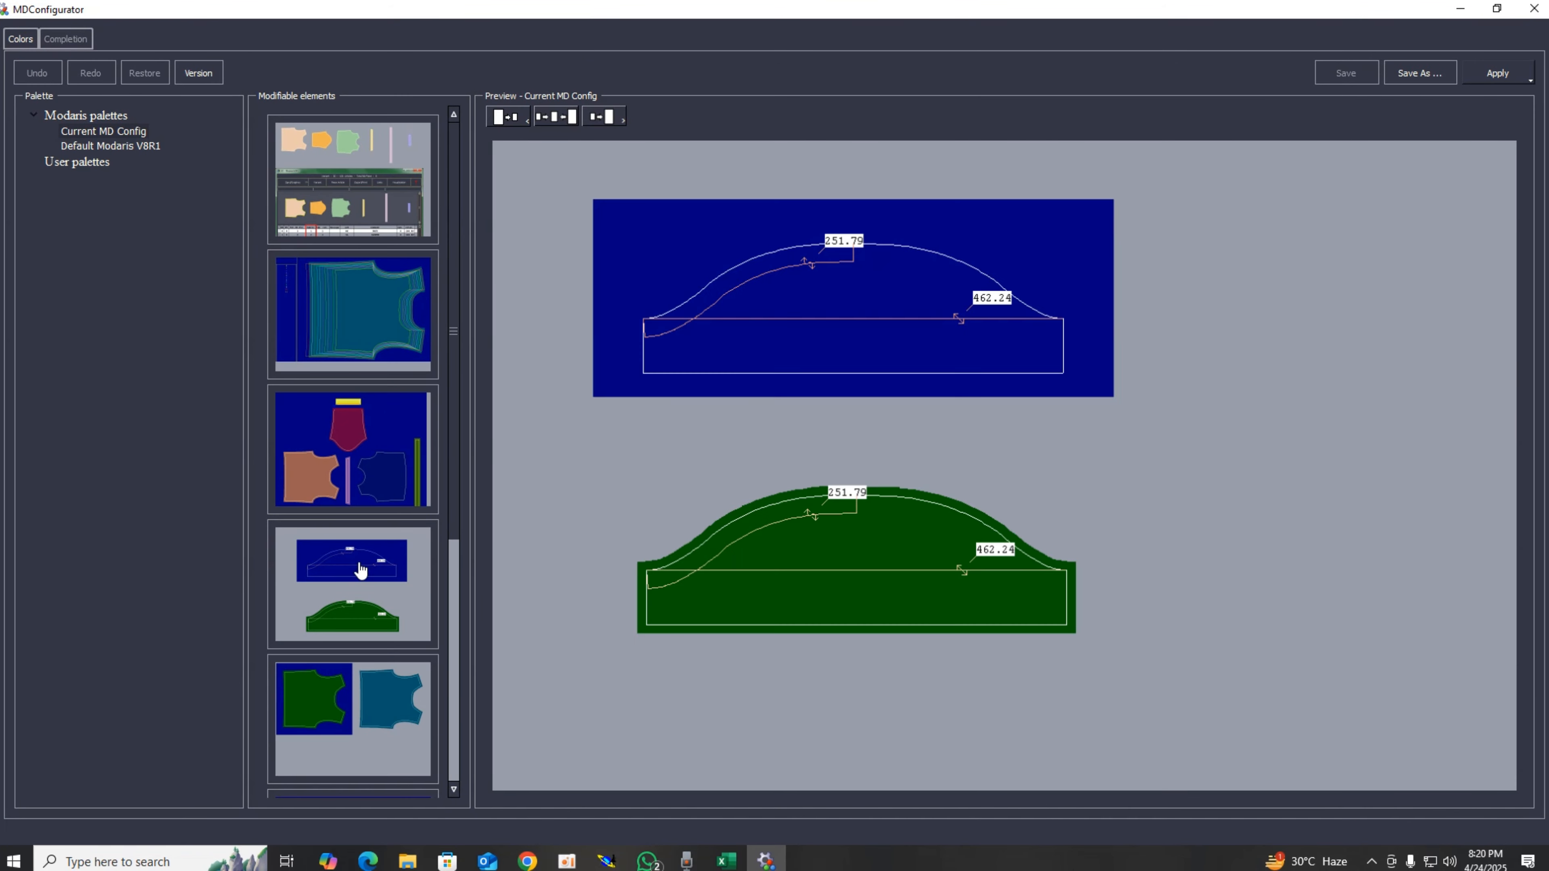
left_click(833, 304)
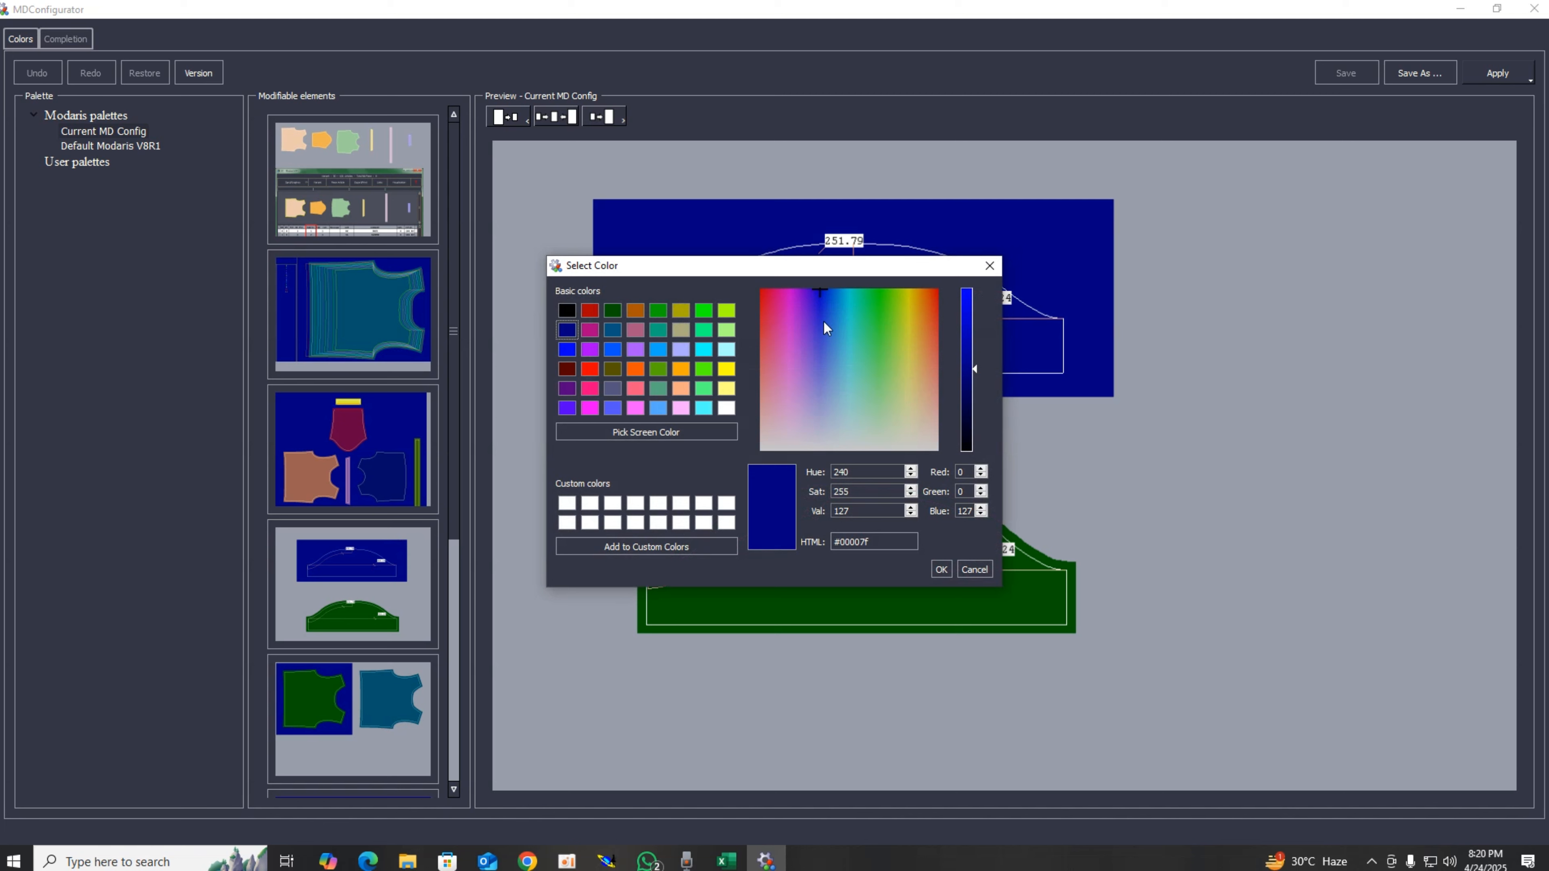
left_click(567, 311)
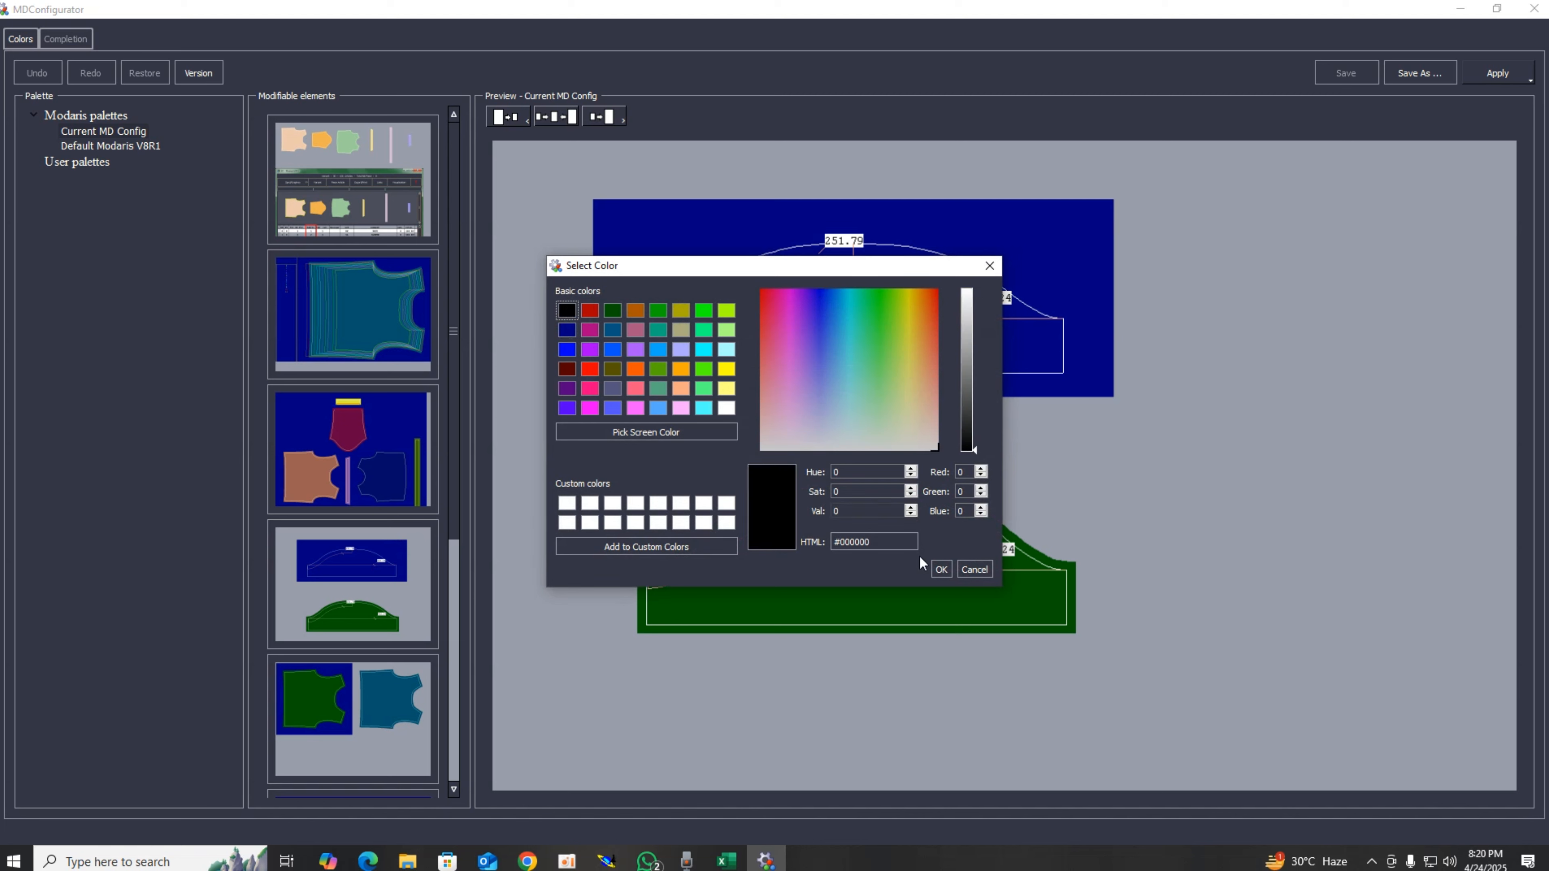
left_click(941, 570)
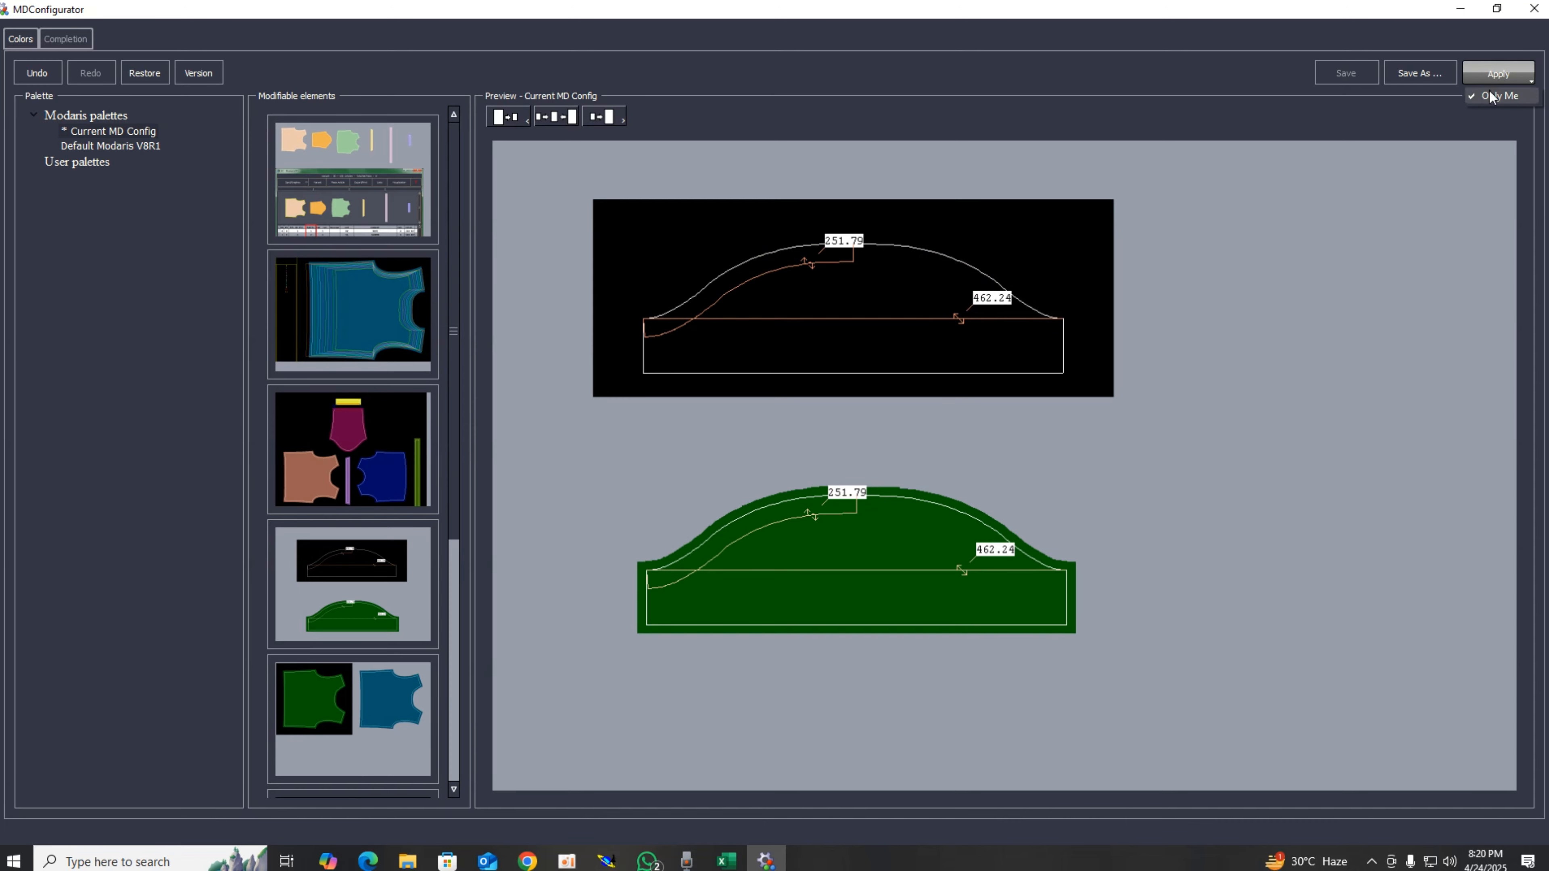
Step: Apply the new colour configuration and close the configurator
left_click(1492, 76)
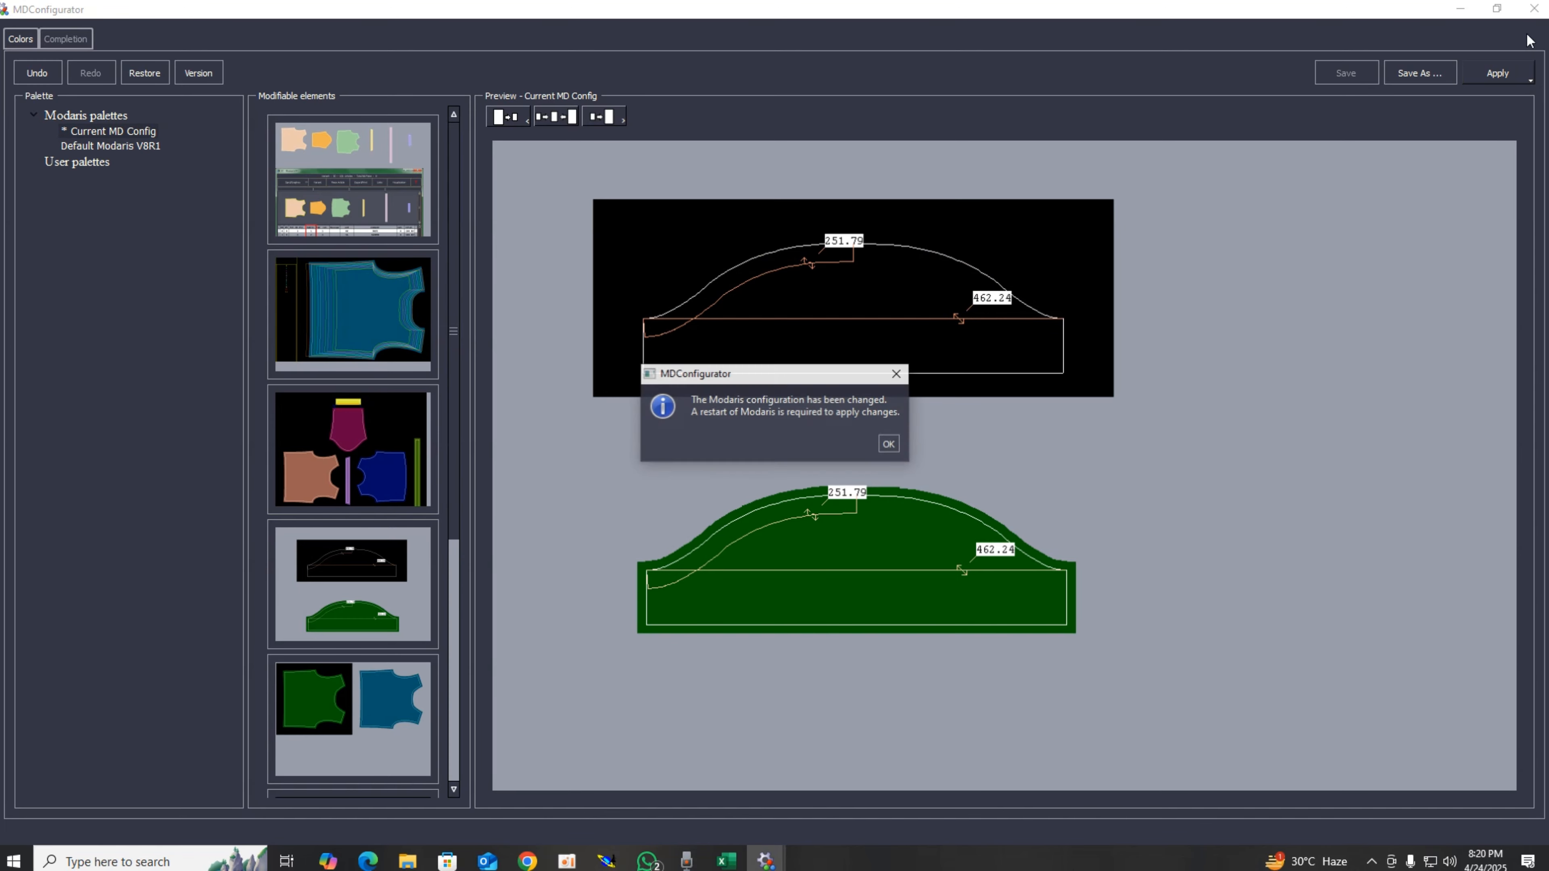
left_click(888, 444)
left_click(1534, 8)
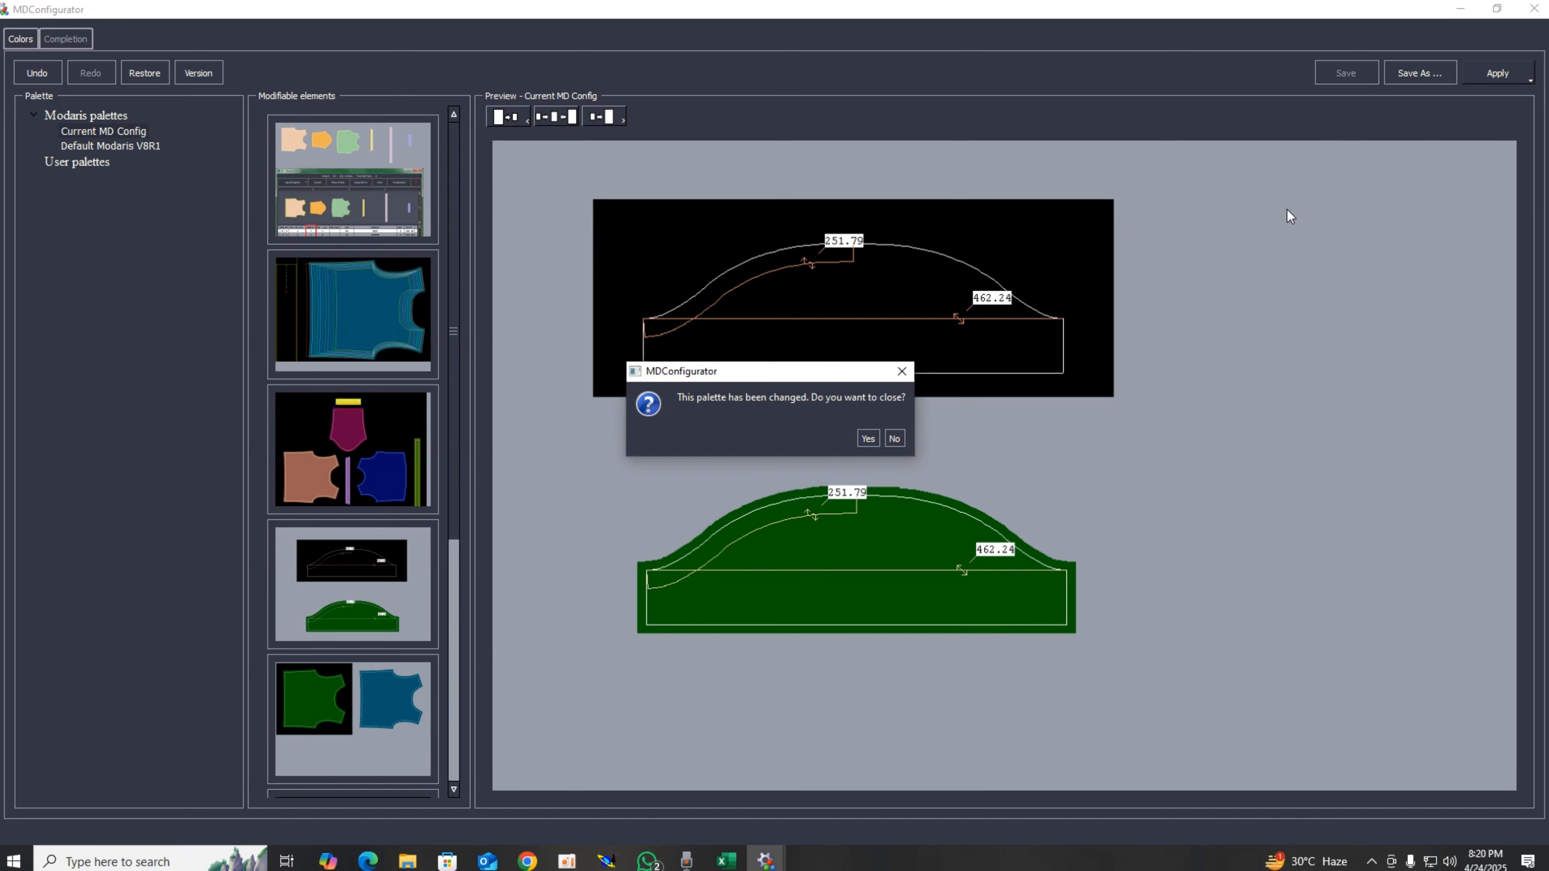
left_click(868, 439)
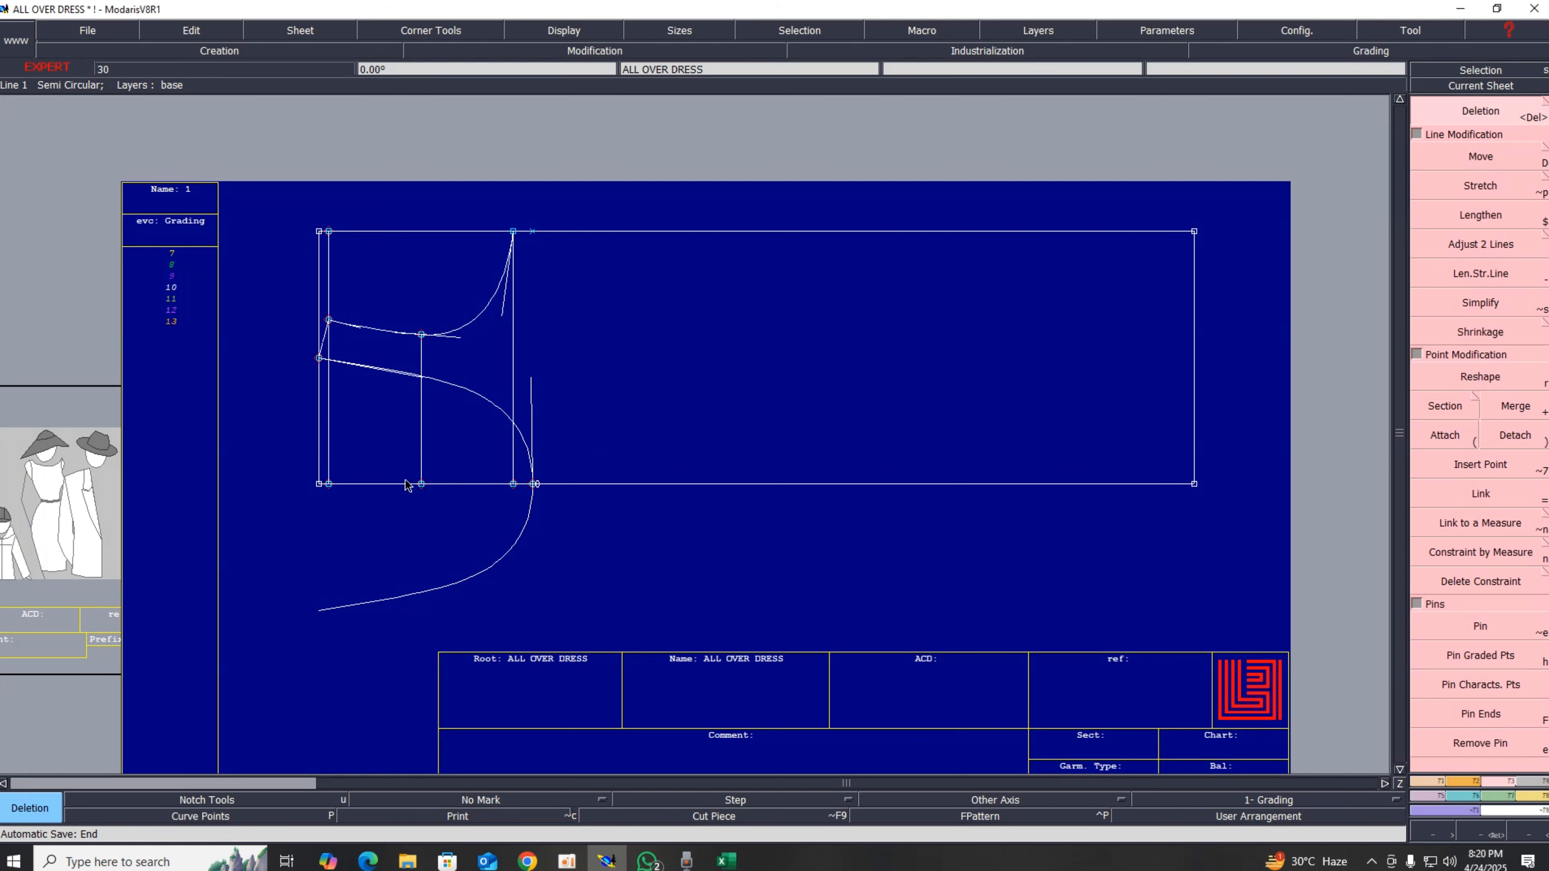
Step: Recentre the current sheet and pin its graded points
key("j")
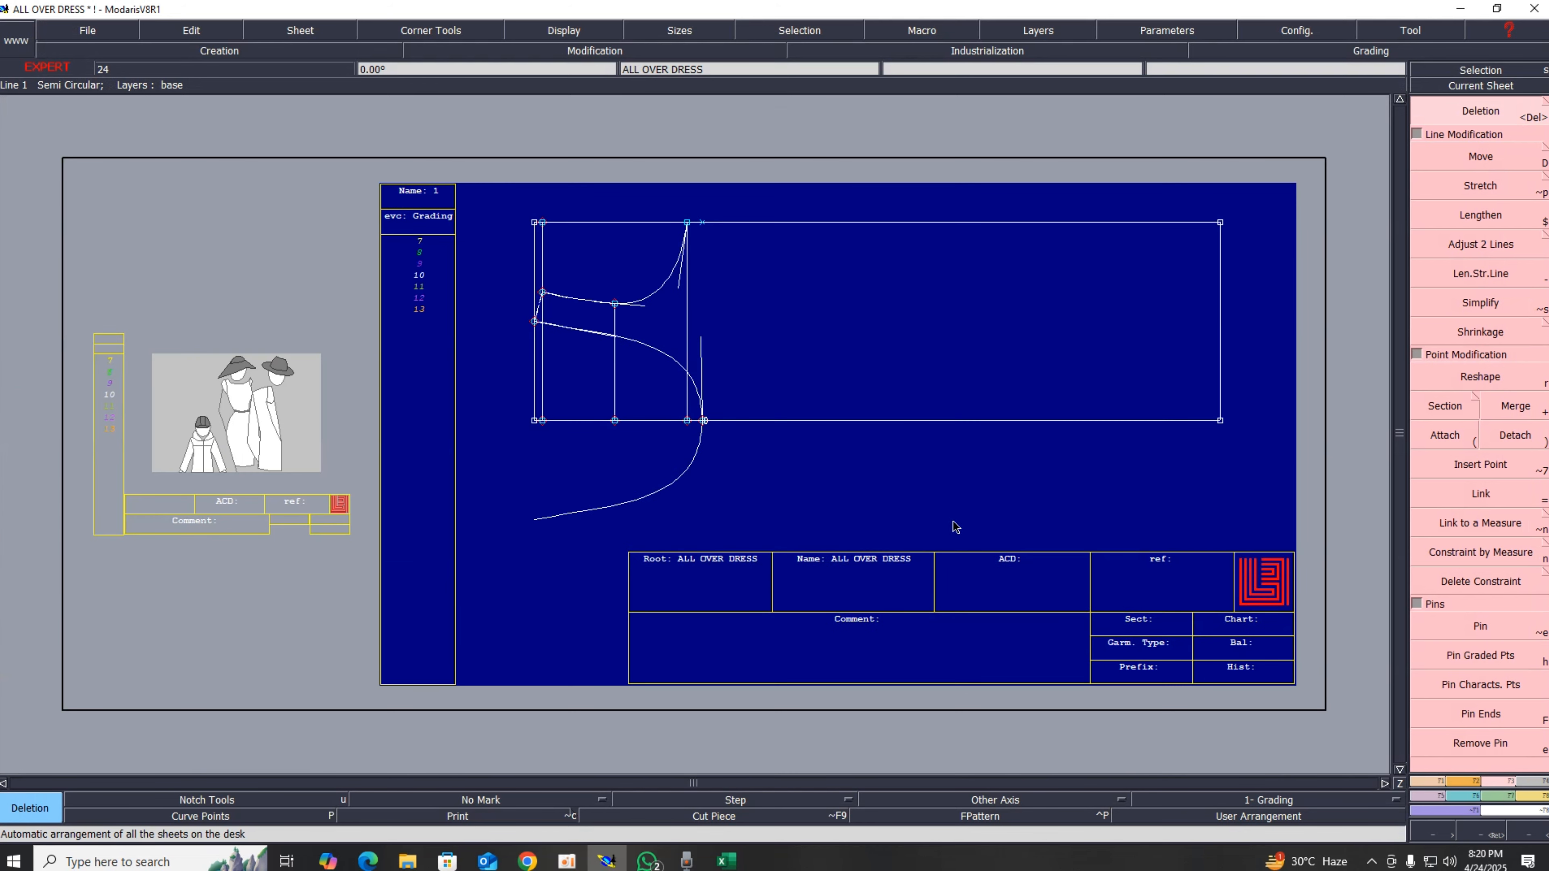
left_click(1506, 89)
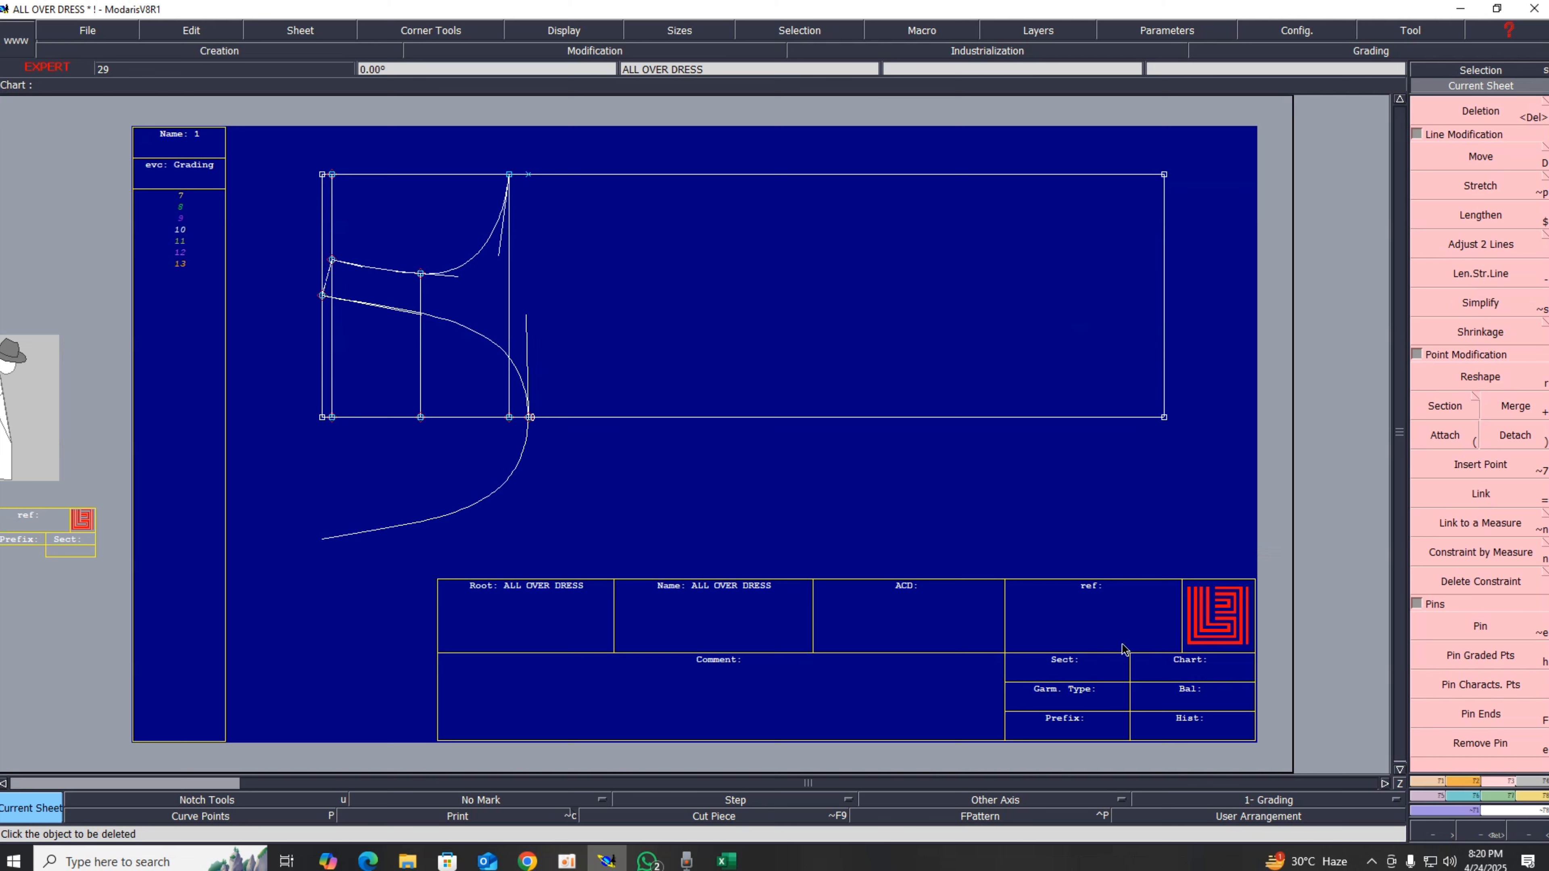
left_click(1492, 627)
left_click(1482, 661)
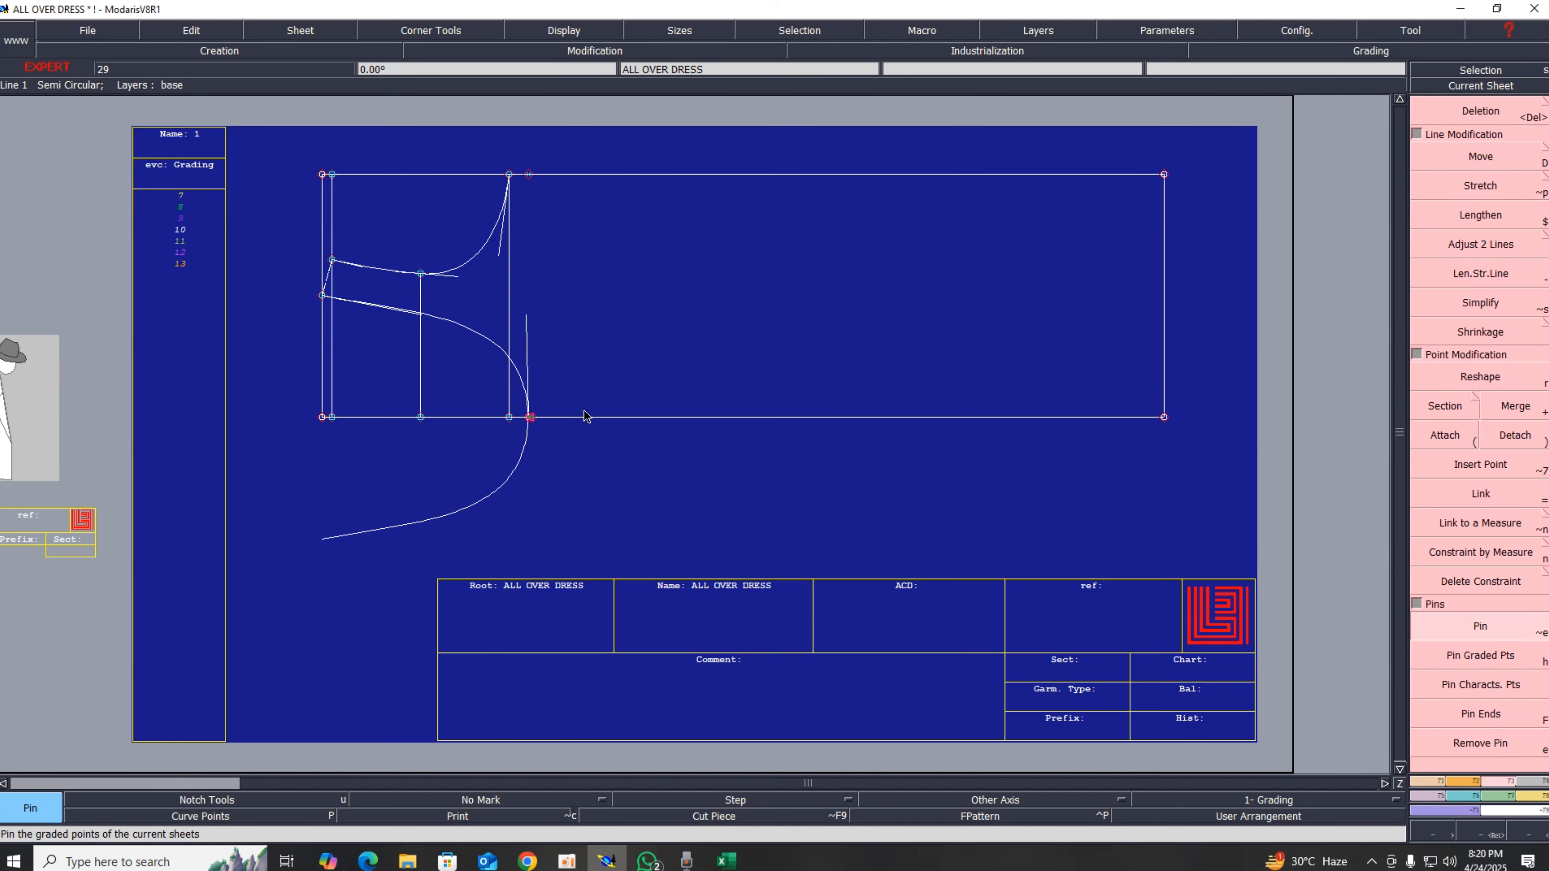
left_click(1469, 160)
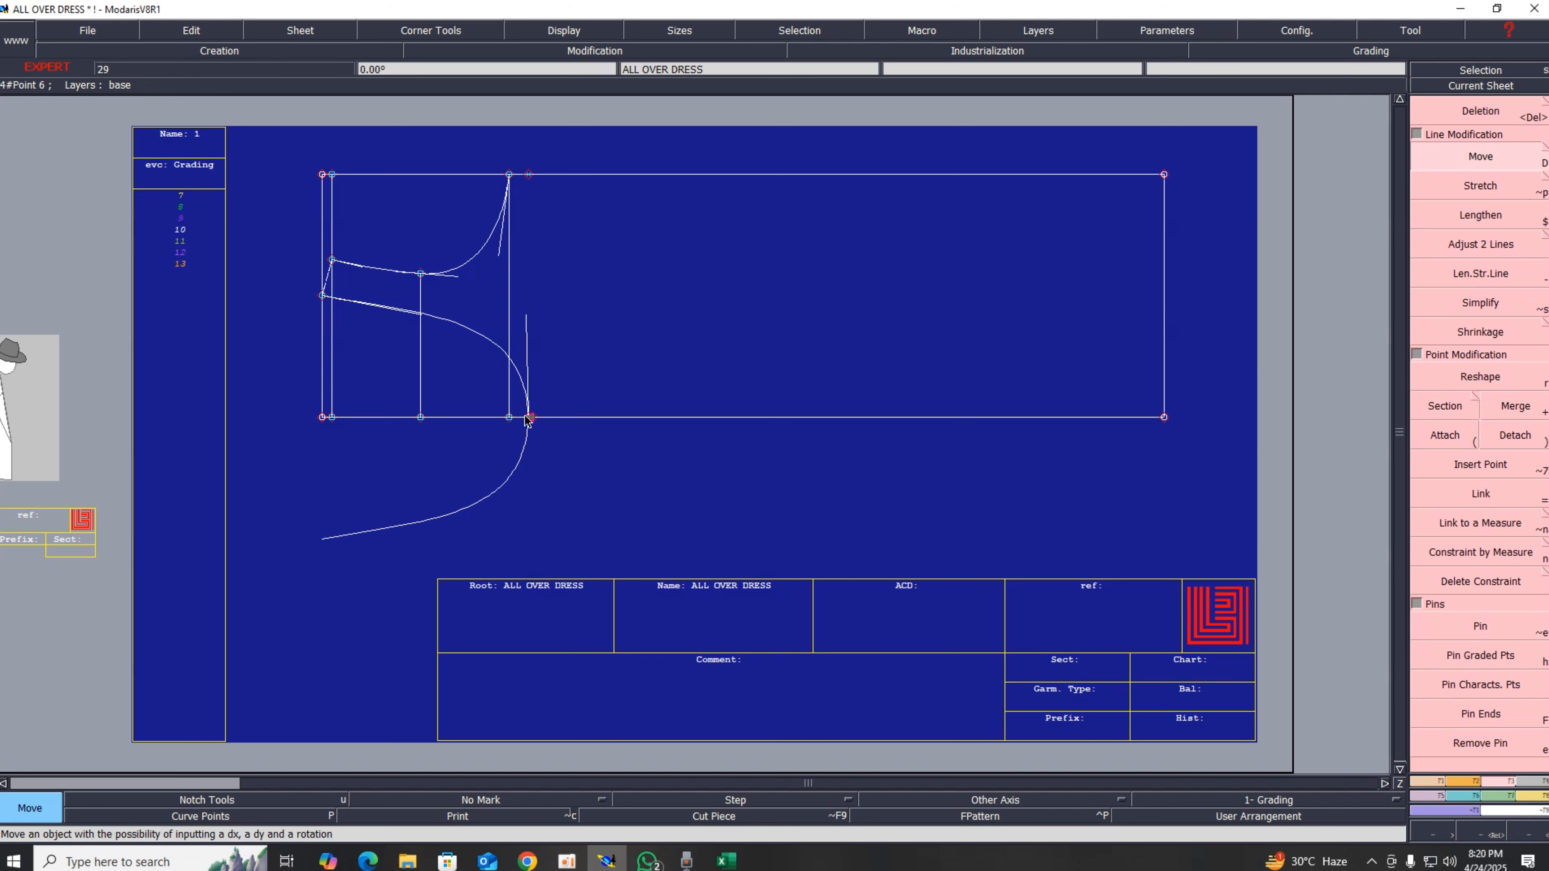
left_click(528, 418)
left_click(519, 421)
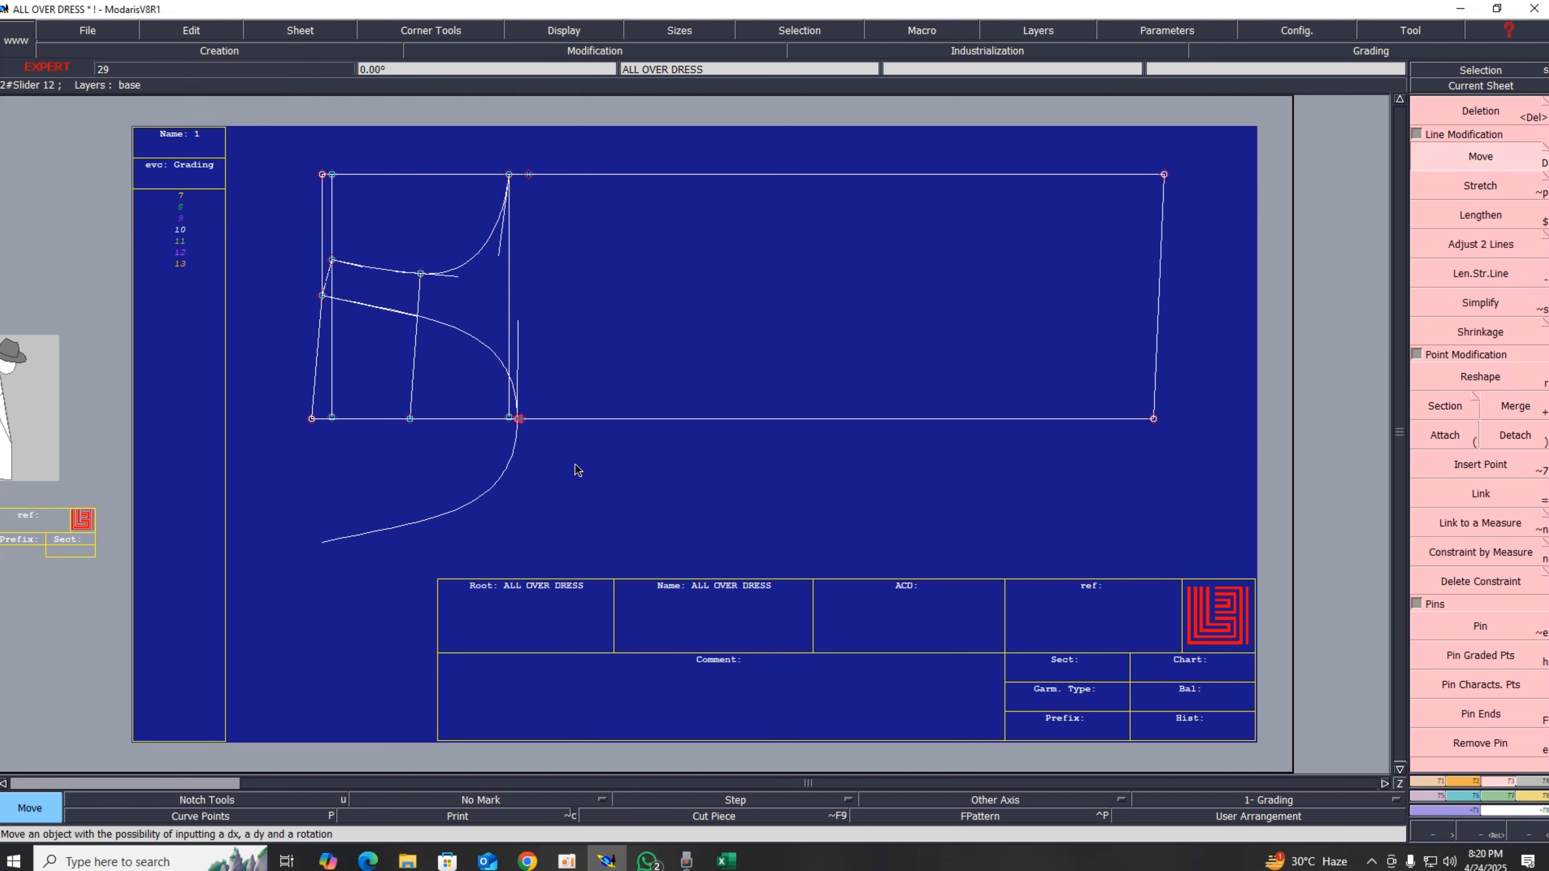
key("ctrl+z")
Step: Delete the vertical construction line running beside the armhole curve
key("Delete")
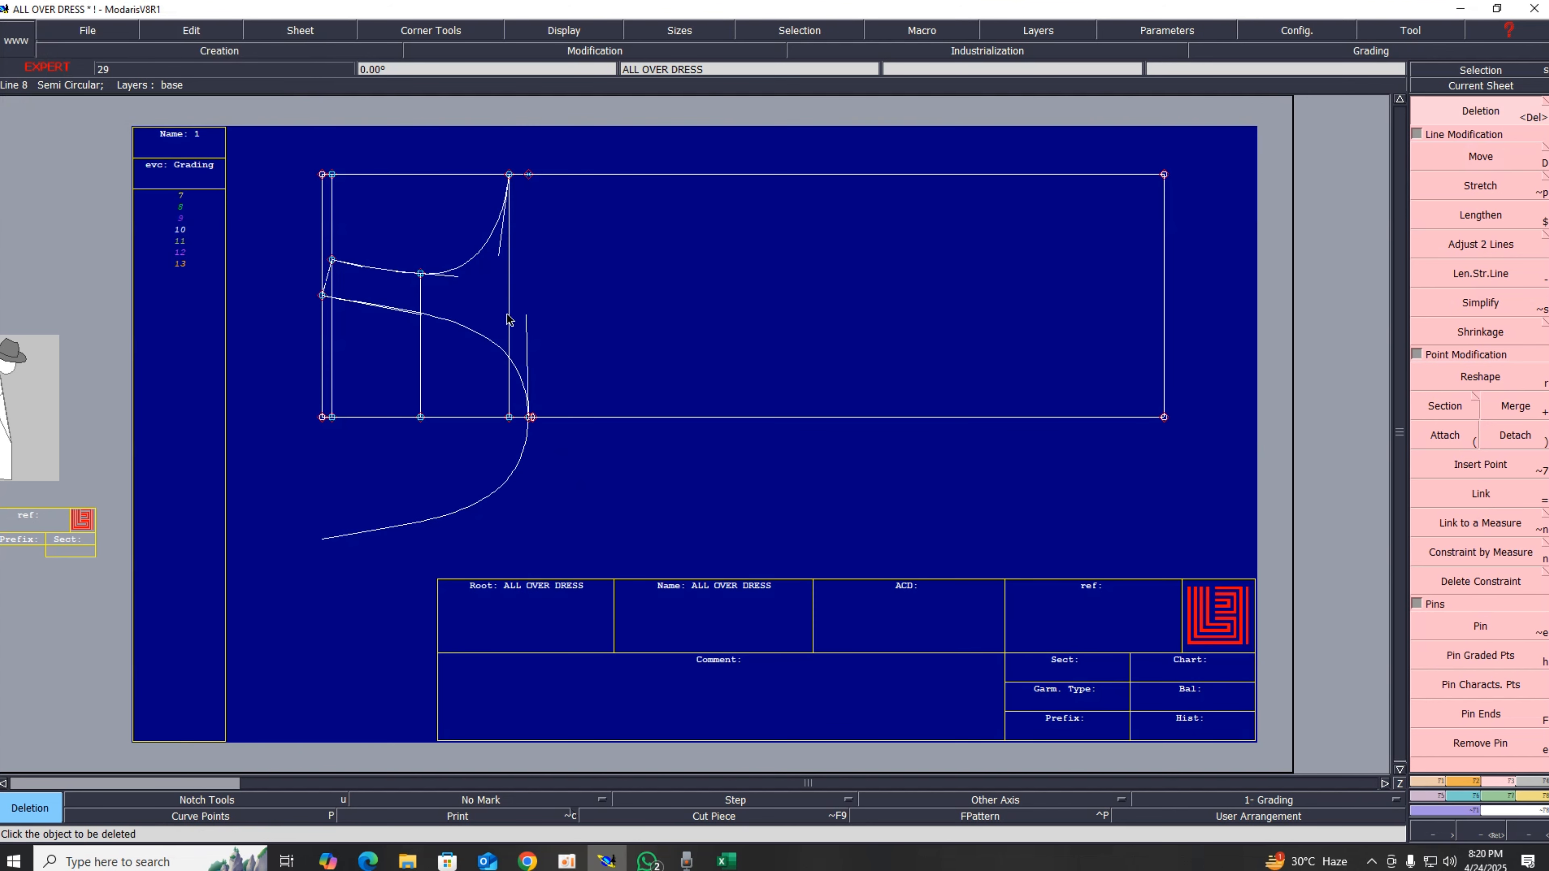
left_click(509, 303)
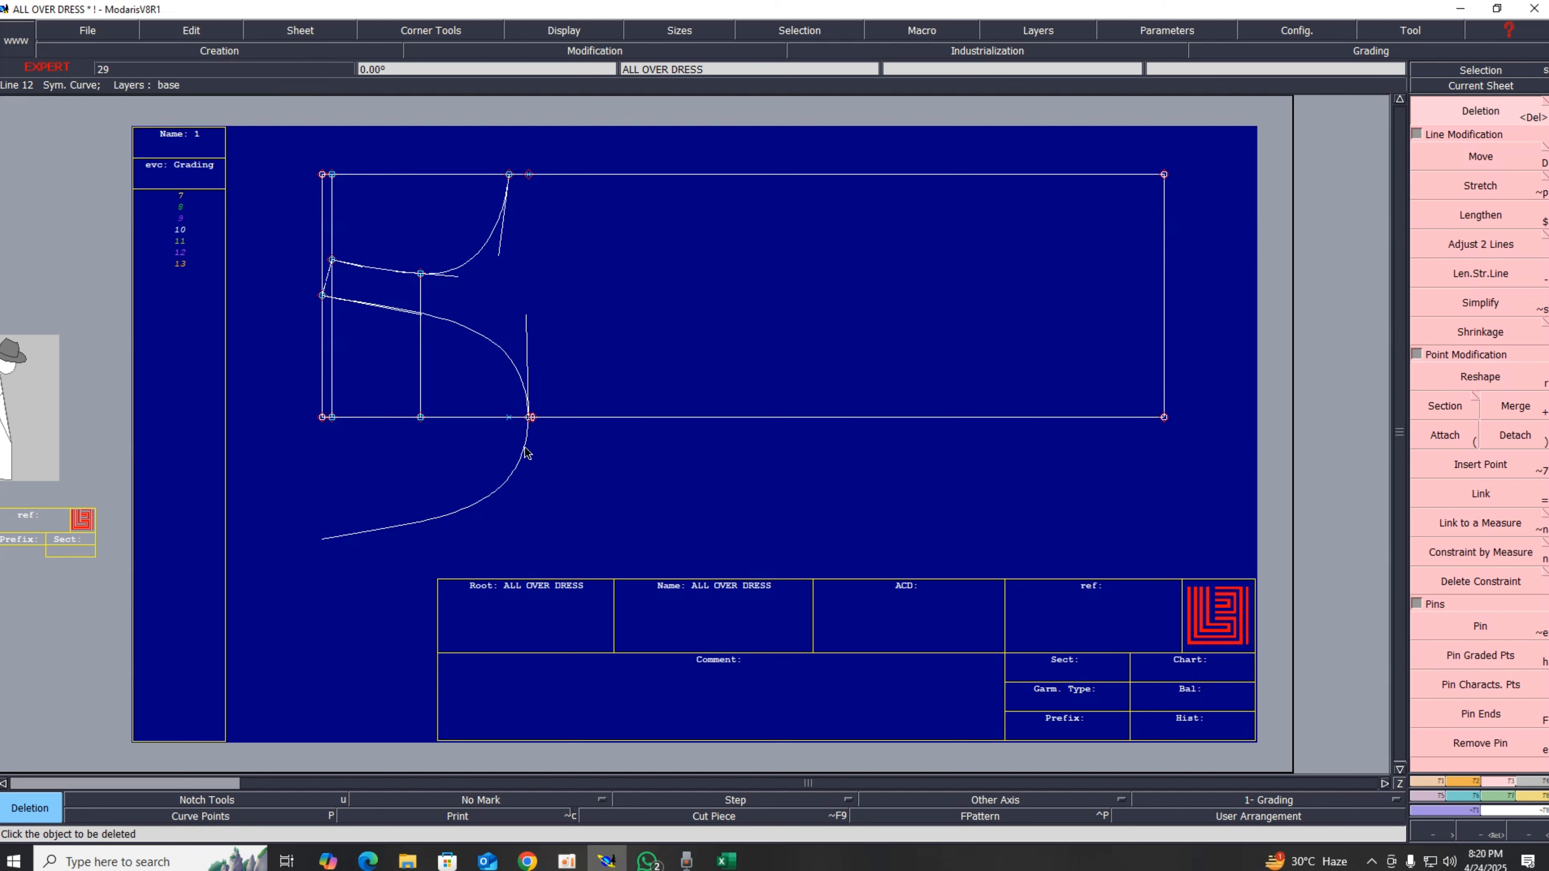
Step: Save the ALL OVER DRESS model
scroll(441, 434, "down", 2)
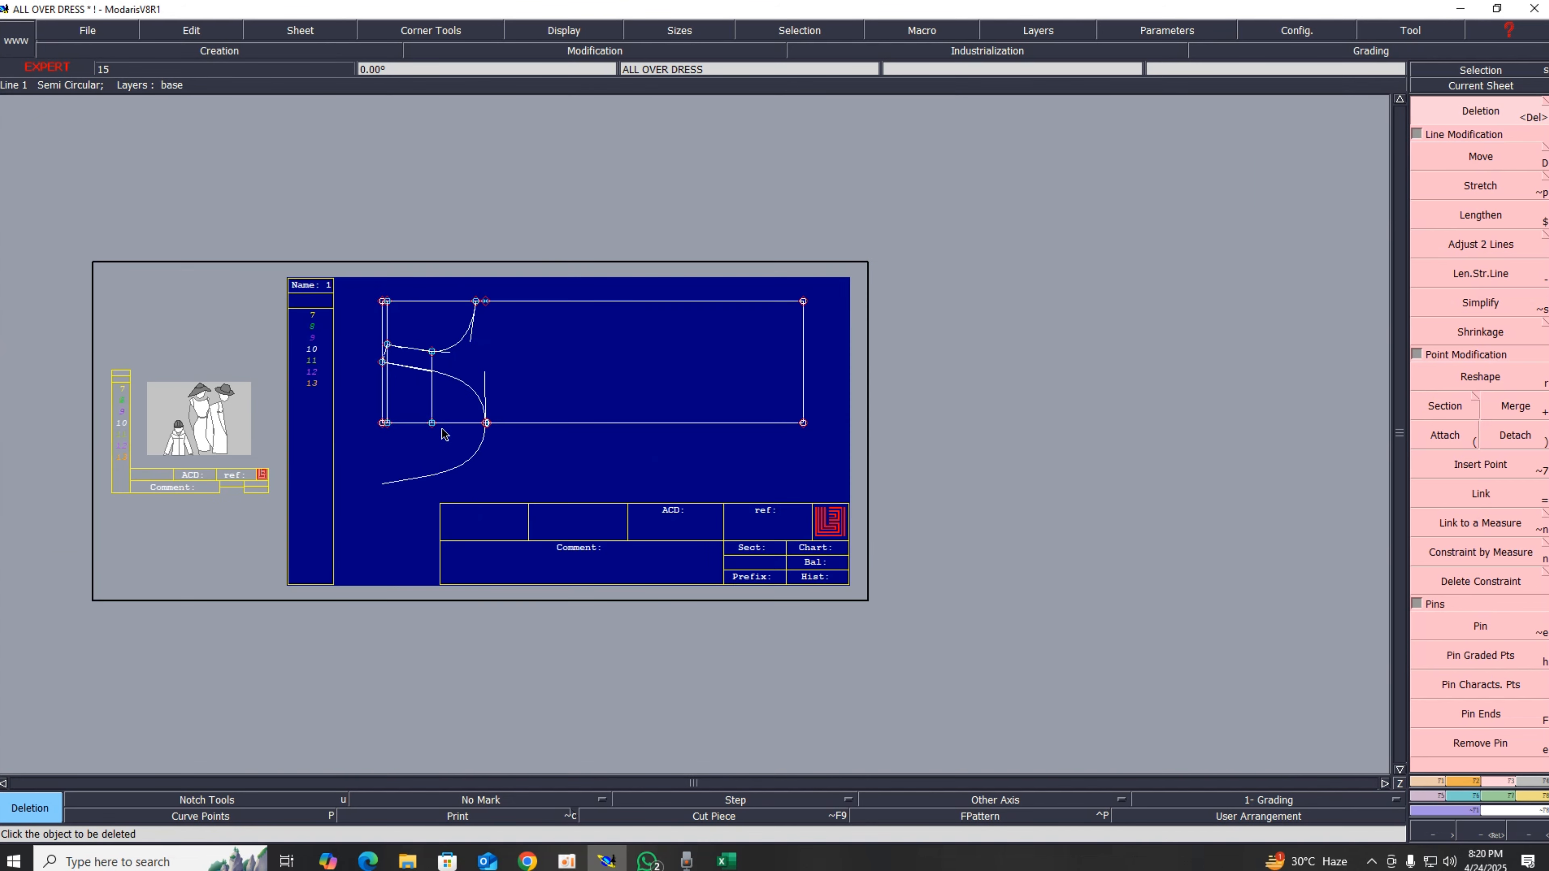
scroll(444, 422, "up", 6)
scroll(616, 446, "down", 6)
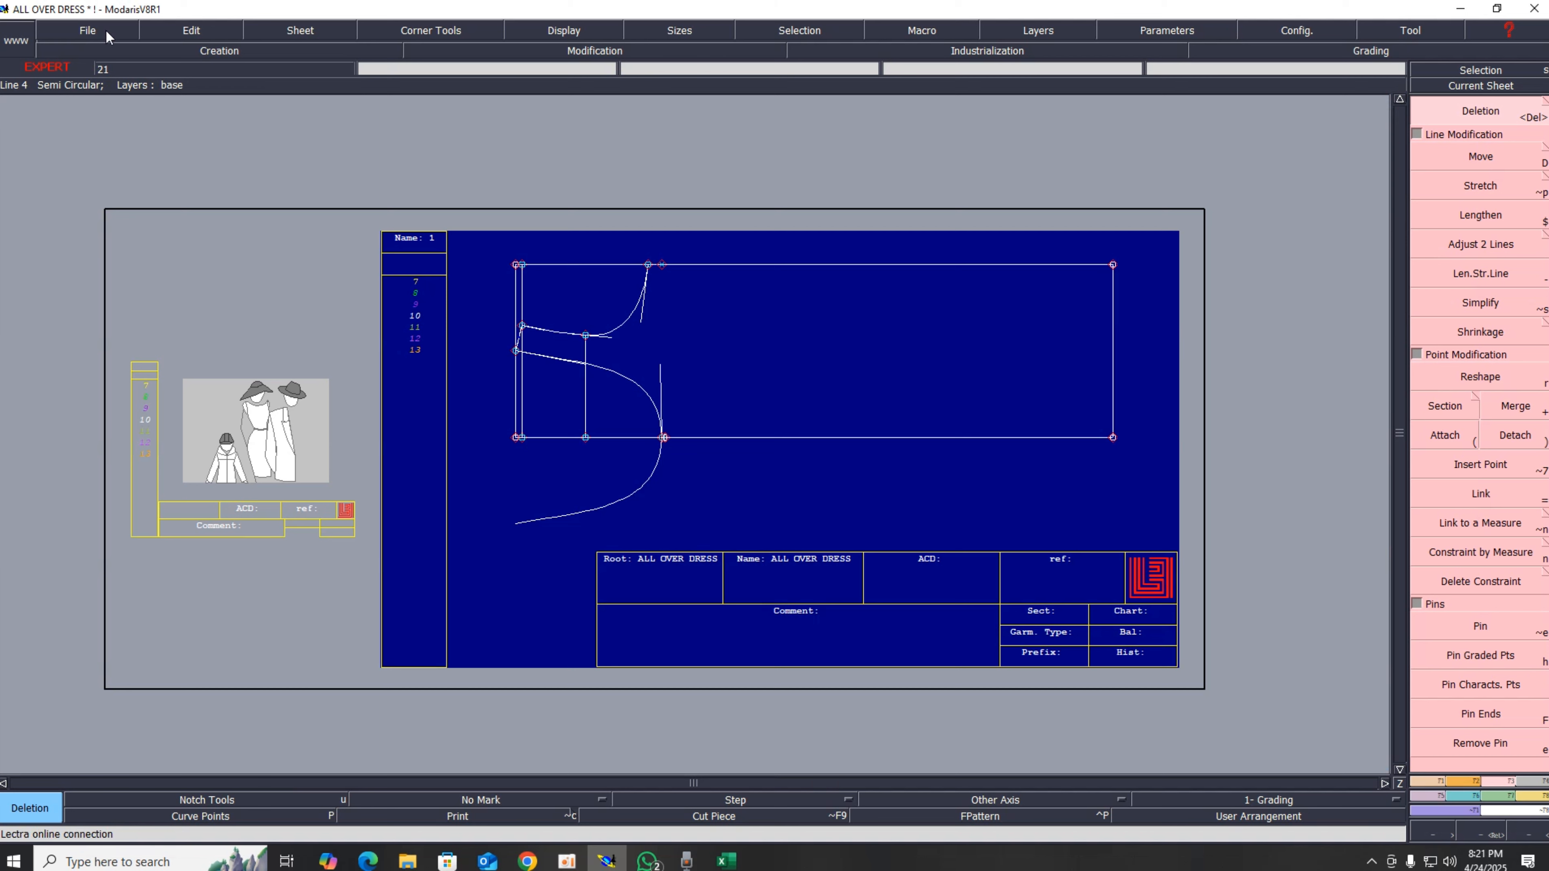
left_click(104, 33)
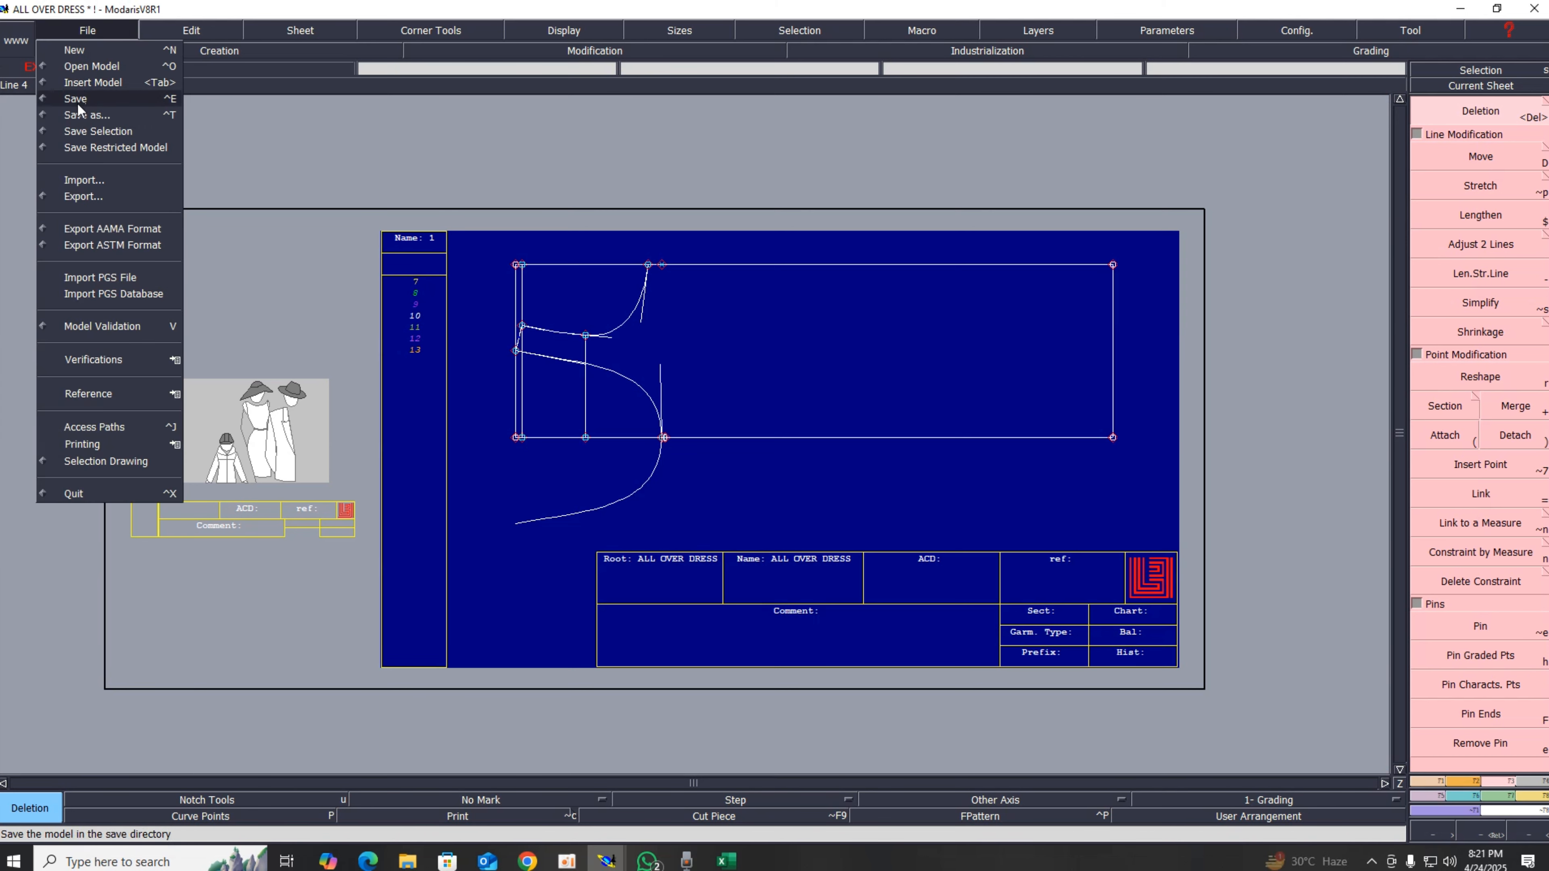
left_click(64, 101)
left_click(668, 526)
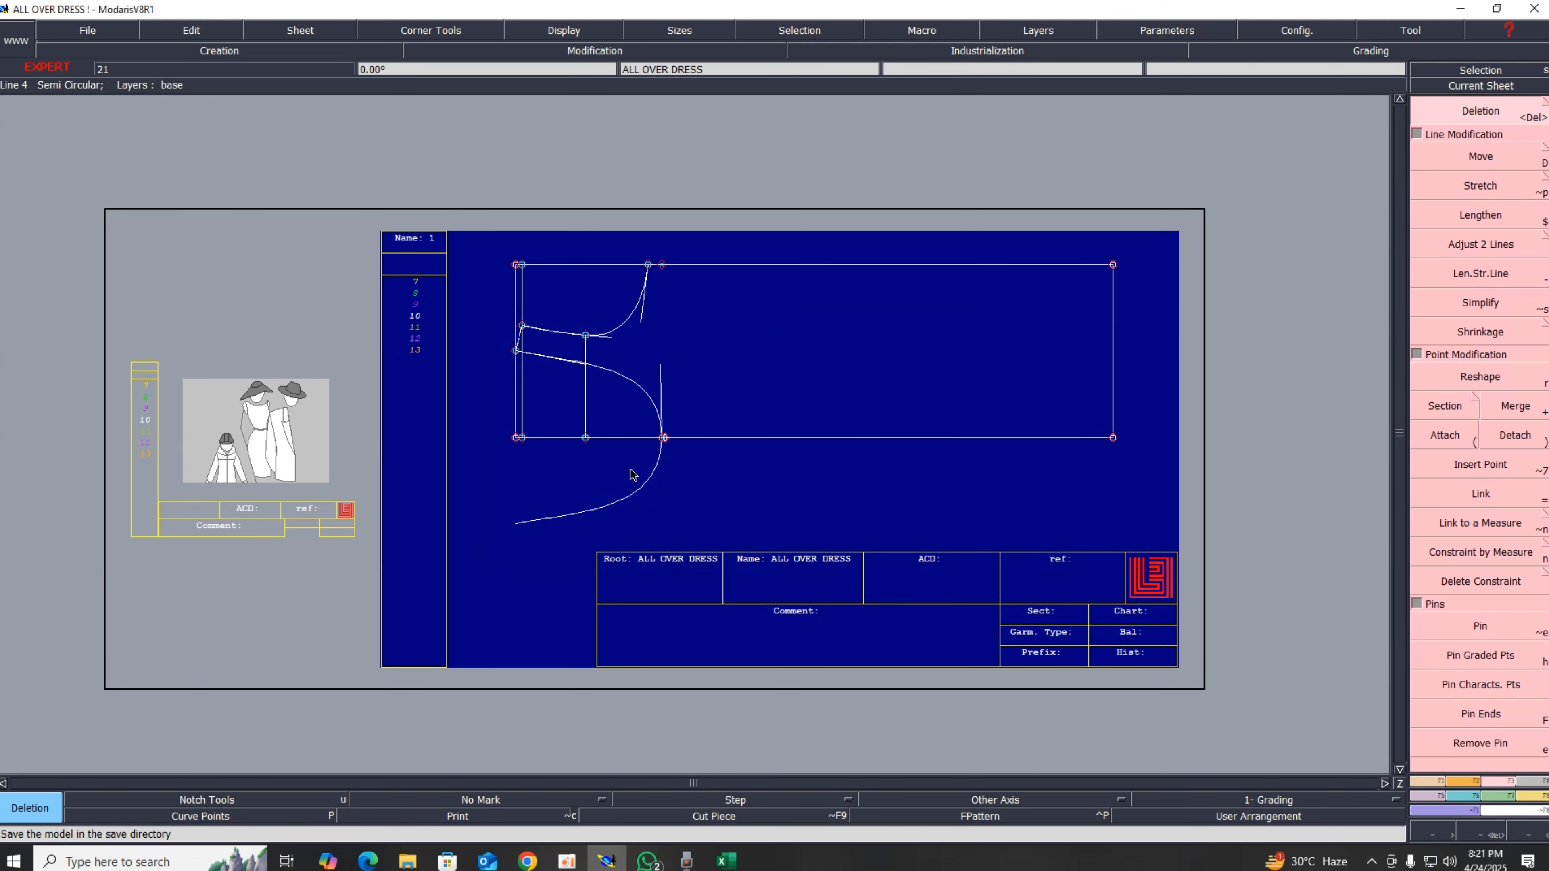
left_click(82, 35)
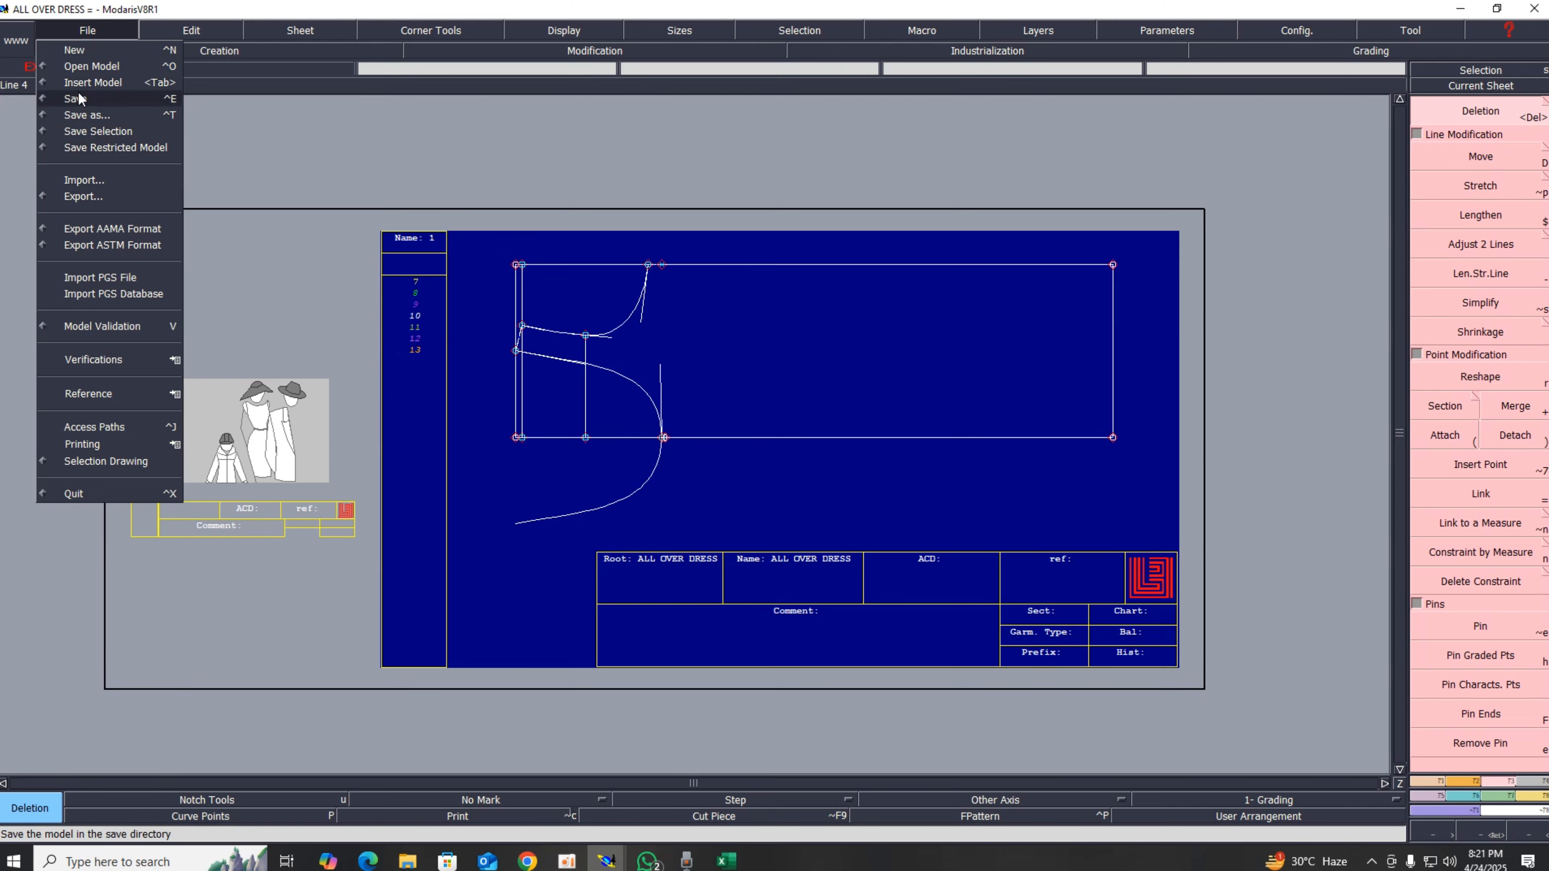
left_click(92, 99)
left_click(668, 526)
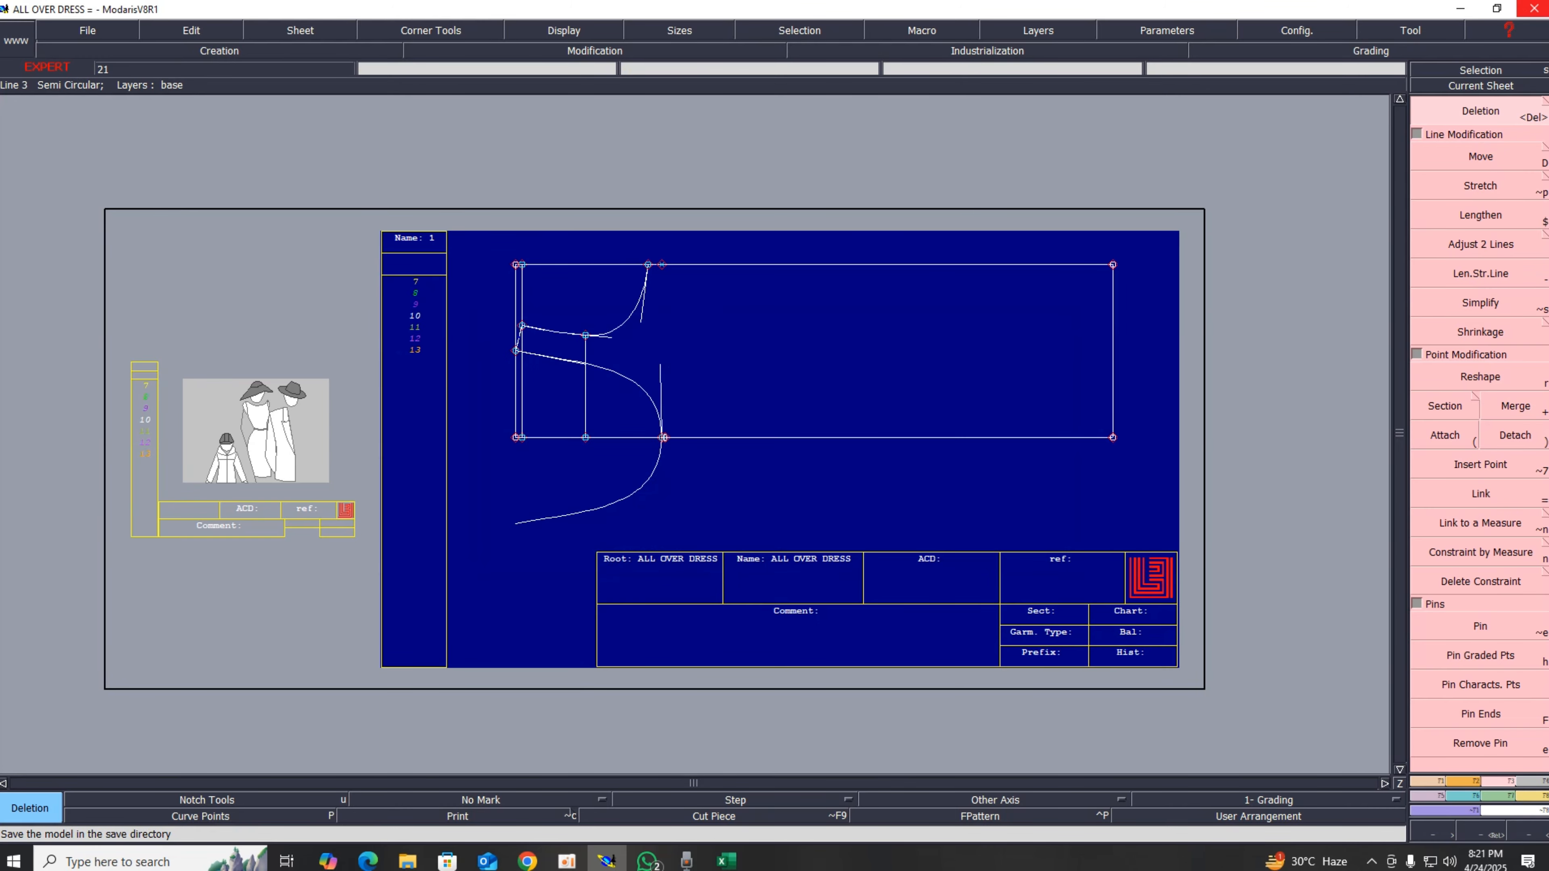
Step: Restart Modaris and reopen the ALL OVER DRESS model, fitting the sheet to the view
left_click(1534, 8)
left_click(839, 474)
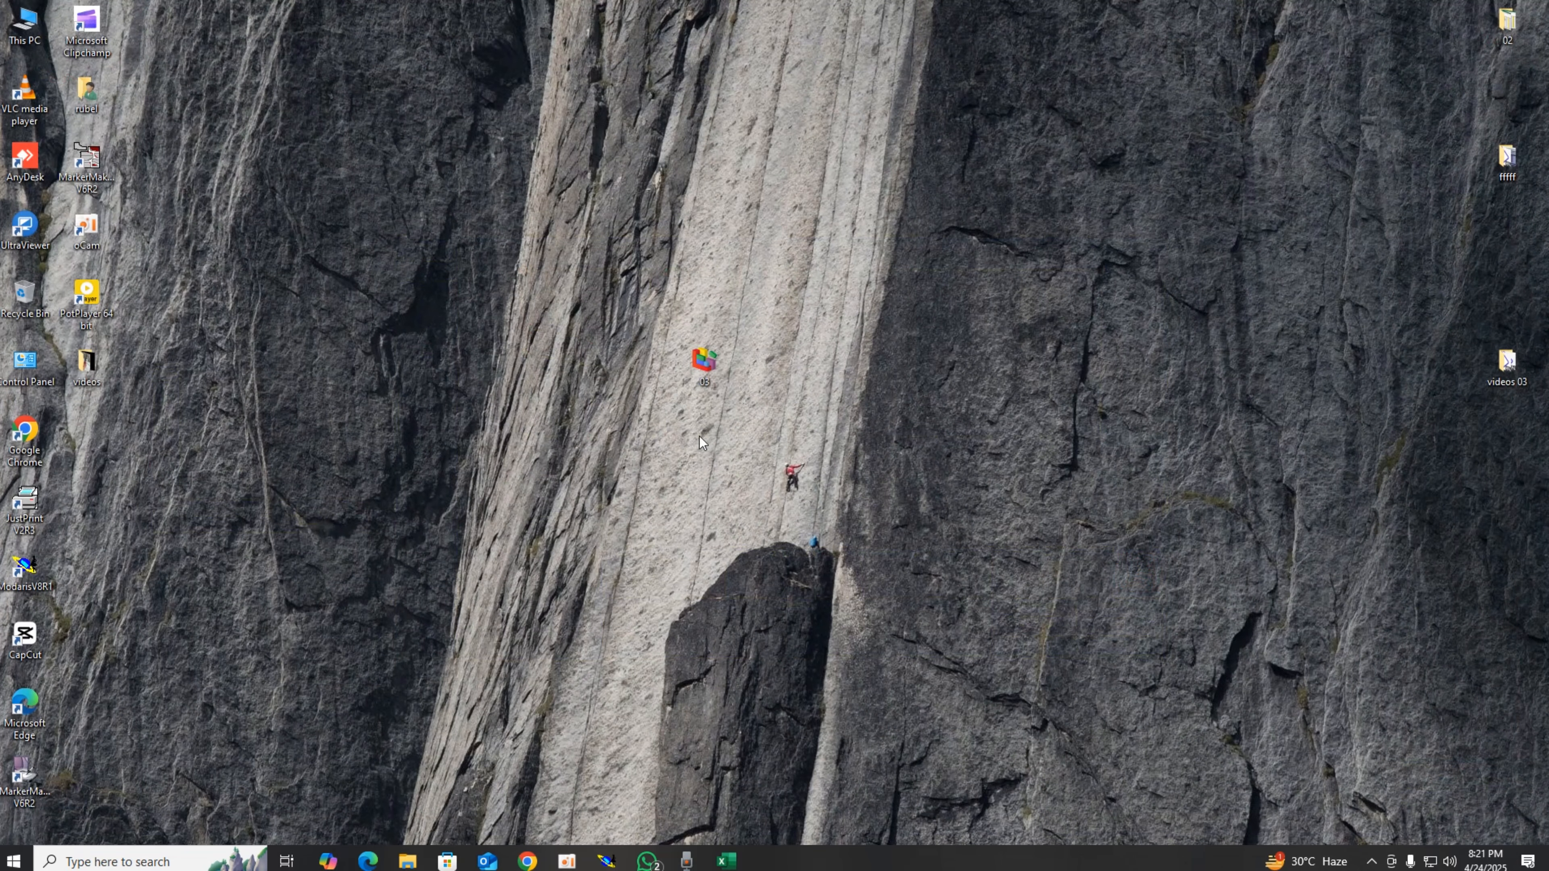
double_click(27, 573)
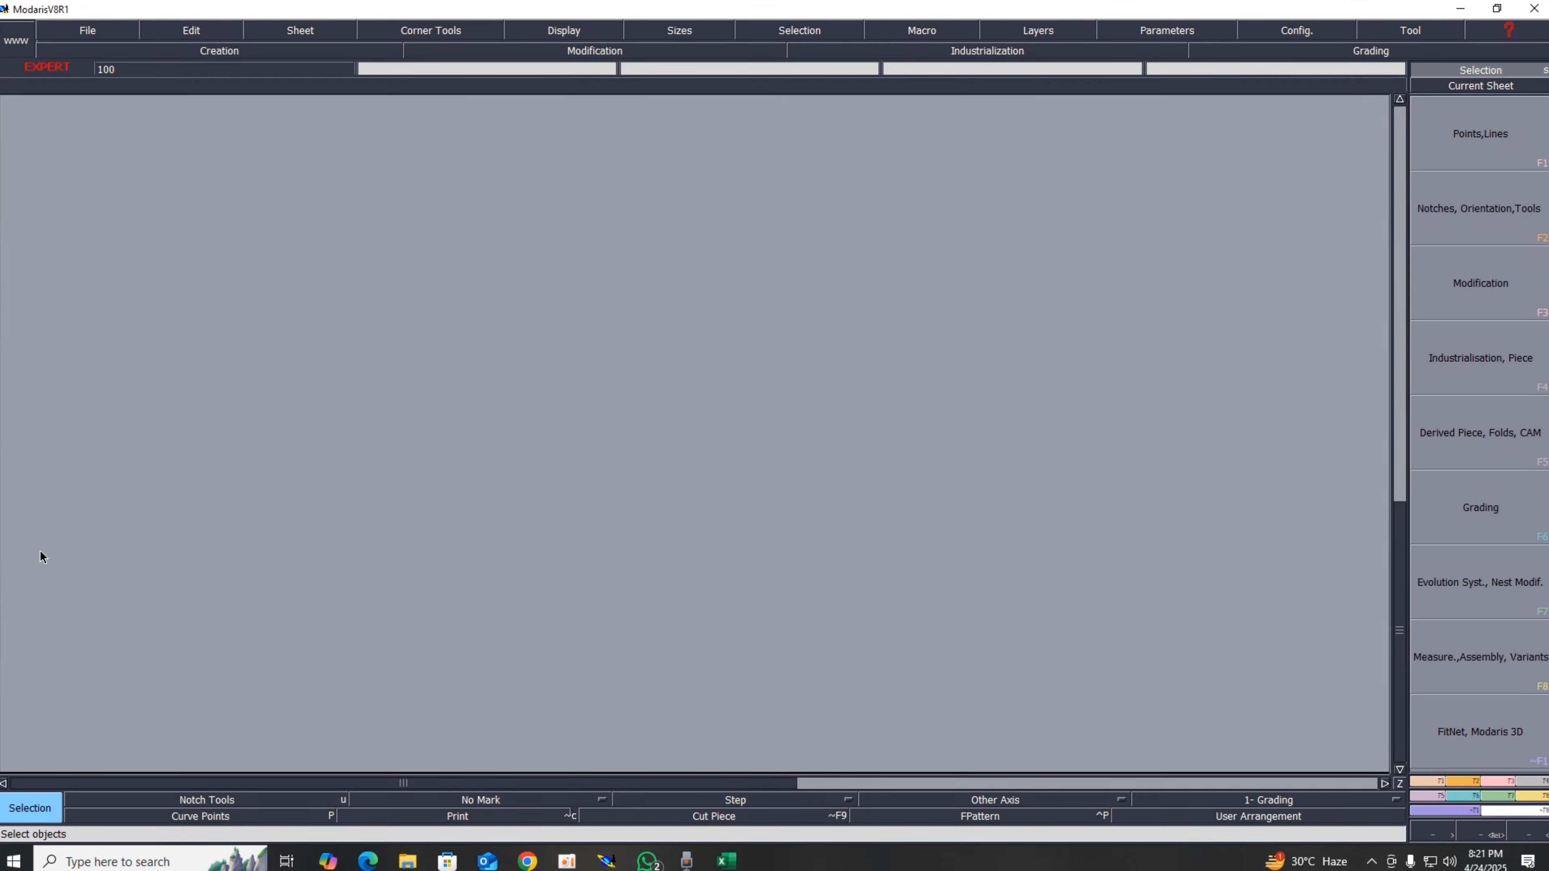
left_click(87, 29)
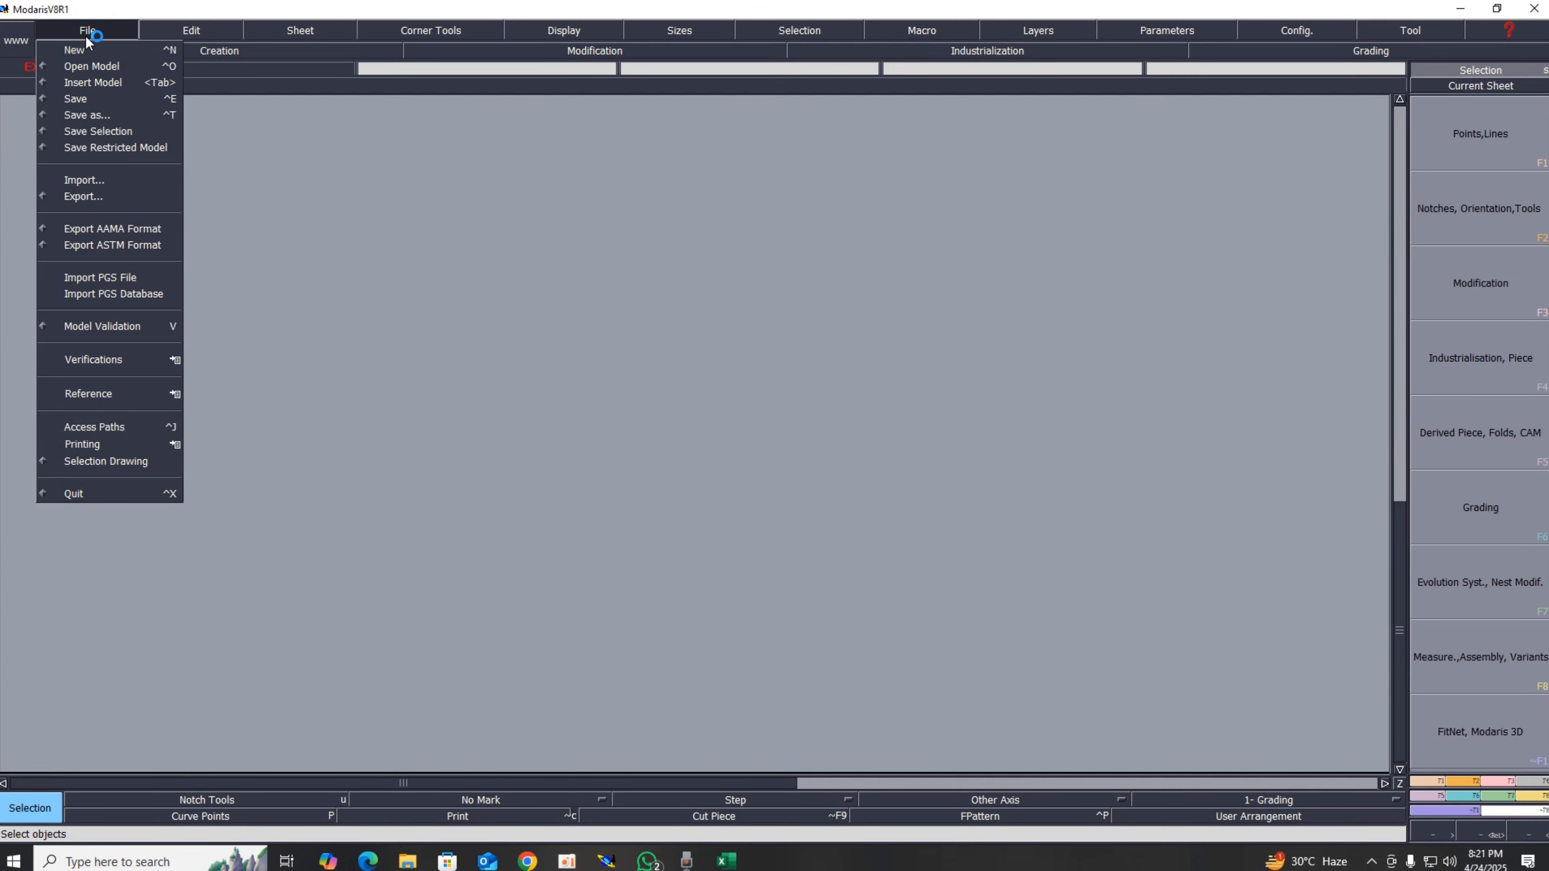
left_click(83, 66)
double_click(377, 165)
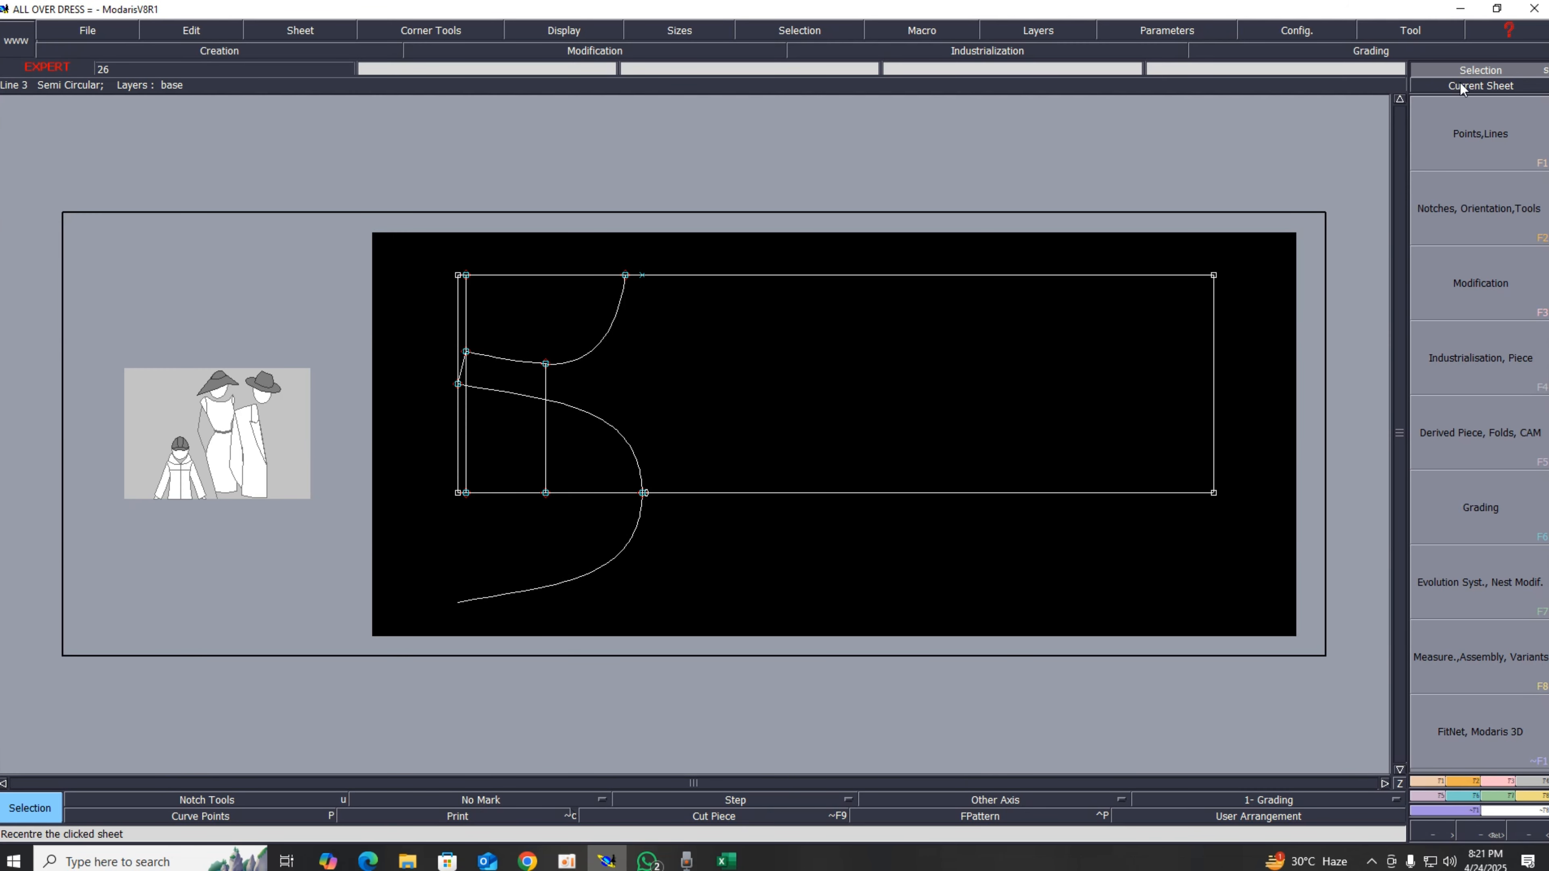
key("Home")
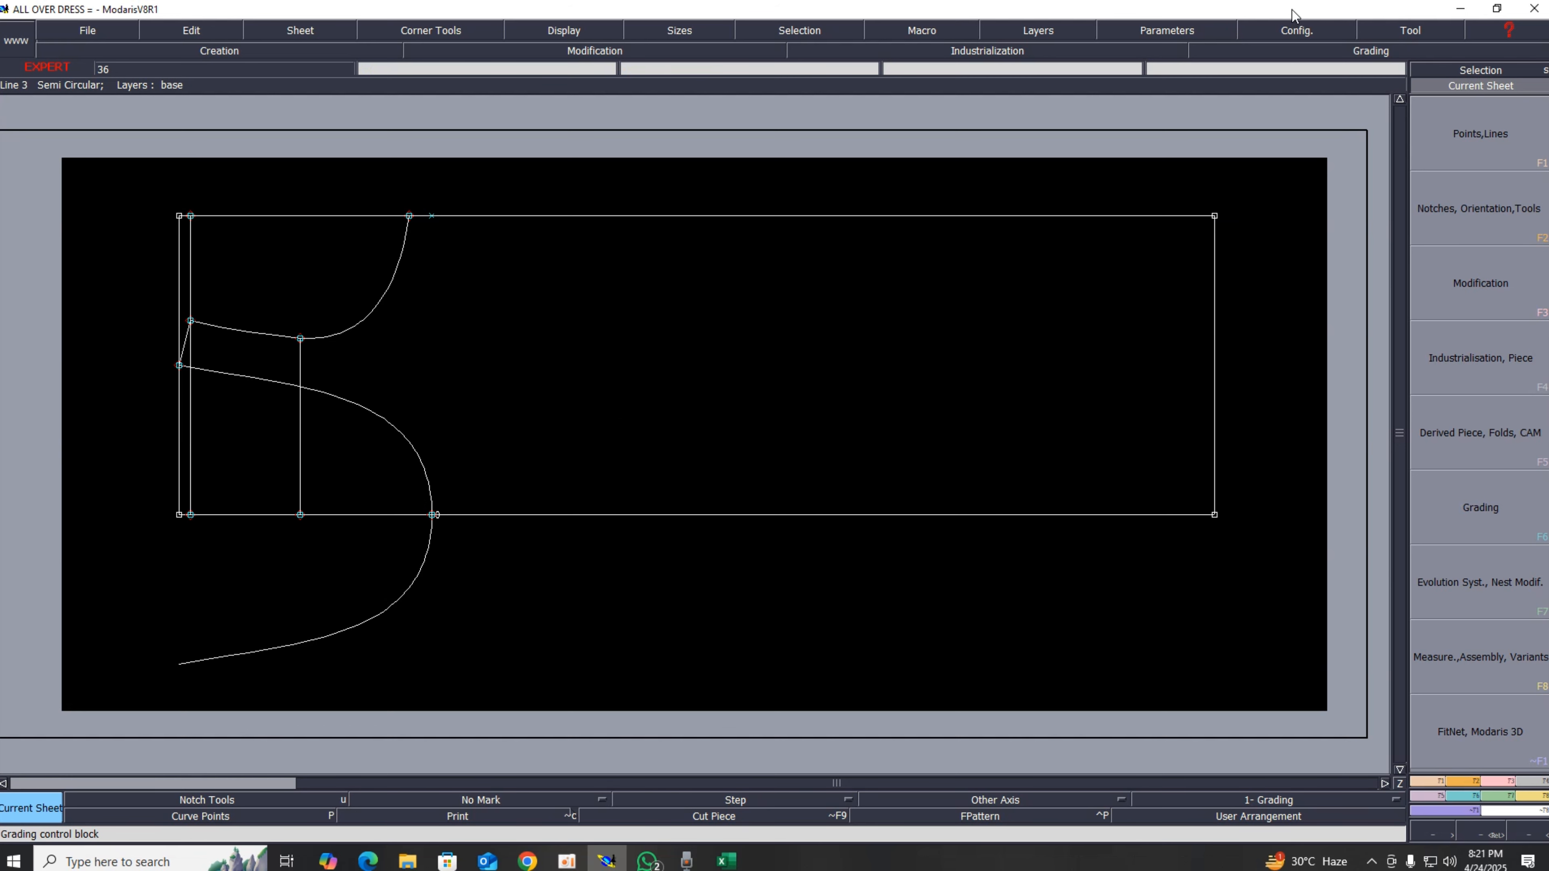
Step: Change the pattern sheet background colour to grey-blue #55557f in the preferences
left_click(1297, 30)
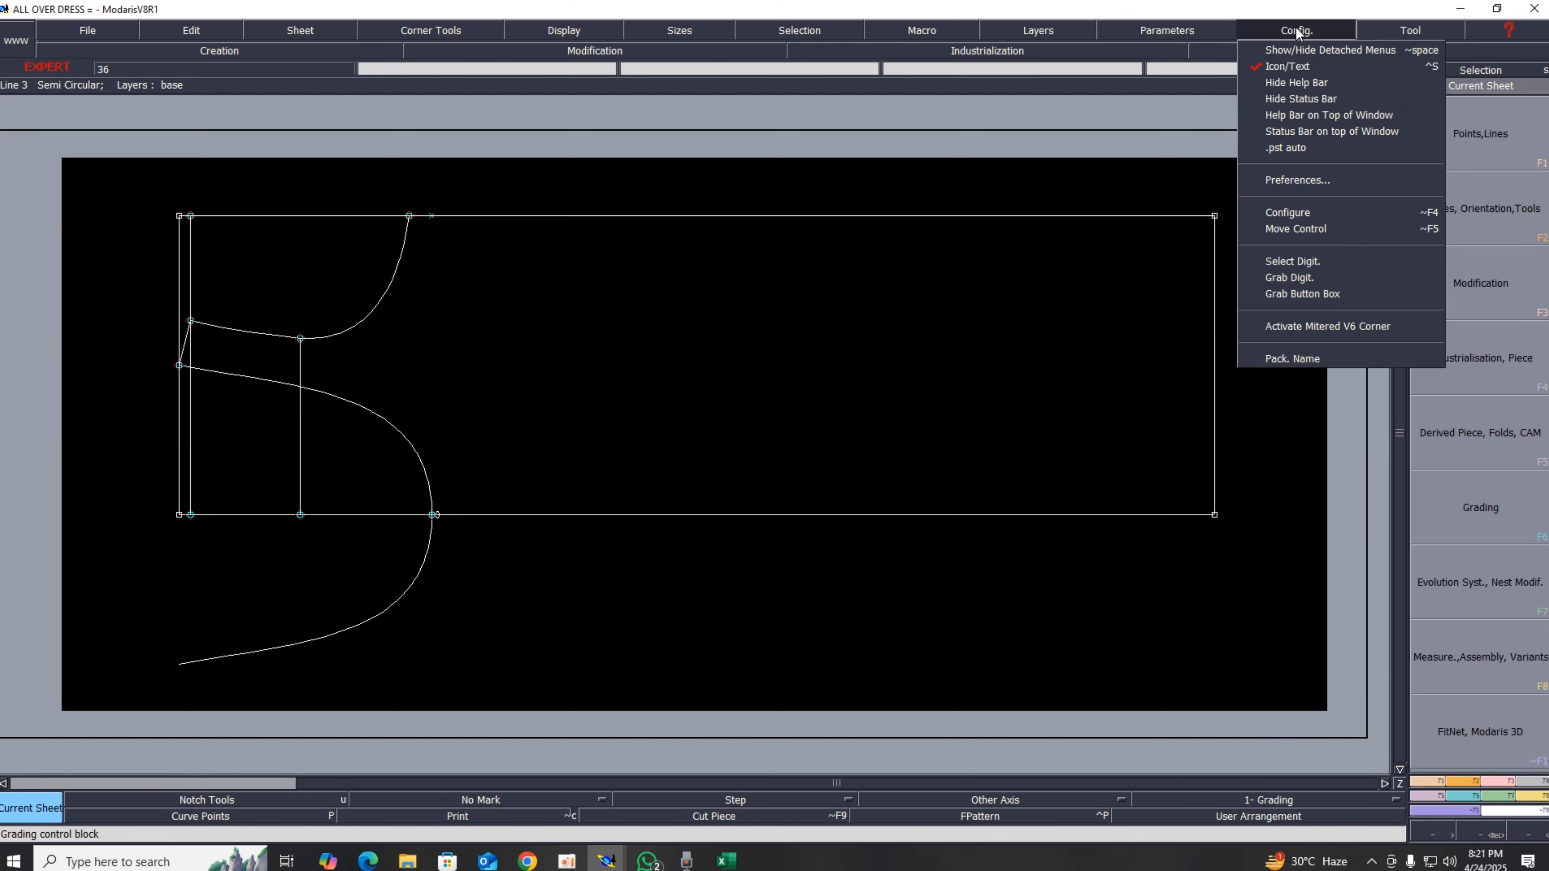
left_click(1265, 184)
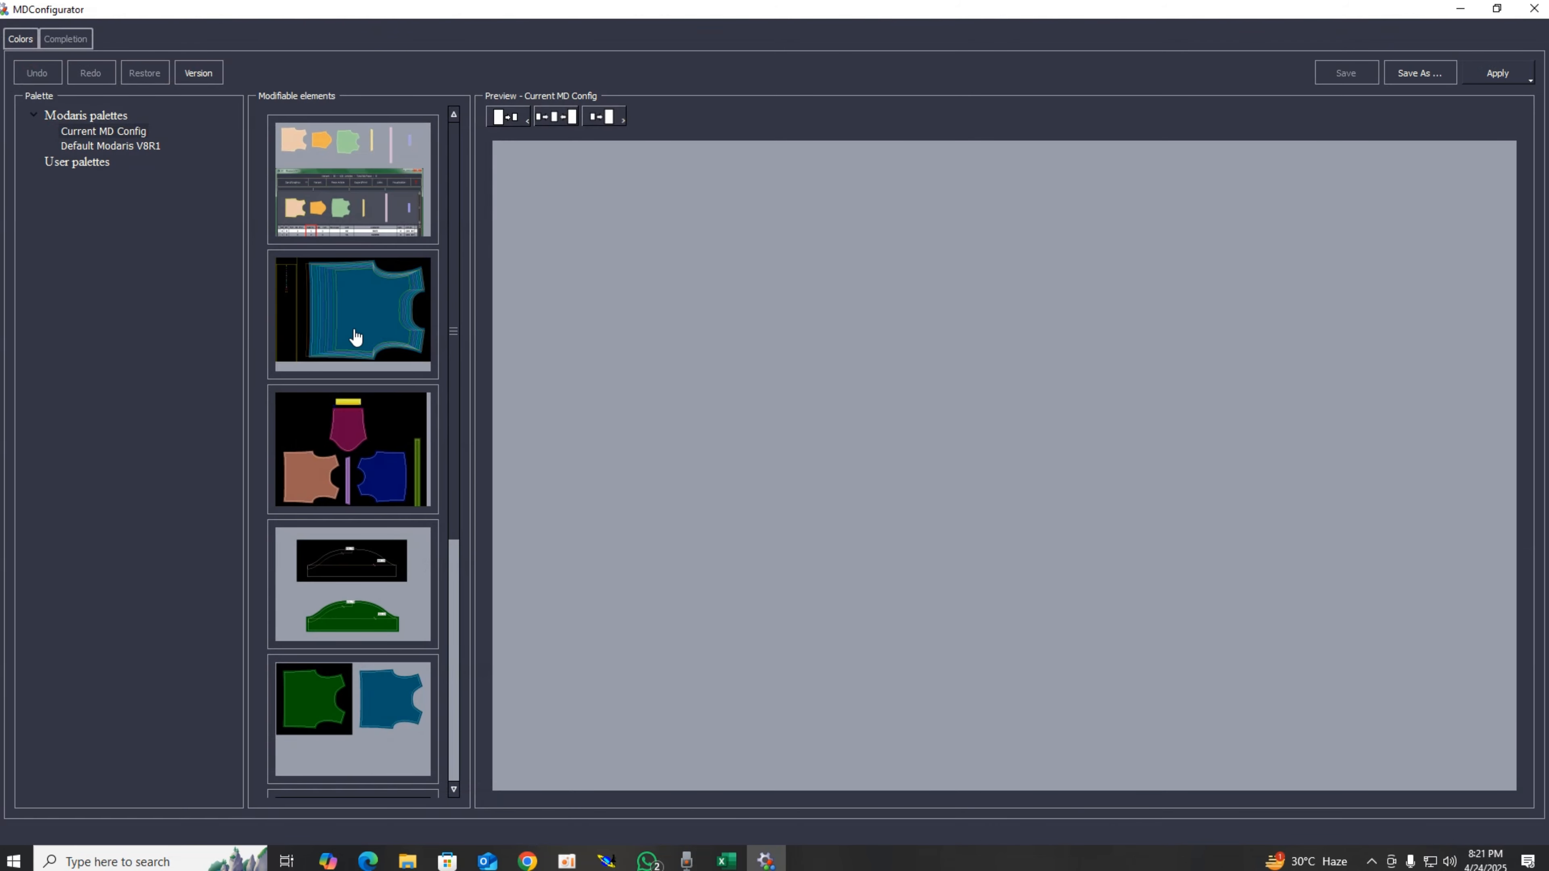
left_click(362, 551)
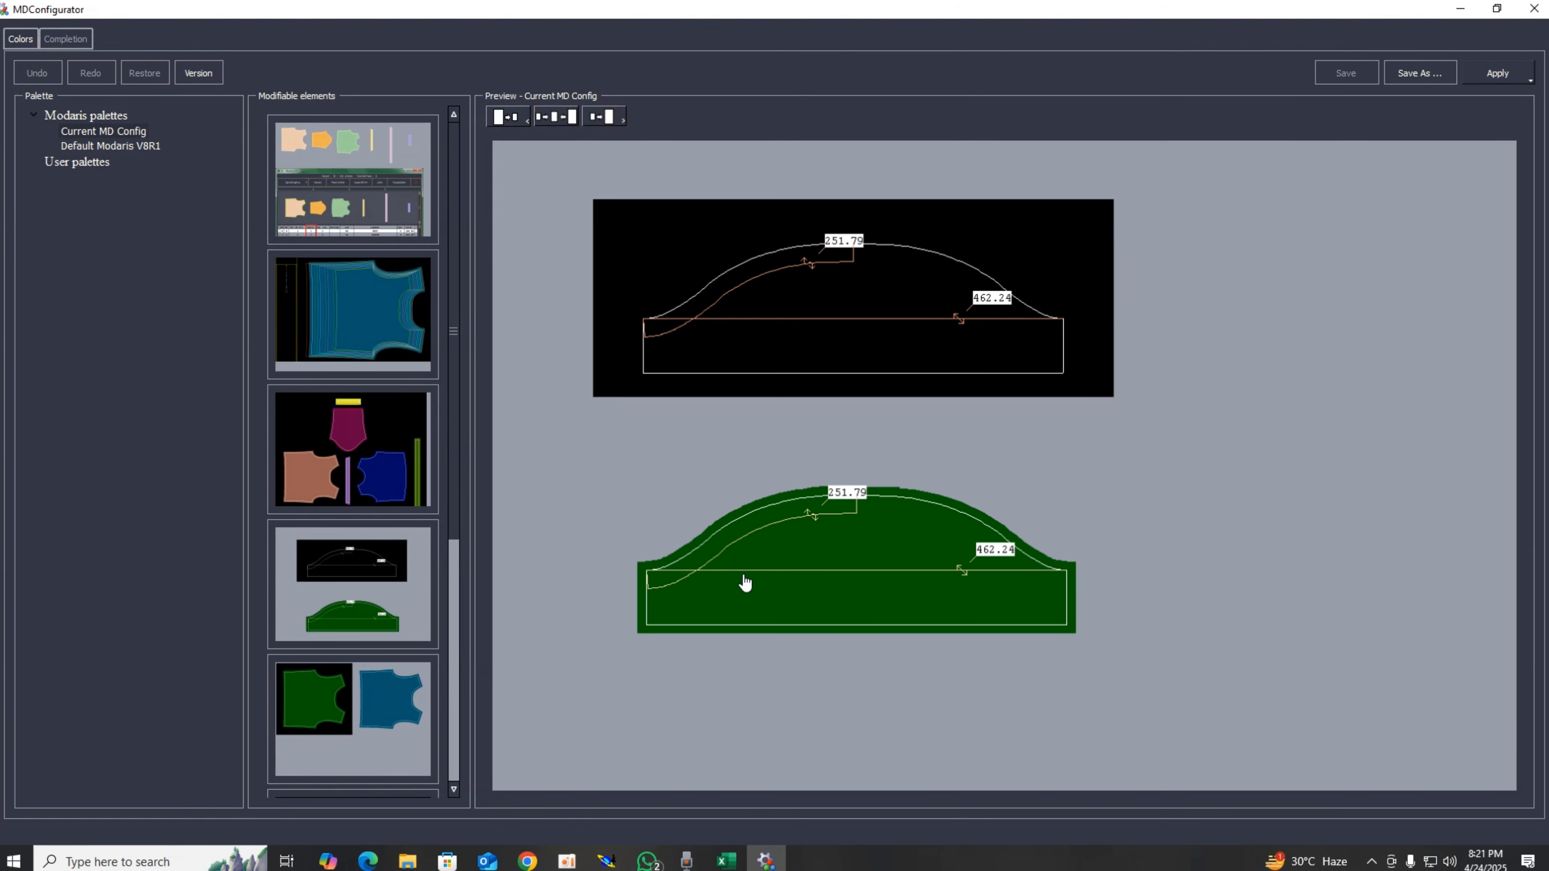
left_click(968, 243)
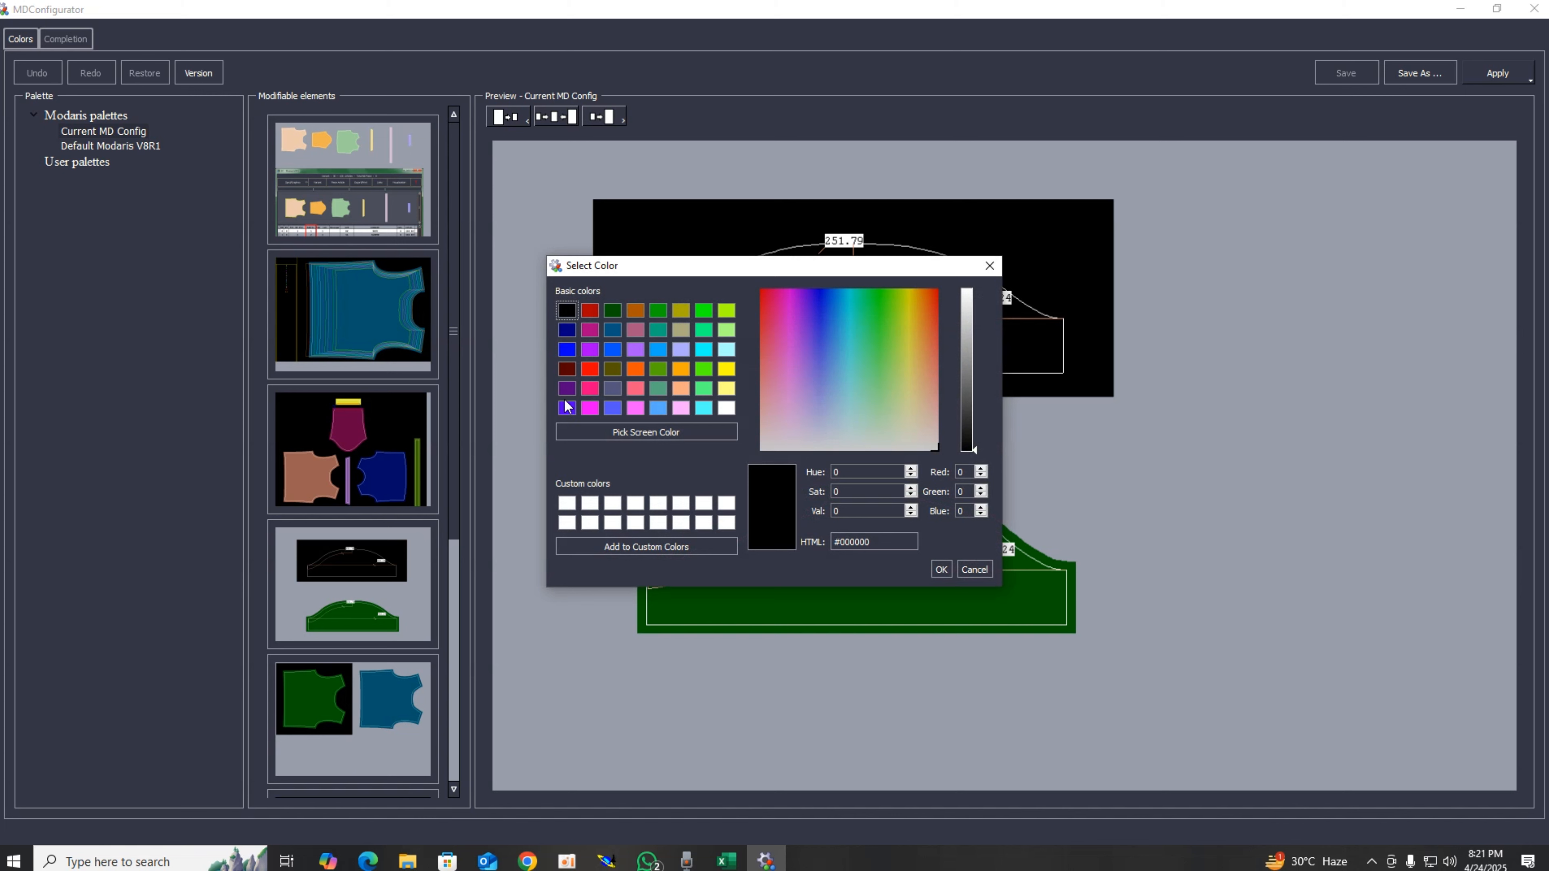
left_click(612, 388)
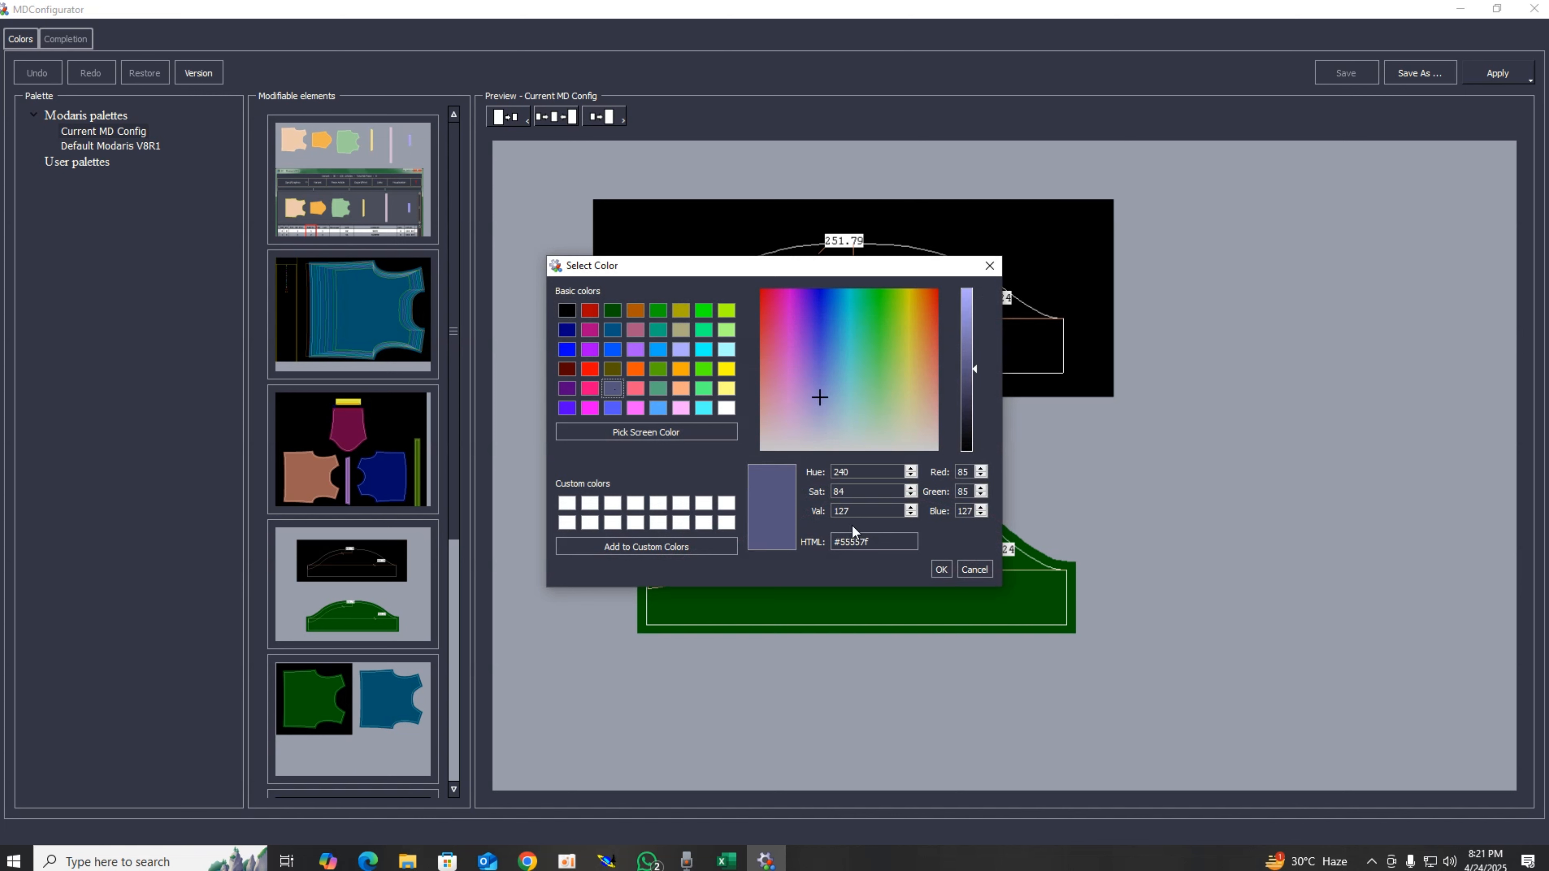
left_click(940, 571)
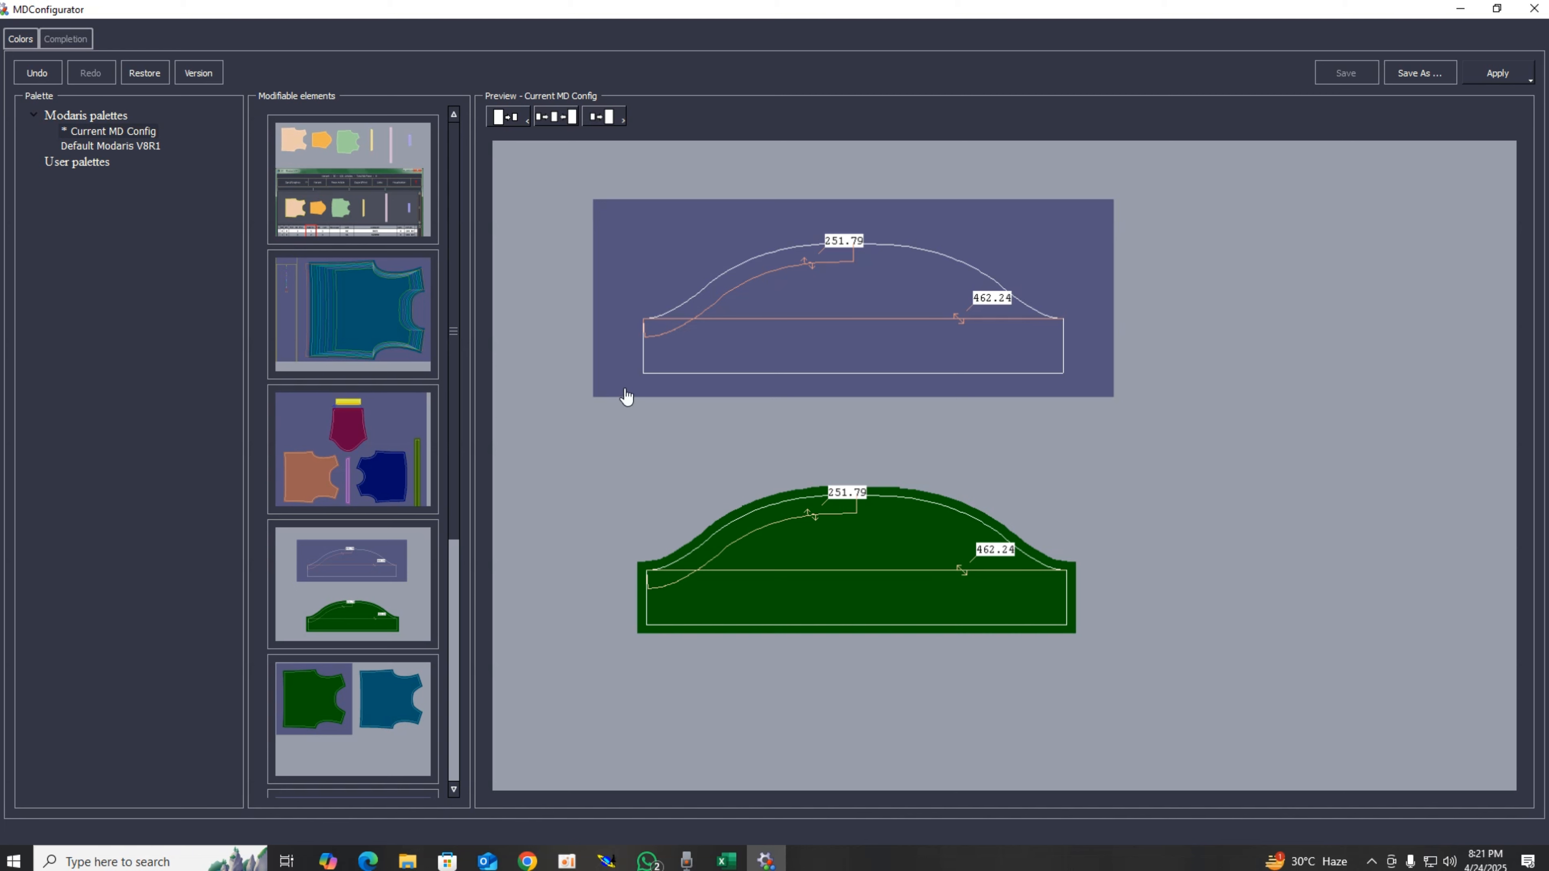
Step: Adjust the pattern sheet background colour to a darker grey-blue #54547d
left_click(841, 300)
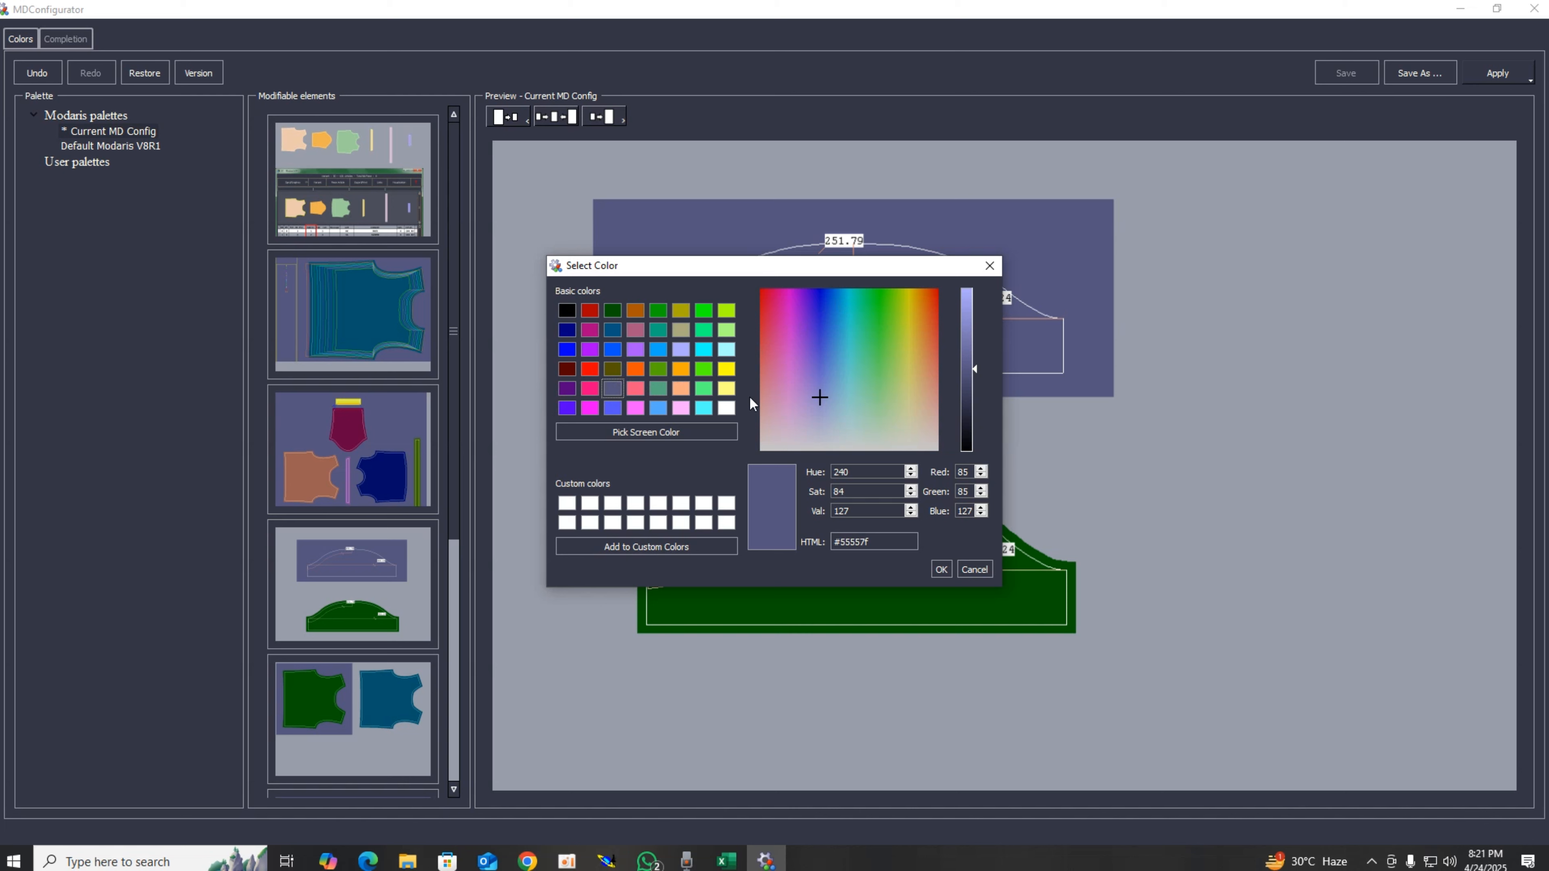
left_click_drag(966, 373, 976, 334)
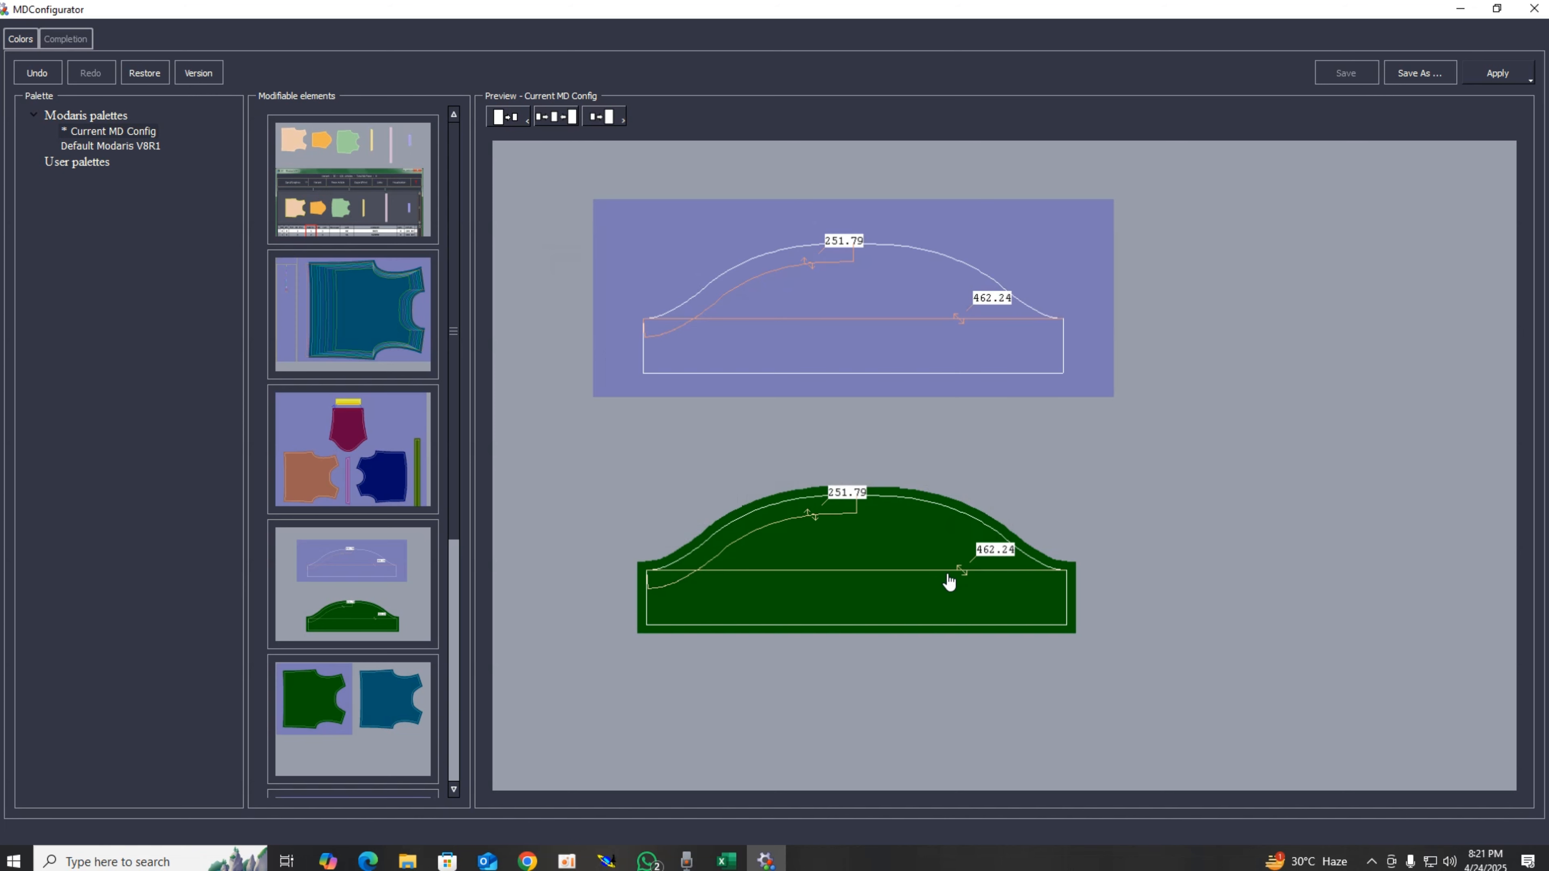
left_click(882, 363)
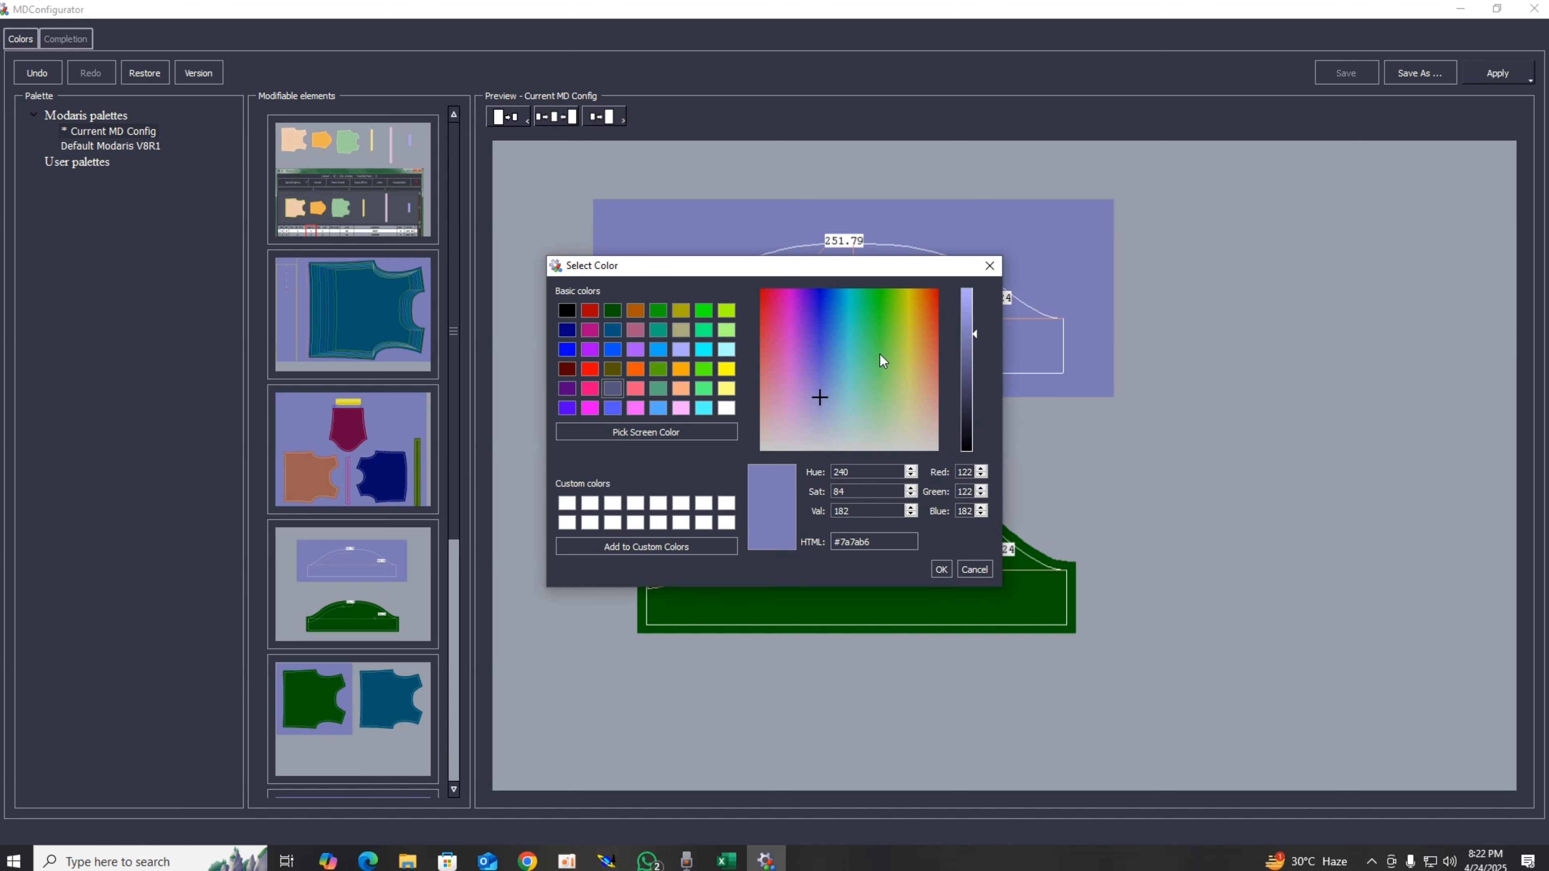
left_click_drag(975, 332, 975, 374)
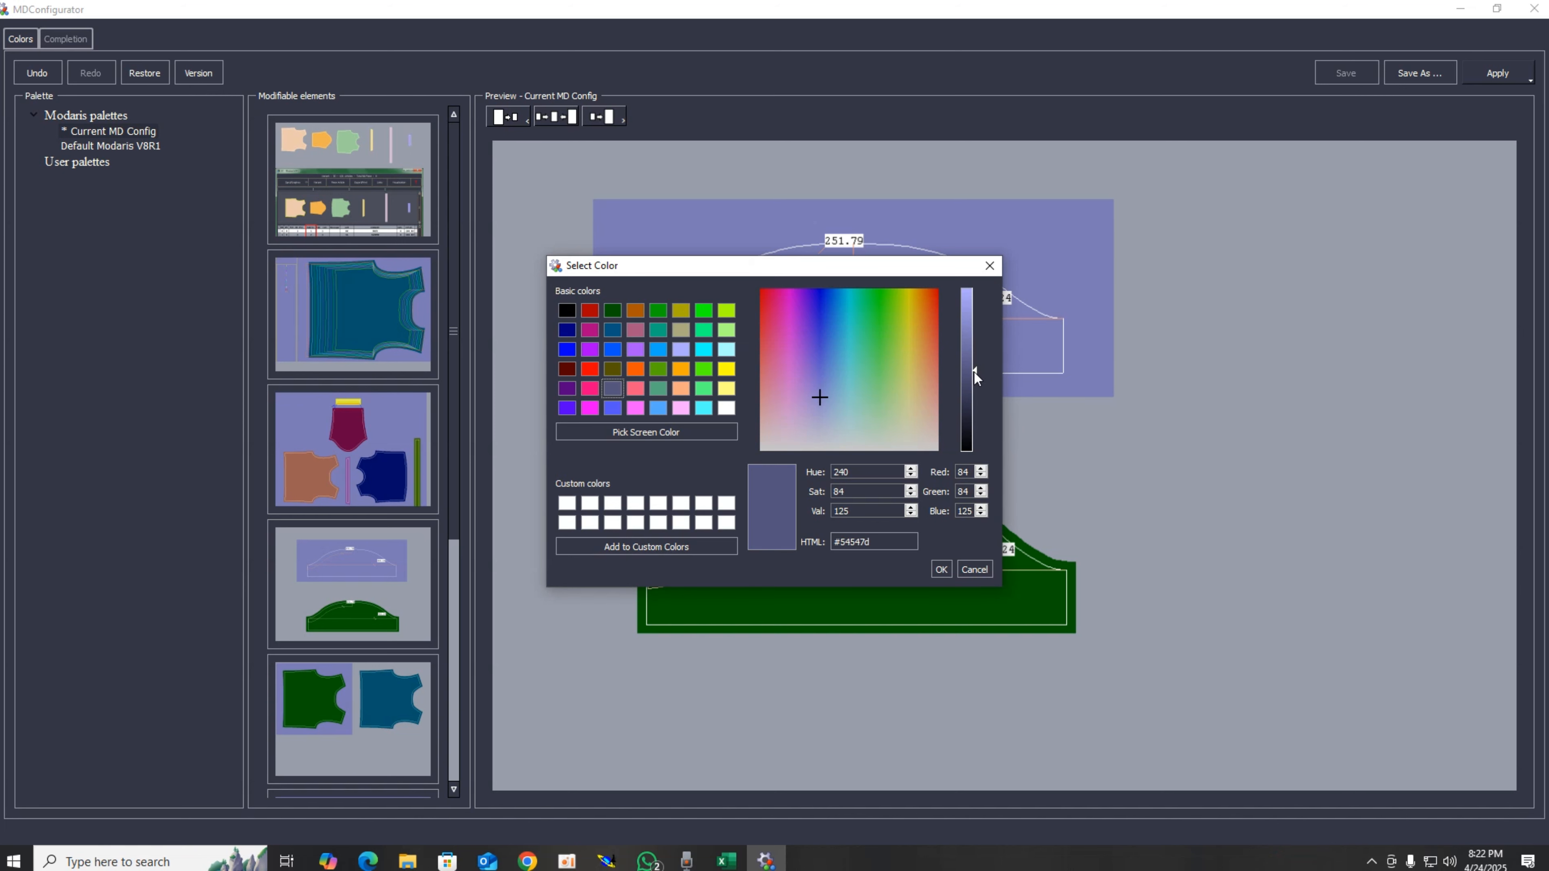
left_click(940, 569)
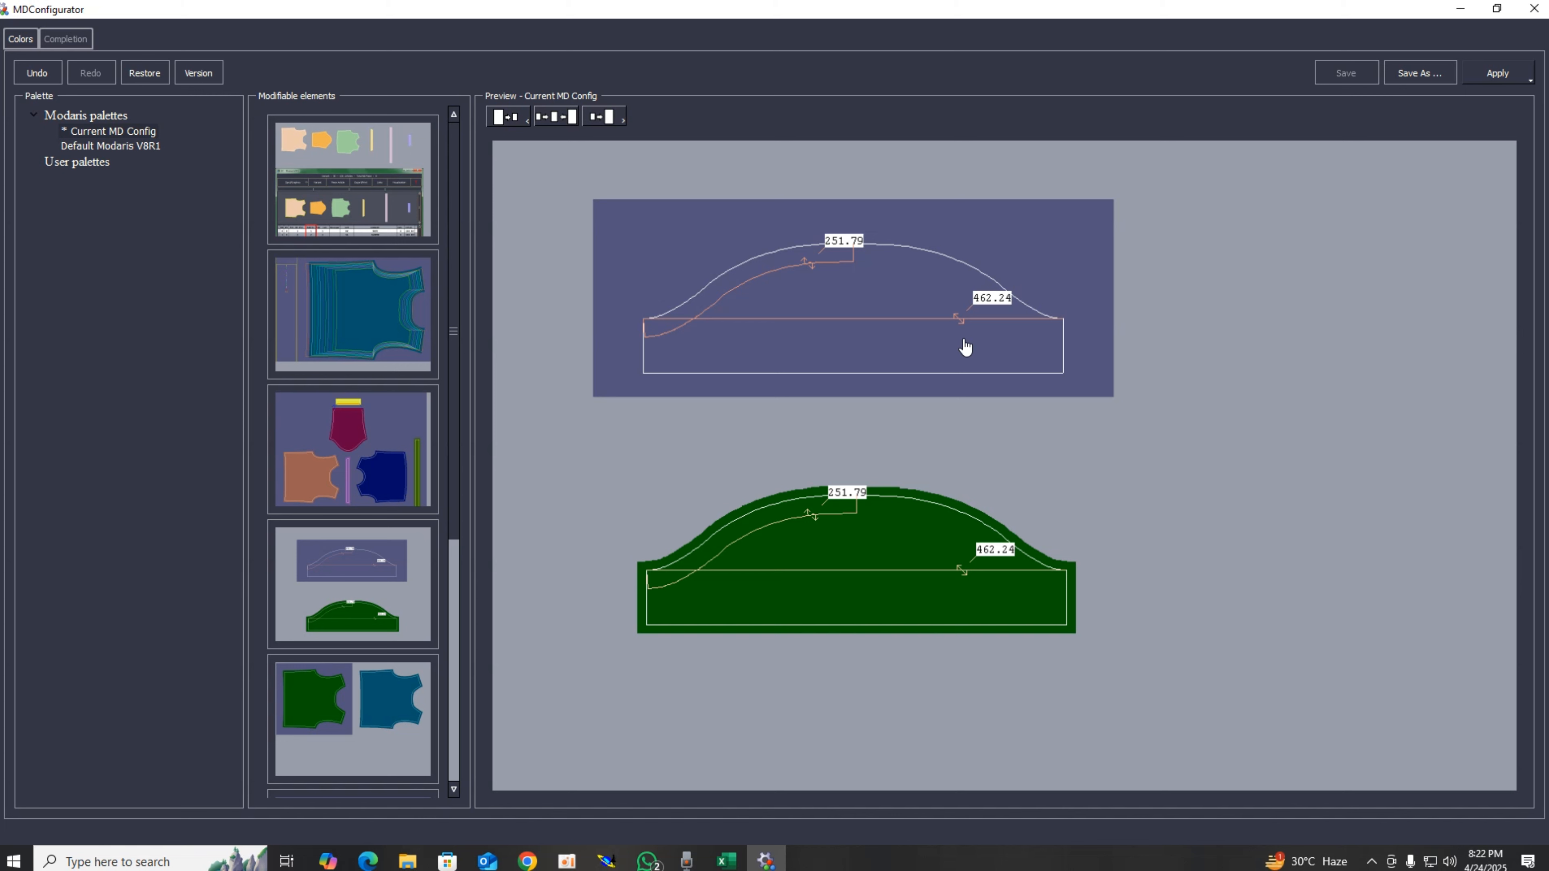
Step: Apply the changed colour configuration for the current user only
left_click(1500, 76)
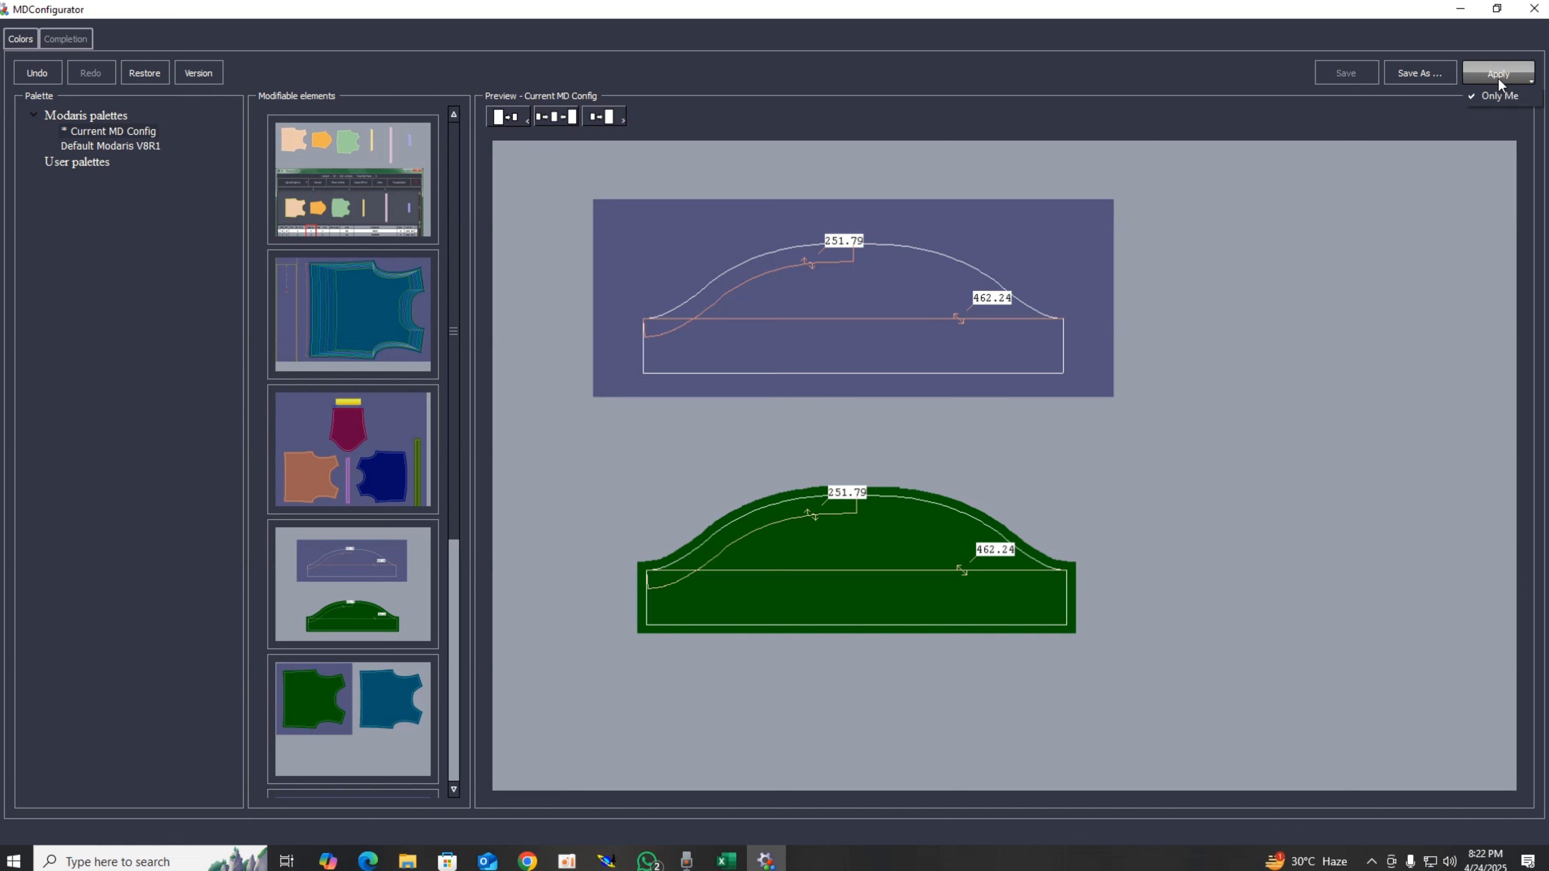
left_click(1496, 96)
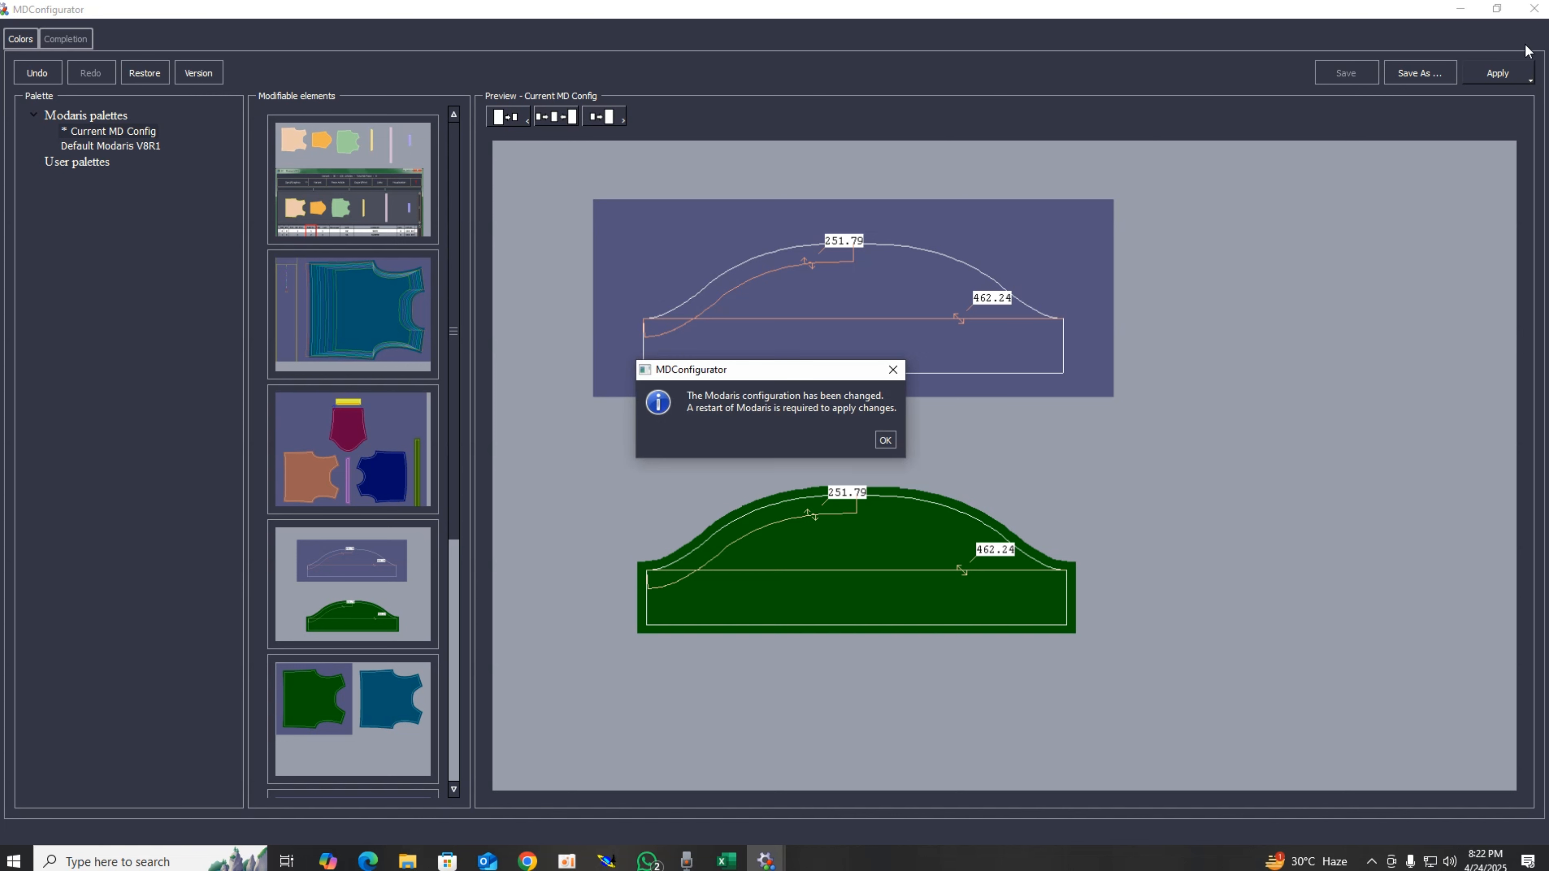
left_click(885, 440)
Step: Close the configurator and quit Modaris
left_click(1533, 9)
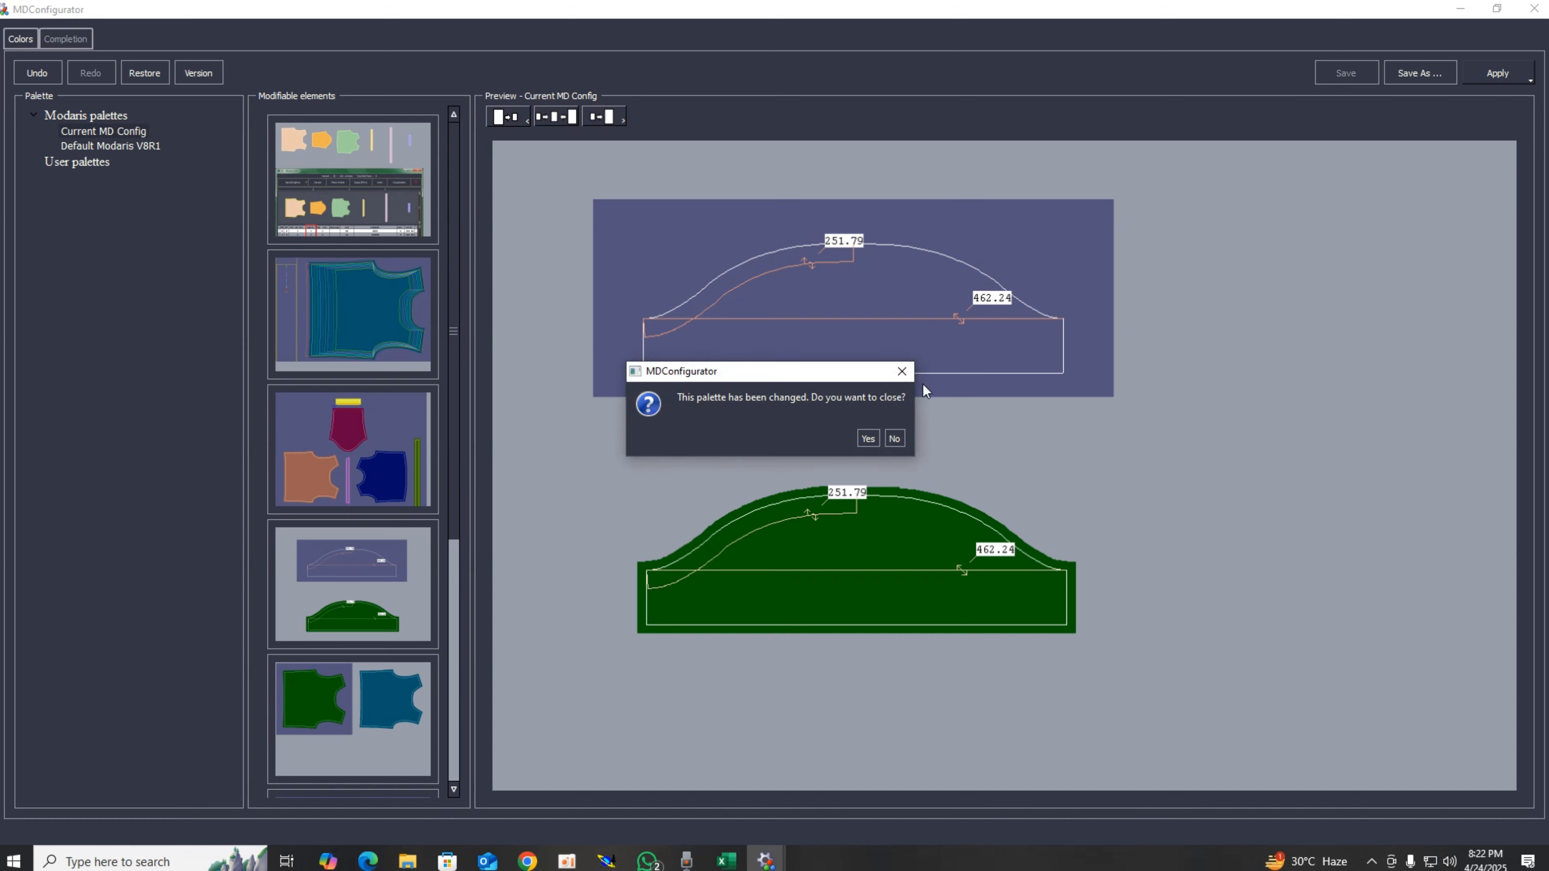
left_click(894, 440)
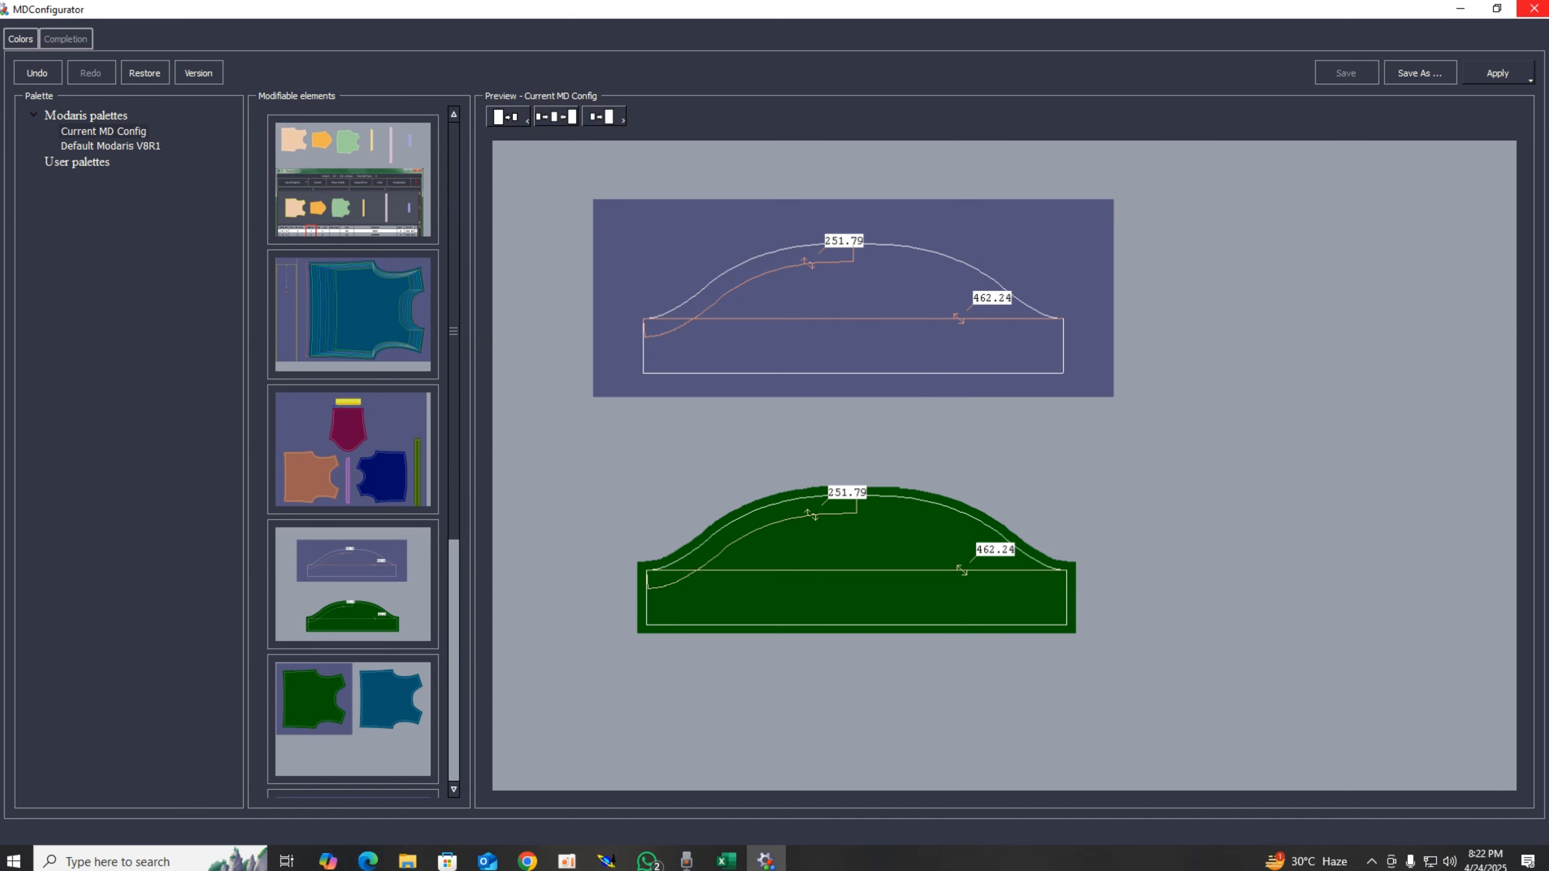
left_click(1534, 8)
left_click(868, 439)
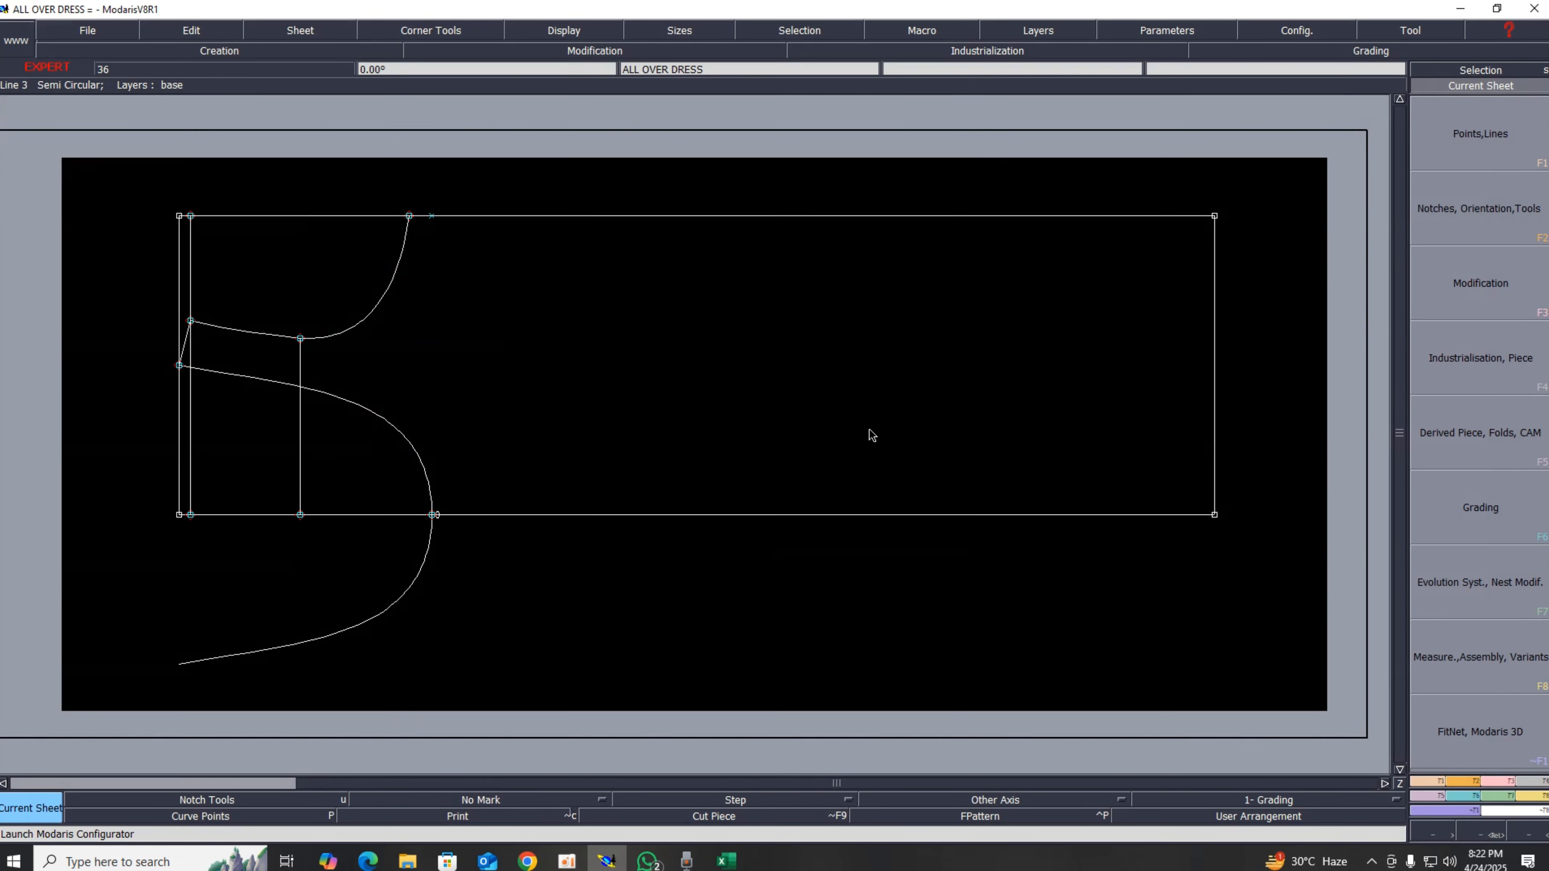
left_click(1534, 8)
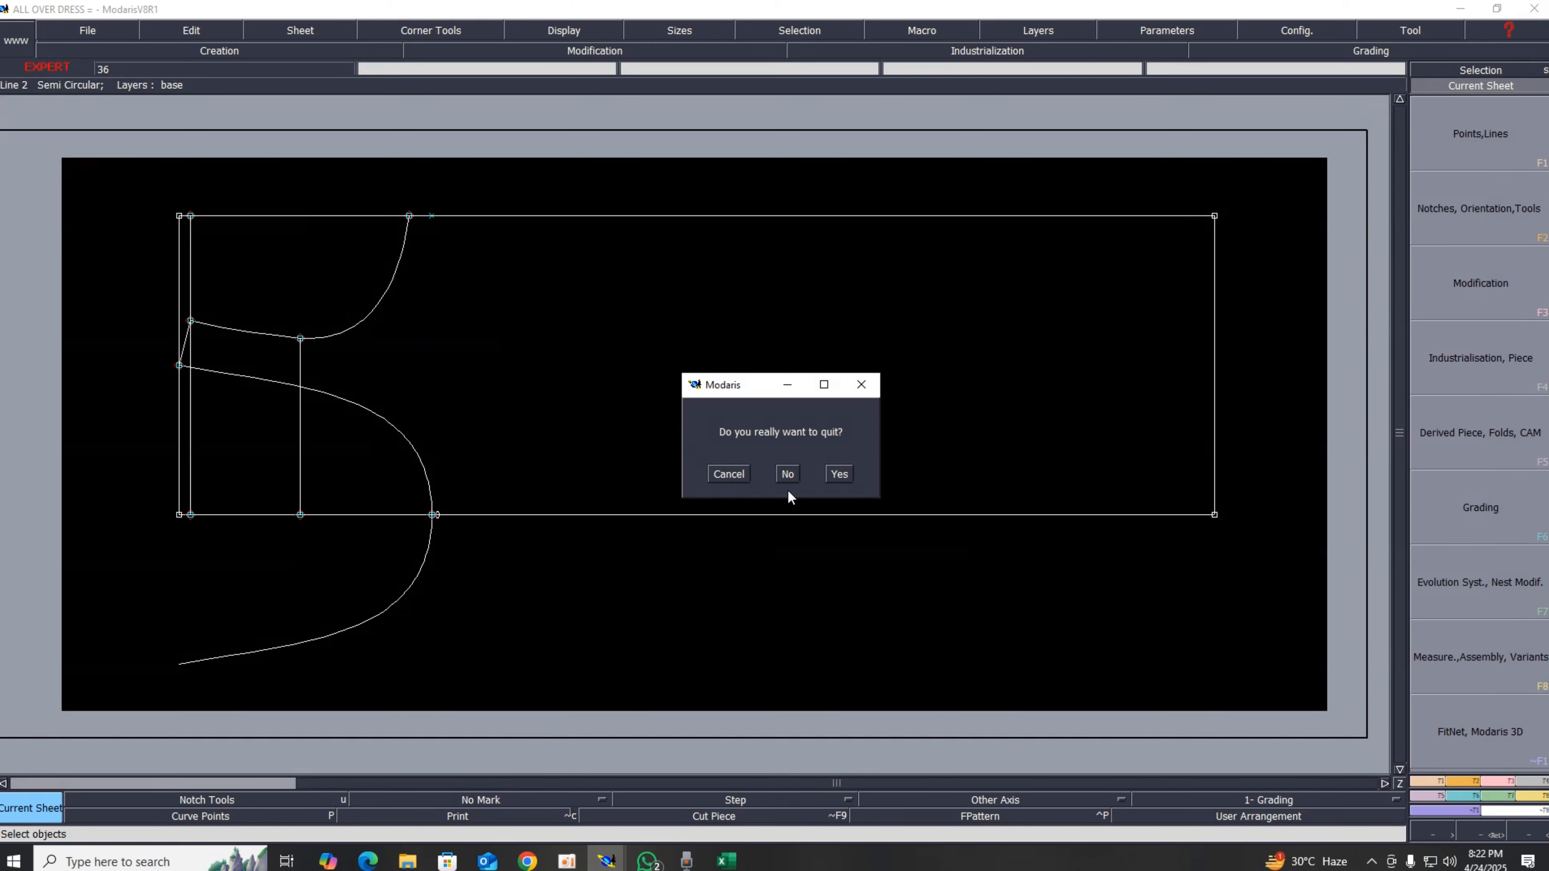
left_click(839, 474)
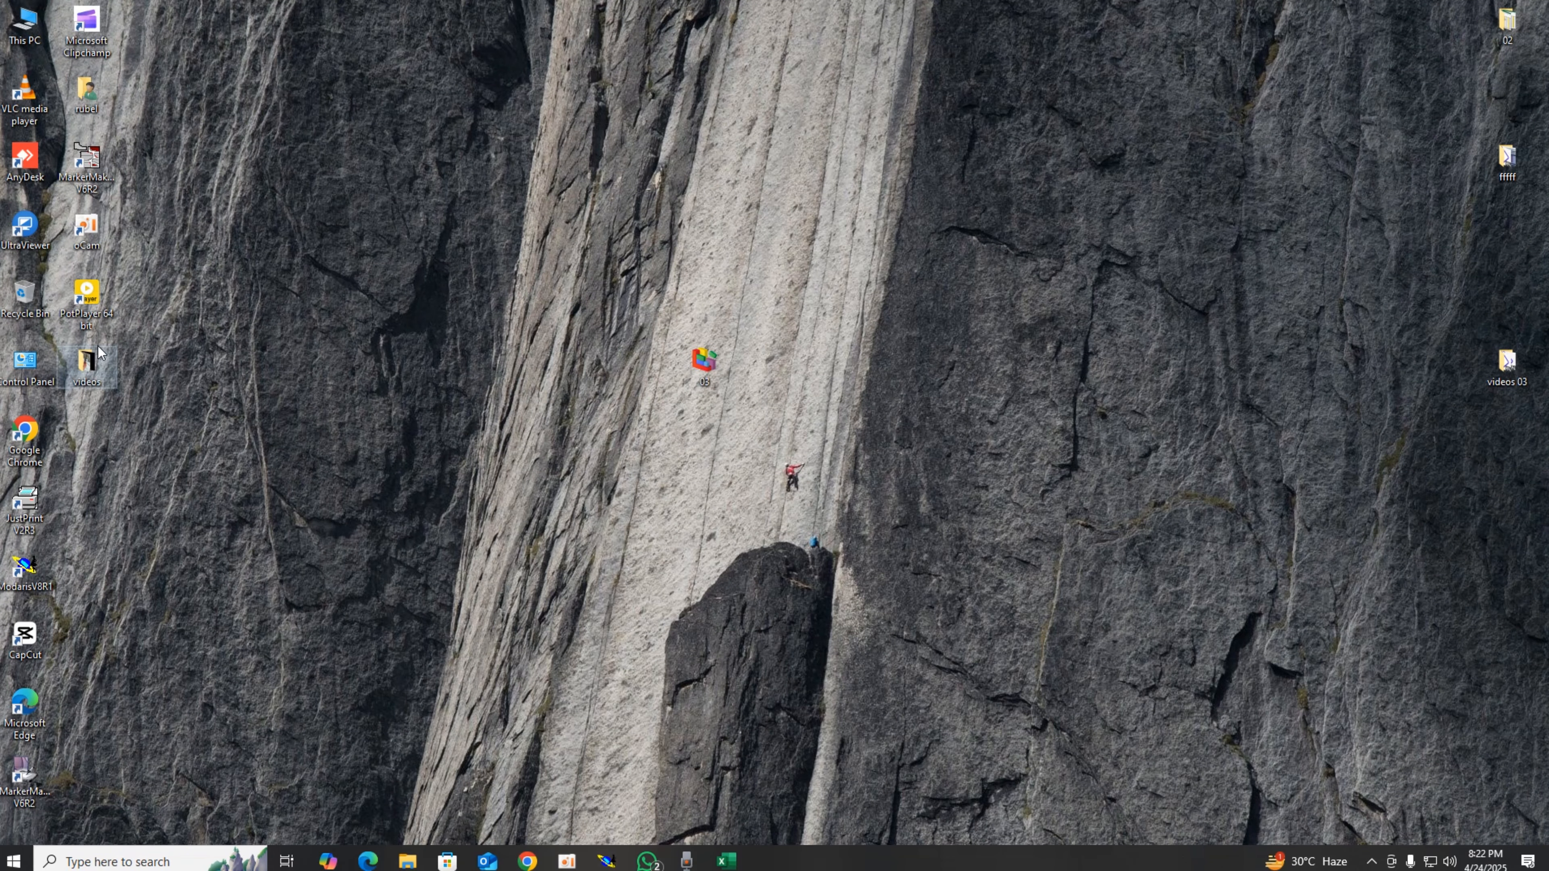
Step: Relaunch Modaris and open the ALL OVER DRESS model, fitting the current sheet to the view
double_click(31, 560)
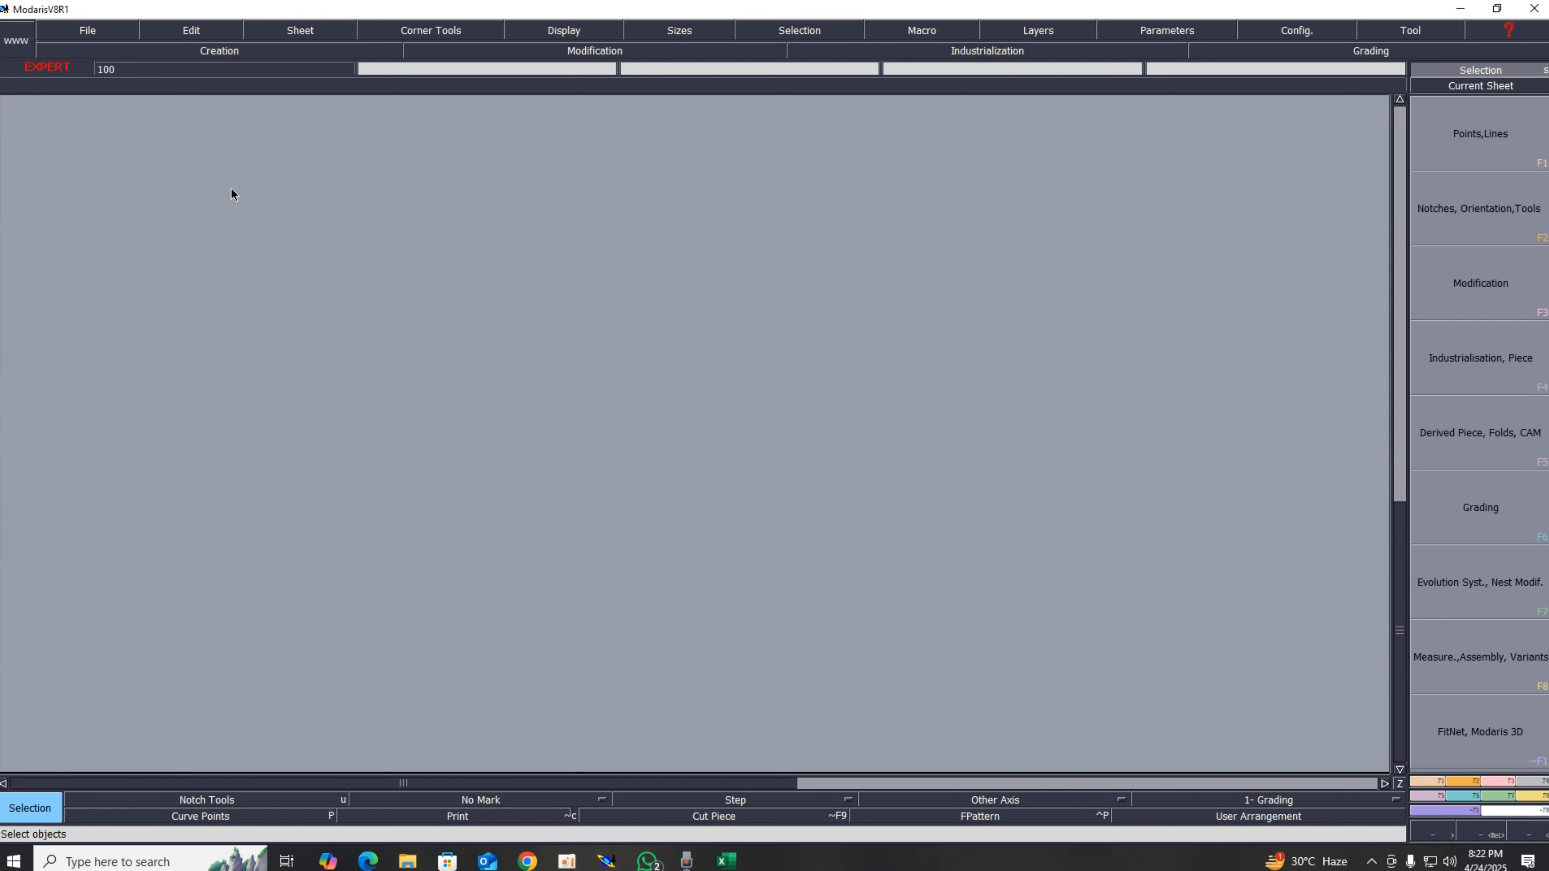
left_click(73, 30)
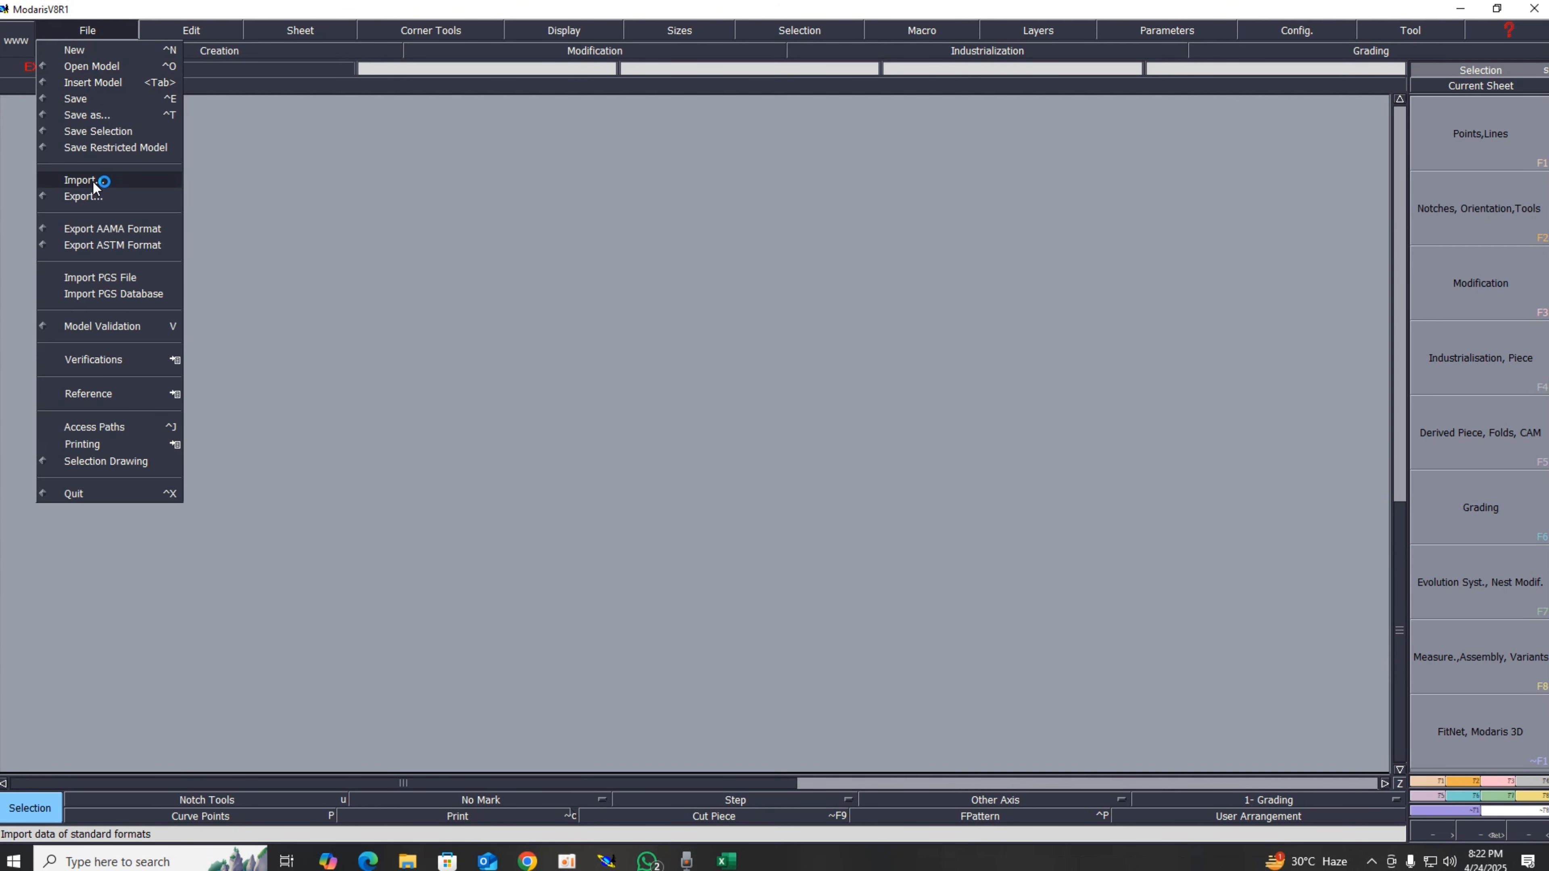
left_click(95, 64)
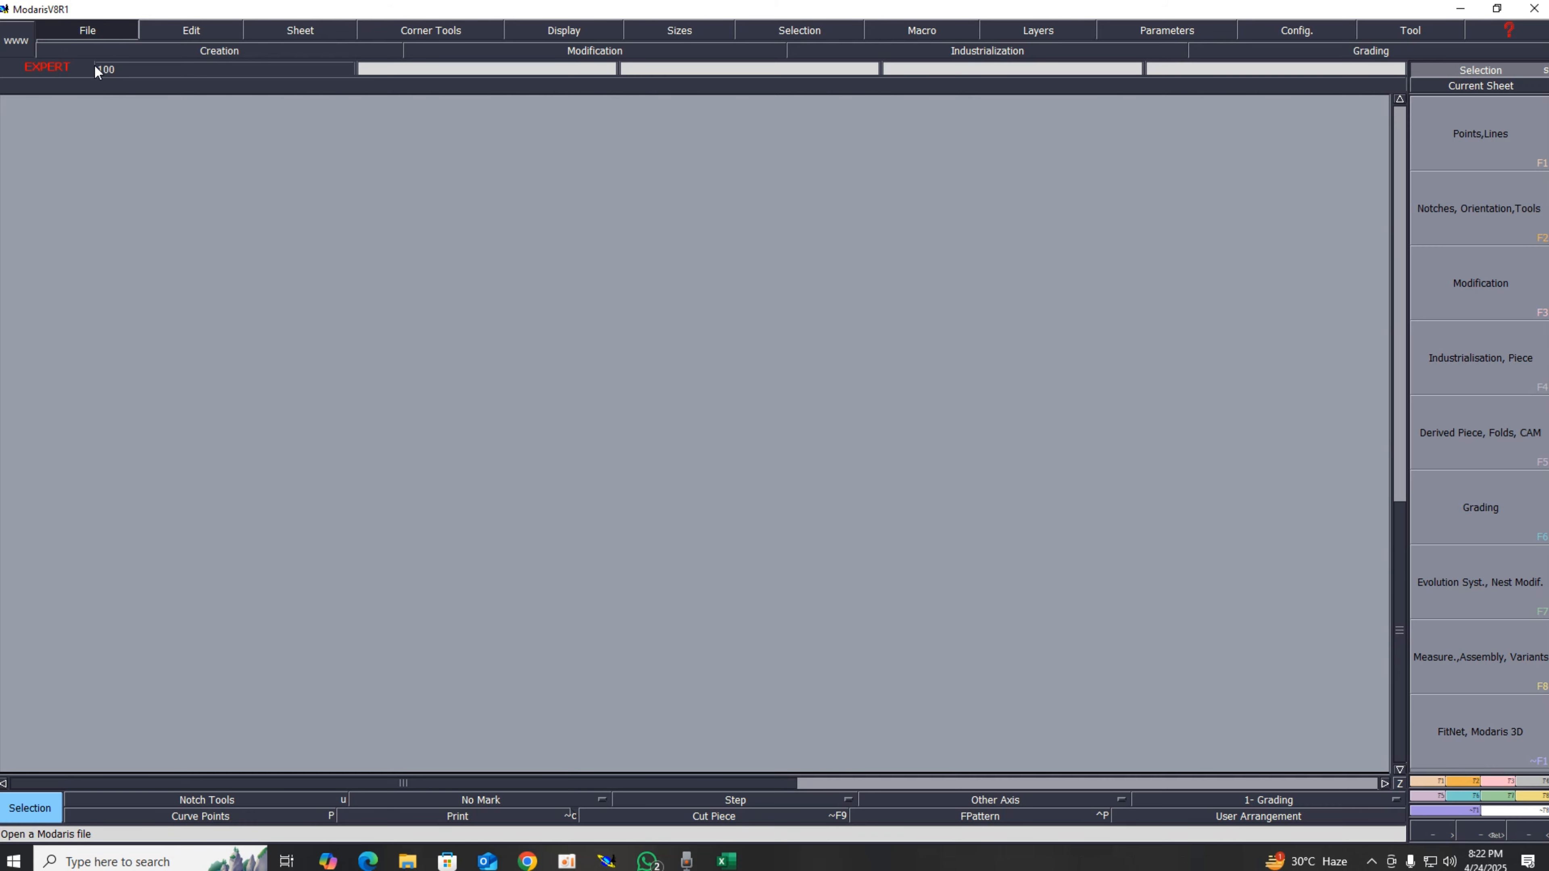
double_click(378, 167)
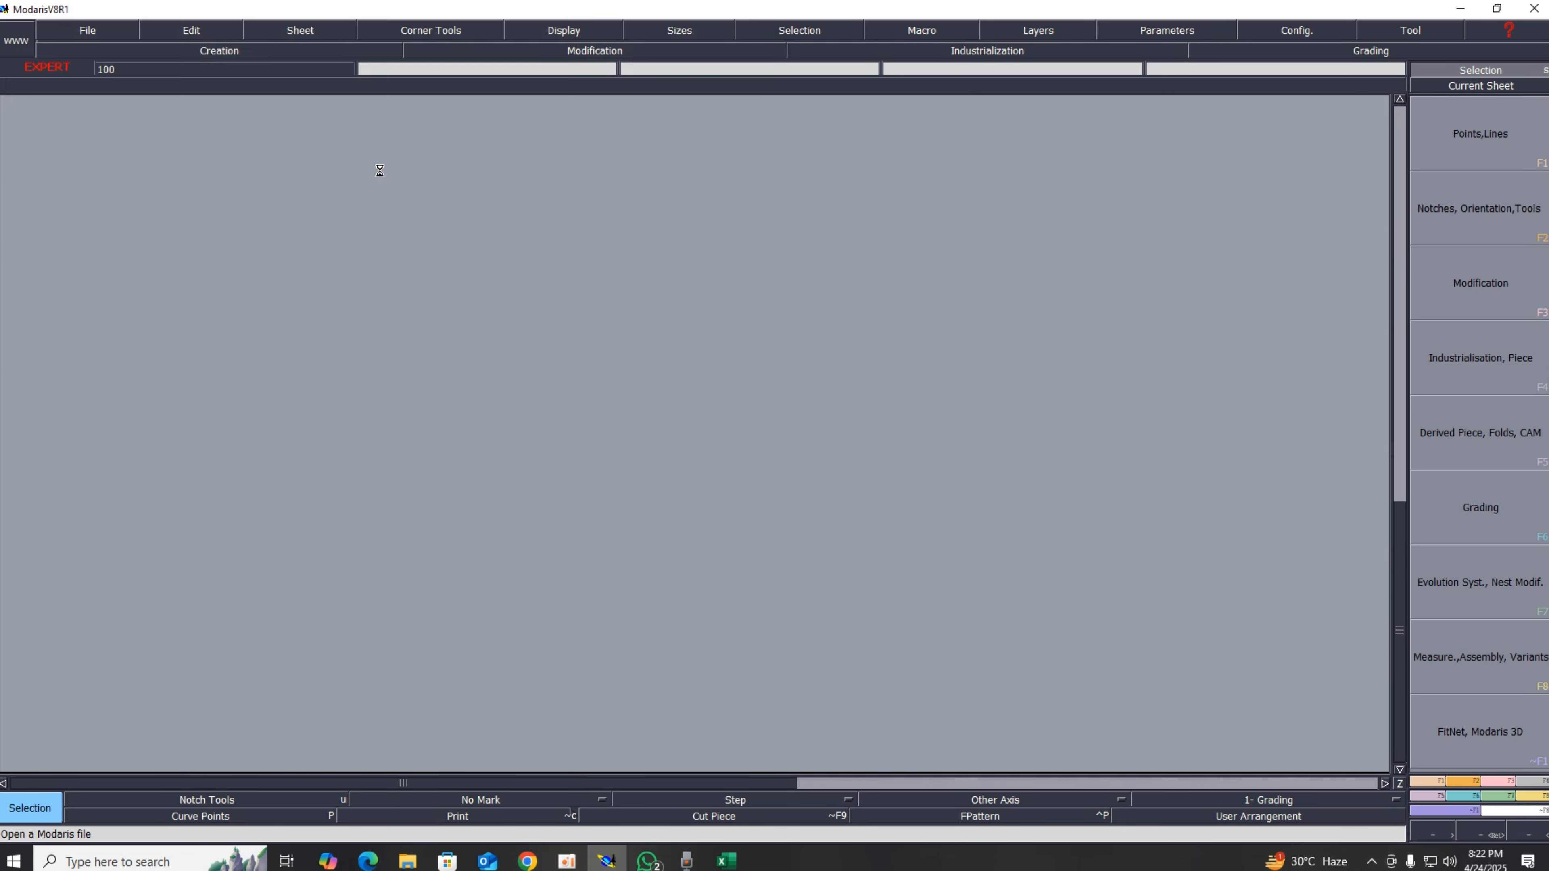
left_click(1521, 86)
scroll(1006, 384, "up", 1)
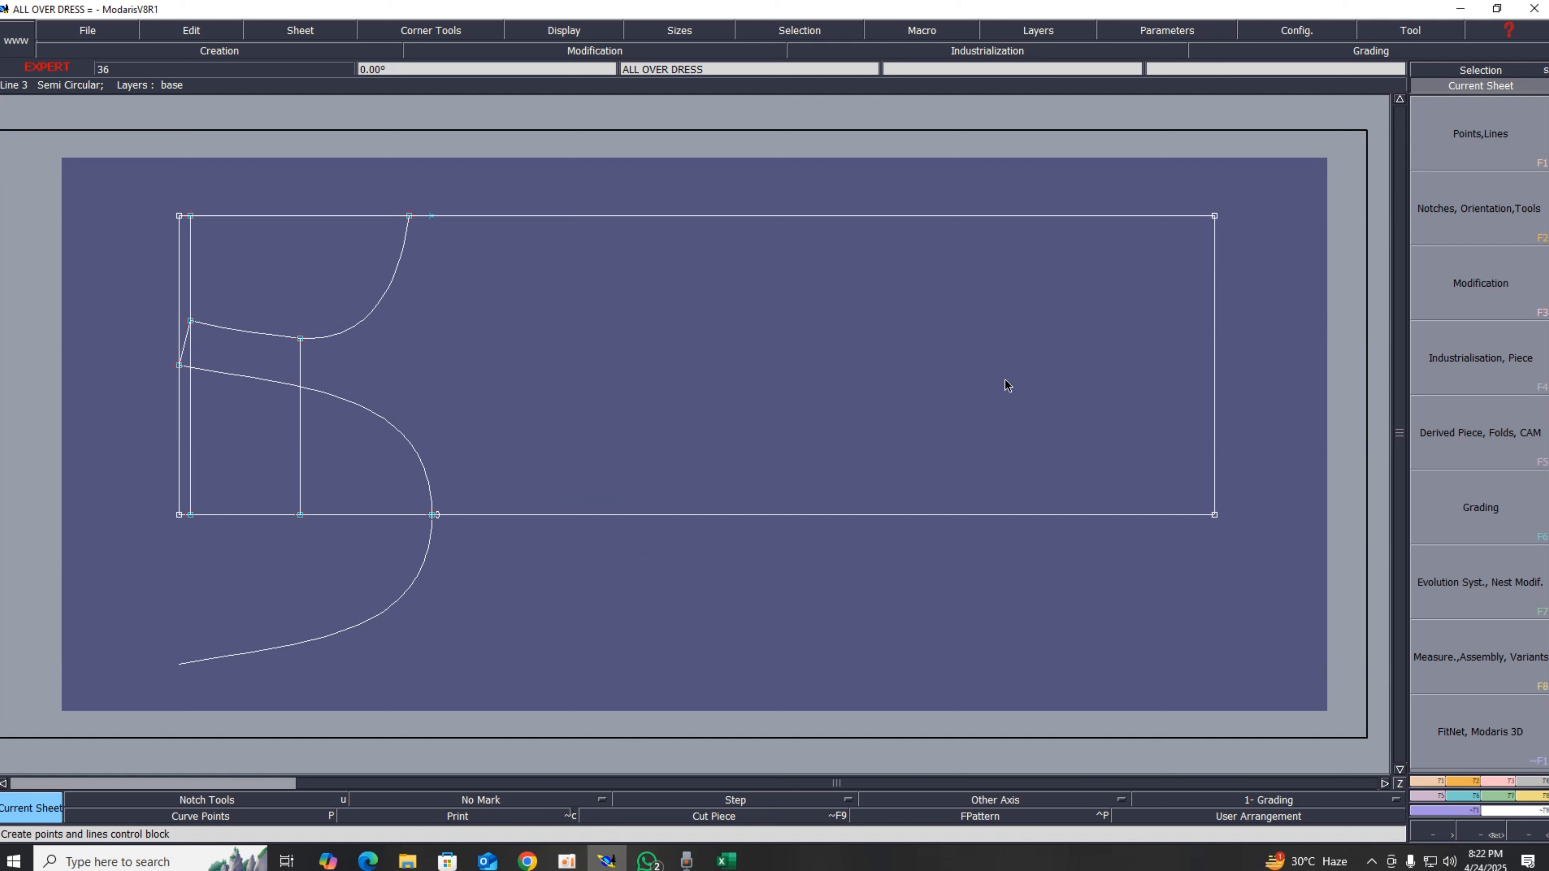
Step: Erase the stray point on the bottom line just beside the armhole curve
key("Return")
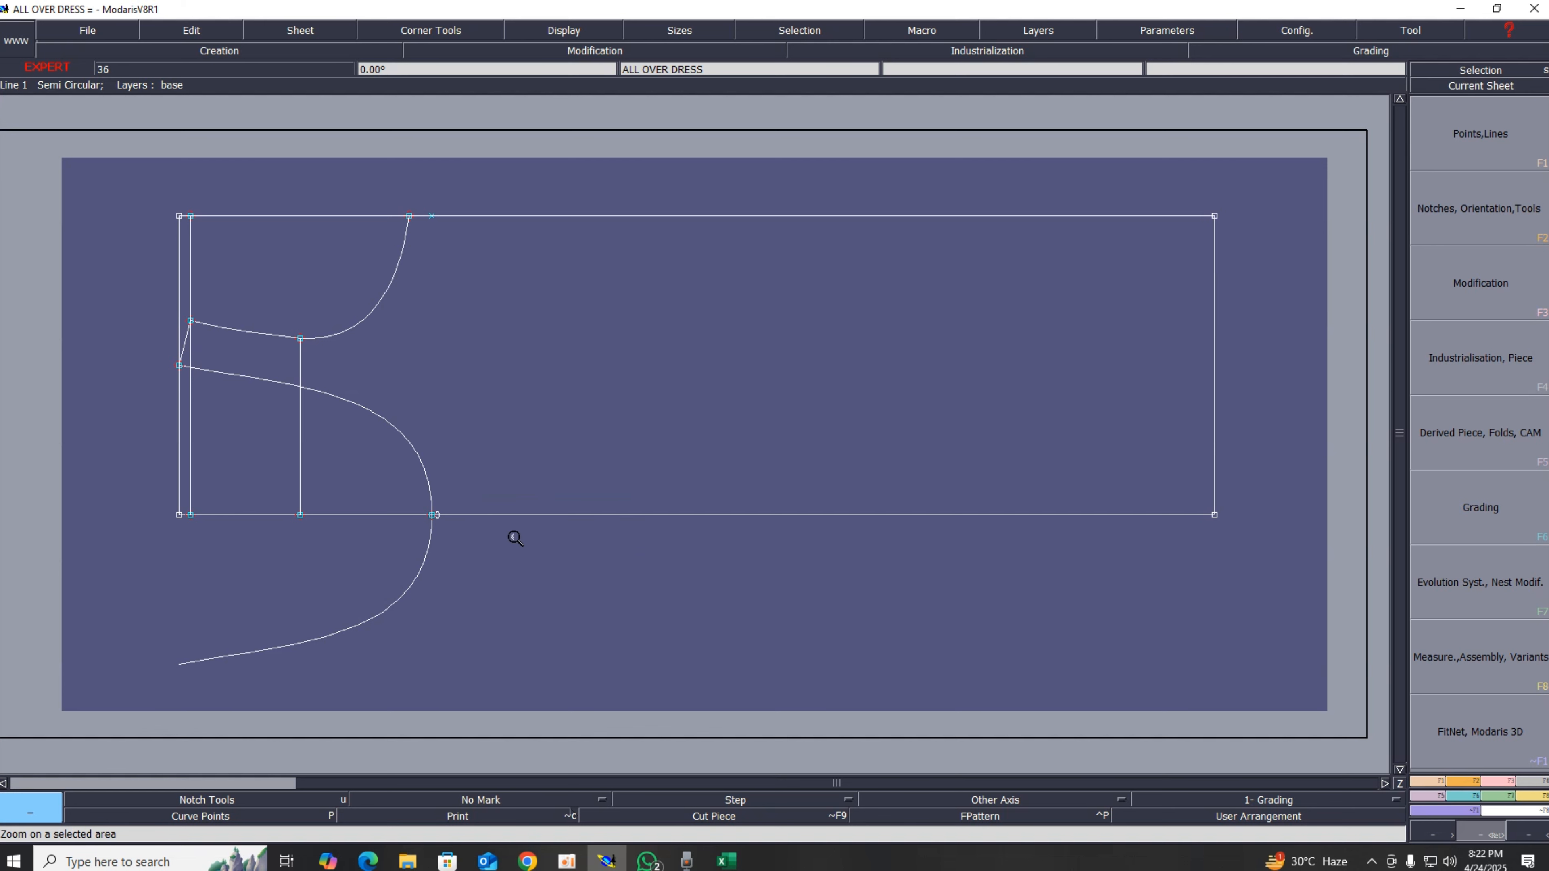
left_click_drag(300, 449, 527, 583)
key("Delete")
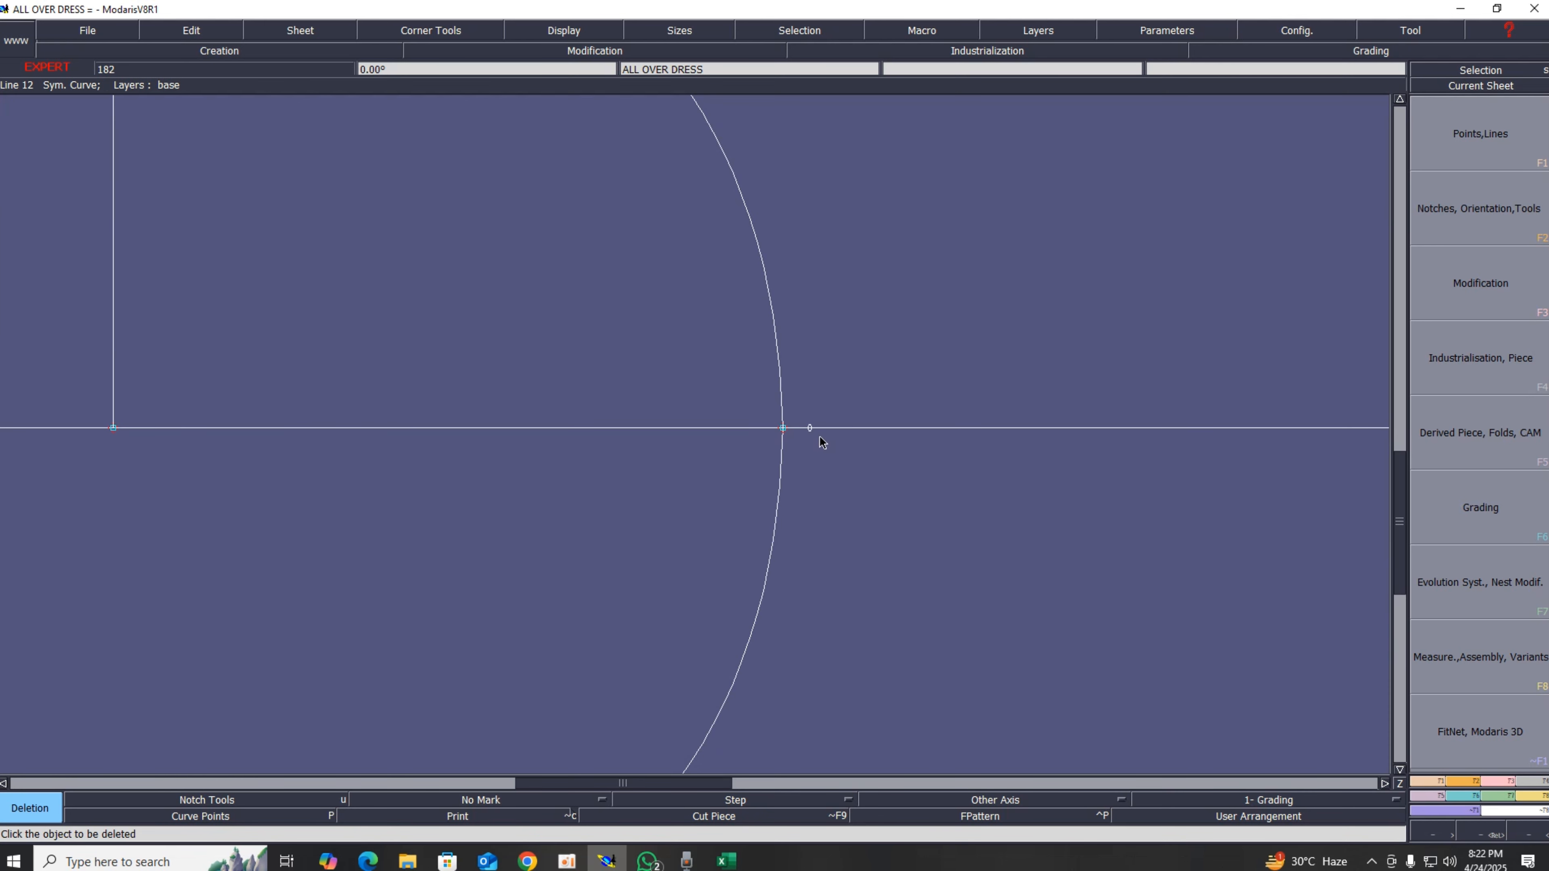
key("s")
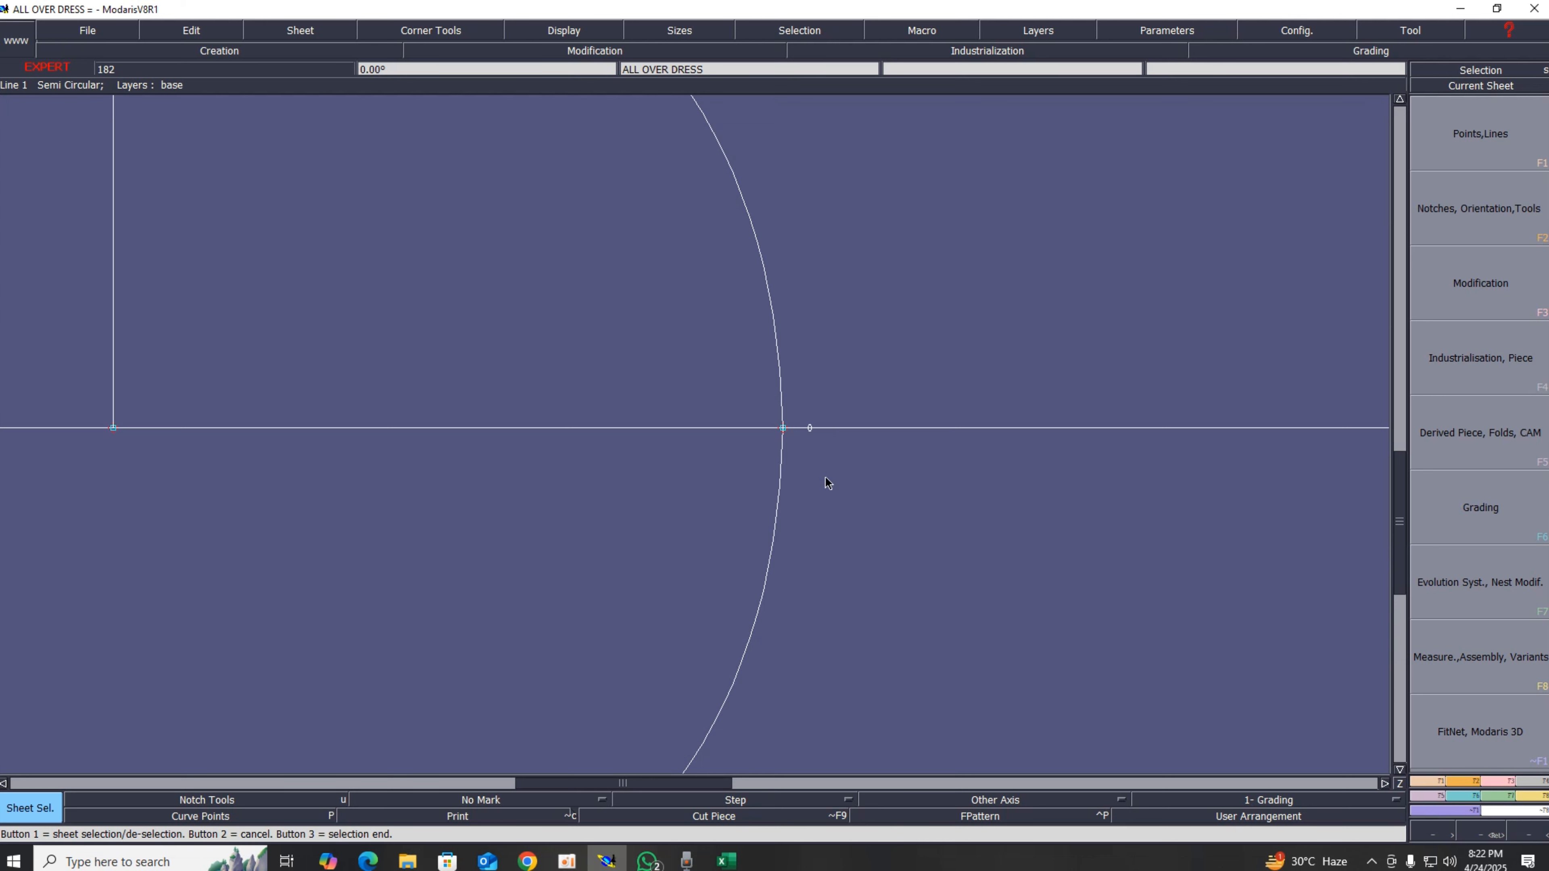
key("Delete")
left_click(810, 428)
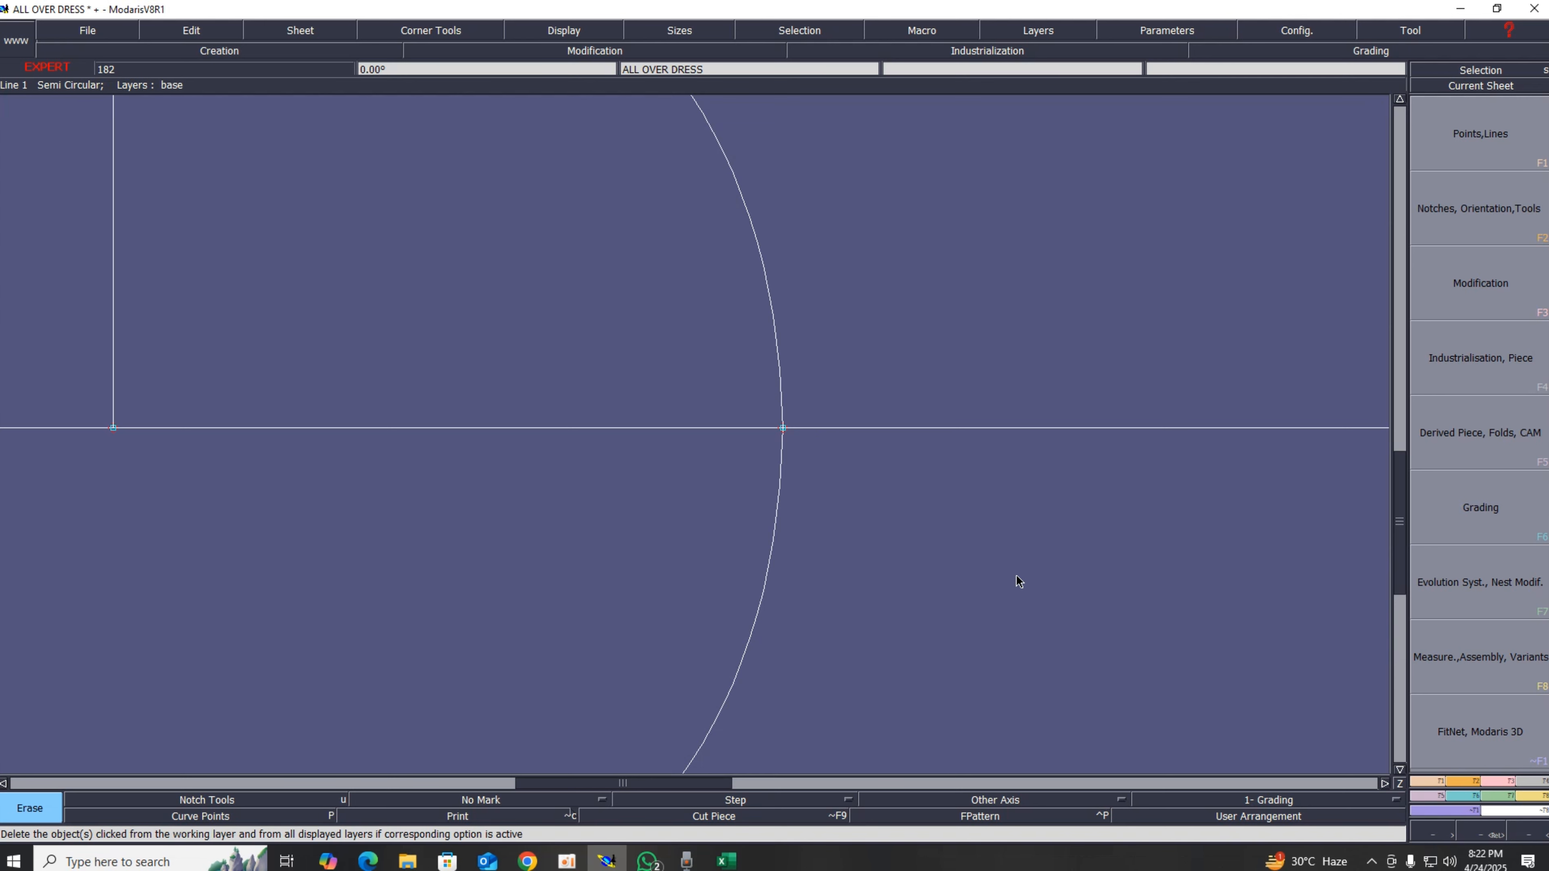
key("Home")
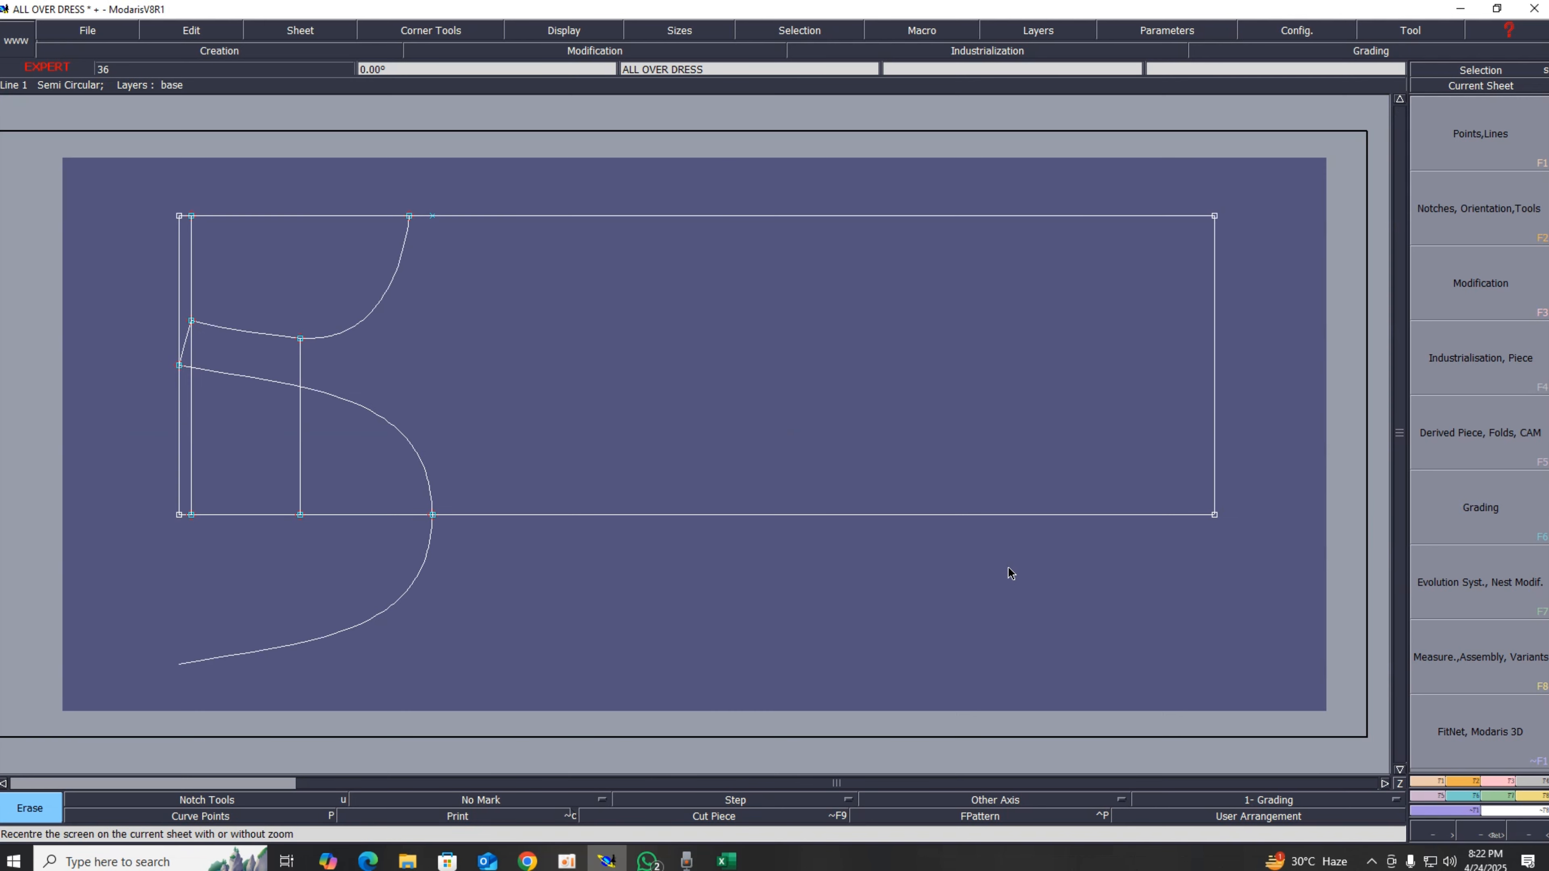
Step: Move the armhole curve's lower end point about 2.16 cm left along the bottom line, with zero vertical shift
left_click(1493, 782)
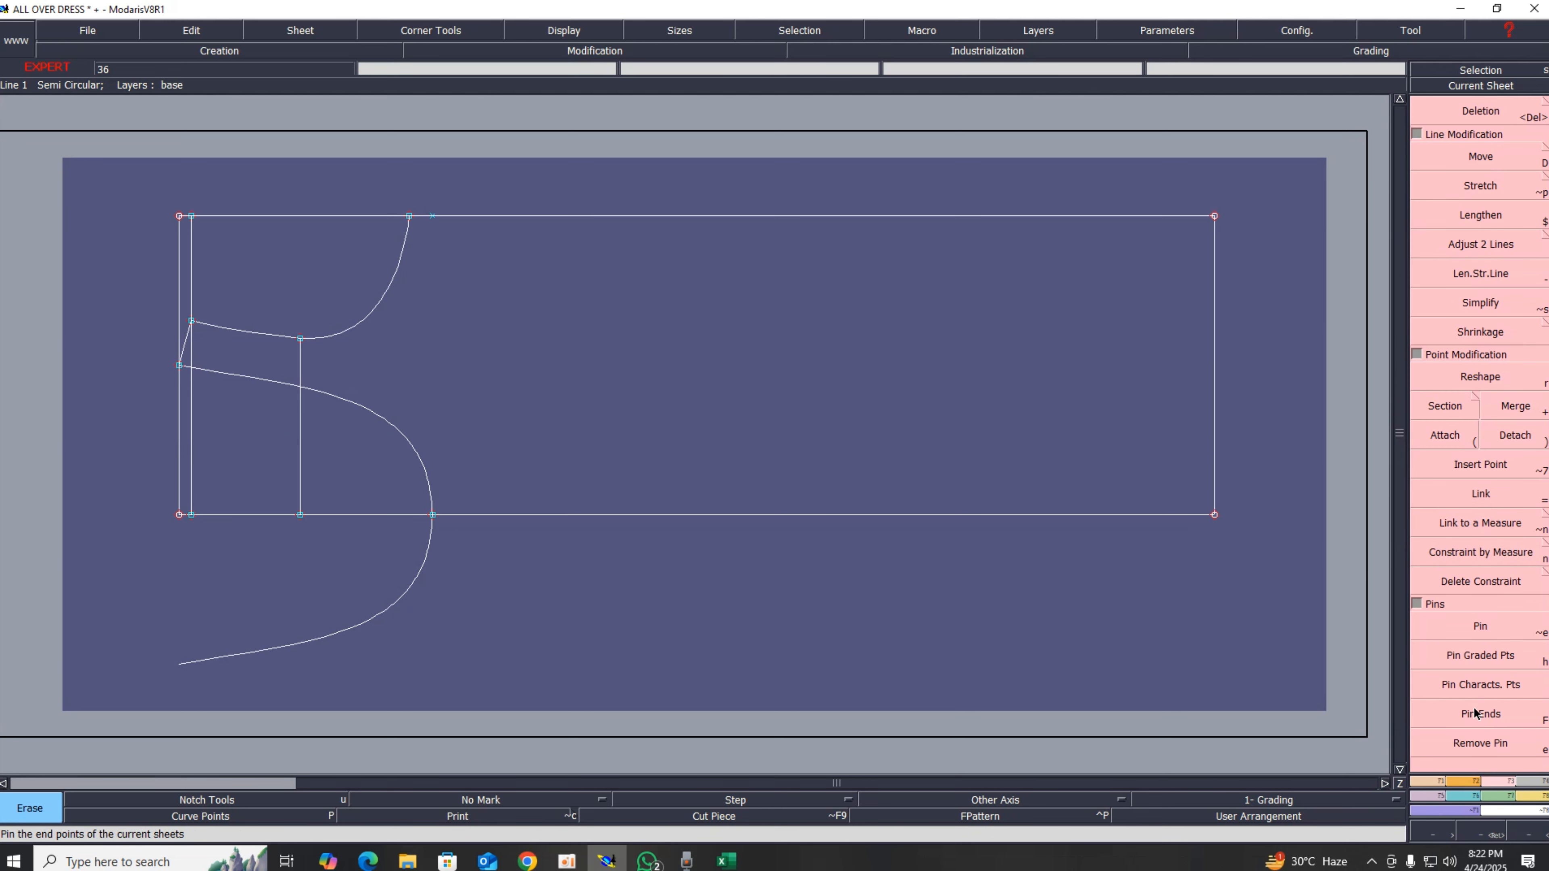
left_click(1480, 634)
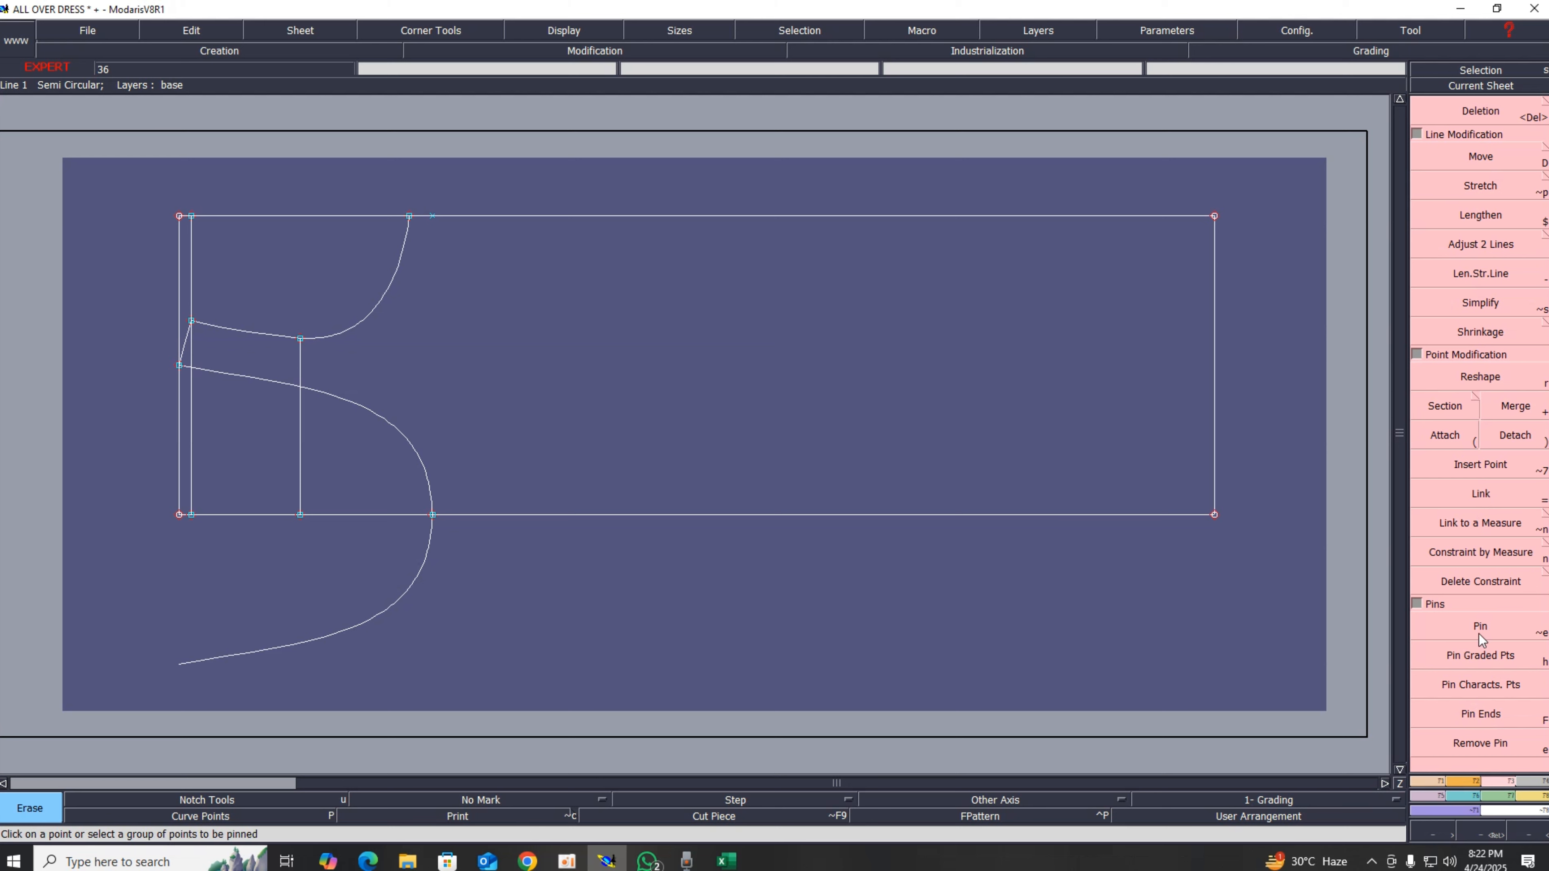
left_click(1479, 633)
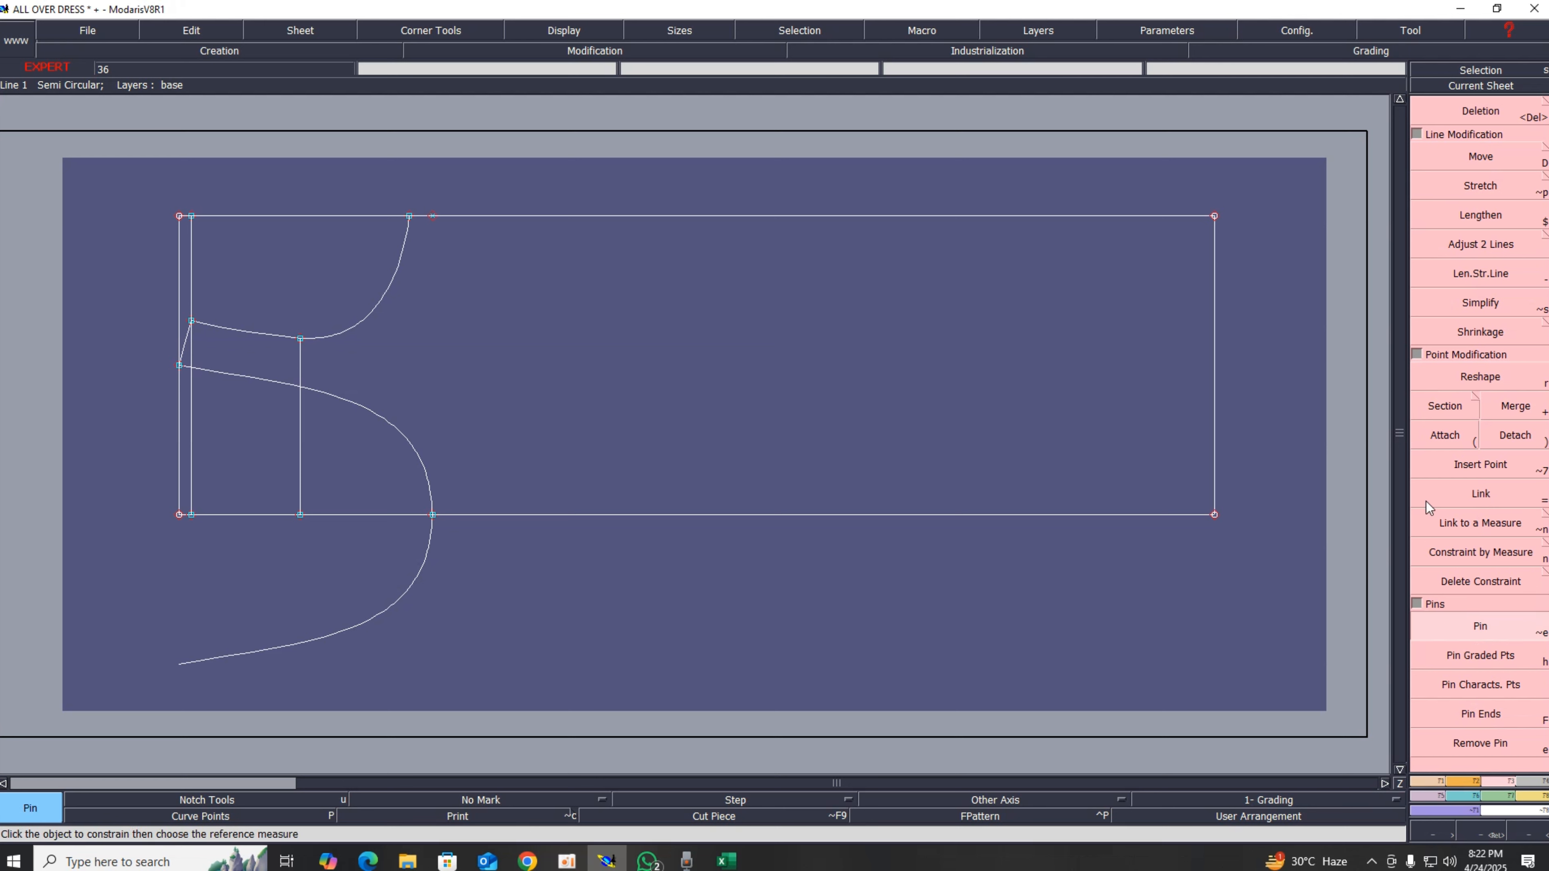
left_click(1479, 379)
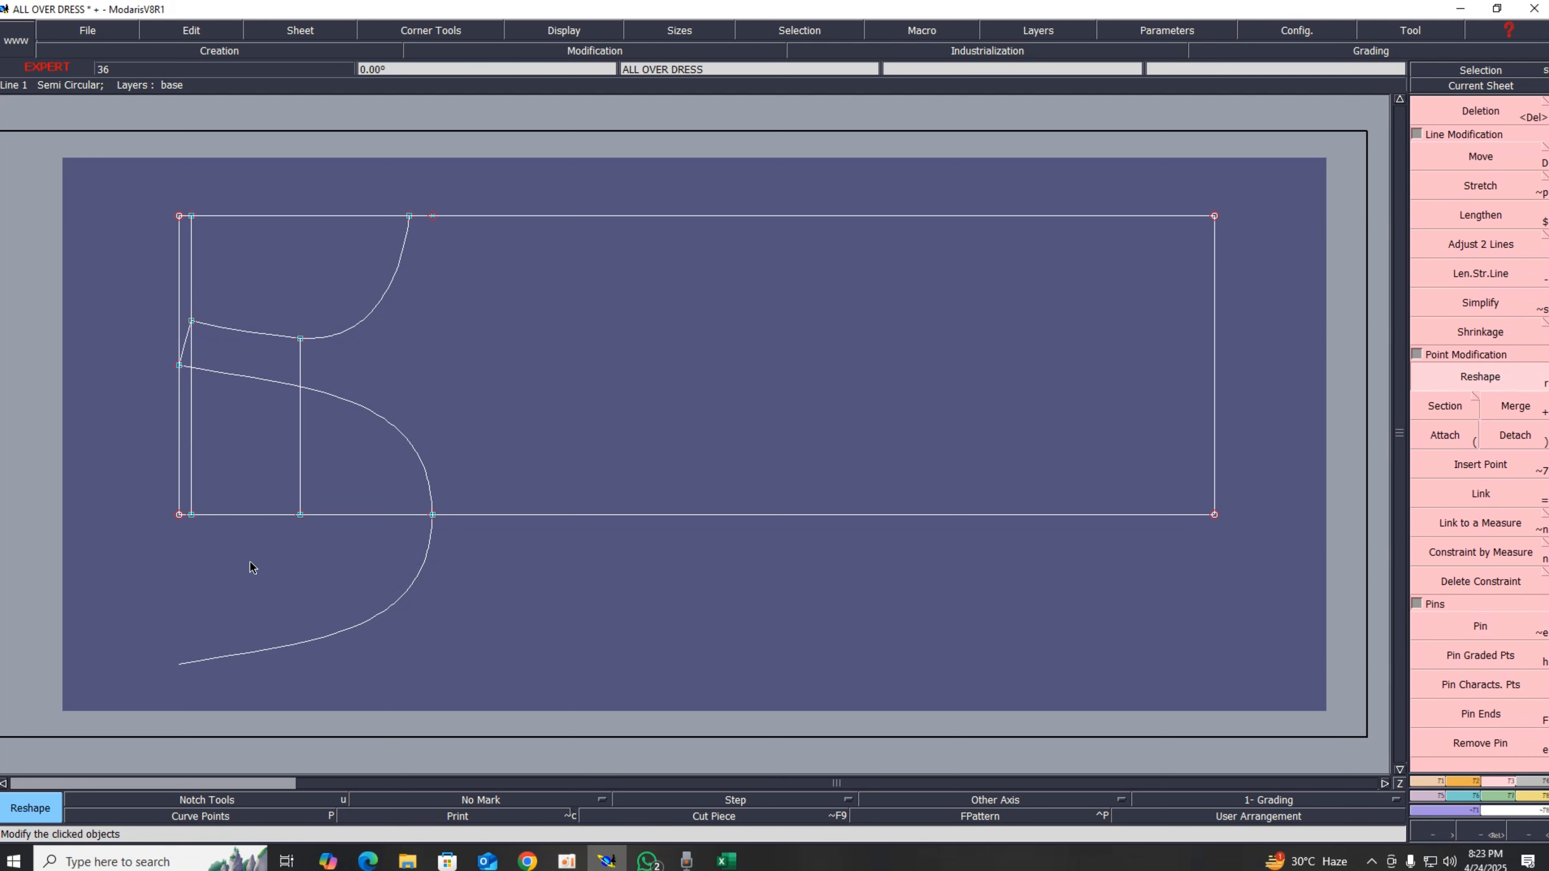
left_click(1433, 156)
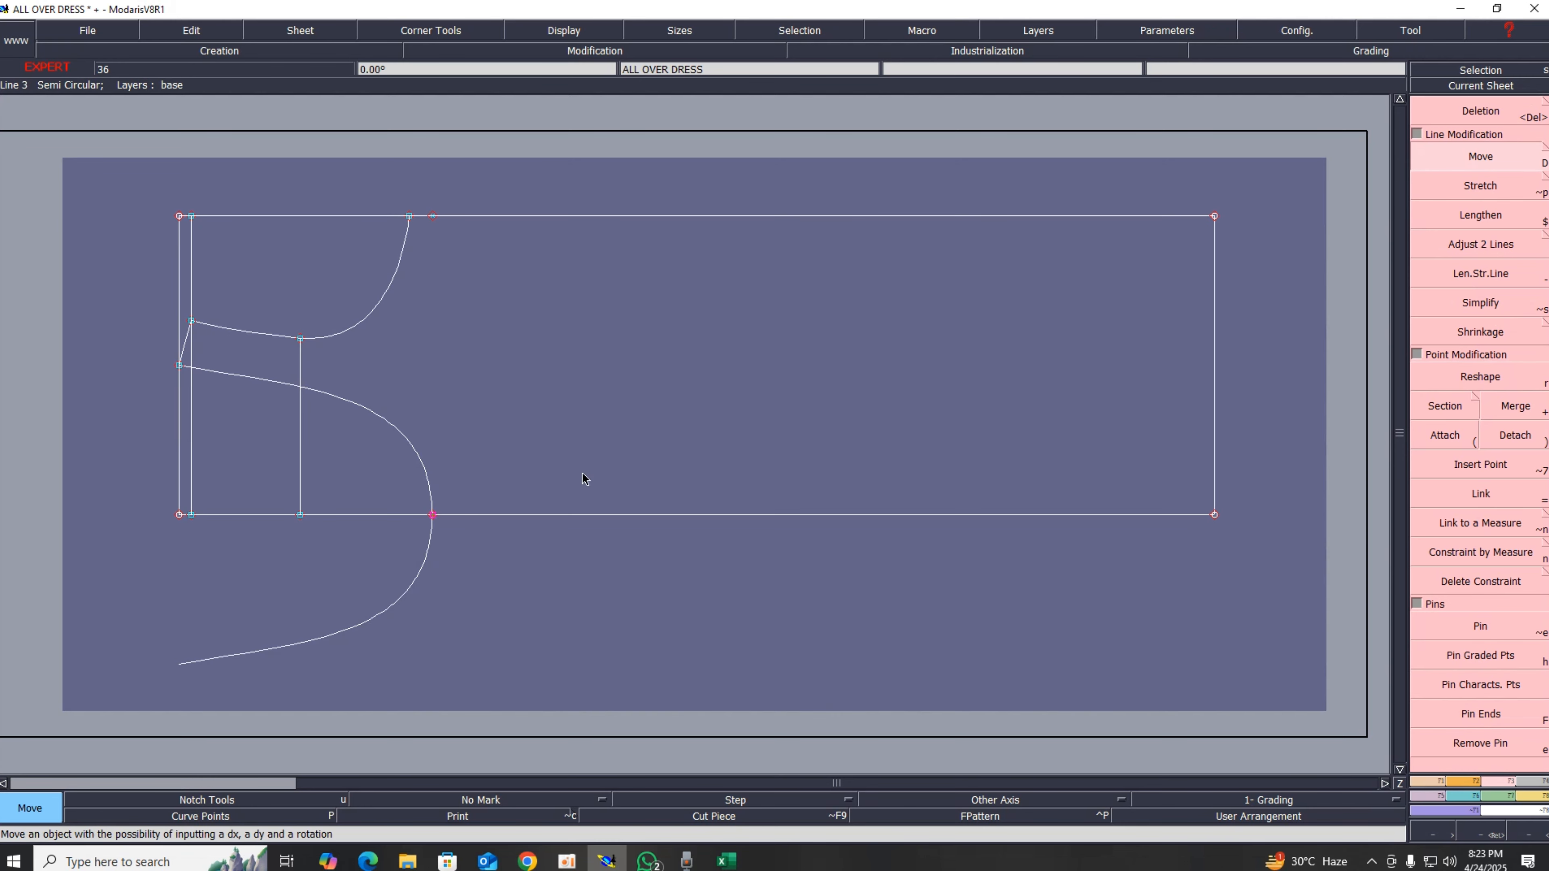
left_click(432, 514)
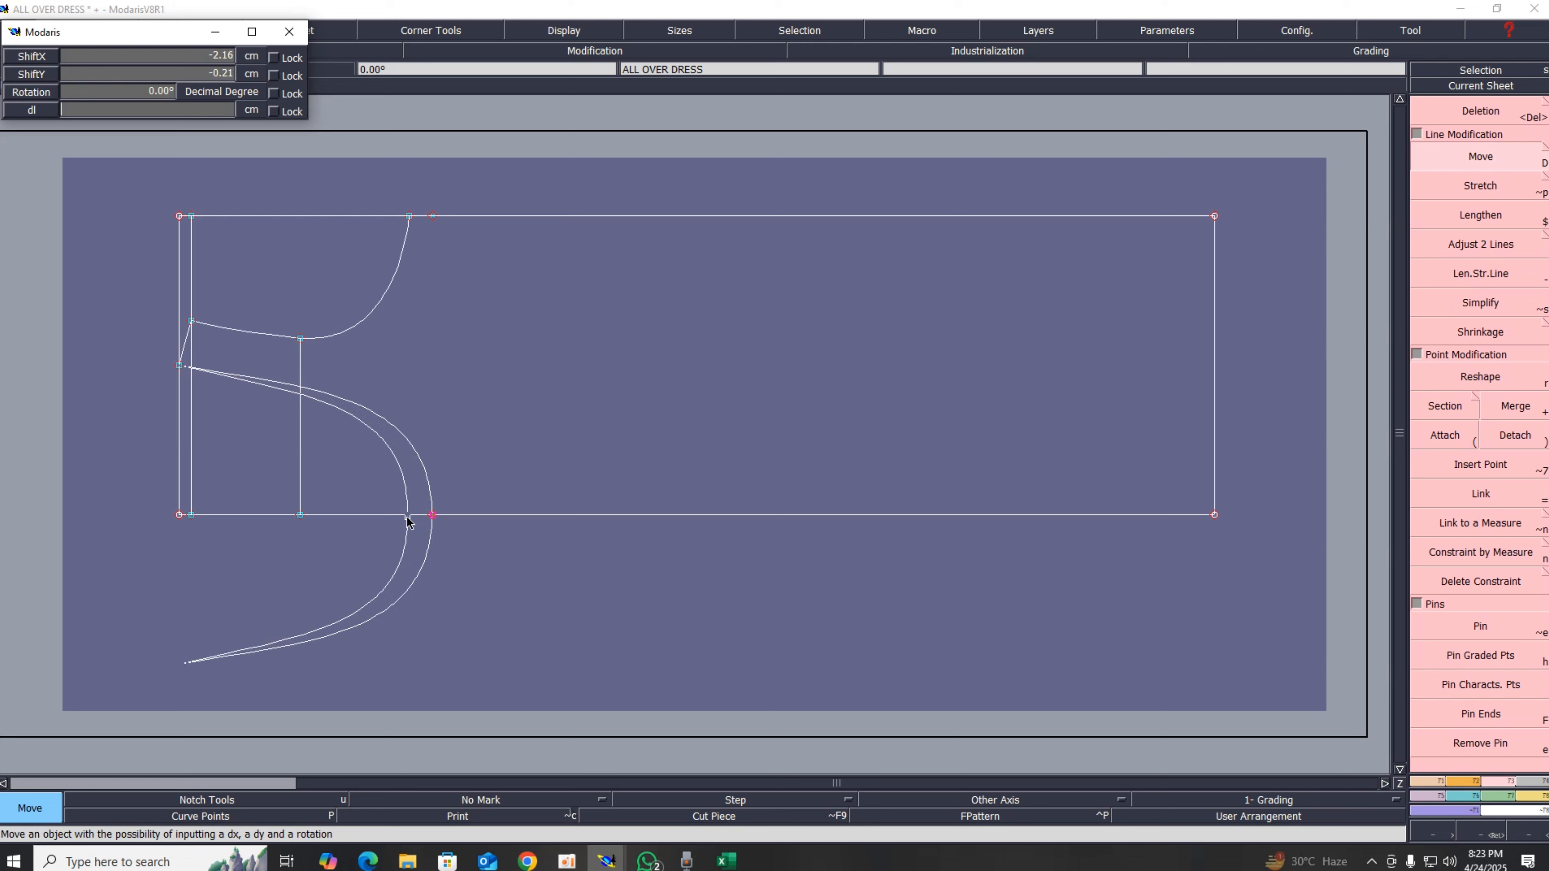
key("Down")
key("Down")
type("00")
key("Return")
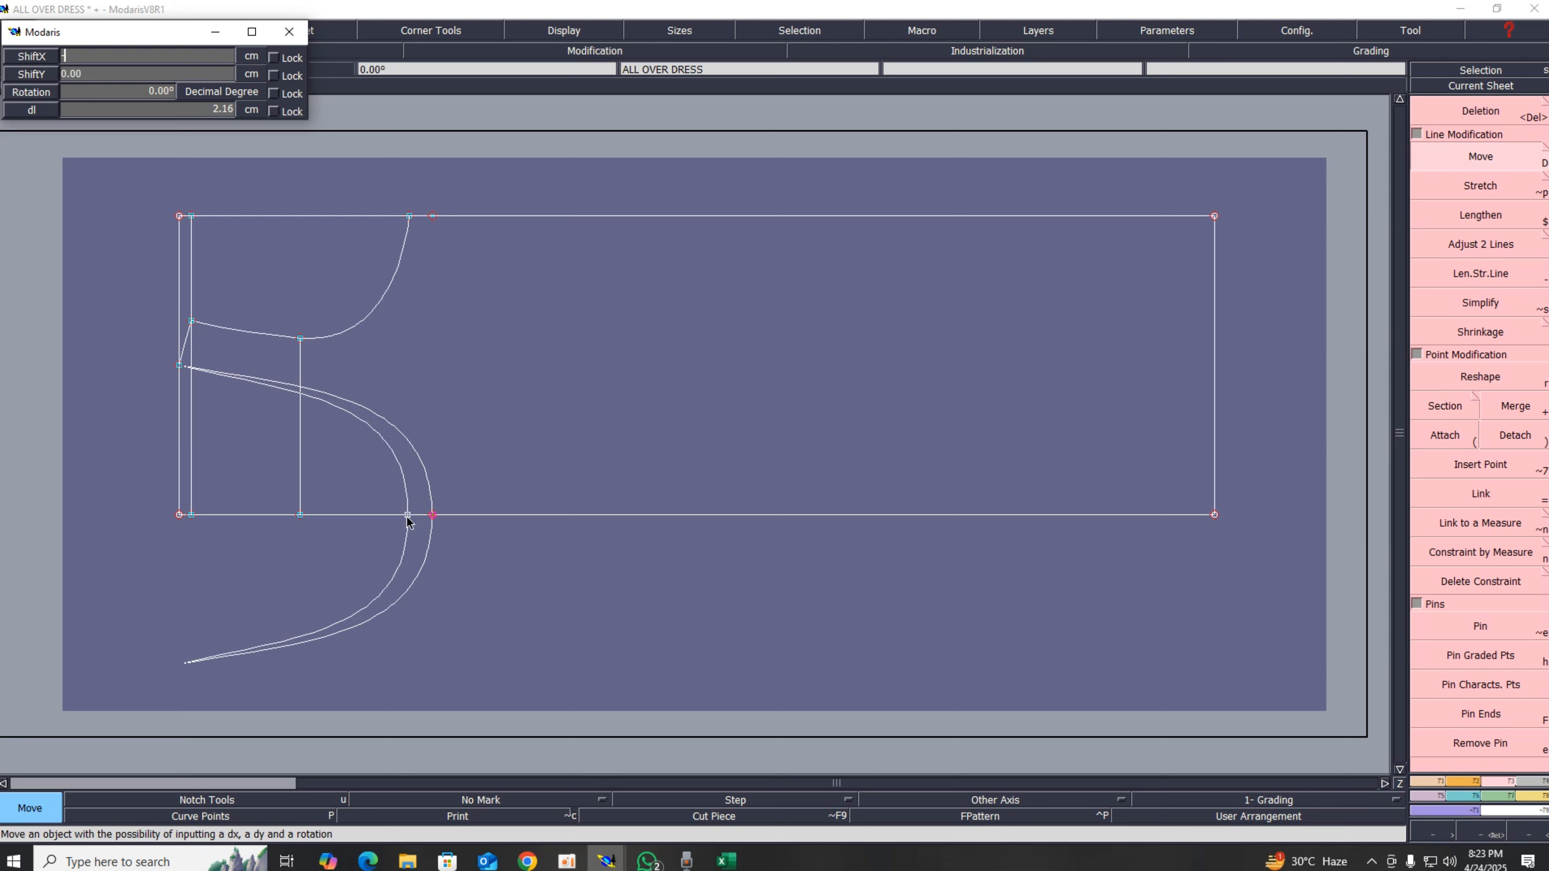
key("Return")
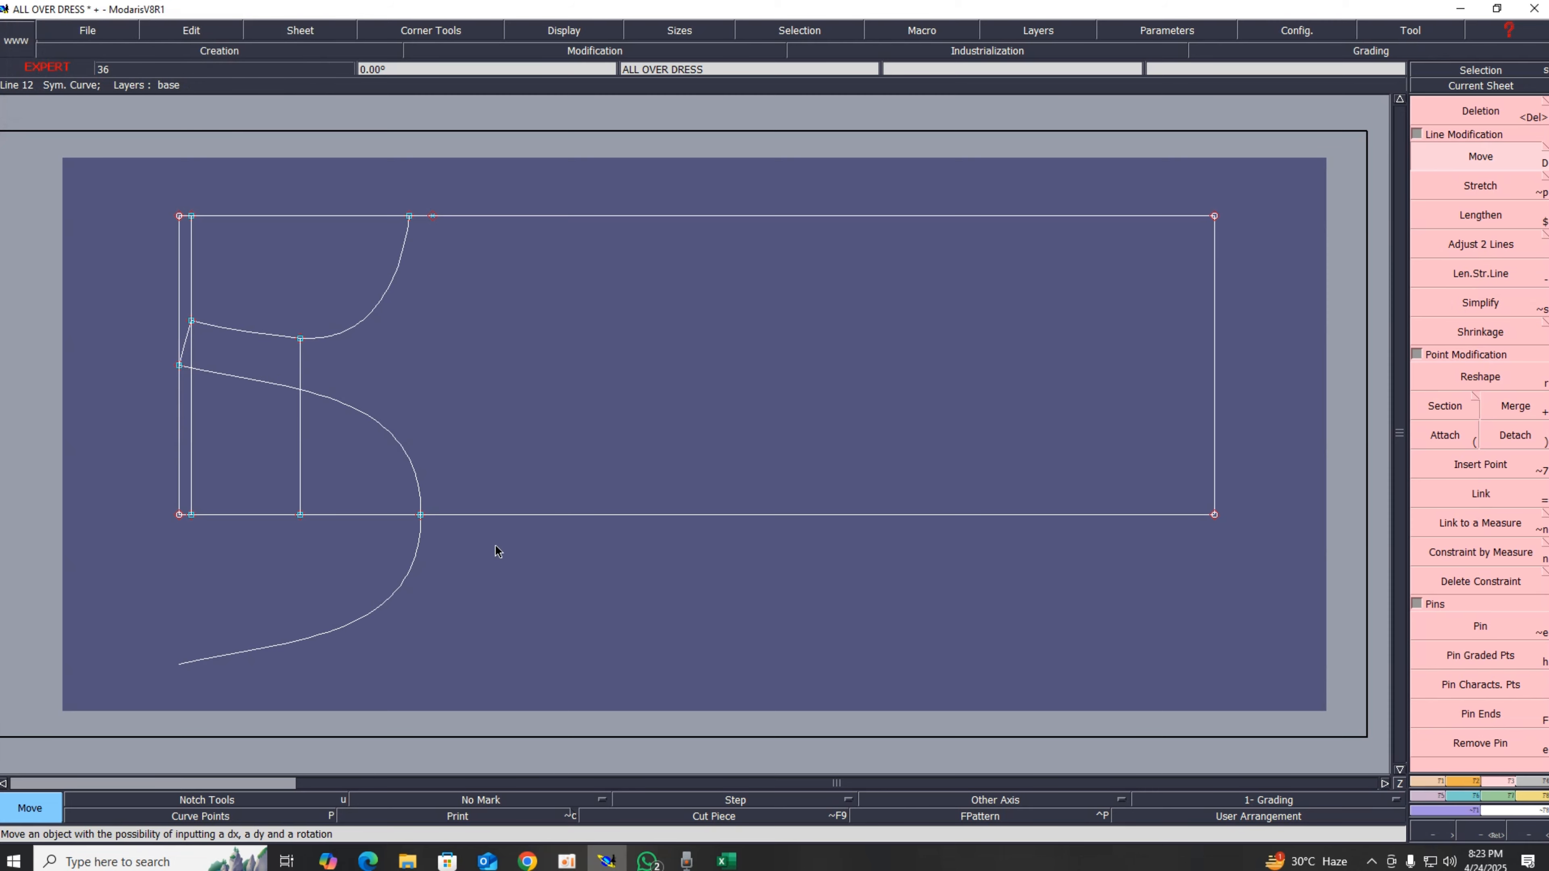
Step: Delete the curve section extending below the bottom construction line
key("Return")
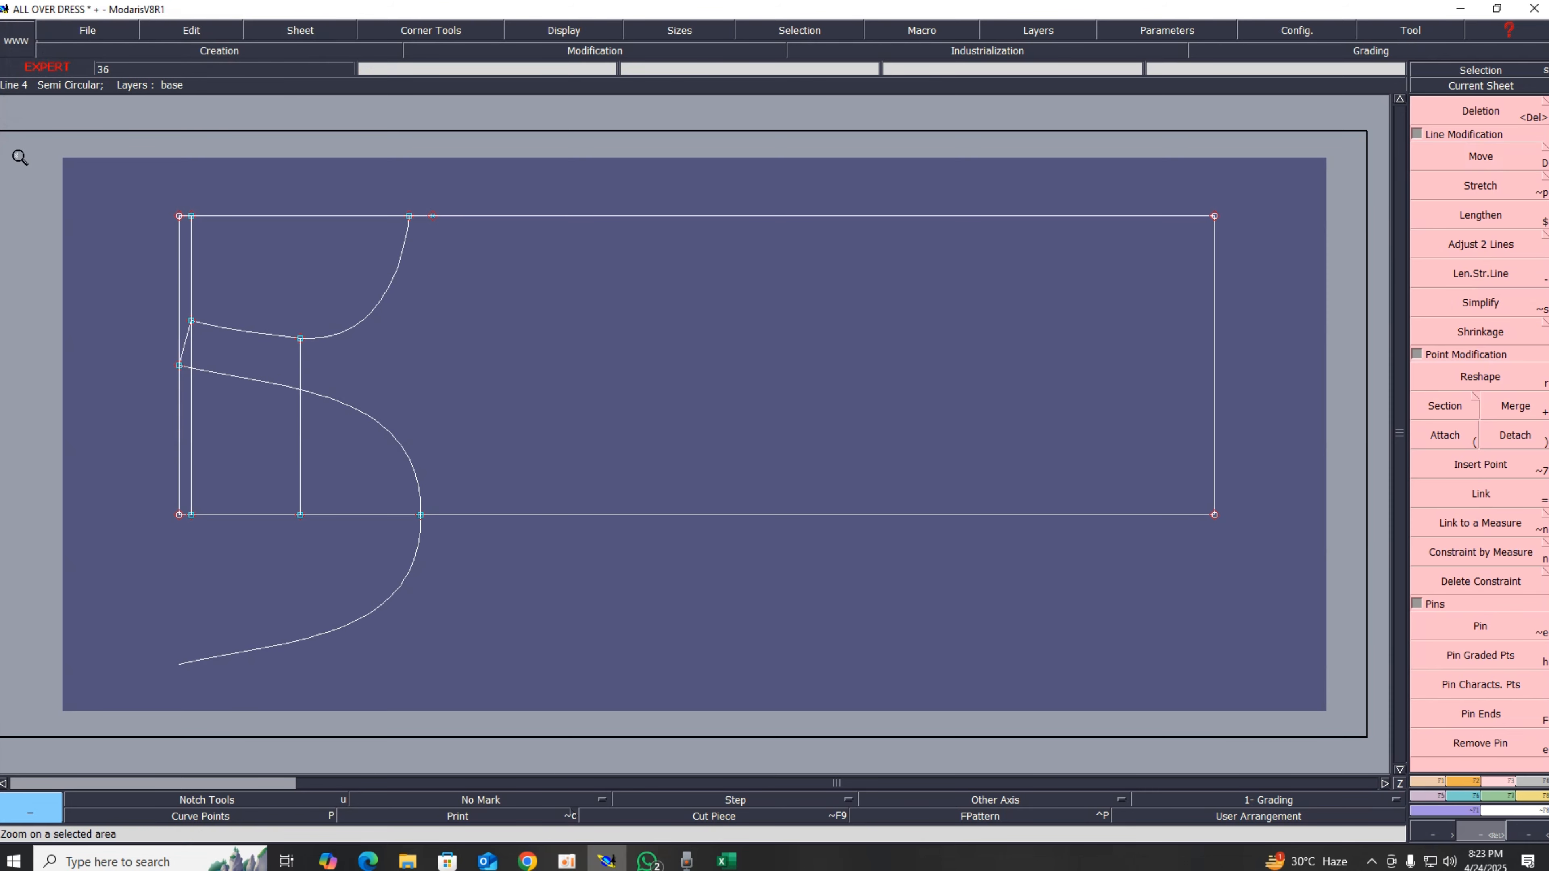
left_click_drag(19, 155, 782, 691)
key("Delete")
left_click(630, 632)
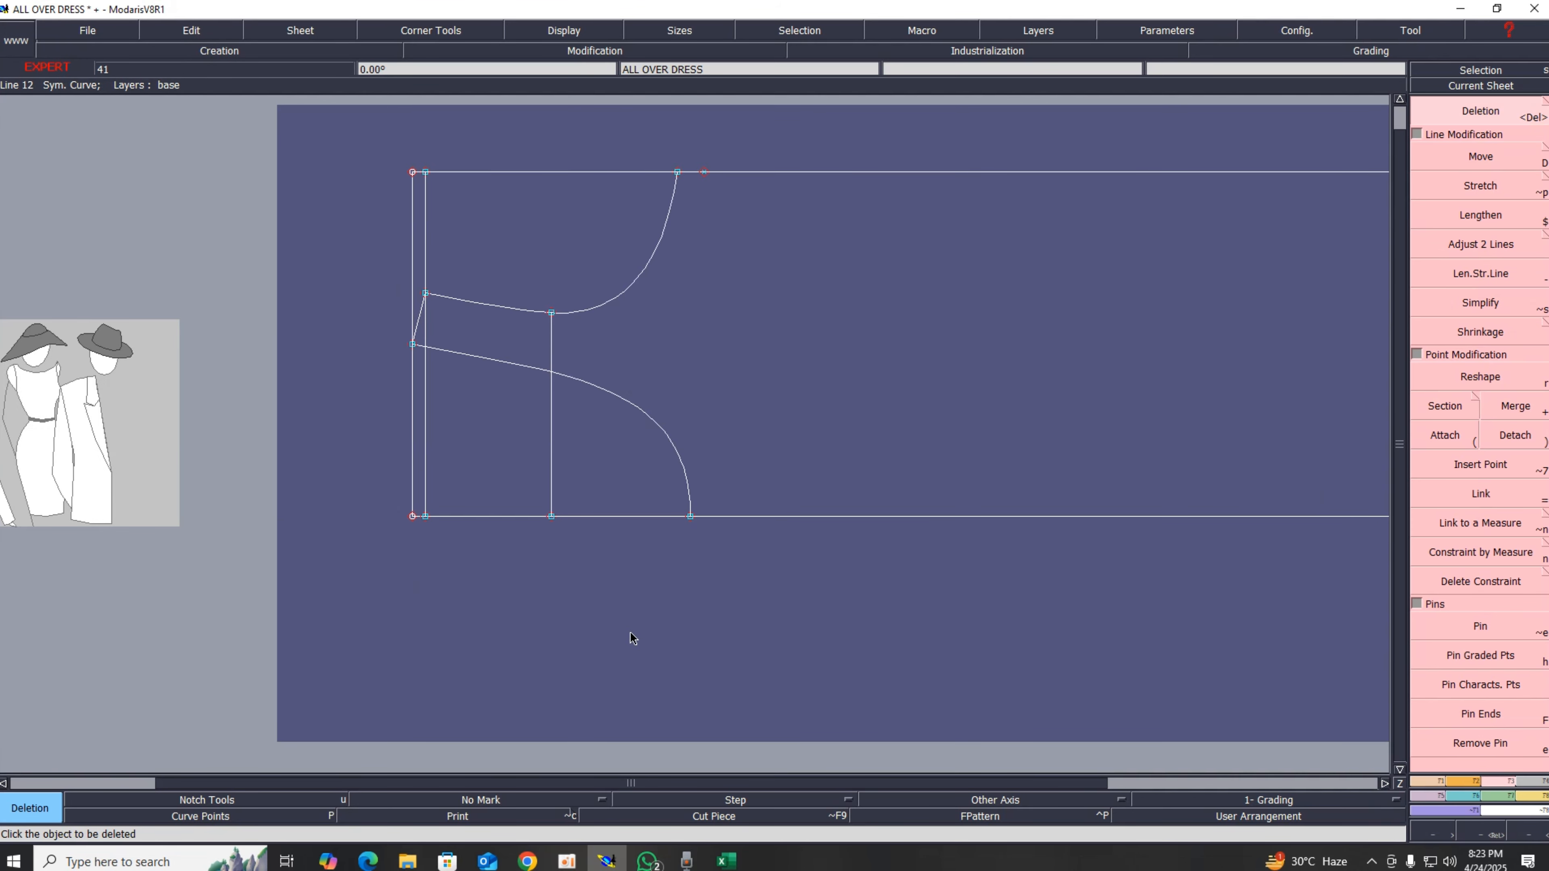
key("Home")
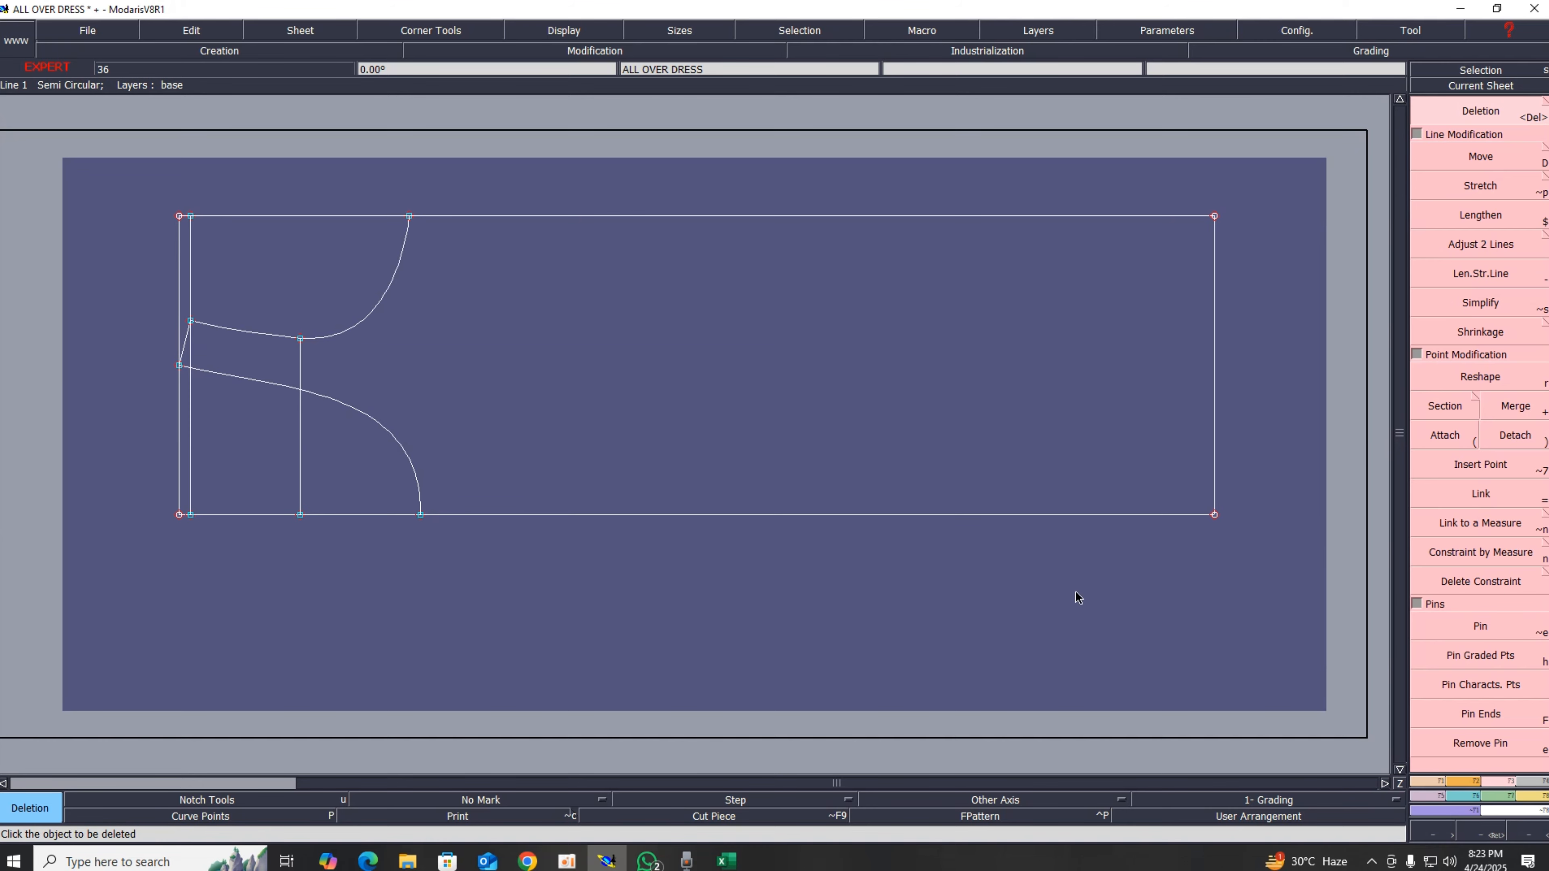
Step: Switch to Excel and select the front leg measurement in the chart
left_click(725, 860)
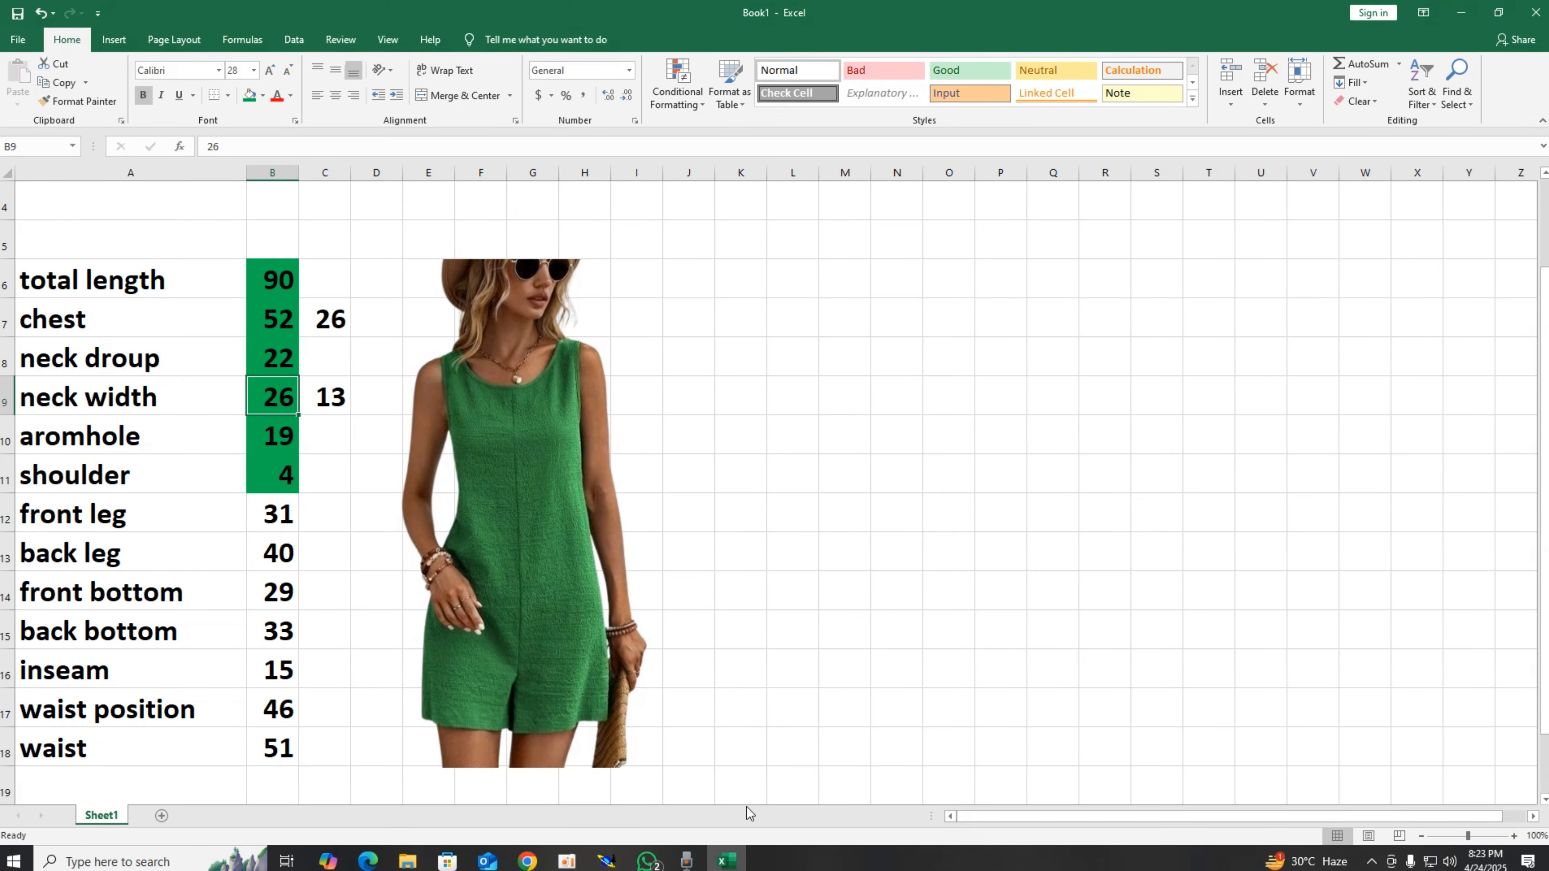
left_click(284, 523)
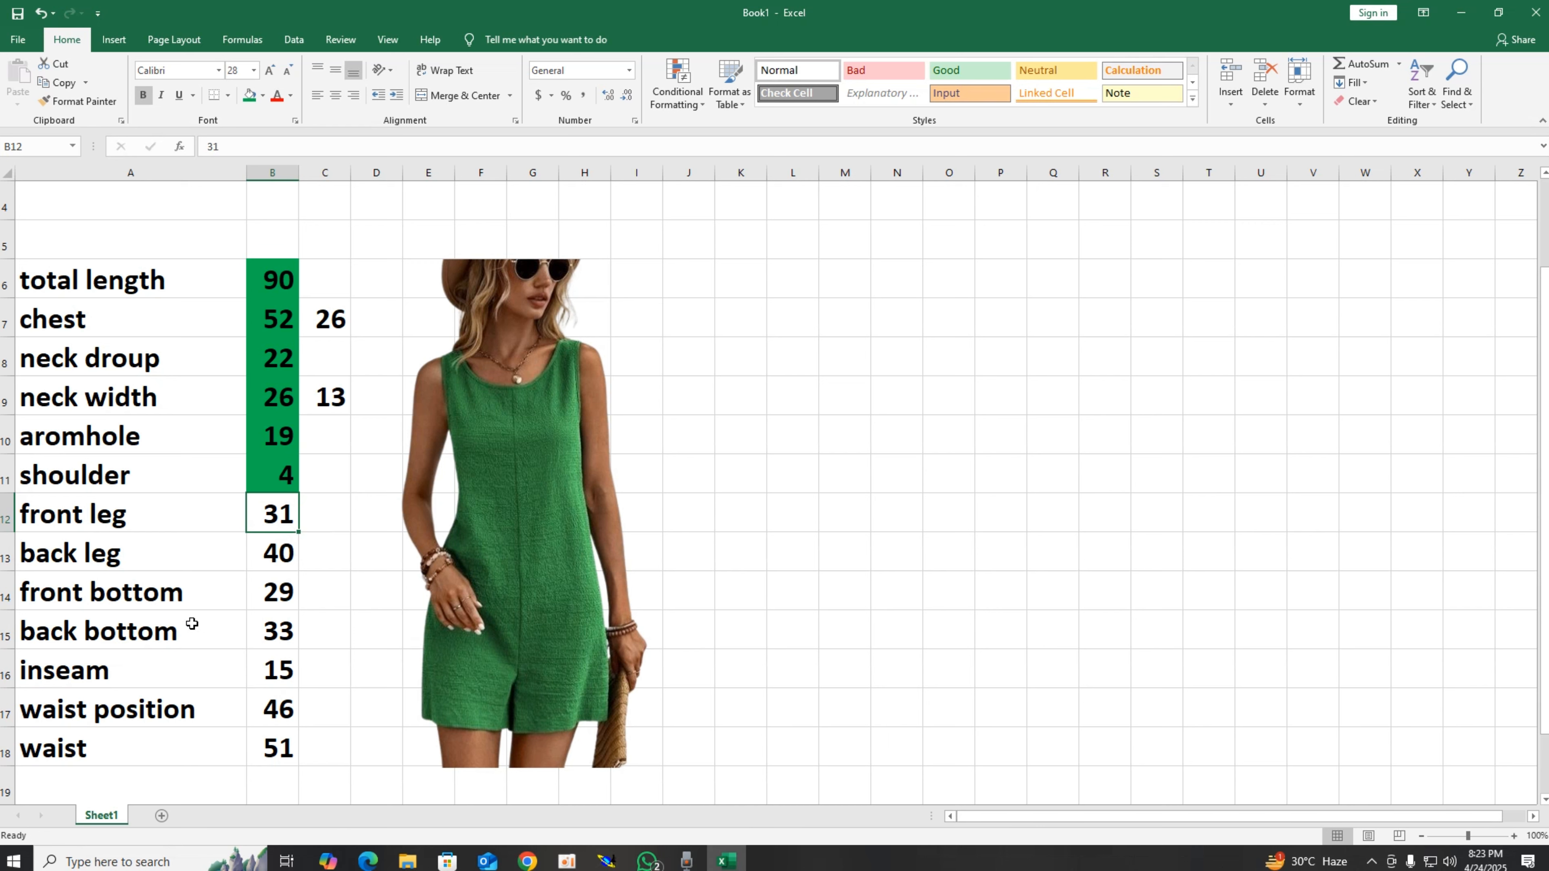
Step: Fill the inseam measurement cell green in the chart and switch back to Modaris
left_click(265, 680)
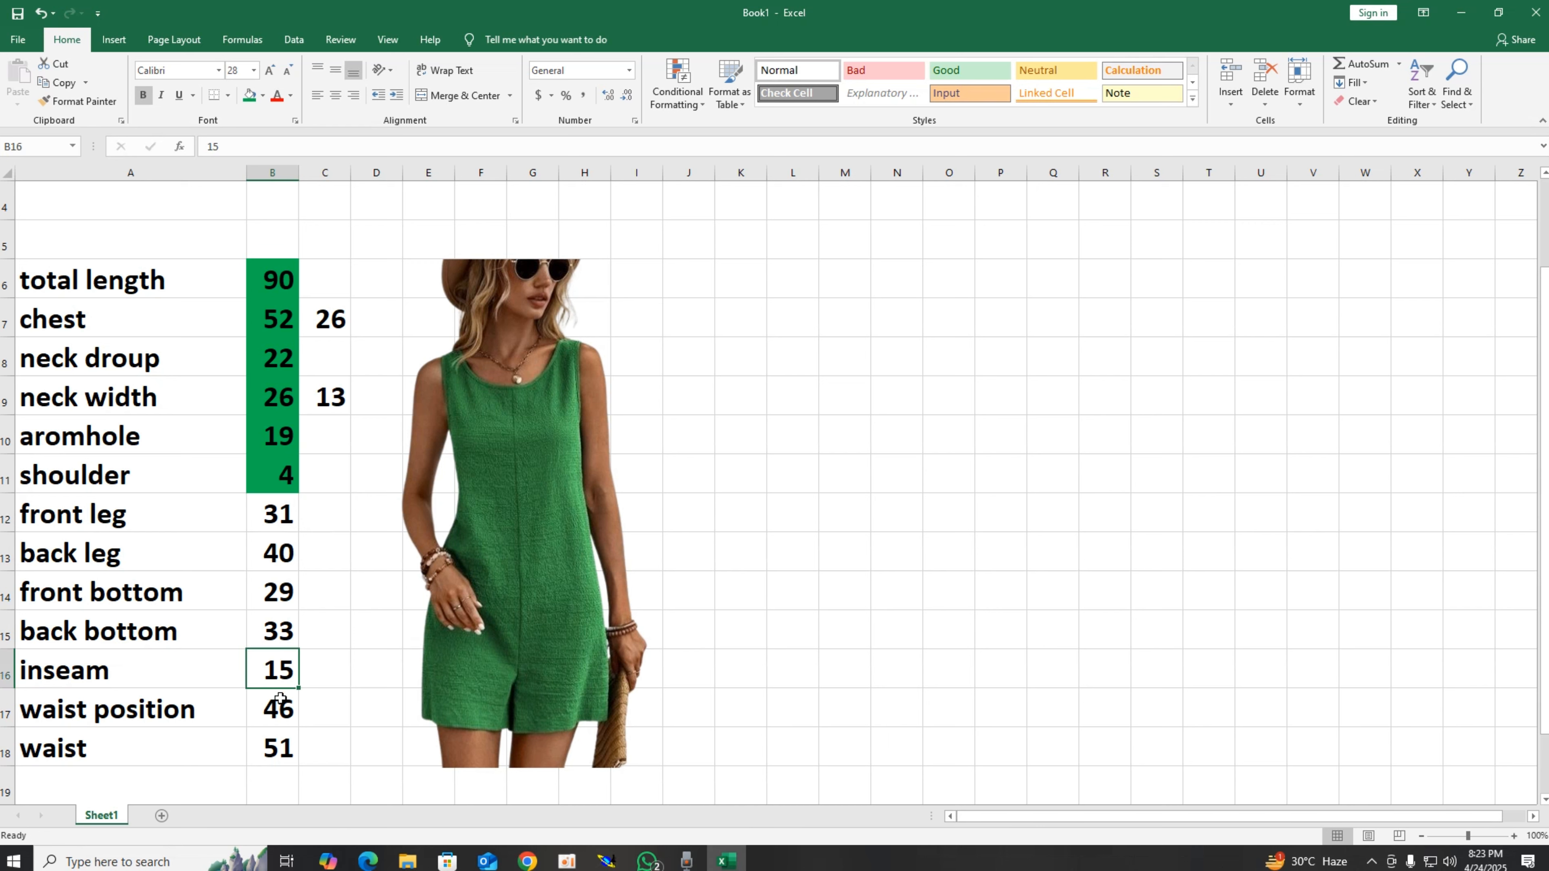
left_click(249, 95)
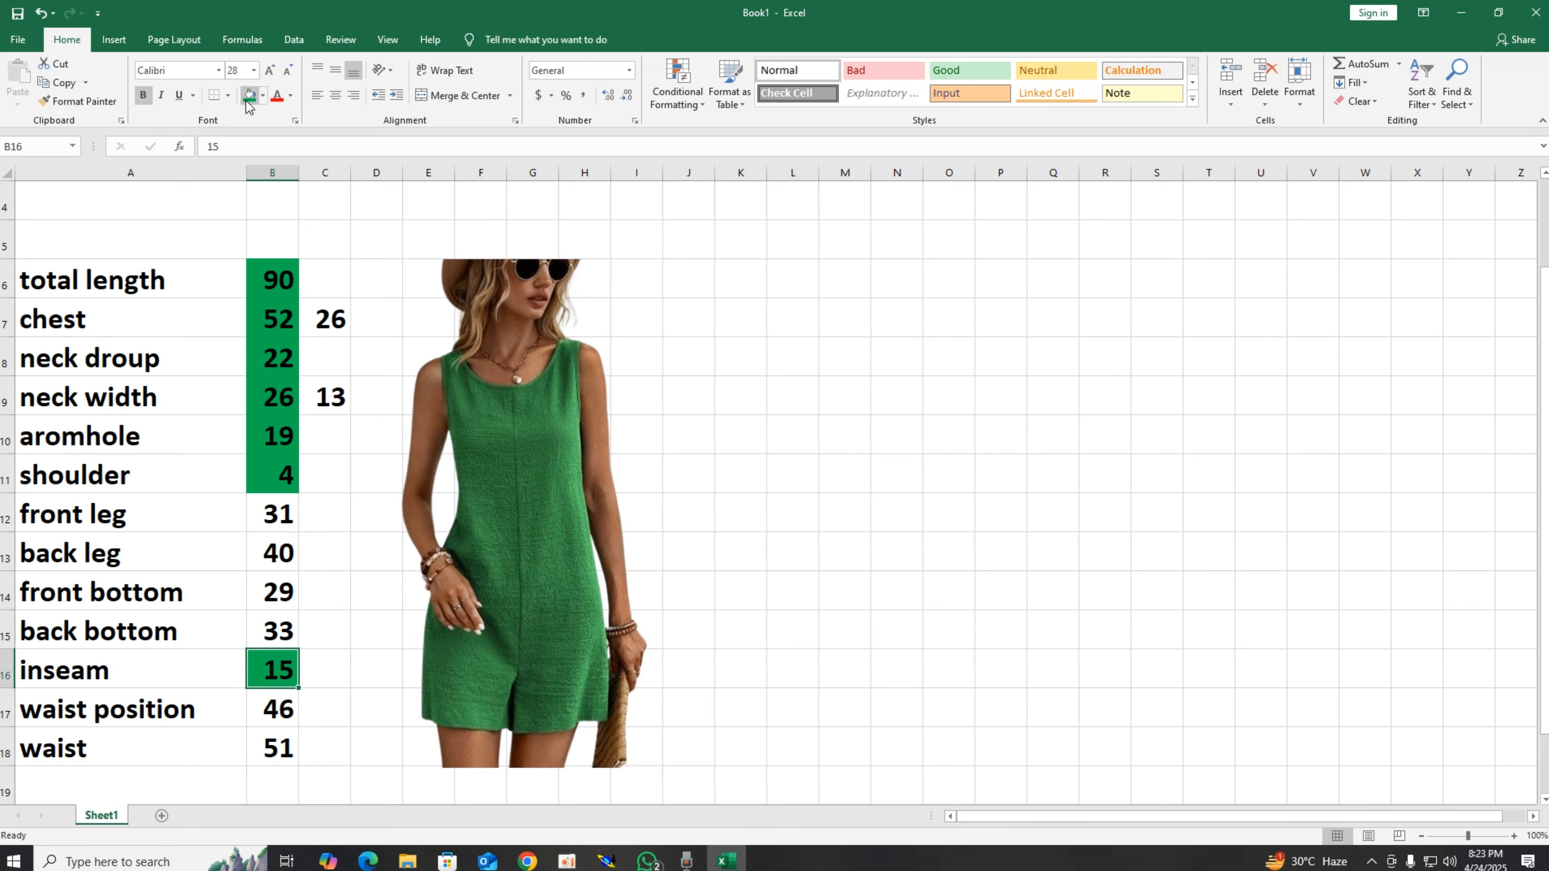
left_click(606, 861)
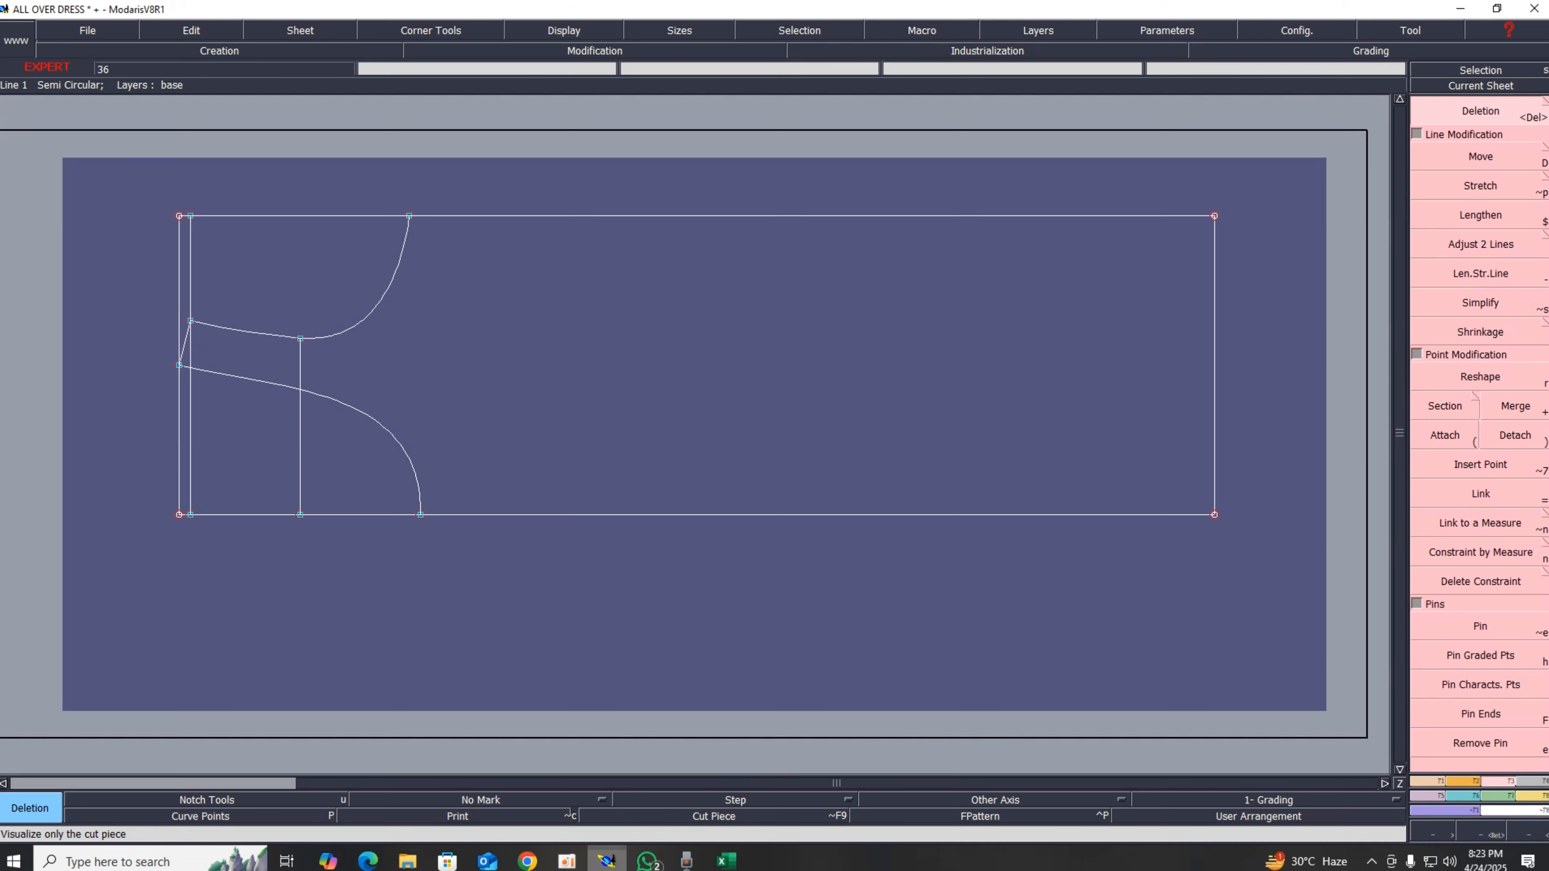
key("p")
left_click(1216, 413)
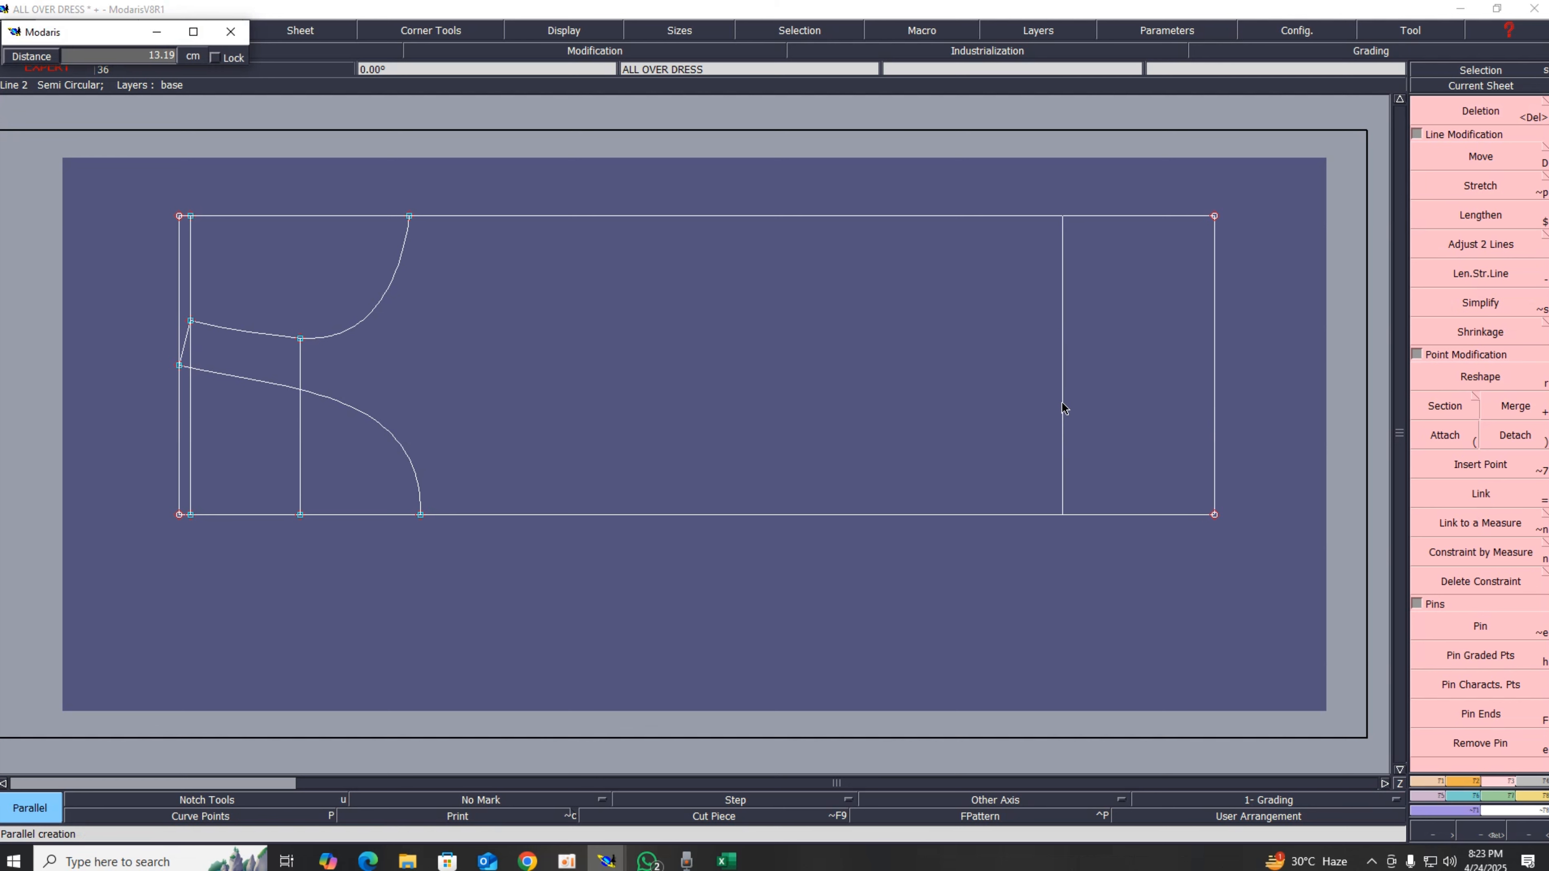
type("15")
key("Return")
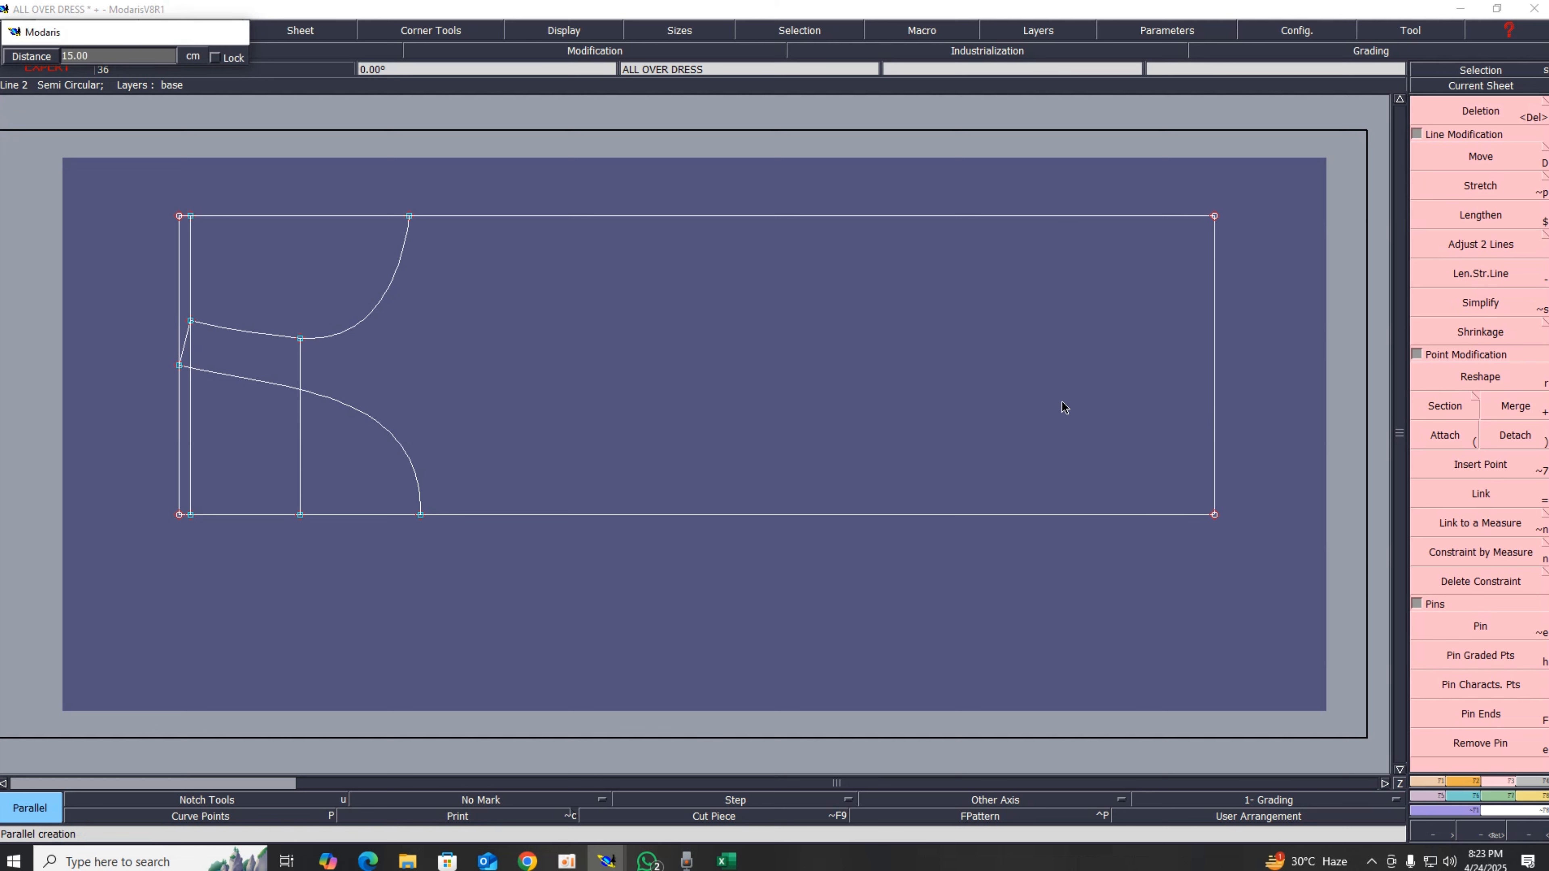
left_click(1428, 781)
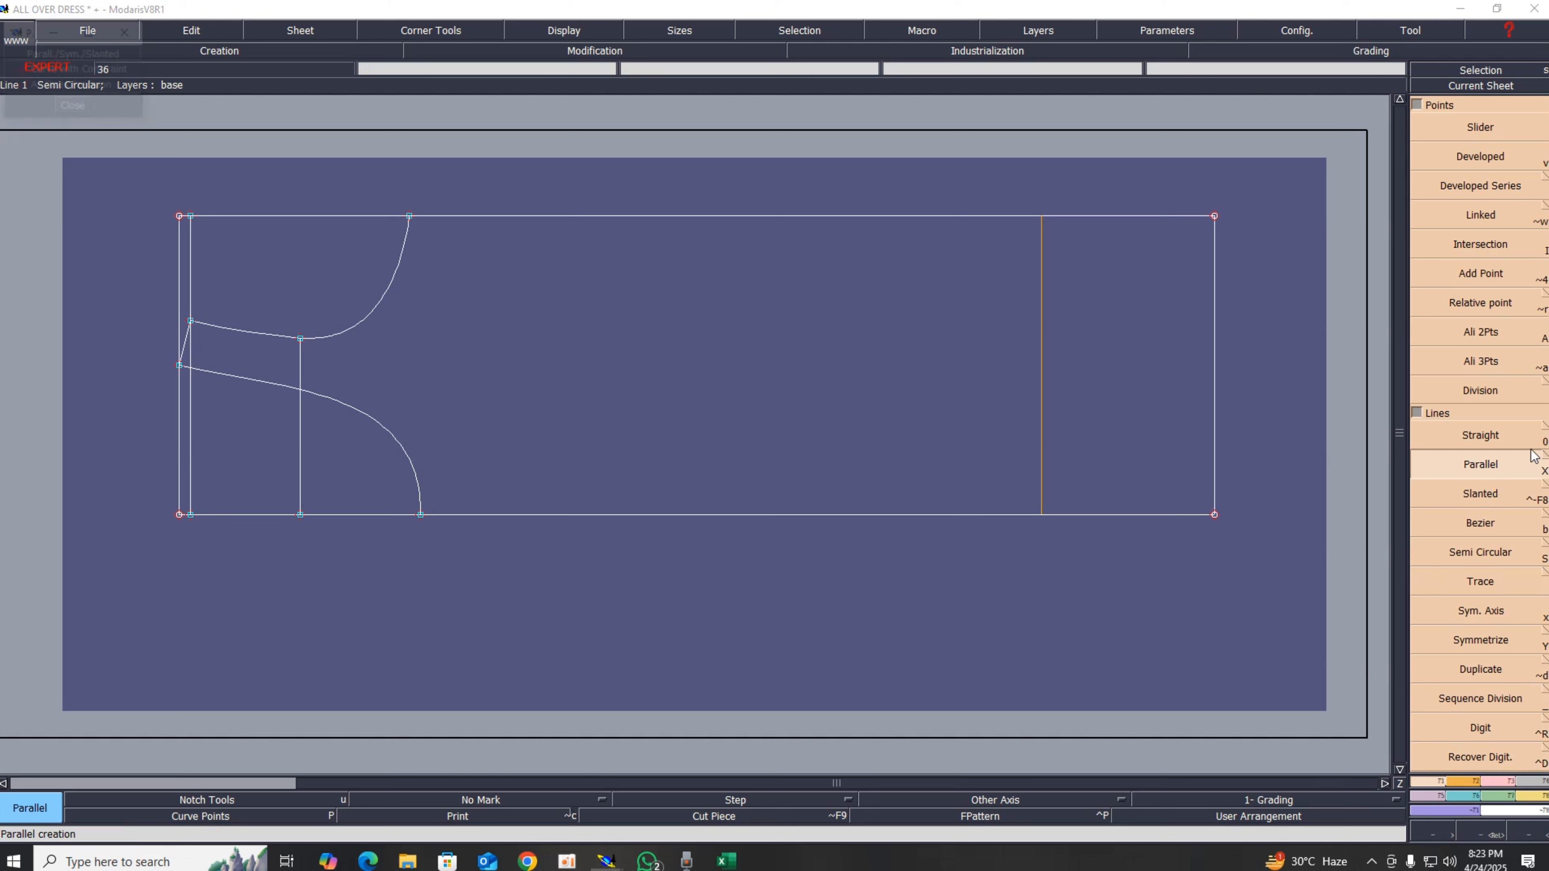
right_click(1533, 454)
left_click(73, 107)
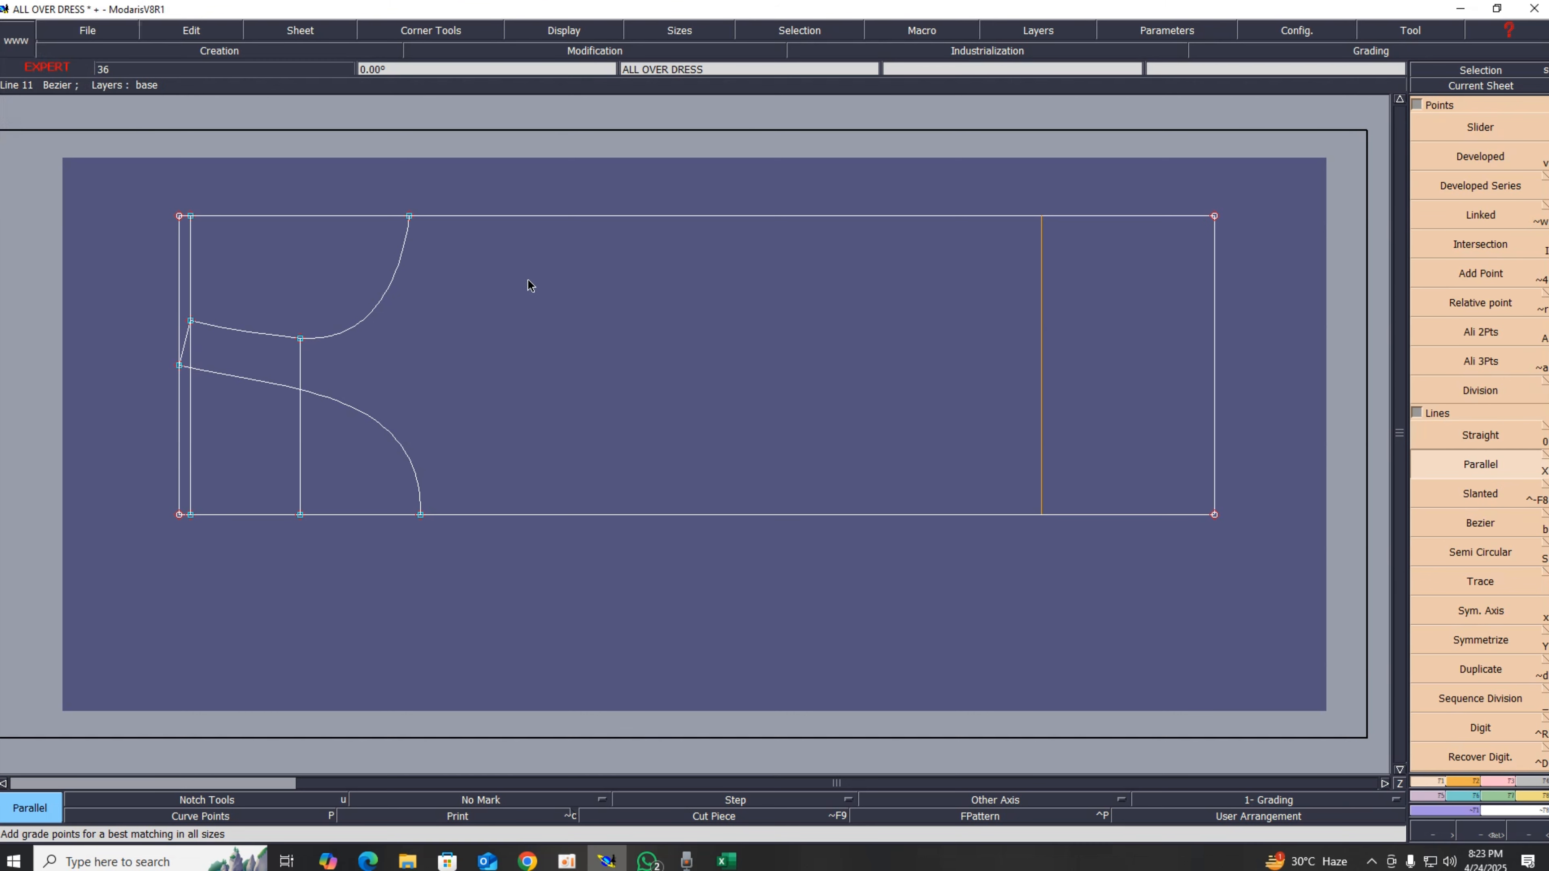
key("Delete")
left_click(1040, 349)
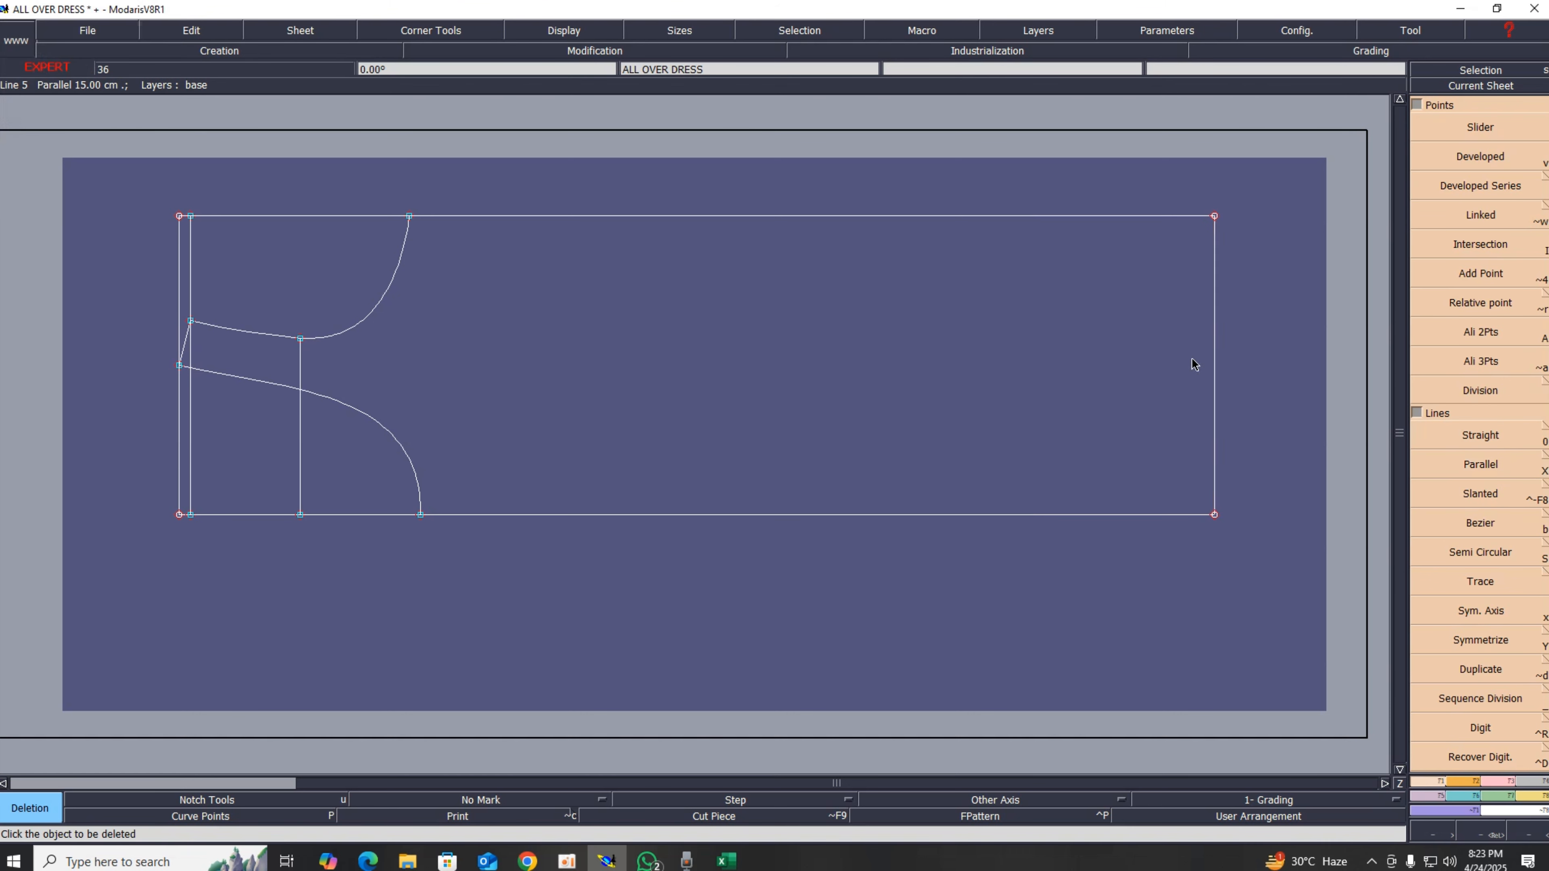
Step: Create a vertical parallel line 18 cm inside the right edge line of the frame
key("shift+x")
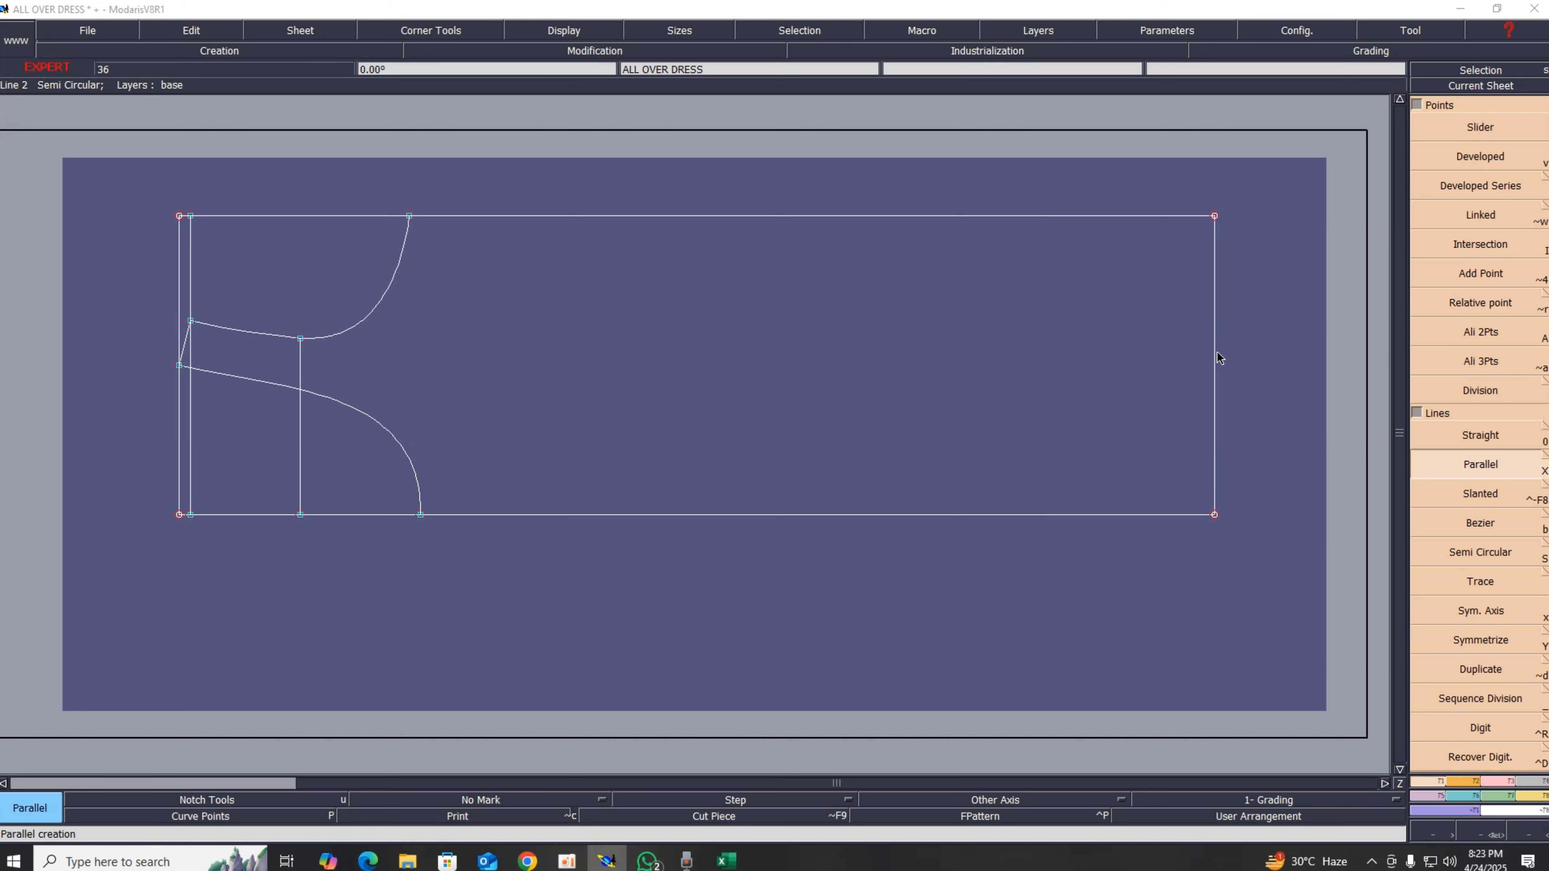
left_click(1215, 357)
type("1")
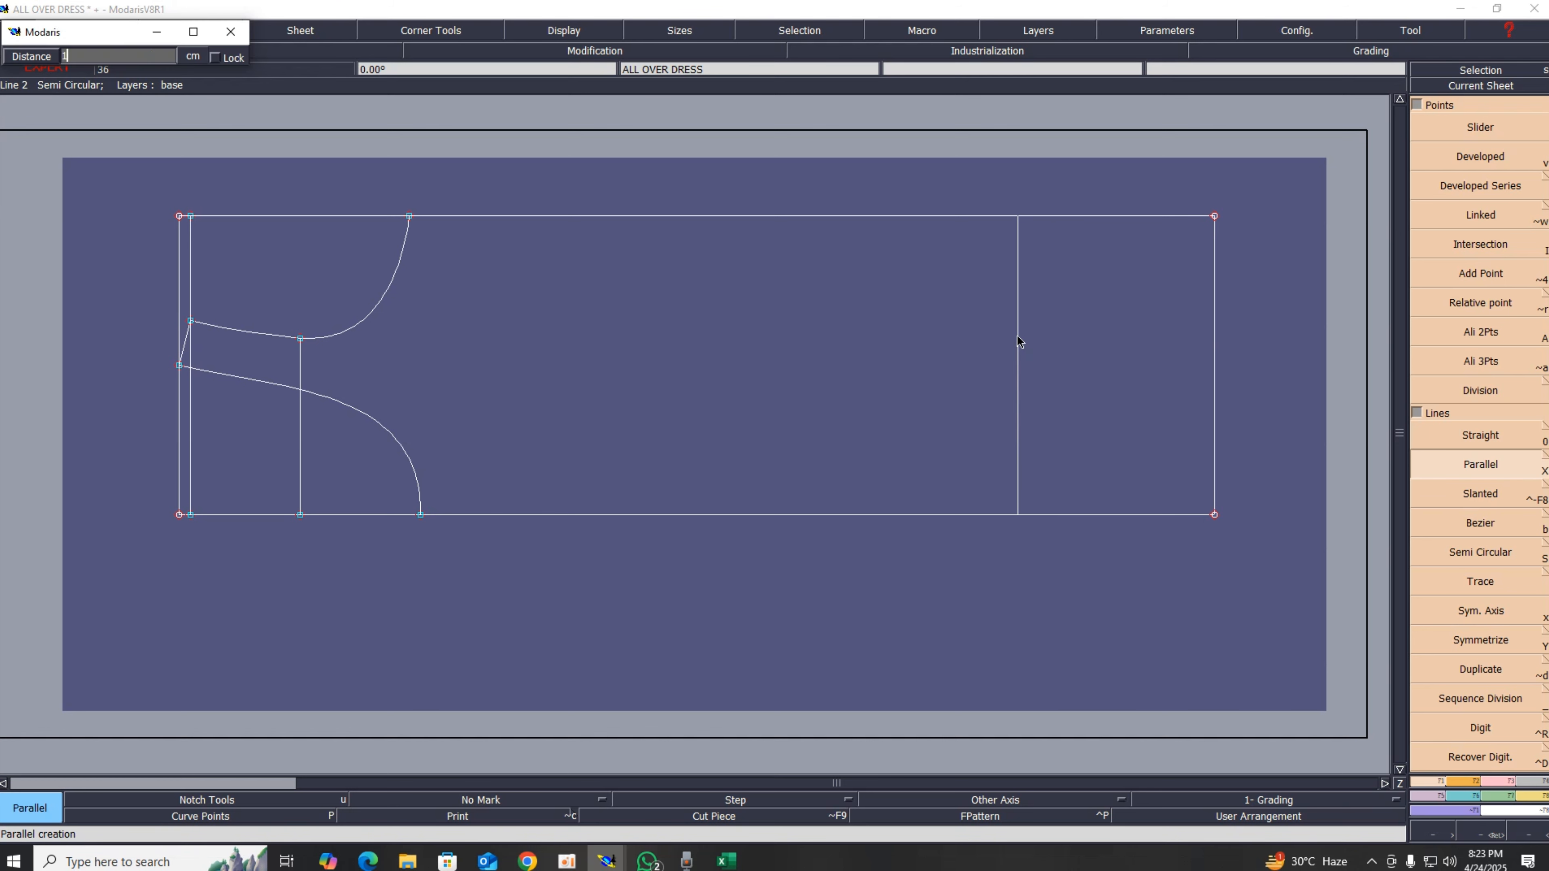
type("8")
key("Return")
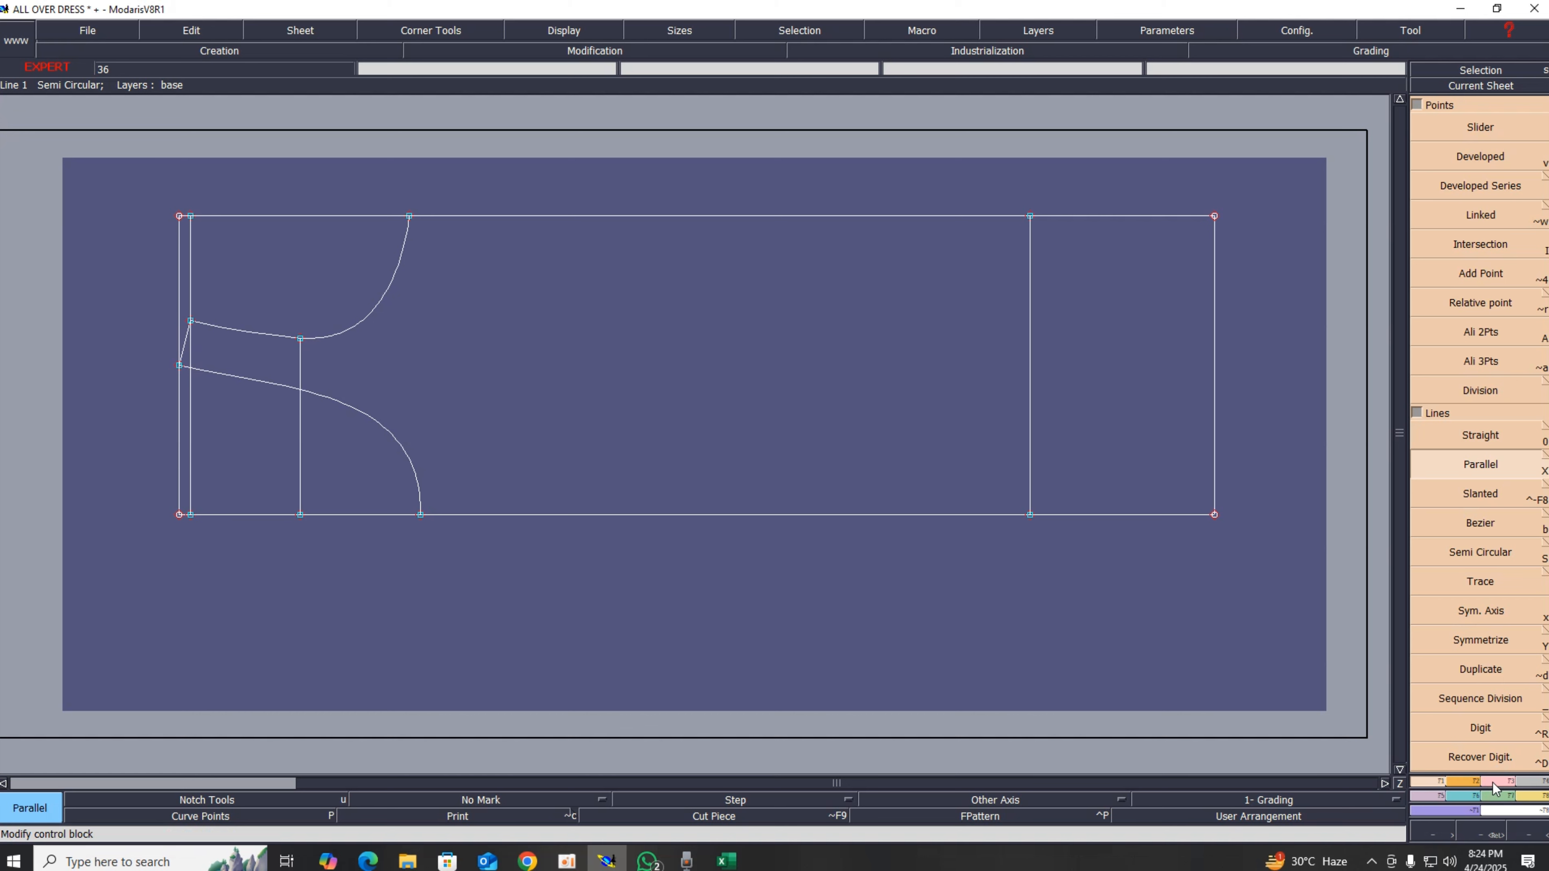
Step: Extend the new vertical line downward past the bottom construction line
left_click(1480, 280)
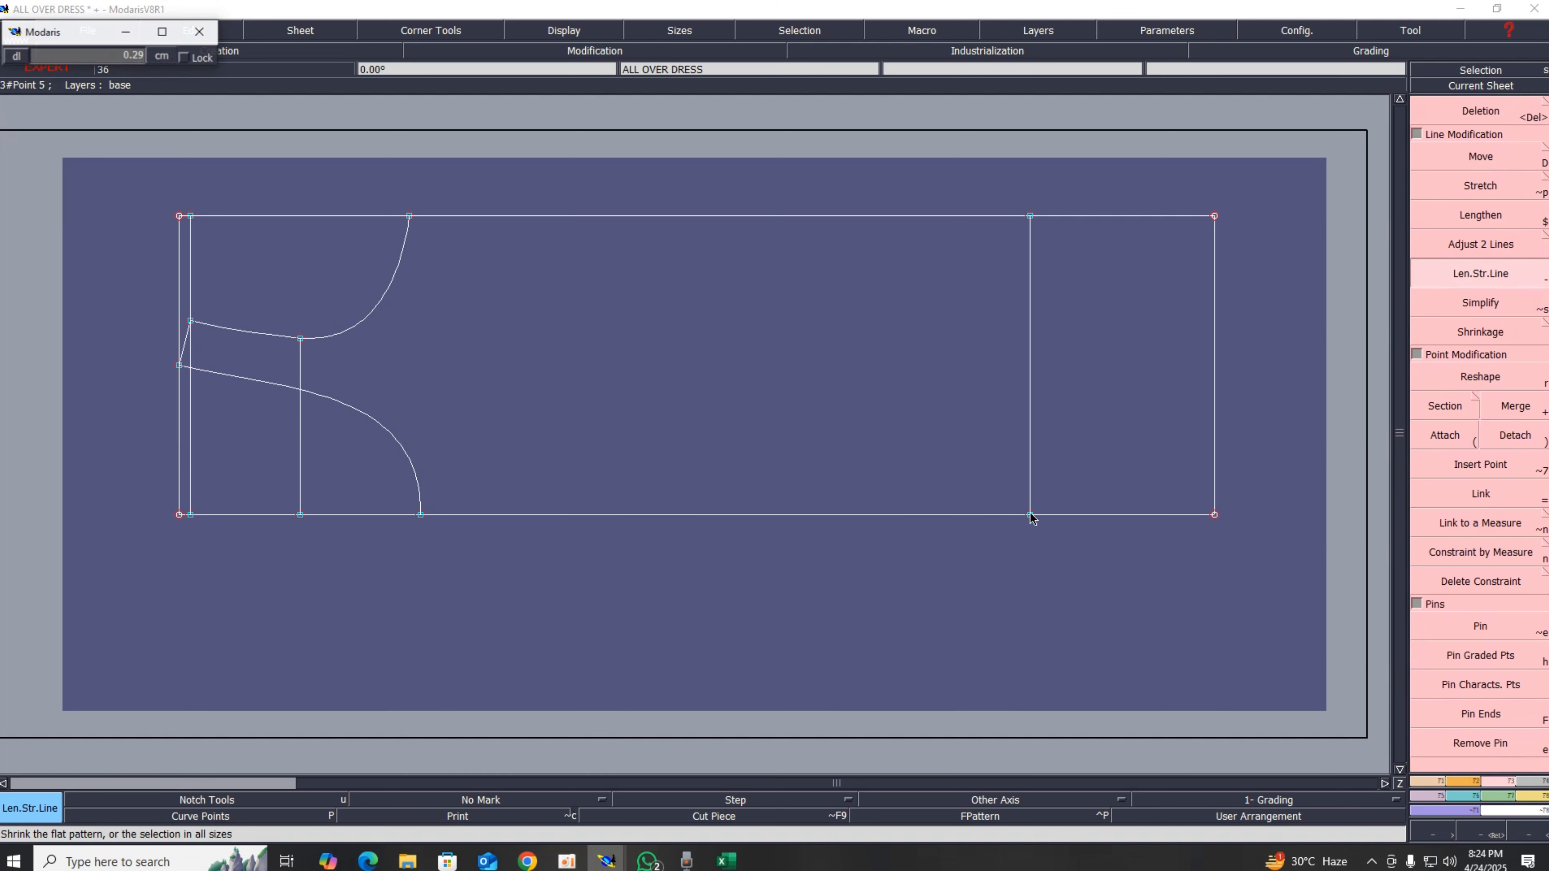
left_click_drag(1030, 515, 1030, 559)
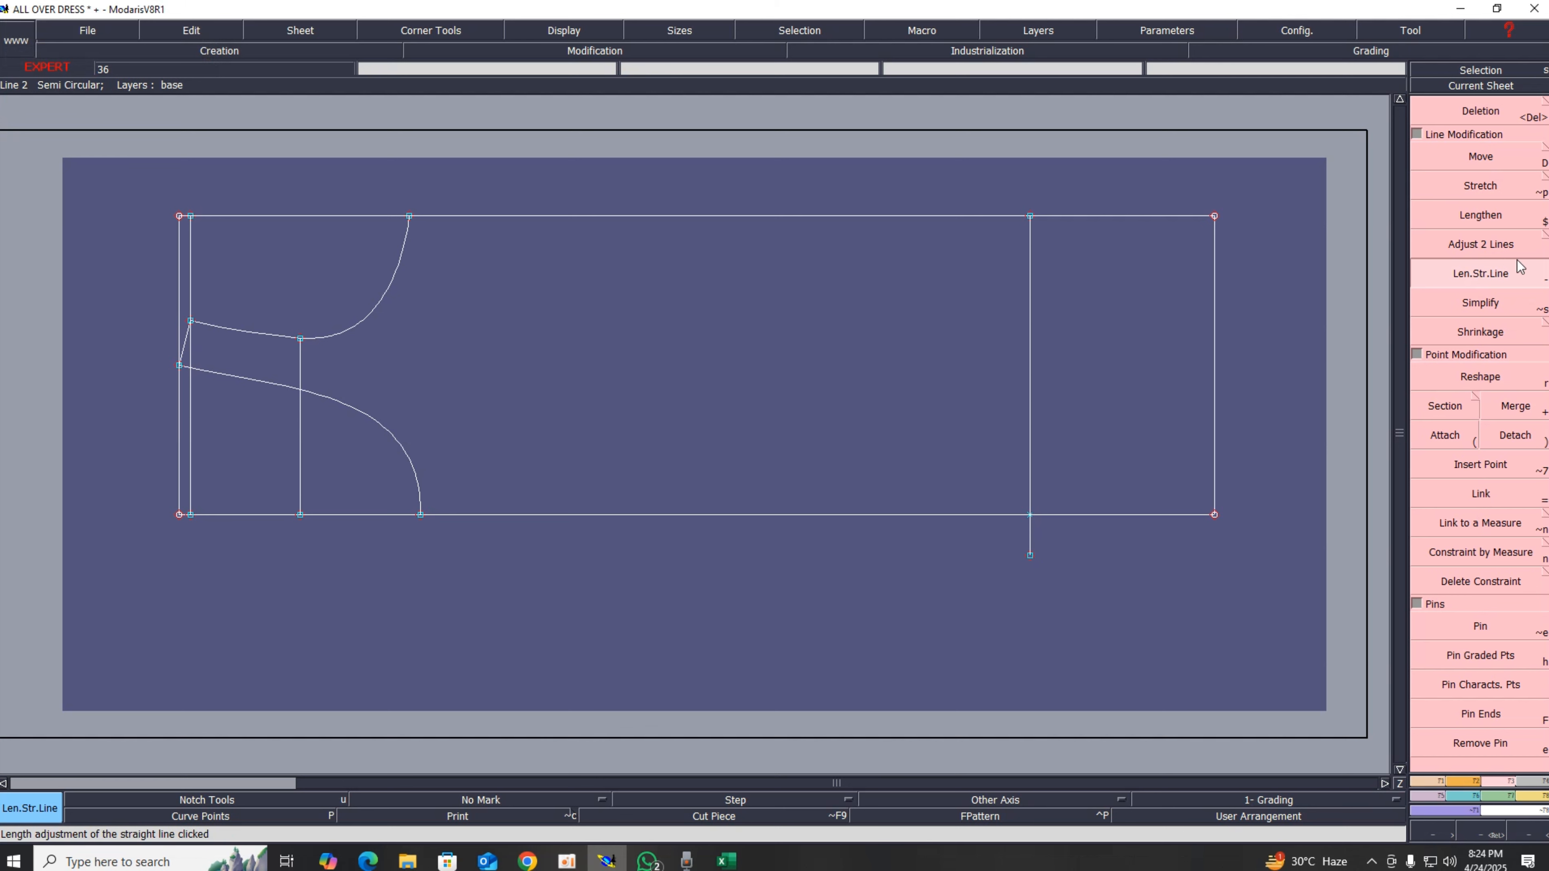
left_click_drag(1032, 545, 1028, 595)
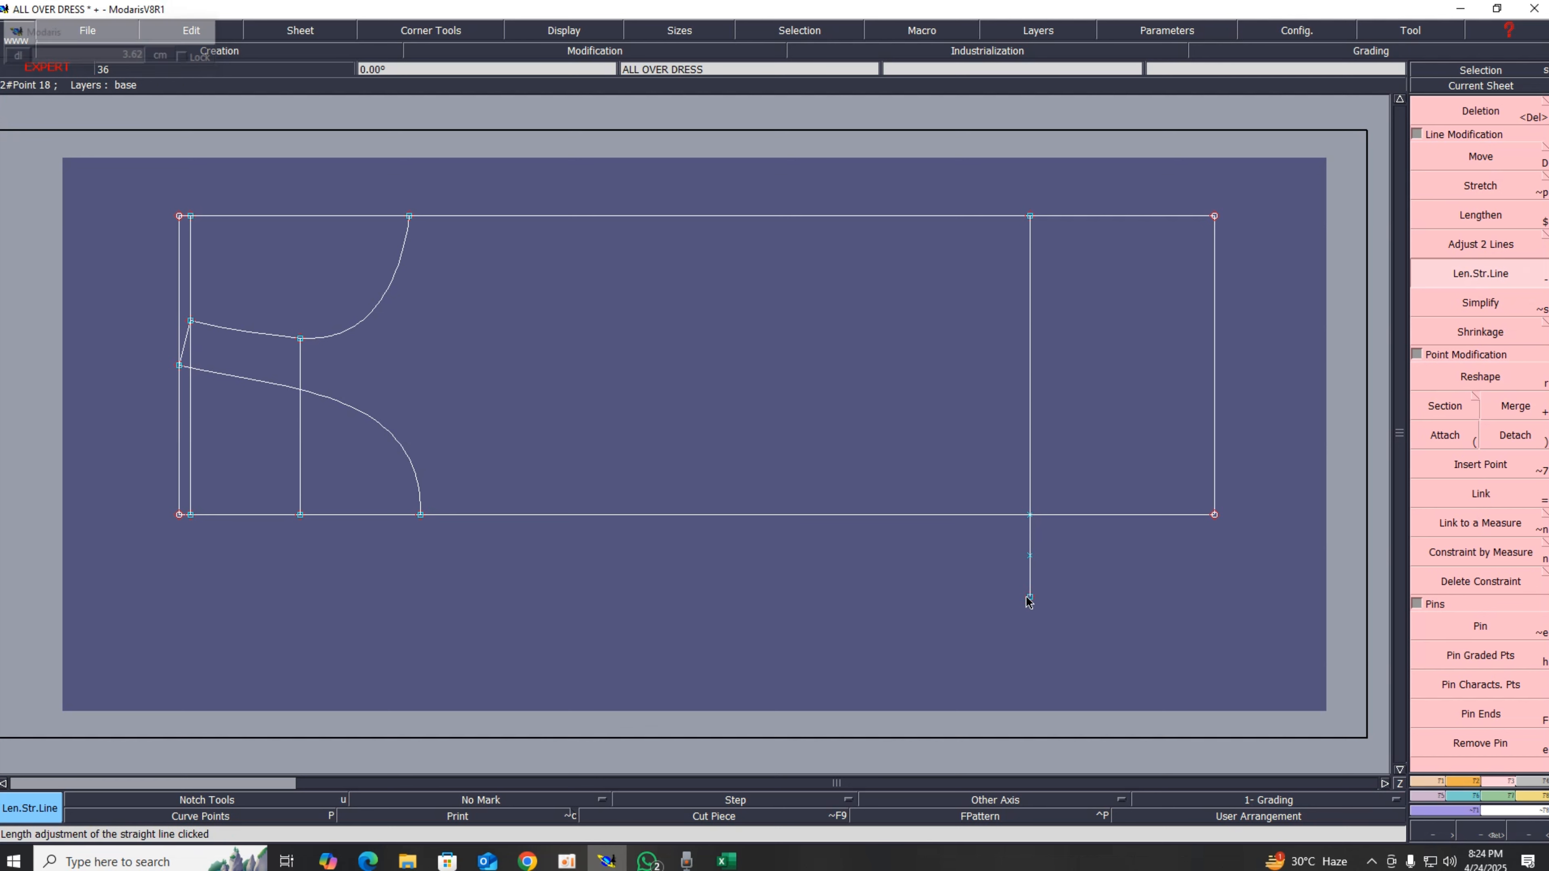
key("Delete")
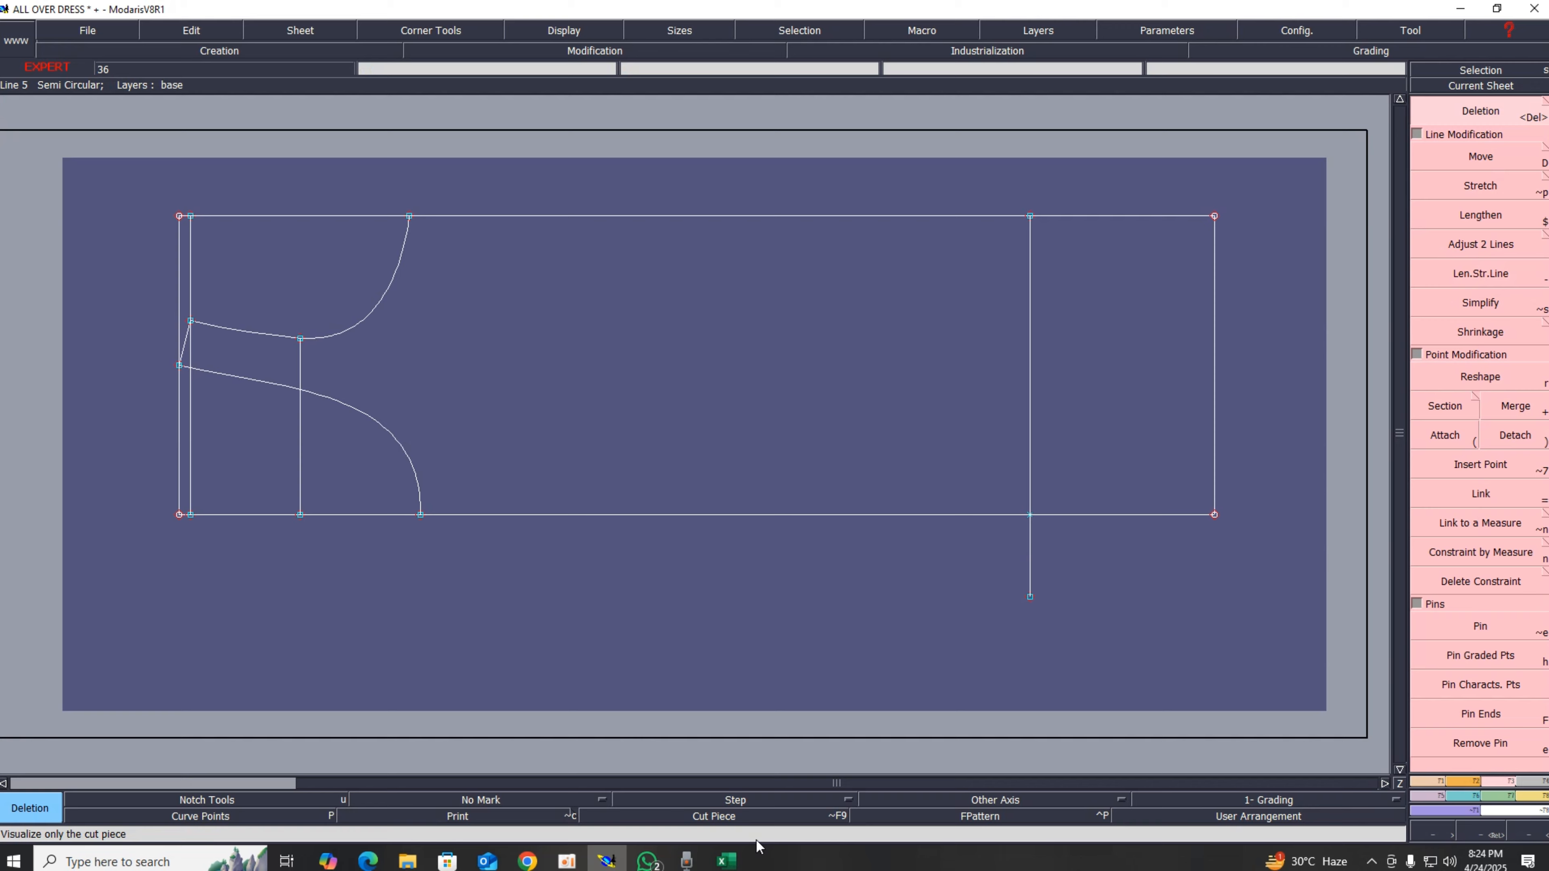
Step: Fill the front leg measurement cell green in the chart and switch back to Modaris
left_click(726, 860)
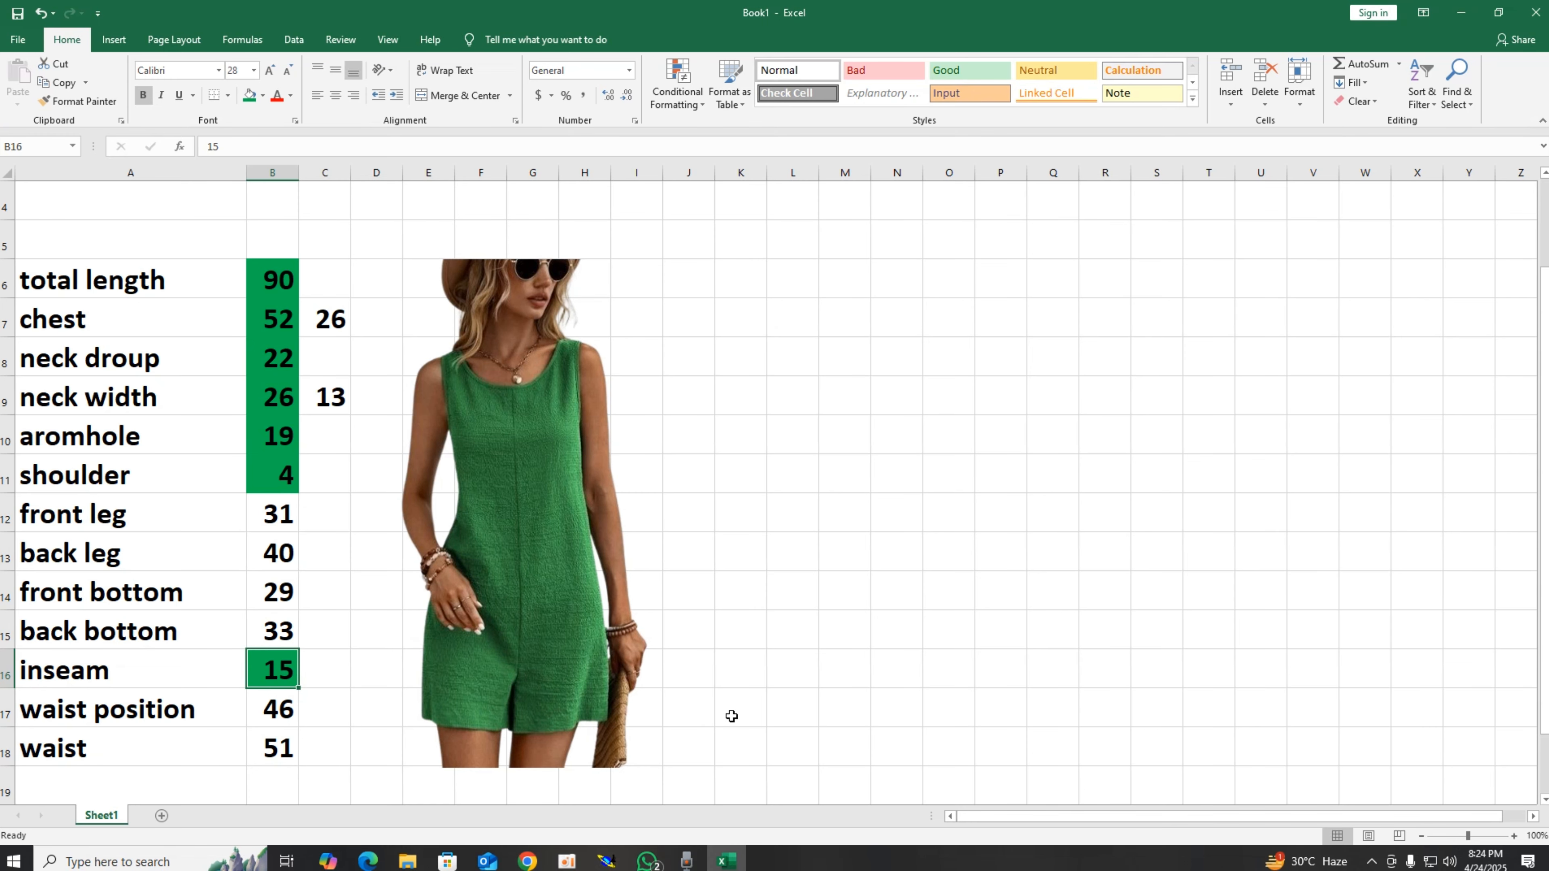
left_click(284, 516)
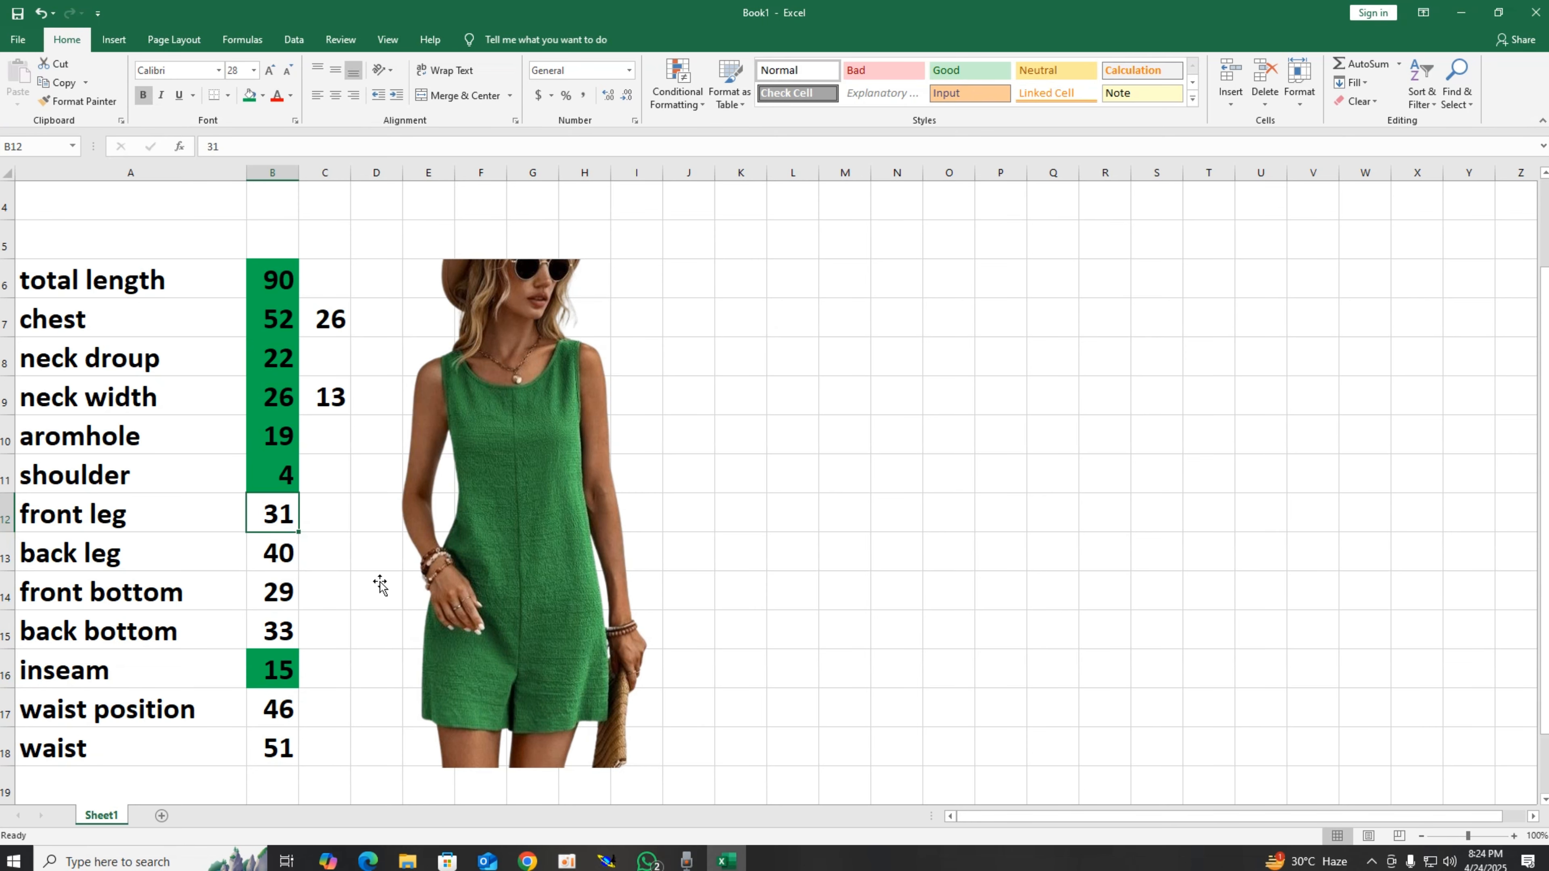
left_click(249, 95)
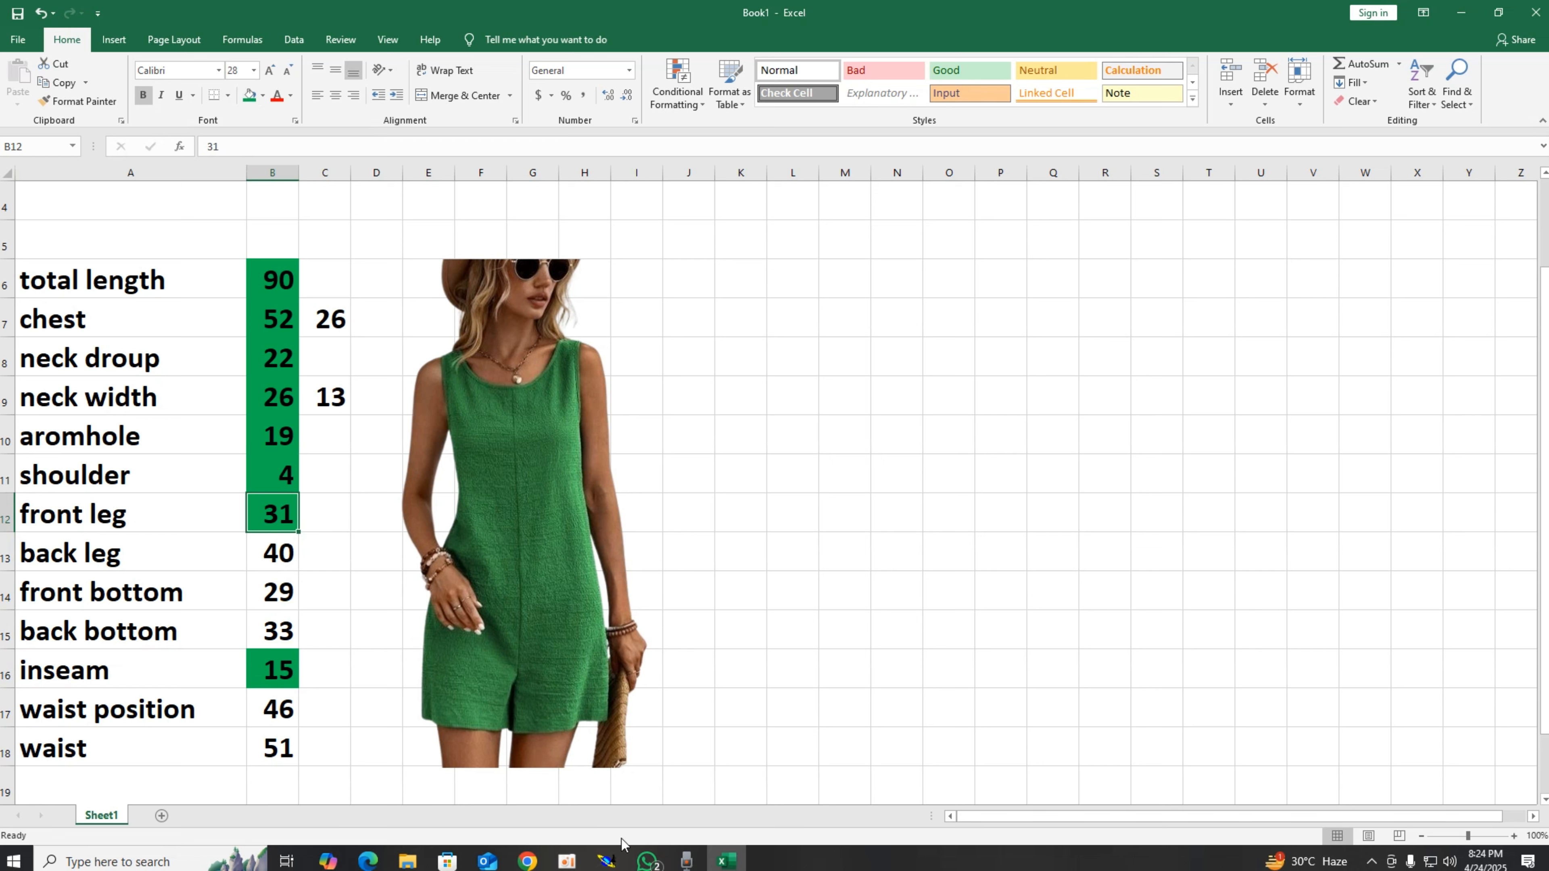
left_click(609, 859)
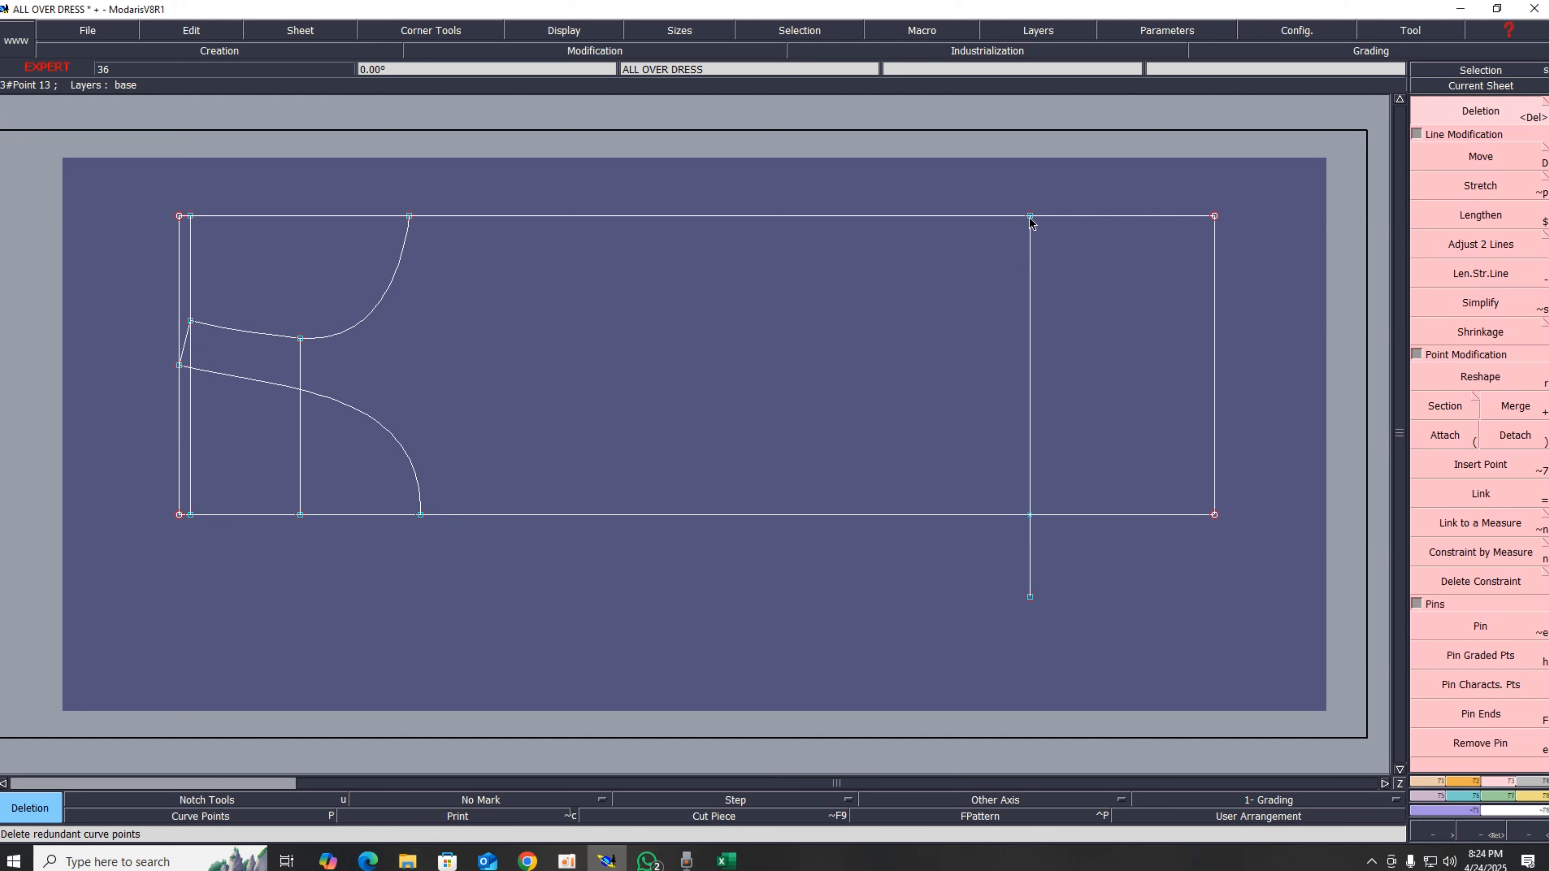
Step: Create a developed point 32 cm along the new vertical line from its top end
key("d")
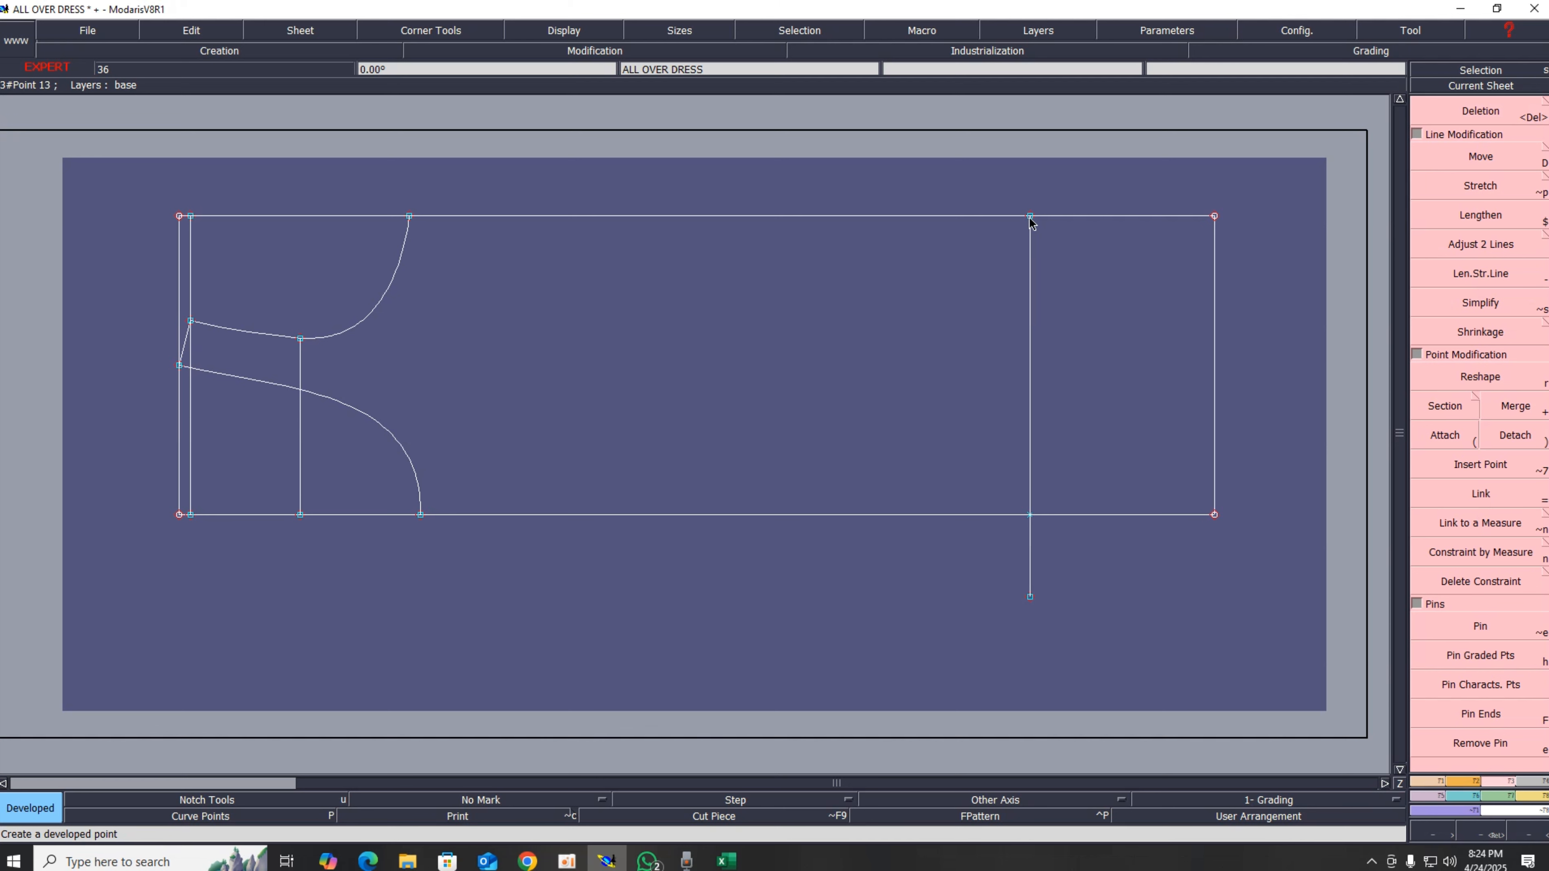
left_click(1030, 222)
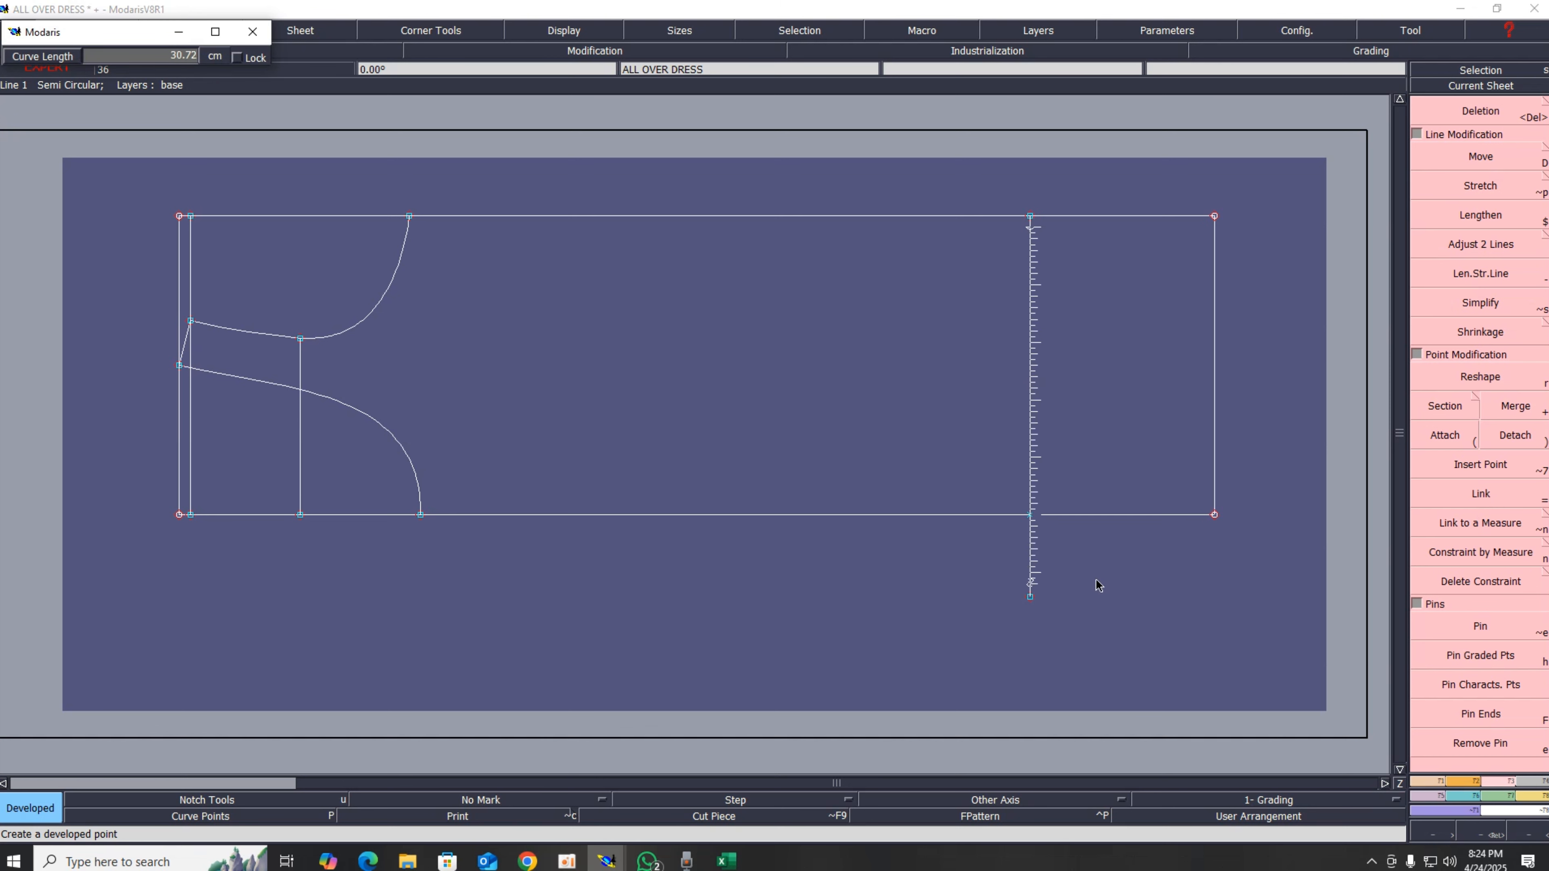
key("Down")
type("32")
key("Return")
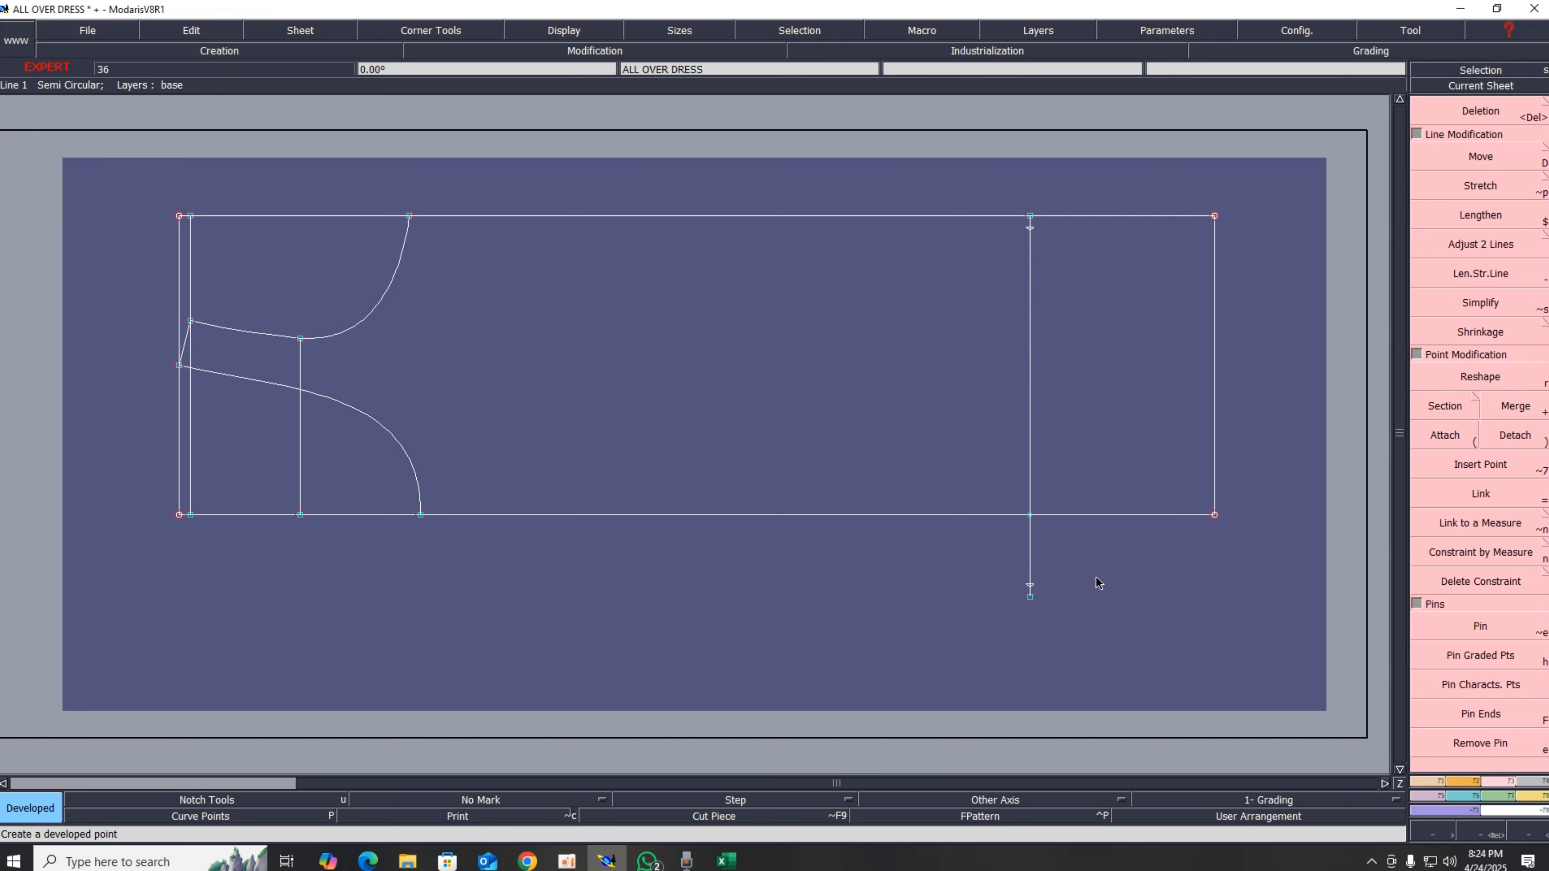
Step: Insert the developed points into the vertical line with Insert Point
key("alt+7")
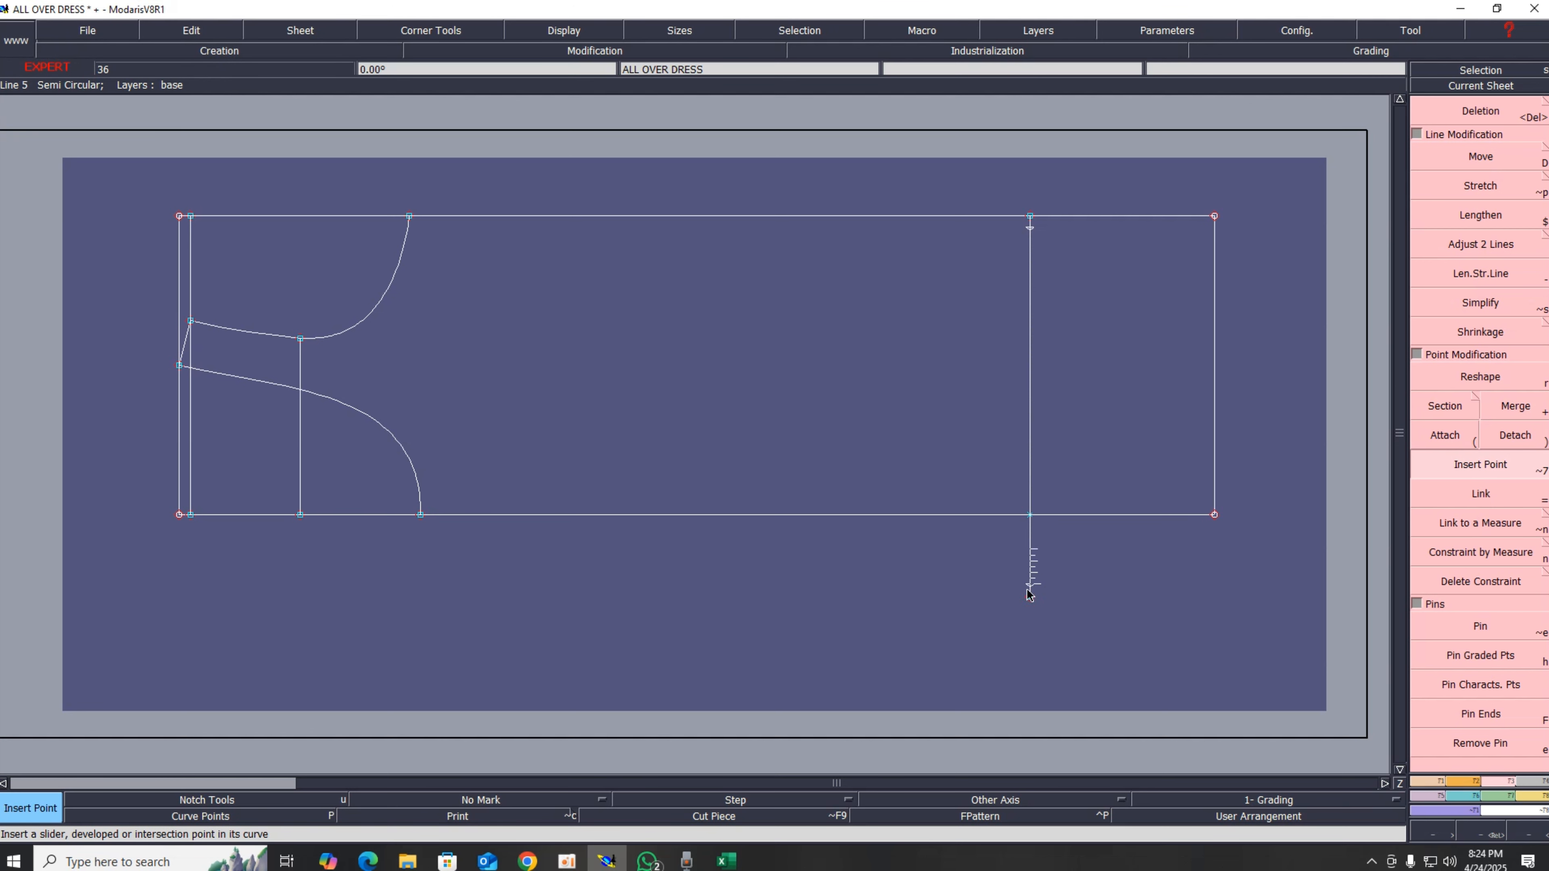
key("Delete")
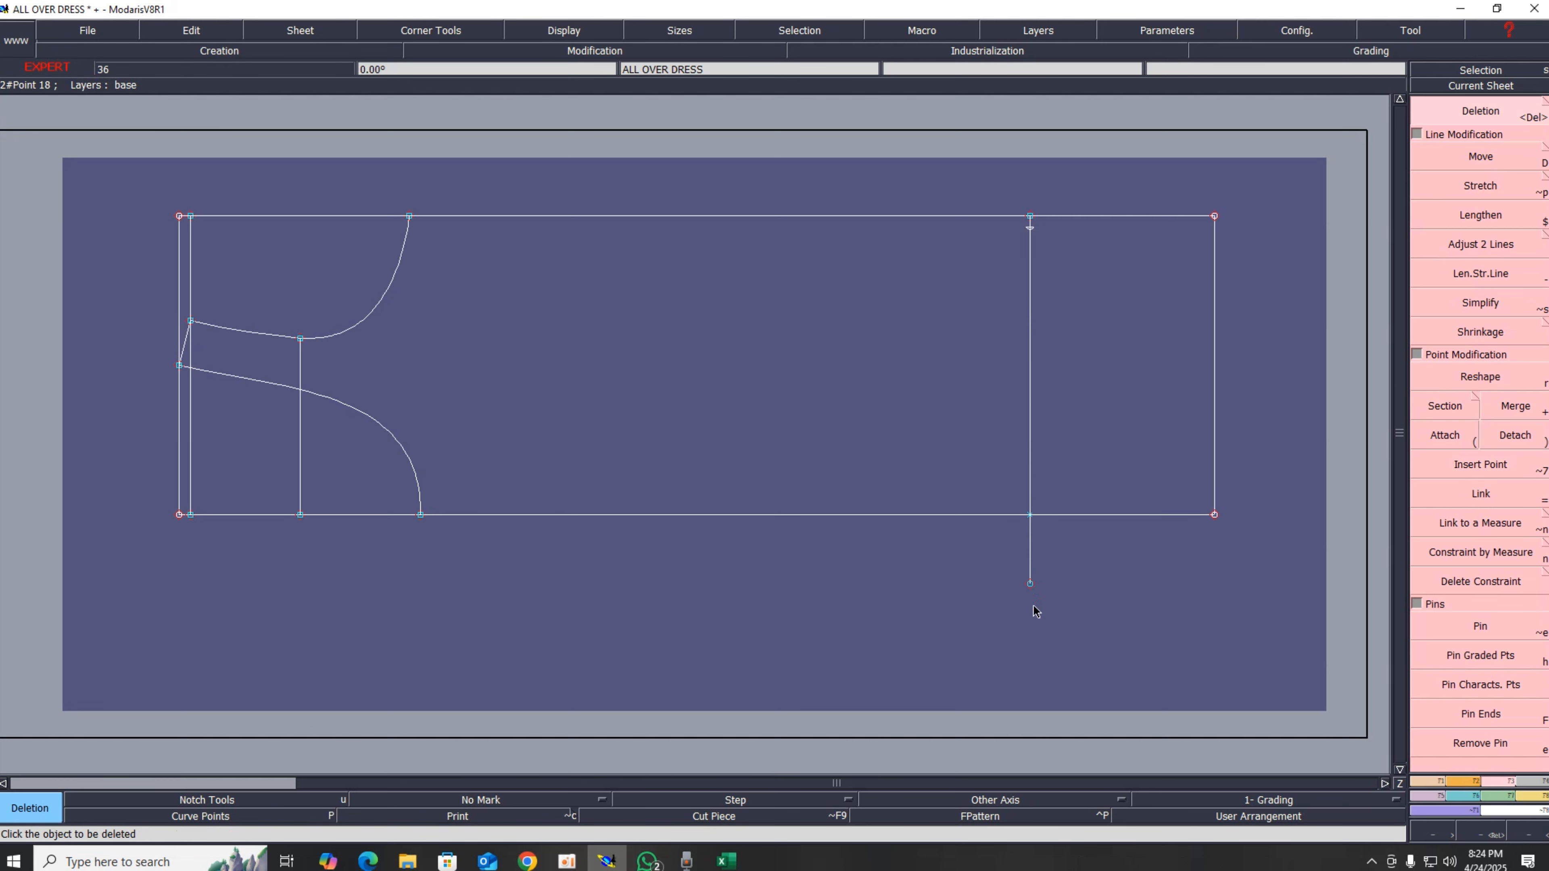
key("alt+7")
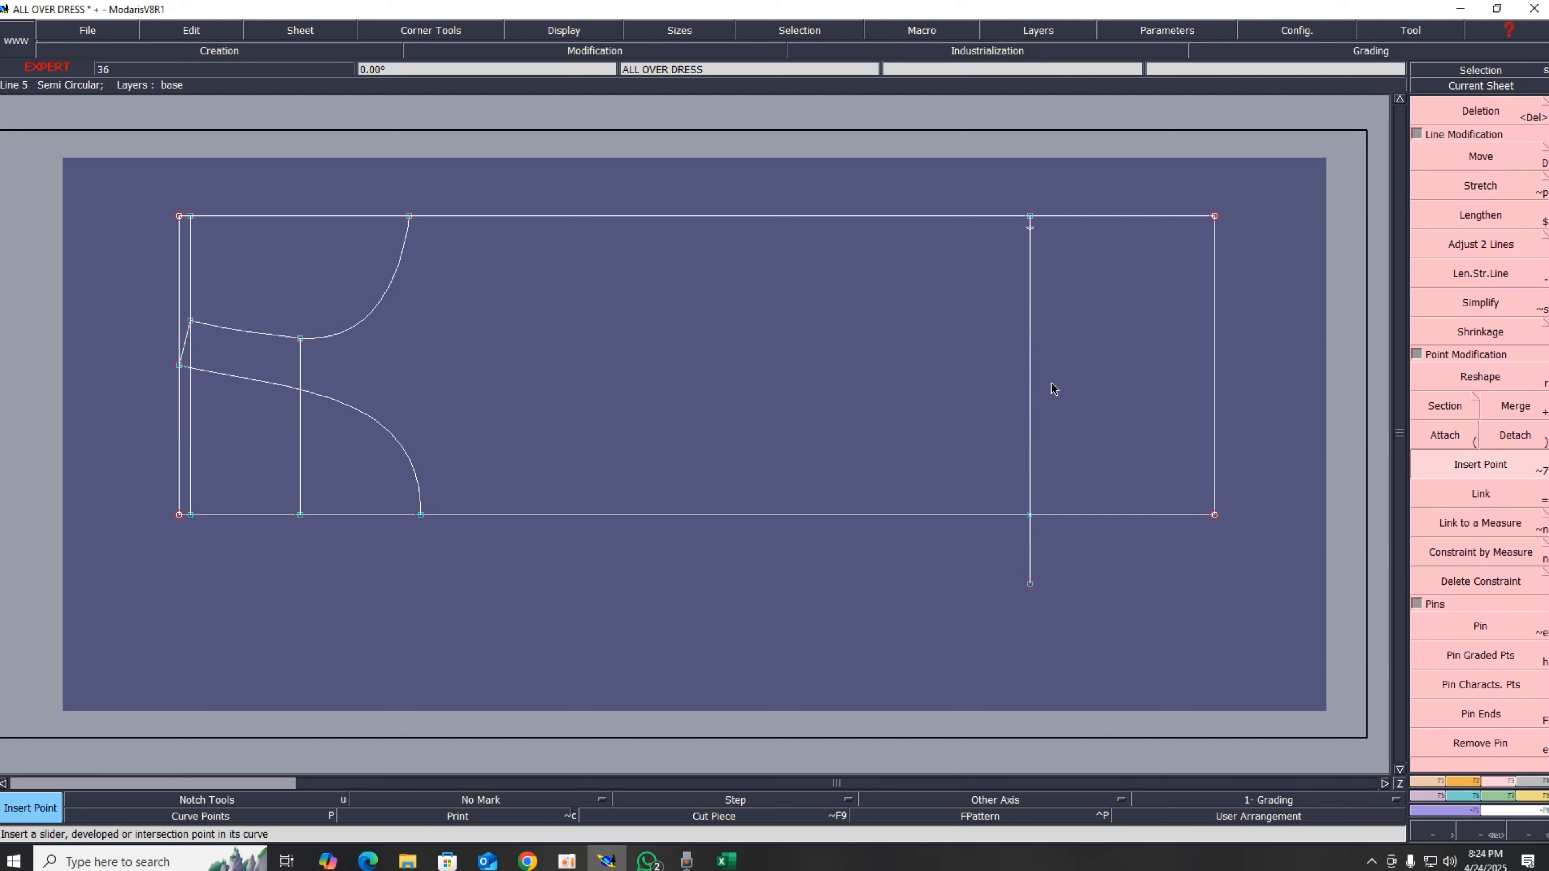
left_click(1029, 217)
key("Delete")
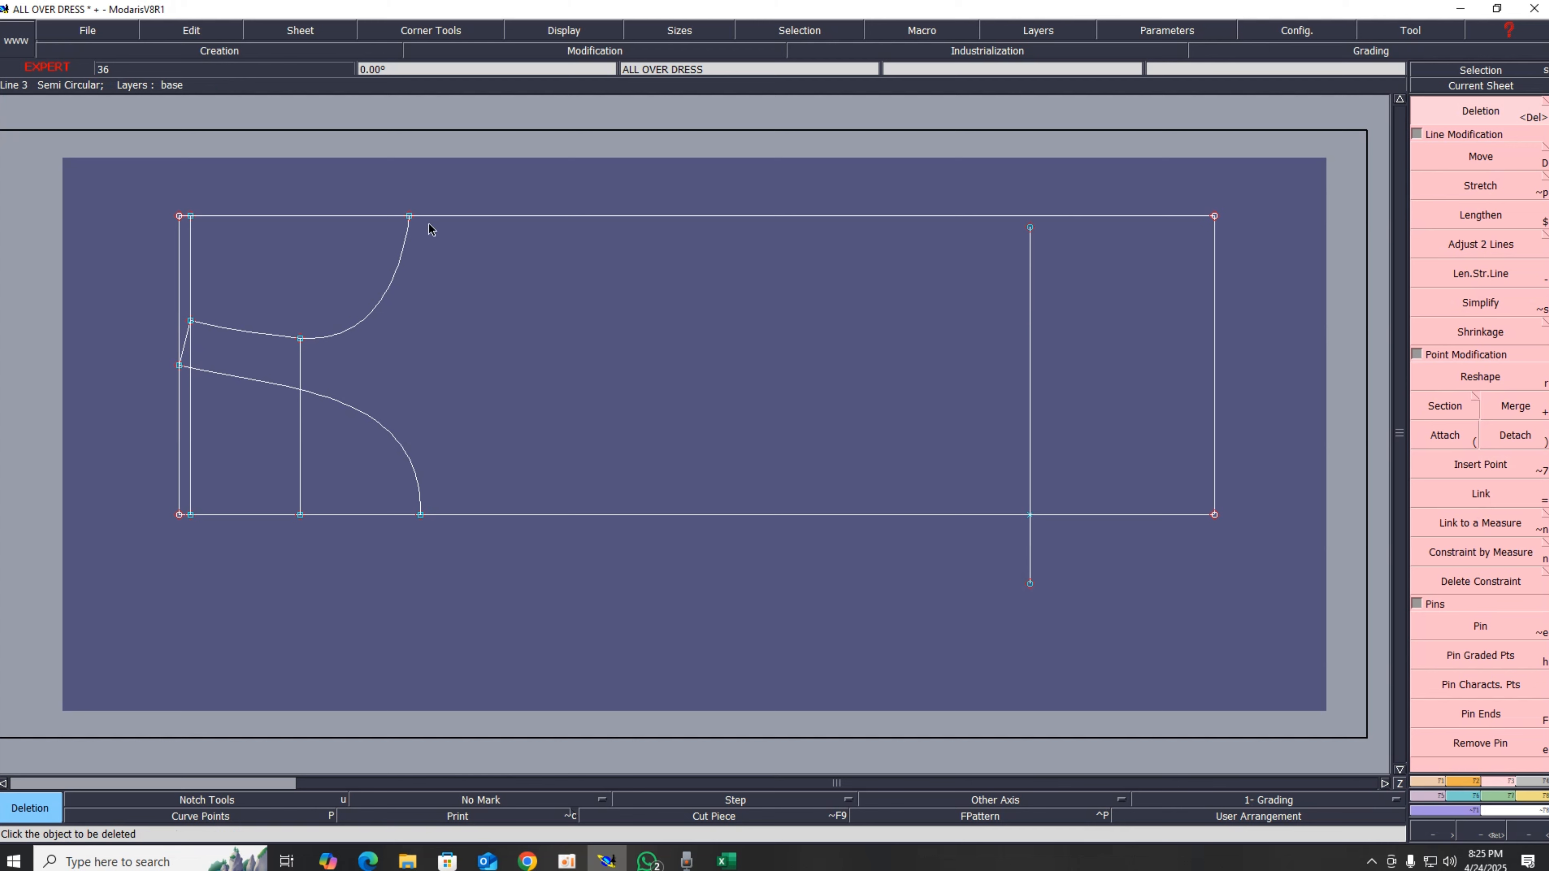
Step: Fill the back leg measurement cell green in the chart and switch back to Modaris
left_click(726, 860)
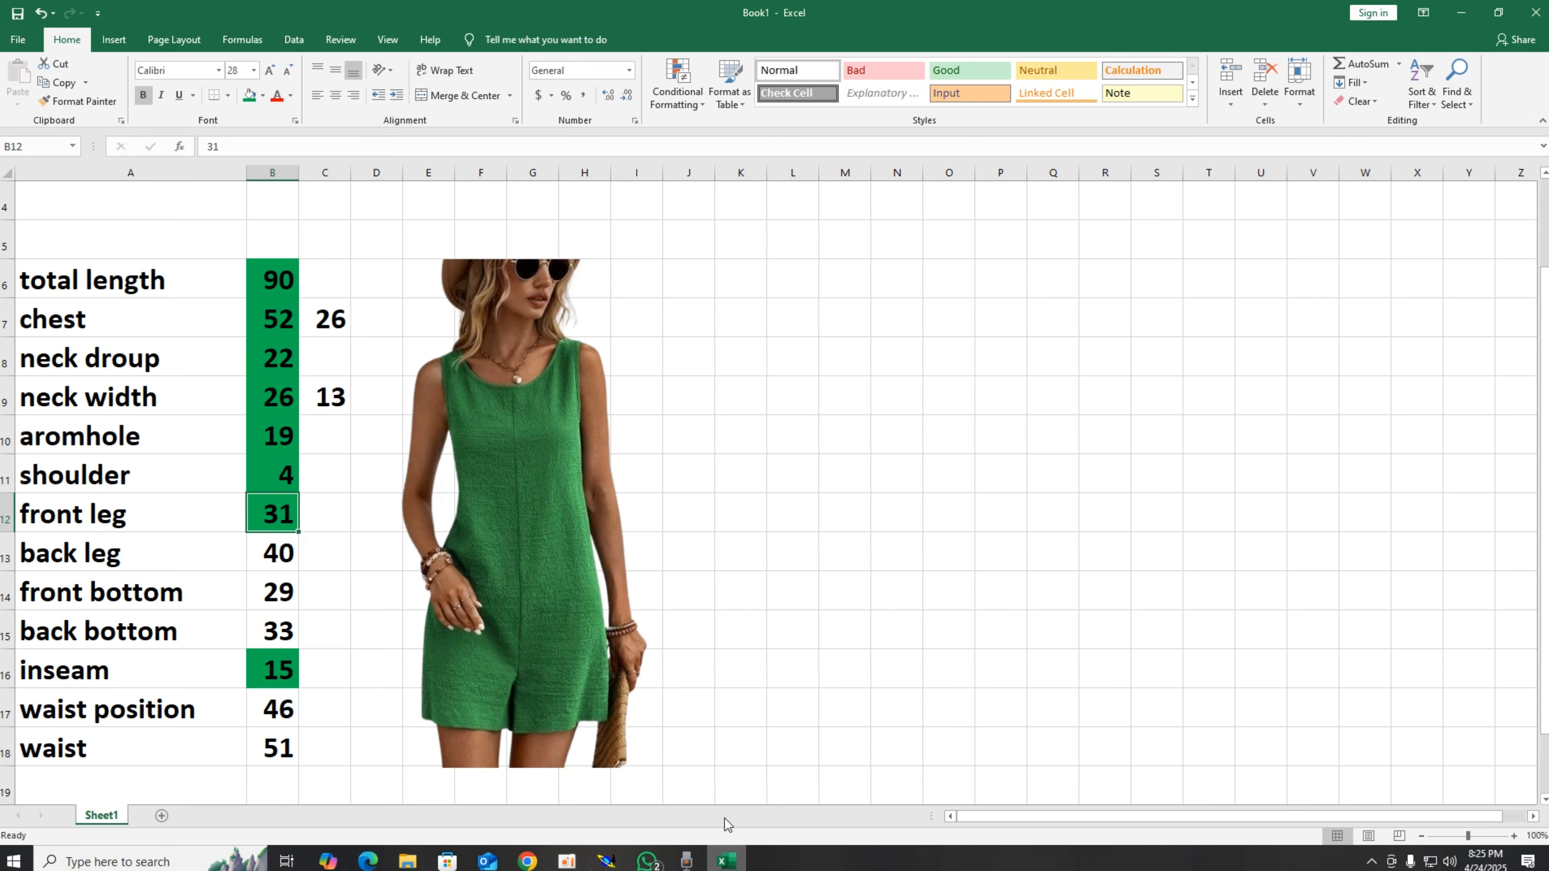
left_click(274, 566)
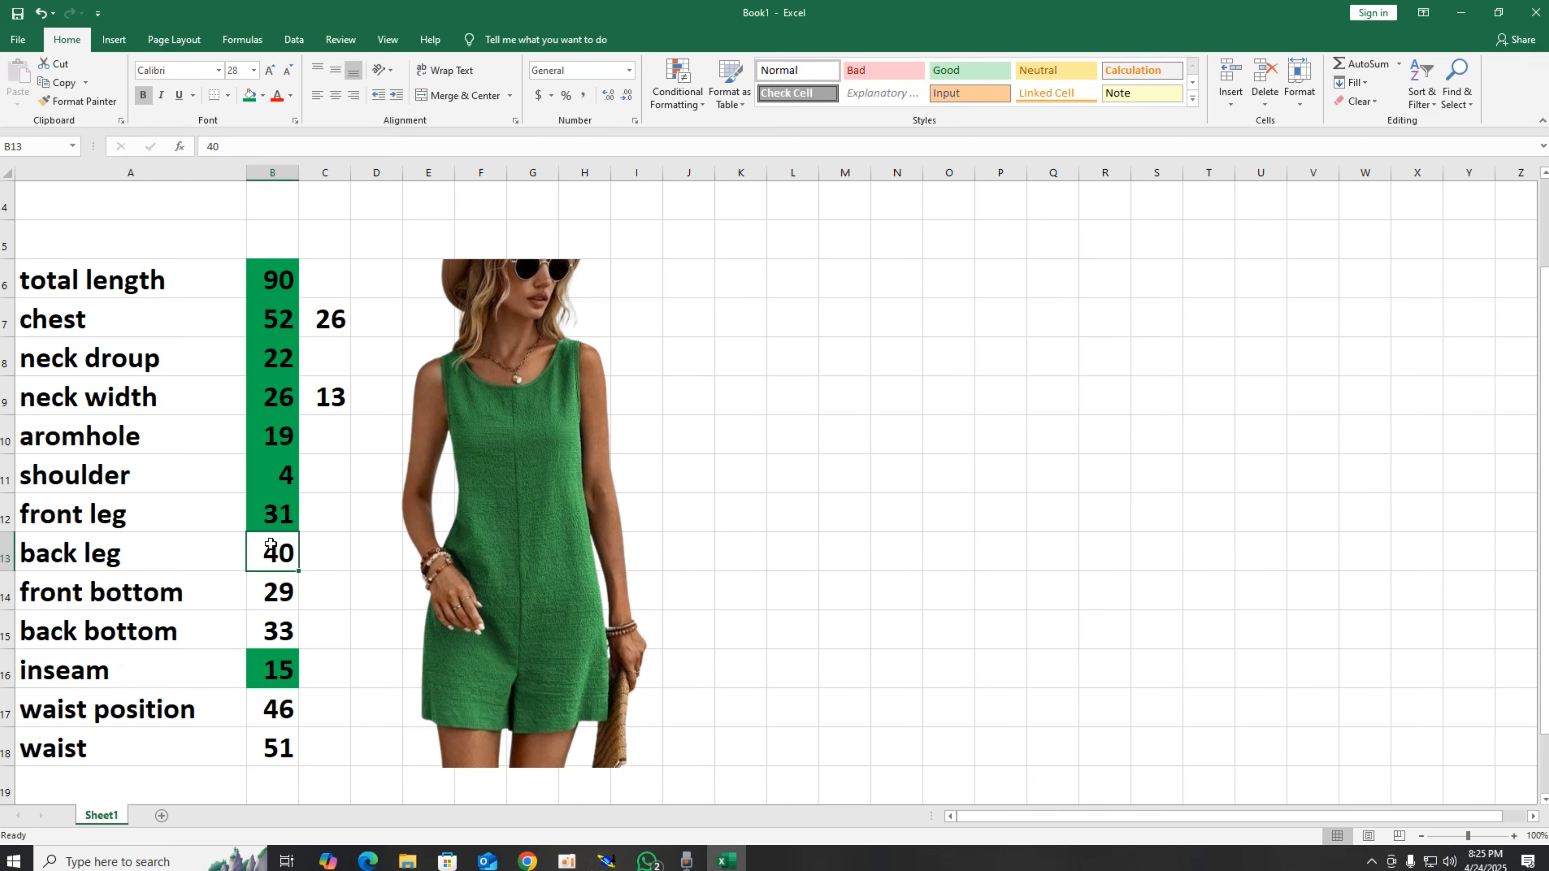
left_click(249, 95)
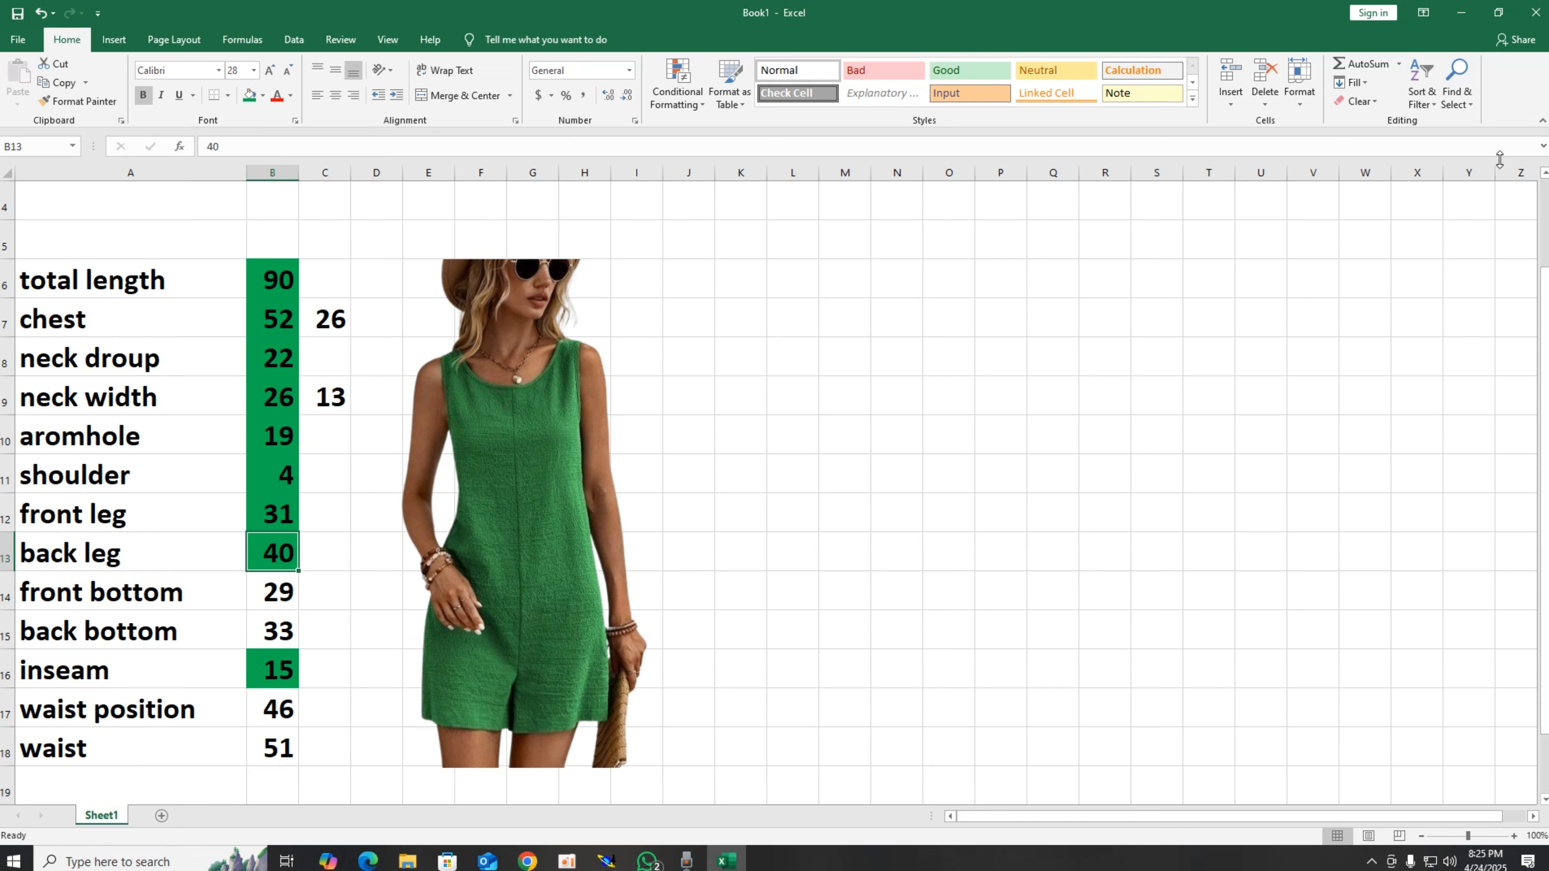
left_click(1461, 12)
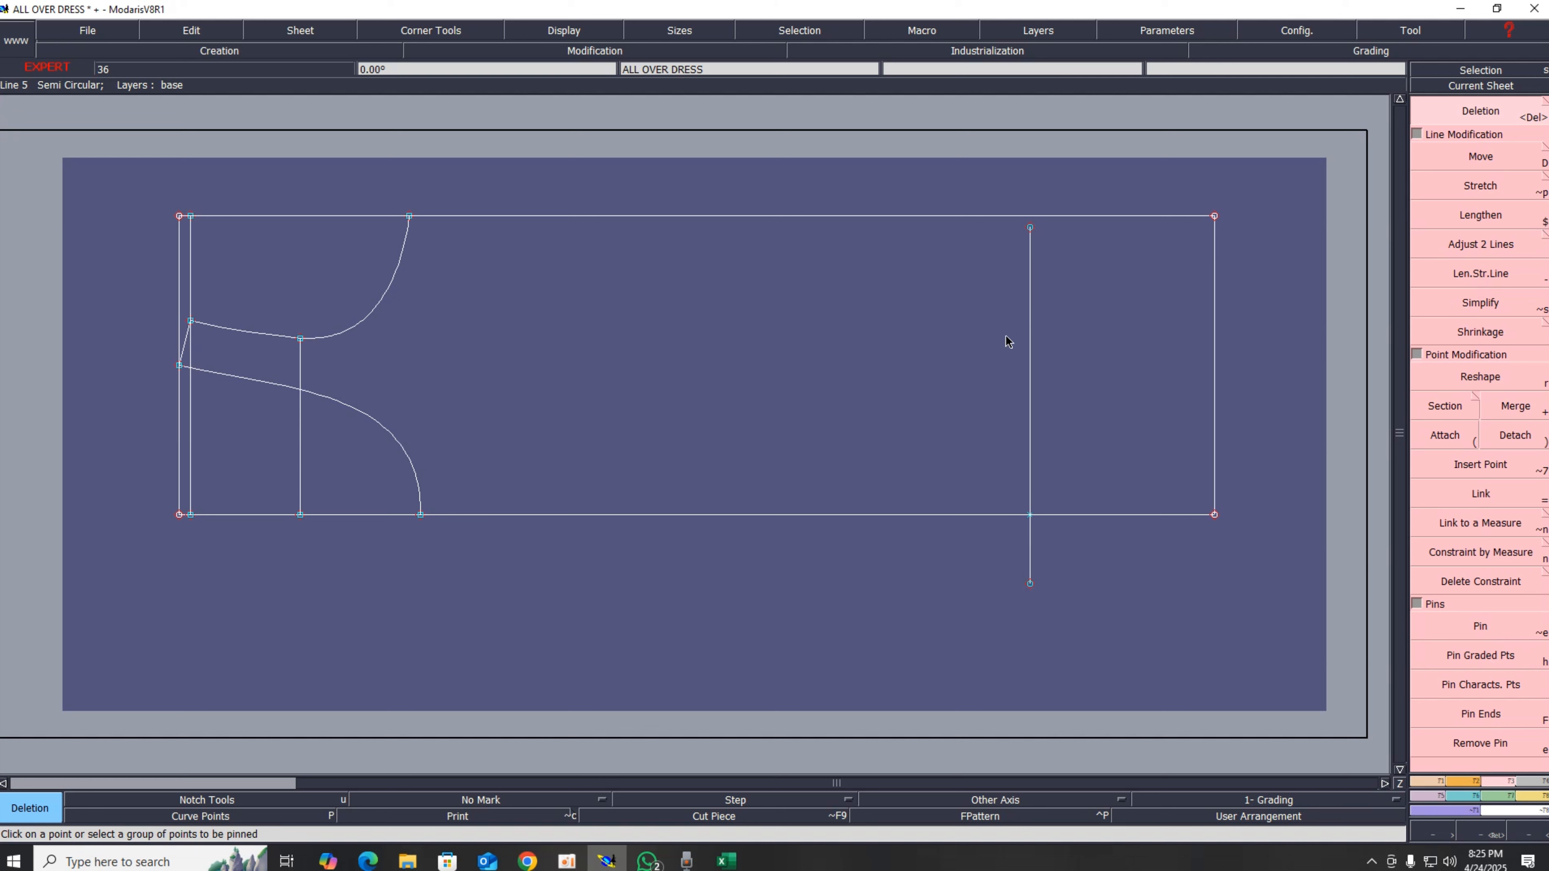
Step: Lengthen the vertical line further downward from its bottom end
left_click(1488, 275)
left_click(1029, 560)
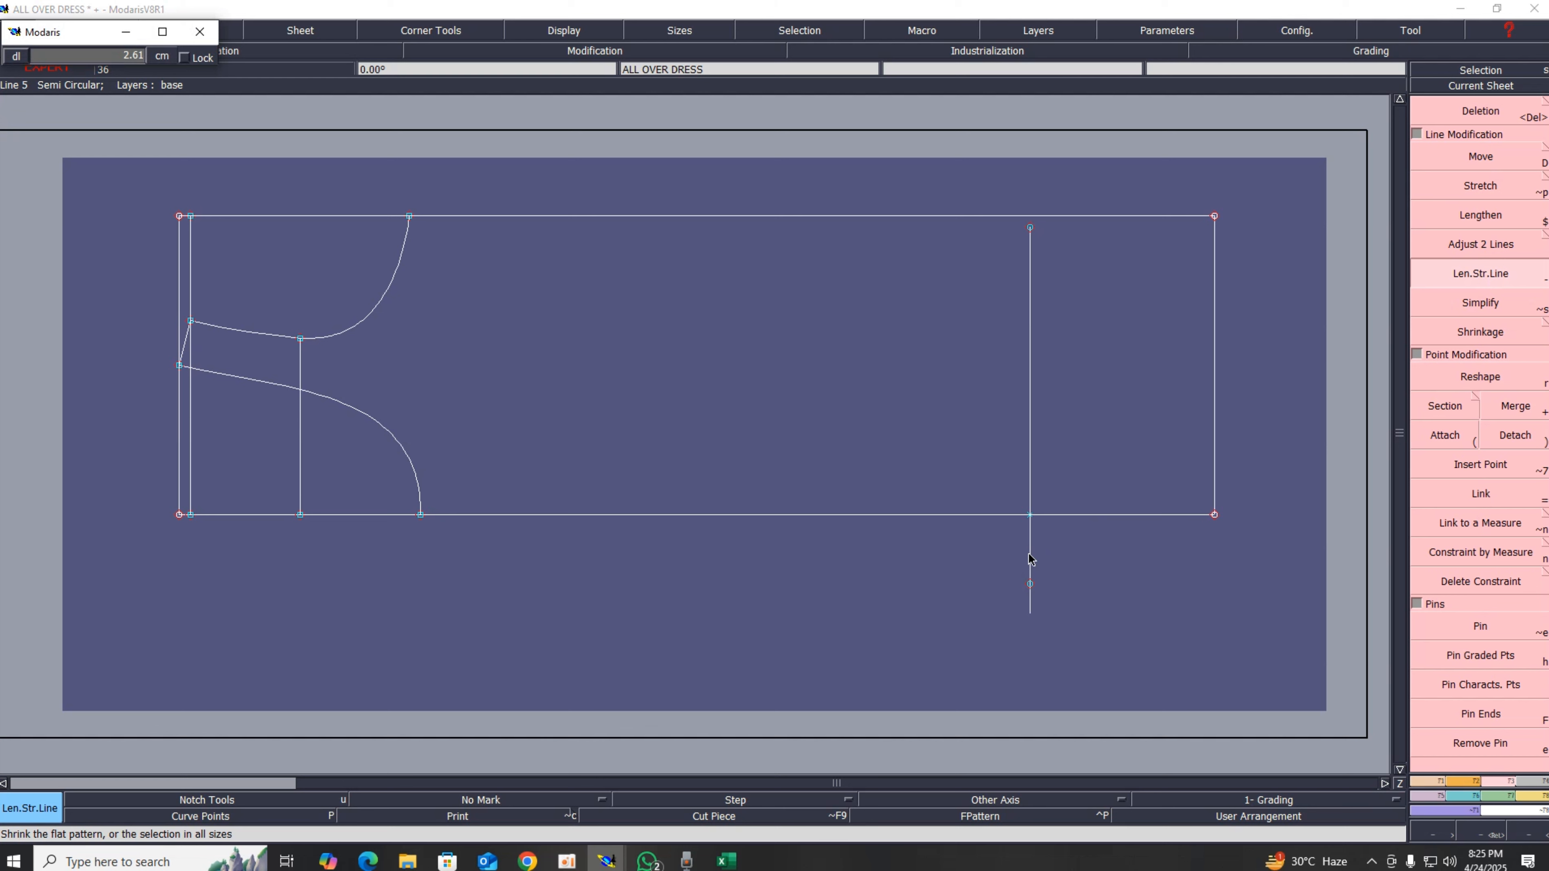
key("Return")
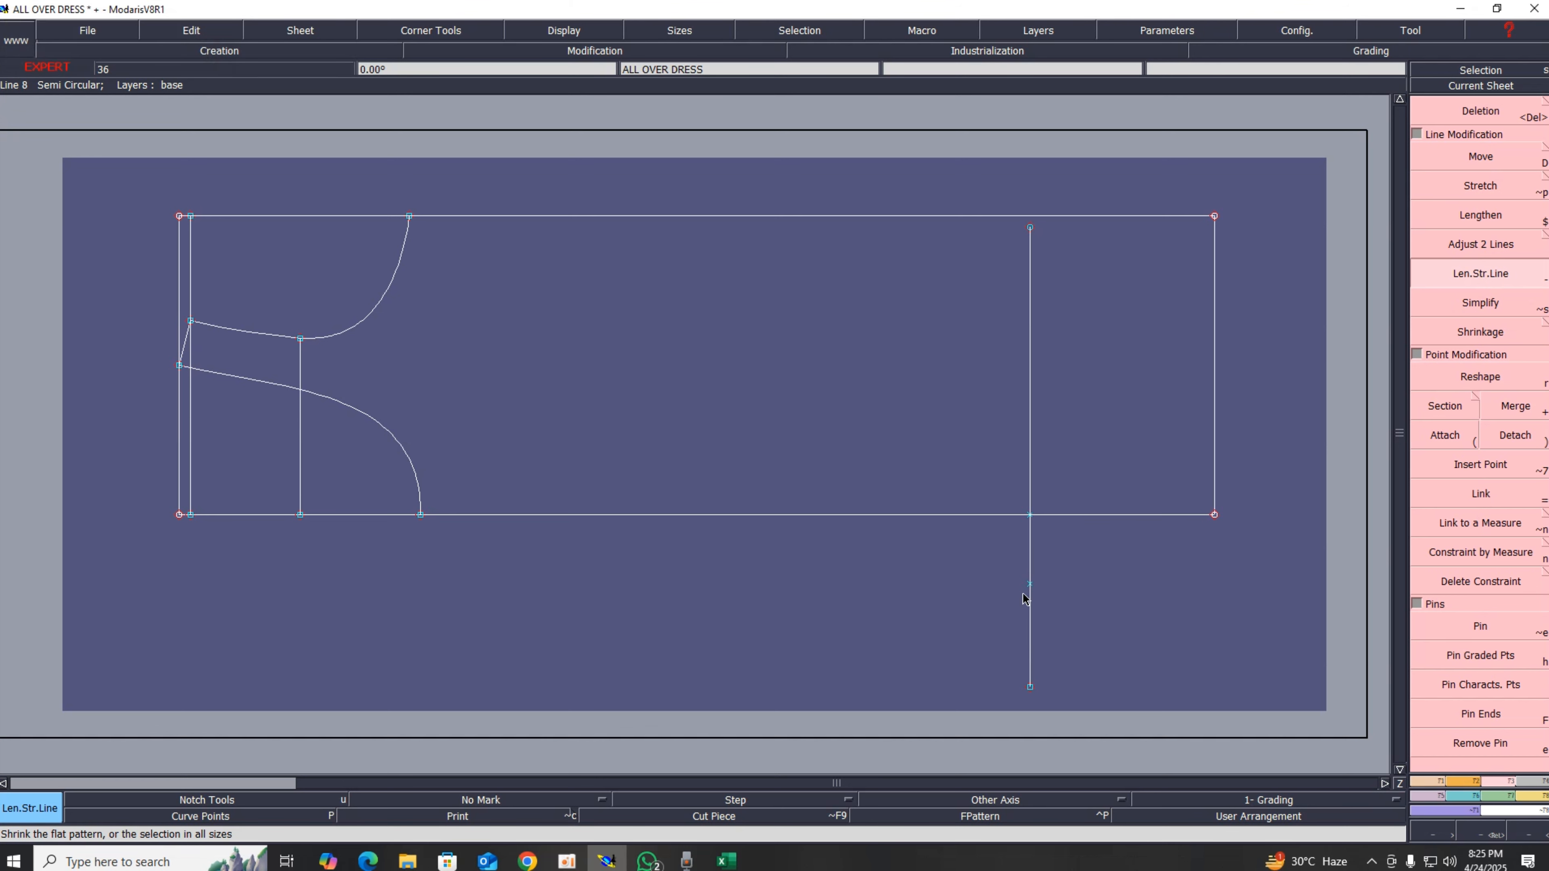
Step: Section the vertical line at the developed point below the bottom line, then switch to Excel
left_click(1443, 410)
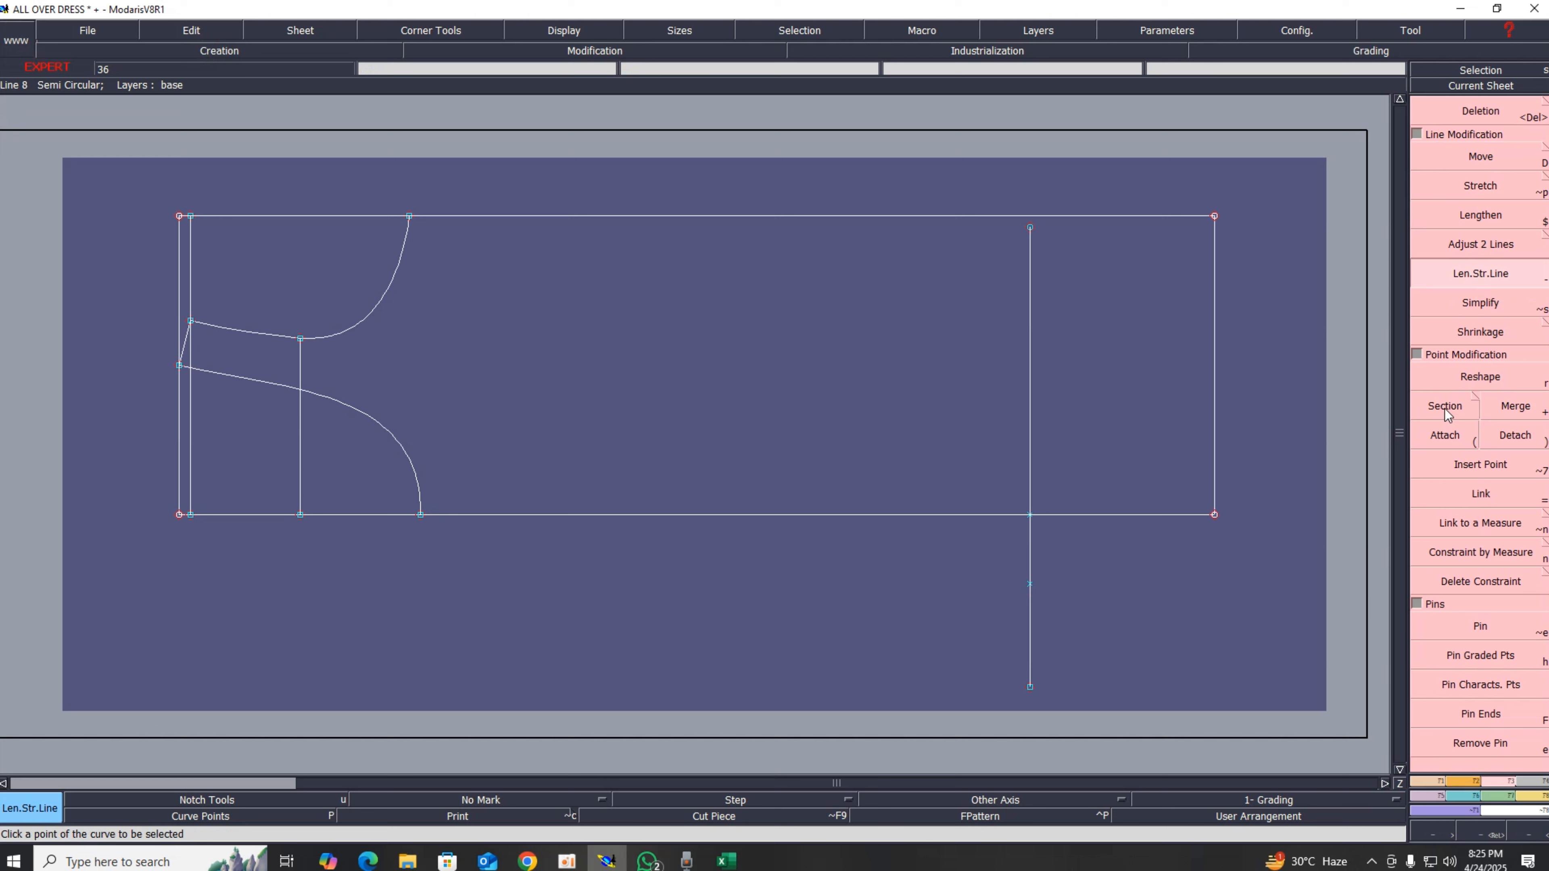
left_click(1029, 584)
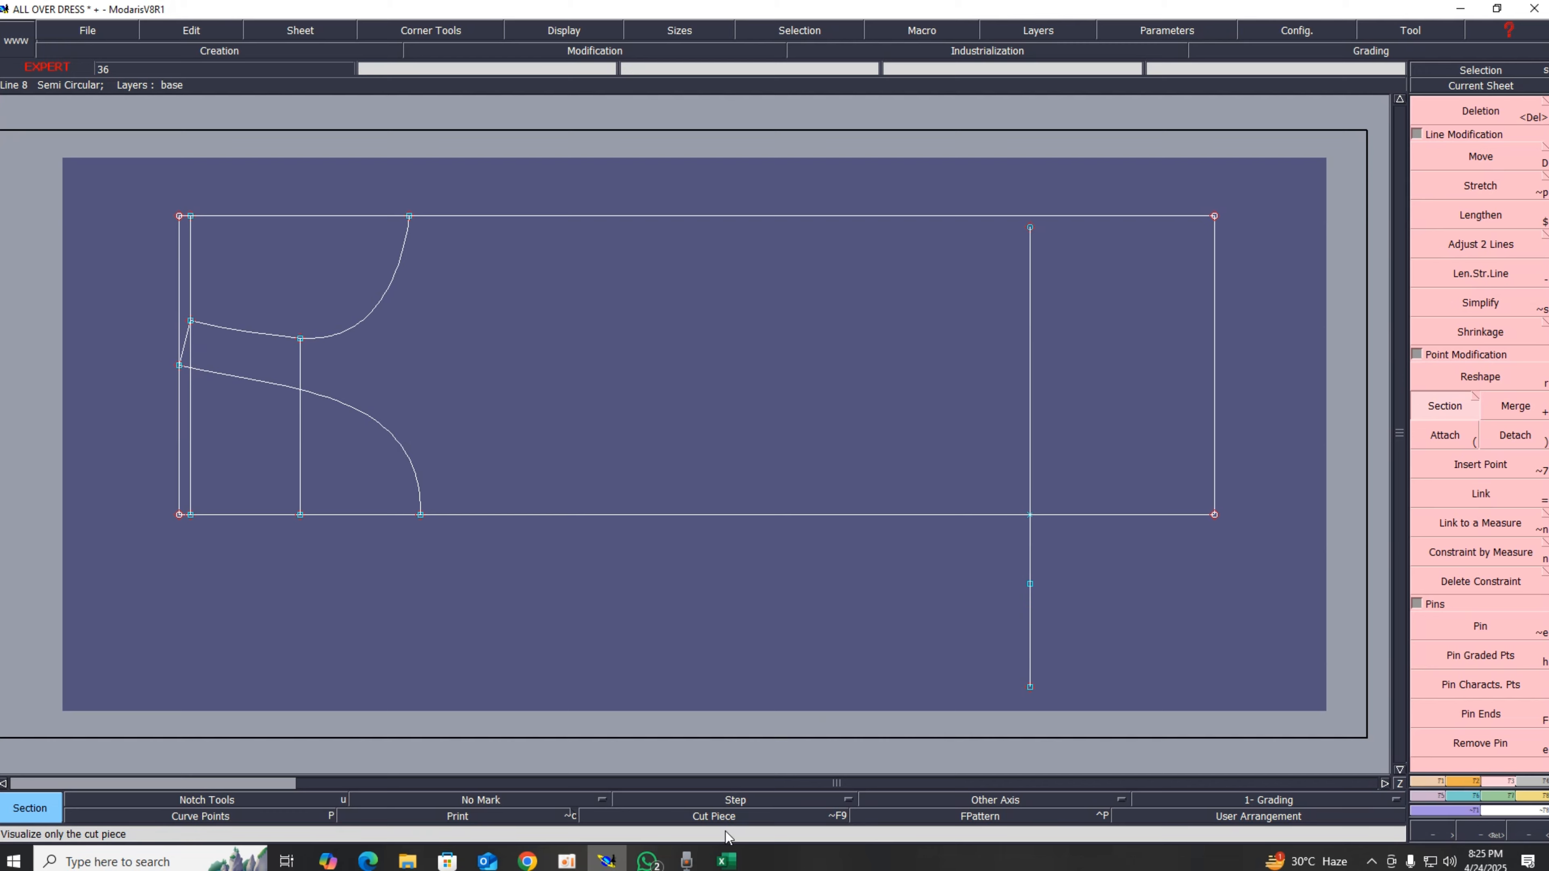
left_click(725, 861)
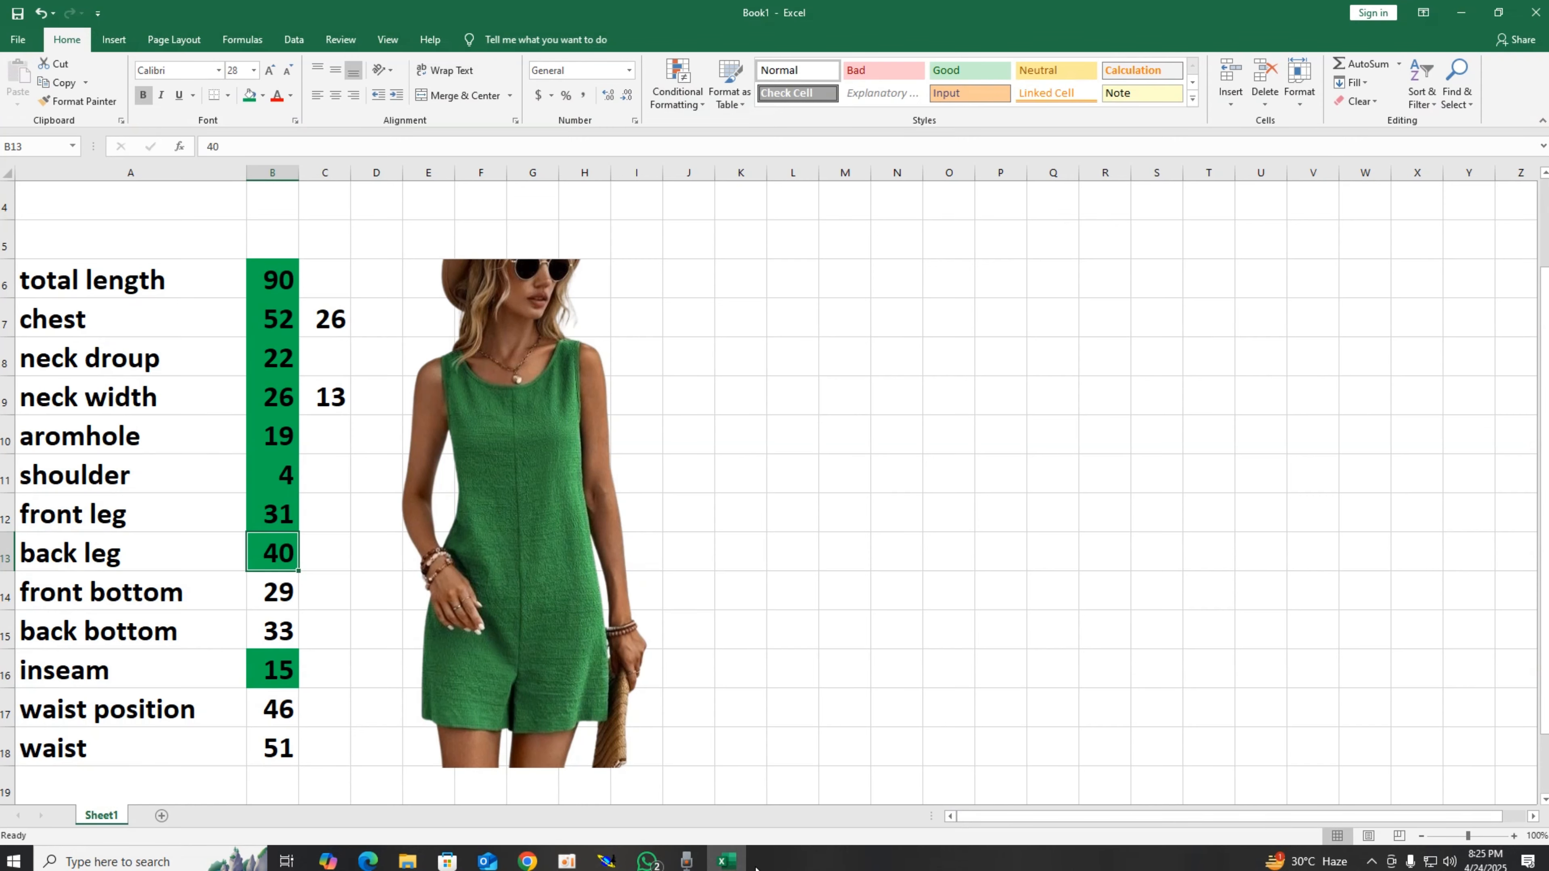
Step: Fill the front bottom measurement cell green in the chart and switch back to Modaris
left_click(261, 589)
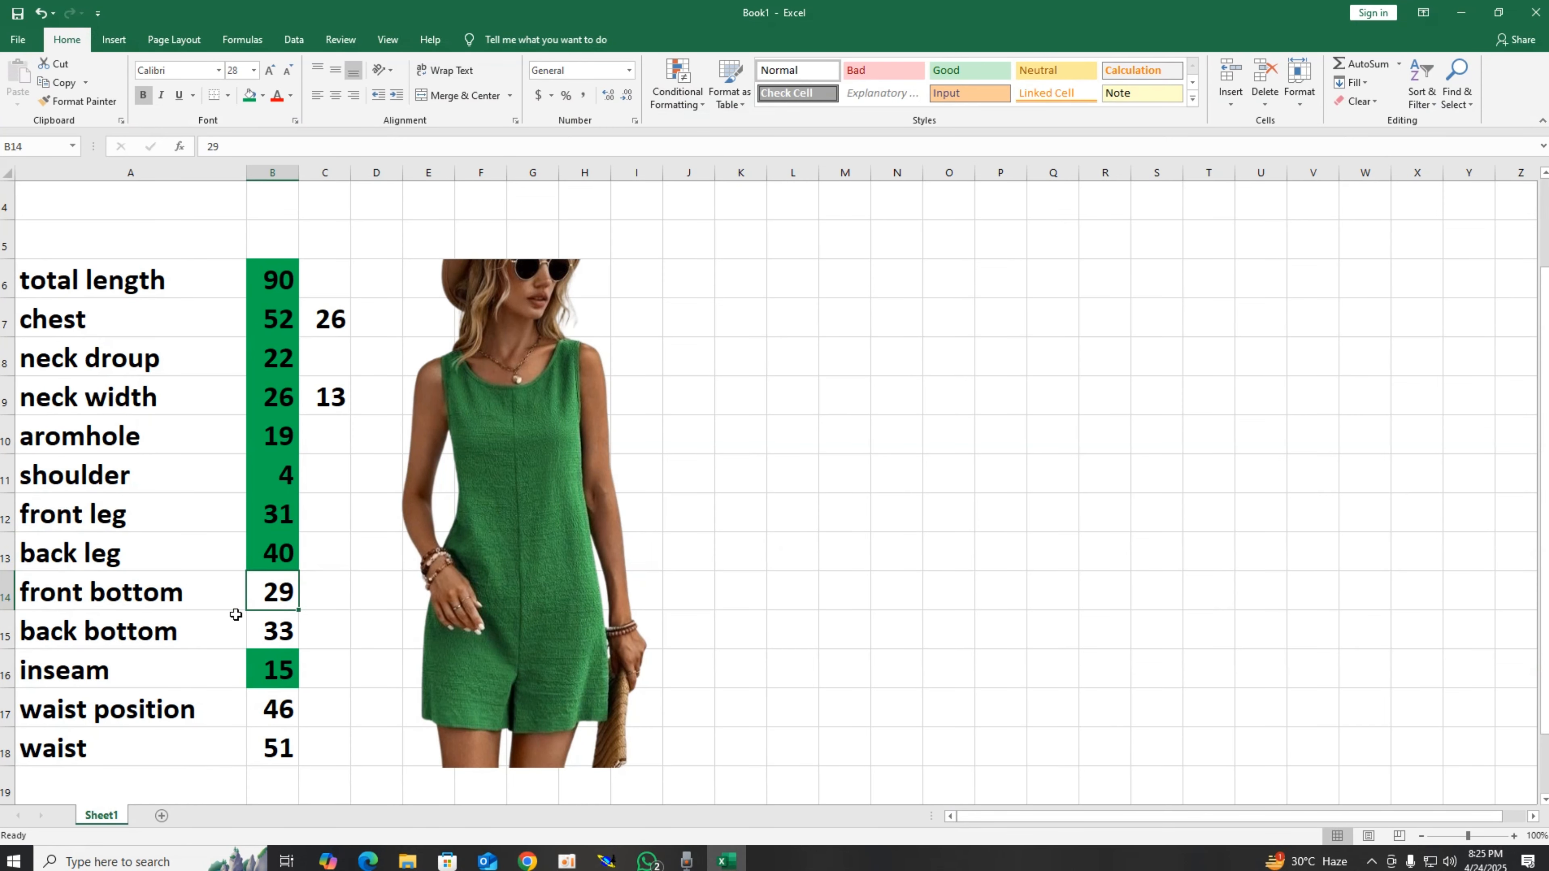
left_click(250, 96)
left_click(1457, 15)
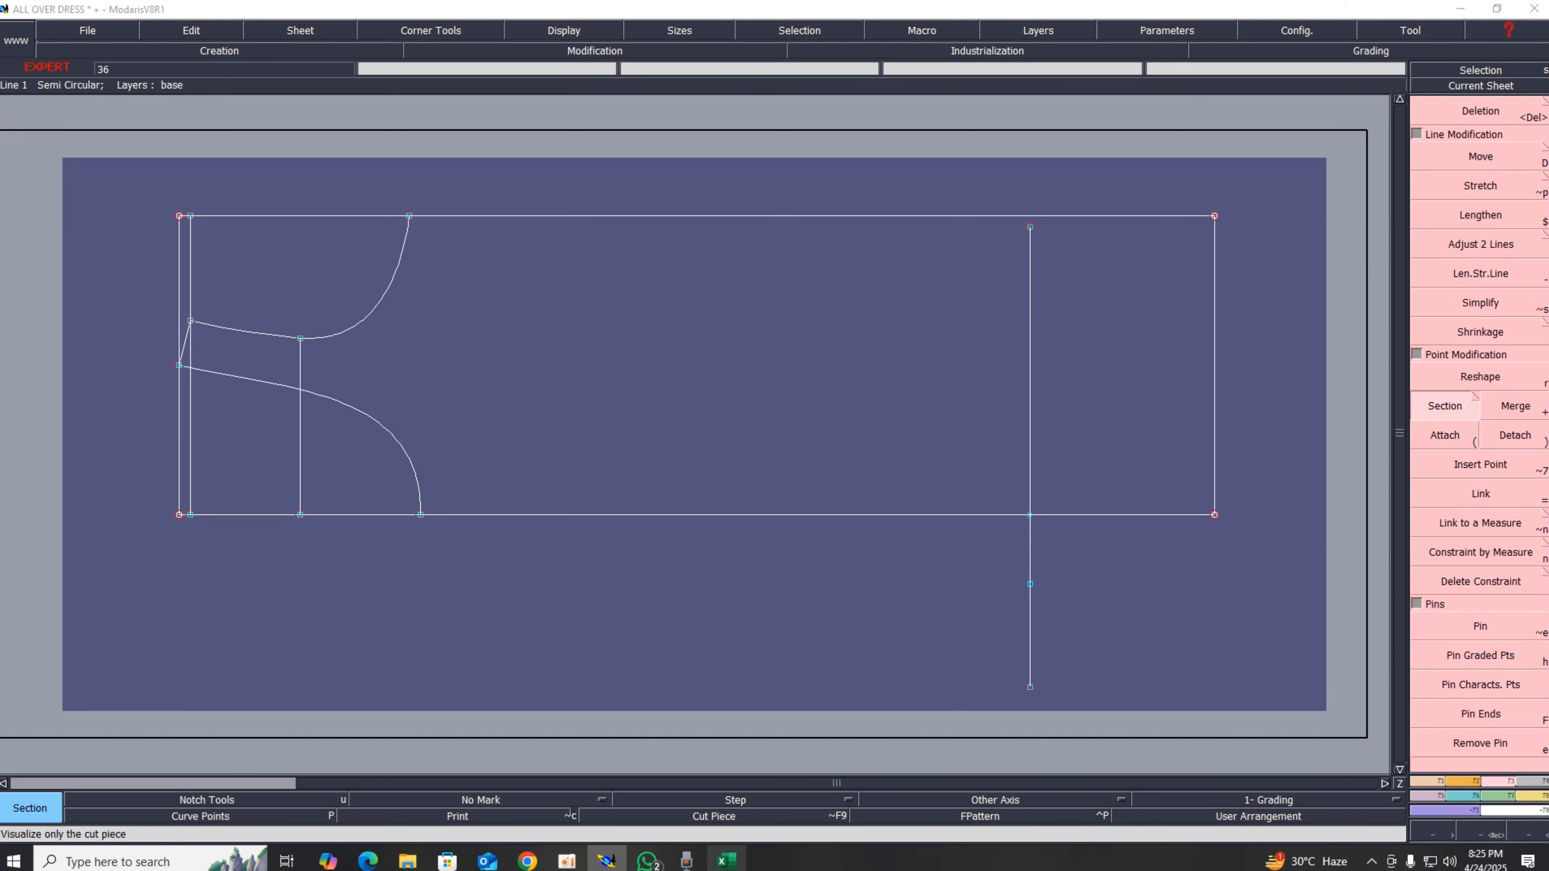
Step: Check the waist position in the chart and draw a line parallel to the left vertical edge at 46 cm
left_click(726, 861)
left_click(274, 702)
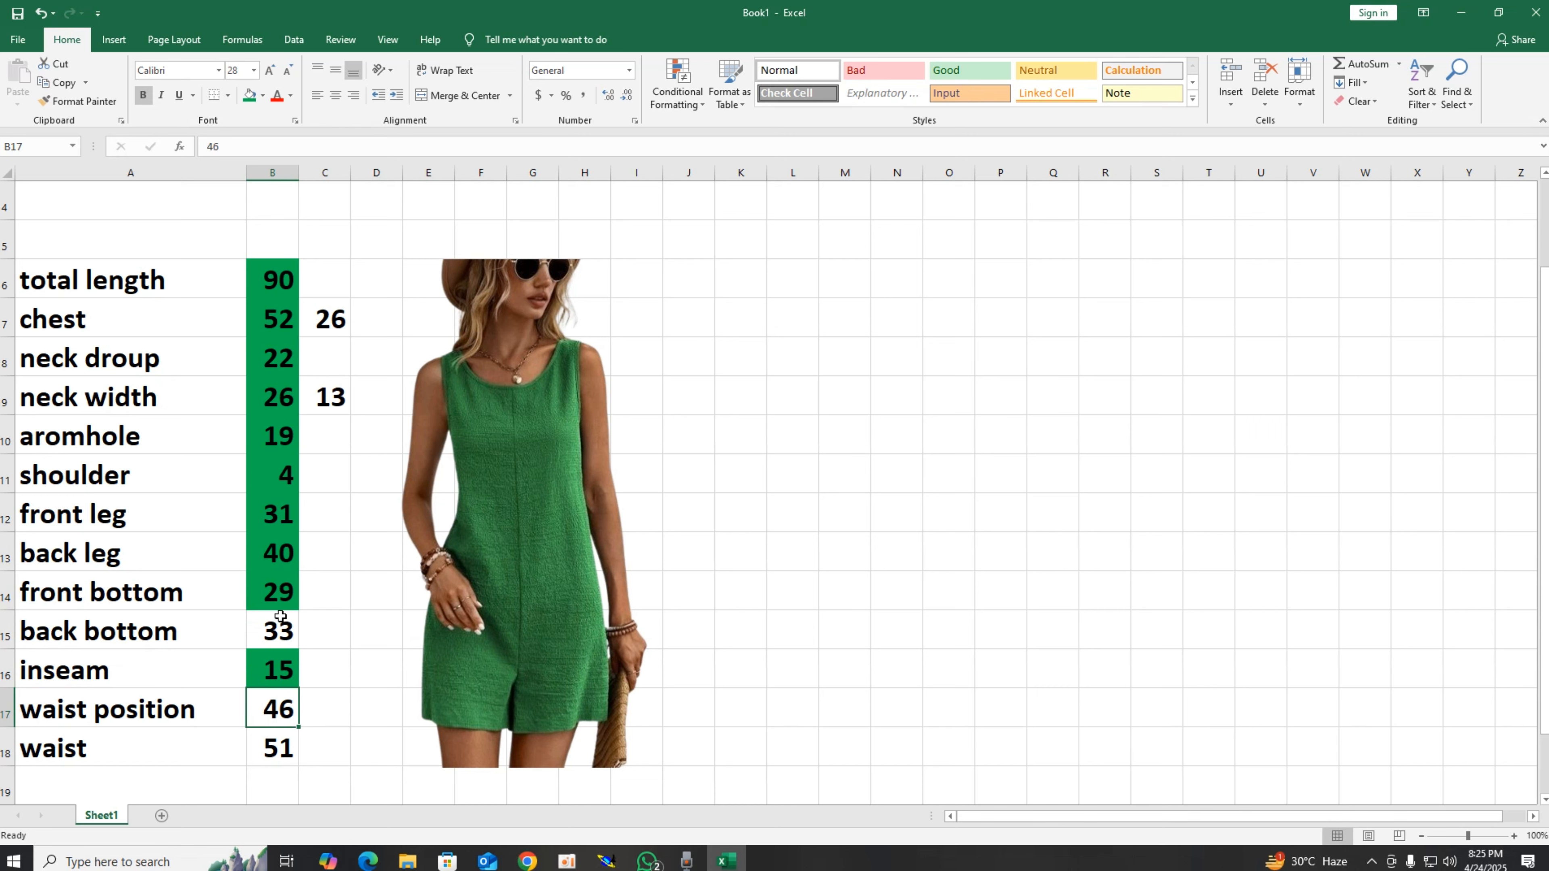
left_click(1461, 12)
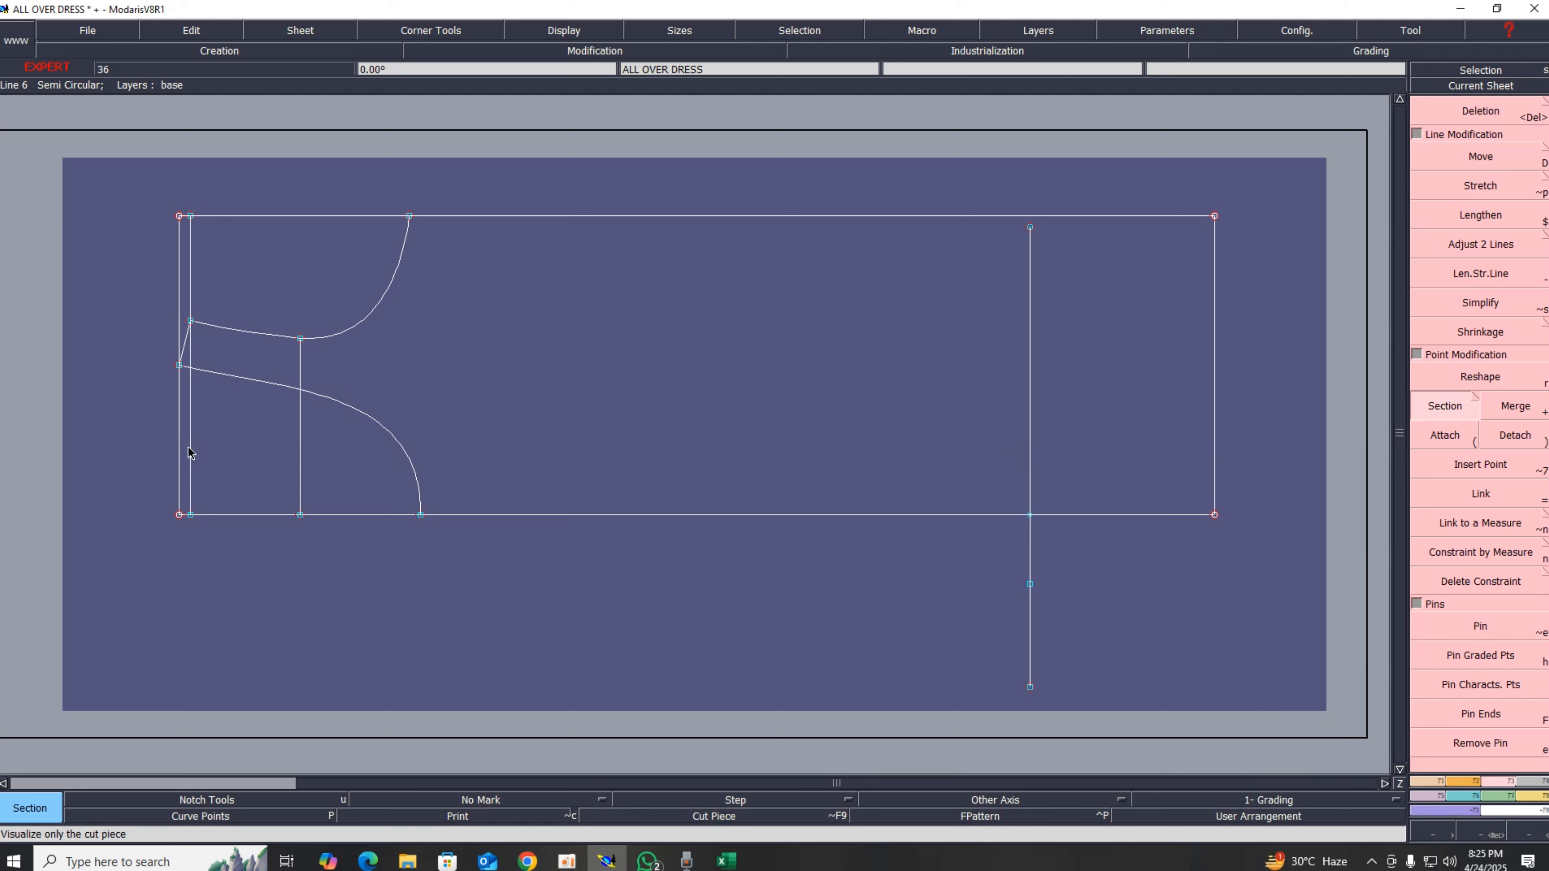
key("p")
left_click(179, 465)
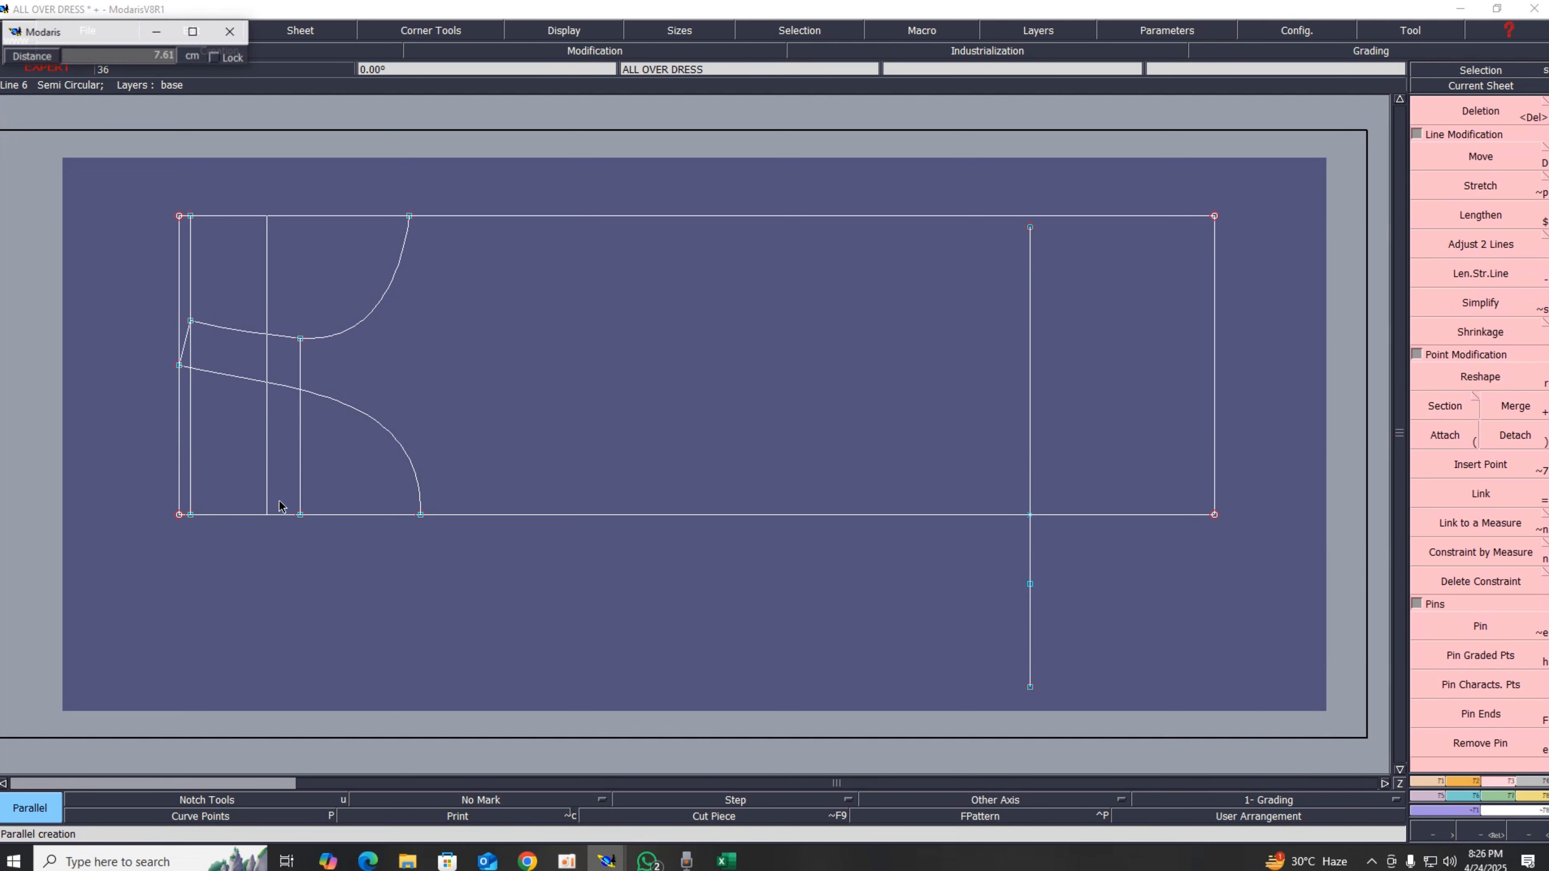
key("Down")
type("46")
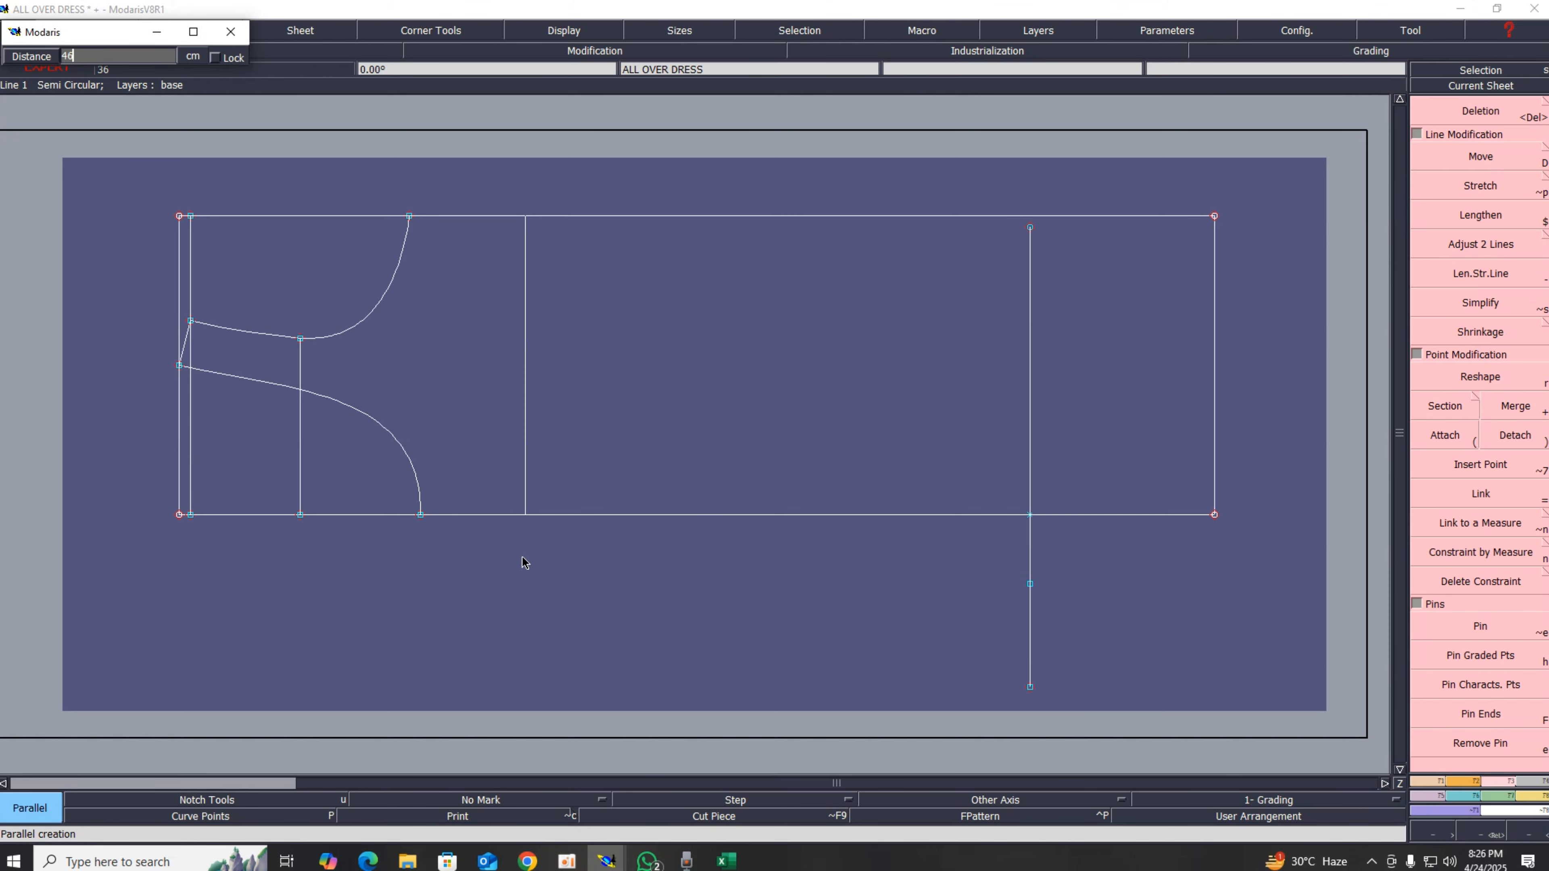
key("Return")
key("Delete")
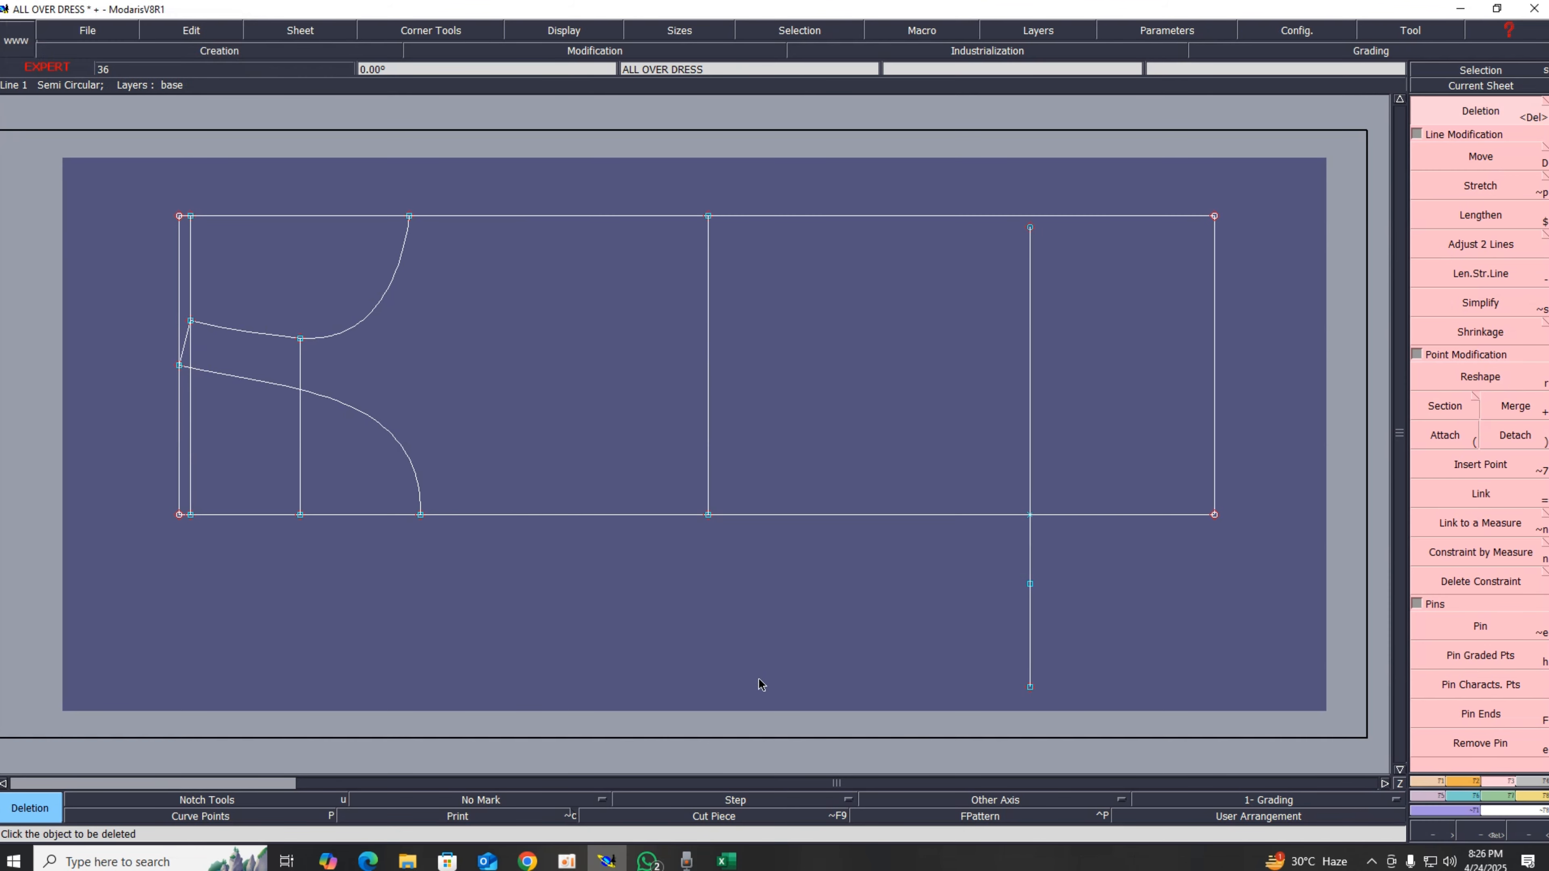
Step: Fill the waist position and waist cells green in the chart and return to Modaris
left_click(725, 860)
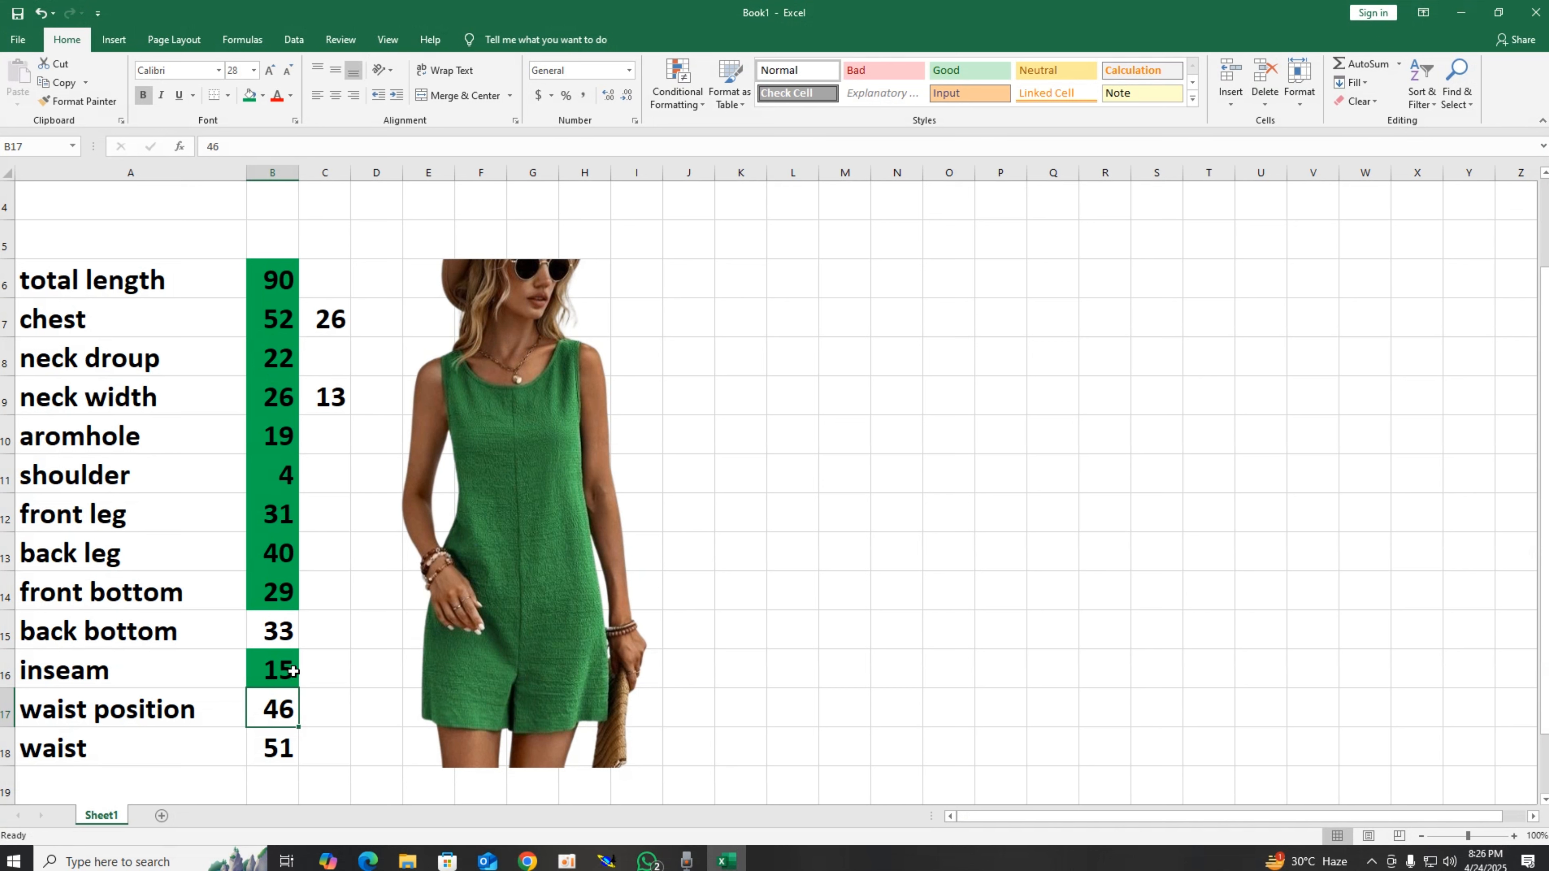
left_click(249, 95)
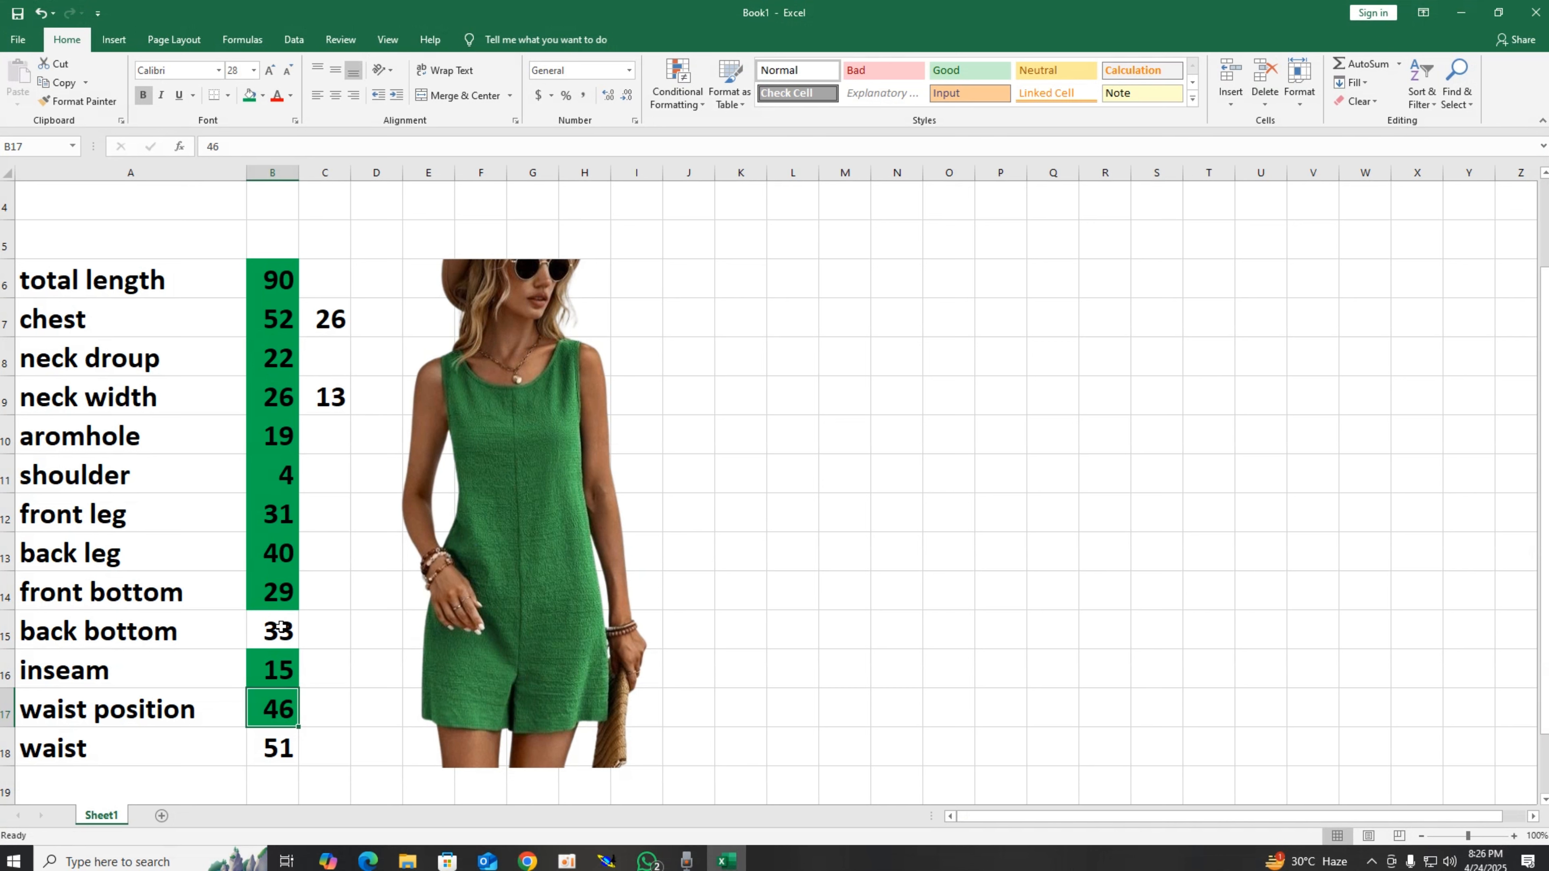
left_click(269, 745)
left_click(249, 95)
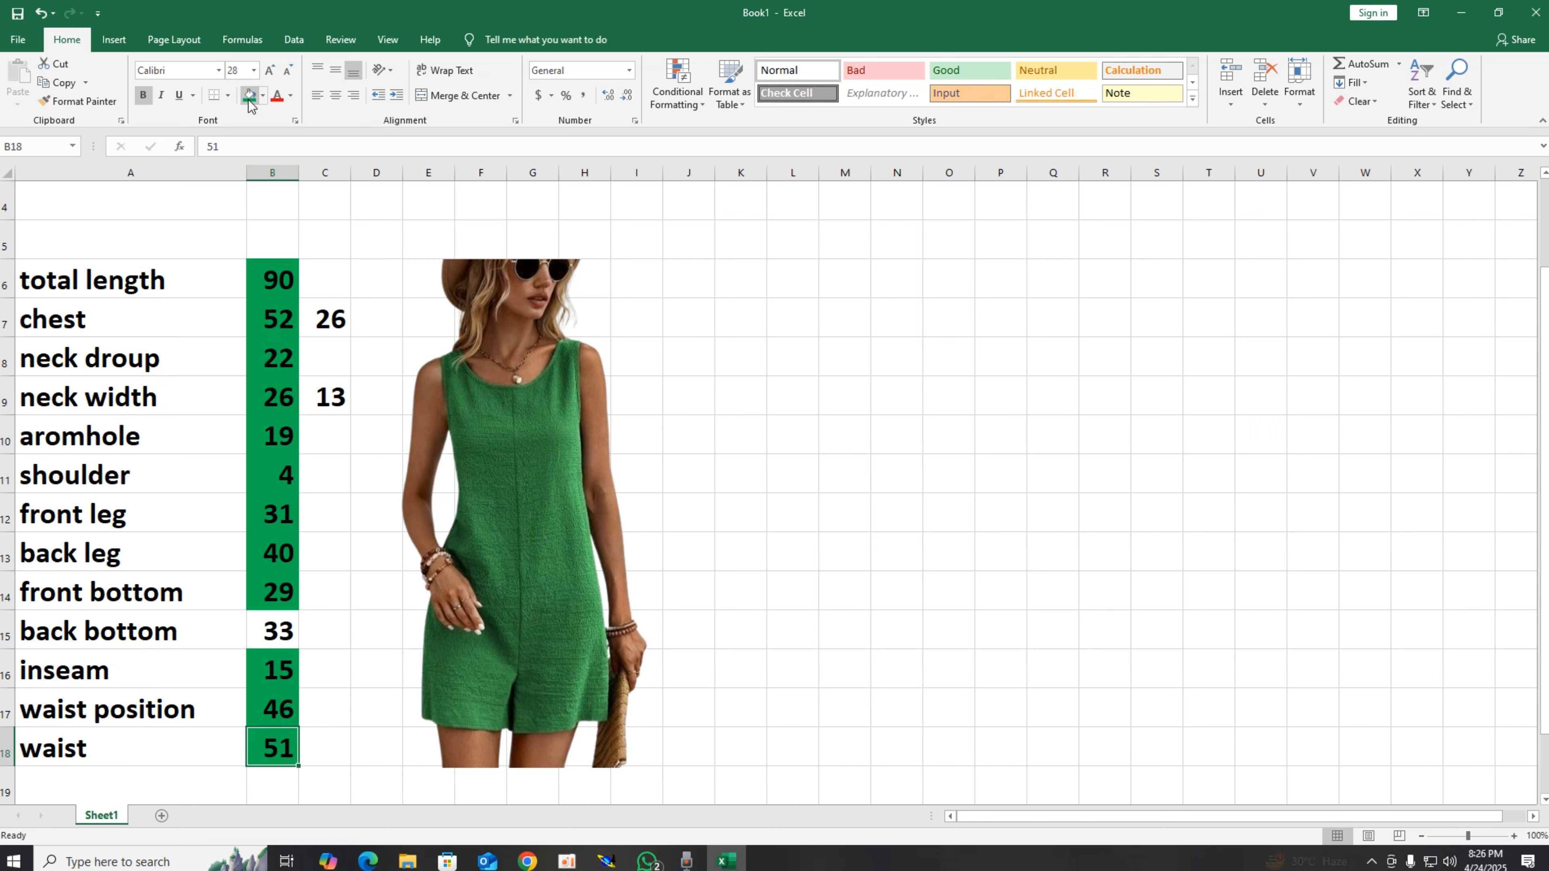
left_click(1475, 8)
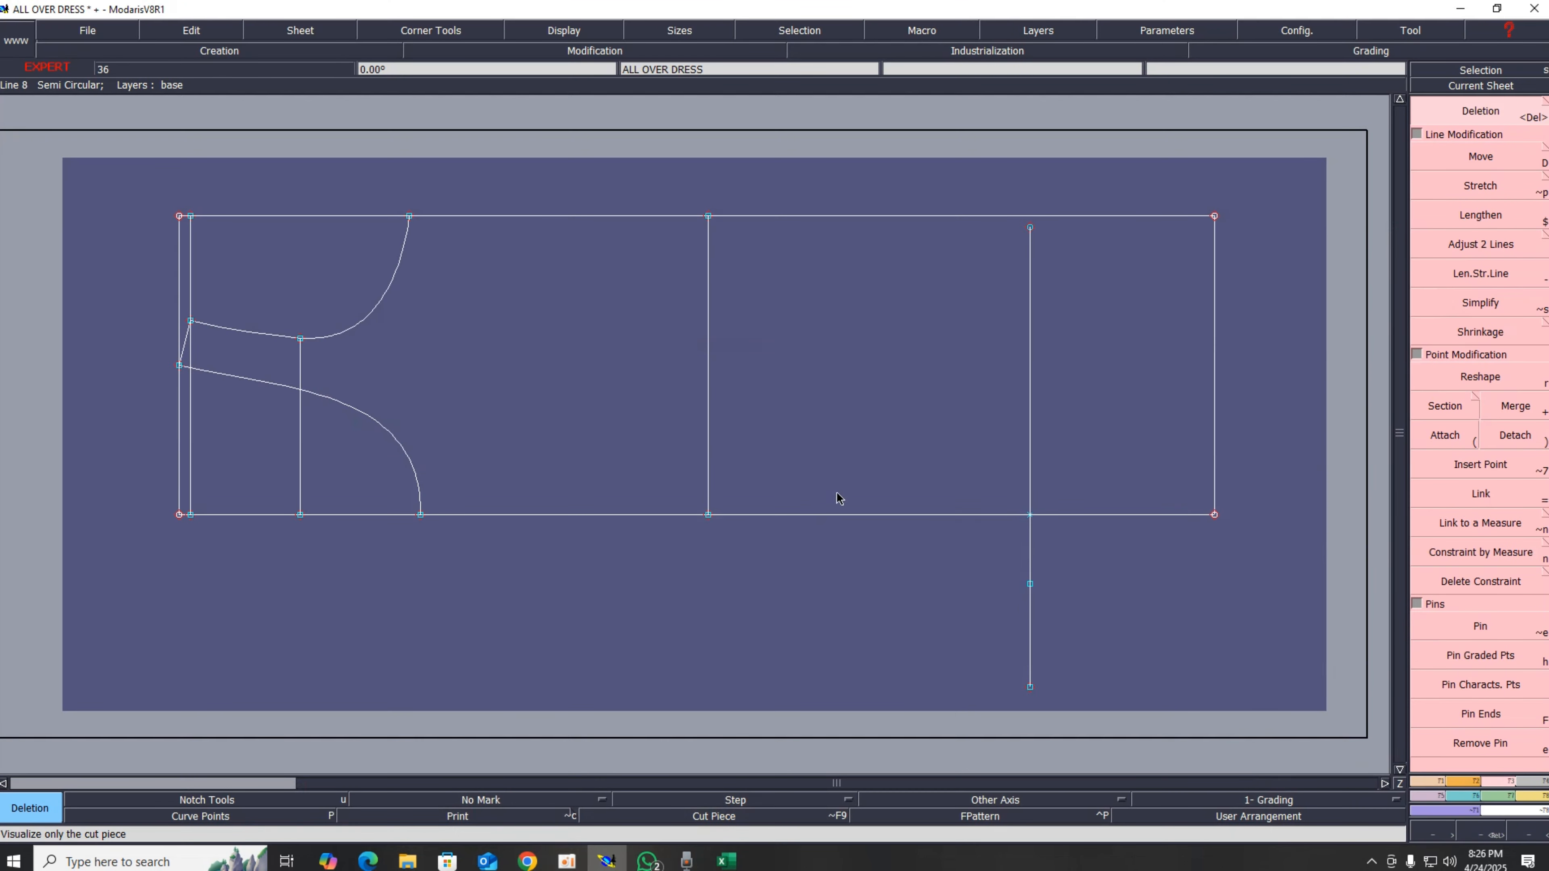
Step: Create a developed point on the new waist line at a distance of 31.00-25.50 cm
key("d")
left_click(708, 516)
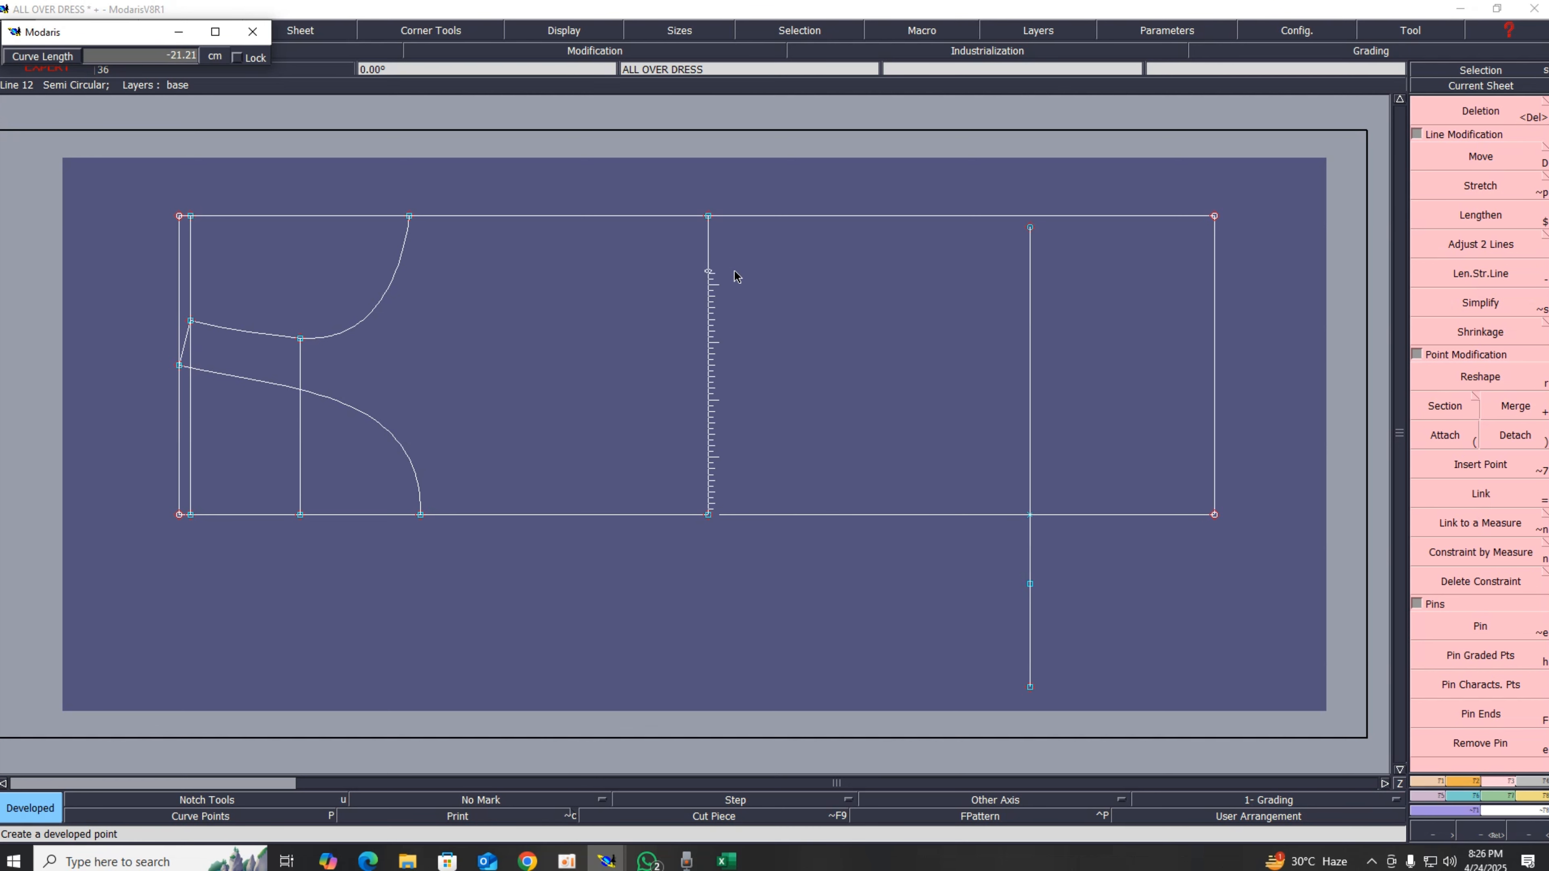
type("31.00")
type("-")
type("25.50")
key("Return")
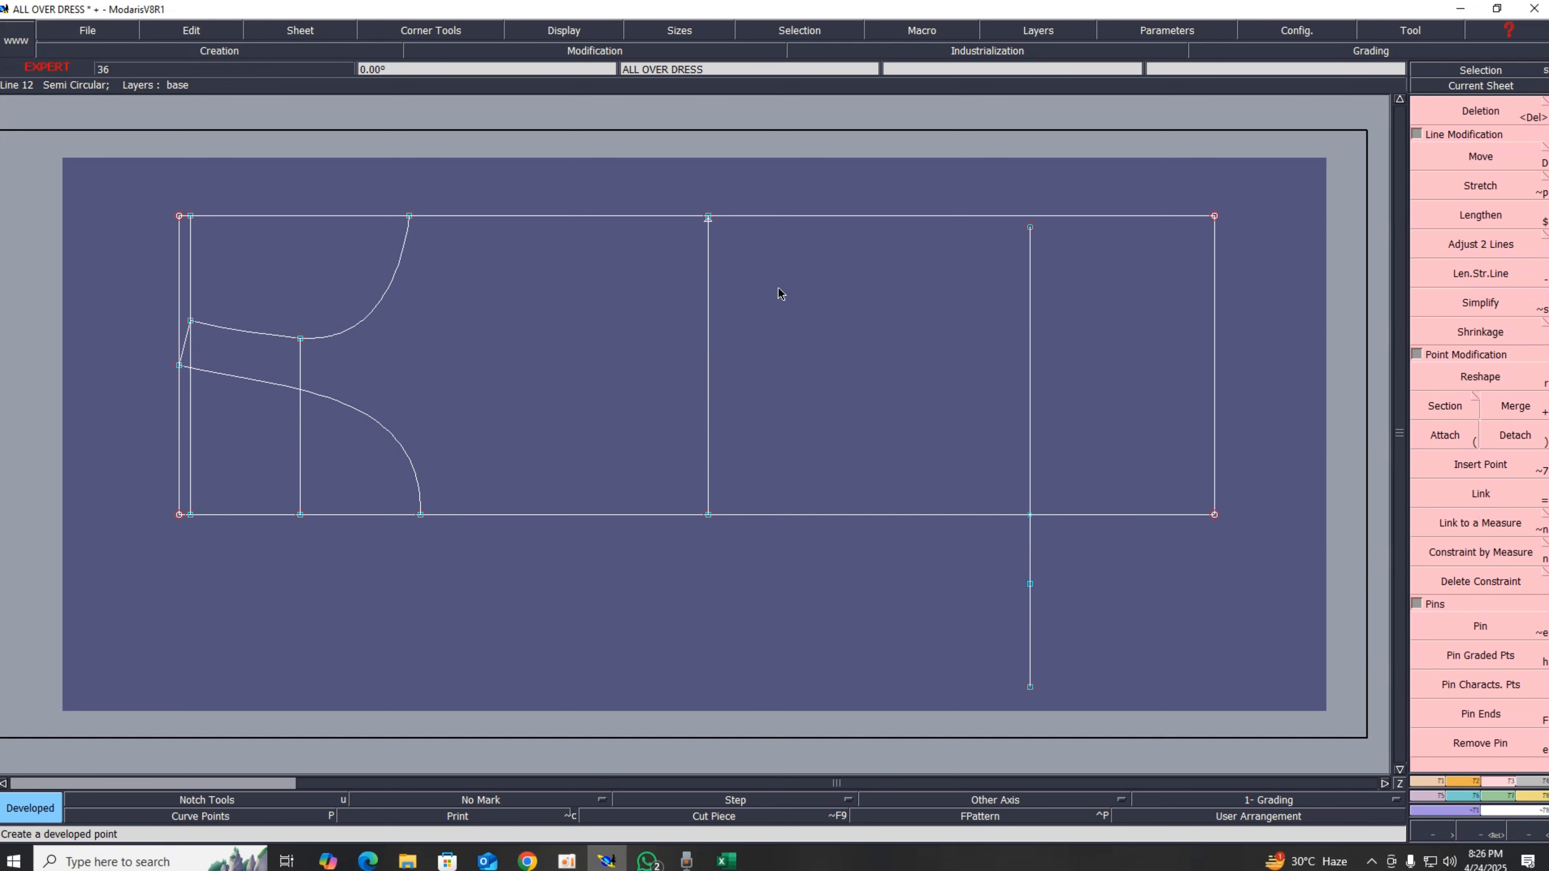
Step: Insert the developed point into the waist line with Insert Point, then restore the full view
key("z")
left_click_drag(269, 107, 1089, 397)
key("alt+7")
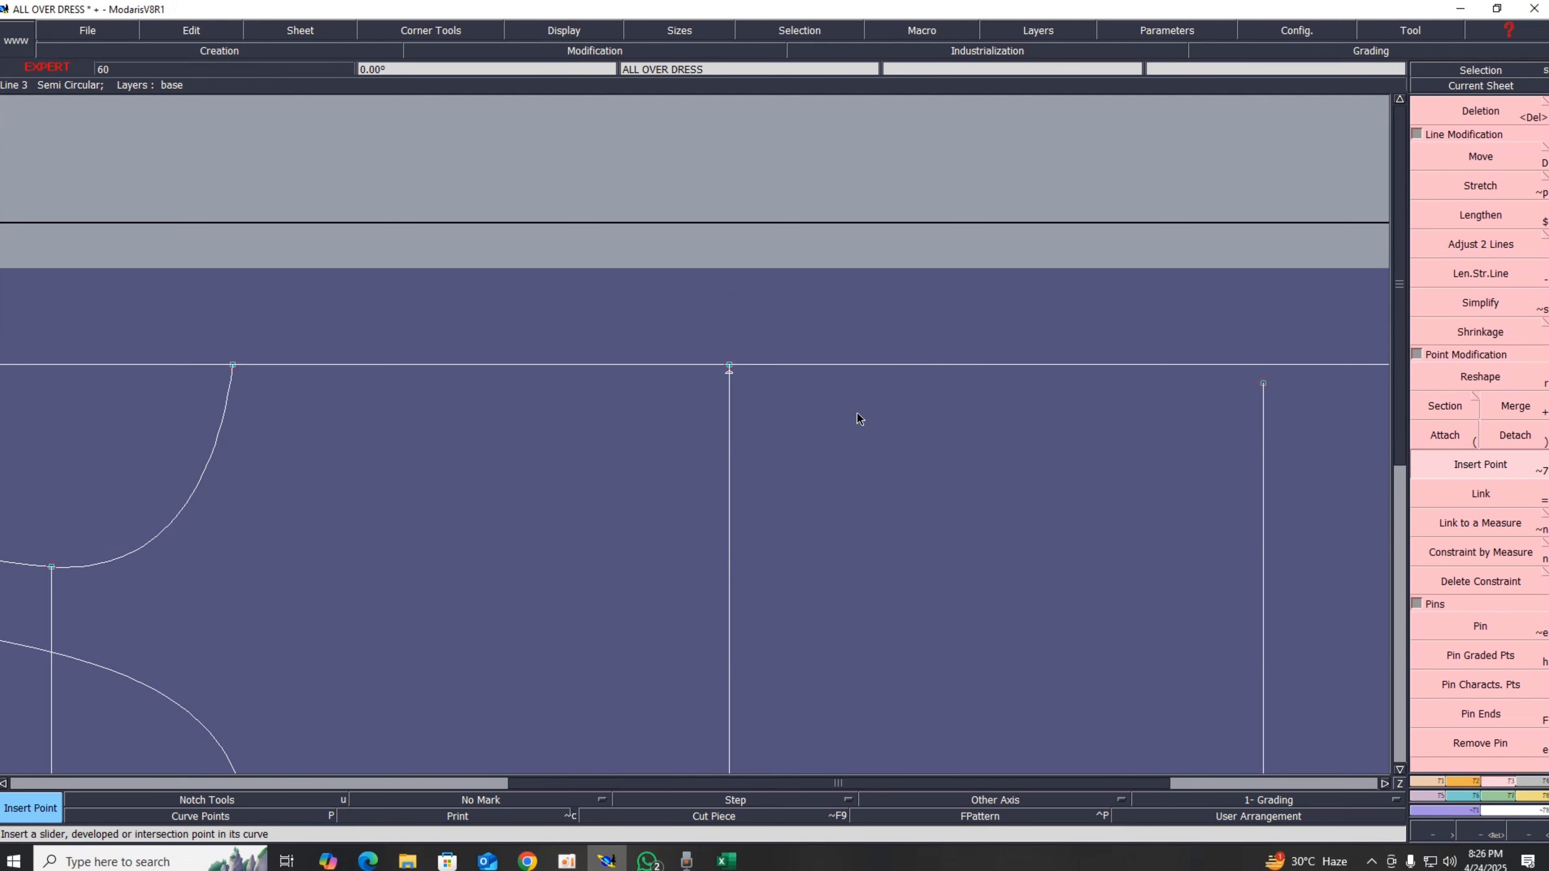
left_click(728, 371)
key("Delete")
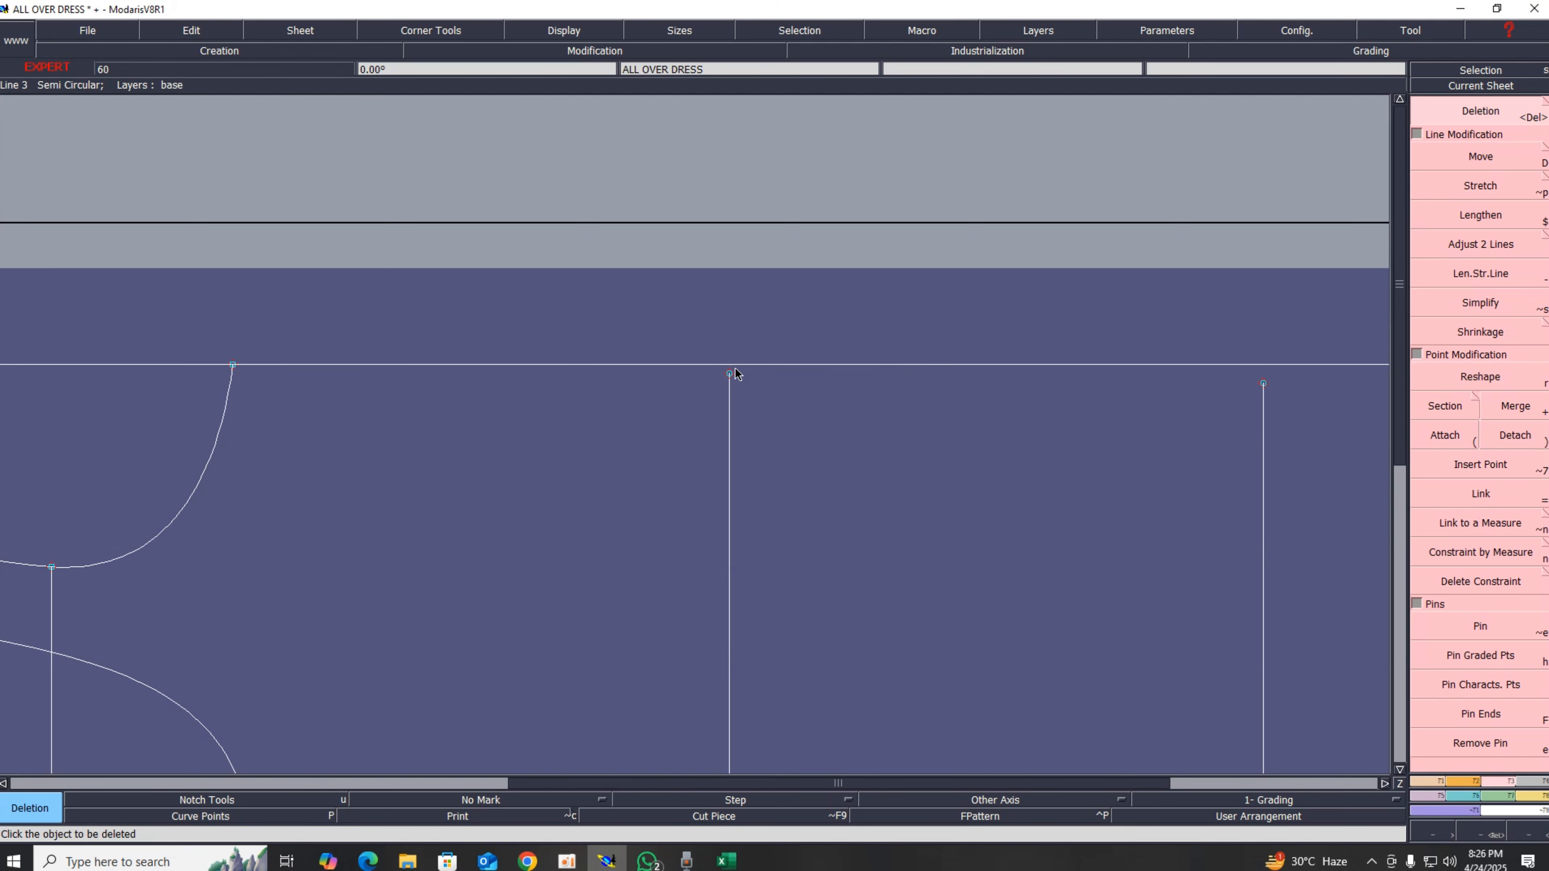
key("Home")
key("Return")
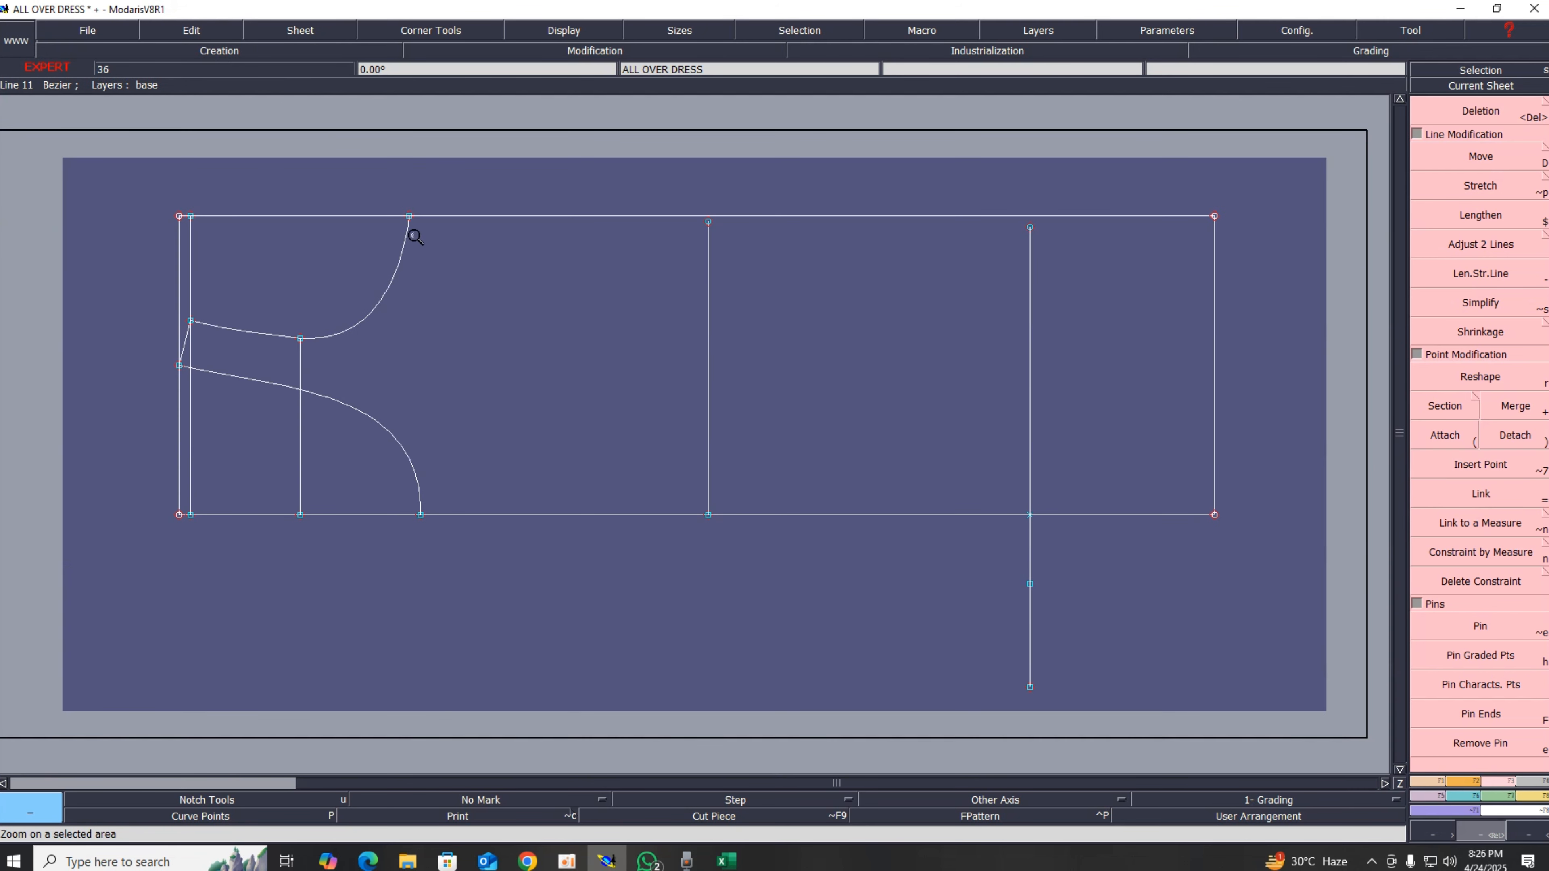
Step: Draw a Bezier curve from the top neck point through the waist line's top point to the vertical line's top
key("s")
key("b")
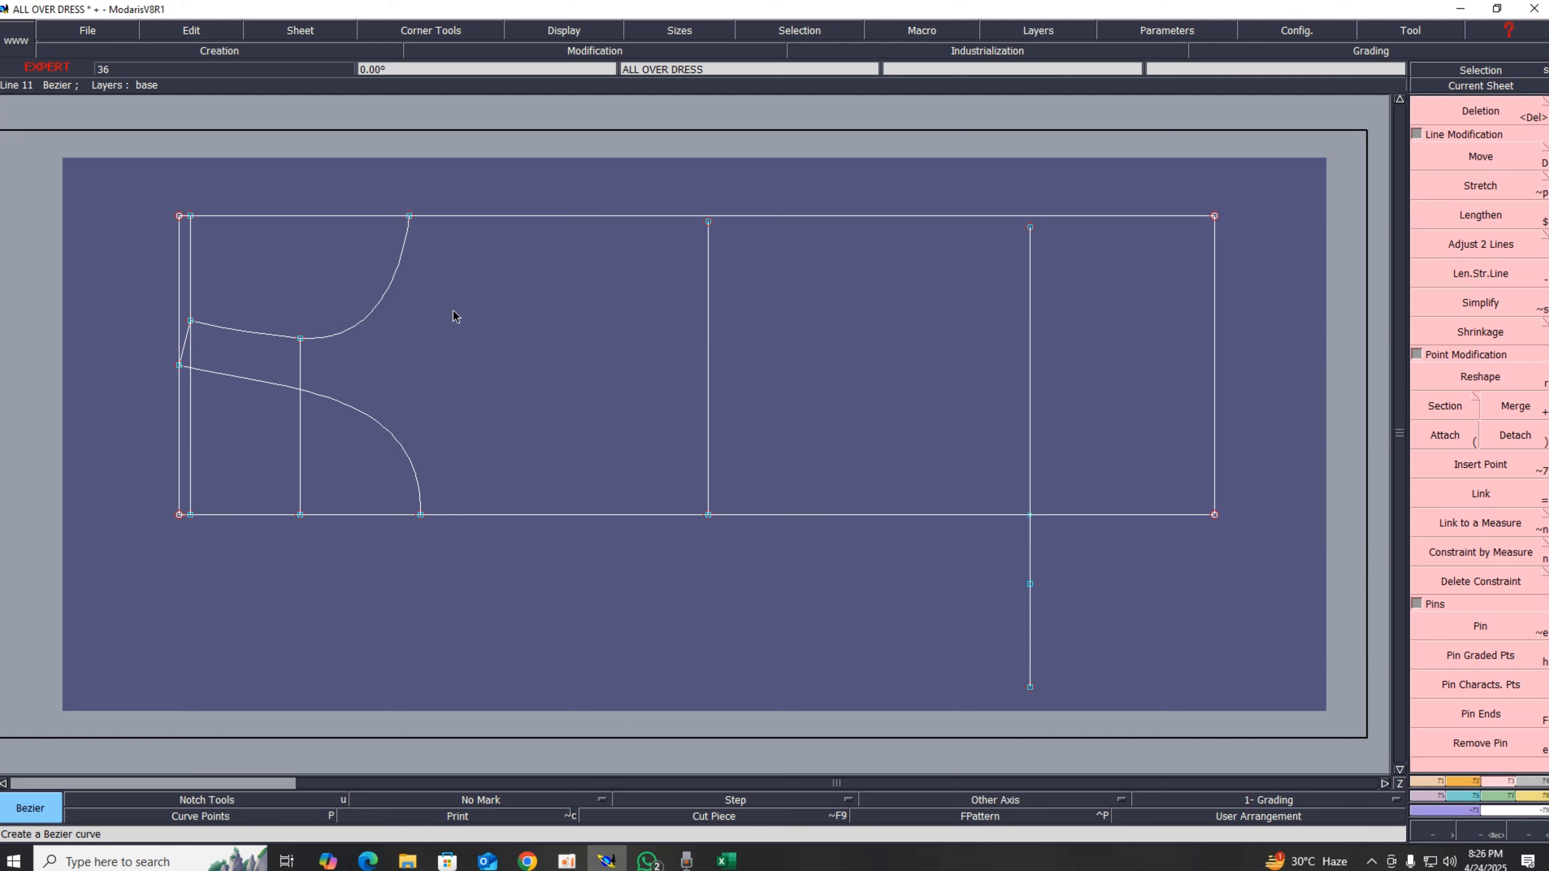
left_click(409, 217)
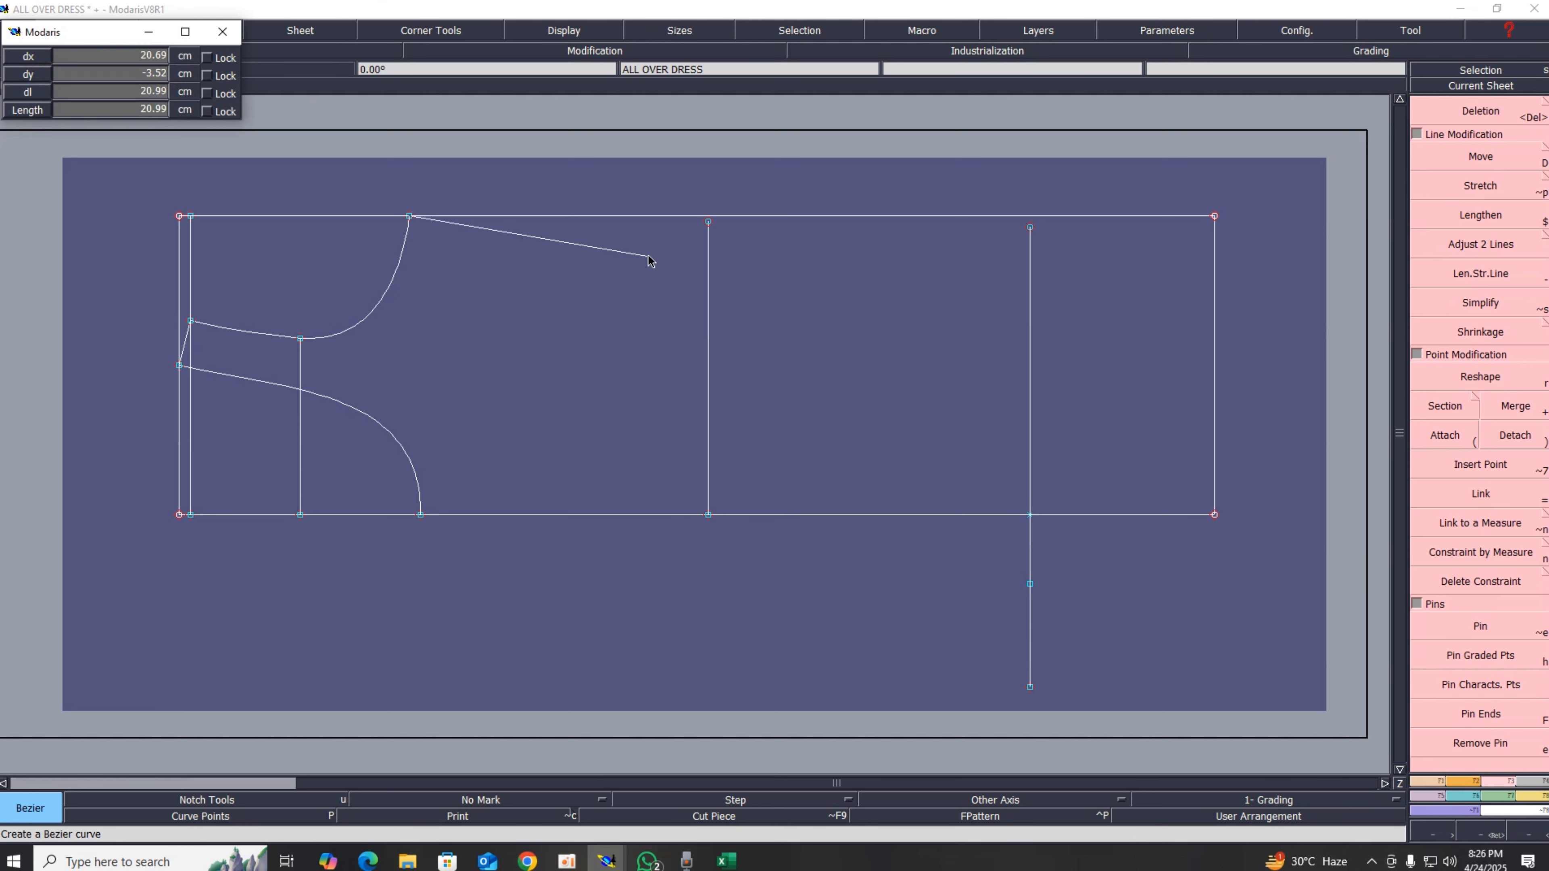
left_click(707, 222)
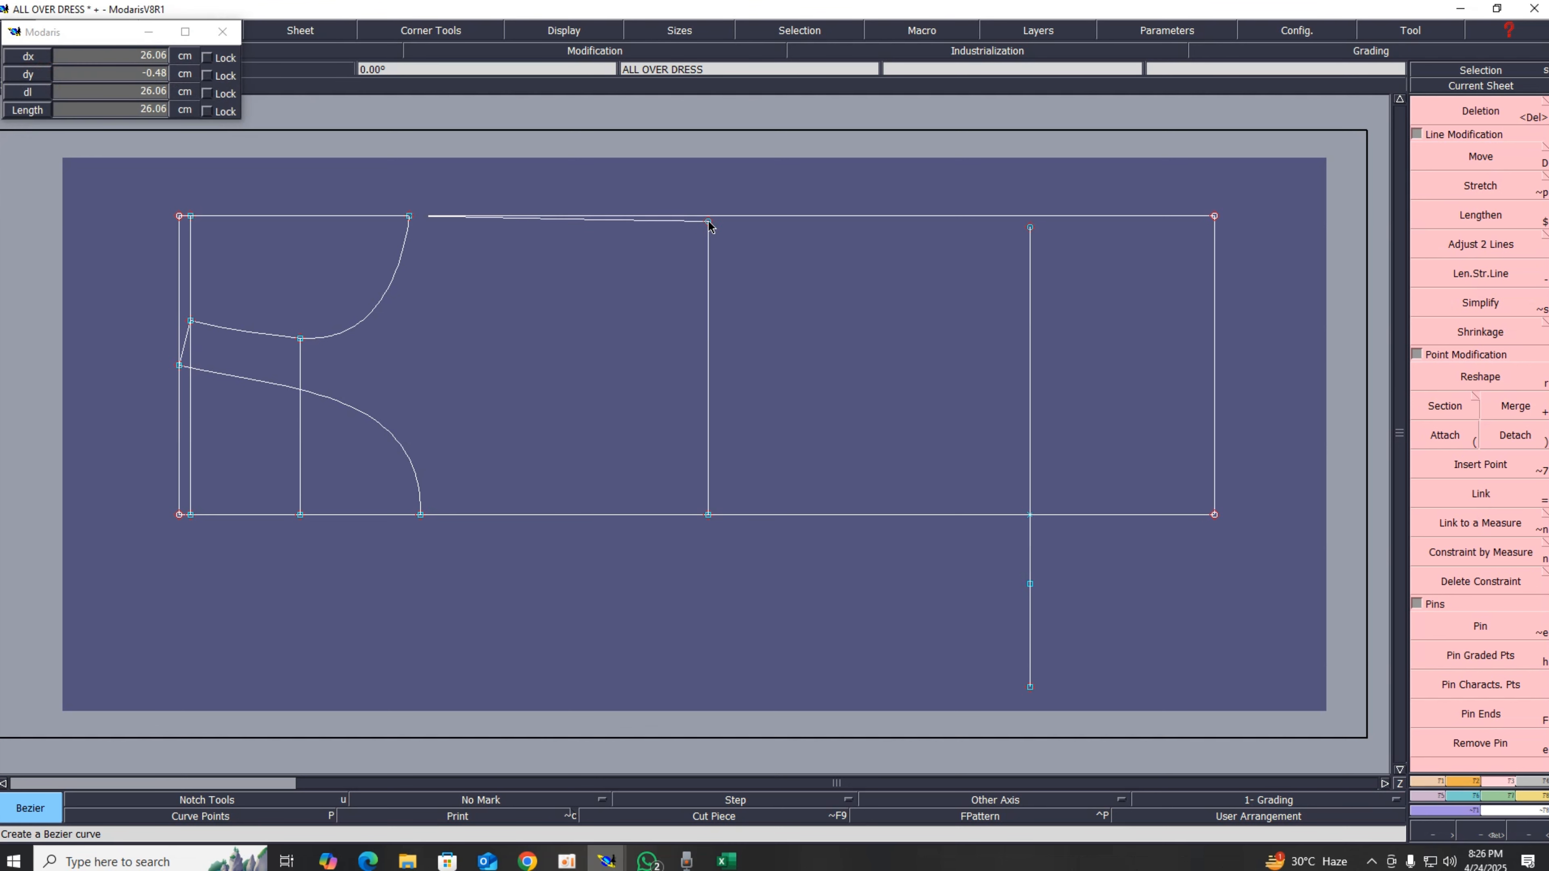
left_click(1029, 228)
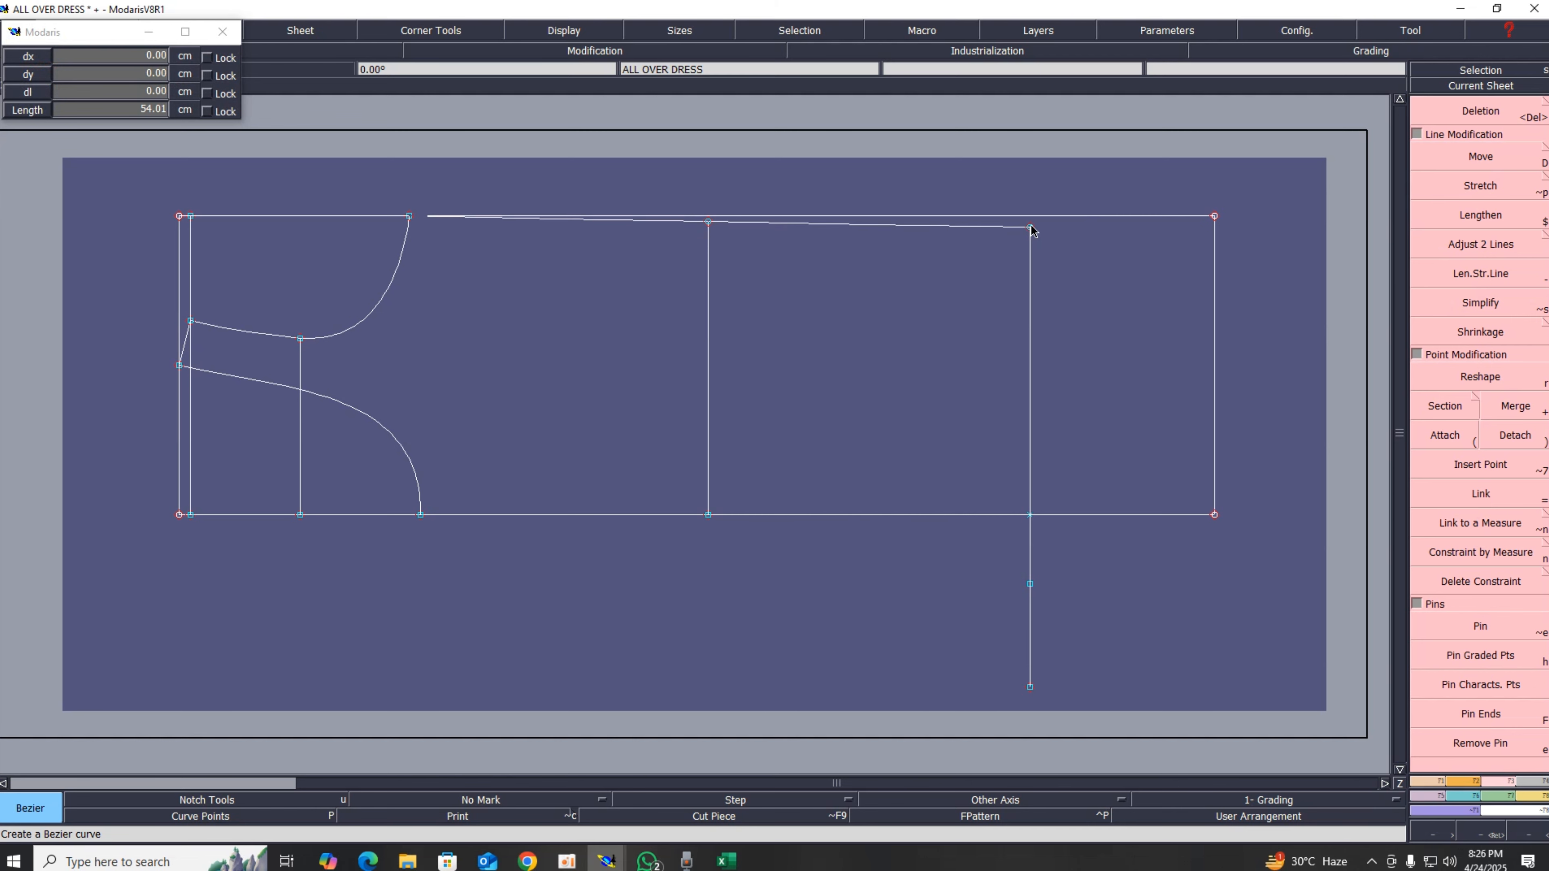
Step: Delete the old top line's right segment and lengthen the new curve beyond the right edge line
key("Delete")
left_click(1056, 225)
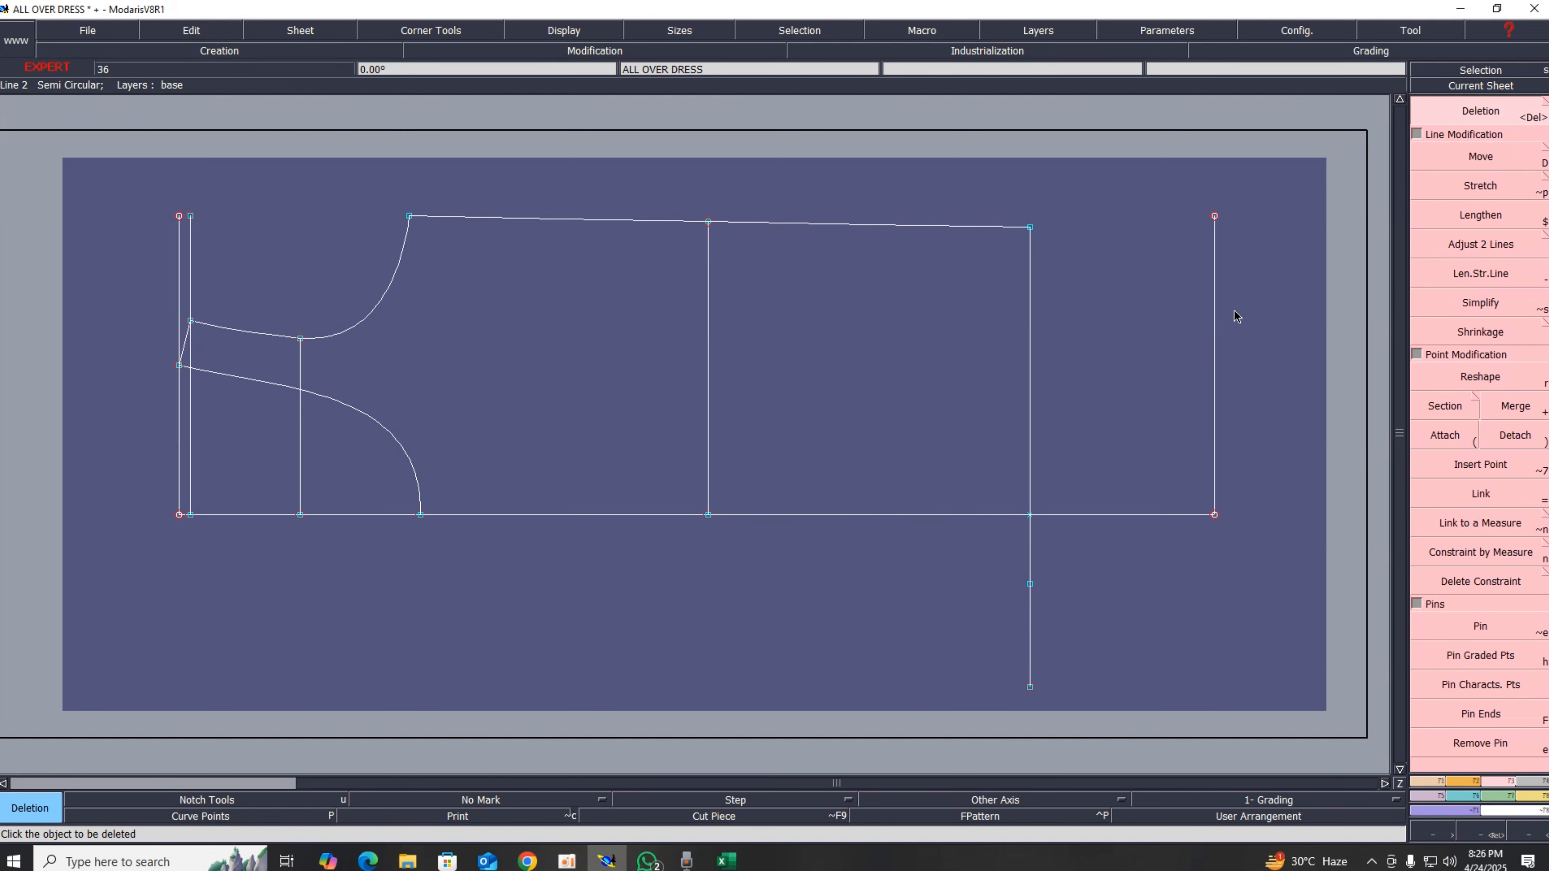
left_click(1443, 276)
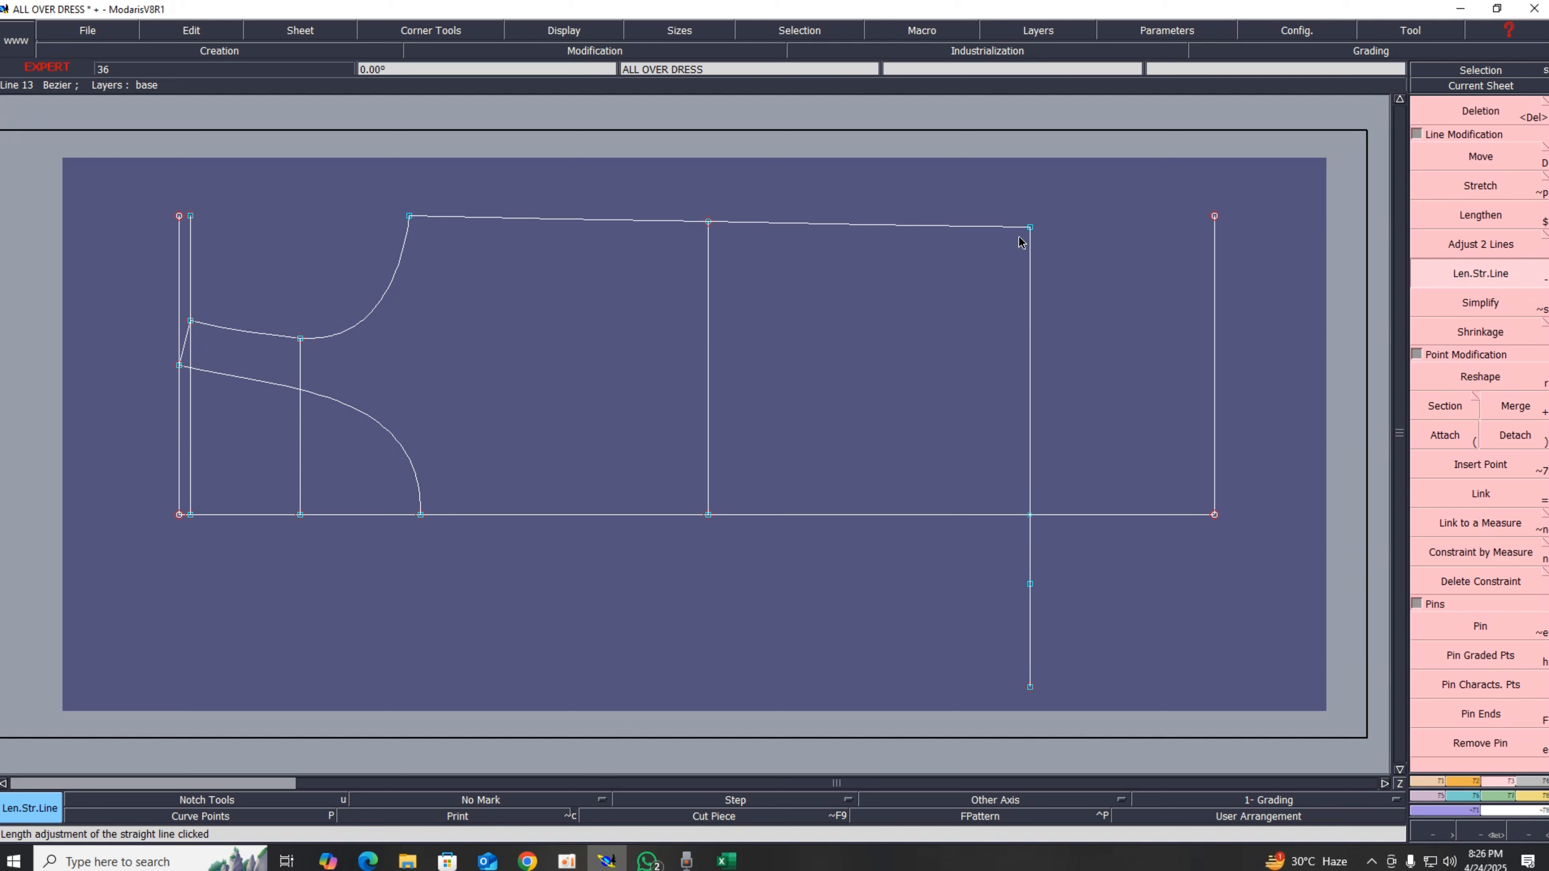
left_click(1017, 229)
left_click(1262, 276)
Step: Create an intersection point where the curve crosses the right edge line
key("F1")
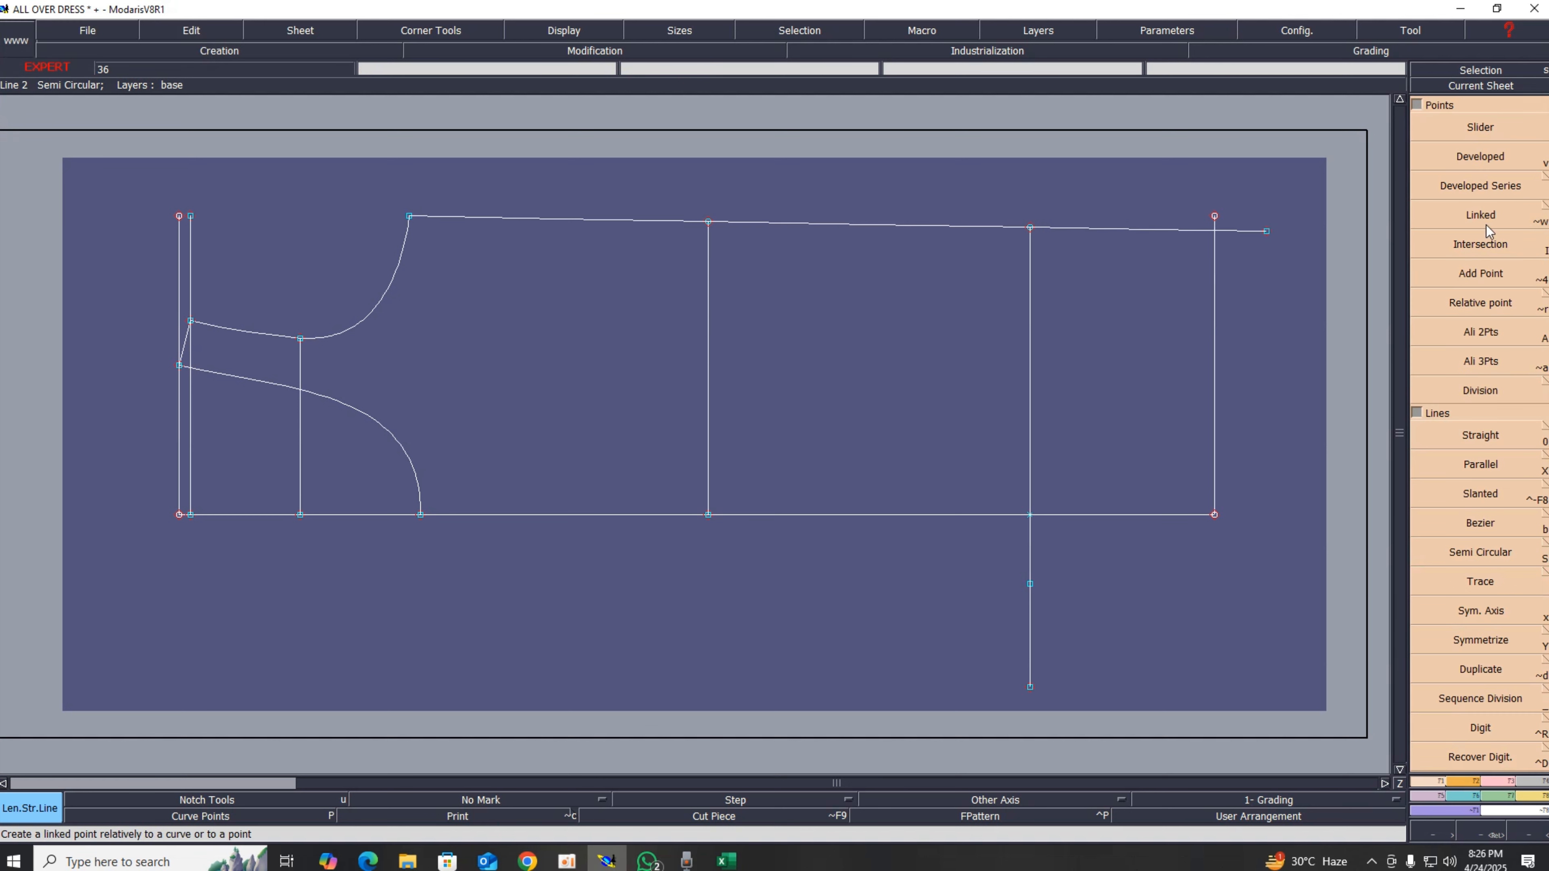
left_click(1493, 250)
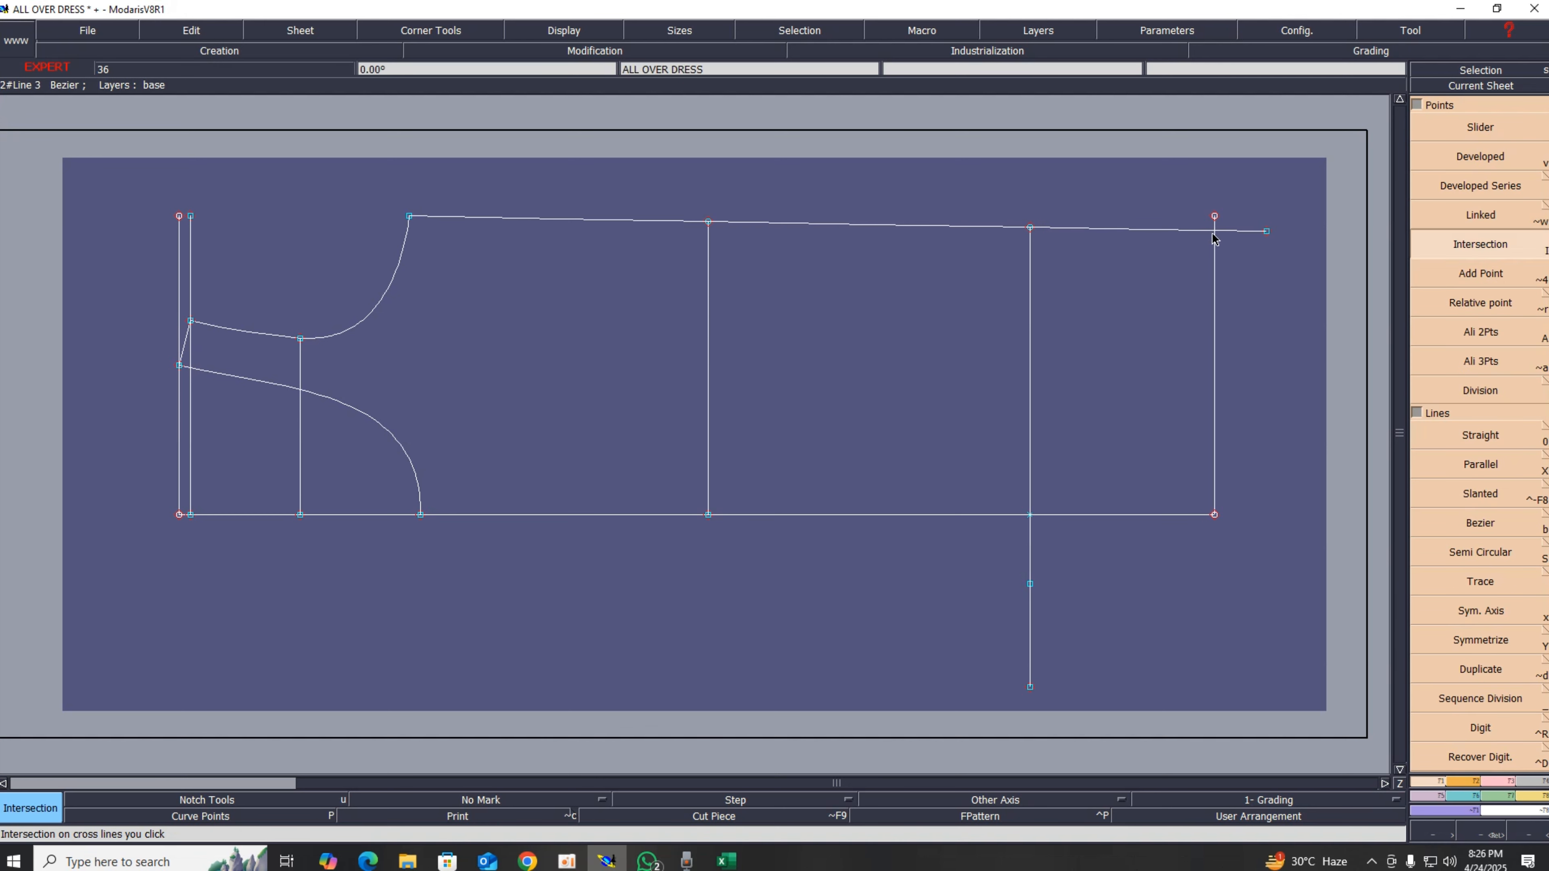
key("Delete")
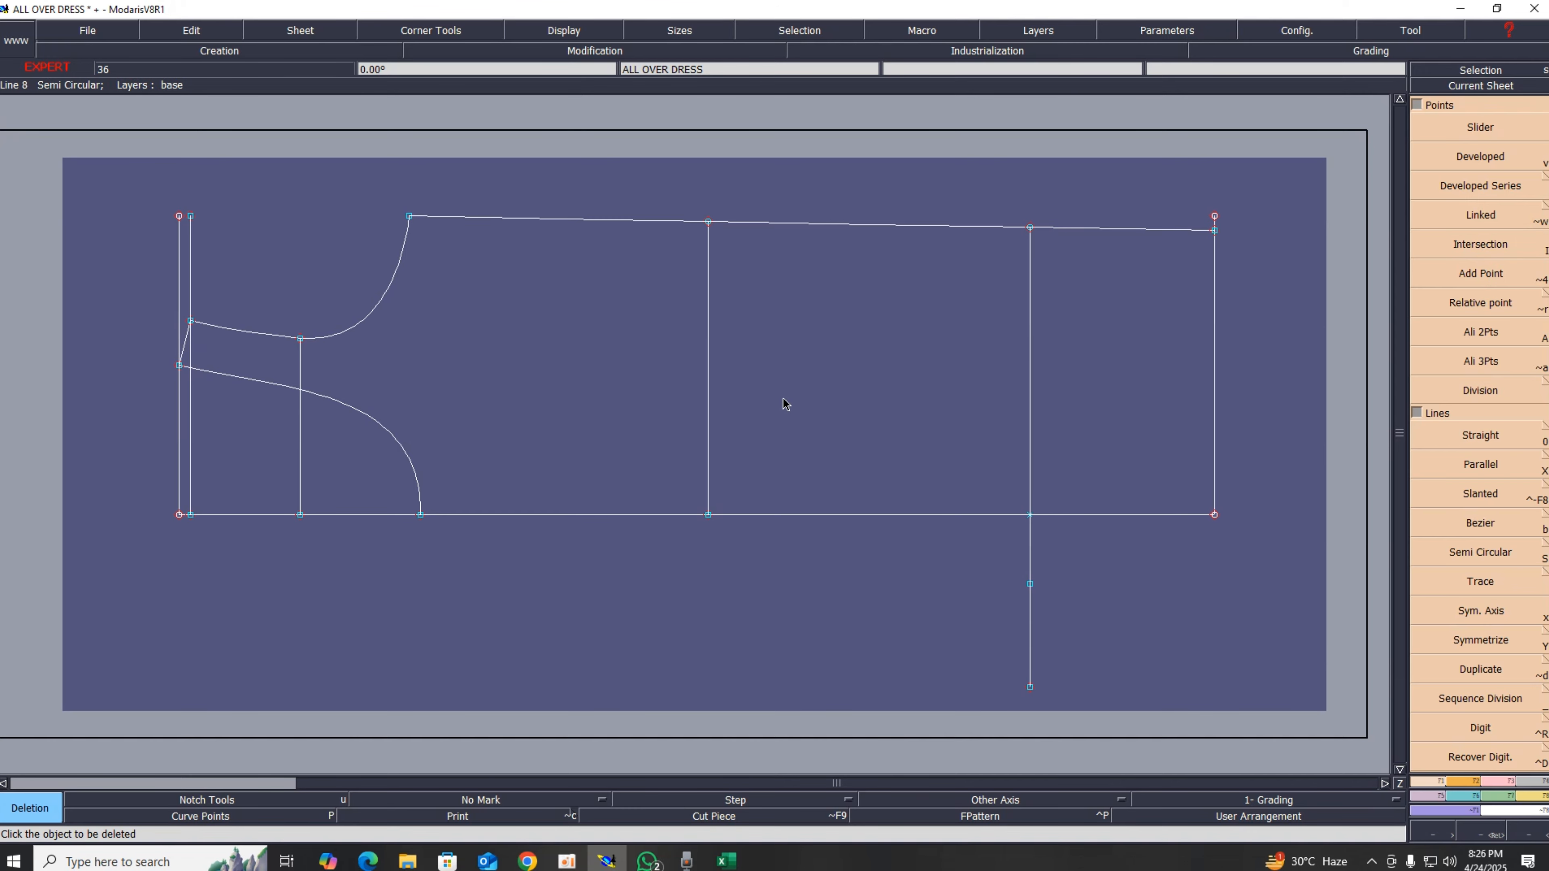
Step: Check the chart, then create a developed point 29 cm down the right edge line from the curve's end
left_click(732, 863)
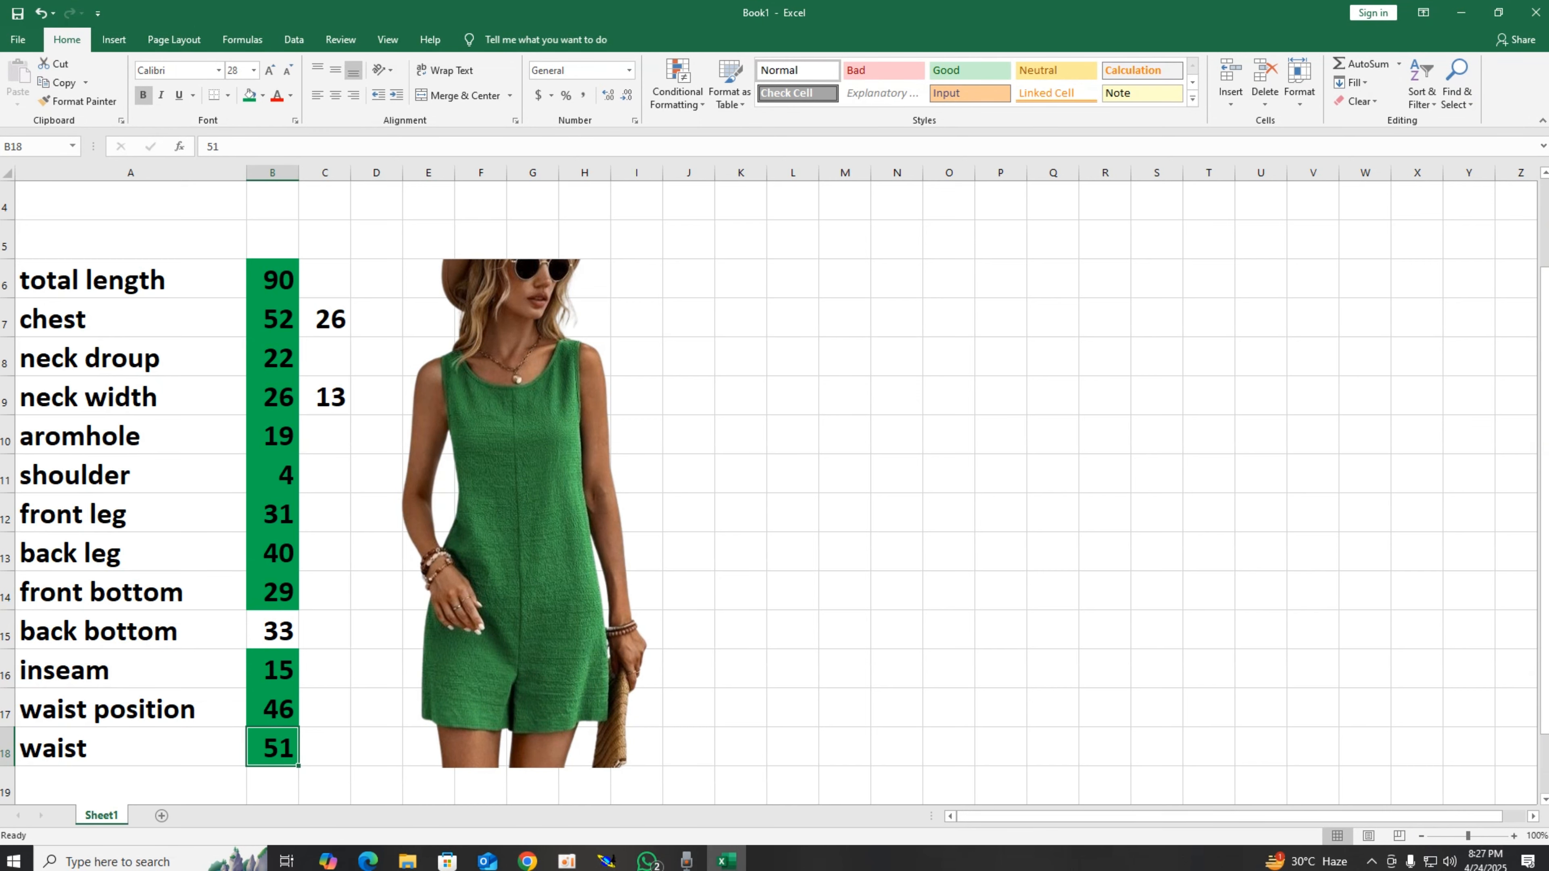
left_click(1460, 12)
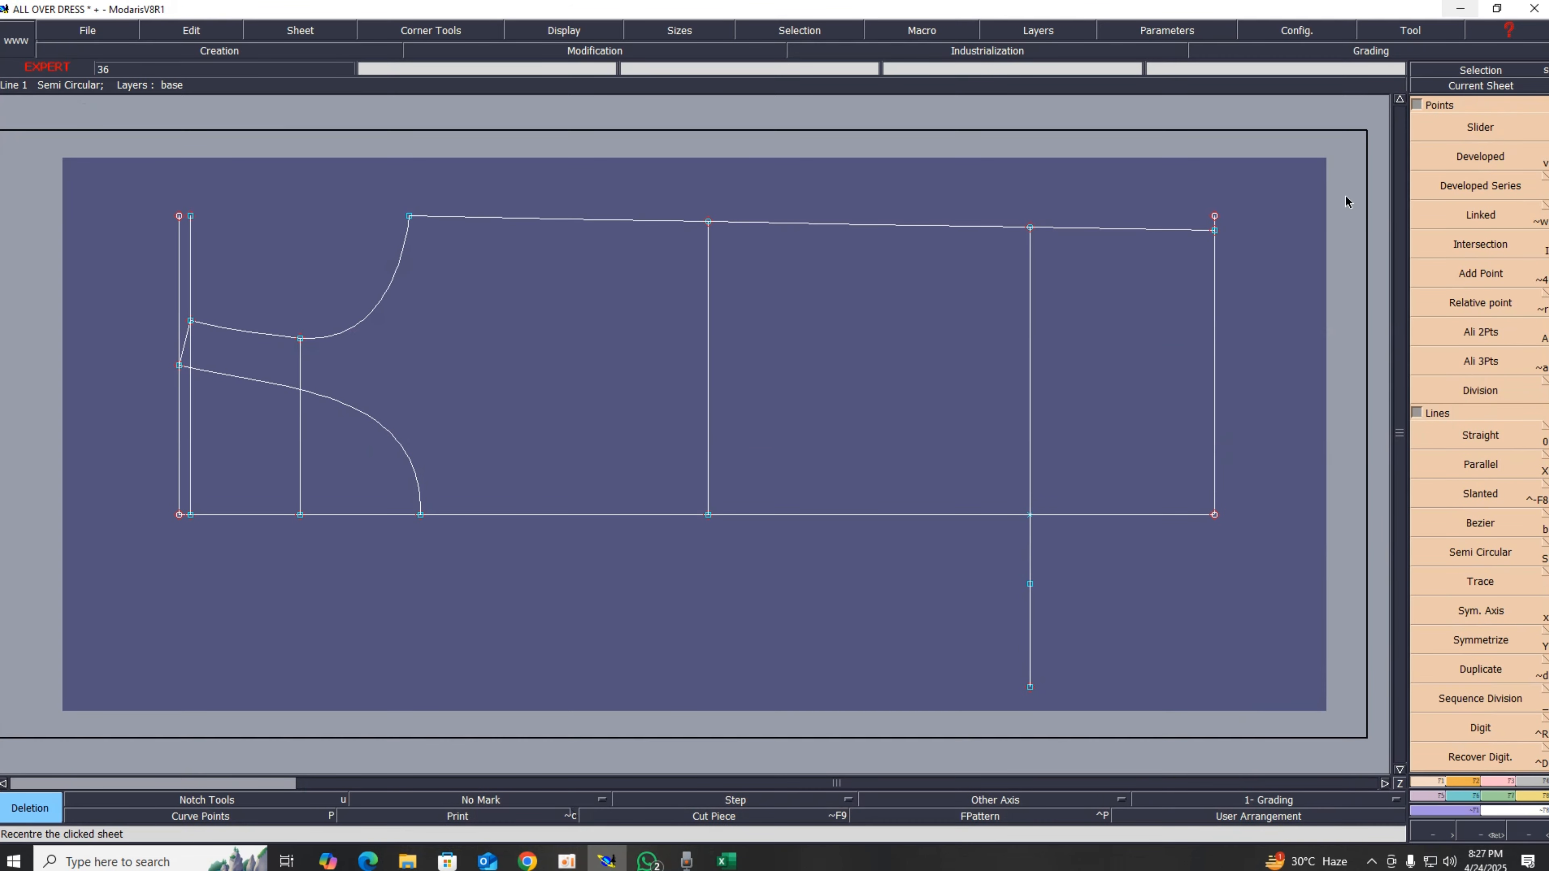
key("v")
left_click(1214, 232)
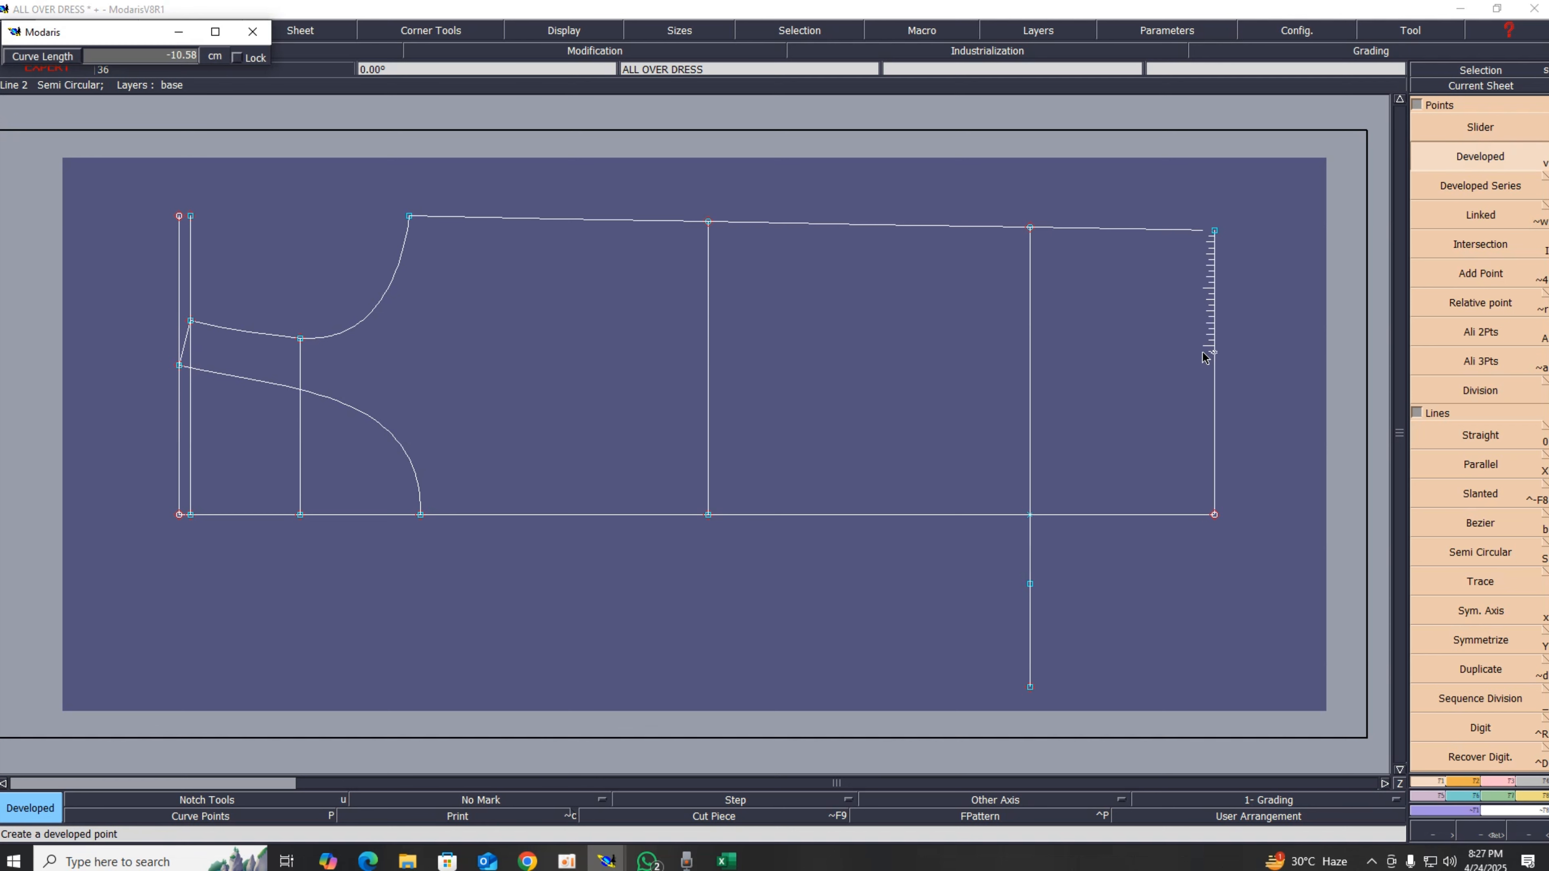
type("-29.00")
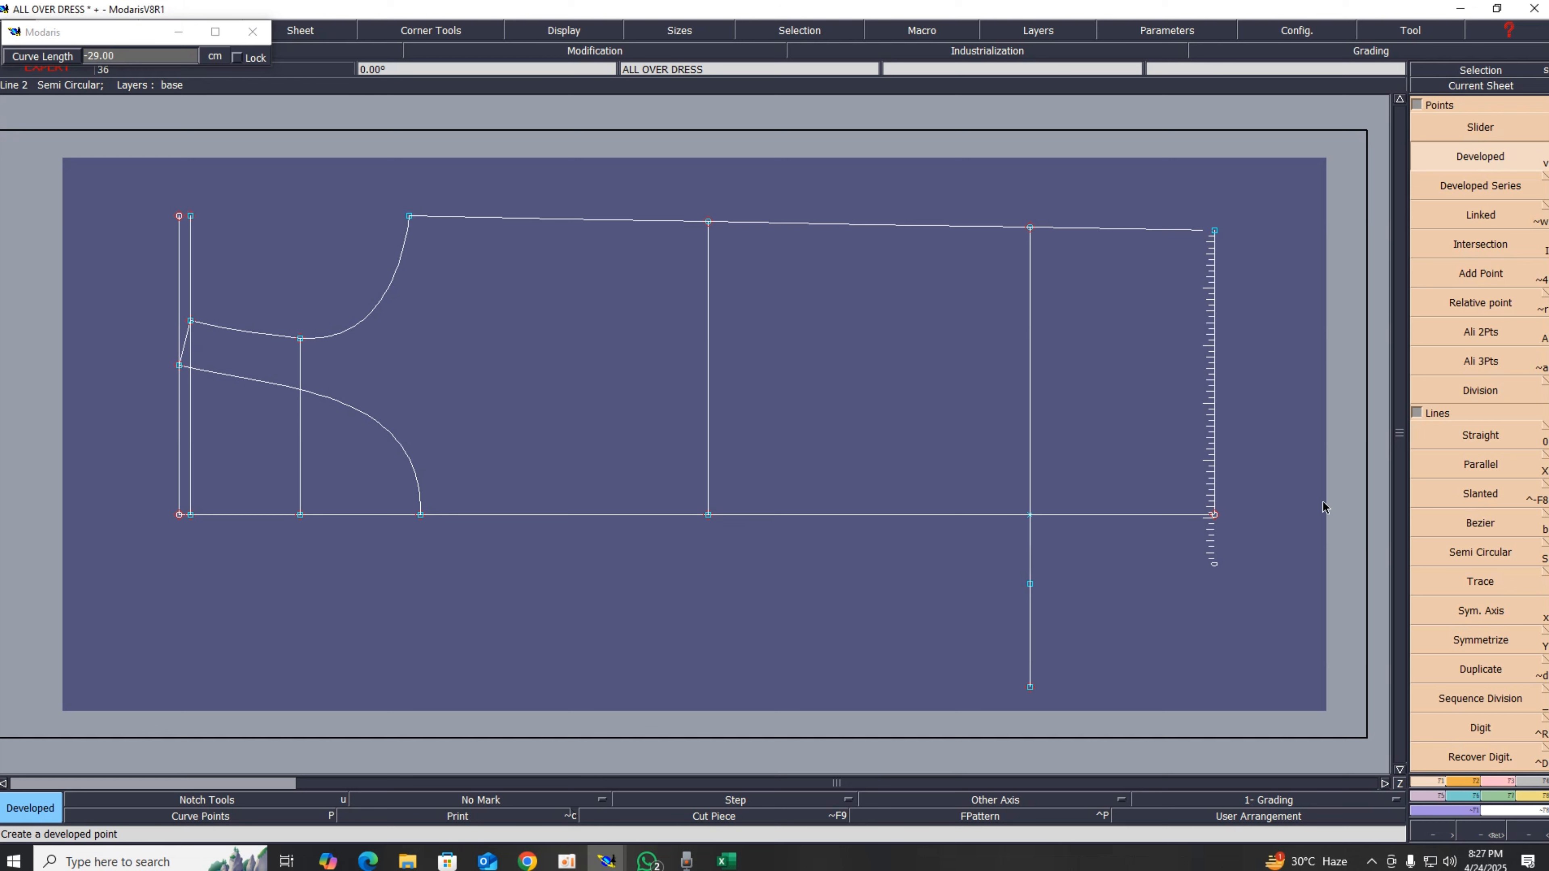
key("Return")
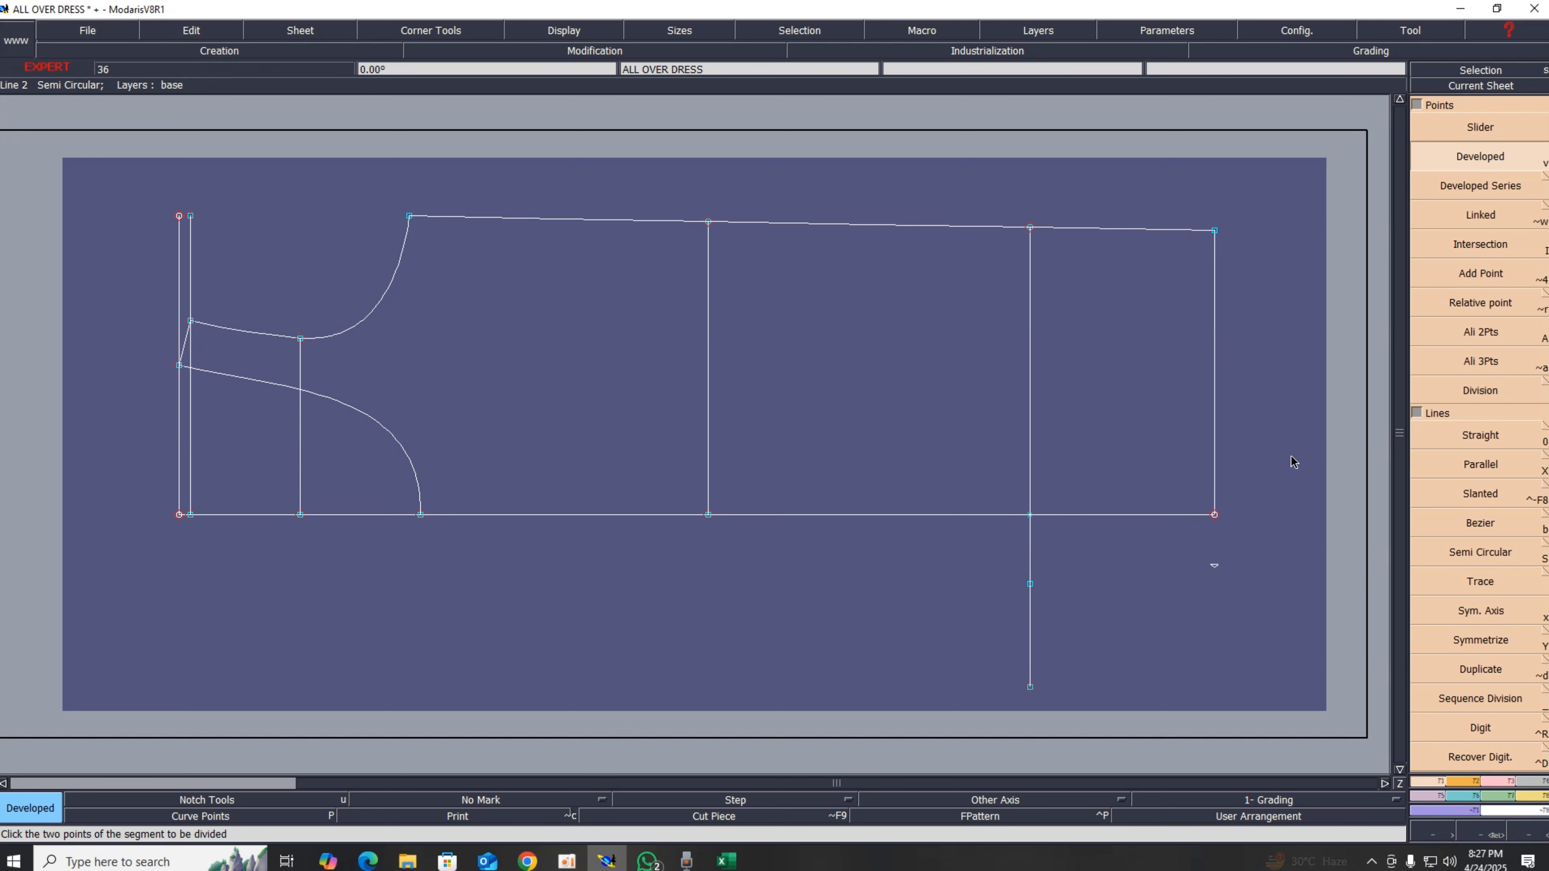
Step: Lengthen the right edge line downward past the developed point, then delete its extra end point
left_click(1509, 782)
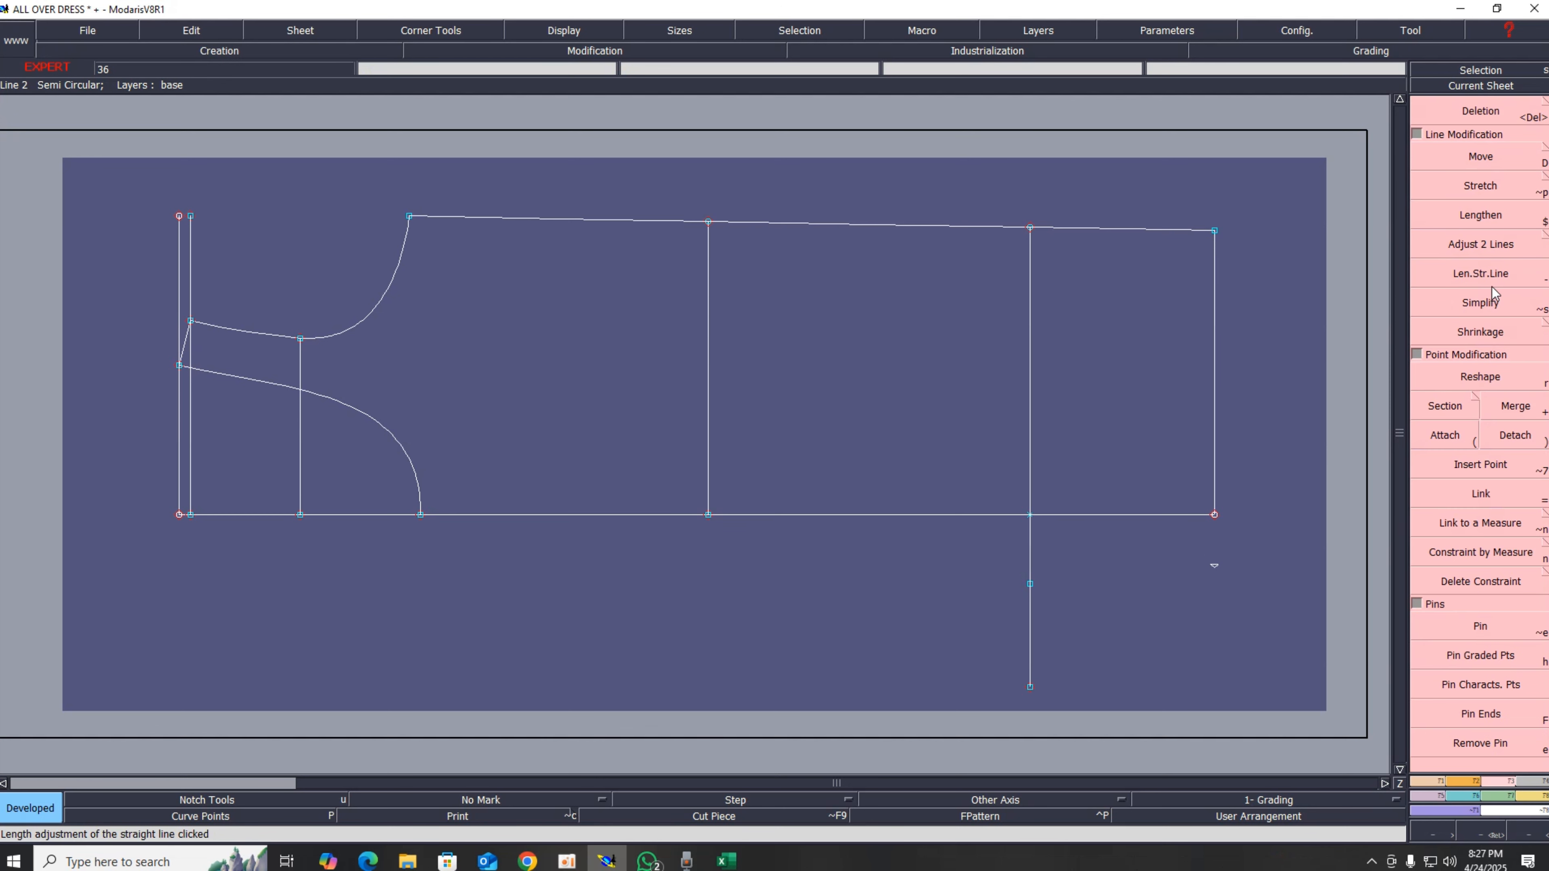
left_click(1481, 273)
left_click(1213, 447)
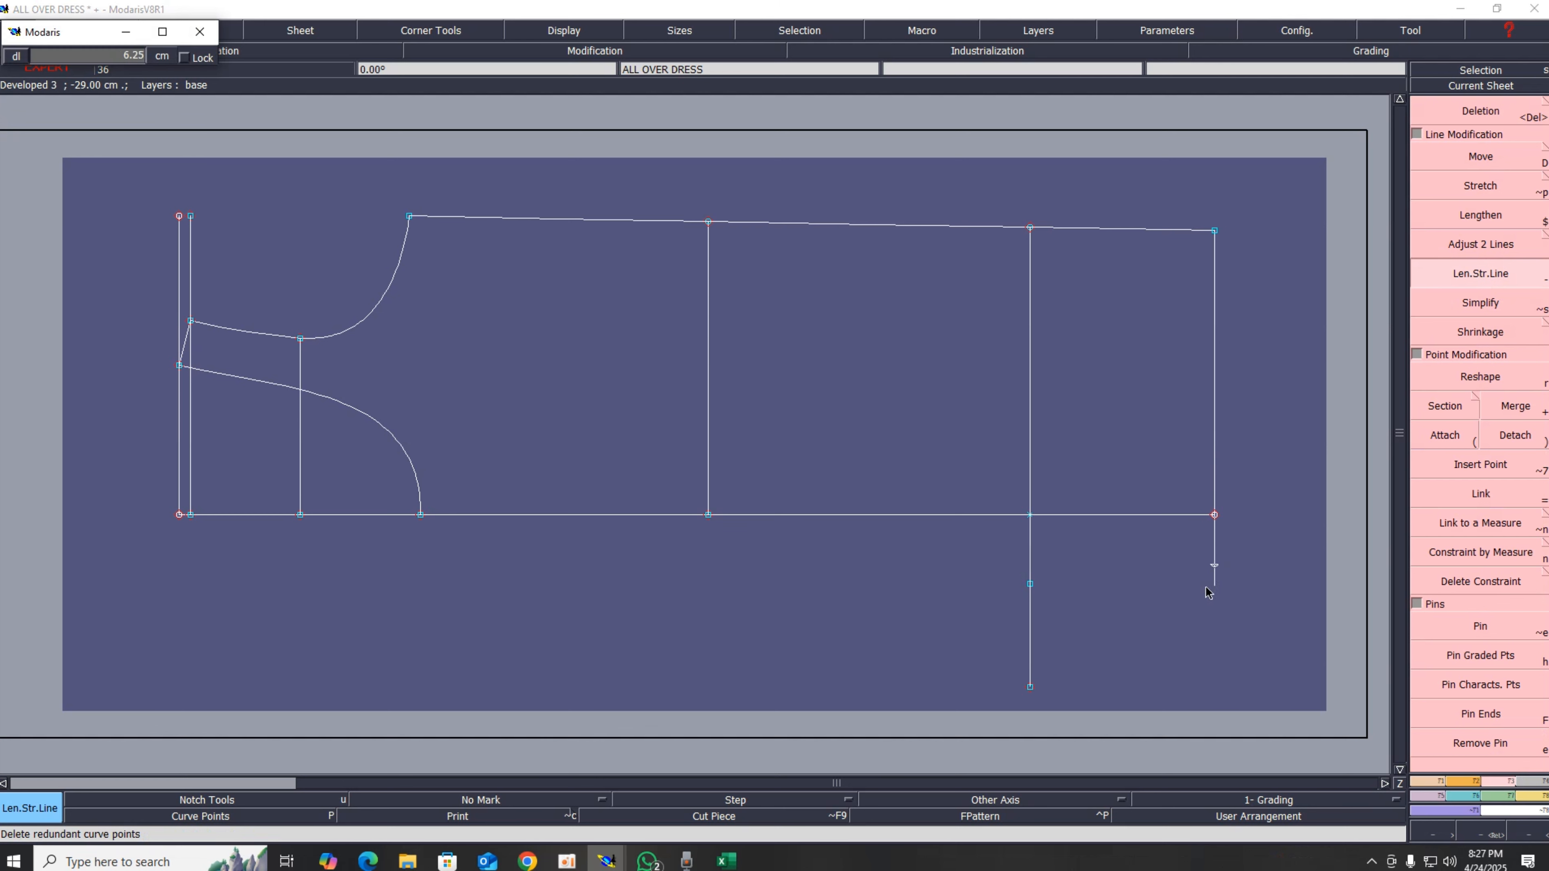
left_click(1214, 678)
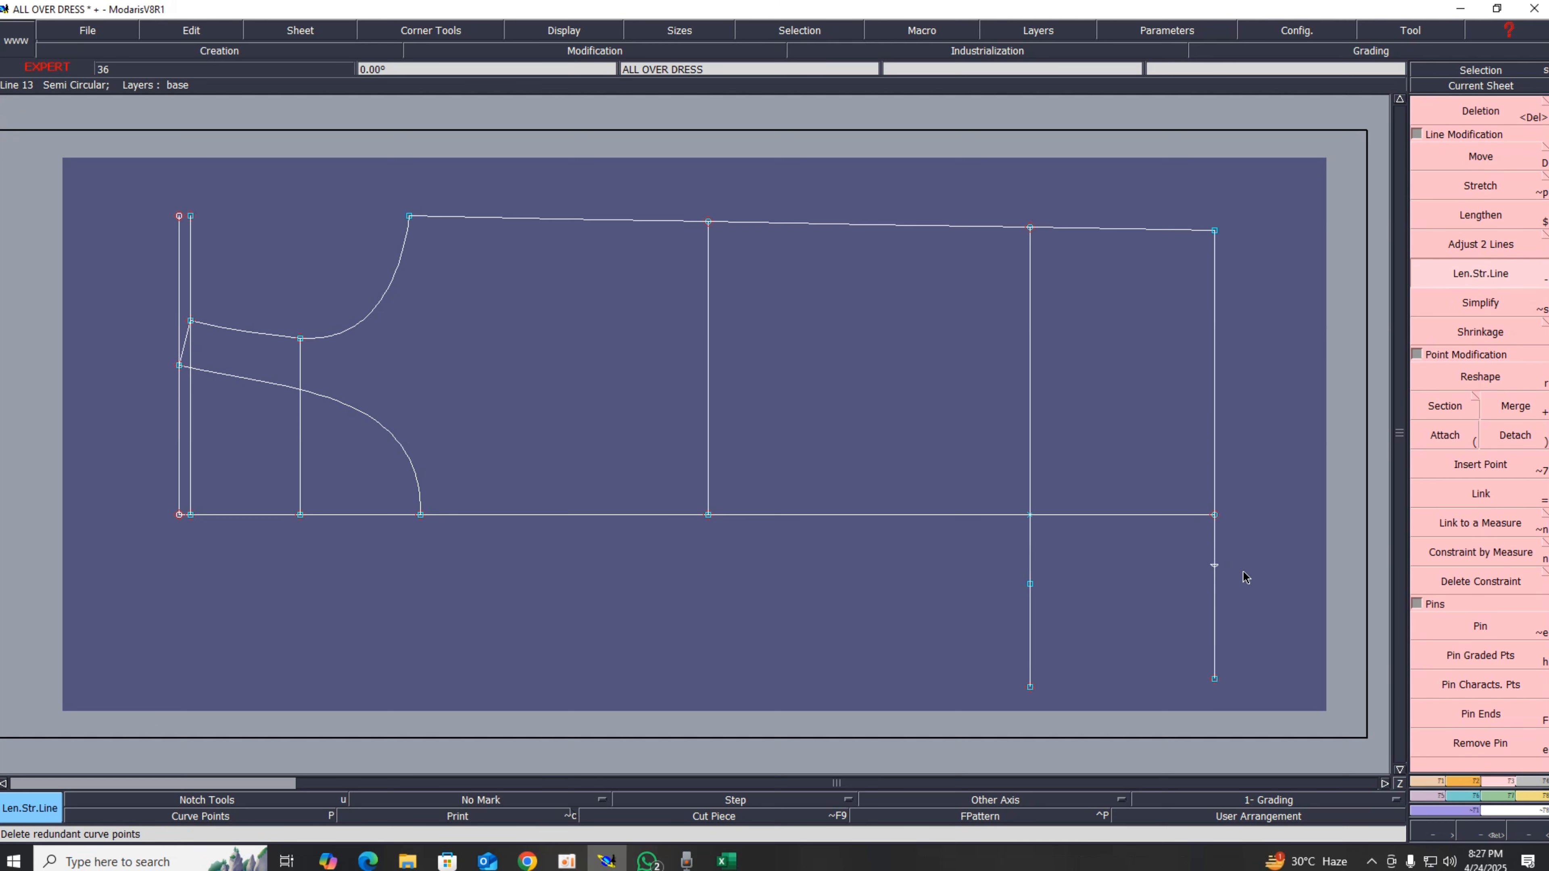
key("alt+7")
key("Delete")
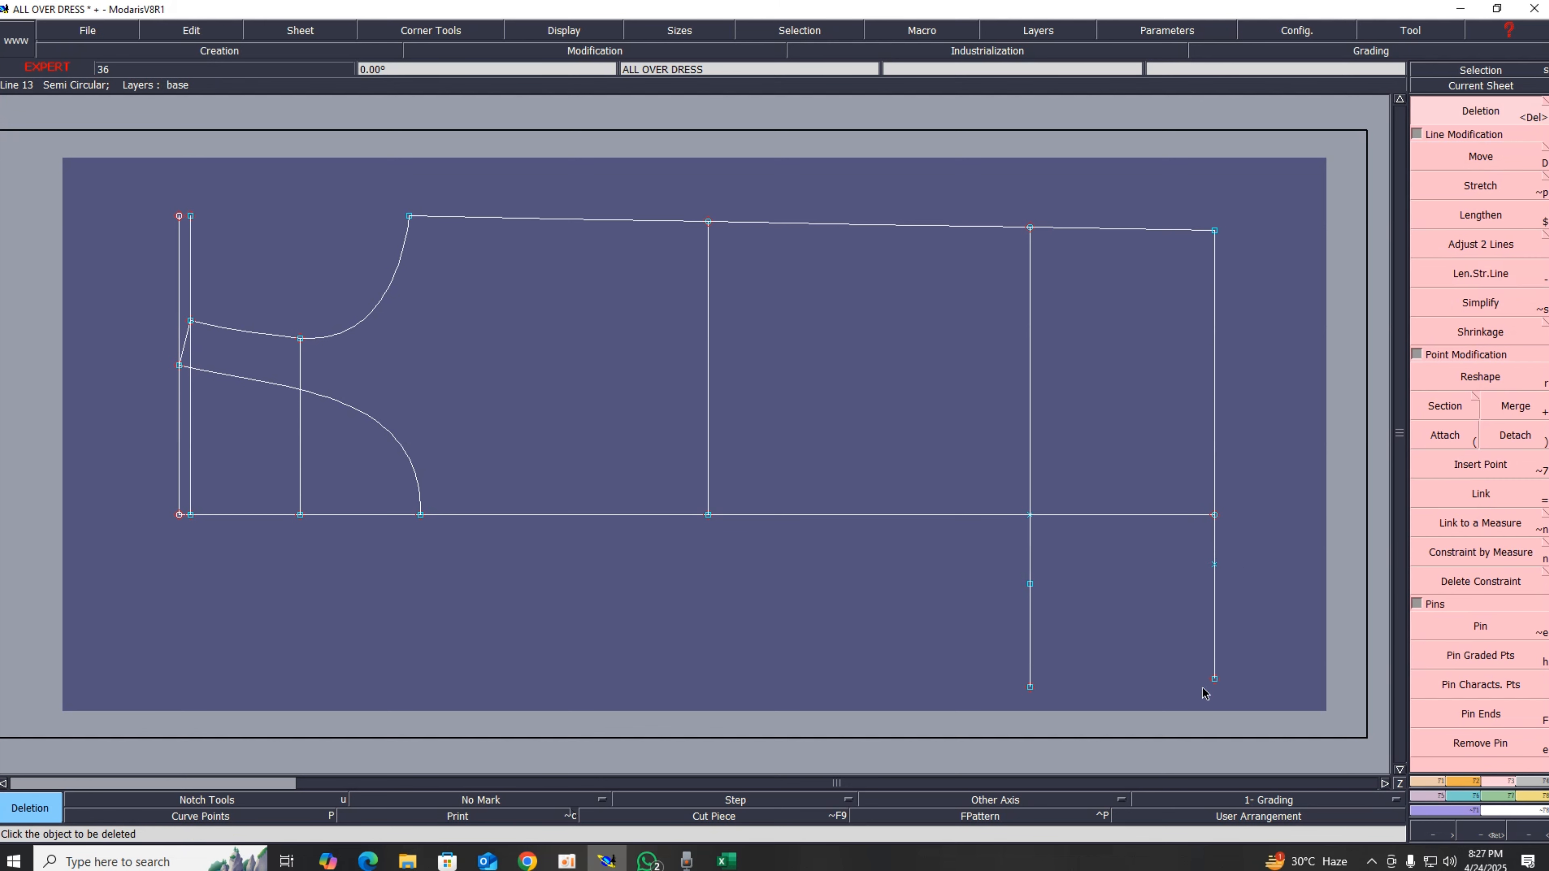
left_click(1214, 678)
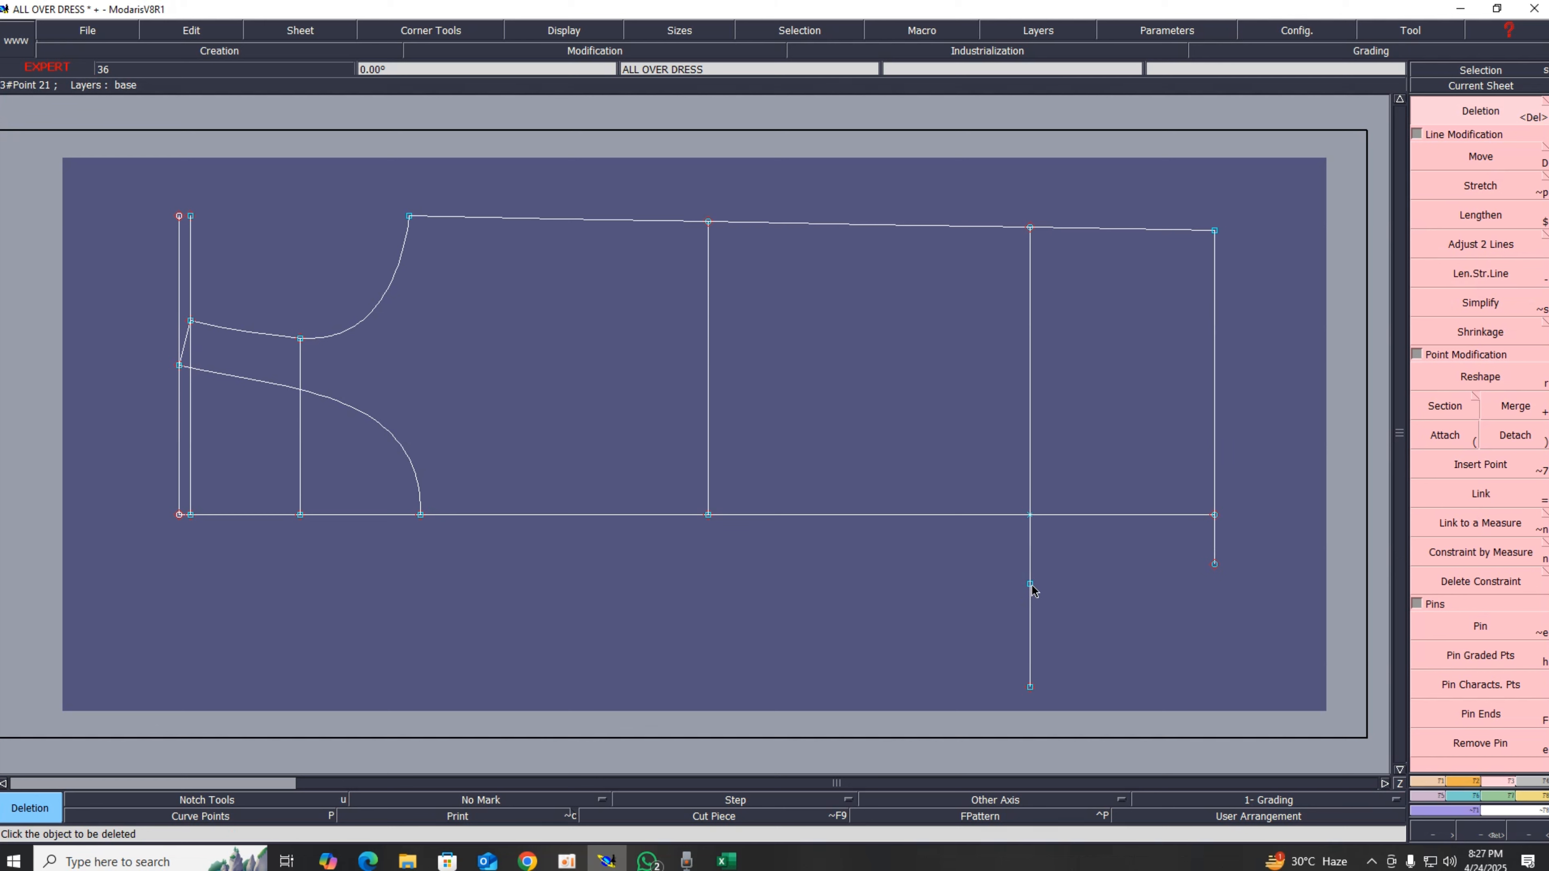
Step: Draw a straight line from the point on the left leg line to the developed point on the right edge line
key("b")
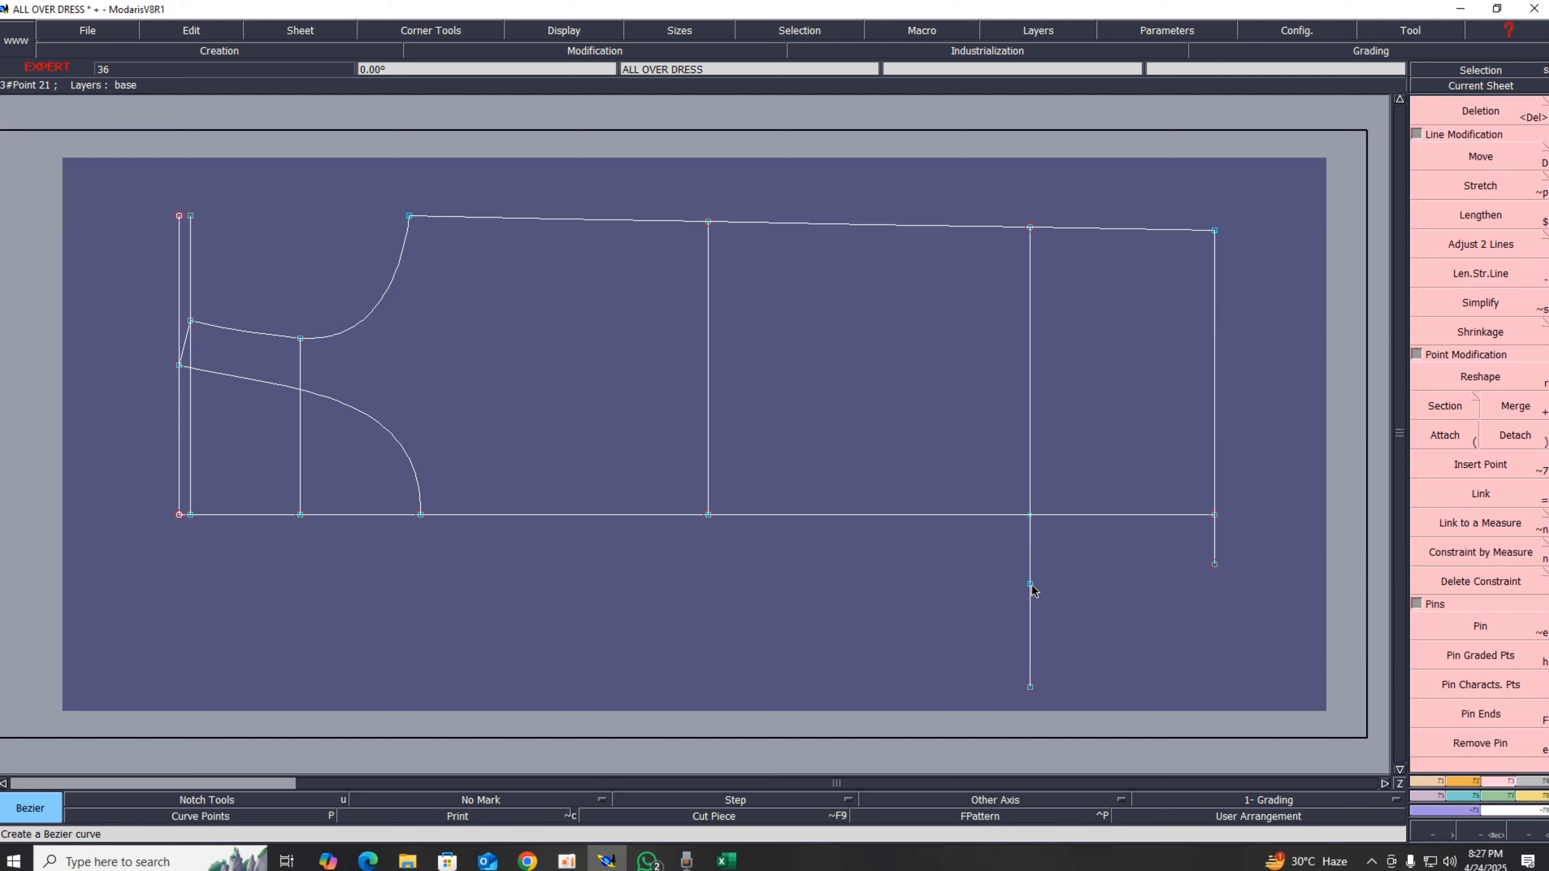
left_click(1030, 584)
left_click(1214, 564)
Step: Switch to the Excel chart, highlight the back bottom 33 measurement as used, and return to the pattern
left_click(727, 860)
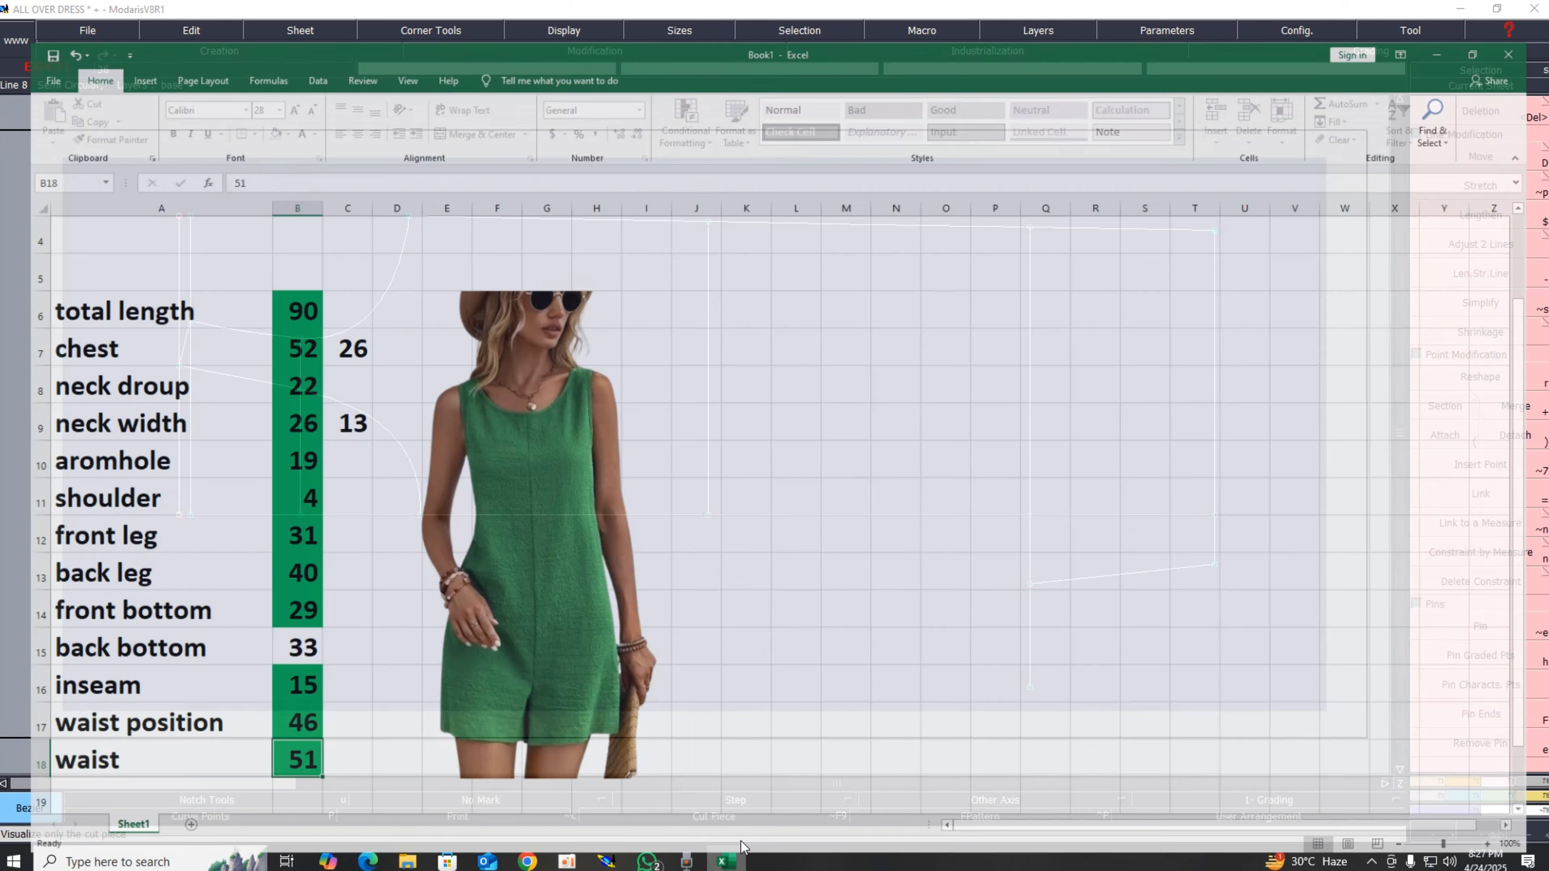
left_click(284, 632)
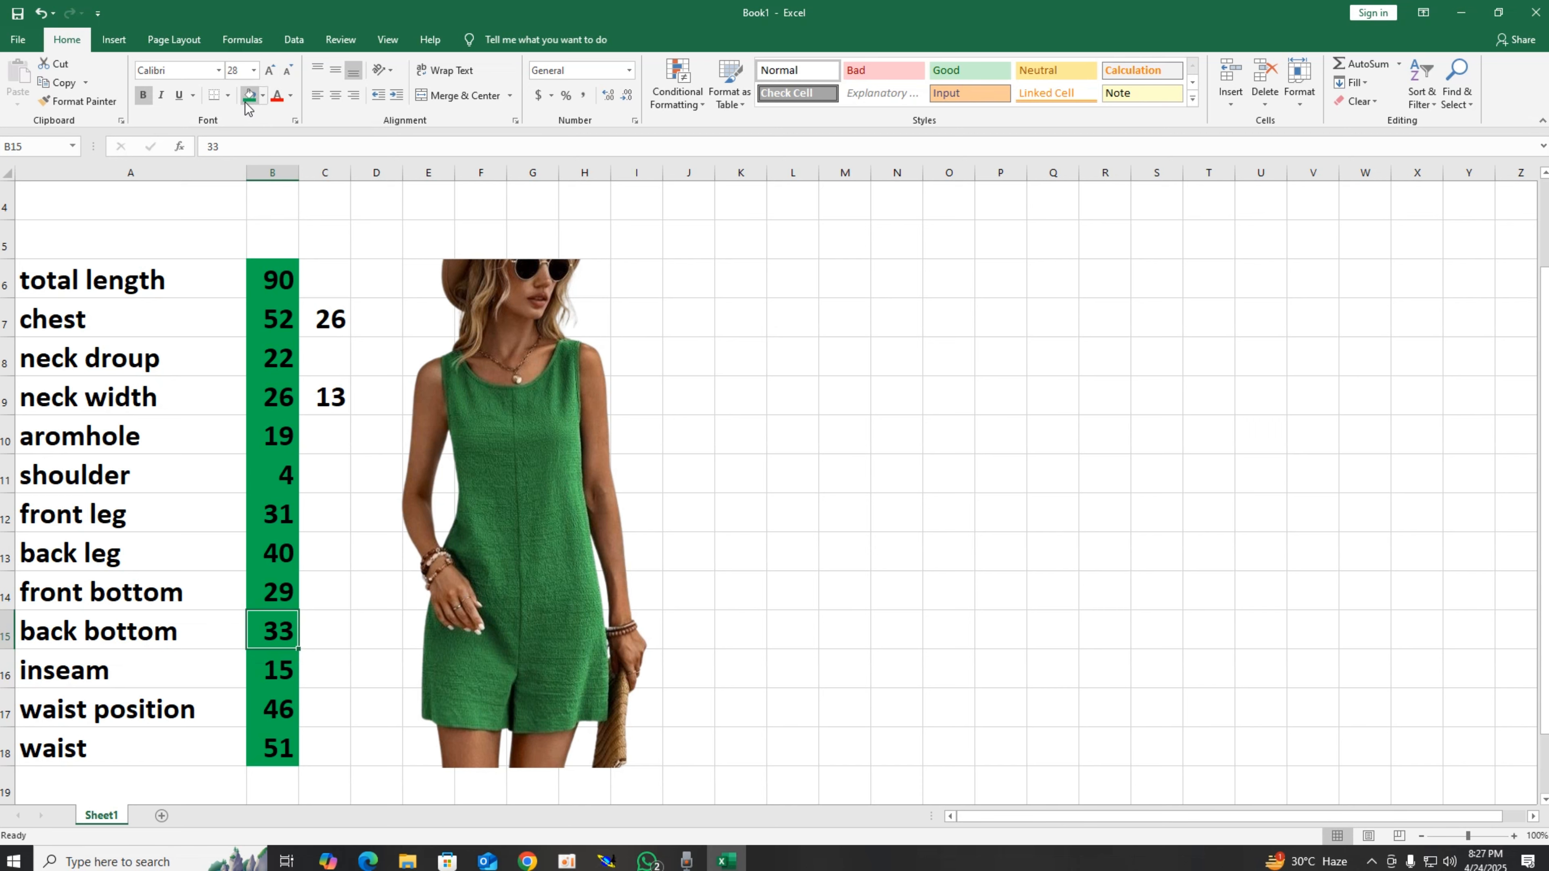
left_click(1455, 16)
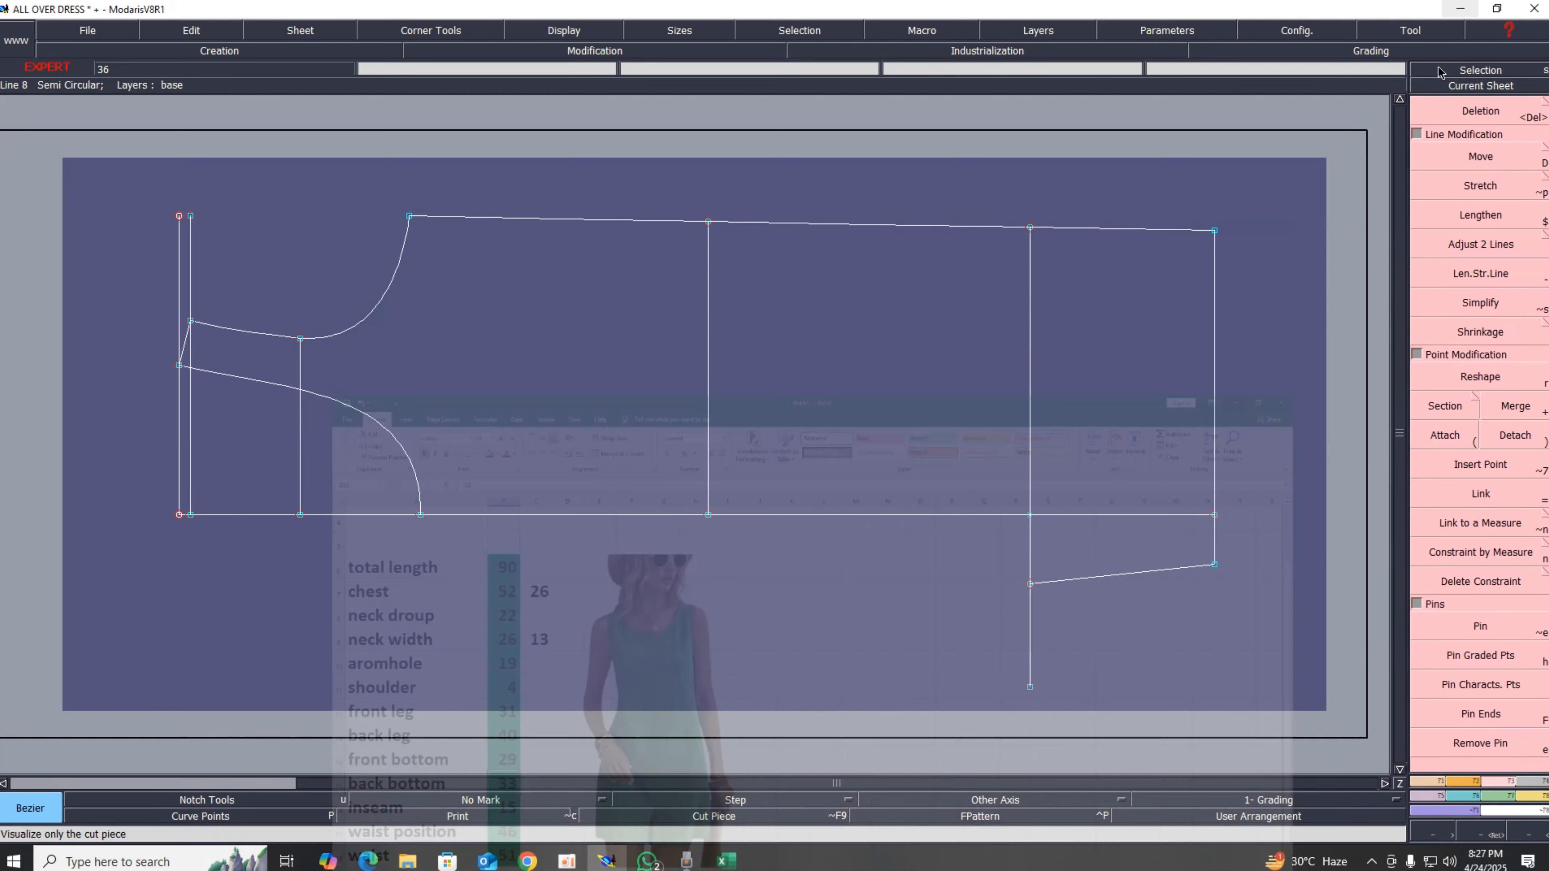
Step: Lengthen the right edge line downward by 4 cm
left_click(1498, 283)
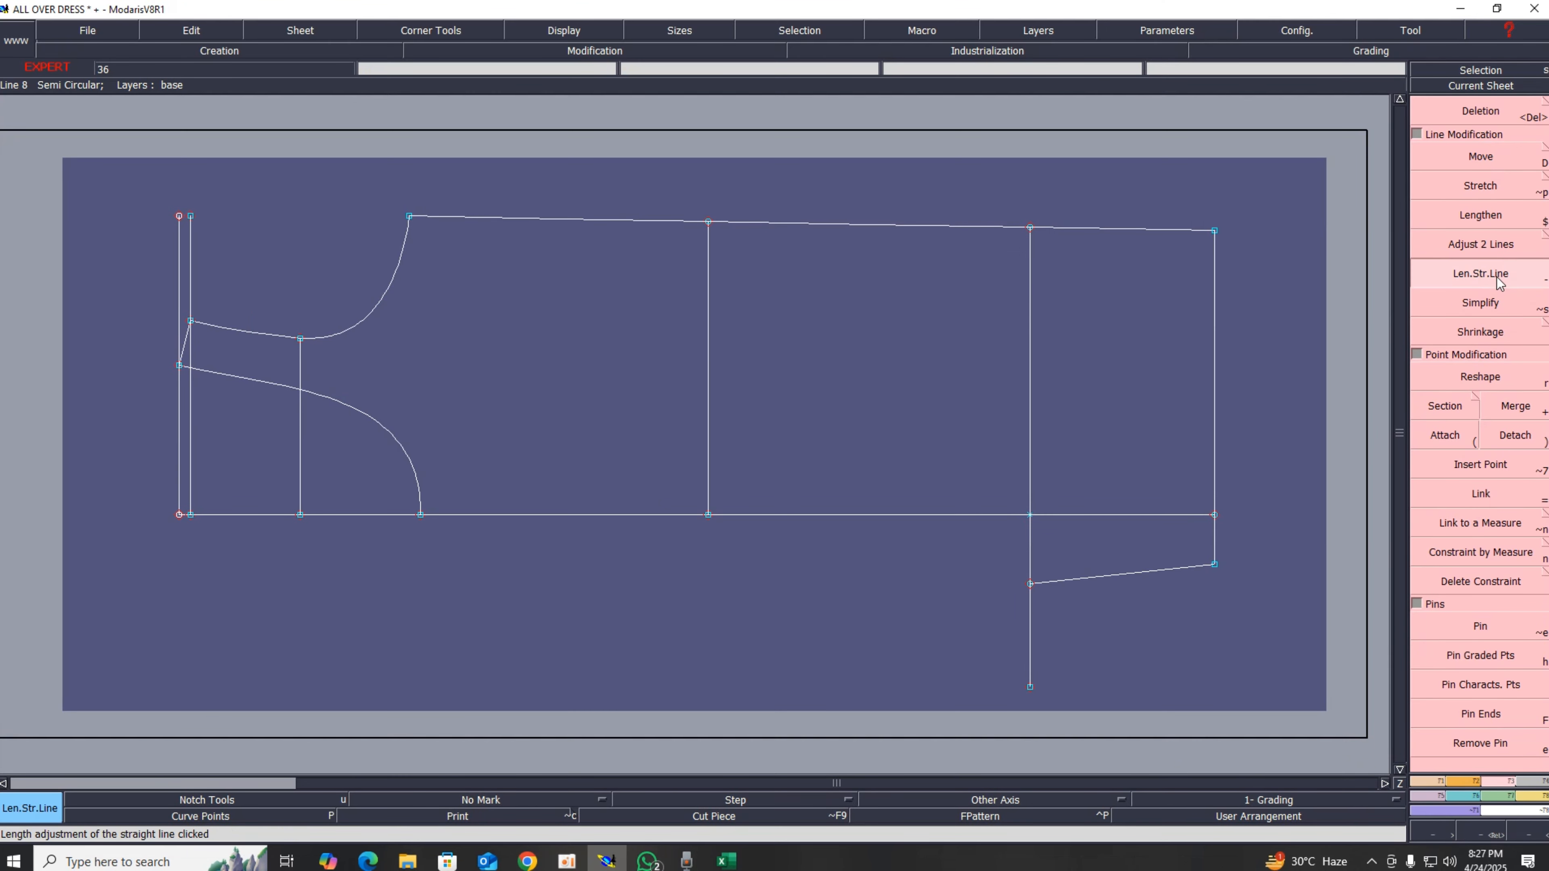
left_click(1213, 549)
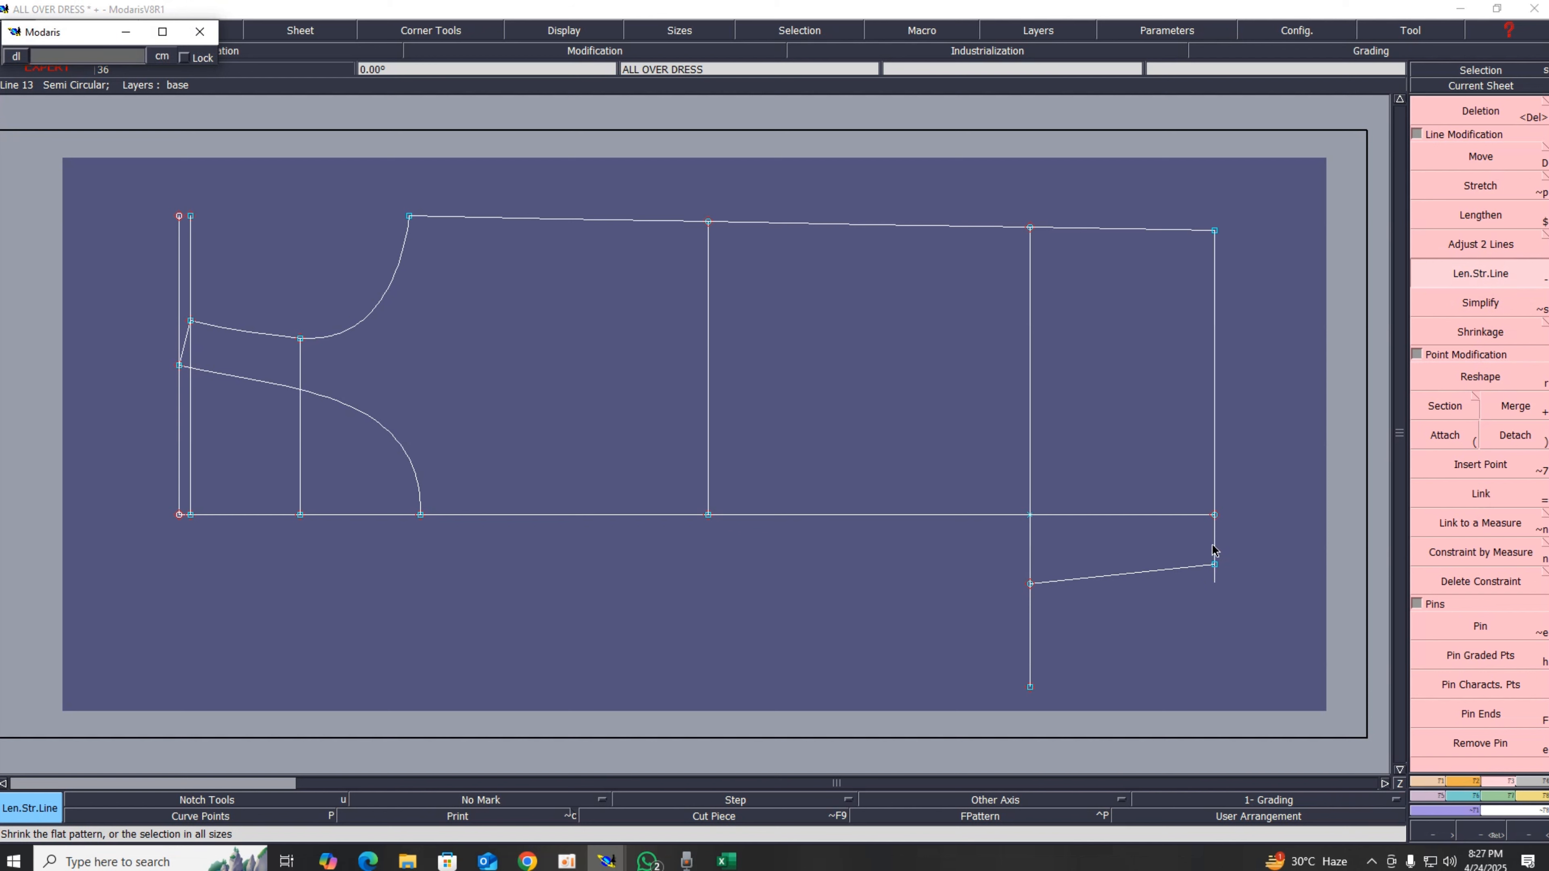
key("Down")
type("4")
key("Return")
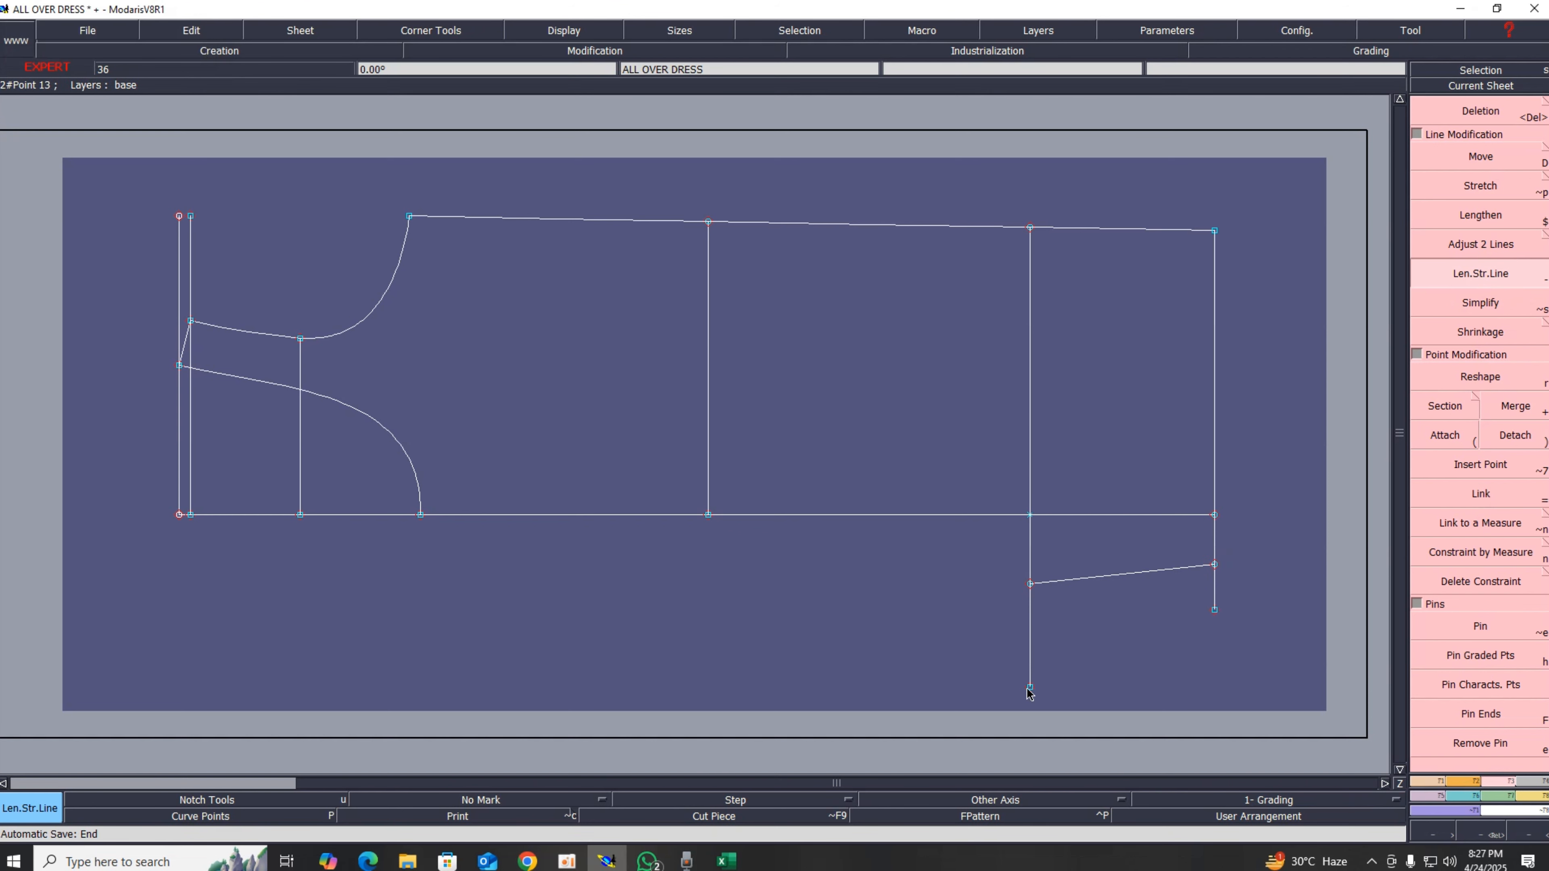
Step: Draw a straight line from the bottom end of the left leg line to the right edge line's new lower end
key("b")
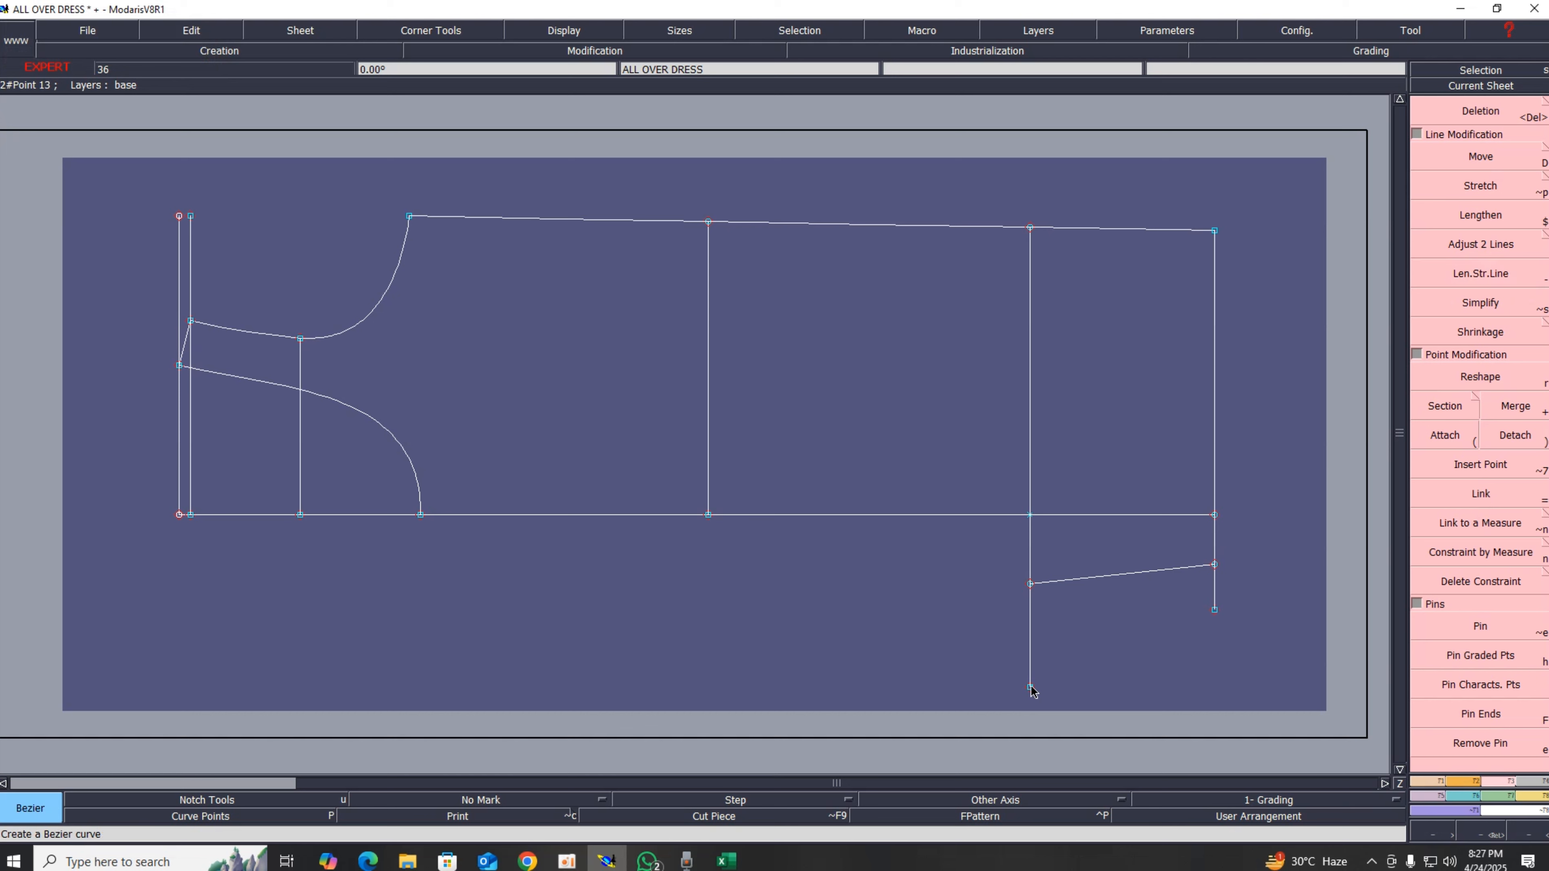
left_click(1029, 686)
left_click(1215, 611)
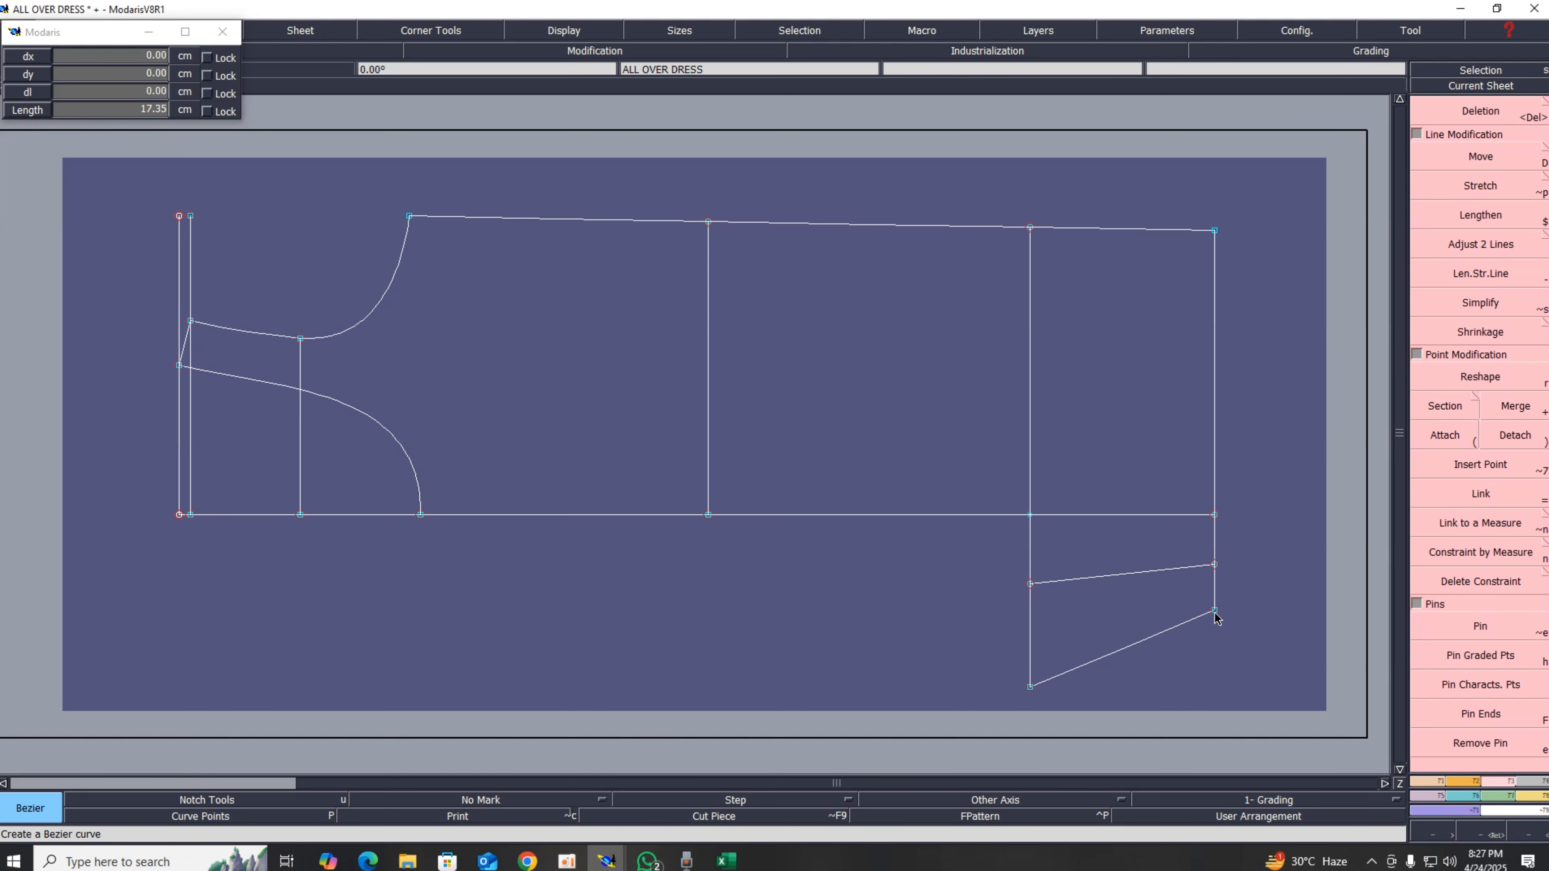
Step: Add length measures to the upper and lower slanted leg lines
key("l")
left_click(1114, 576)
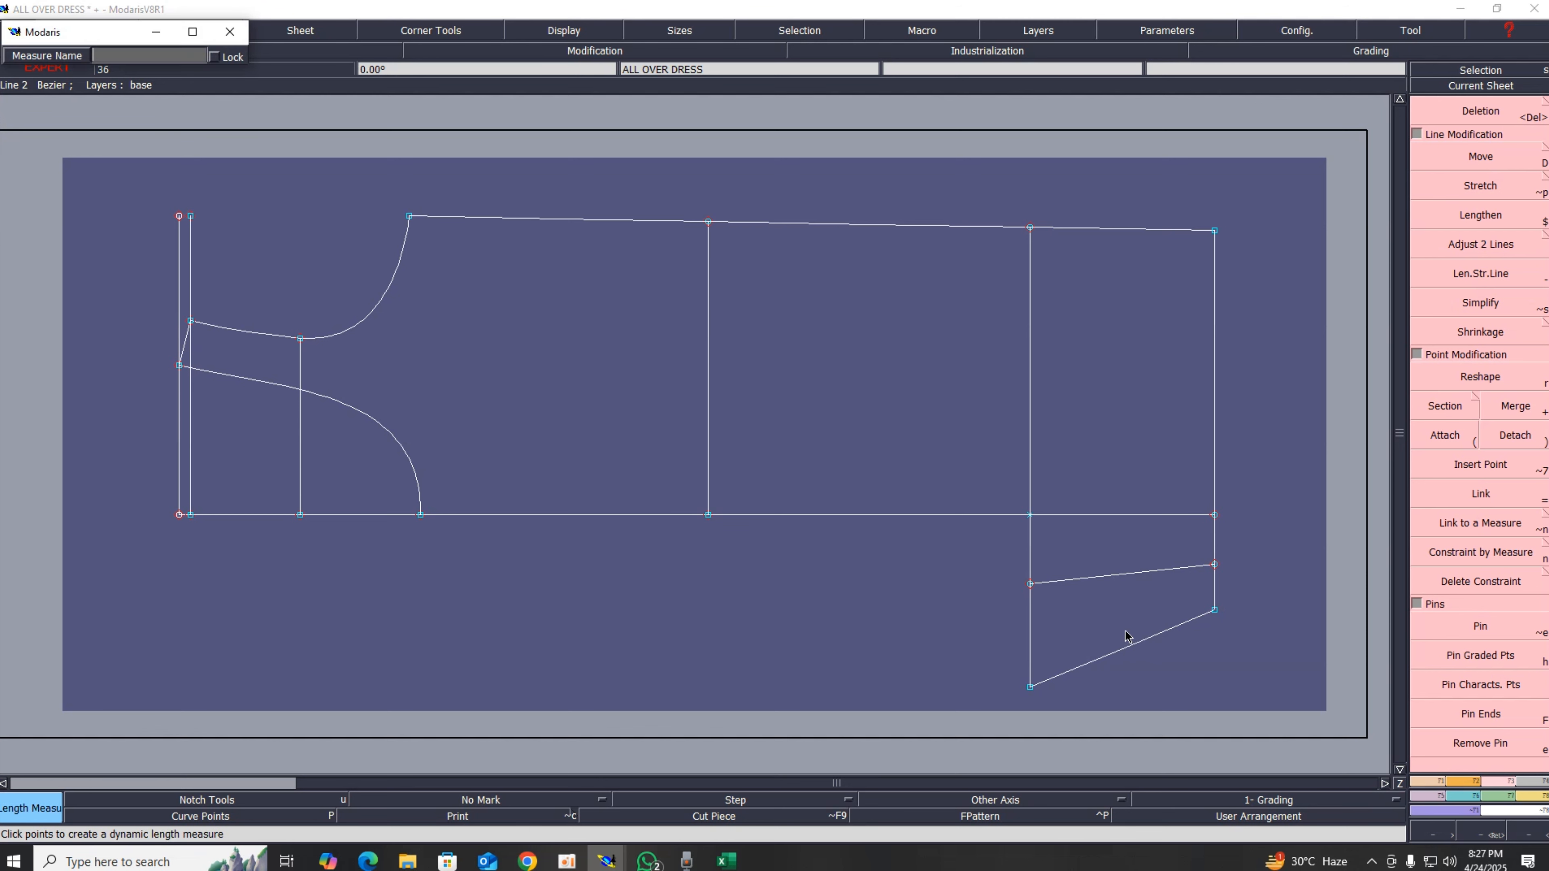
key("Return")
key("parenleft")
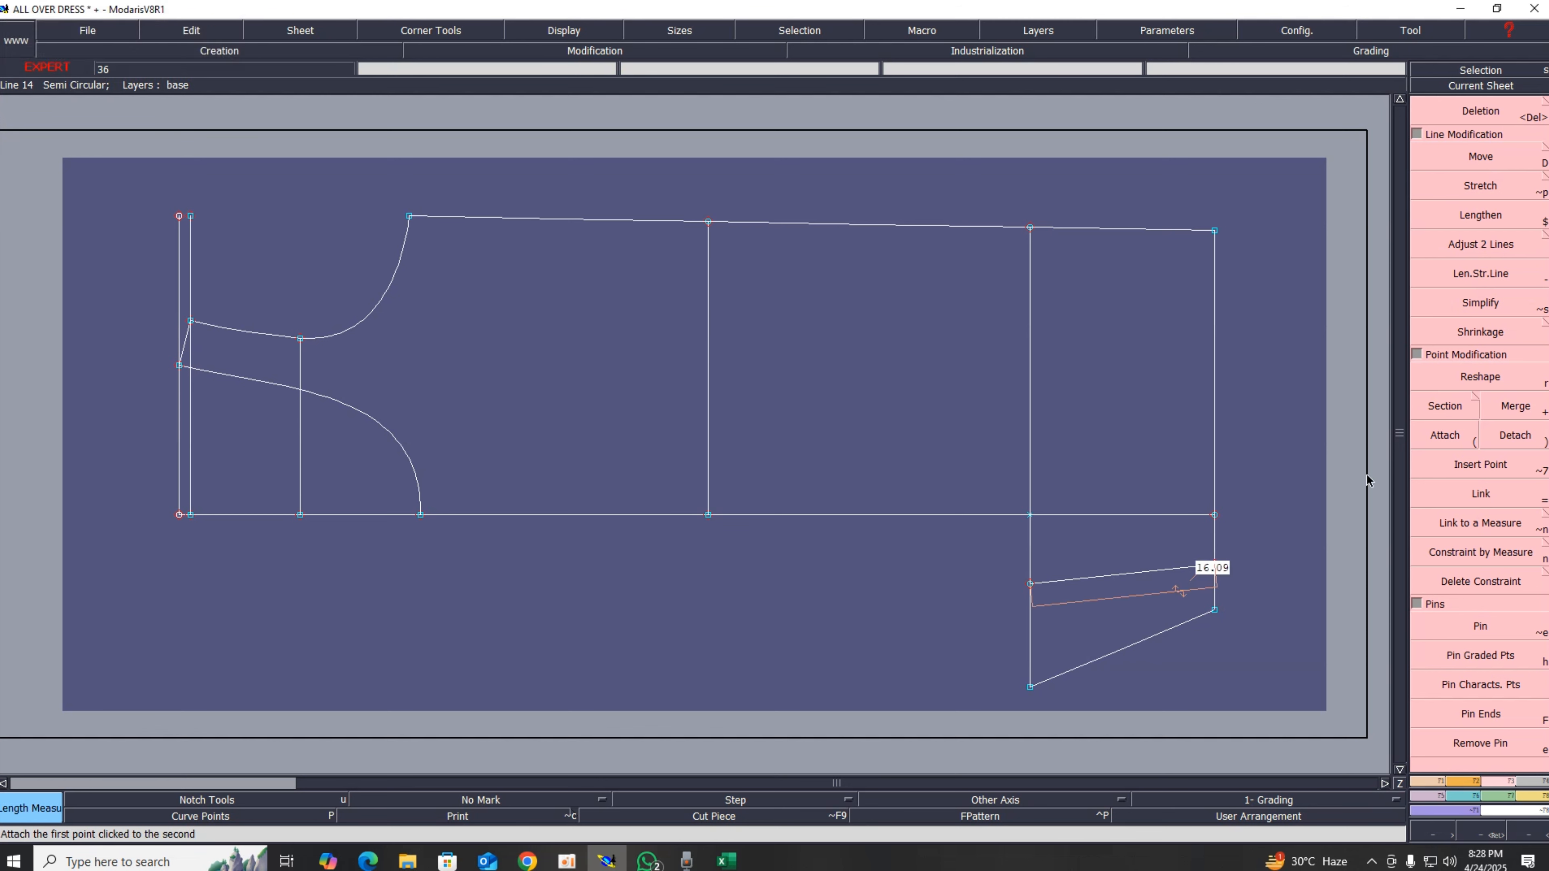
left_click(1171, 628)
key("Return")
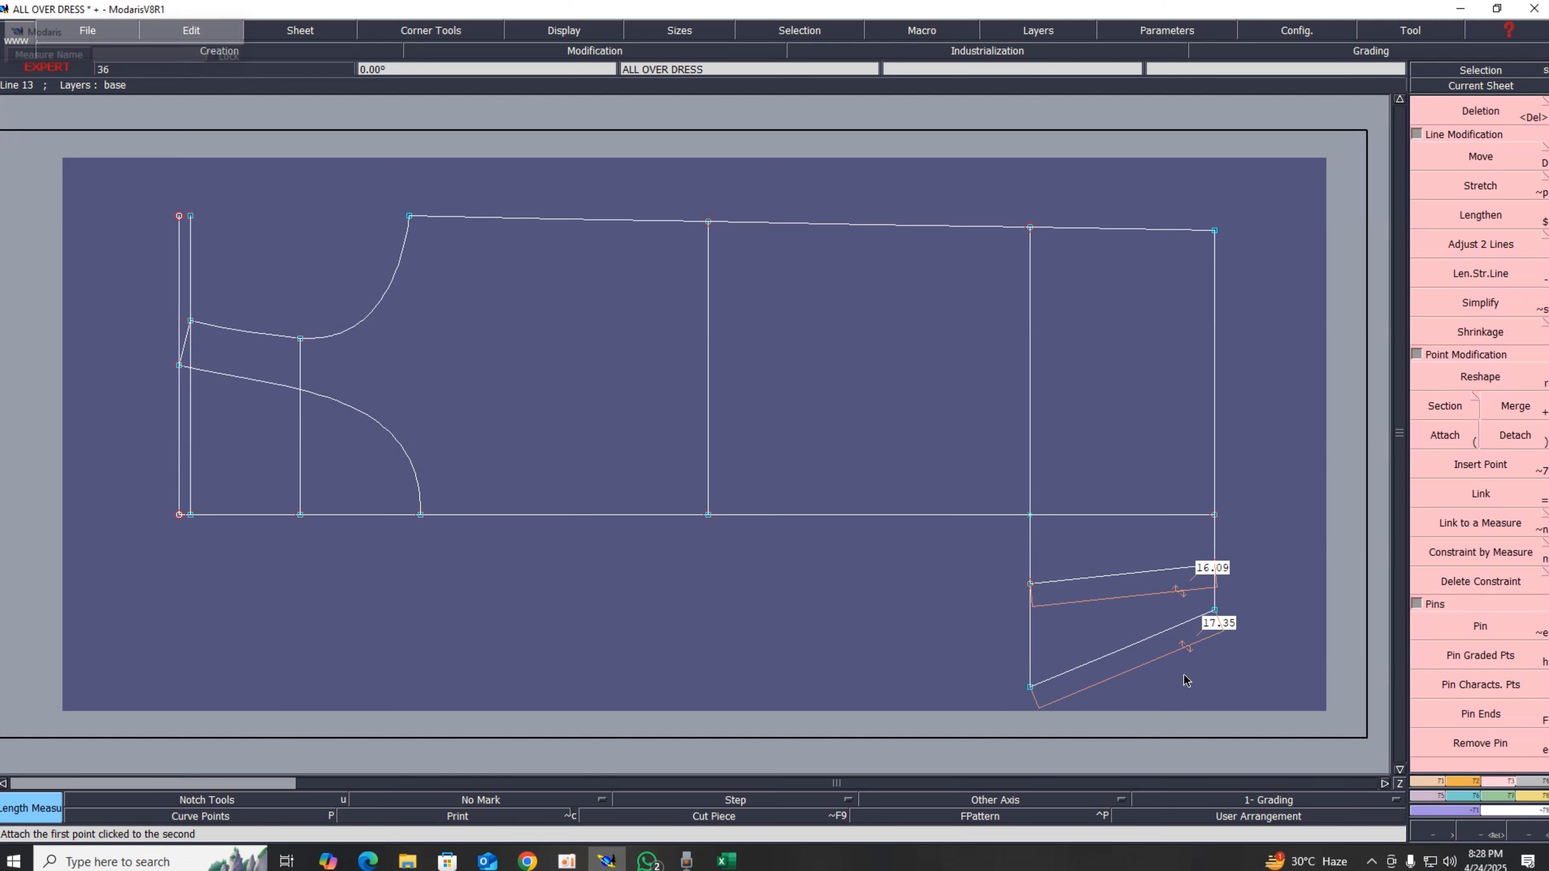
Step: Move the lower line's left end point sideways by 1.35 cm, then 0.03 cm, to match the upper line's length
left_click(1481, 626)
left_click_drag(992, 660, 1073, 711)
left_click(1485, 157)
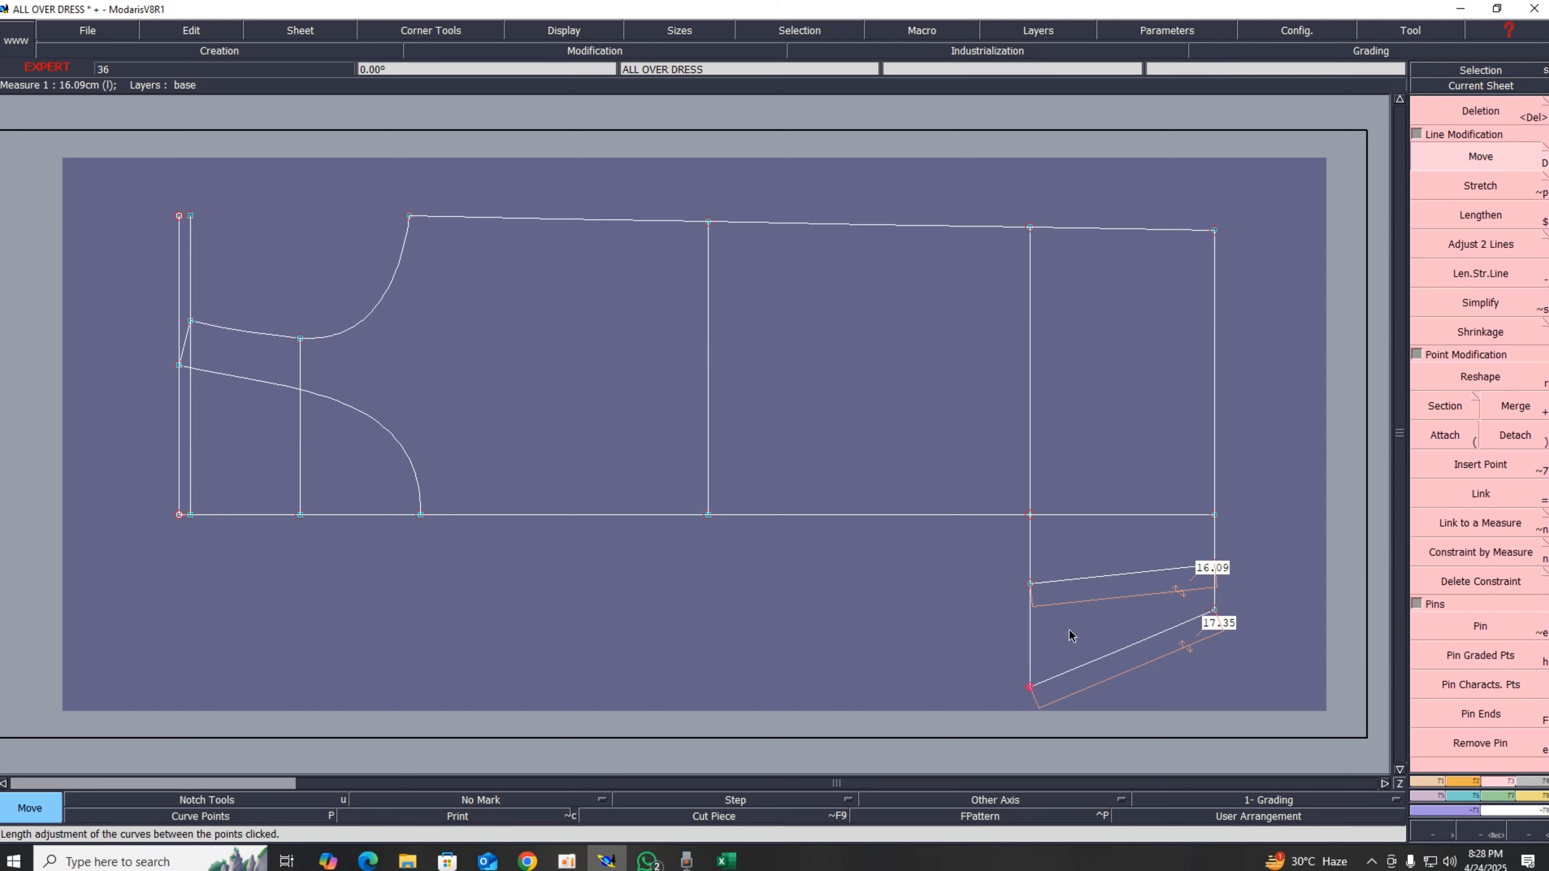
left_click(1028, 686)
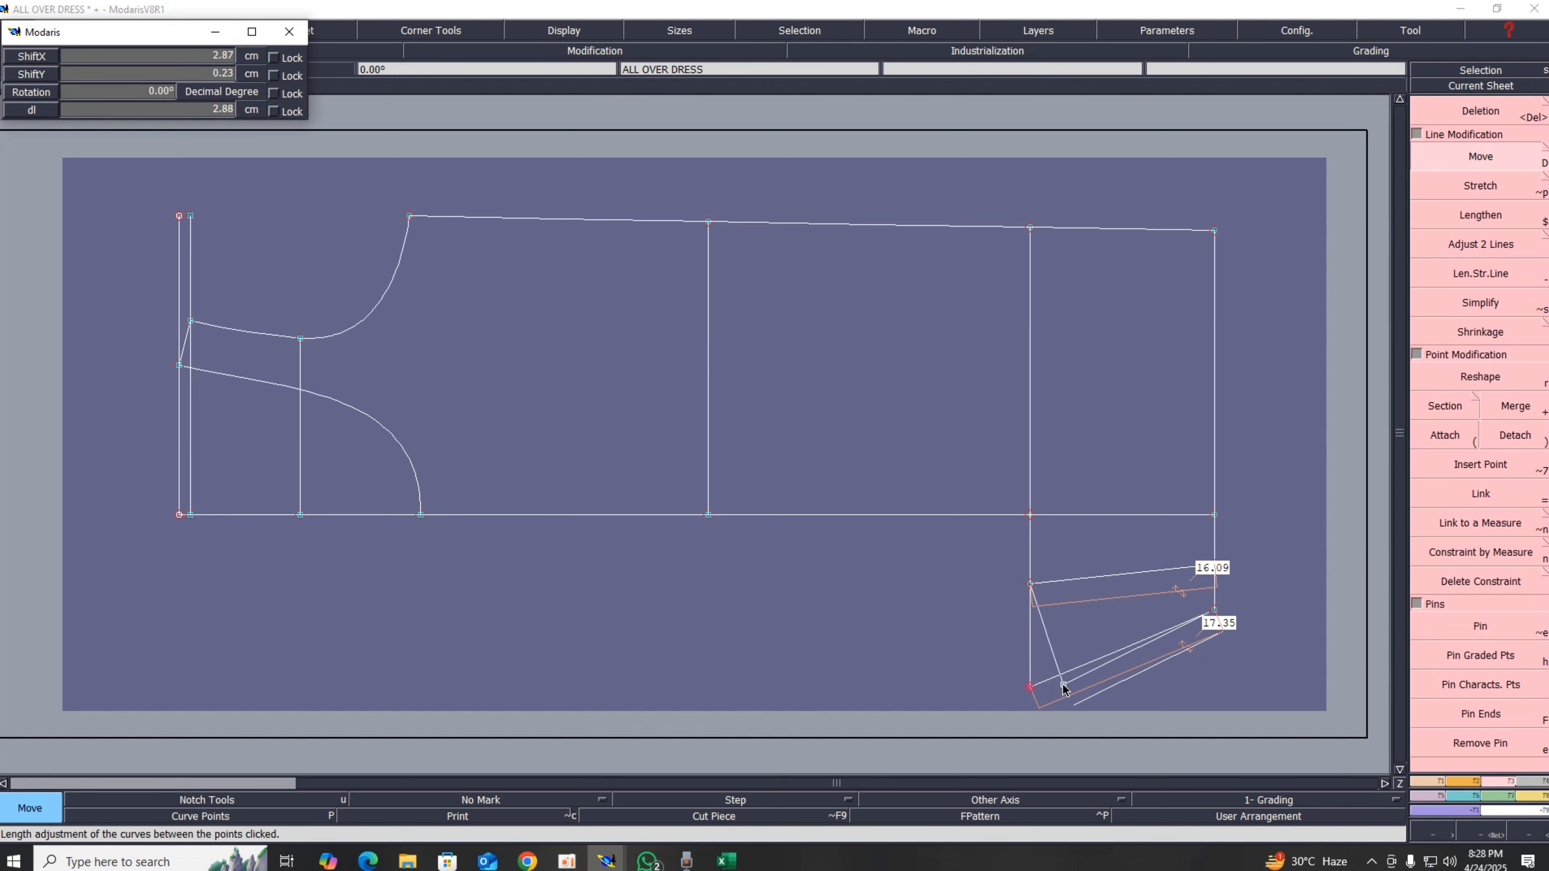
key("Up")
key("Up")
type("00")
key("Up")
type("1")
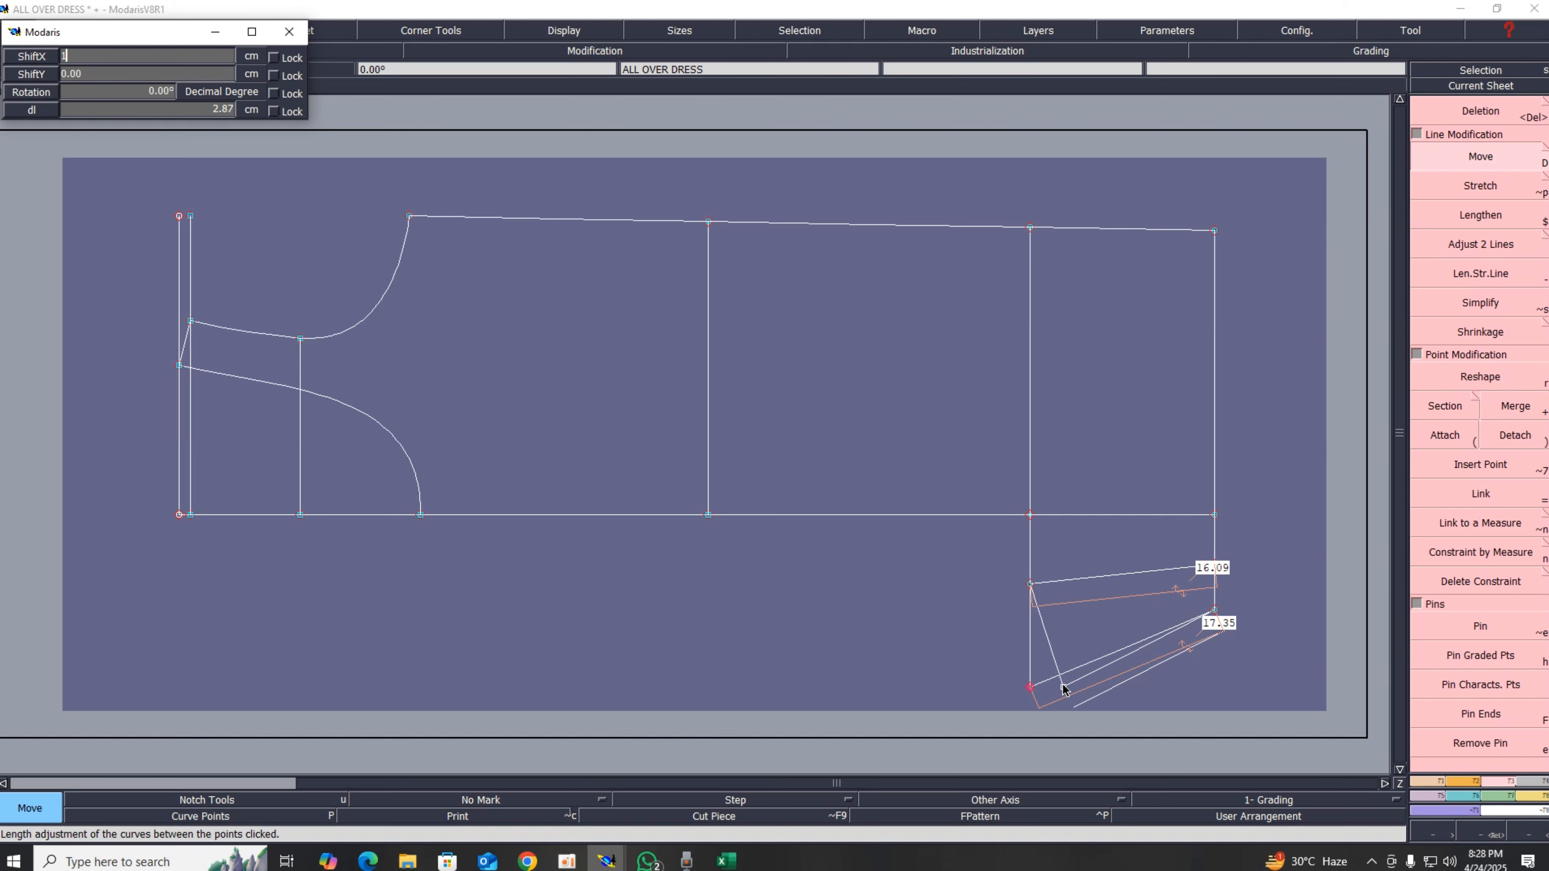
key("Return")
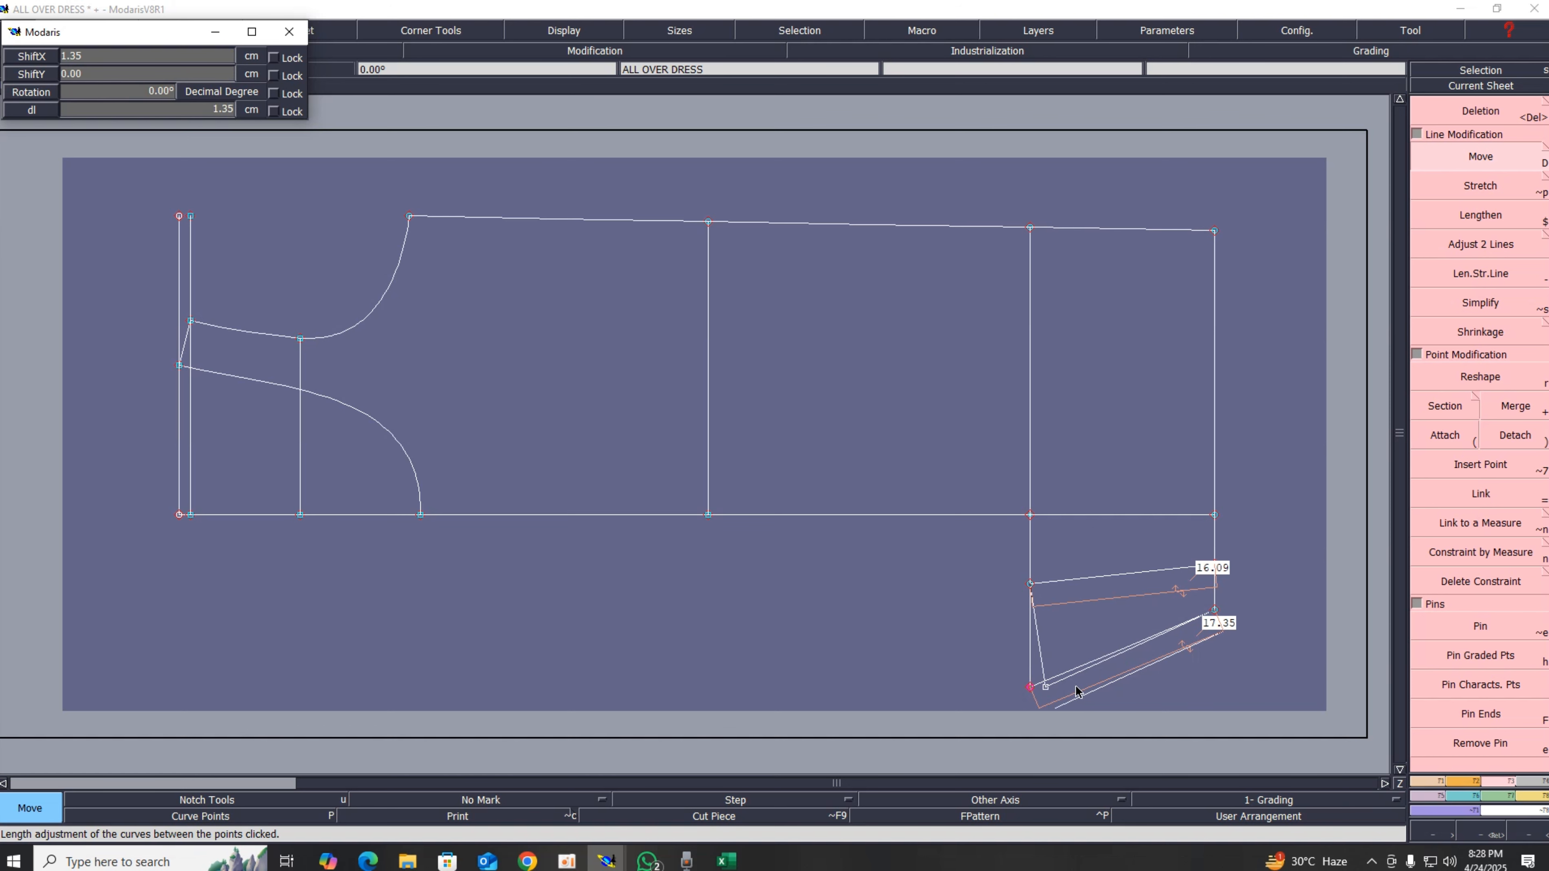
left_click(1237, 699)
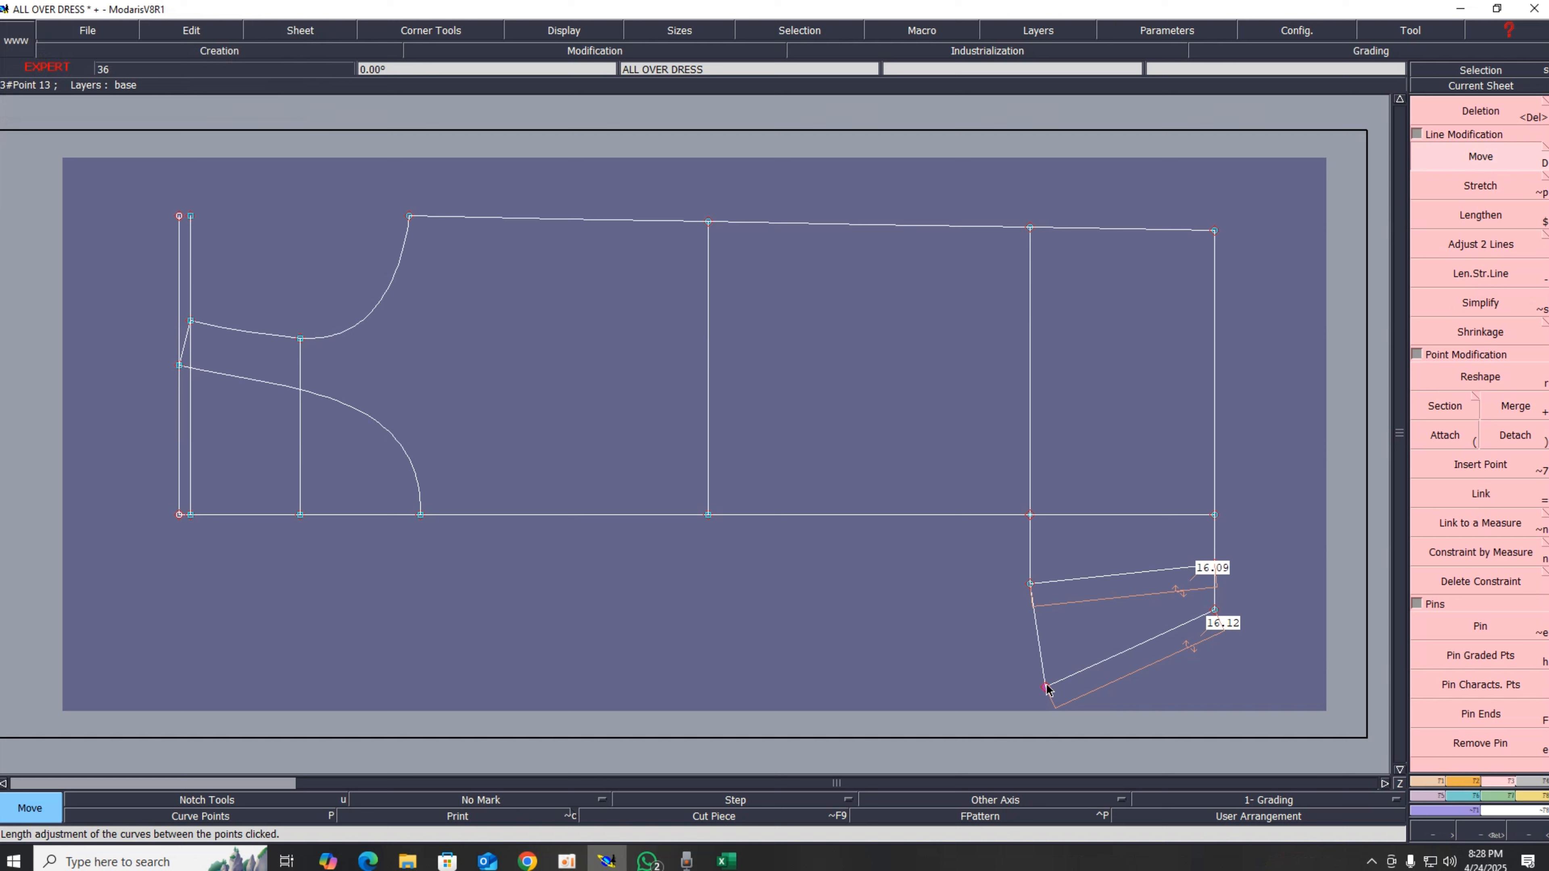
left_click(1046, 688)
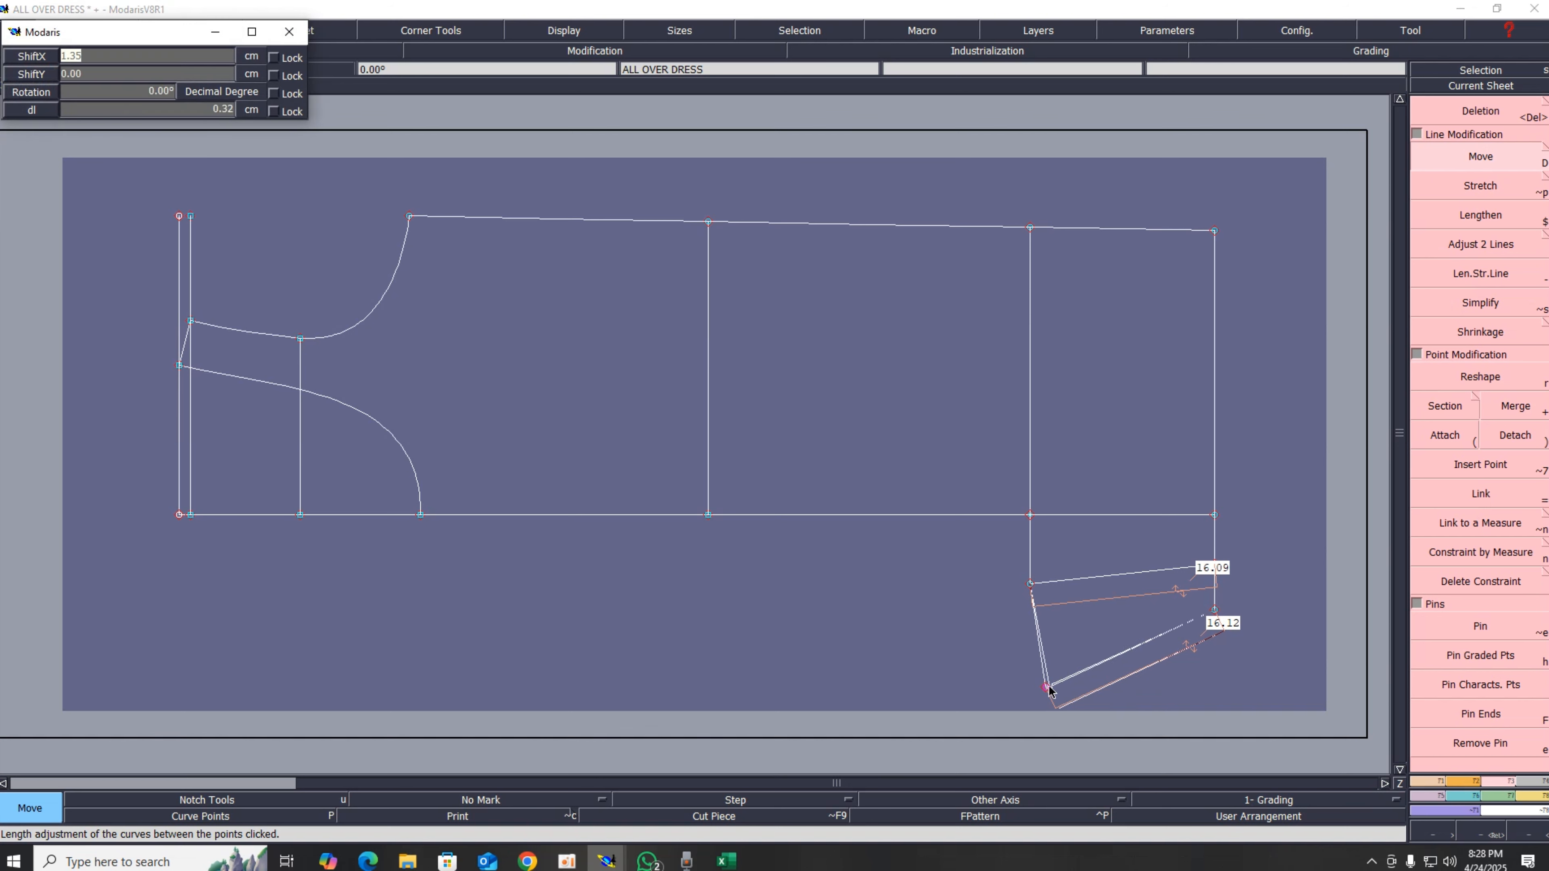
type("0.03")
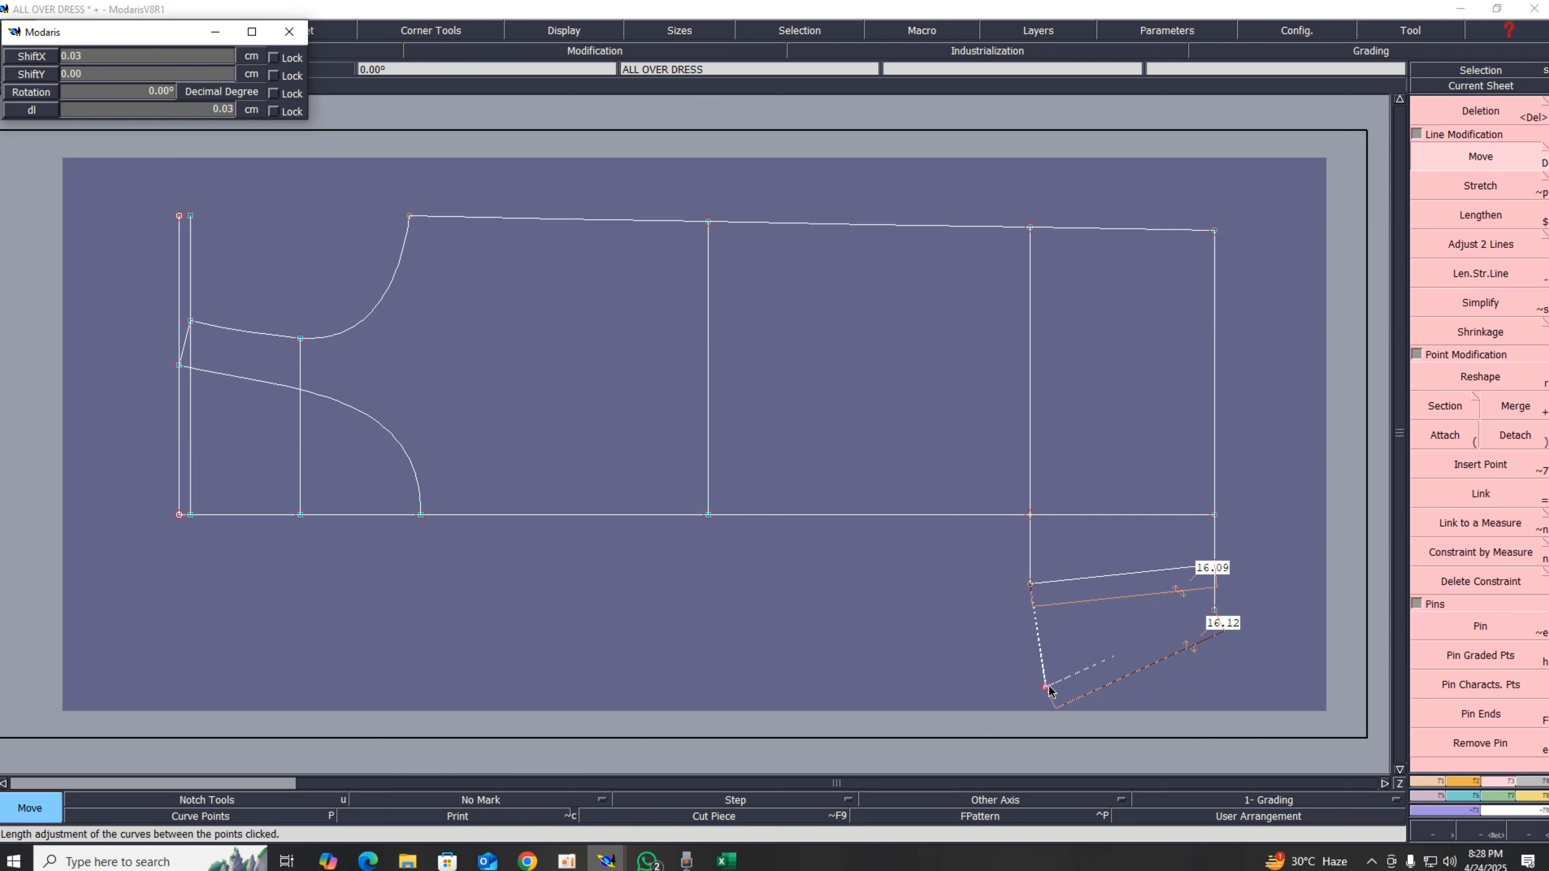
key("Return")
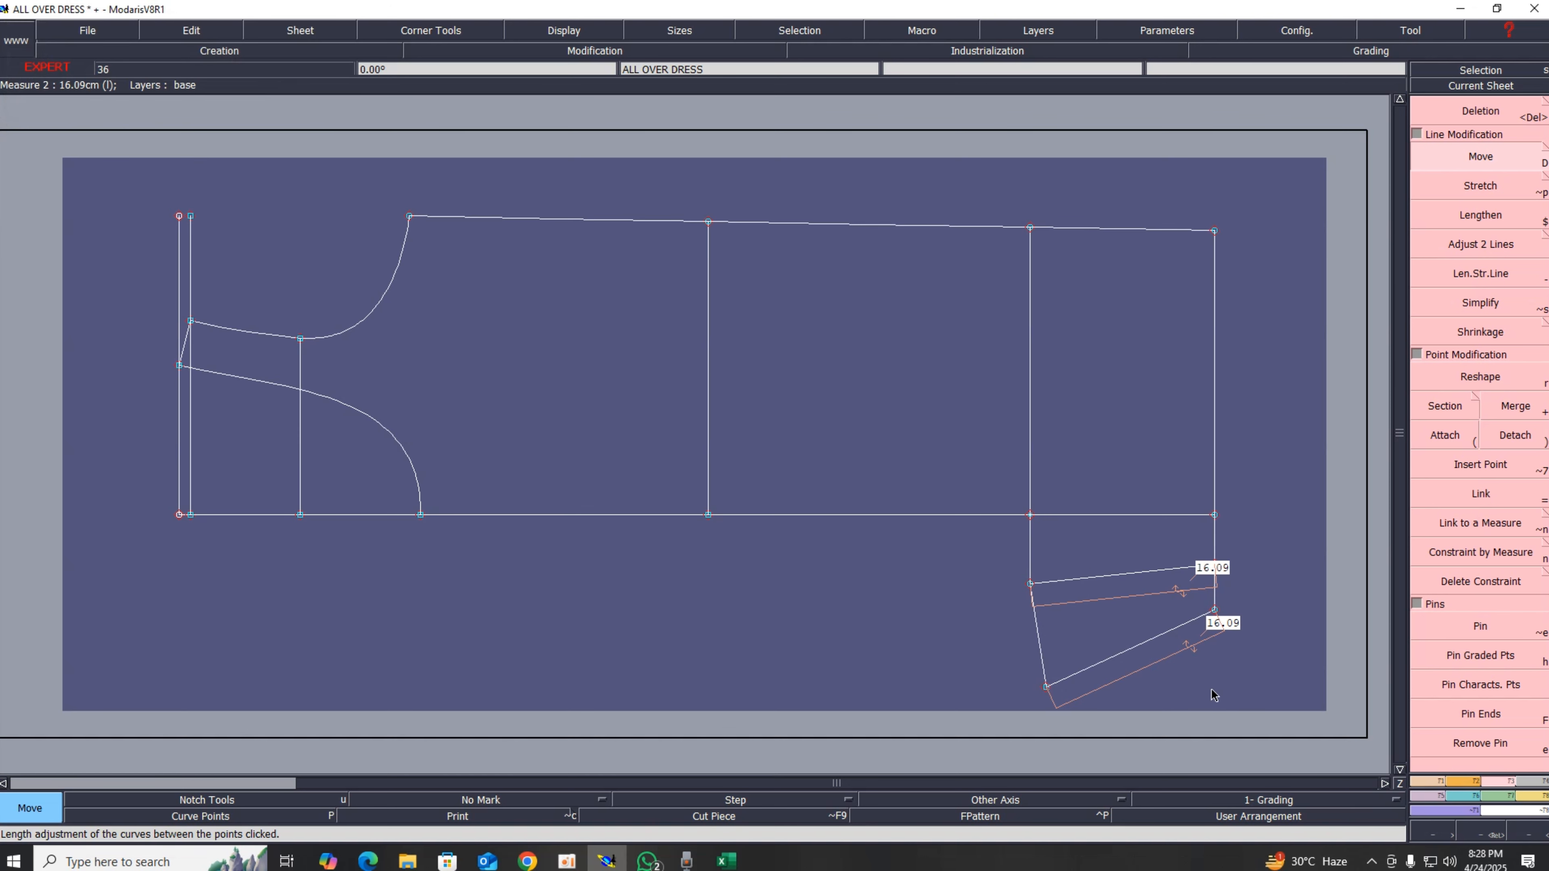
Step: Replace the short slanted segment with a line from the left leg line's top point to the moved bottom point
key("Delete")
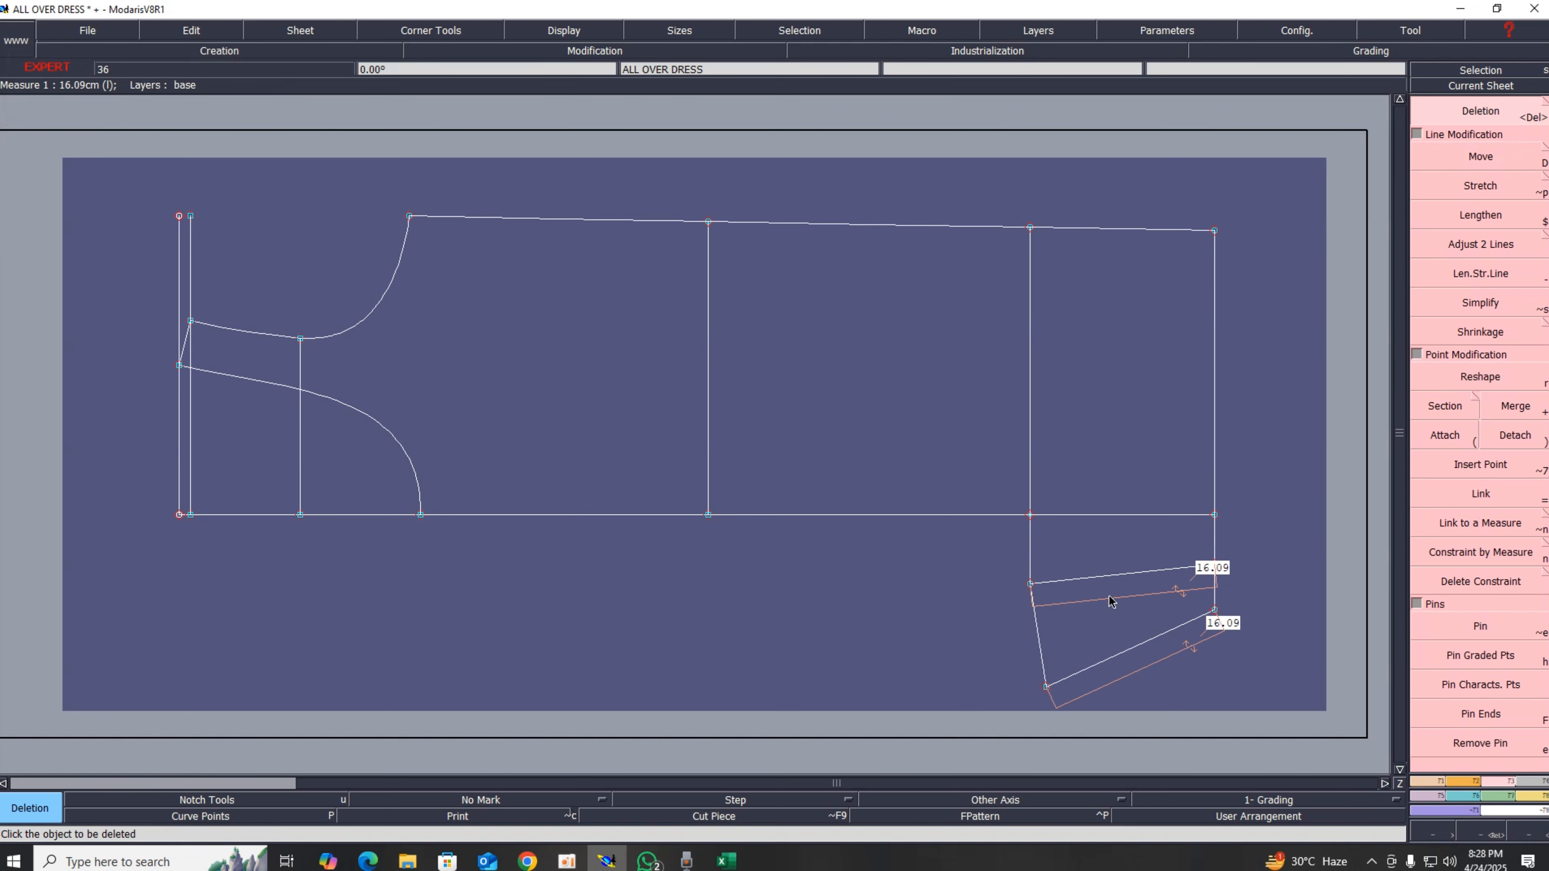
left_click(1036, 635)
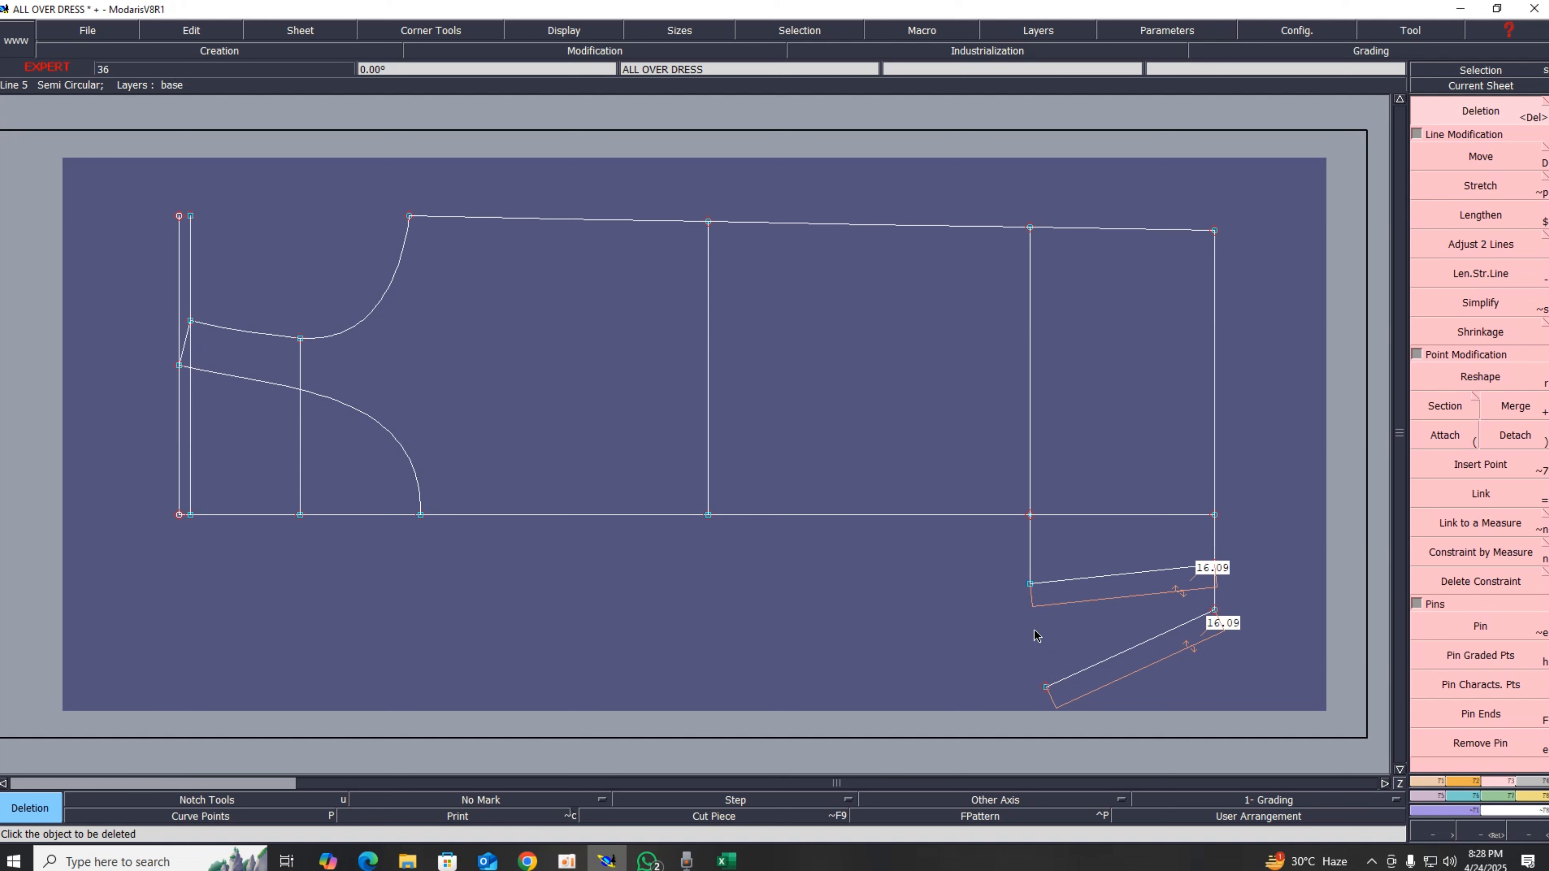
left_click(1029, 228)
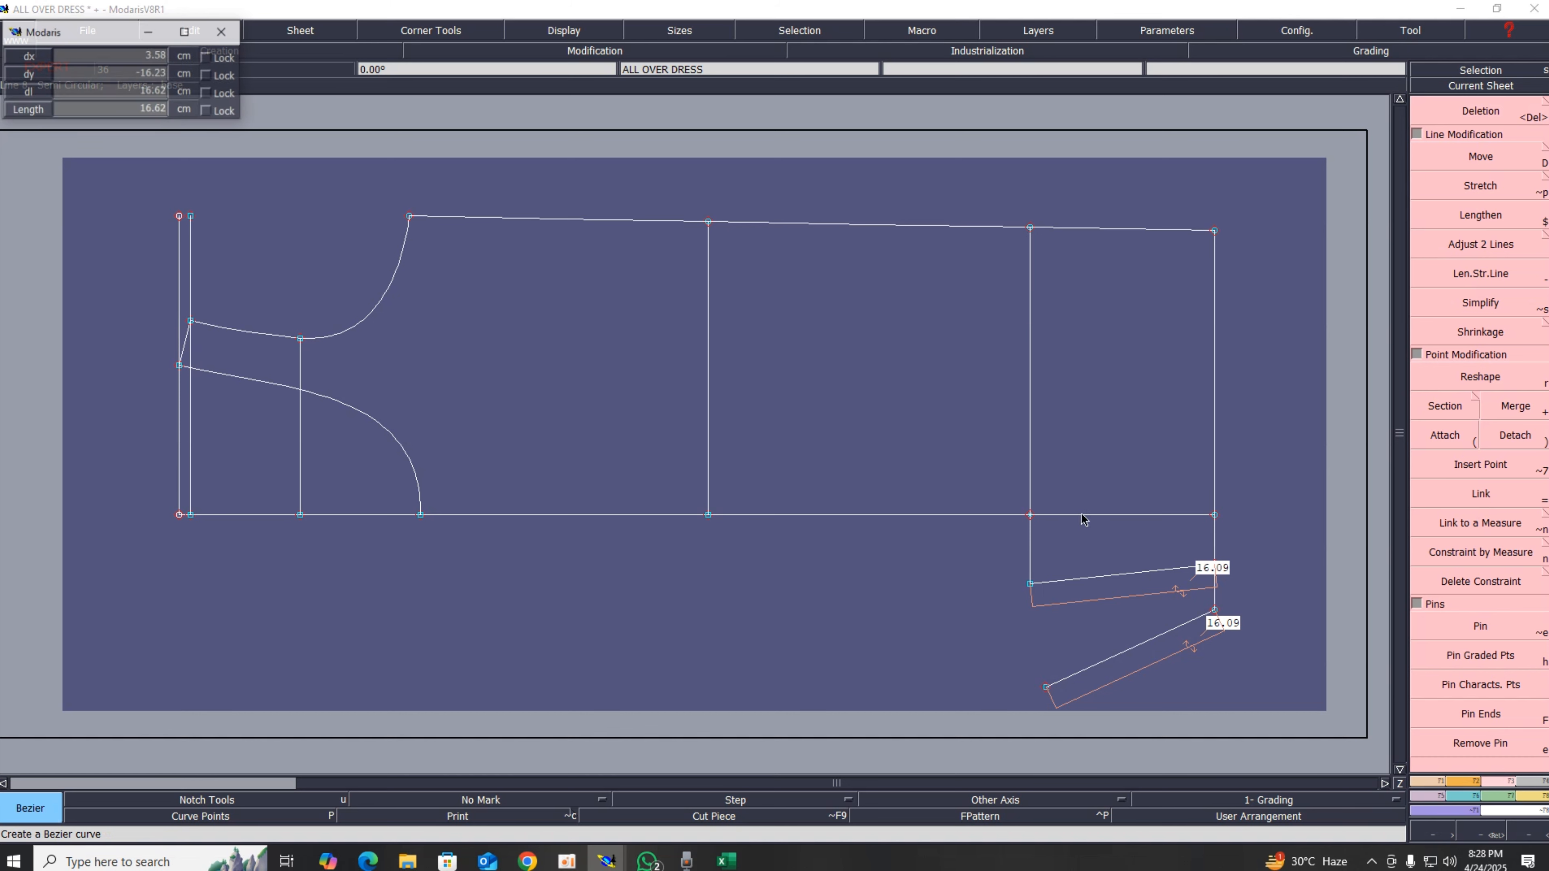
left_click(1046, 686)
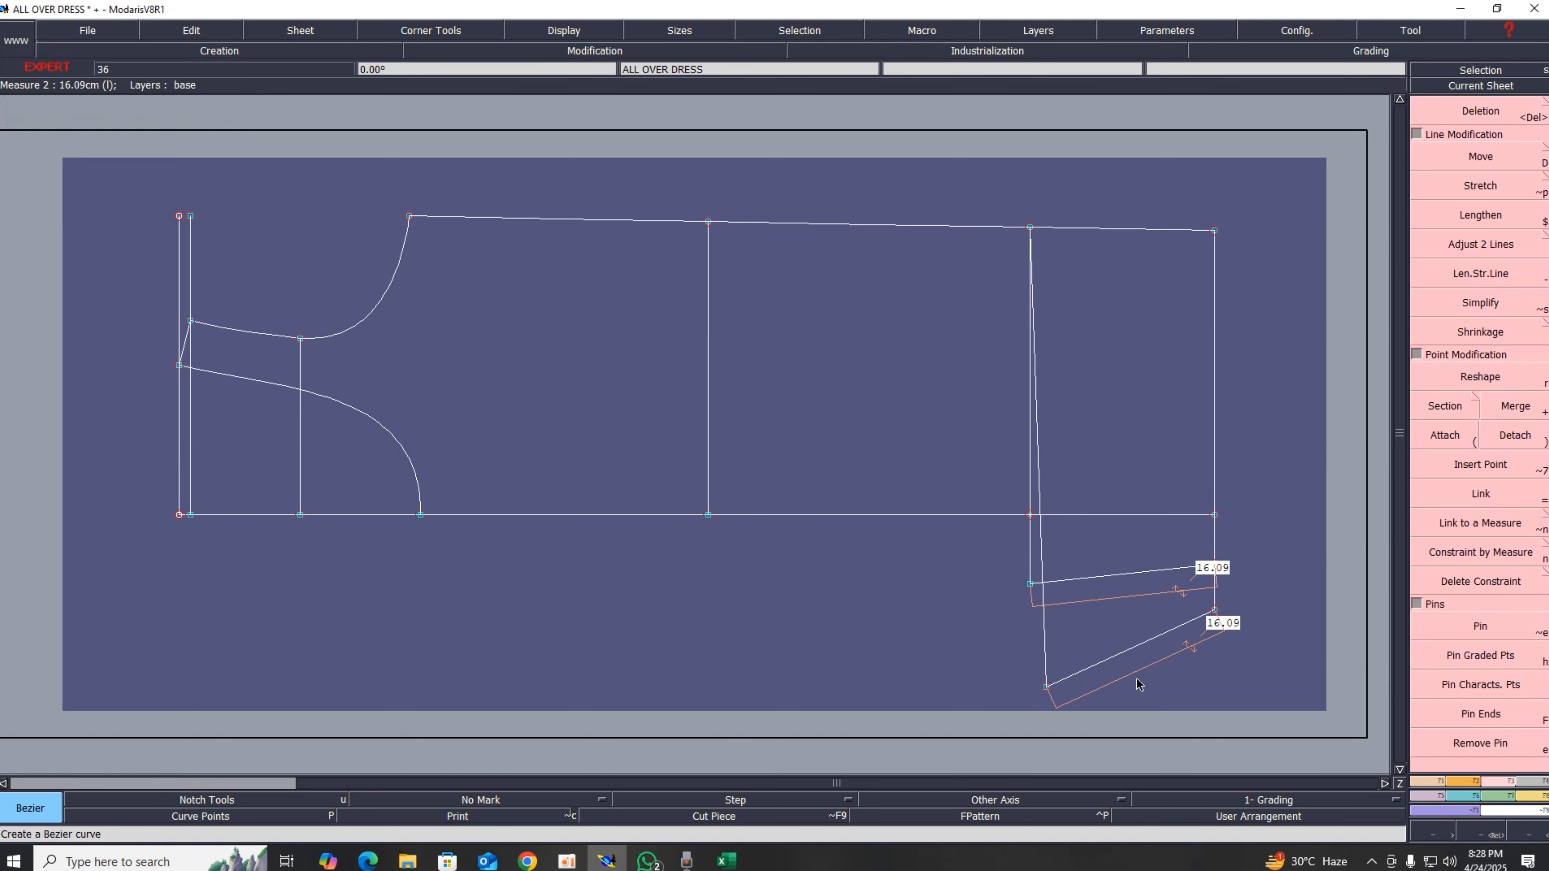
Step: Delete both length measures from the leg lines
key("Delete")
left_click(1138, 669)
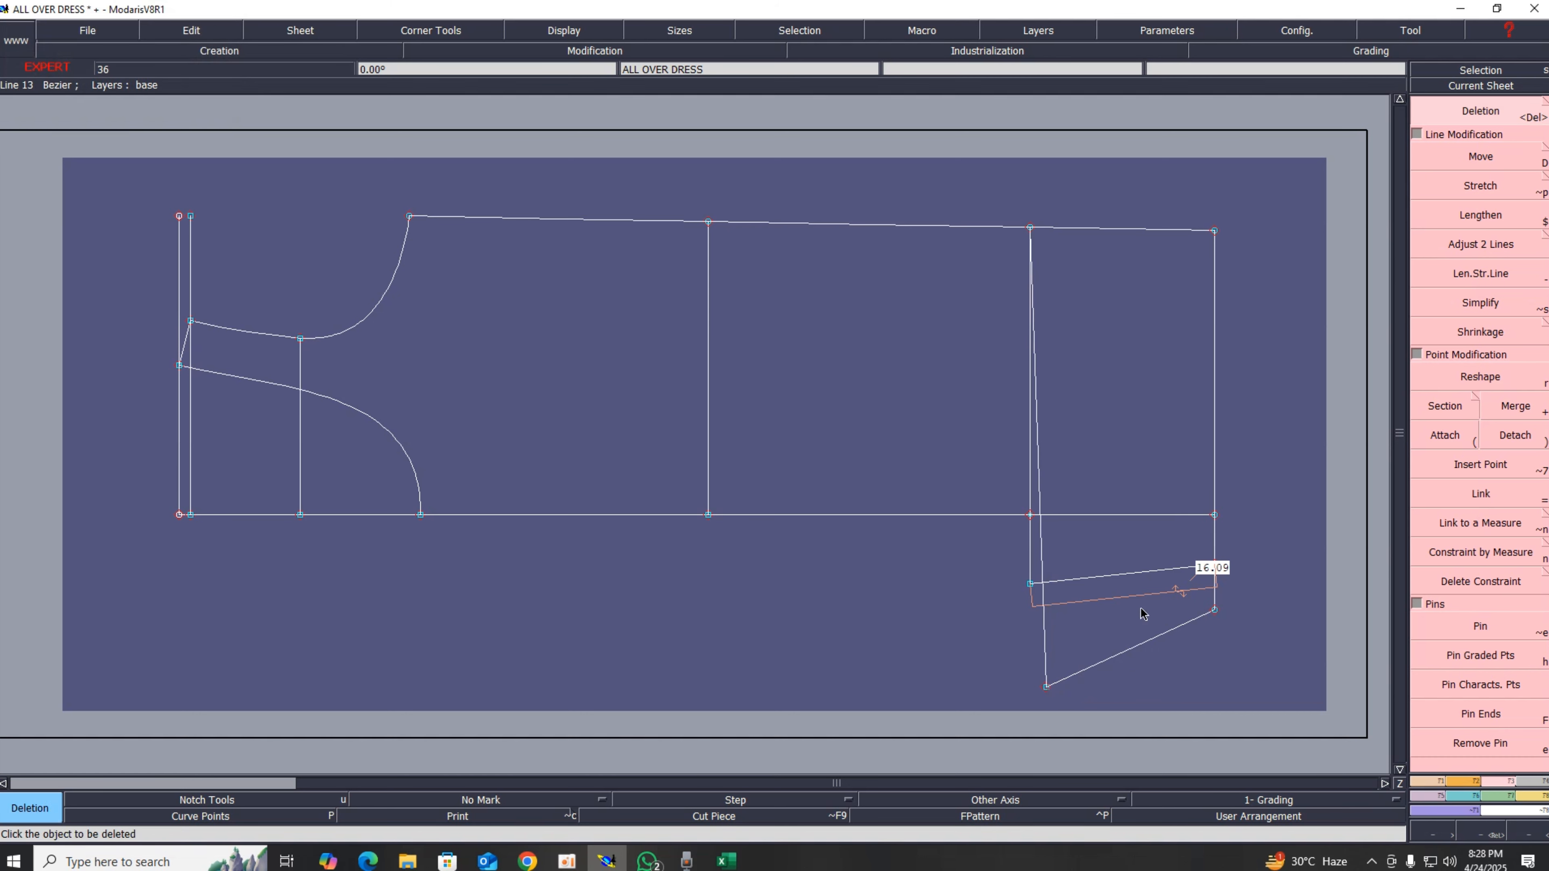
left_click(1141, 594)
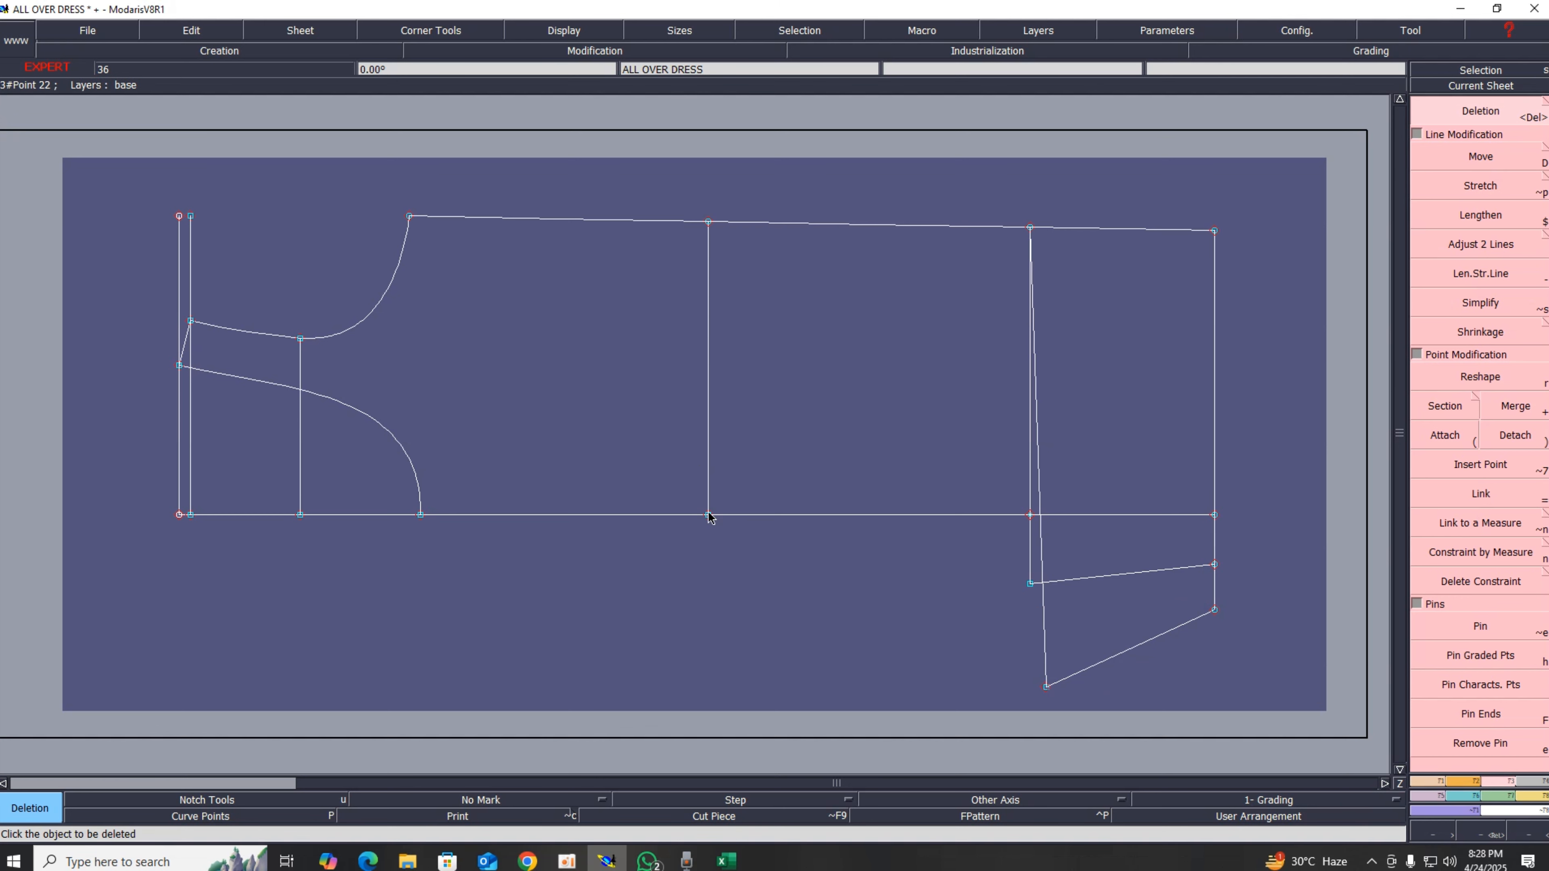
Step: Draw lines from the middle vertical line's bottom point to the leg point and to the moved bottom point
key("b")
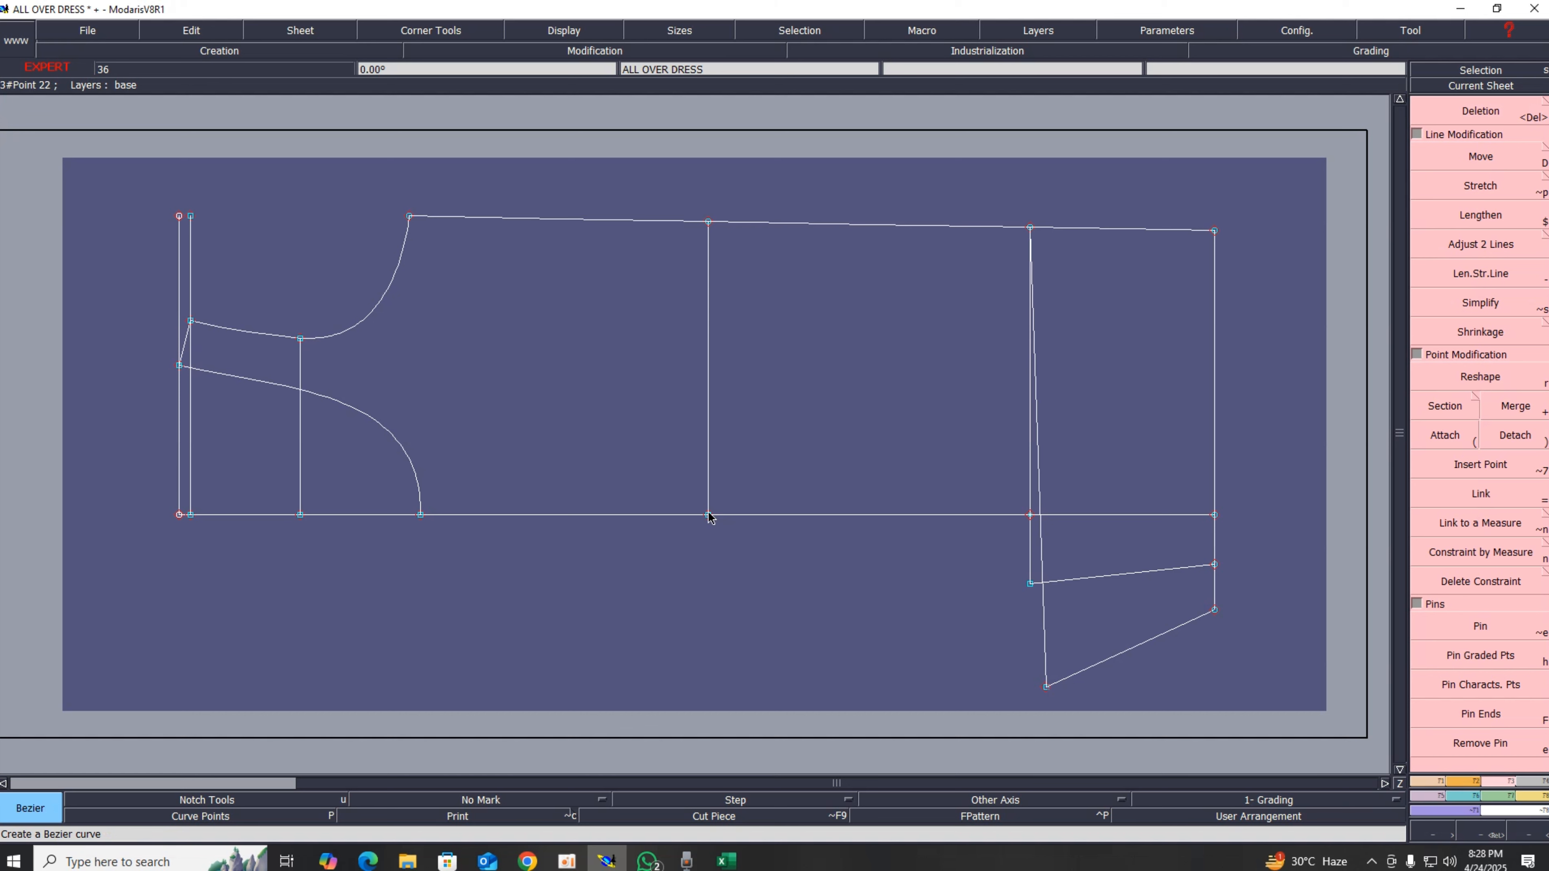
left_click(707, 515)
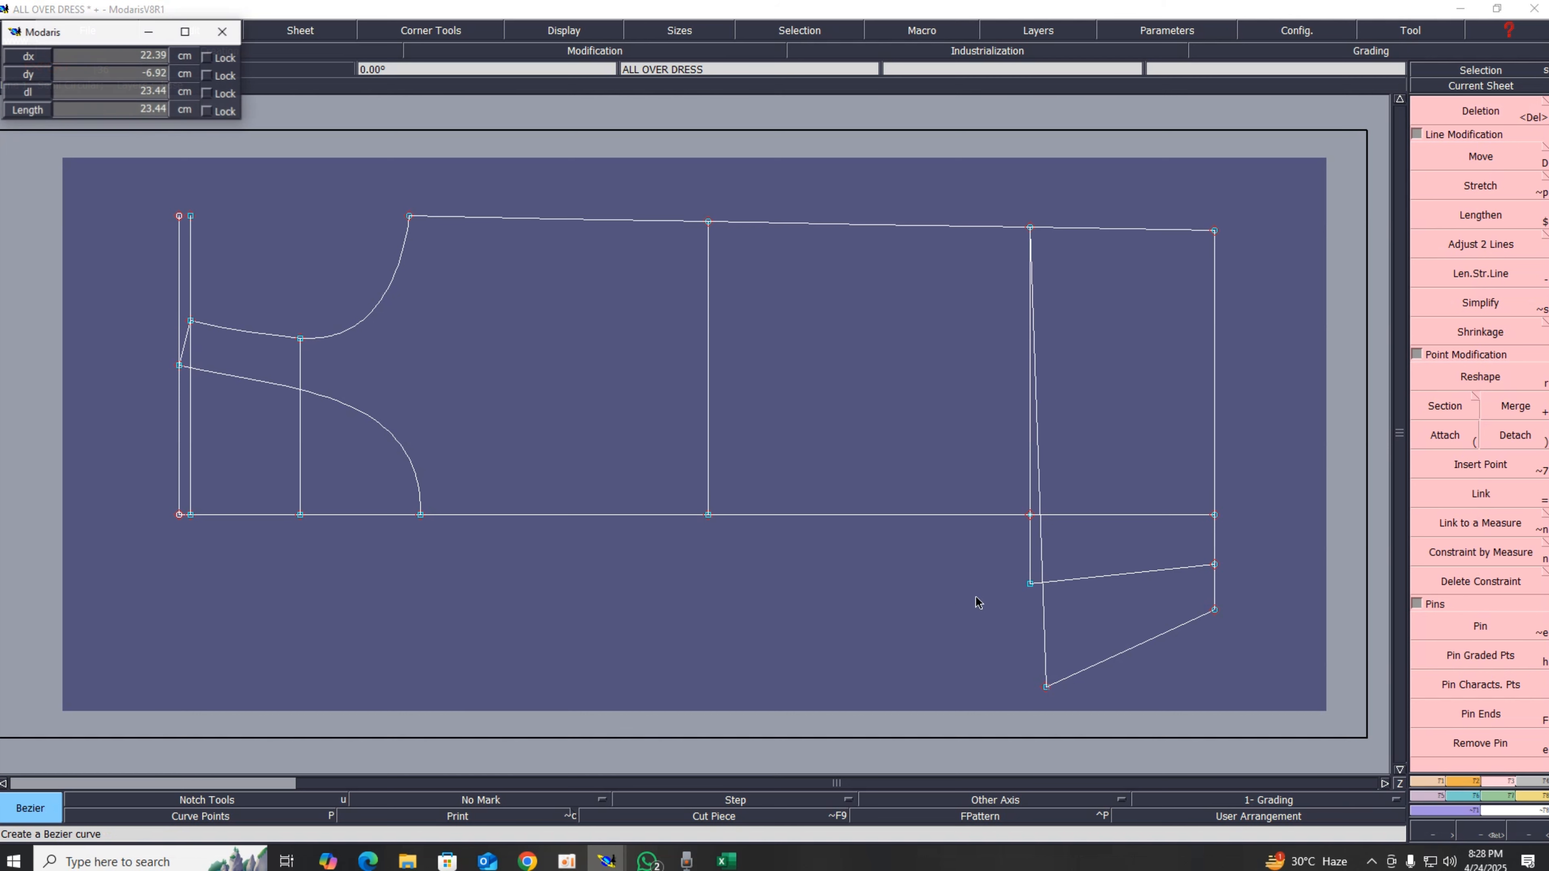
left_click(1032, 585)
right_click(1032, 584)
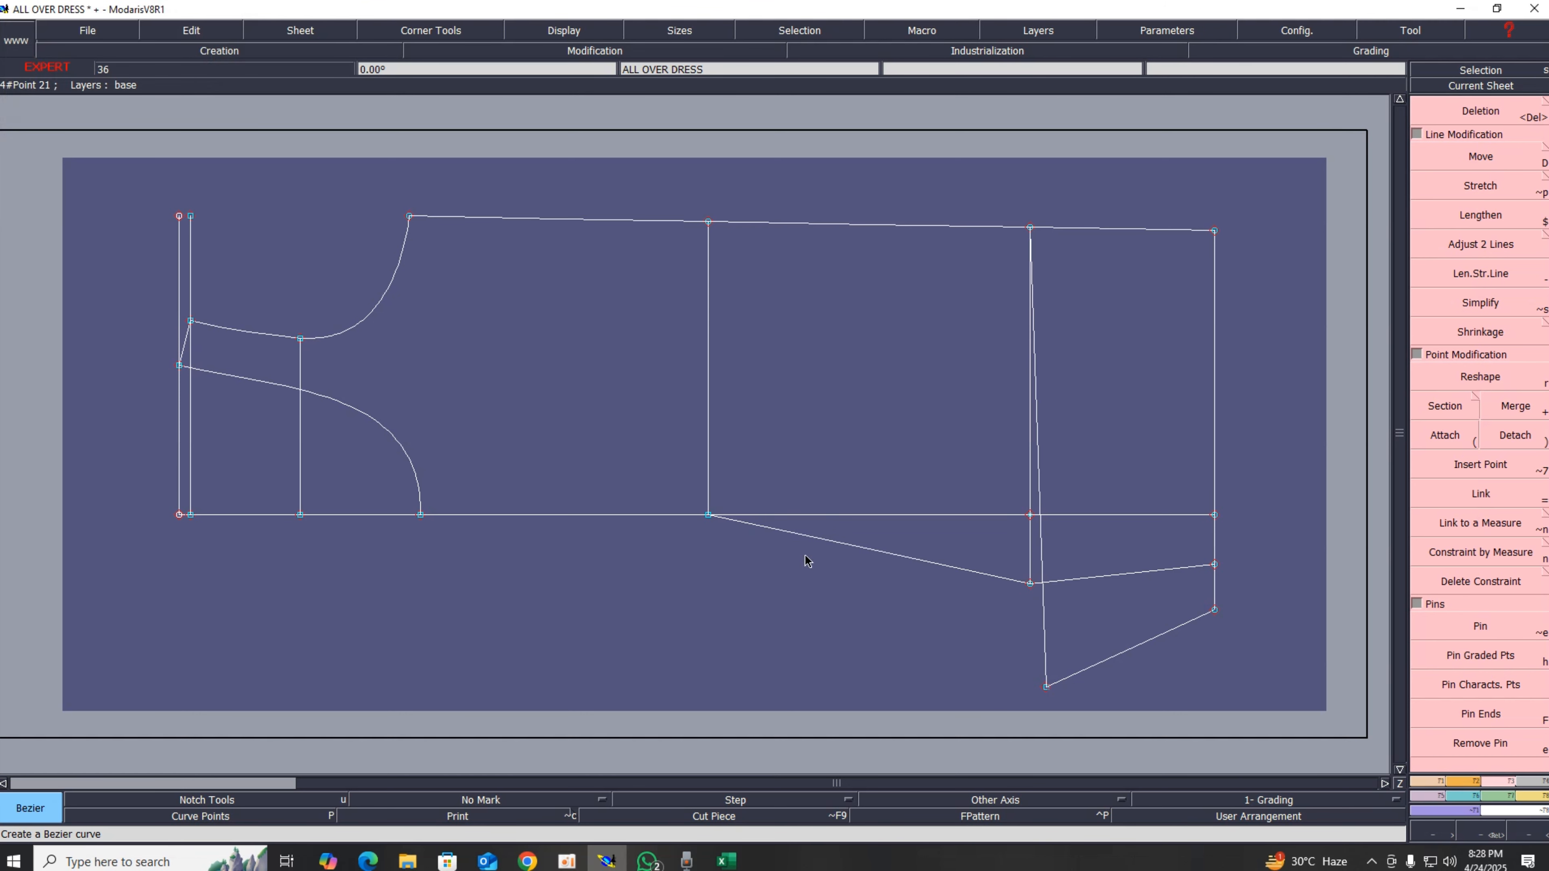
left_click(709, 515)
left_click(1046, 686)
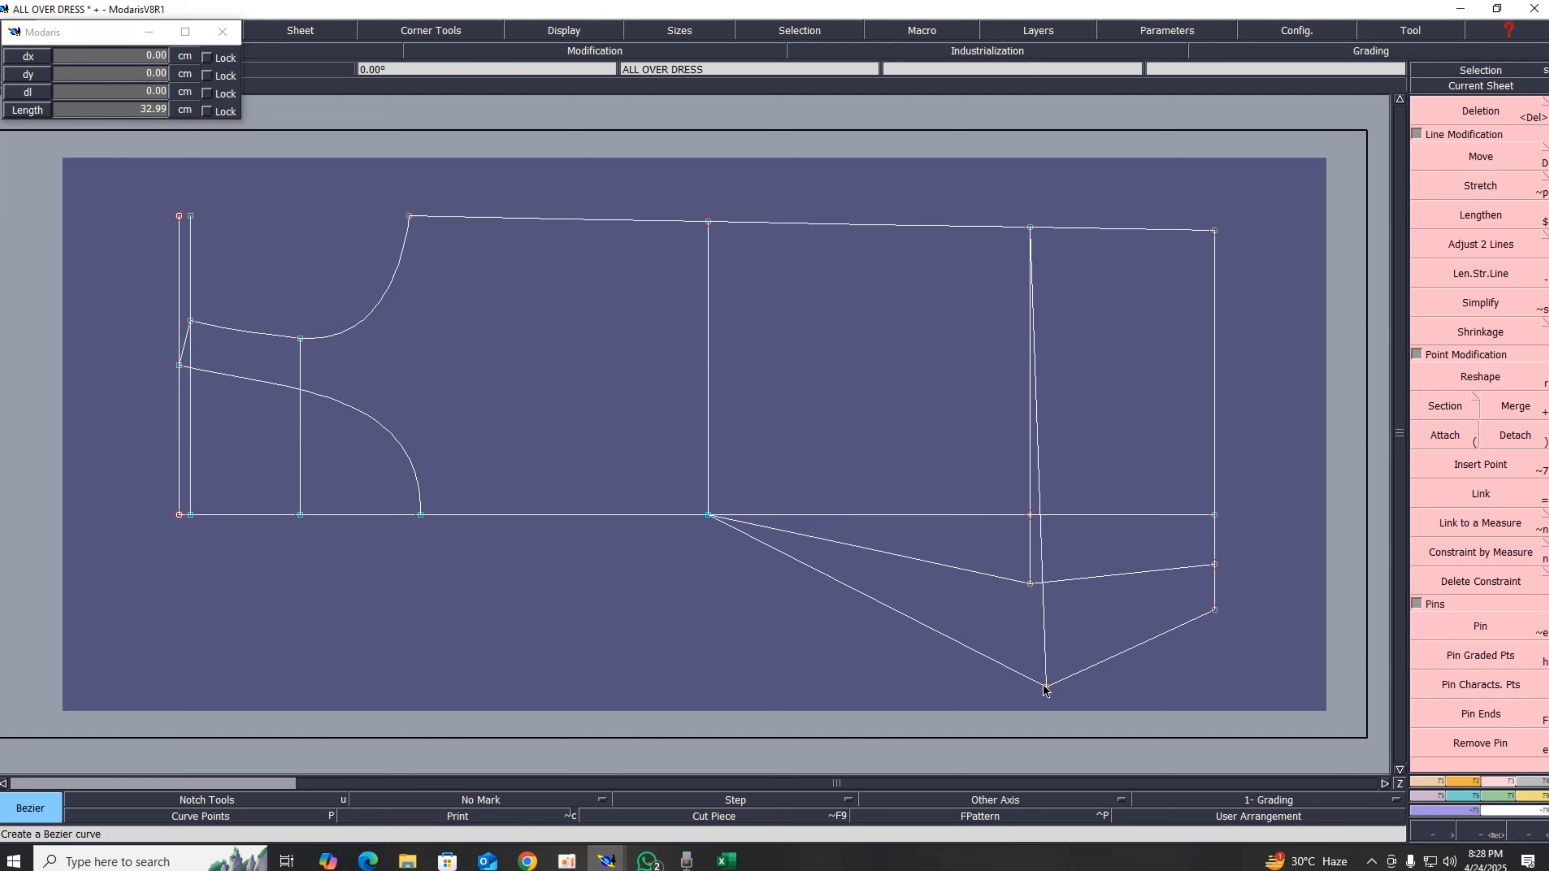
right_click(1046, 689)
Step: Mirror the sheet with X symmetry and delete the long horizontal construction line across the pattern
left_click(1483, 634)
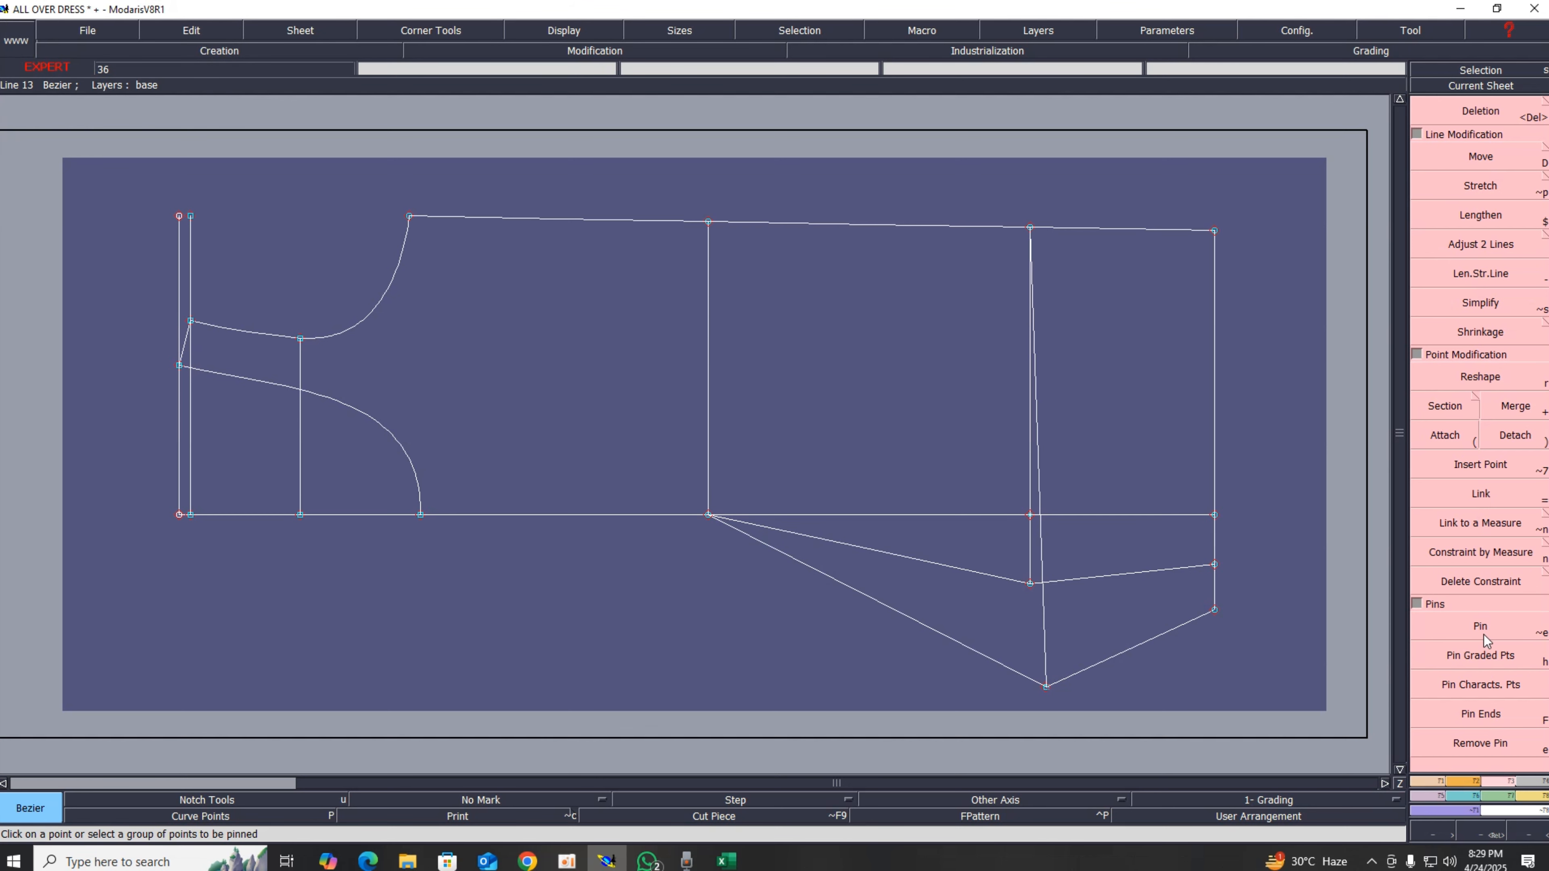
left_click(1466, 782)
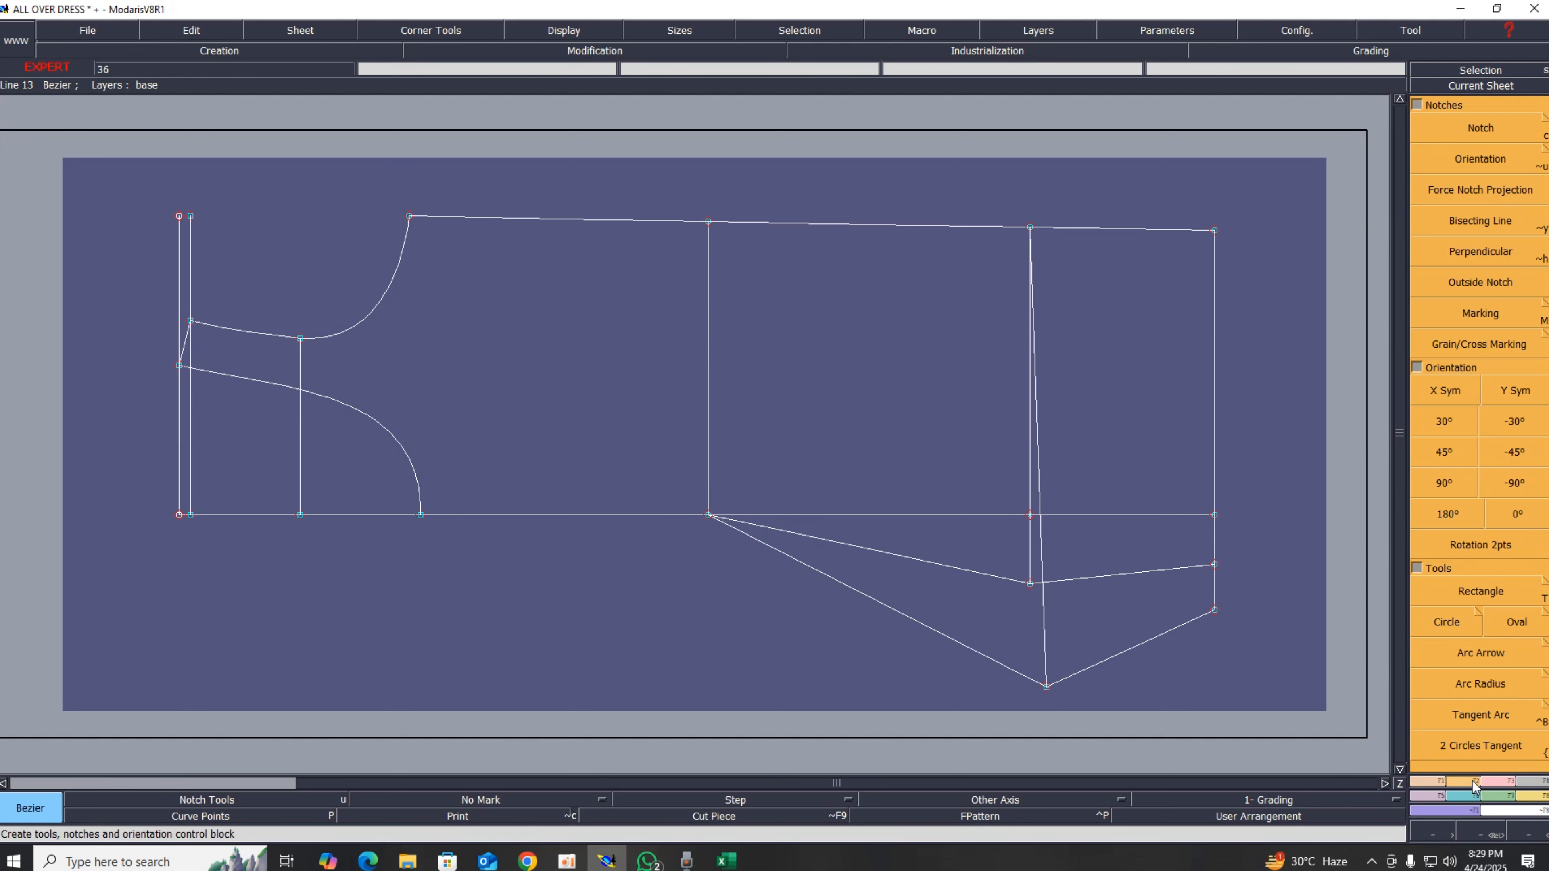
left_click(1429, 401)
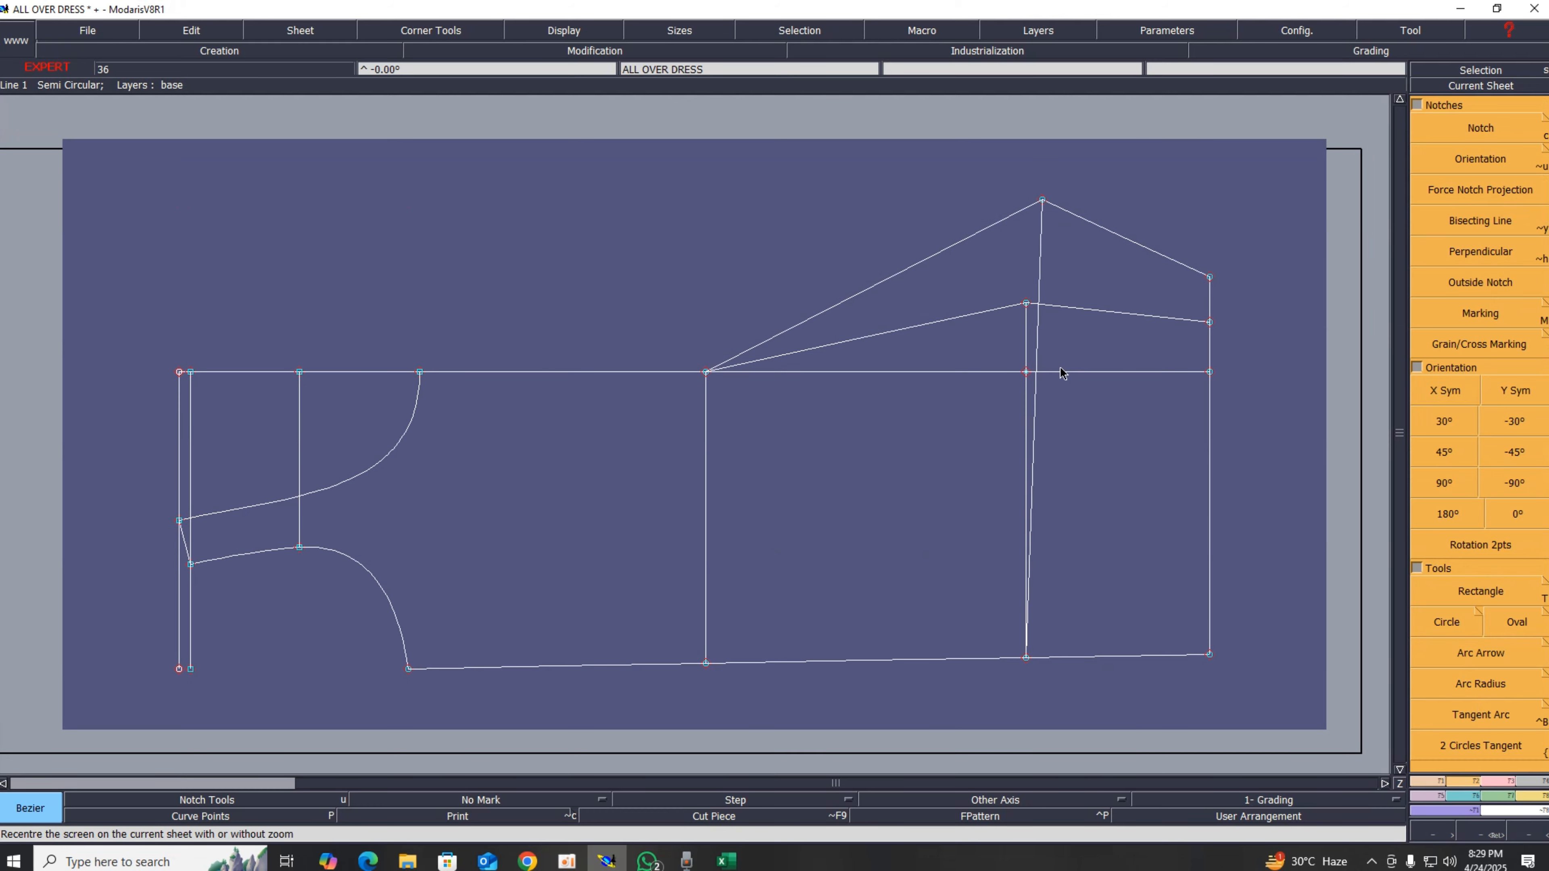
key("Delete")
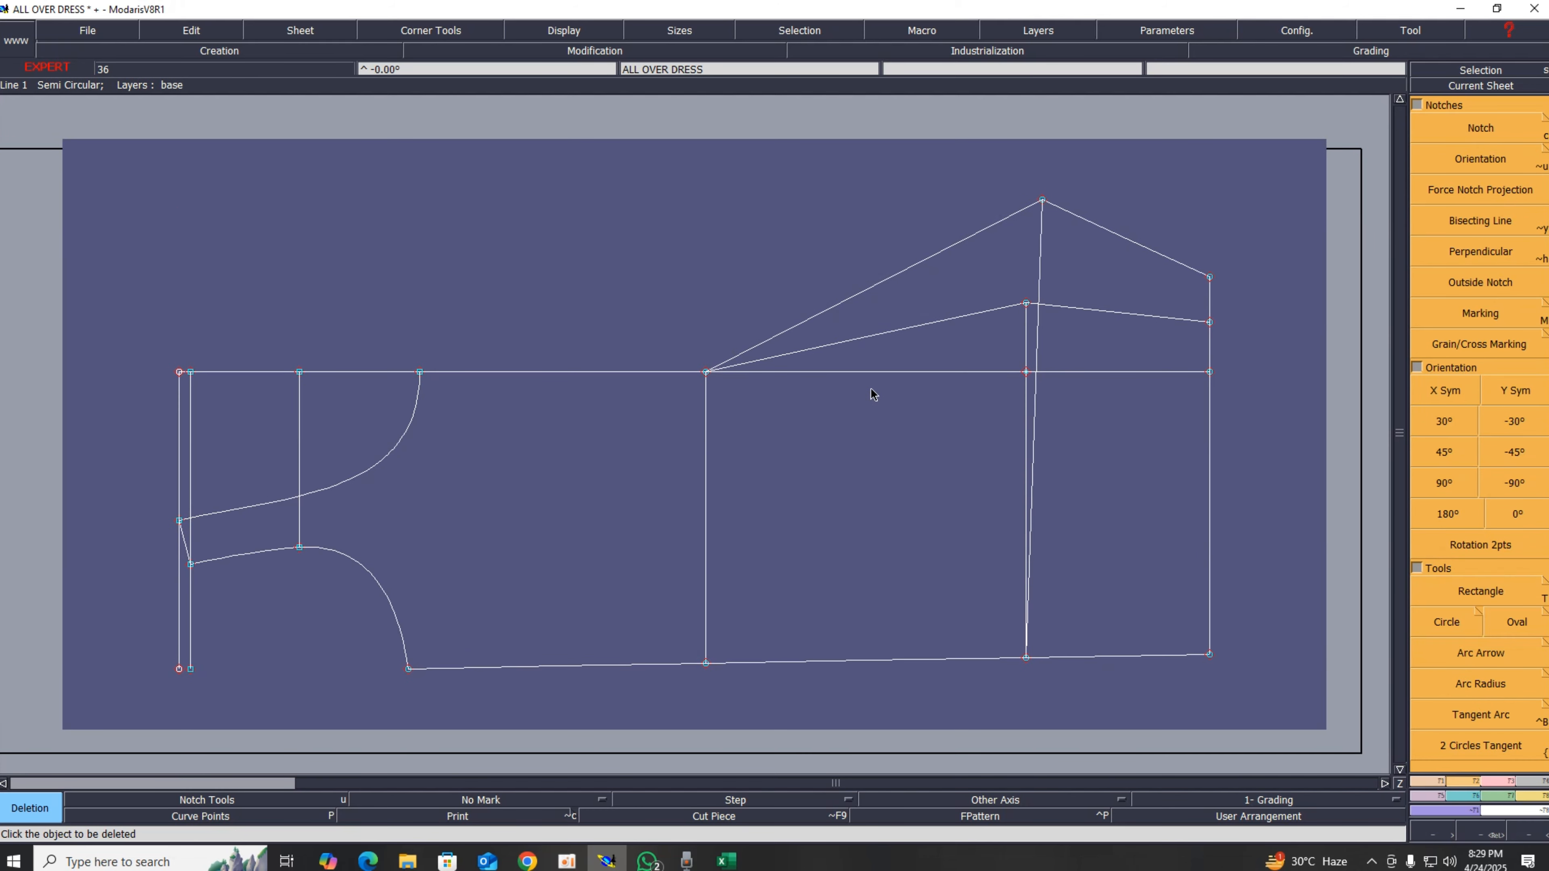
left_click(870, 373)
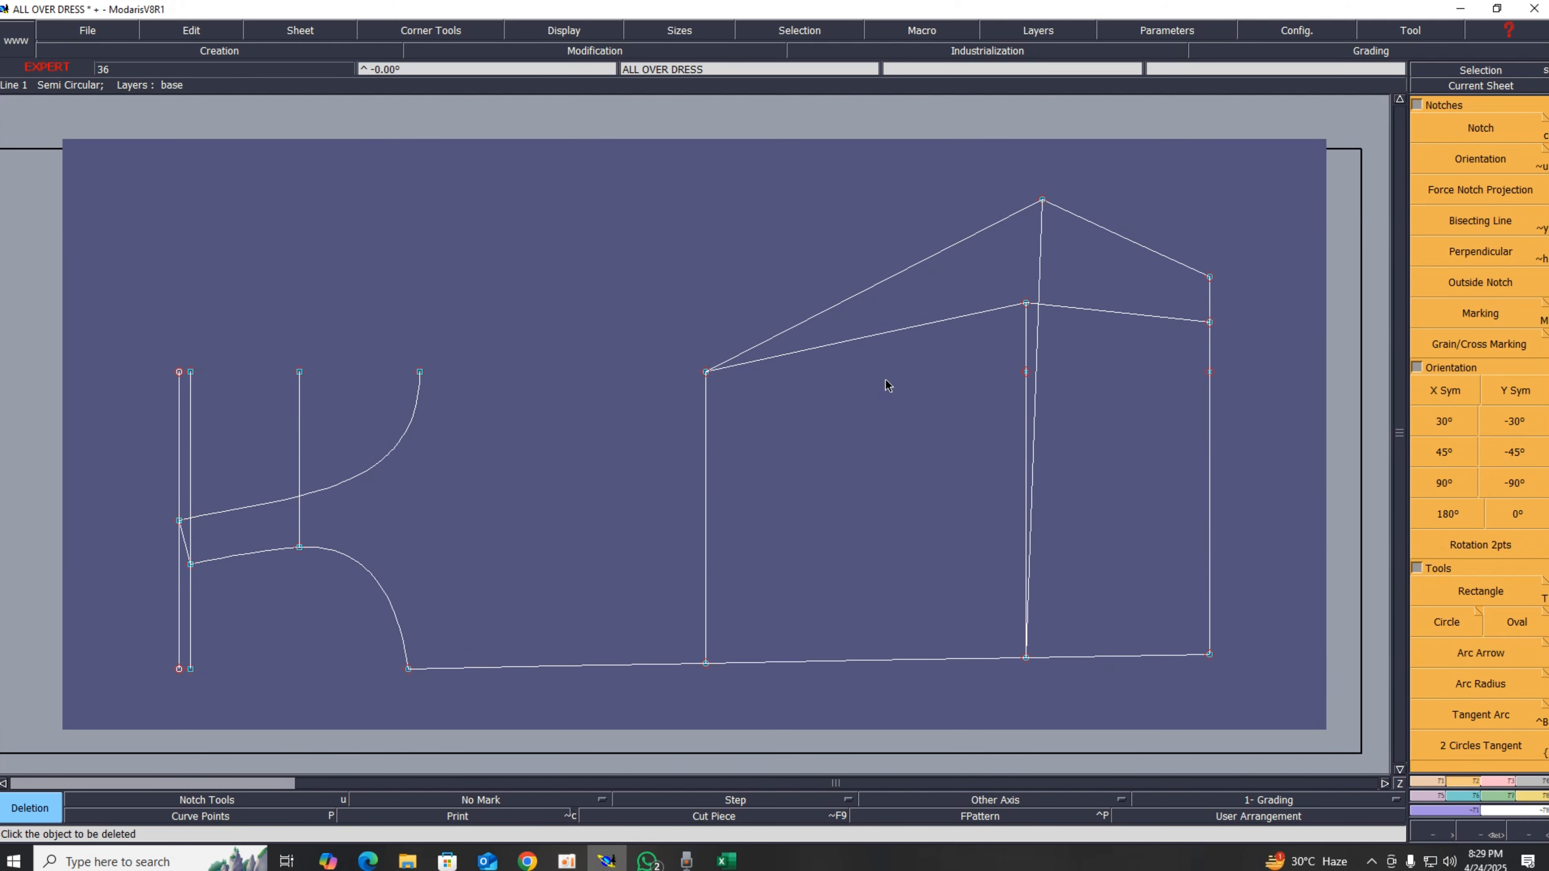
Step: Delete the two left leg lines and the stray points on the right vertical lines
left_click(1025, 373)
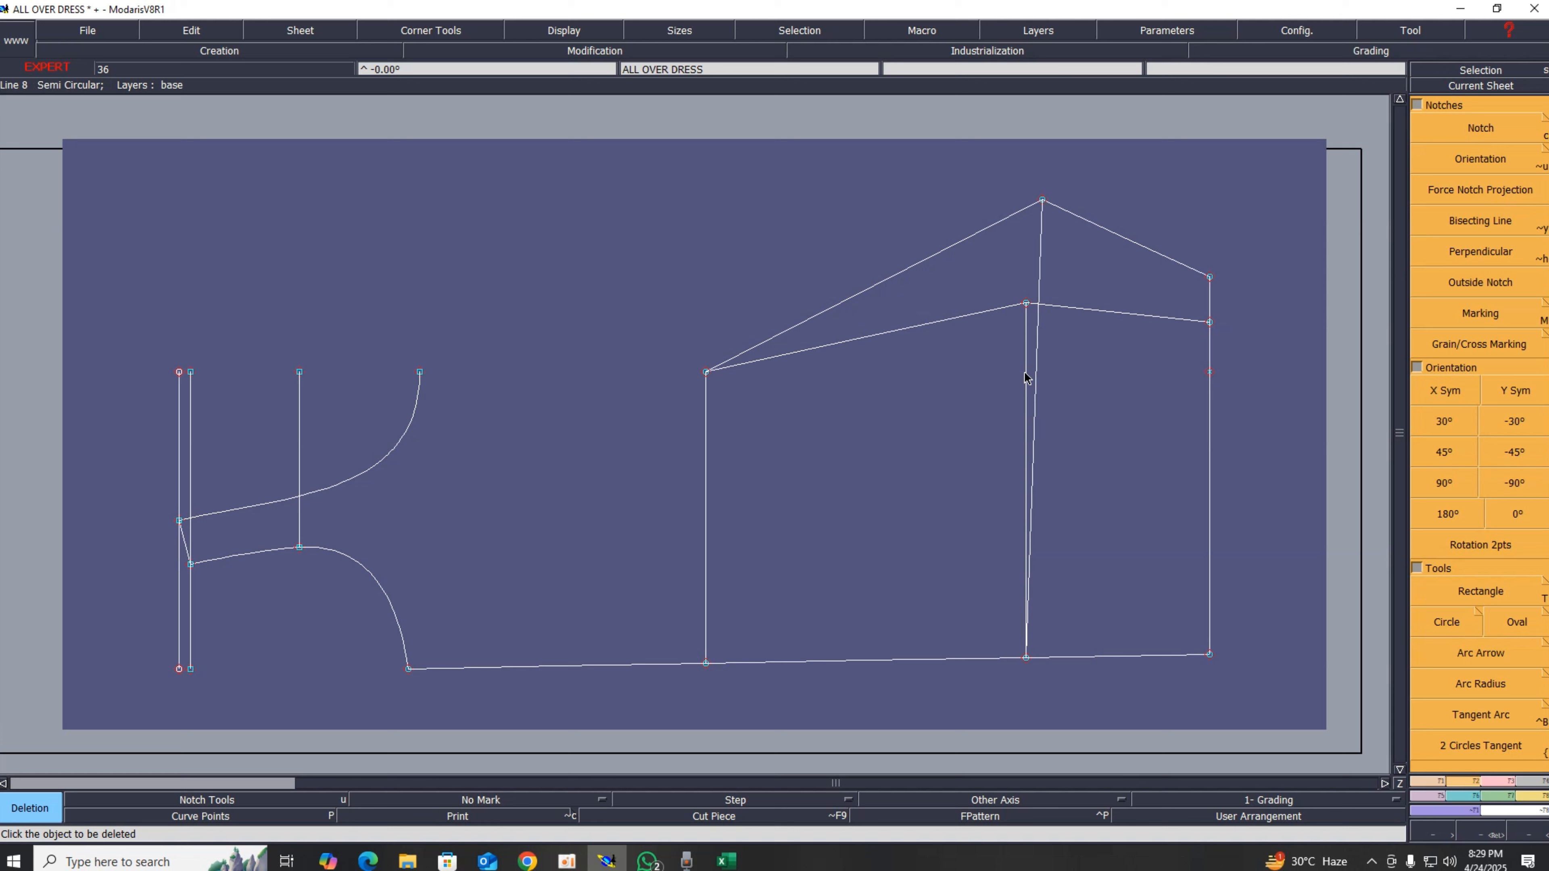
left_click(1208, 373)
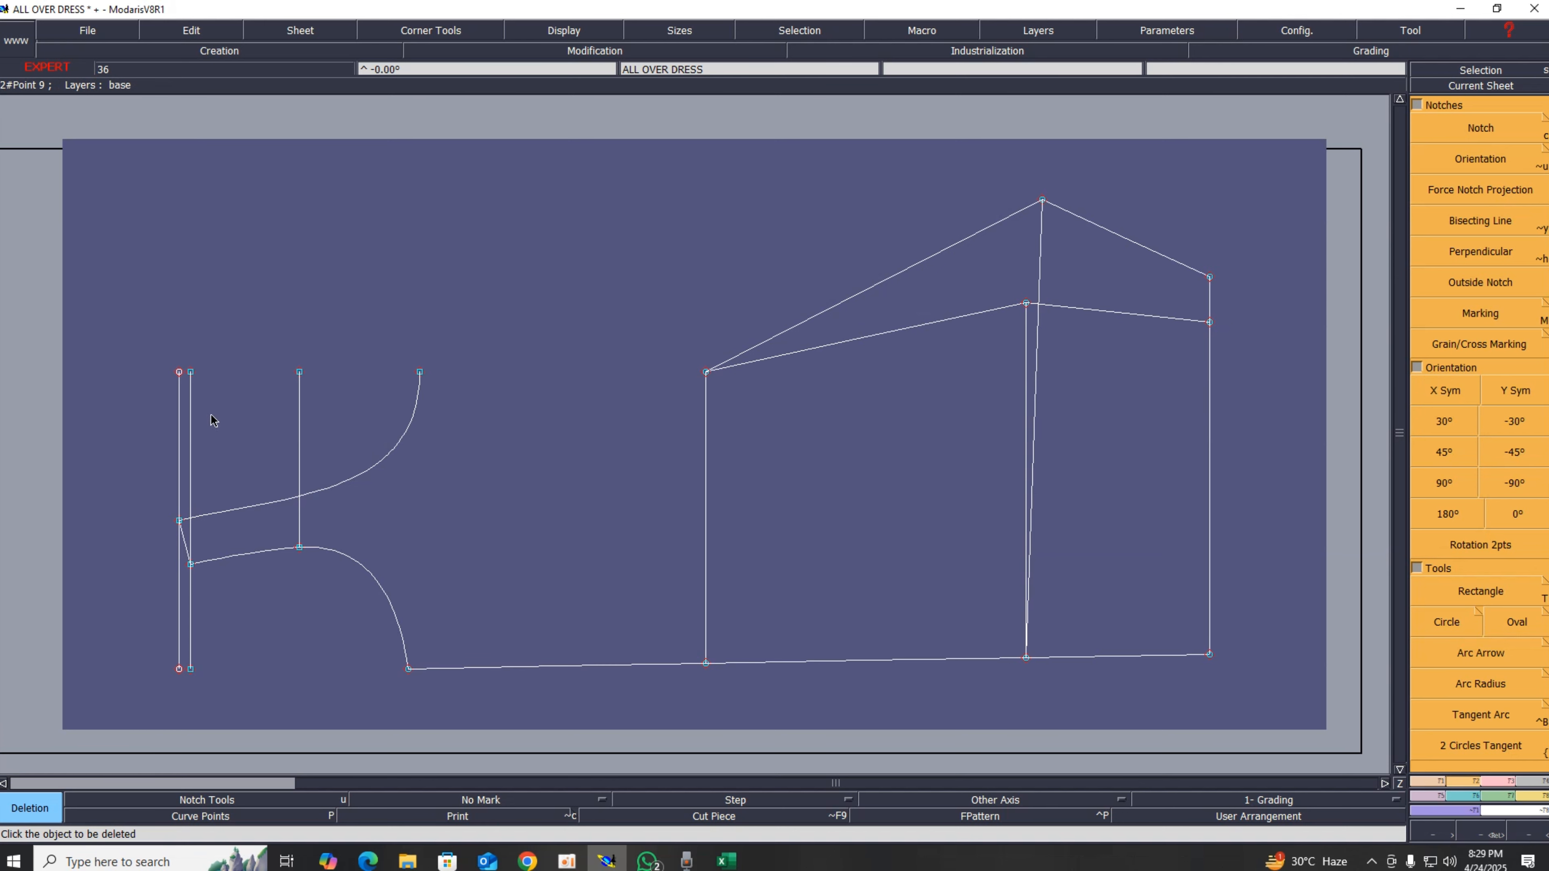
left_click(178, 420)
left_click(188, 412)
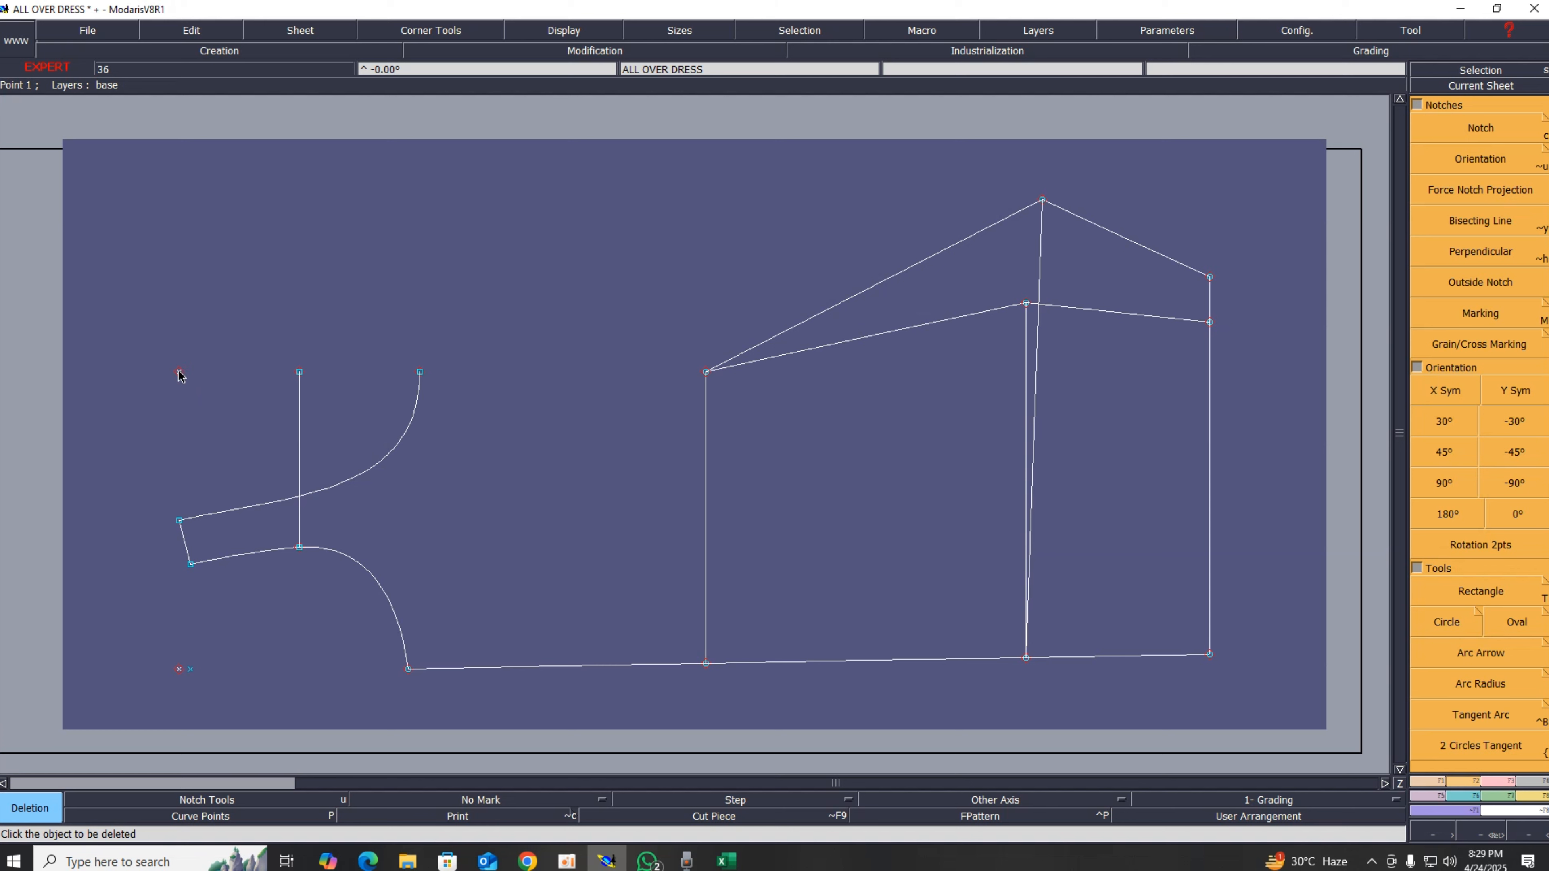
key("Delete")
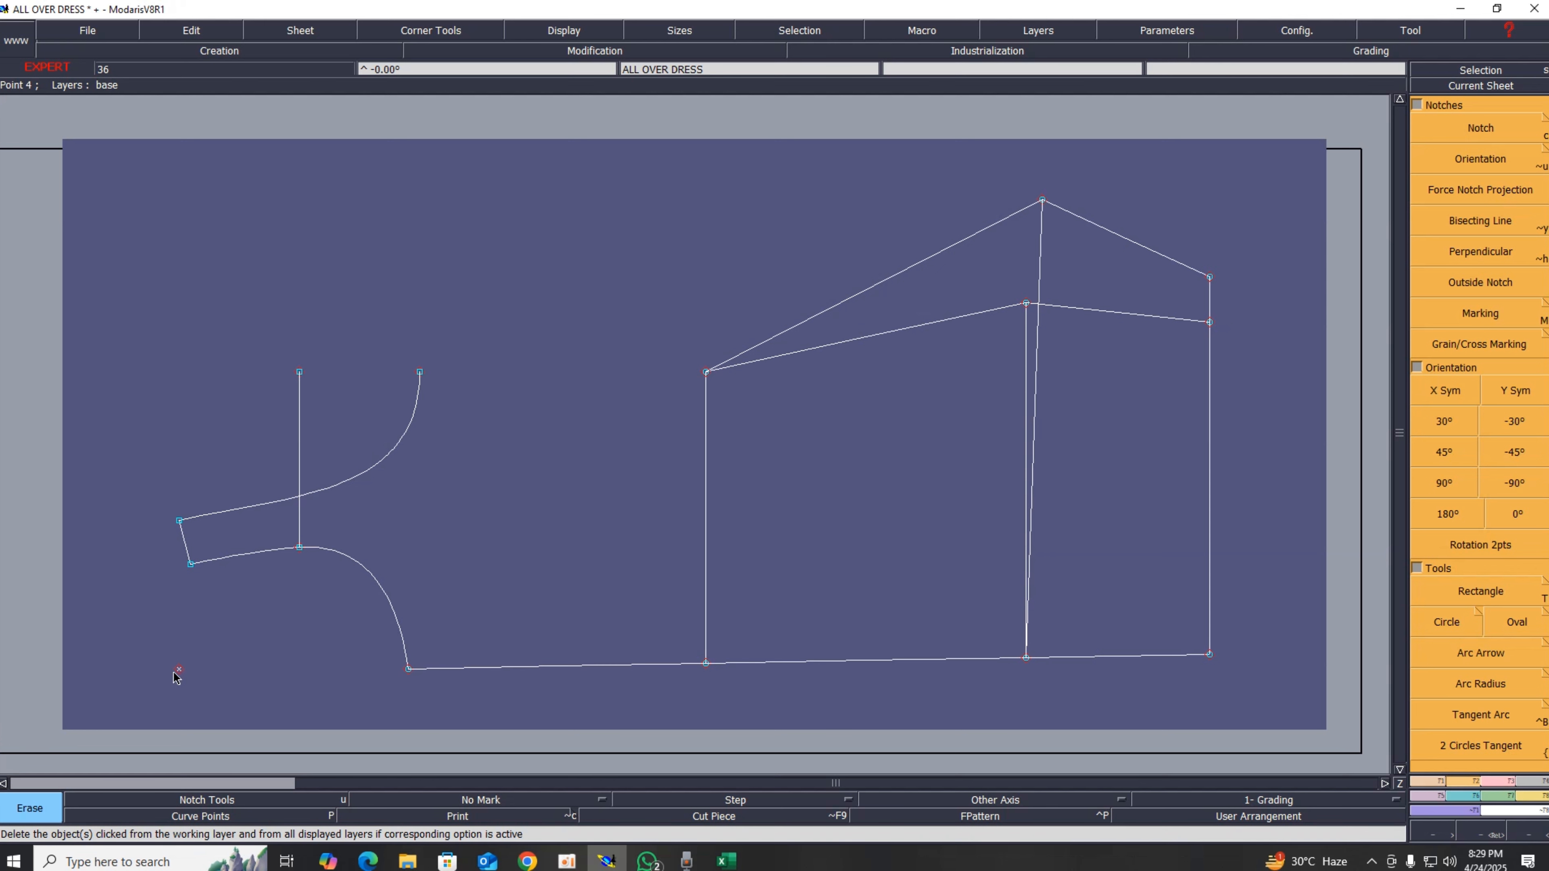
Step: Draw a line about 24.92 cm from the armhole curve's top point to the middle vertical line's top point
key("b")
left_click(419, 373)
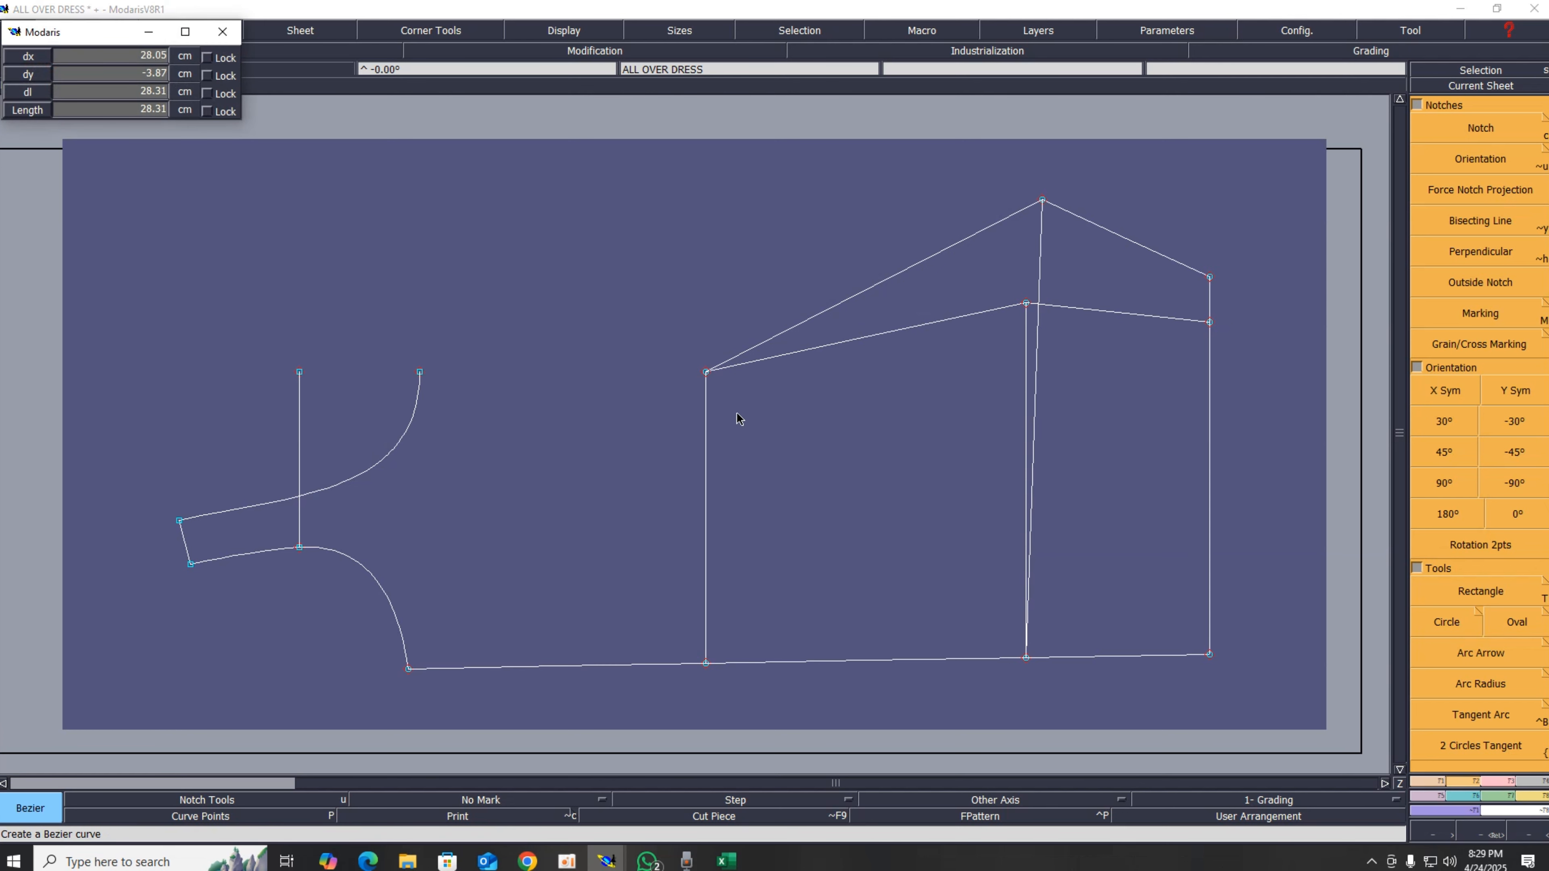
left_click(706, 372)
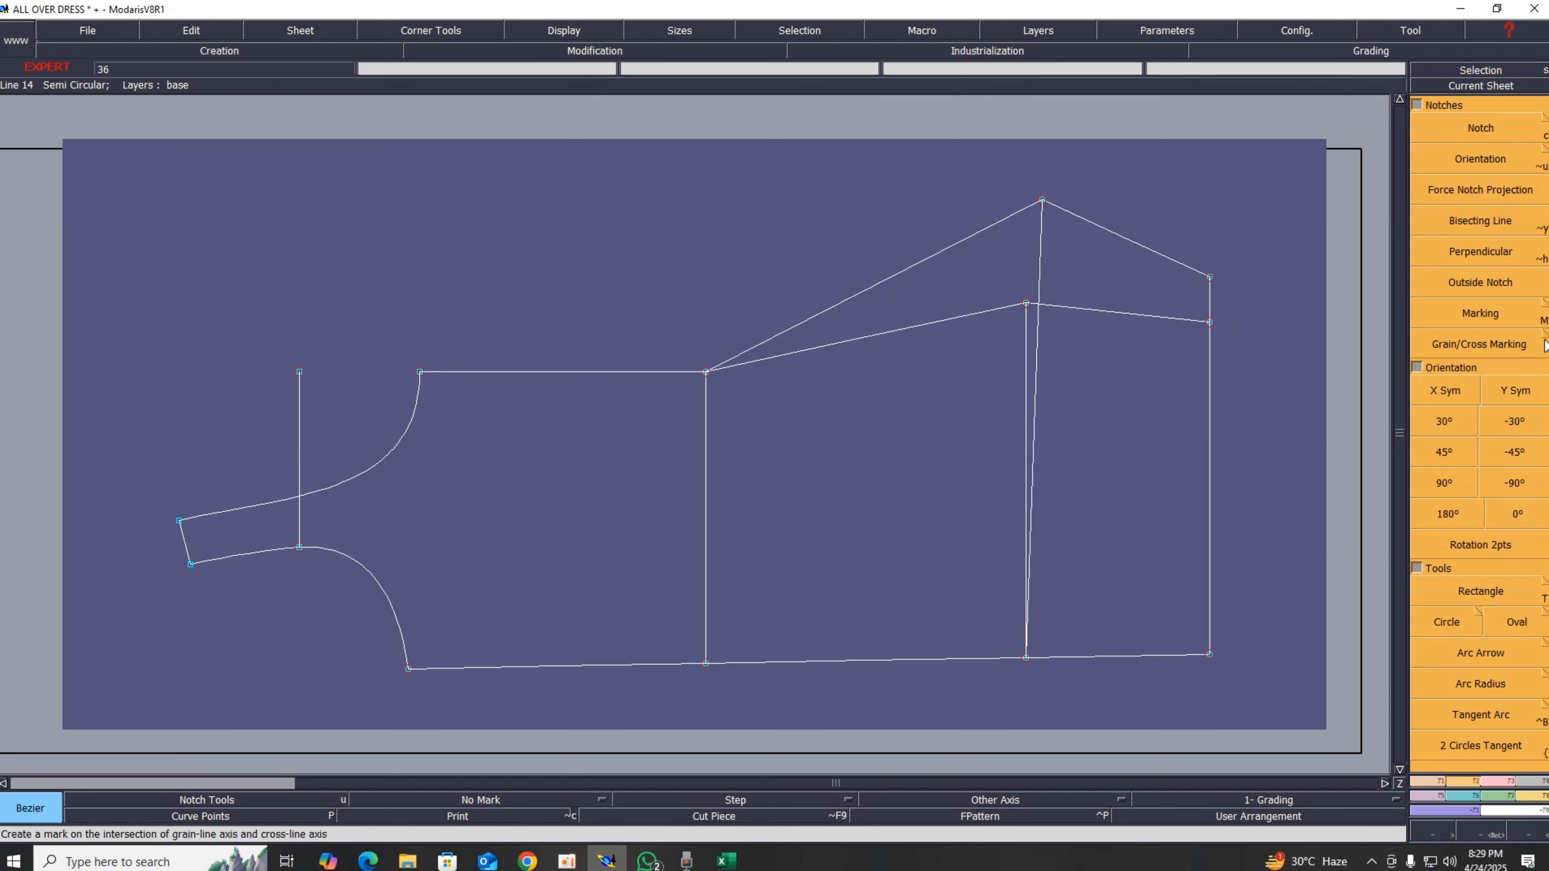
Step: Draw a horizontal straight line about 29.44 cm from the middle vertical's top point to the right vertical line
left_click(1489, 782)
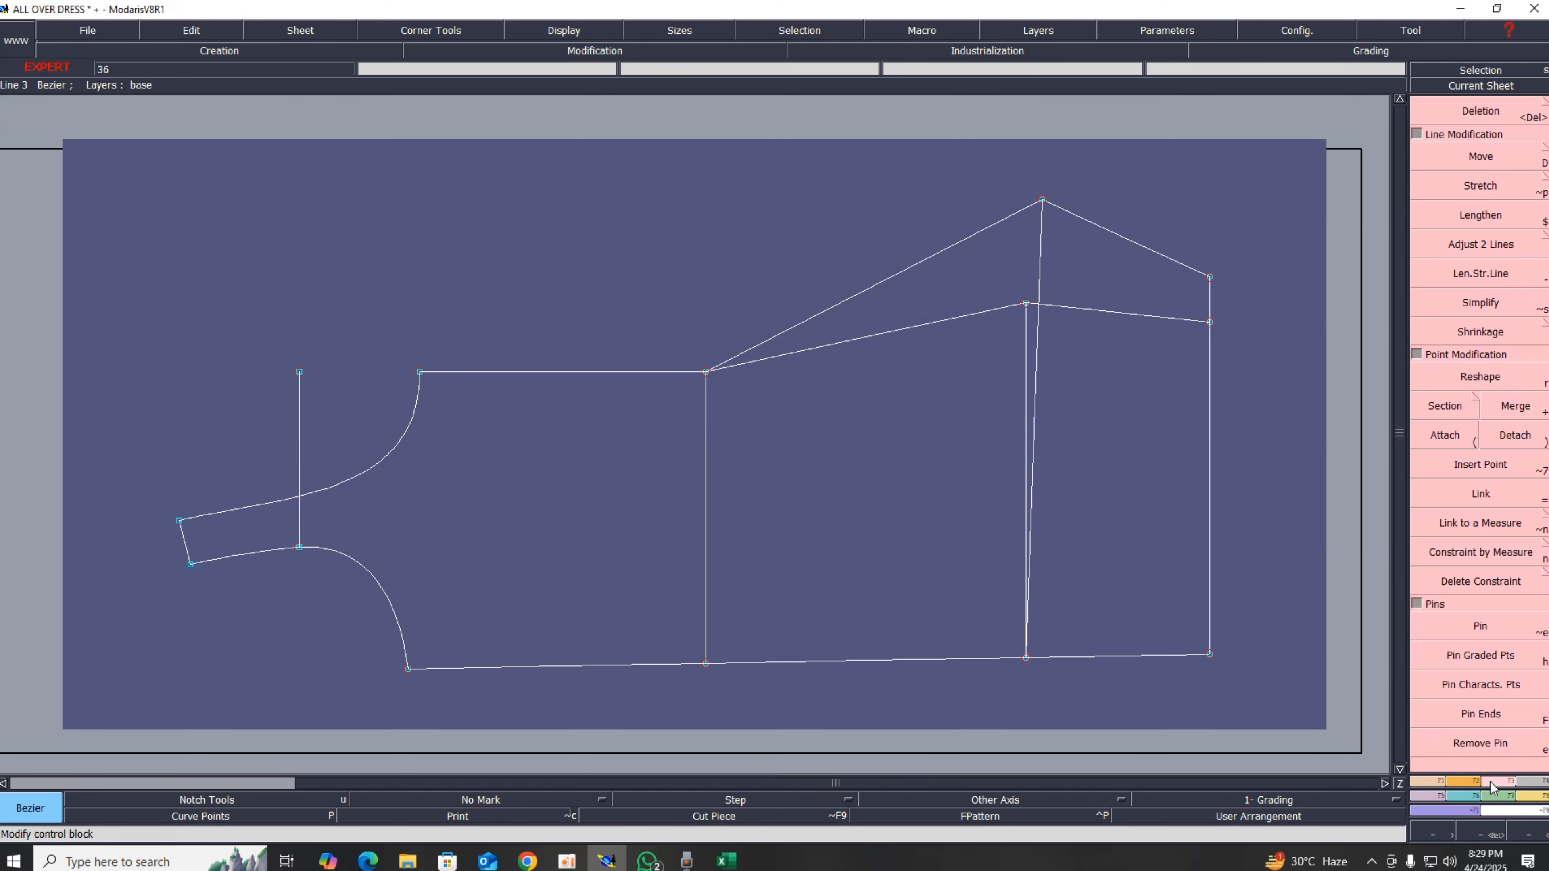
left_click(1478, 283)
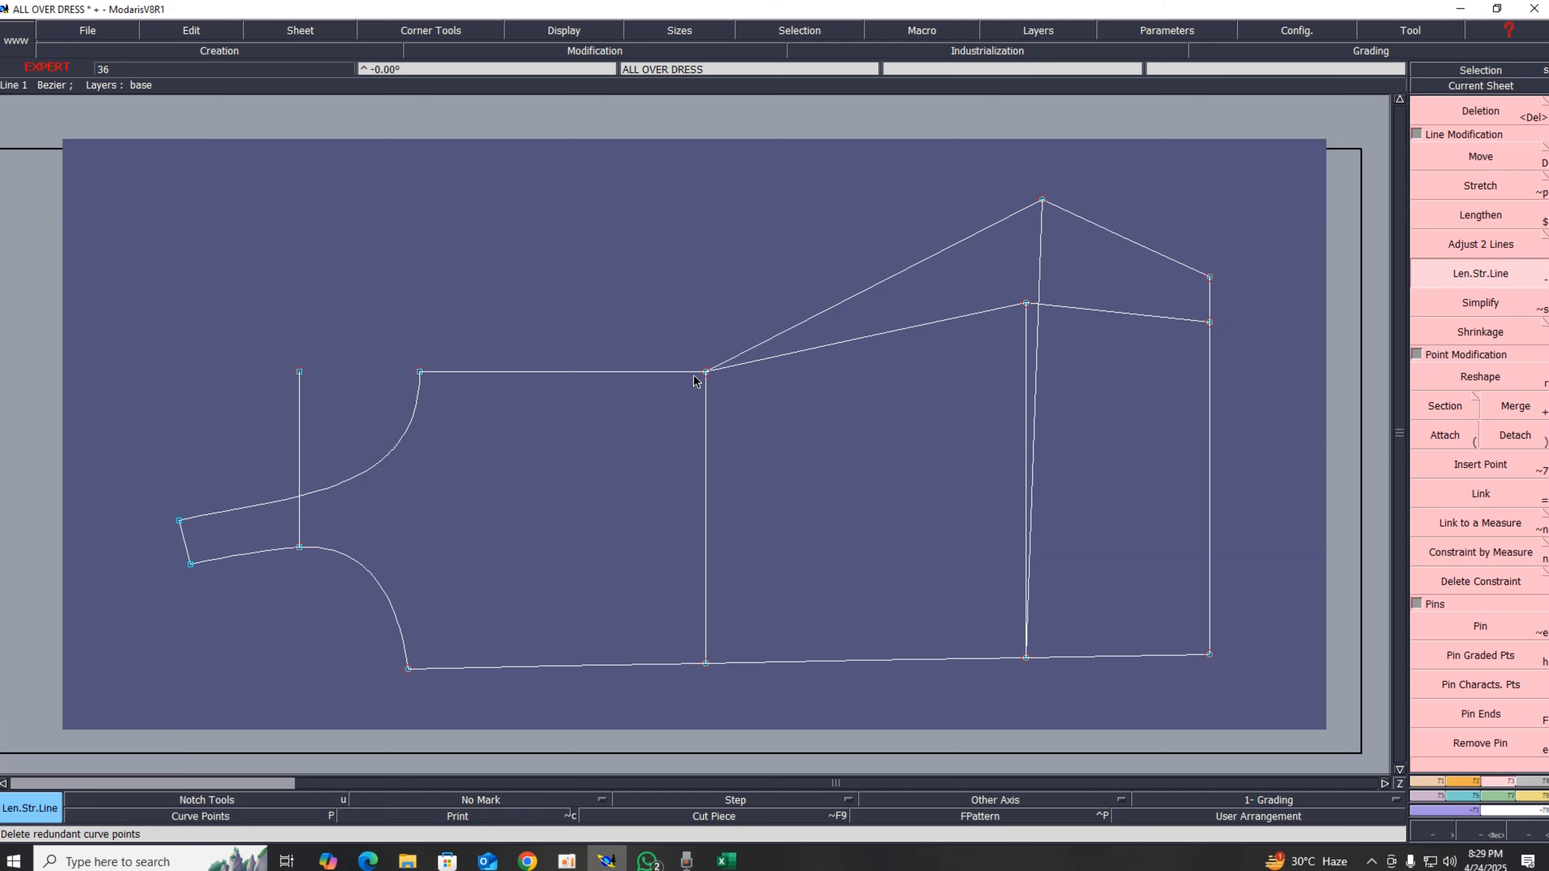
left_click(706, 372)
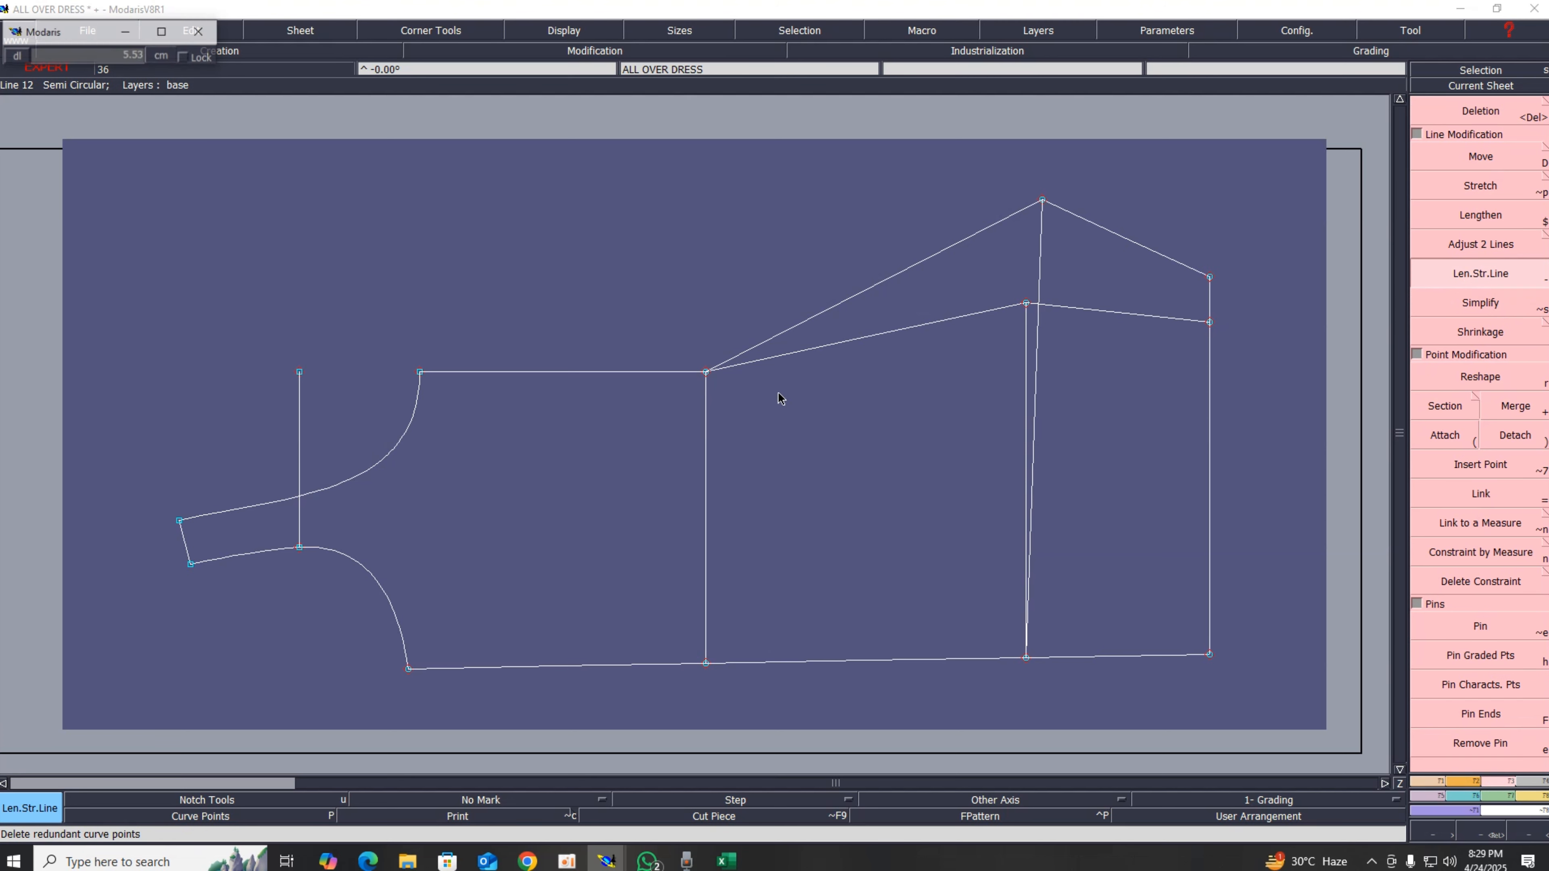
left_click(1040, 427)
Step: Show the handles and reshape the lower slanted line into a curve rising from the middle line's top to the right corner point
scroll(1024, 363, "up", 3)
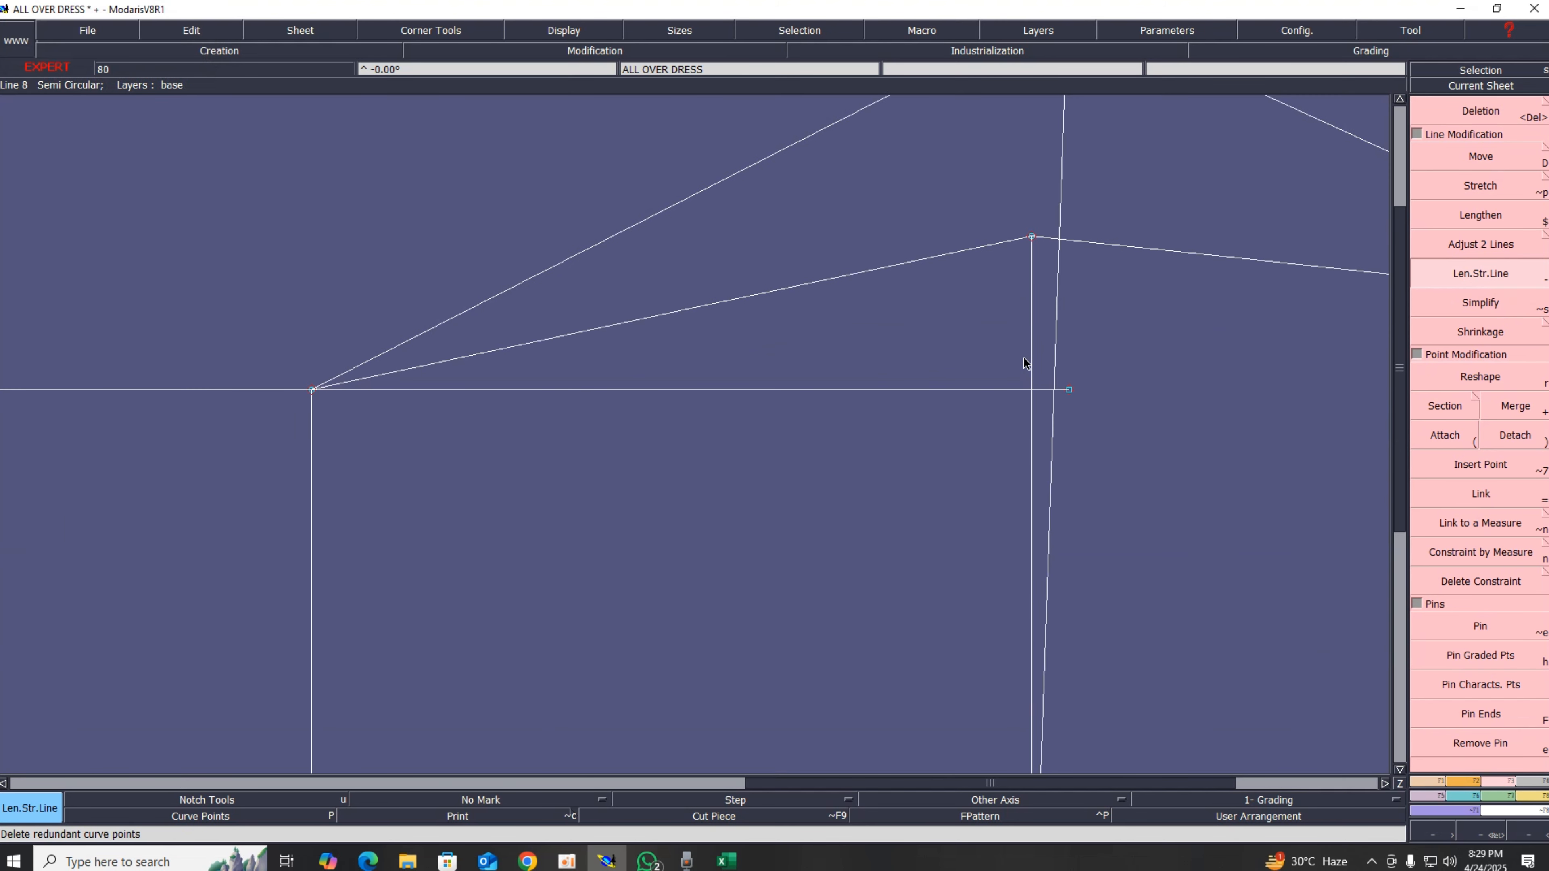
left_click(572, 36)
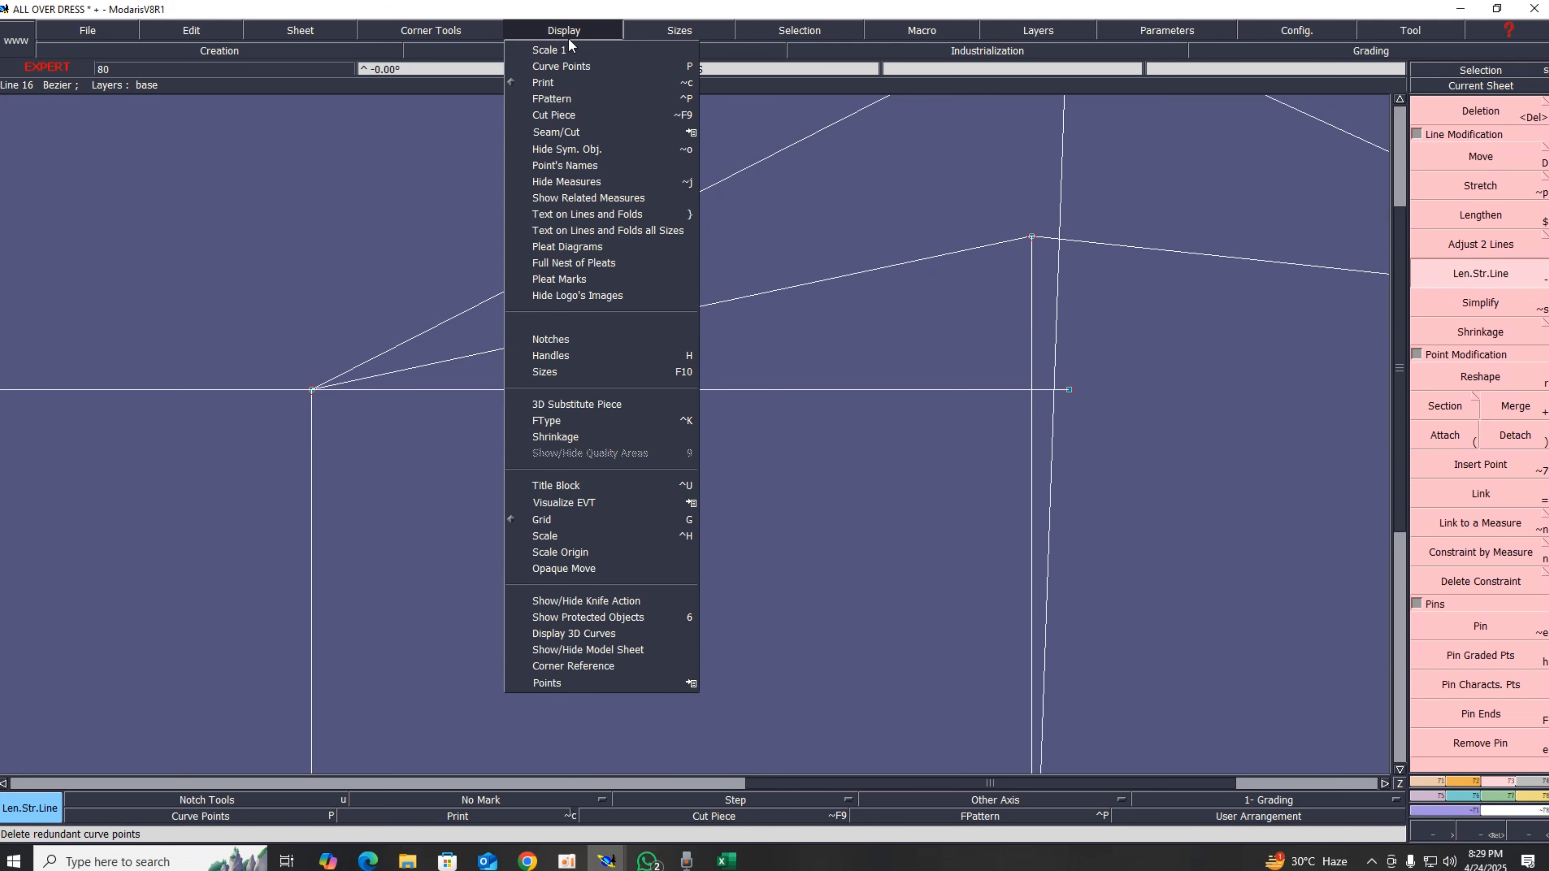
left_click(564, 358)
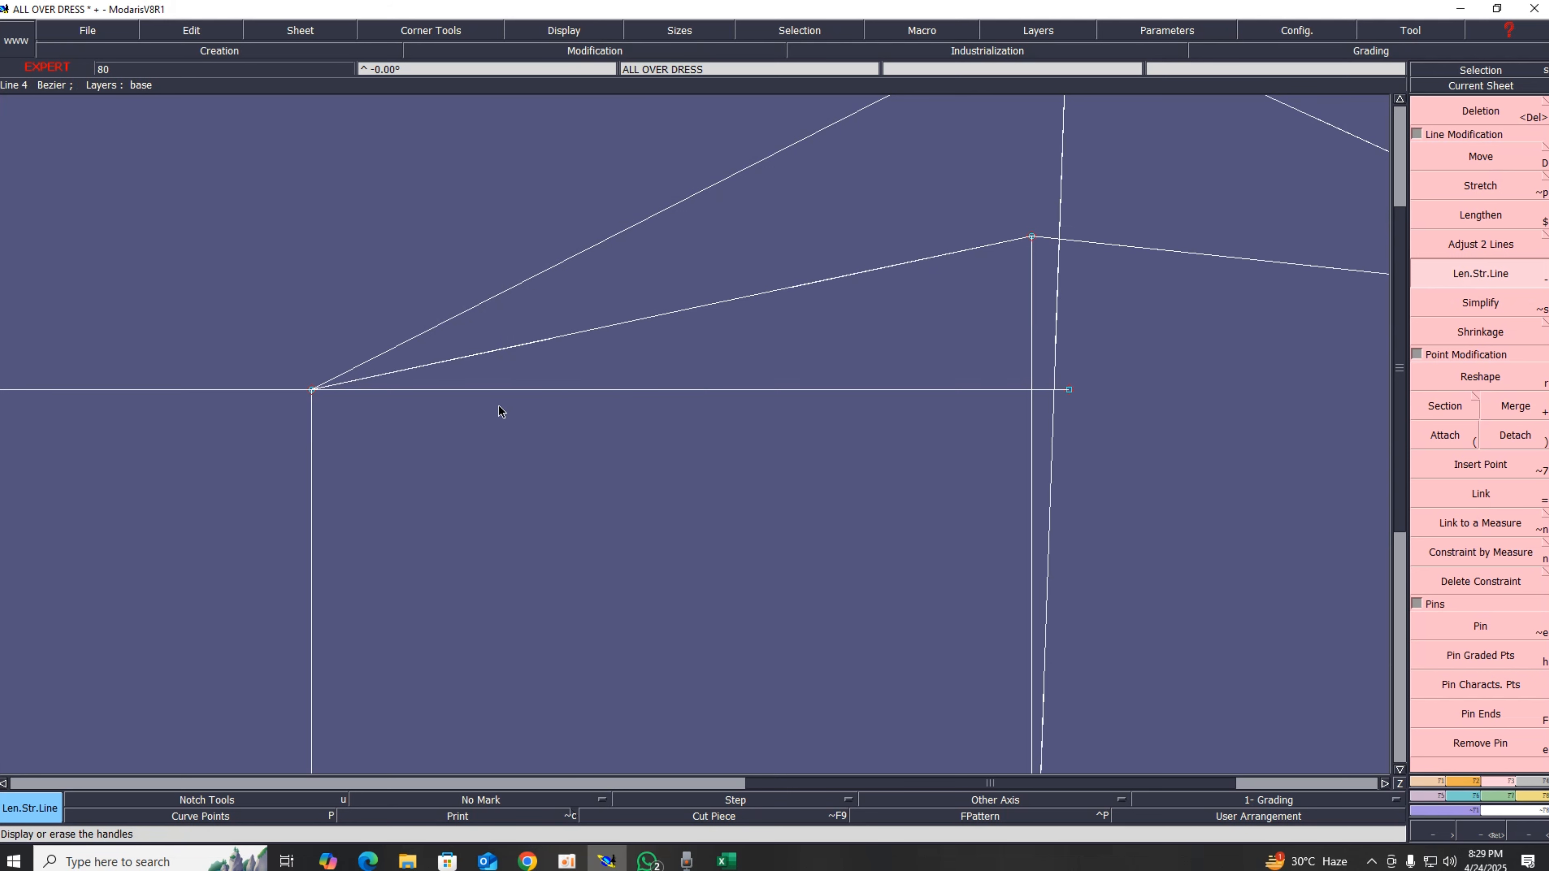
key("r")
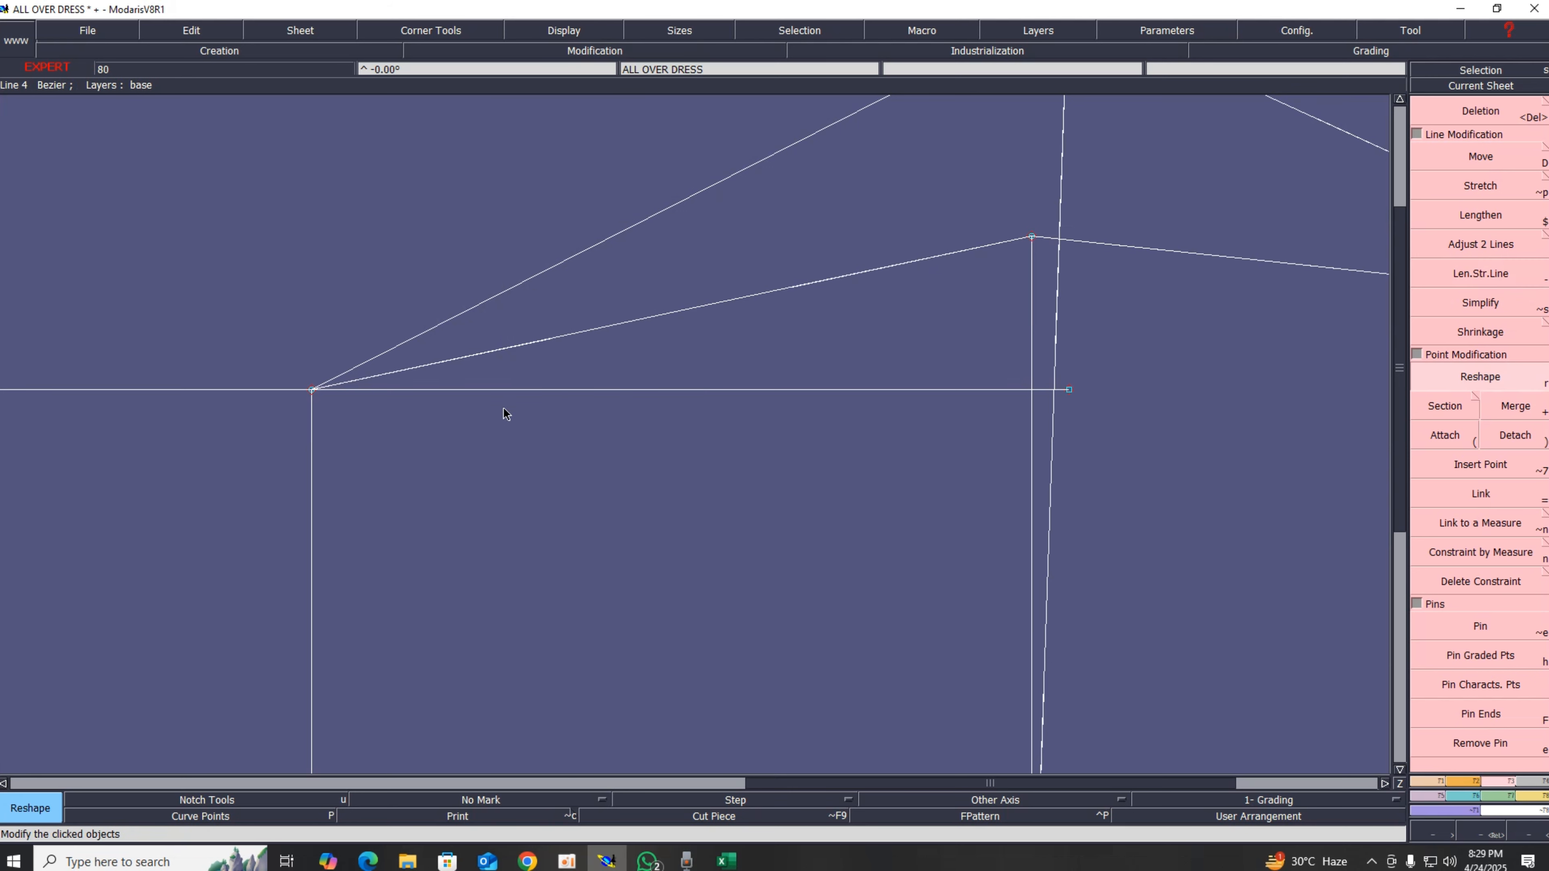
left_click(435, 382)
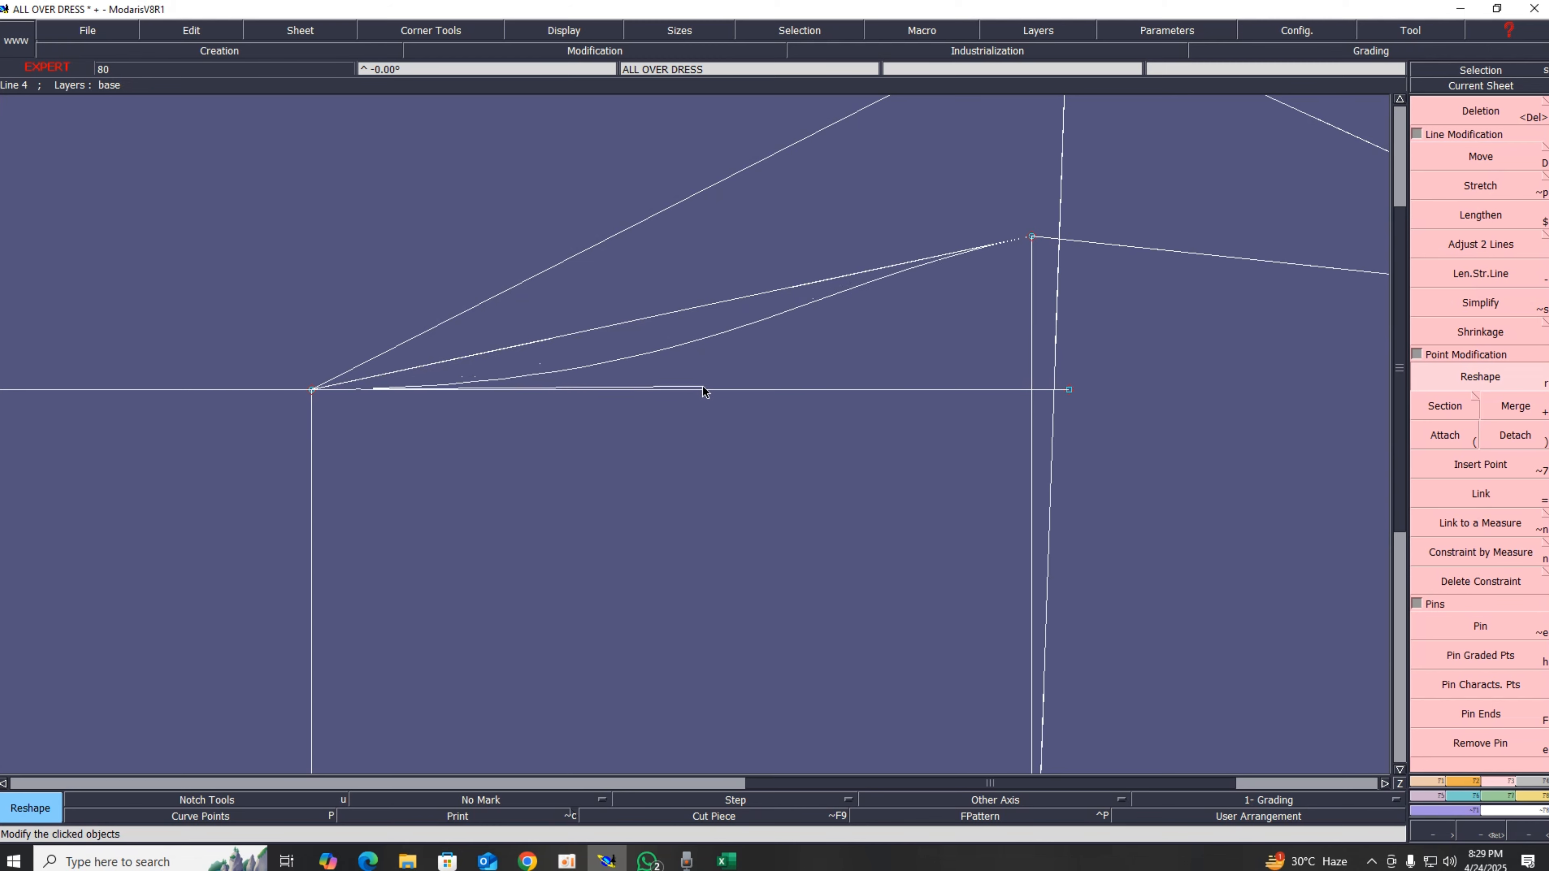
left_click(848, 388)
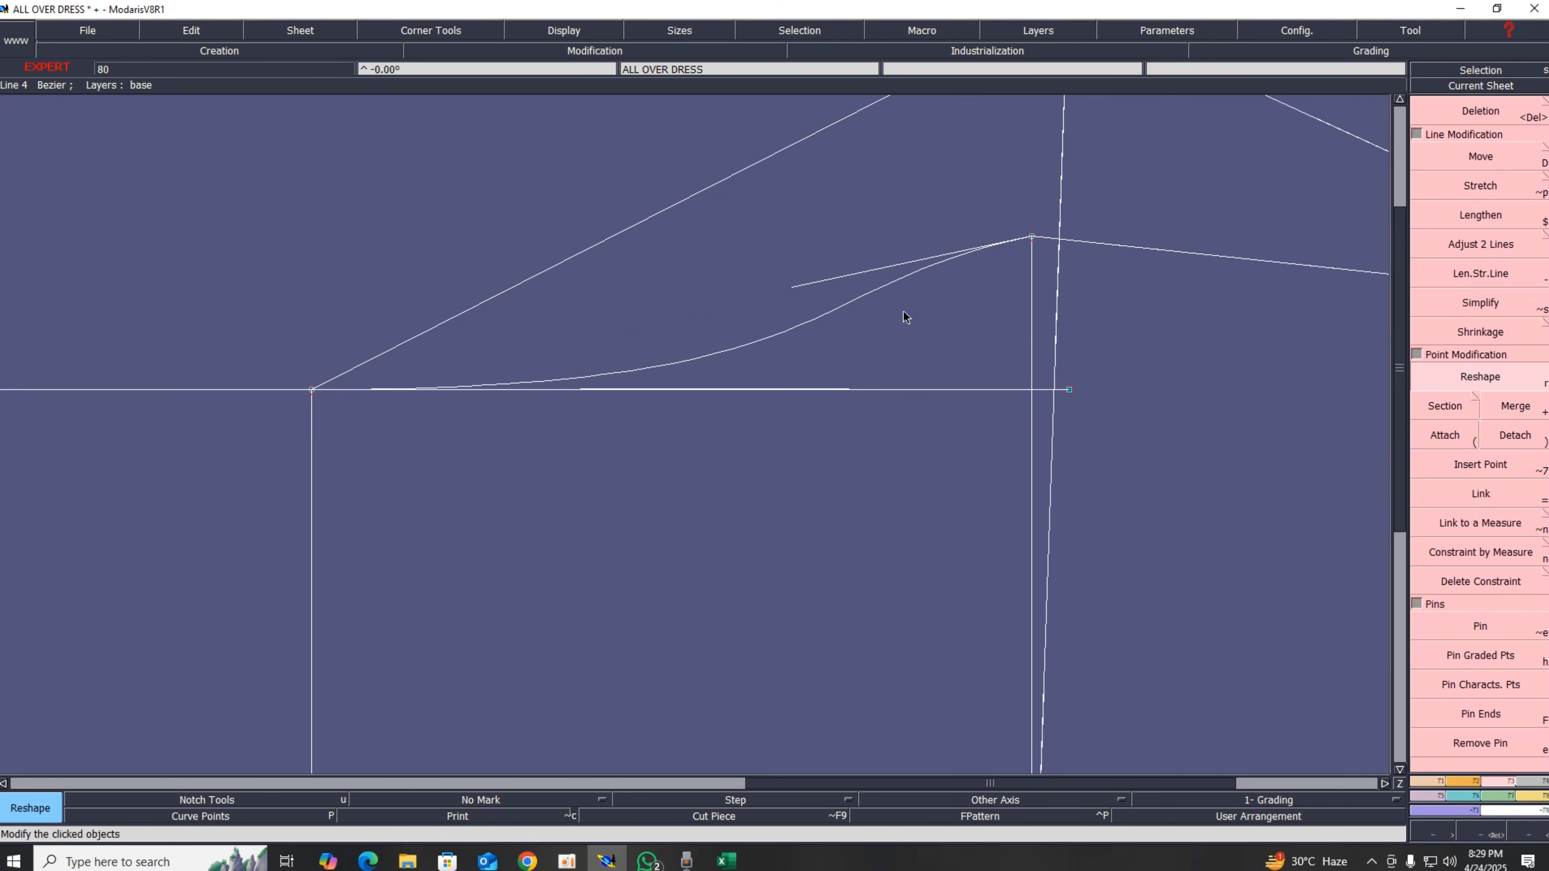
left_click(882, 270)
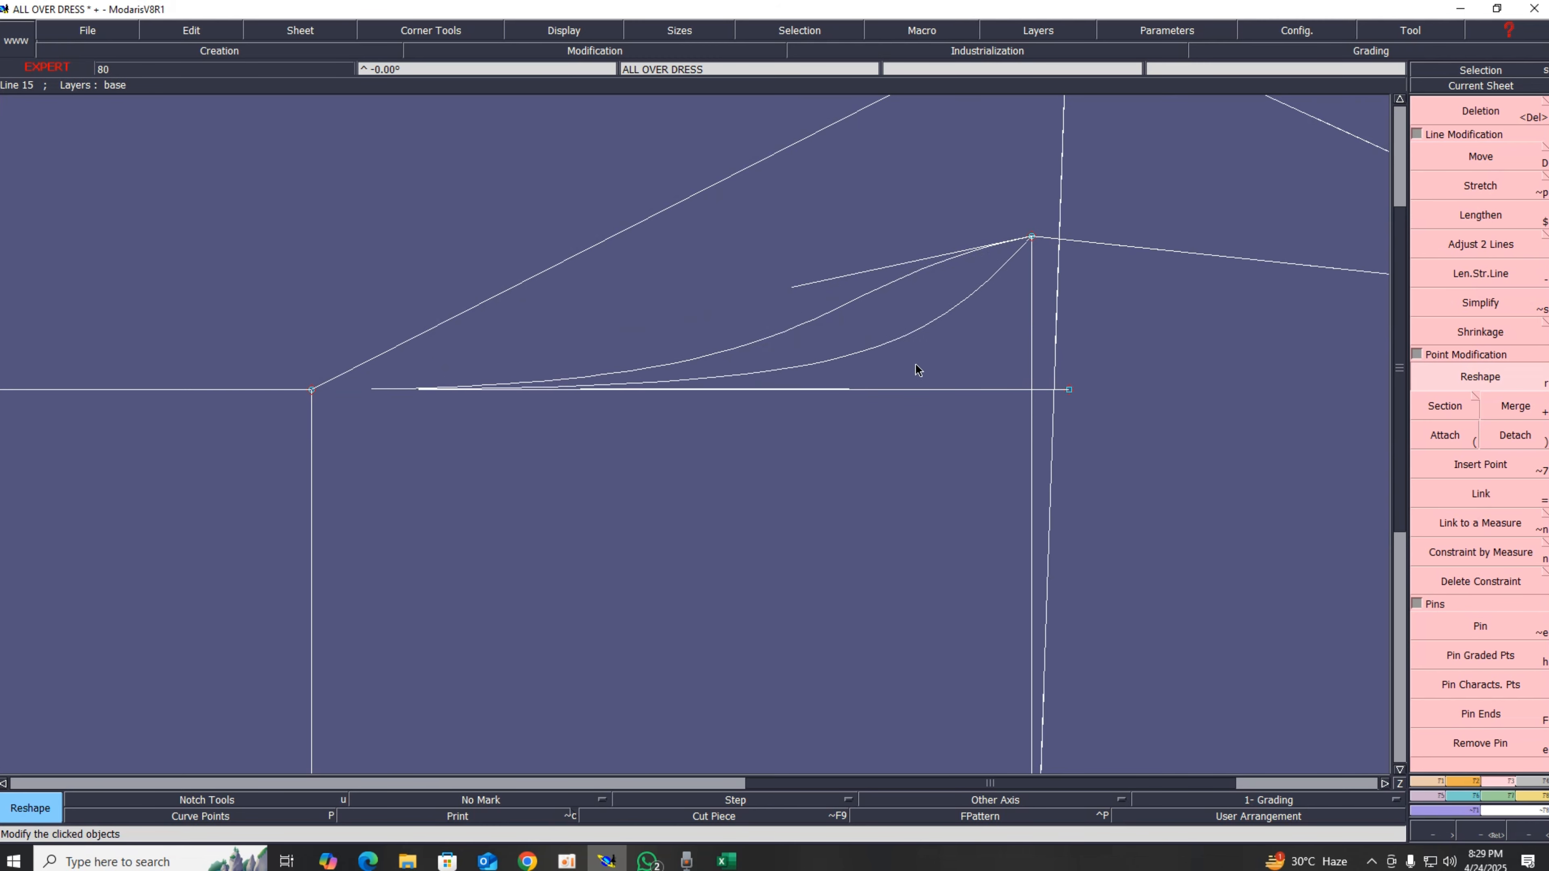
left_click(942, 410)
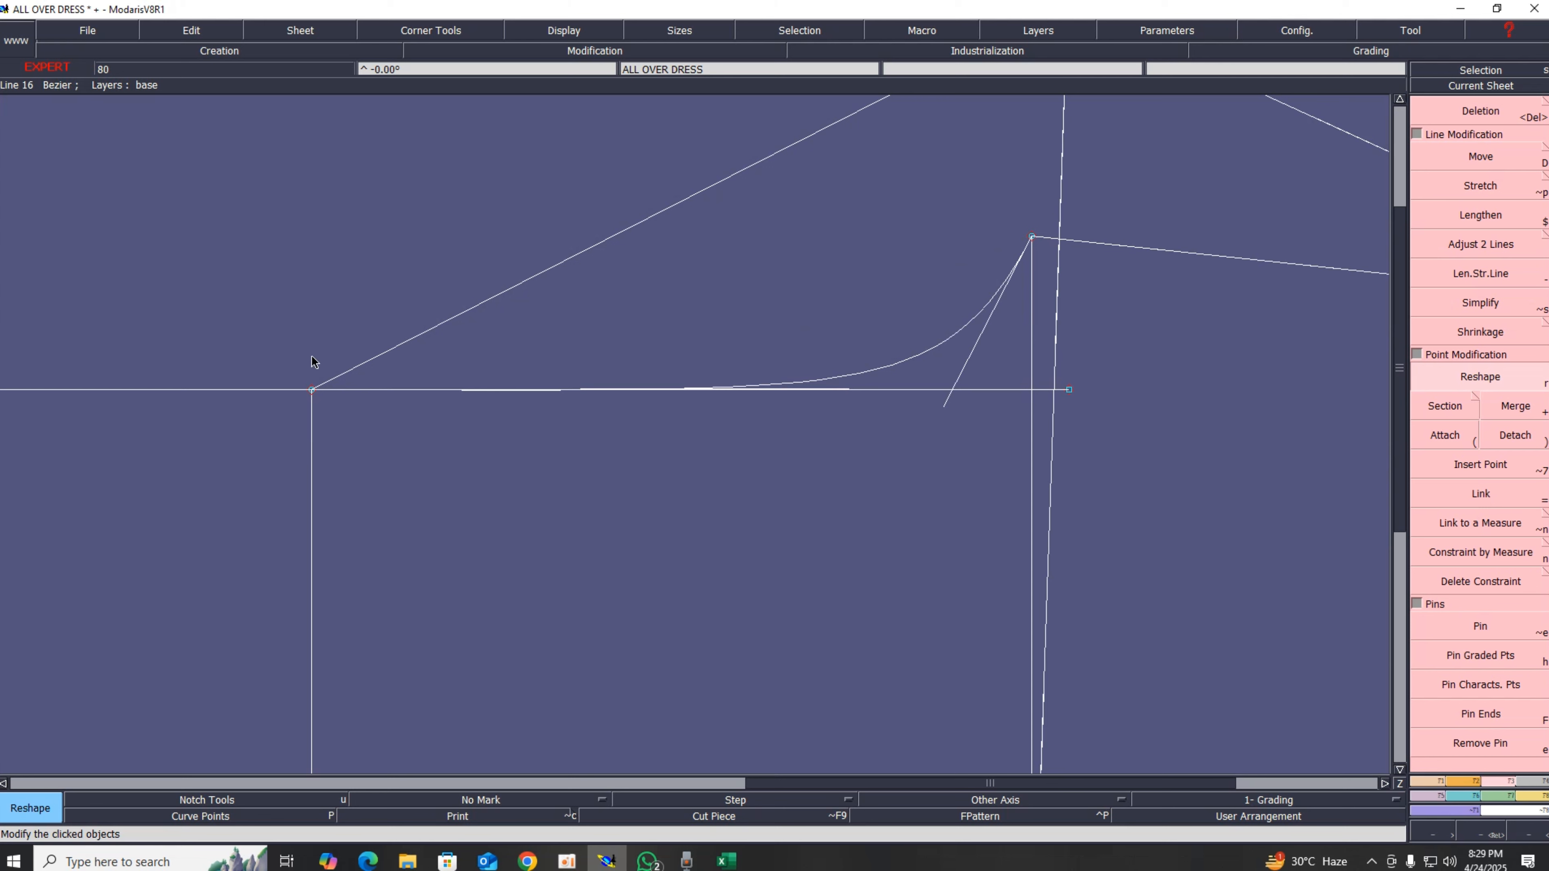
Step: Reshape the upper slanted line into a matching curve ending at the top point, then hide the handles
left_click(404, 346)
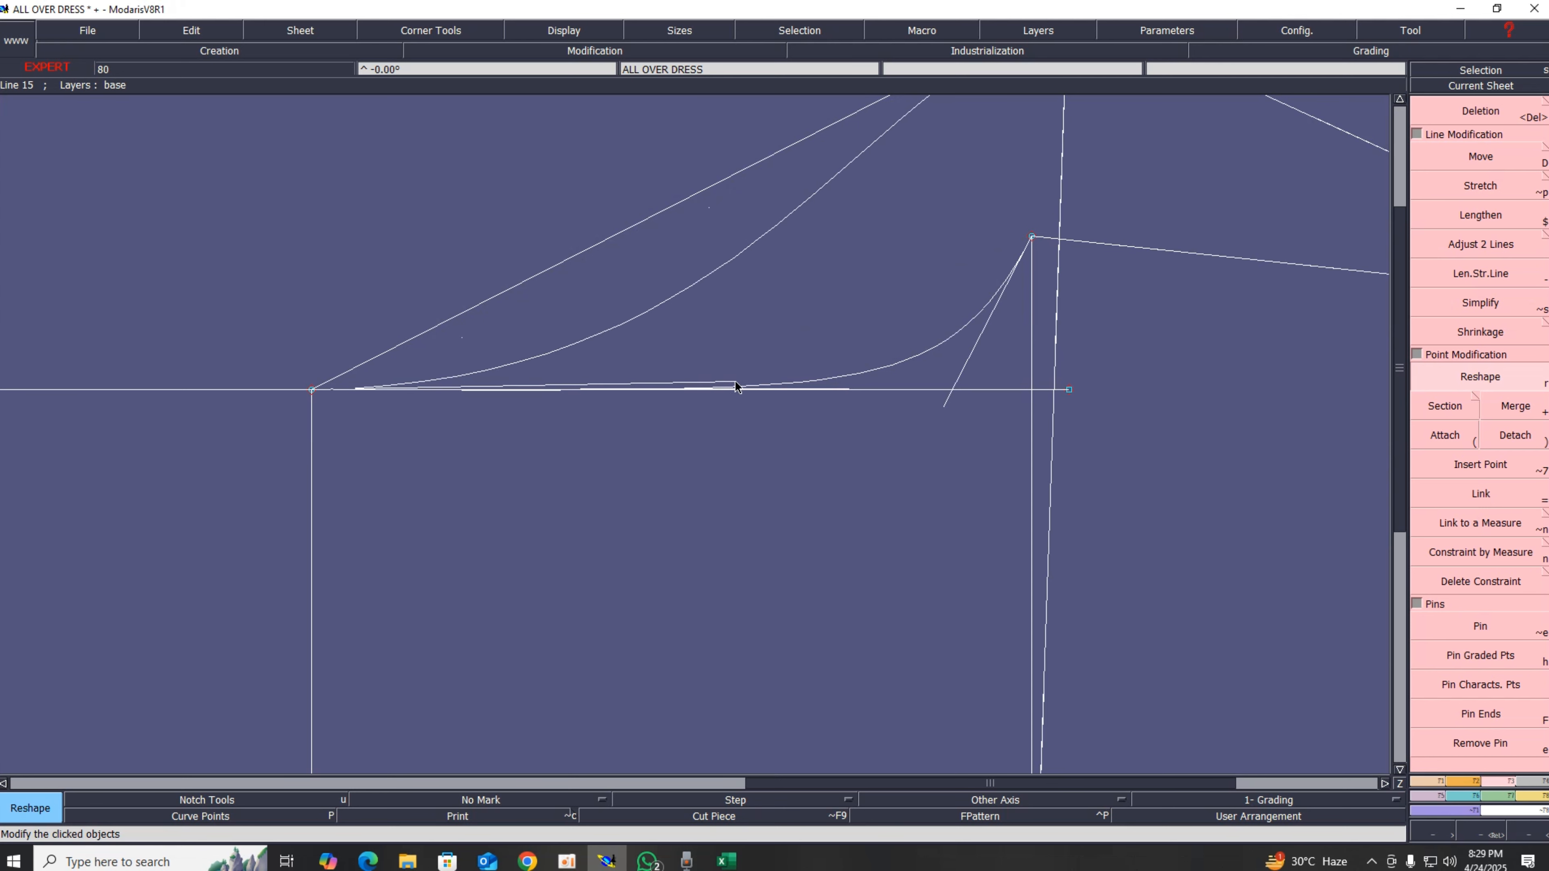
scroll(968, 460, "down", 2)
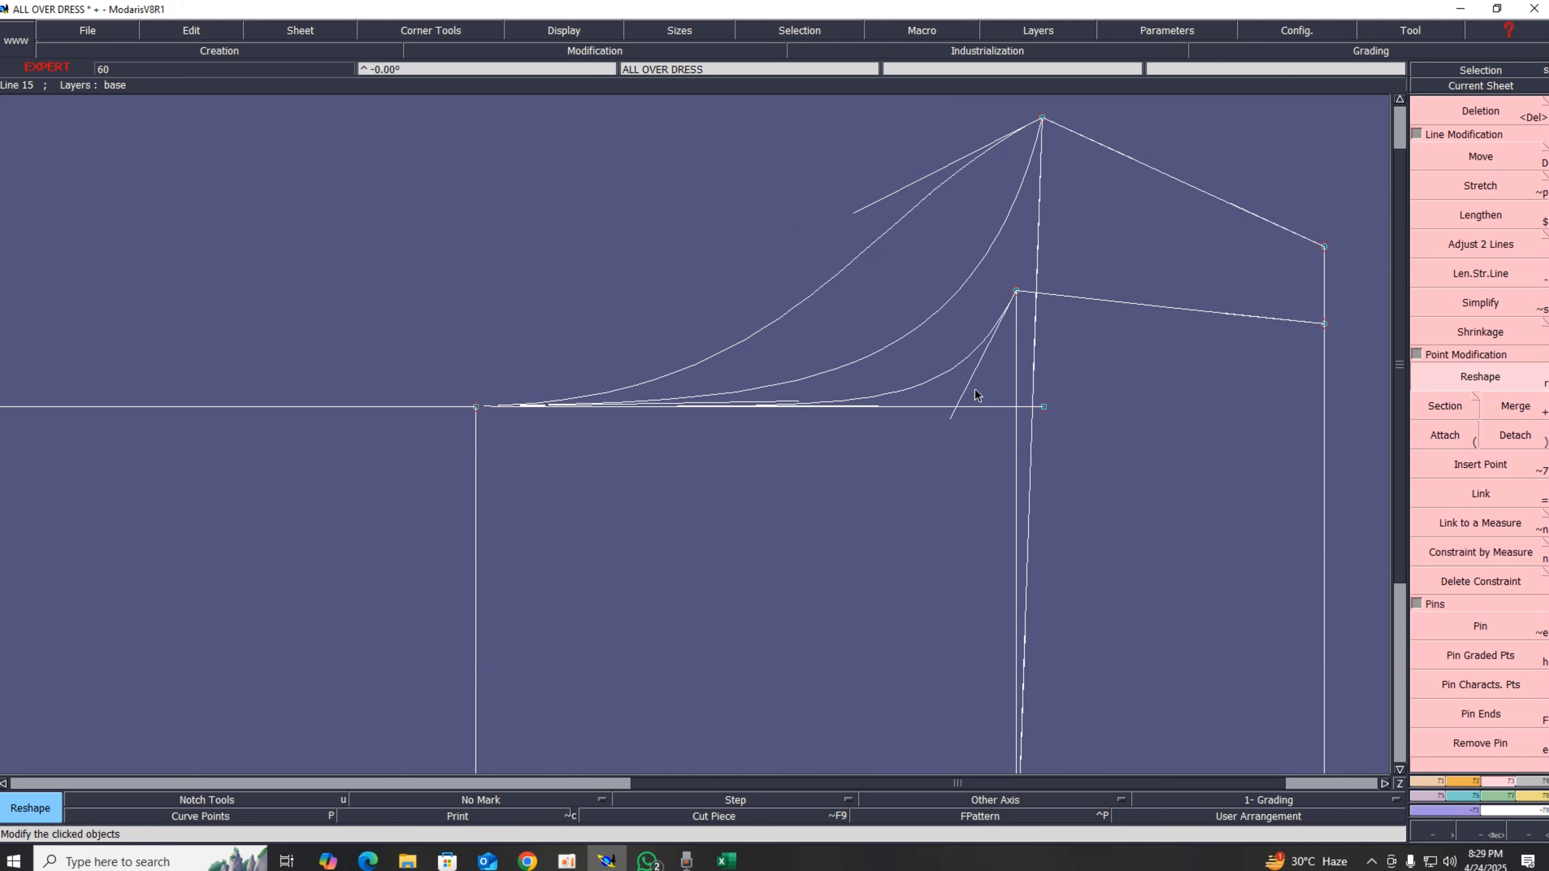
left_click(1016, 406)
left_click(793, 400)
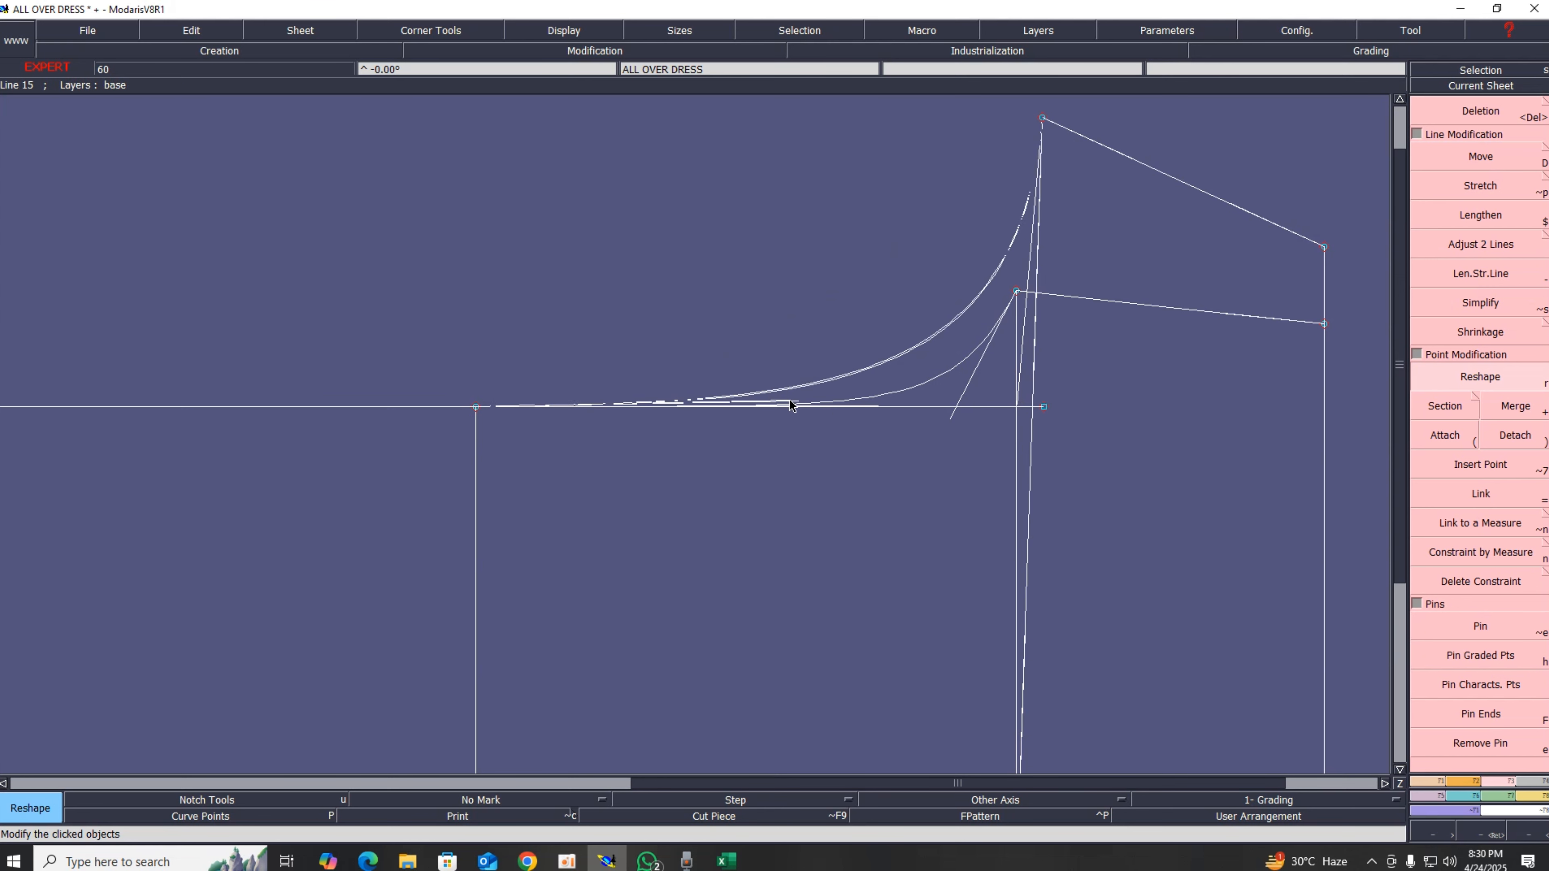
left_click(821, 412)
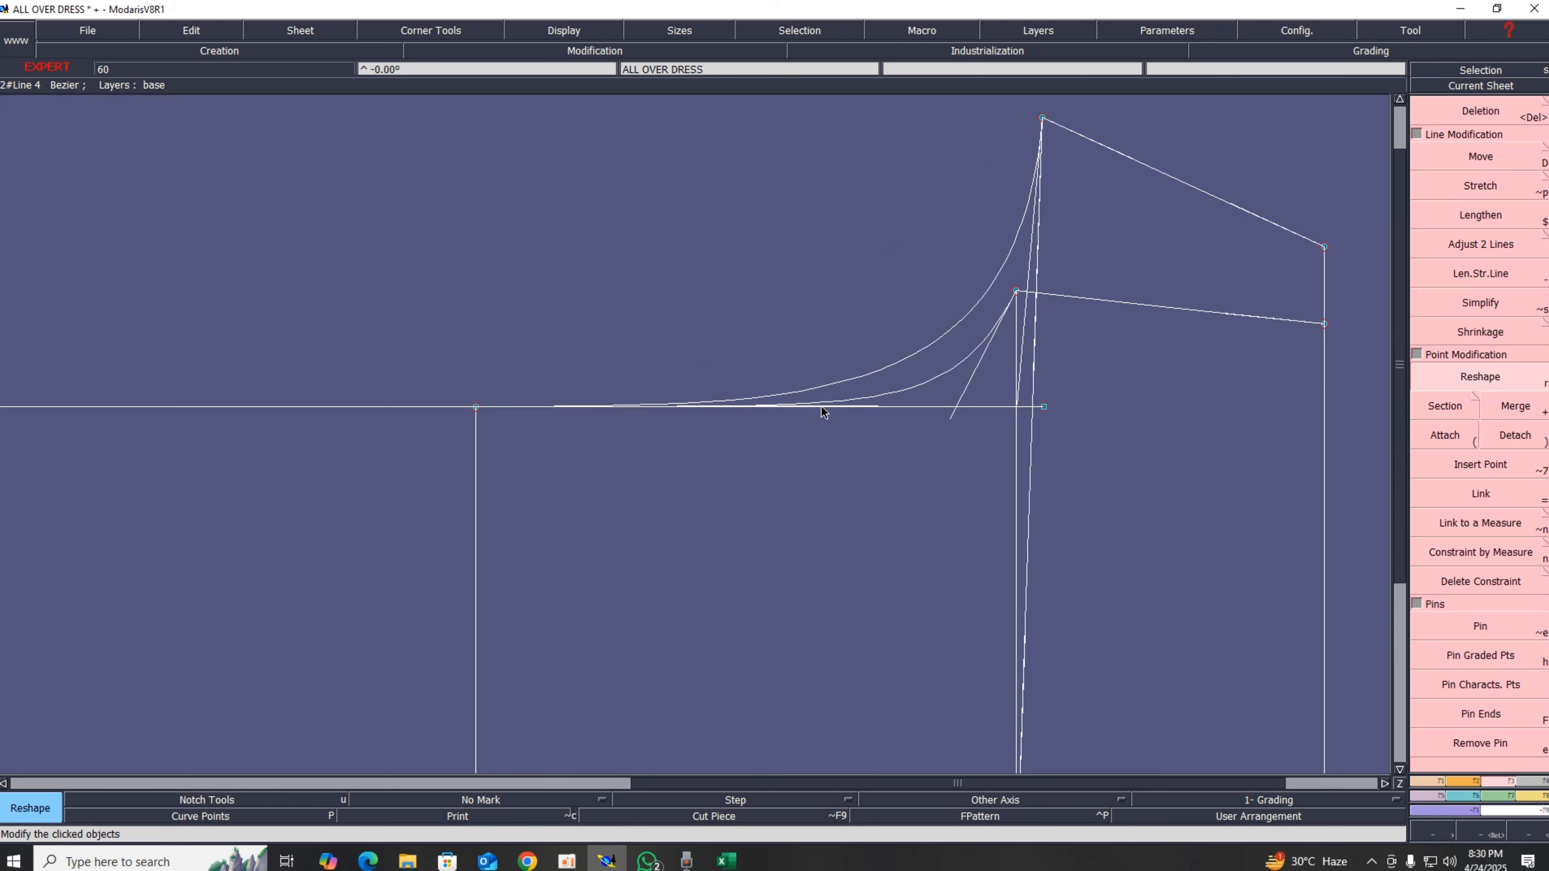
scroll(1140, 476, "up", 2)
scroll(978, 451, "down", 3)
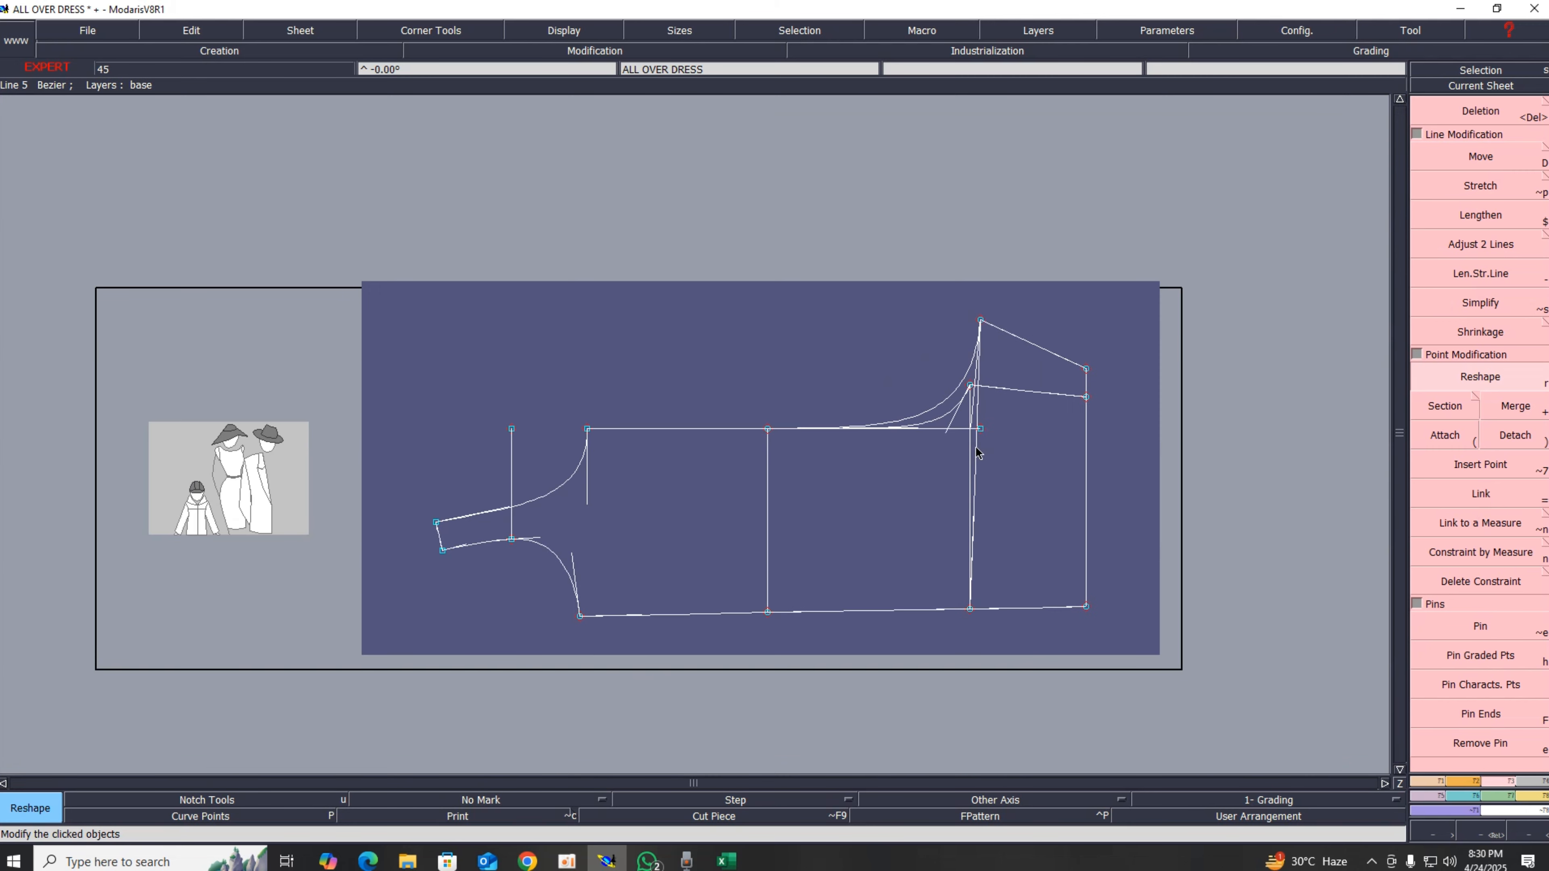
scroll(976, 452, "up", 2)
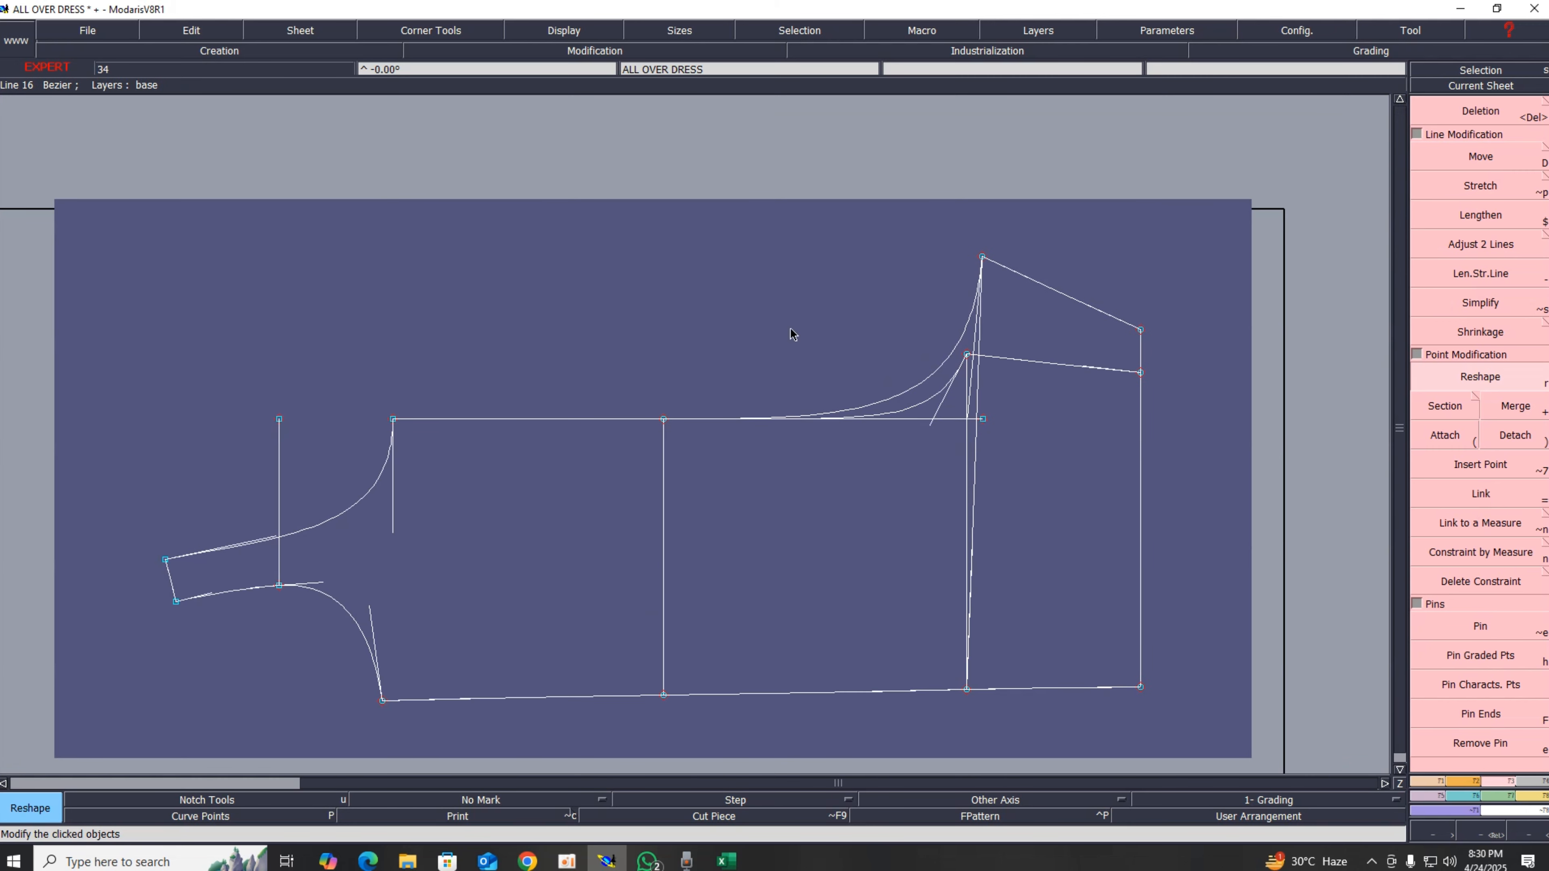
left_click(562, 30)
left_click(560, 354)
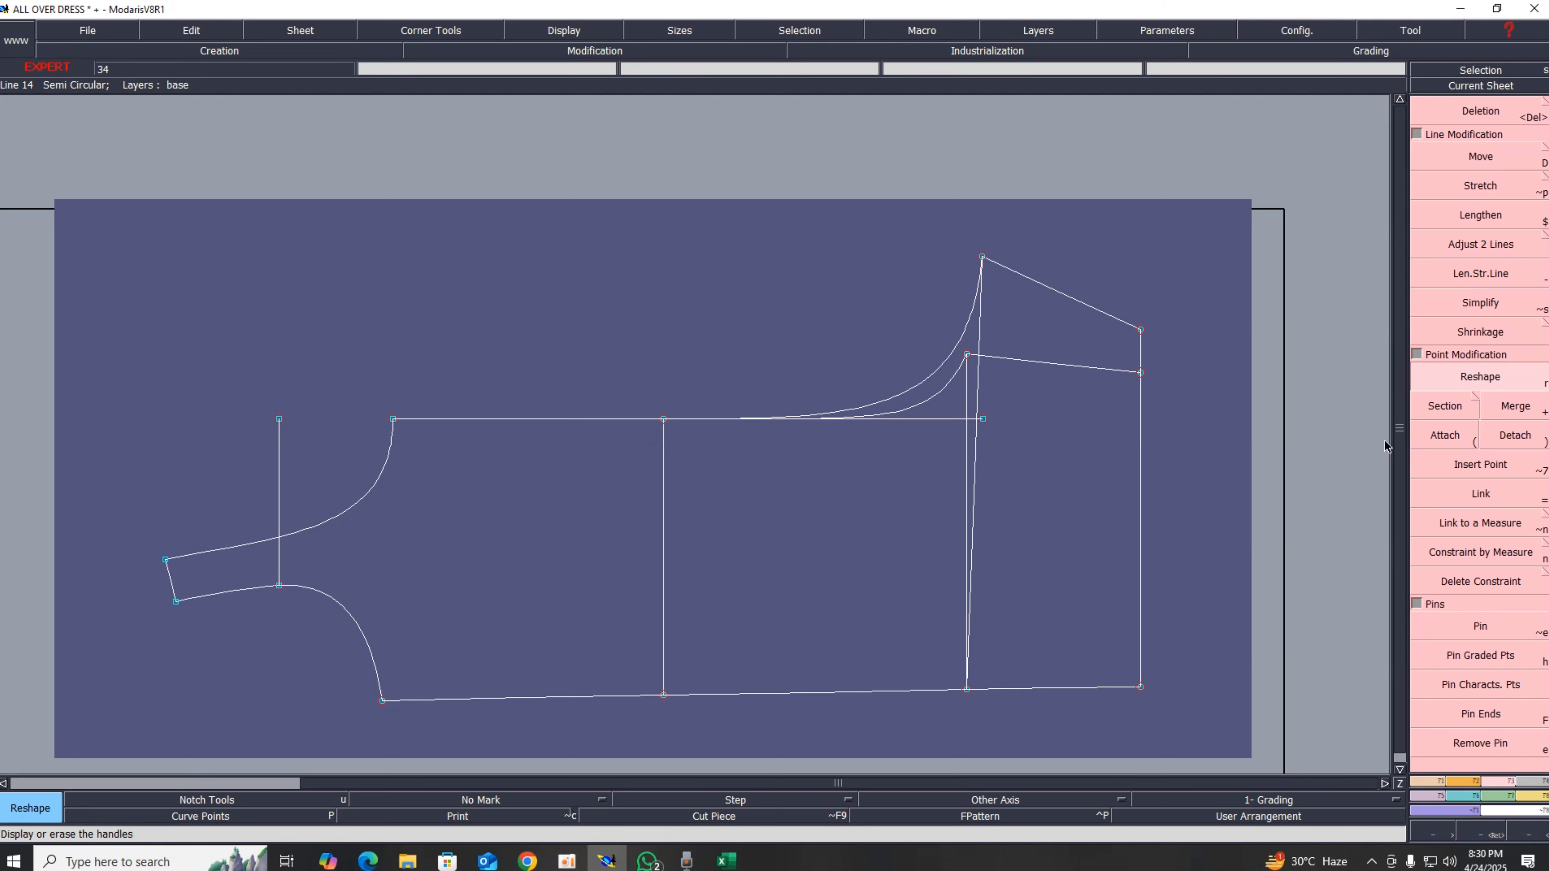
Step: Try to adjust the top straight line and its neighbouring curve with Adjust 2 Lines
left_click(1475, 246)
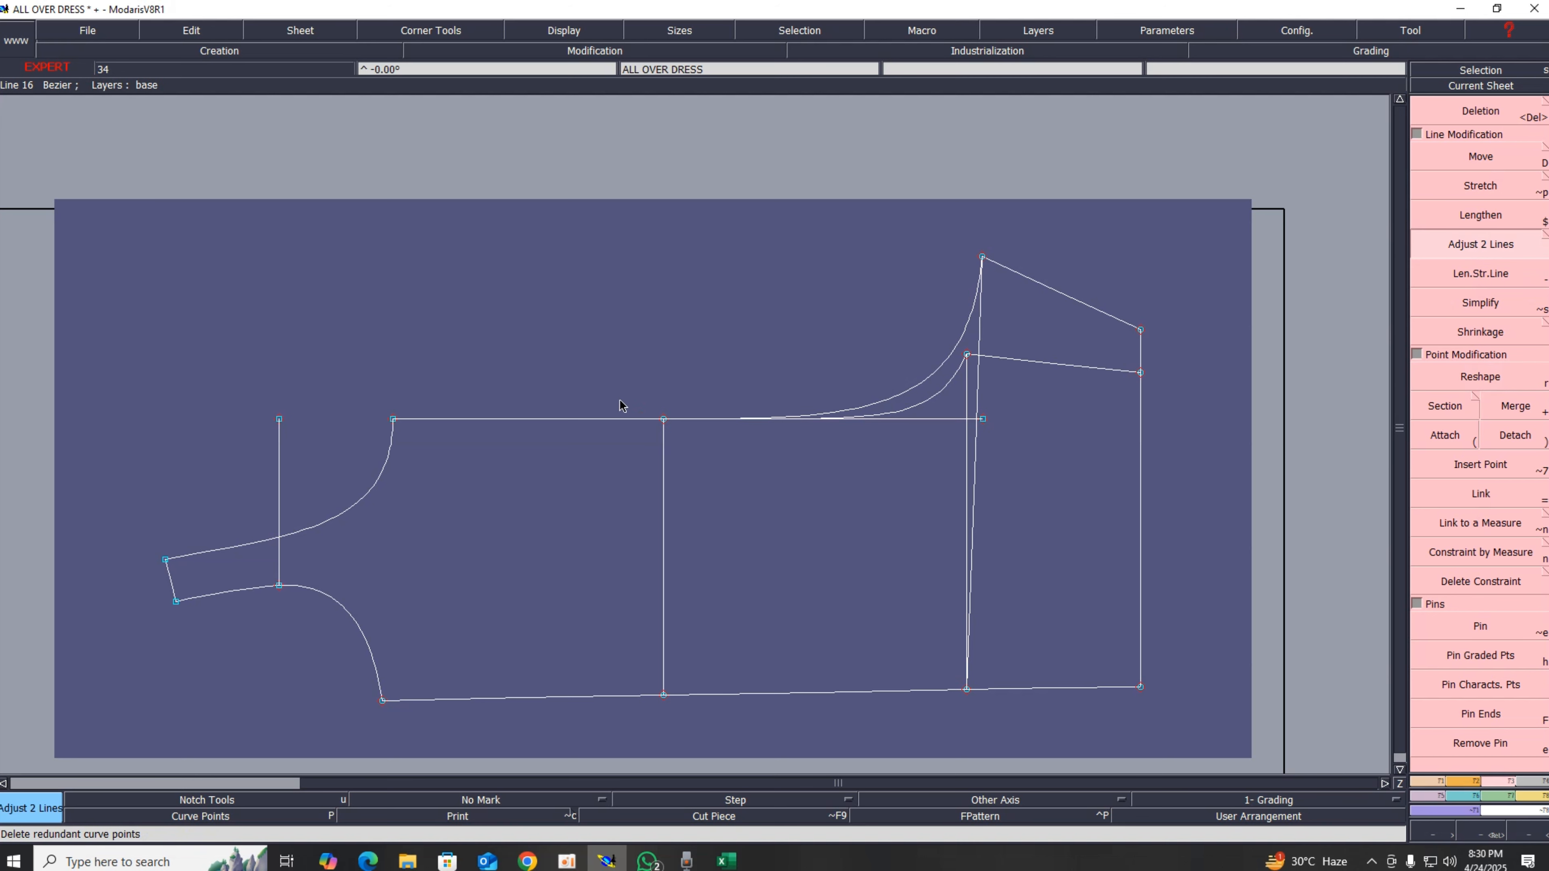
left_click(602, 420)
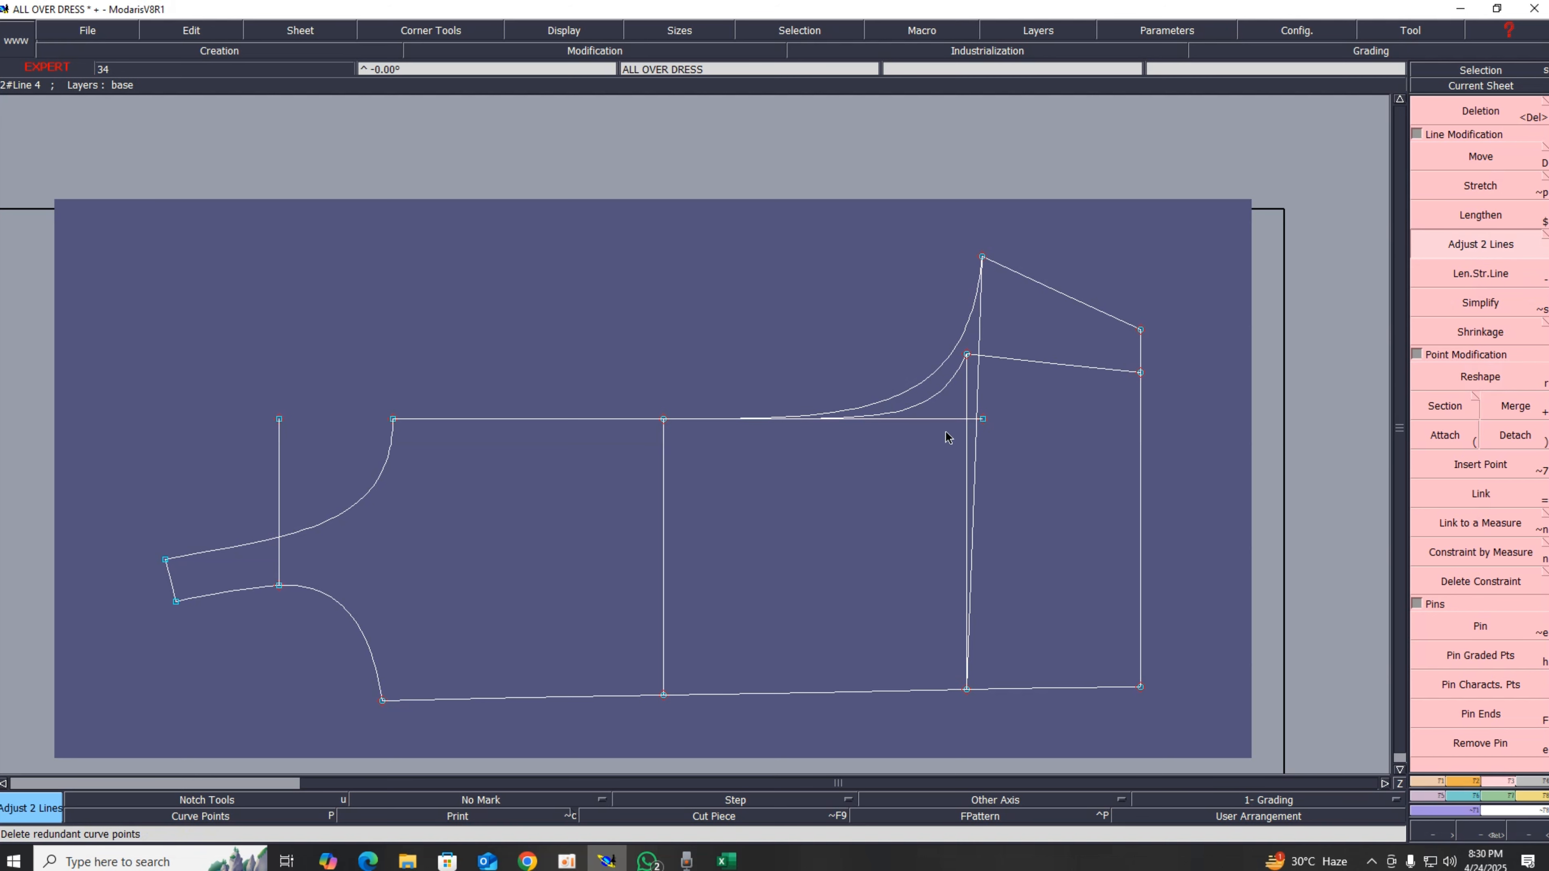
left_click(925, 402)
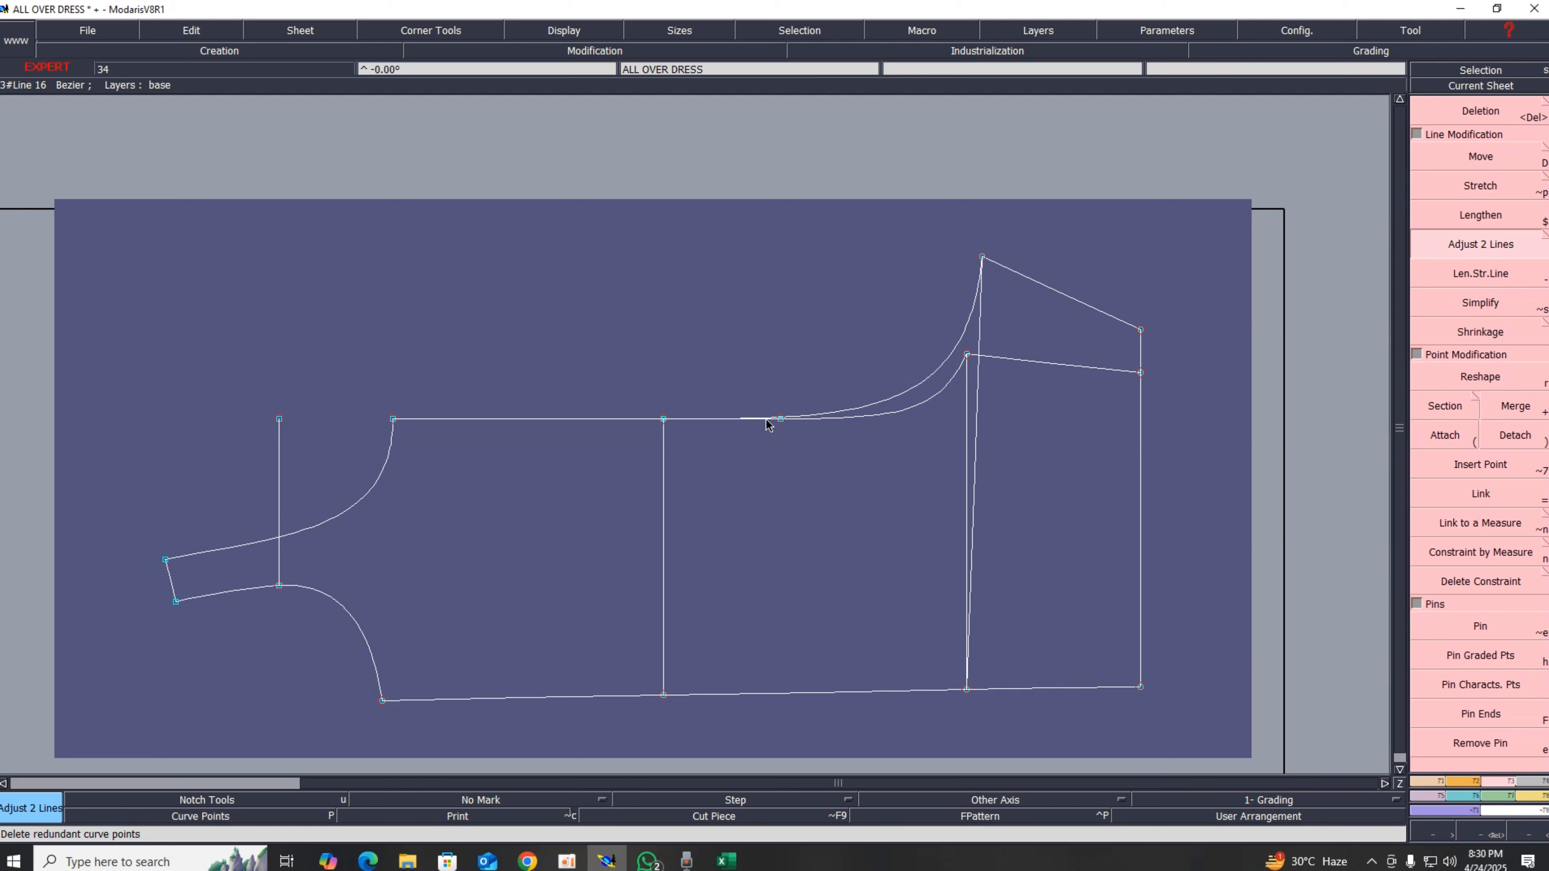
Step: Delete the top segment between the armhole curve and the middle vertical line, and redraw it as a new line
key("Delete")
left_click(608, 420)
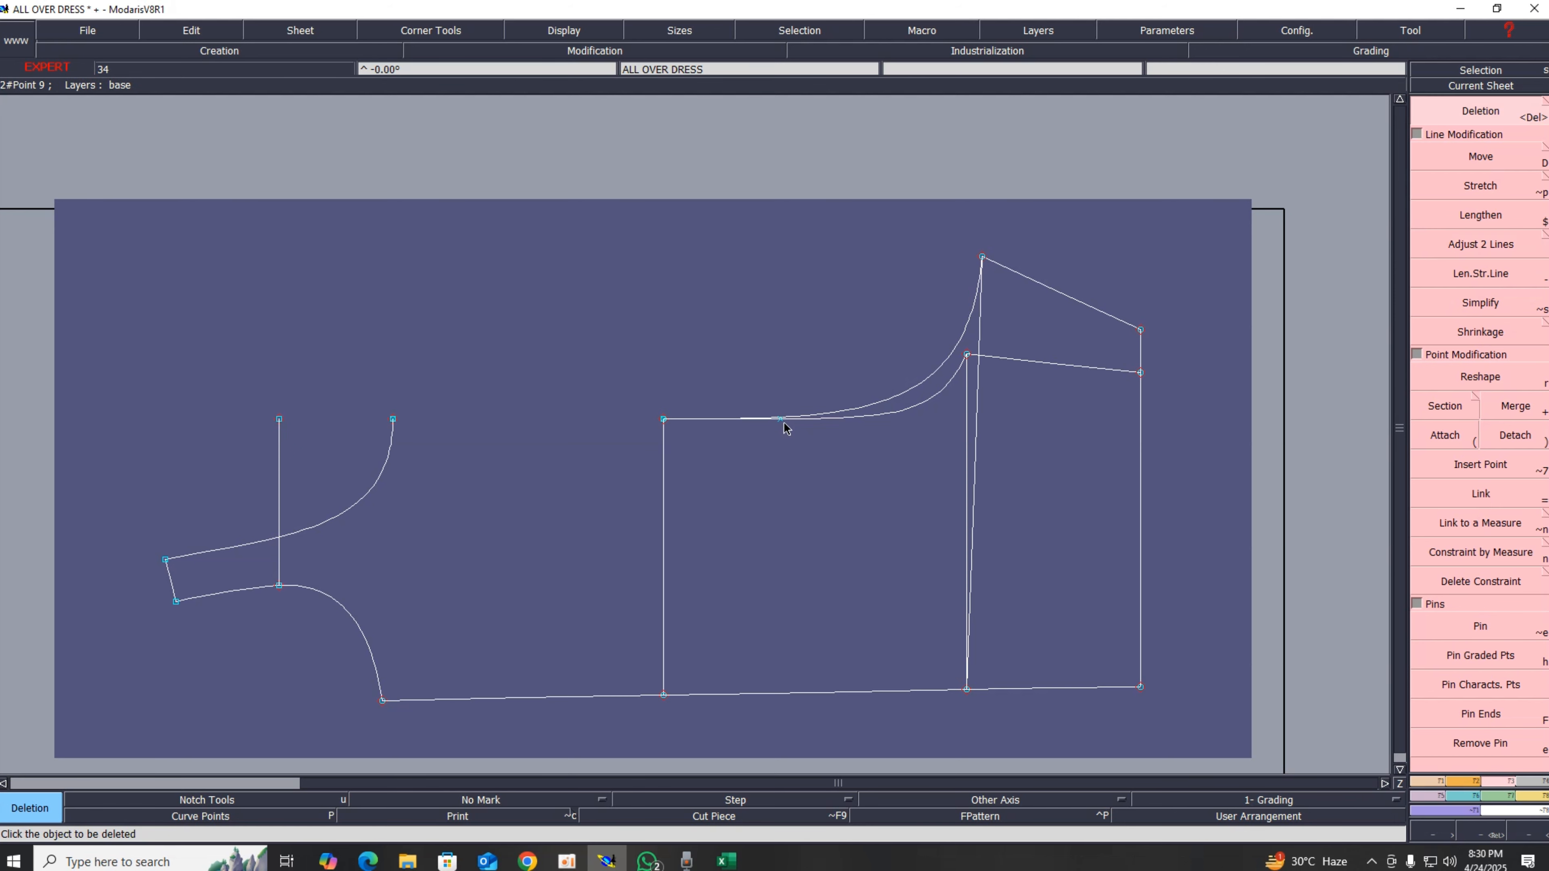
key("b")
left_click(393, 421)
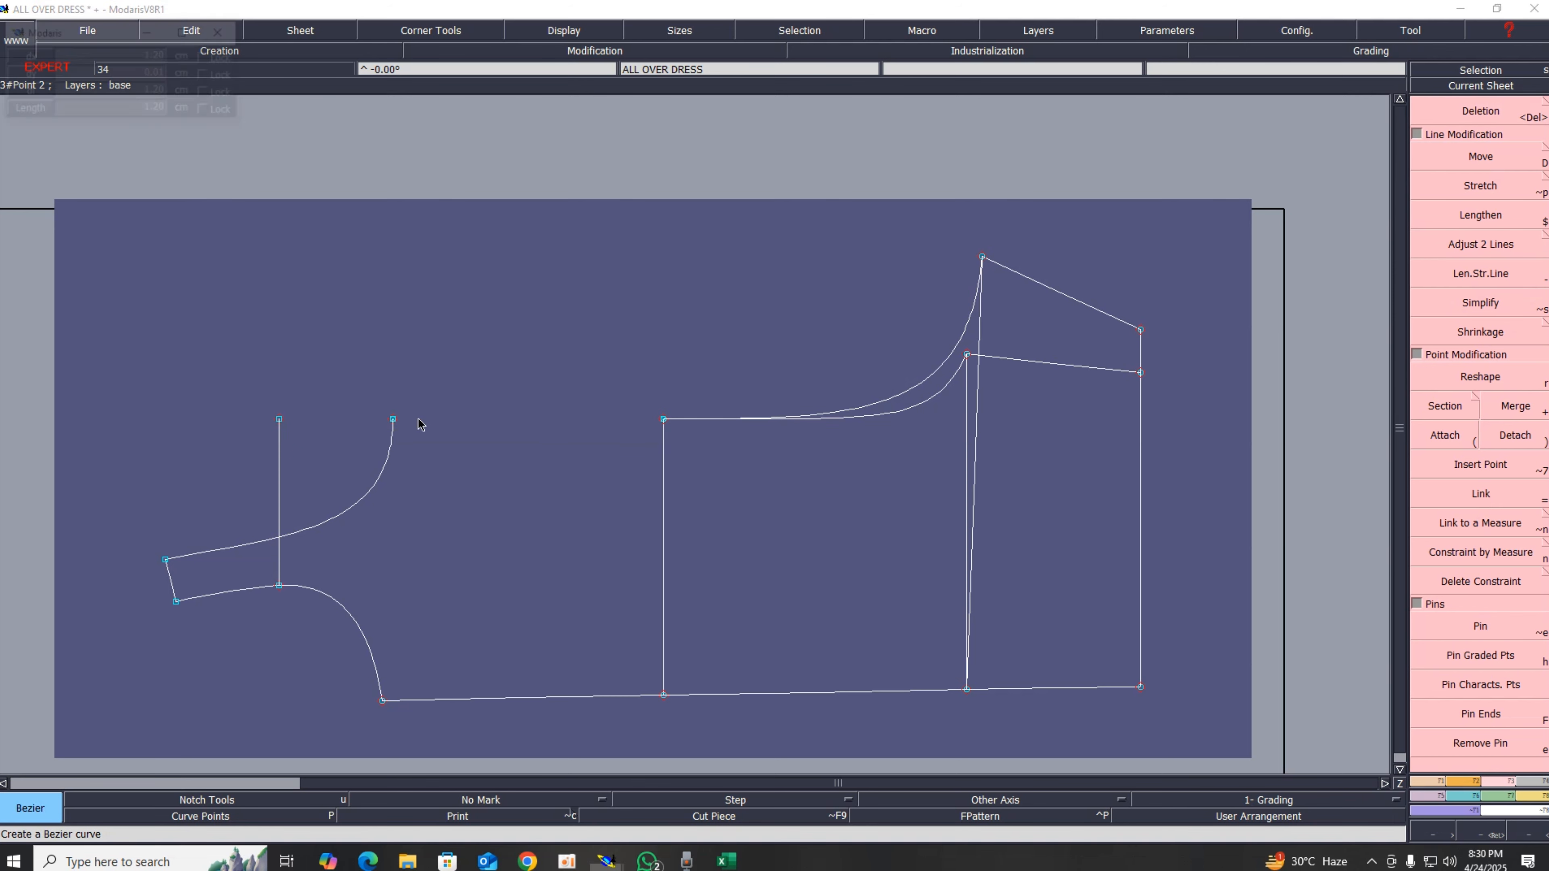
left_click(664, 421)
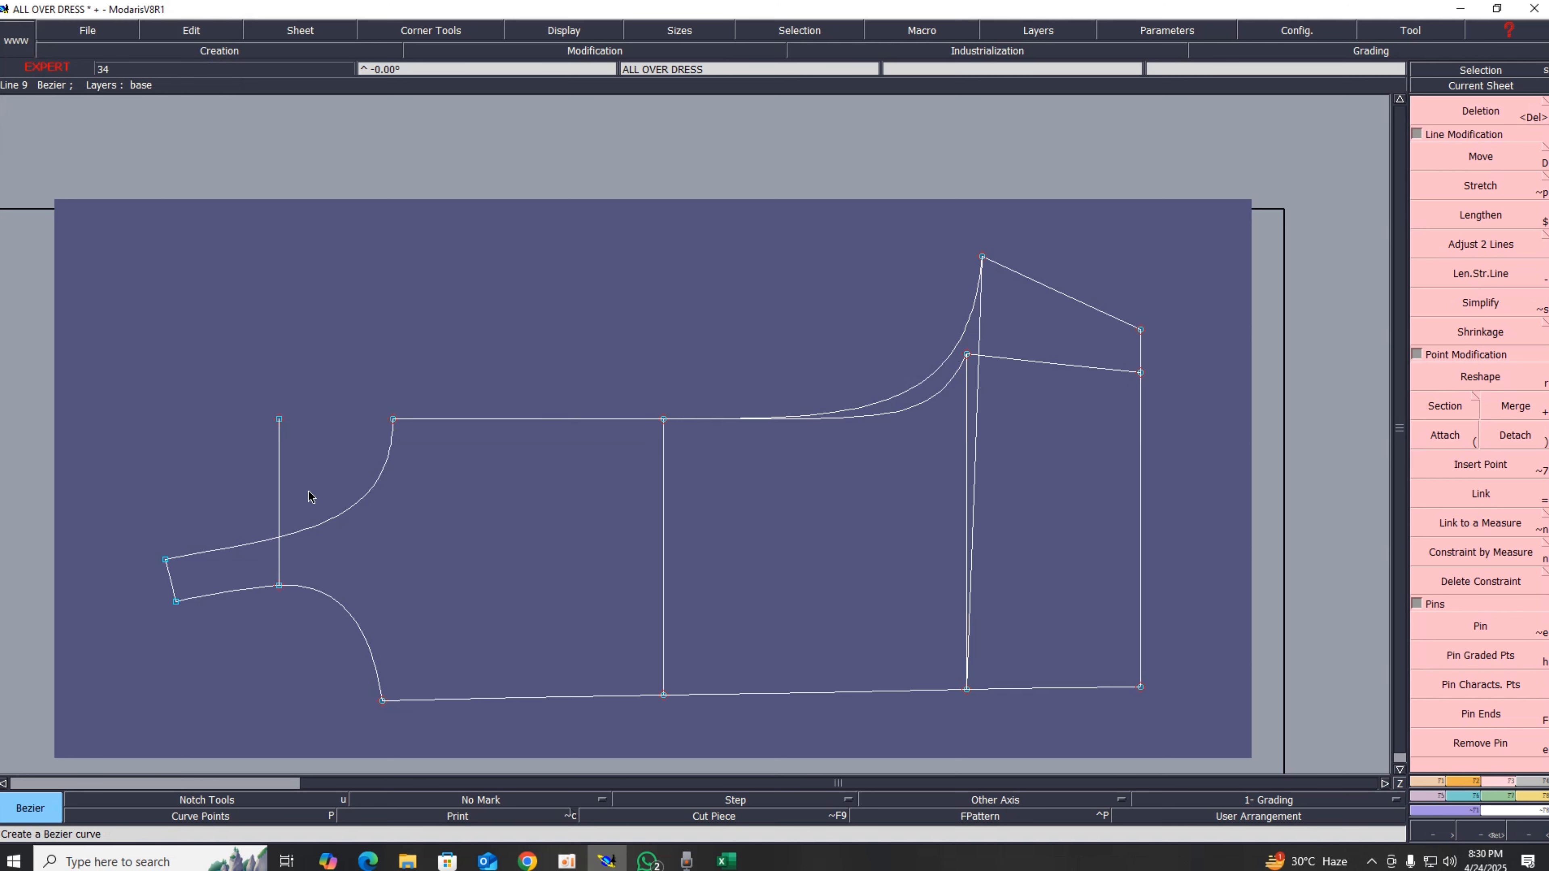
Step: Delete the short vertical line inside the neck area
key("Delete")
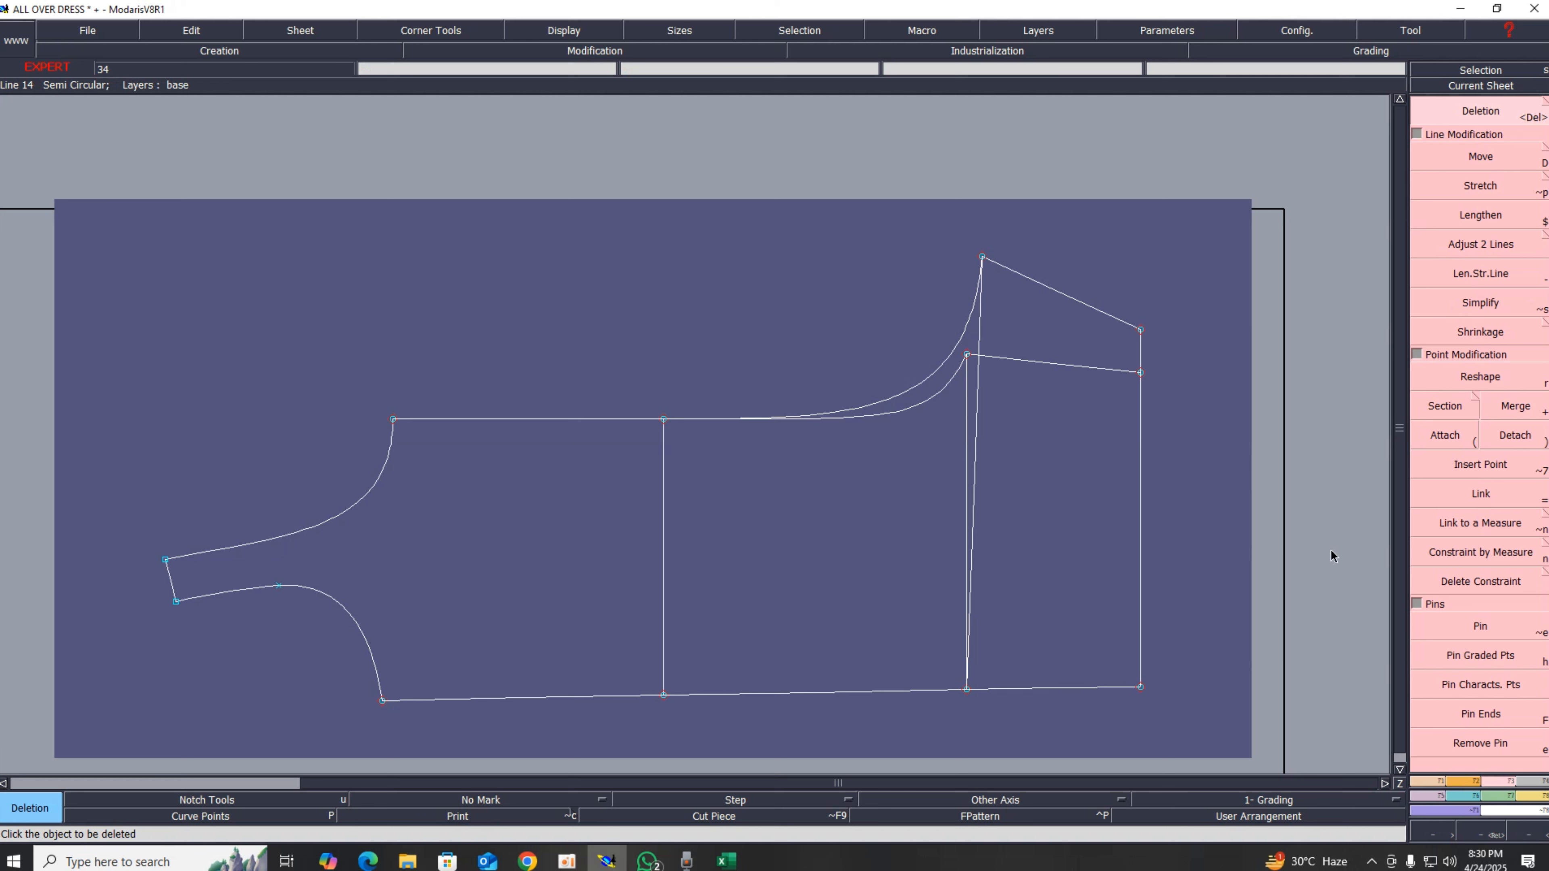
left_click(1489, 635)
Step: Select the right-hand vertical line and move it up with ShiftX 0 and ShiftY 1.00 cm
left_click_drag(1094, 289, 1234, 769)
left_click(1466, 159)
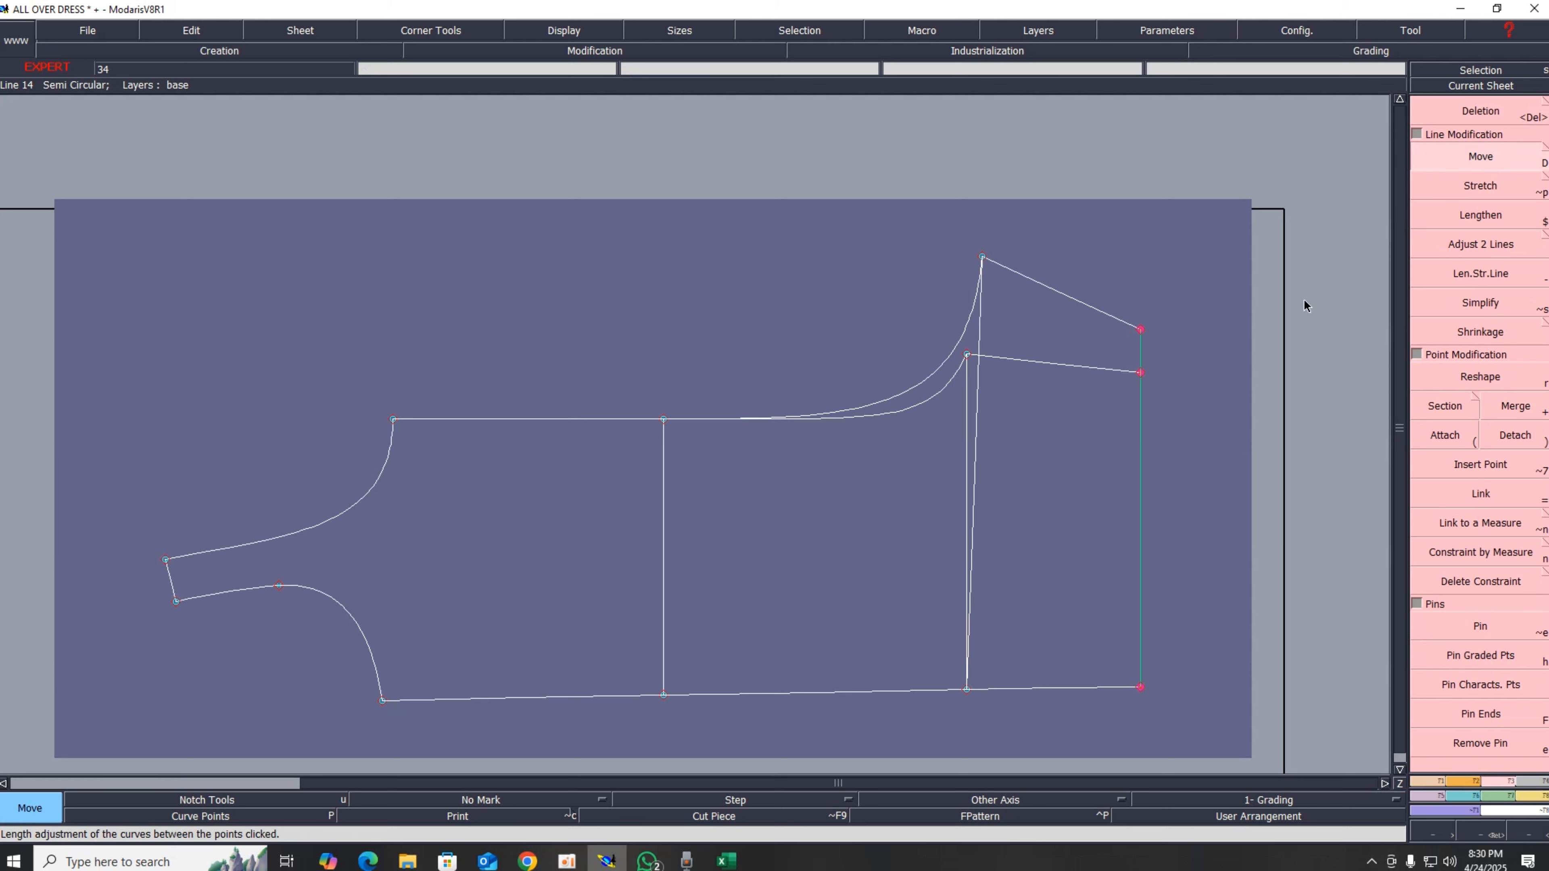
left_click_drag(1140, 333, 1143, 325)
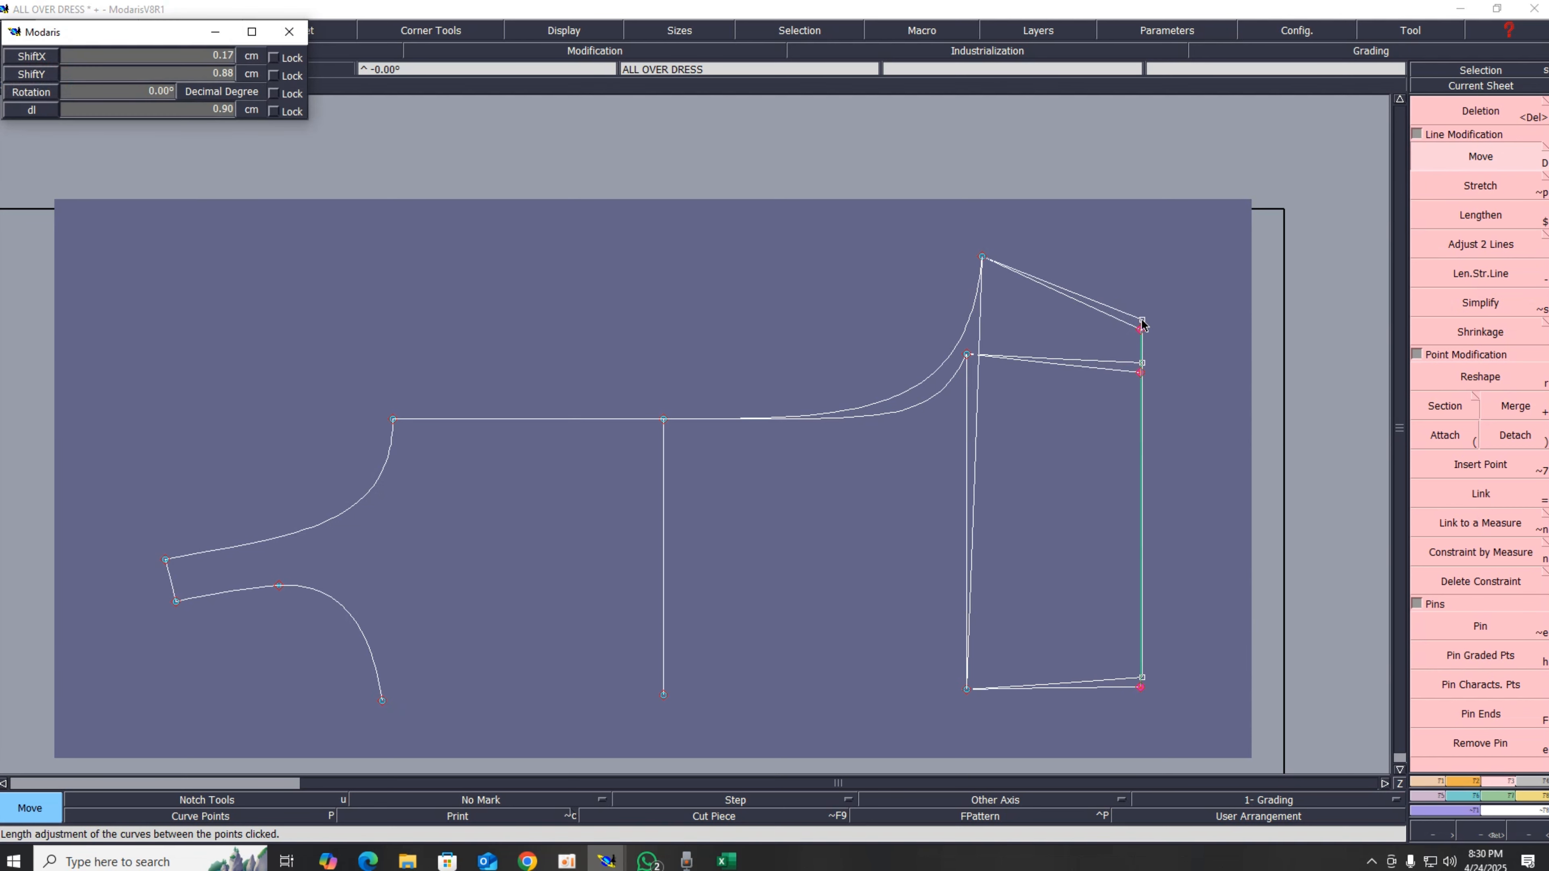
key("Up")
key("Up")
type("1")
key("Up")
type("00")
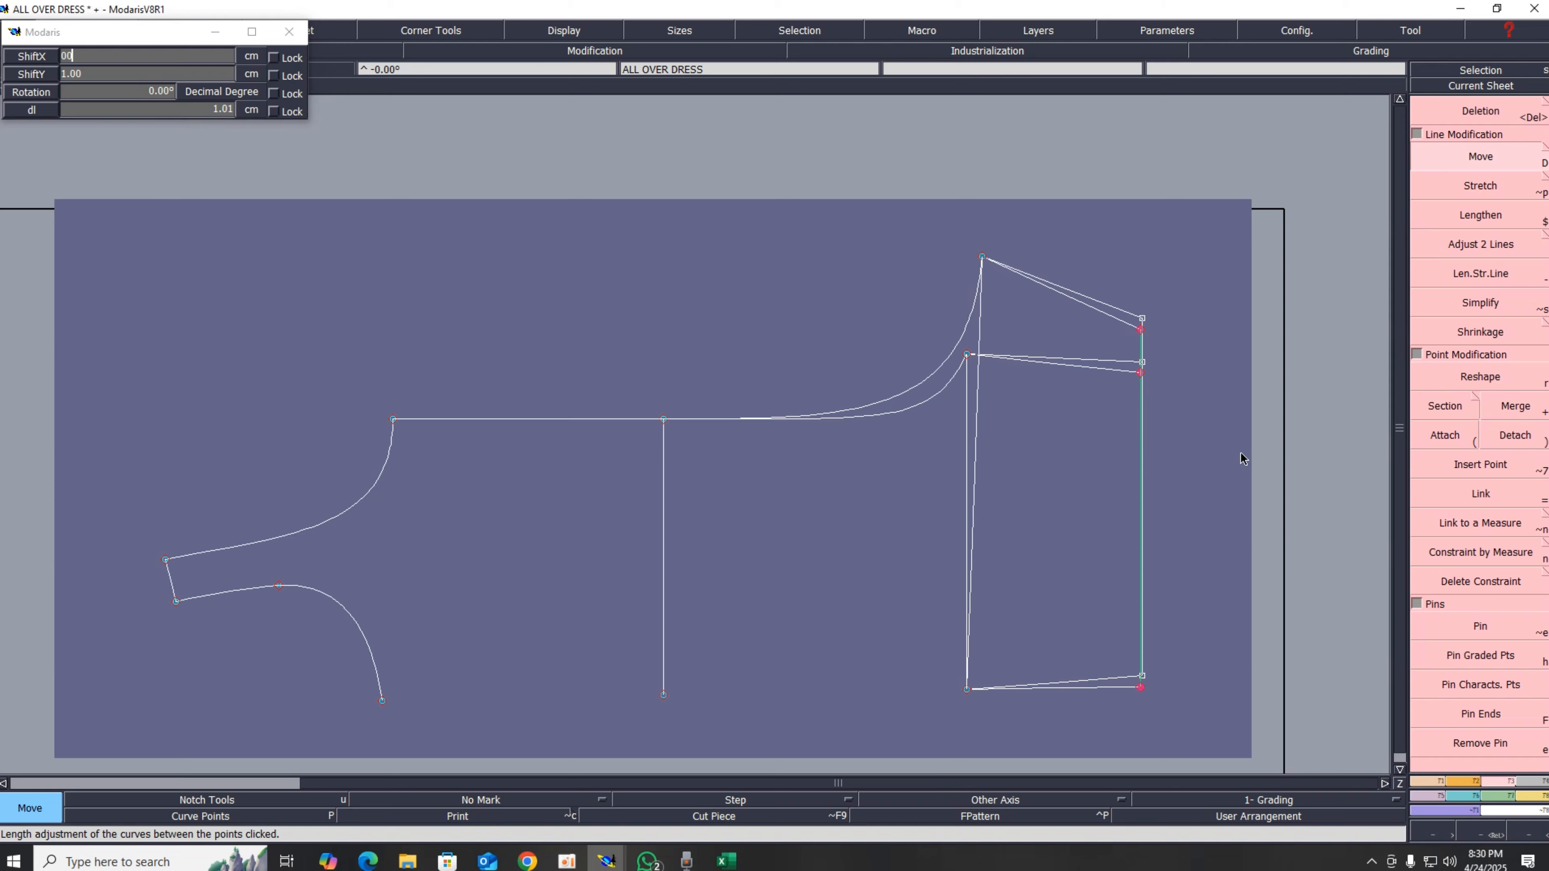
key("Return")
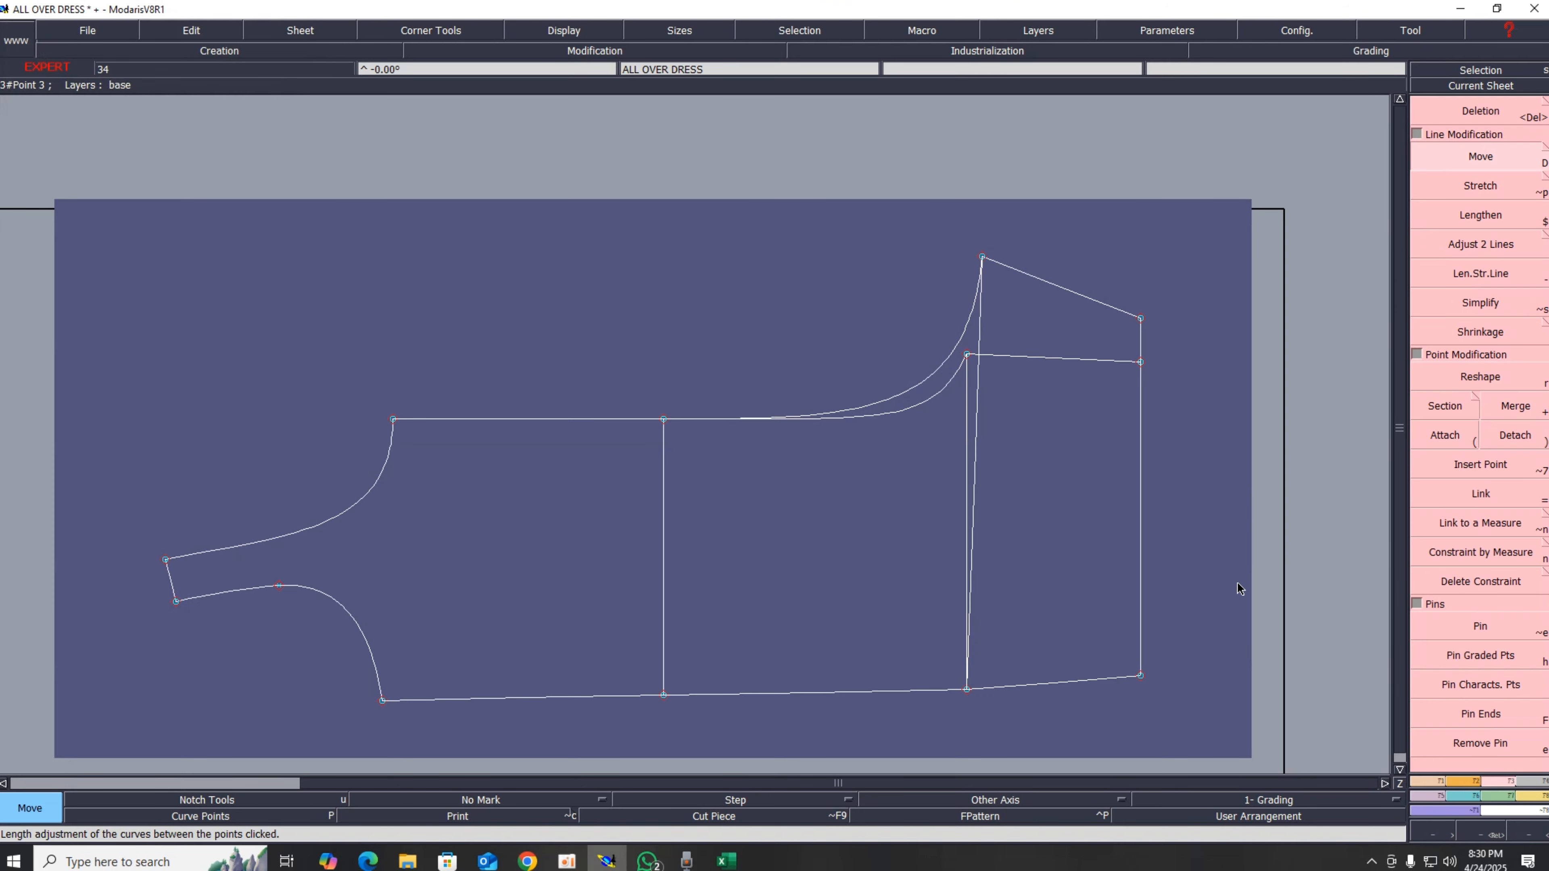
key("Home")
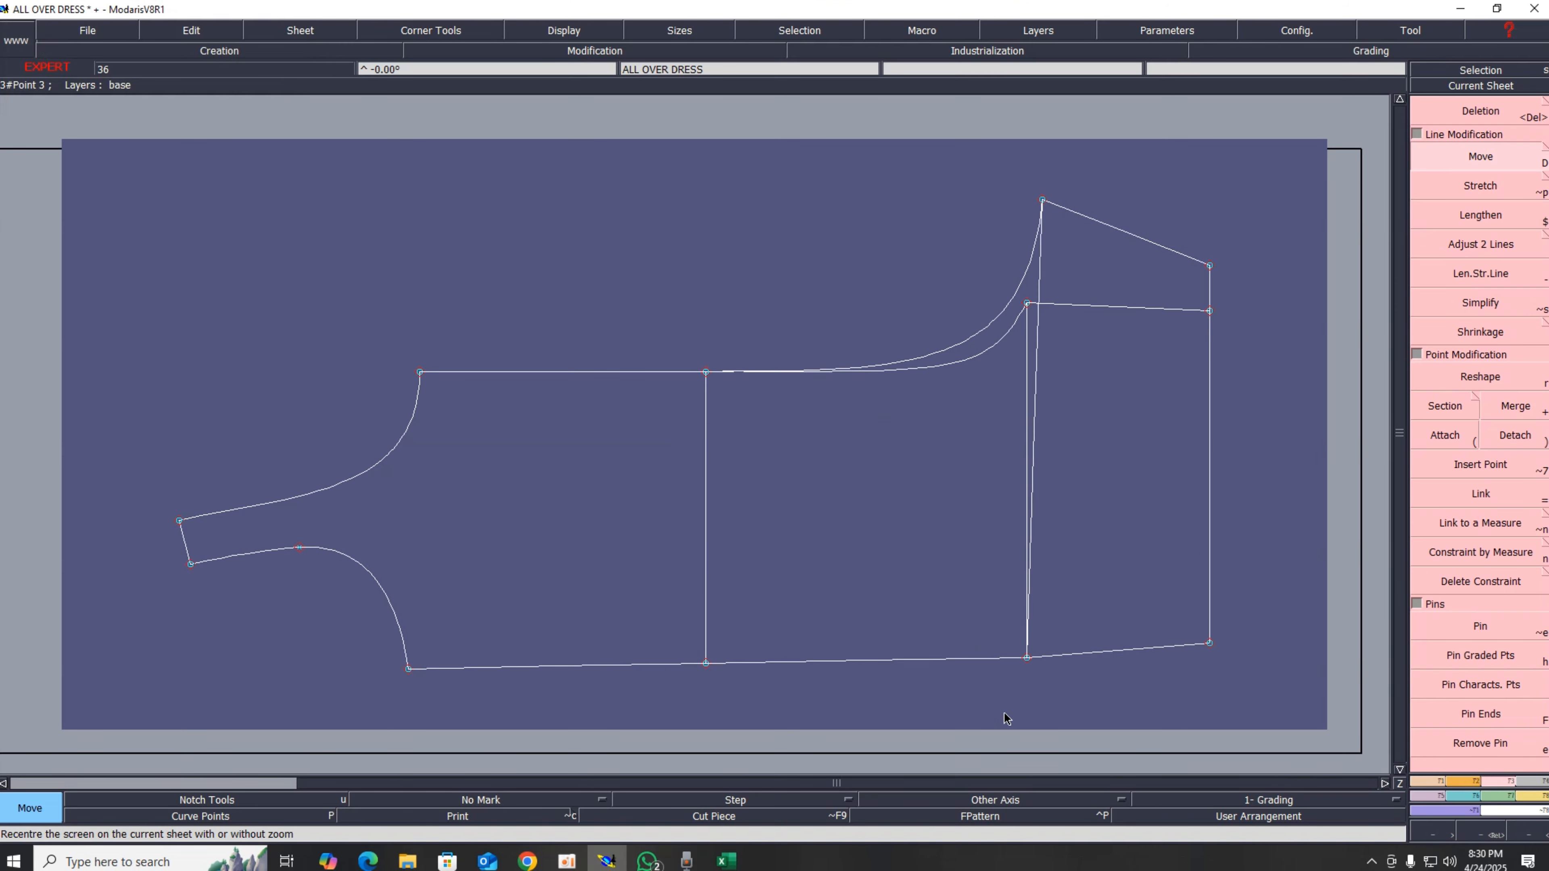
scroll(1006, 718, "up", 1)
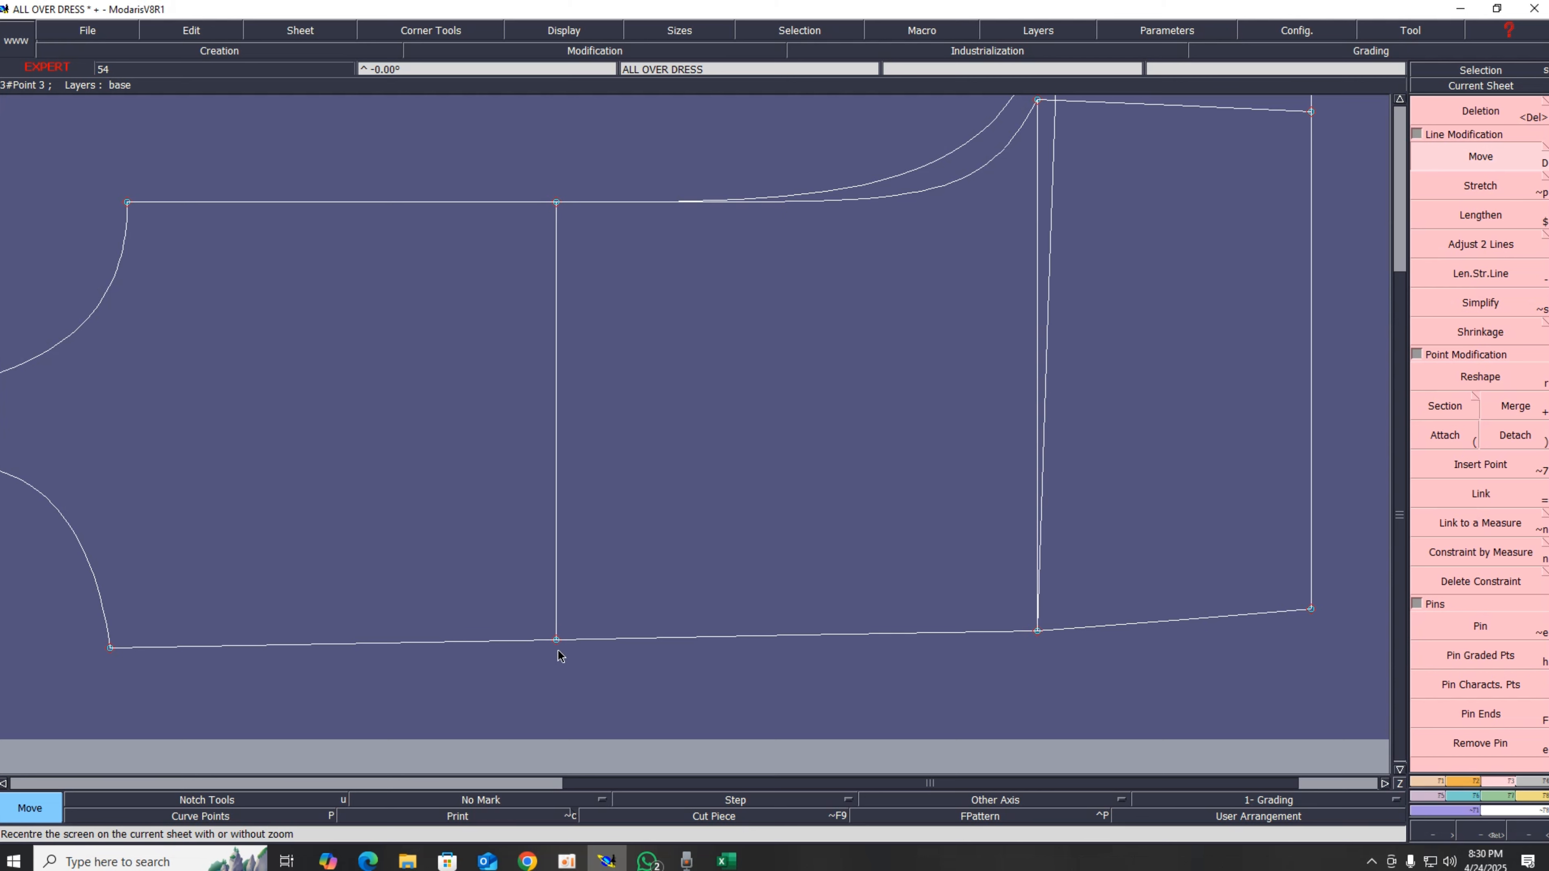
Step: Pin the points of the slanted right vertical line and of the whole left section of the pattern
left_click(1479, 628)
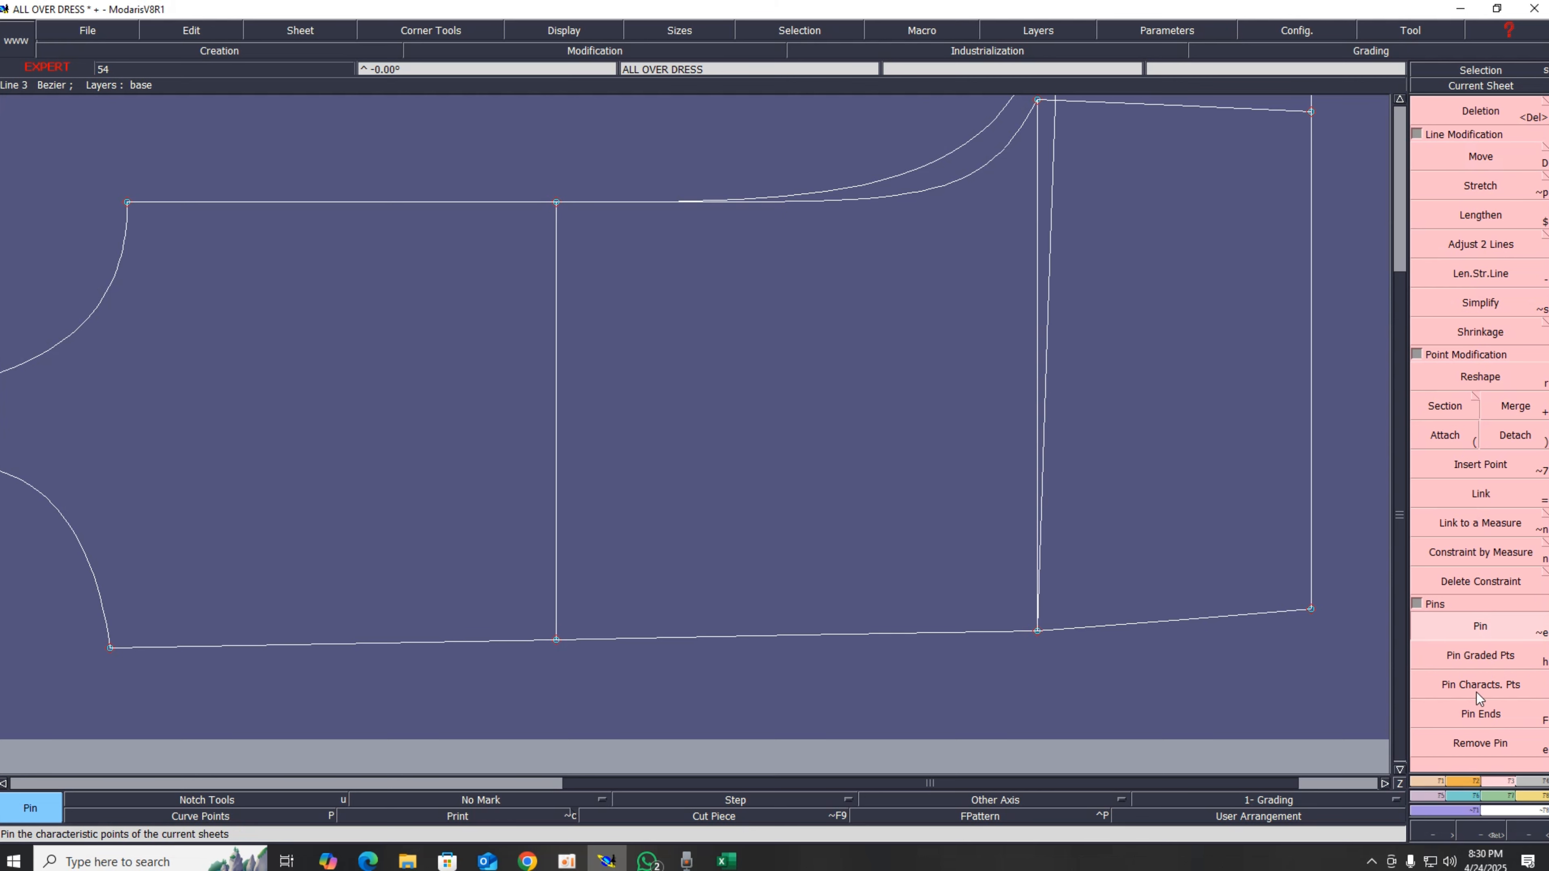
scroll(807, 620, "up", 1)
scroll(807, 620, "down", 4)
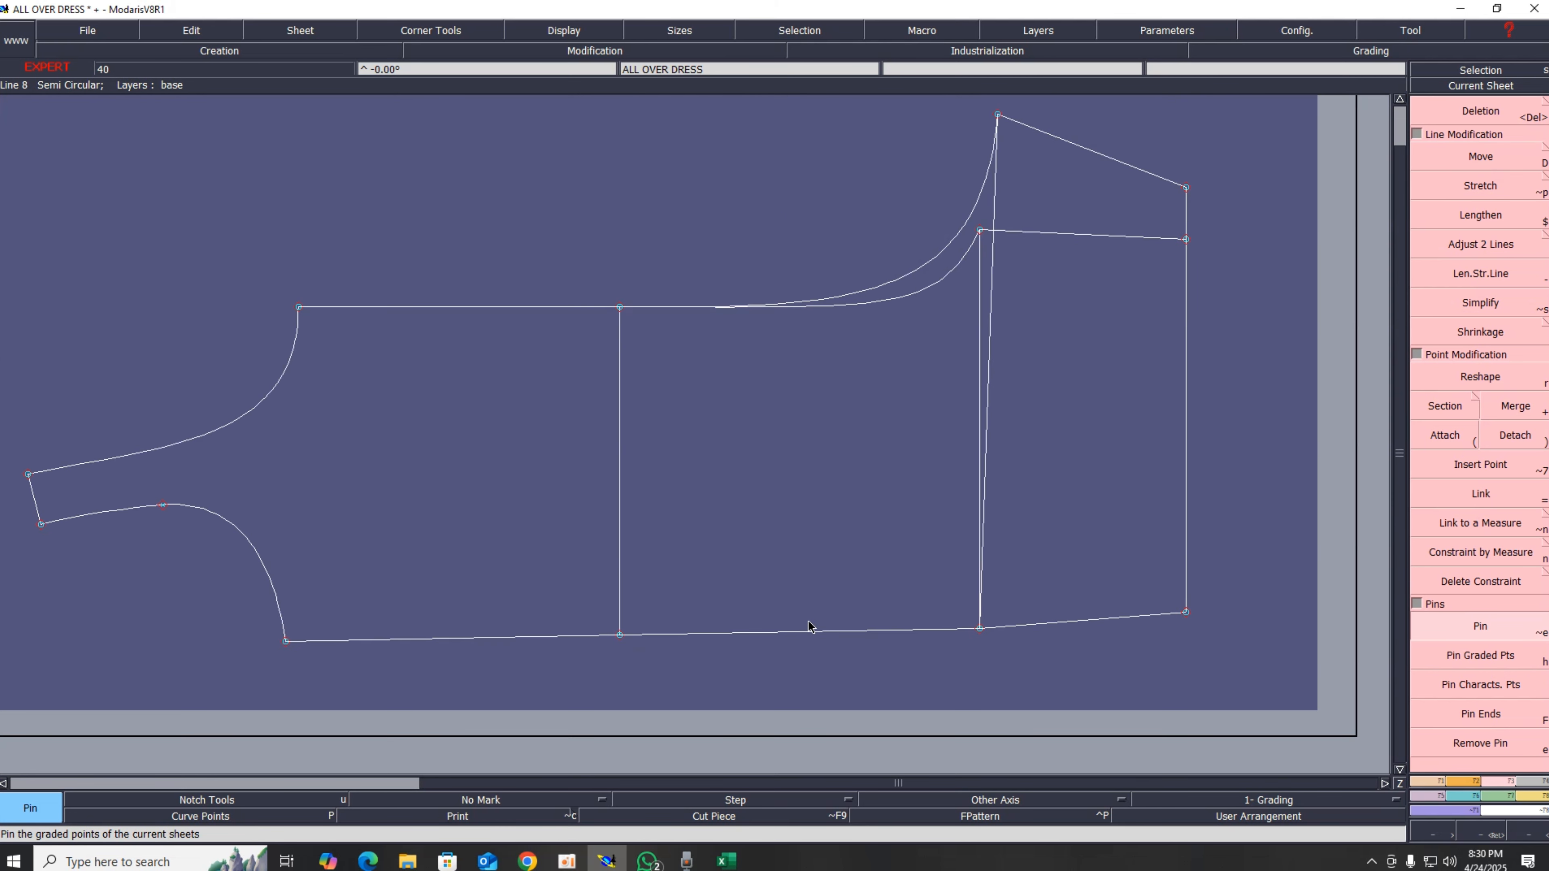
scroll(830, 660, "up", 2)
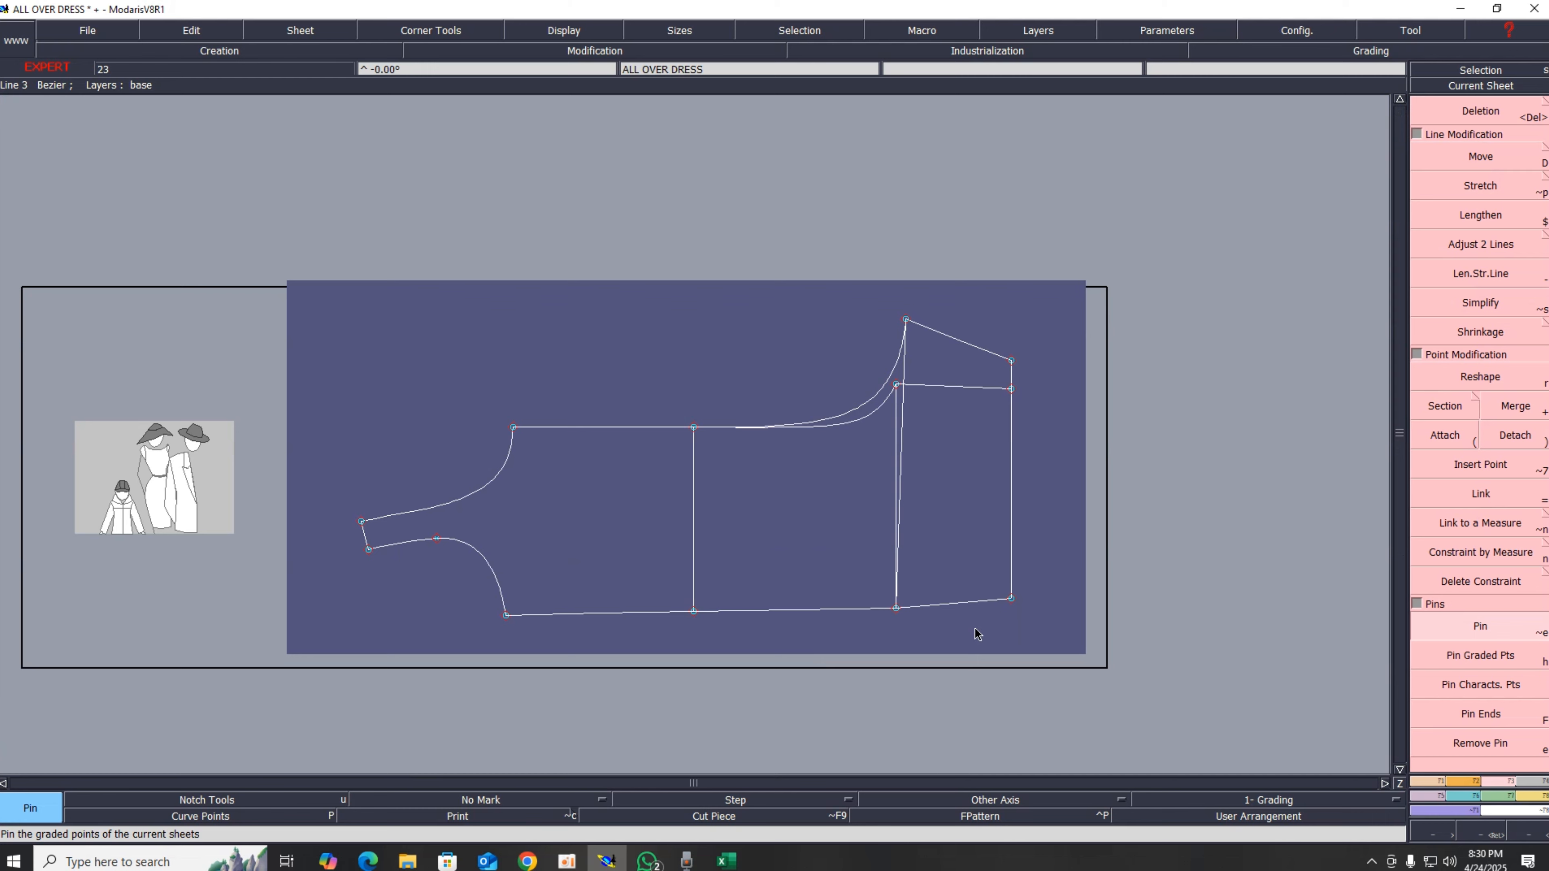
scroll(978, 629, "down", 2)
scroll(1000, 617, "up", 3)
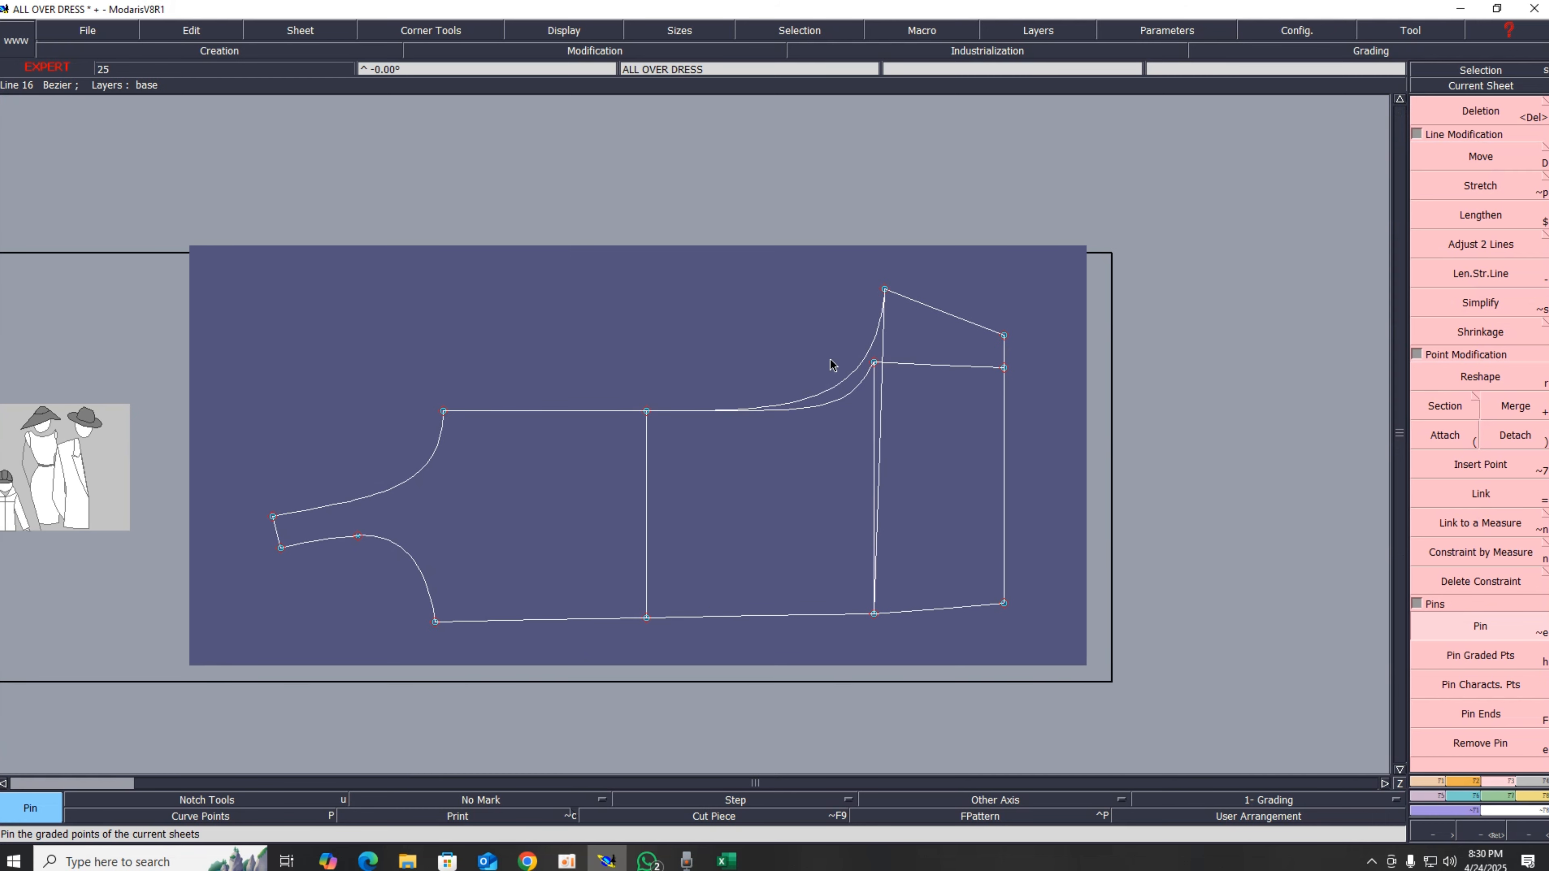
left_click_drag(831, 246, 960, 659)
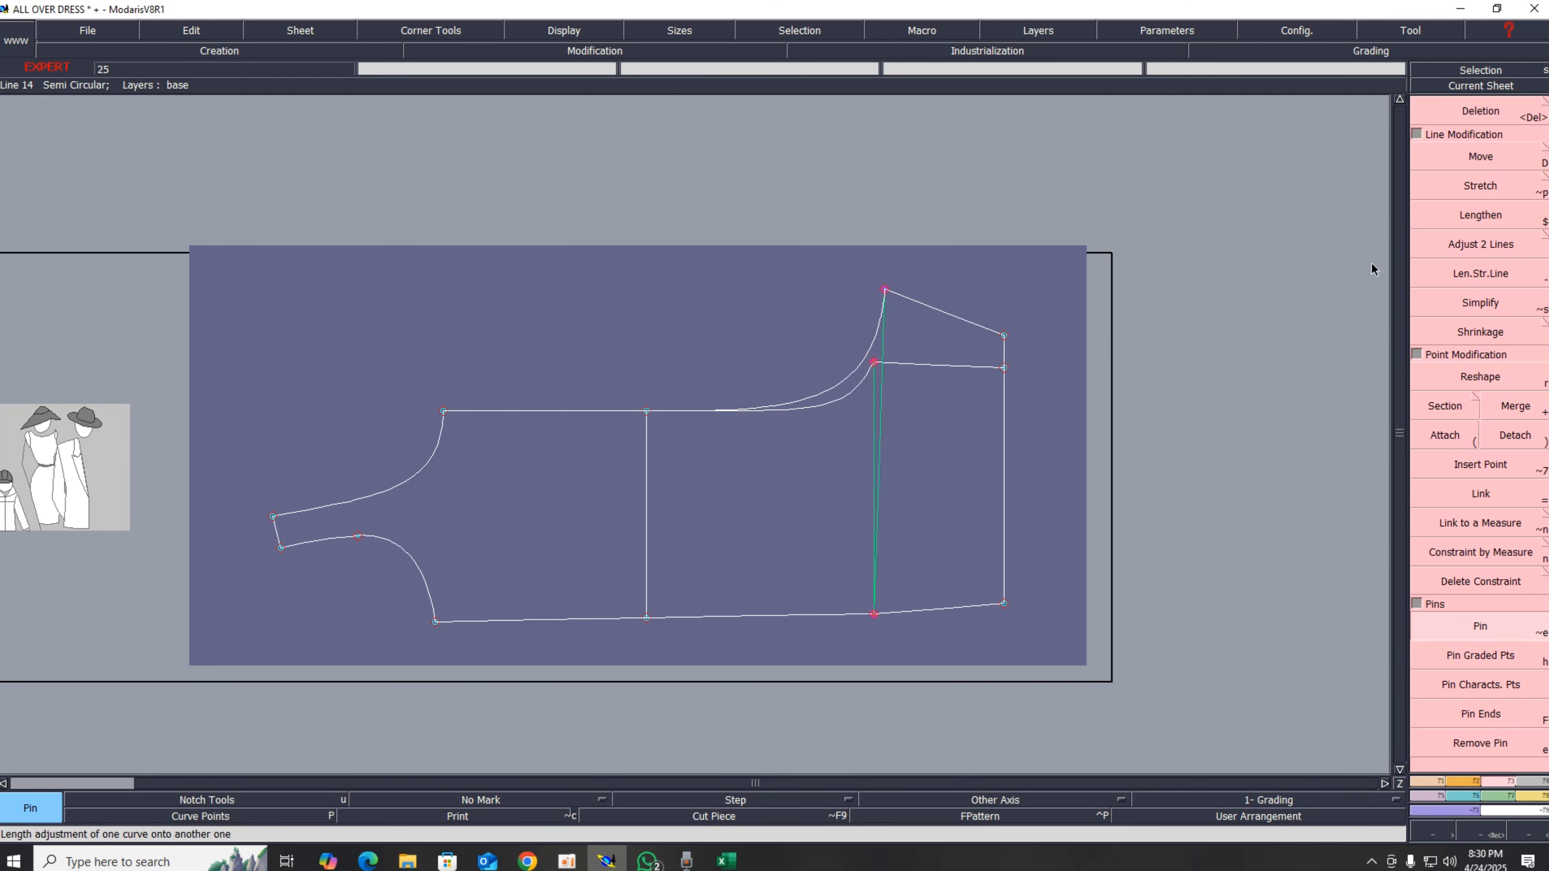
left_click(1279, 359)
left_click_drag(193, 329, 736, 643)
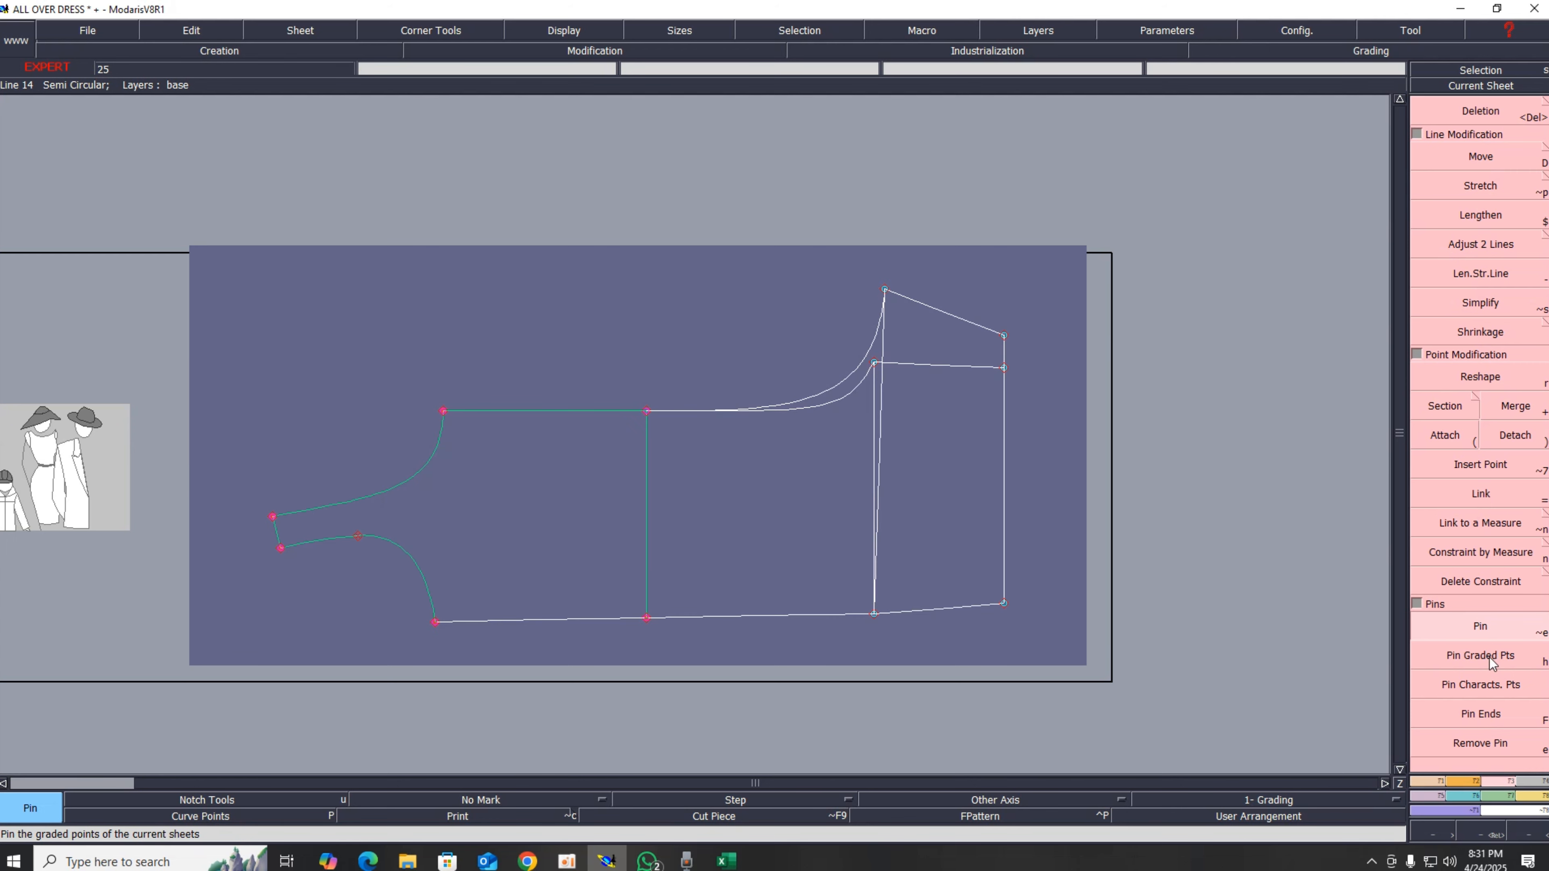
Step: Move the pinned left section down with ShiftX 0 and ShiftY -1.3 cm
left_click(1469, 160)
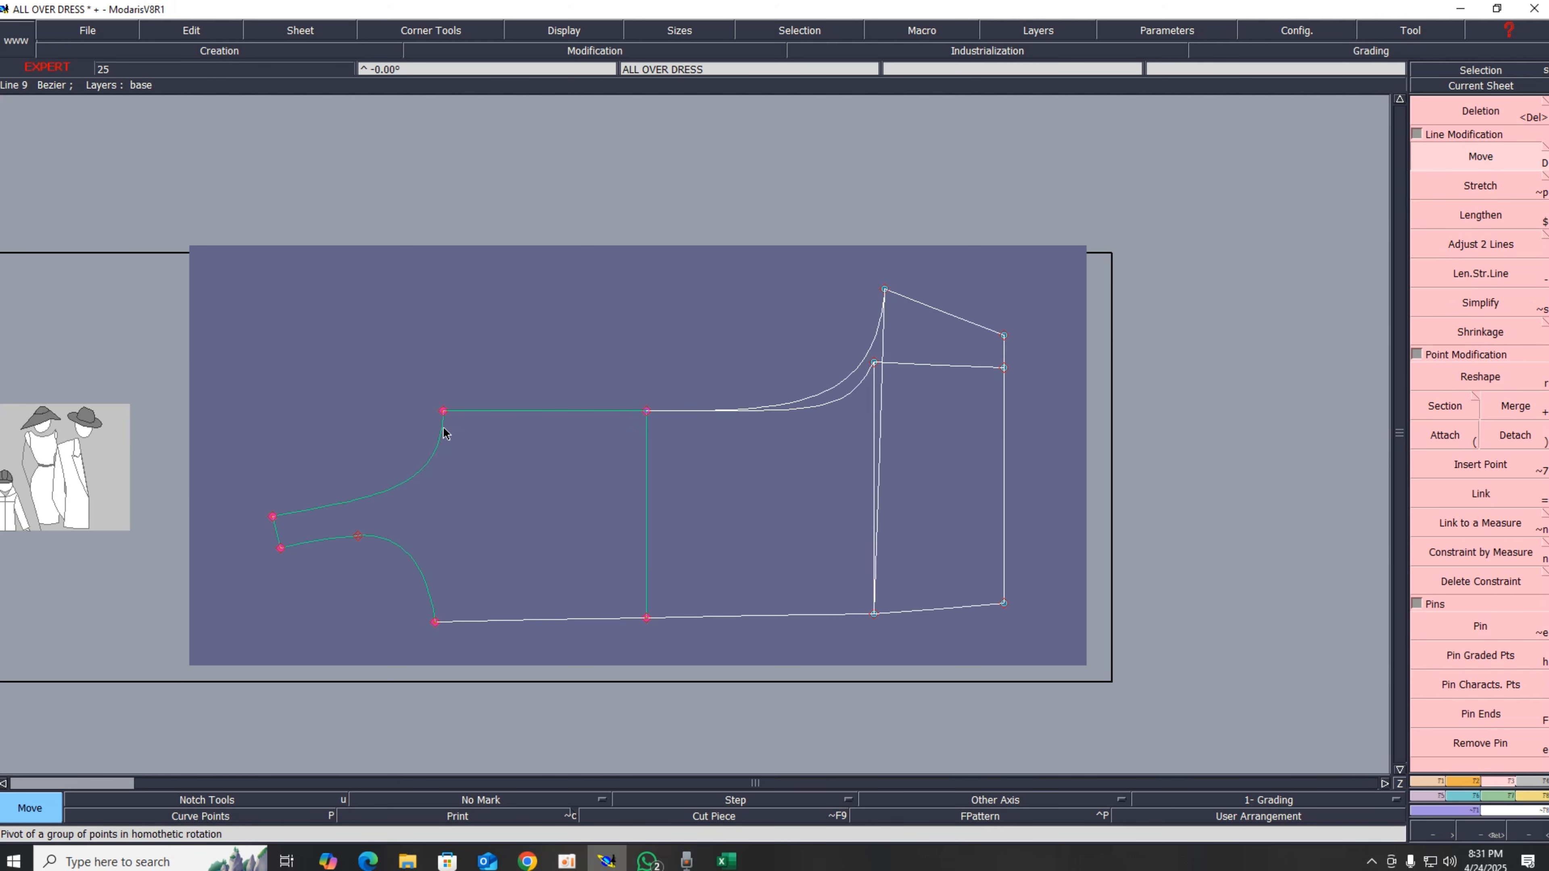
left_click(447, 416)
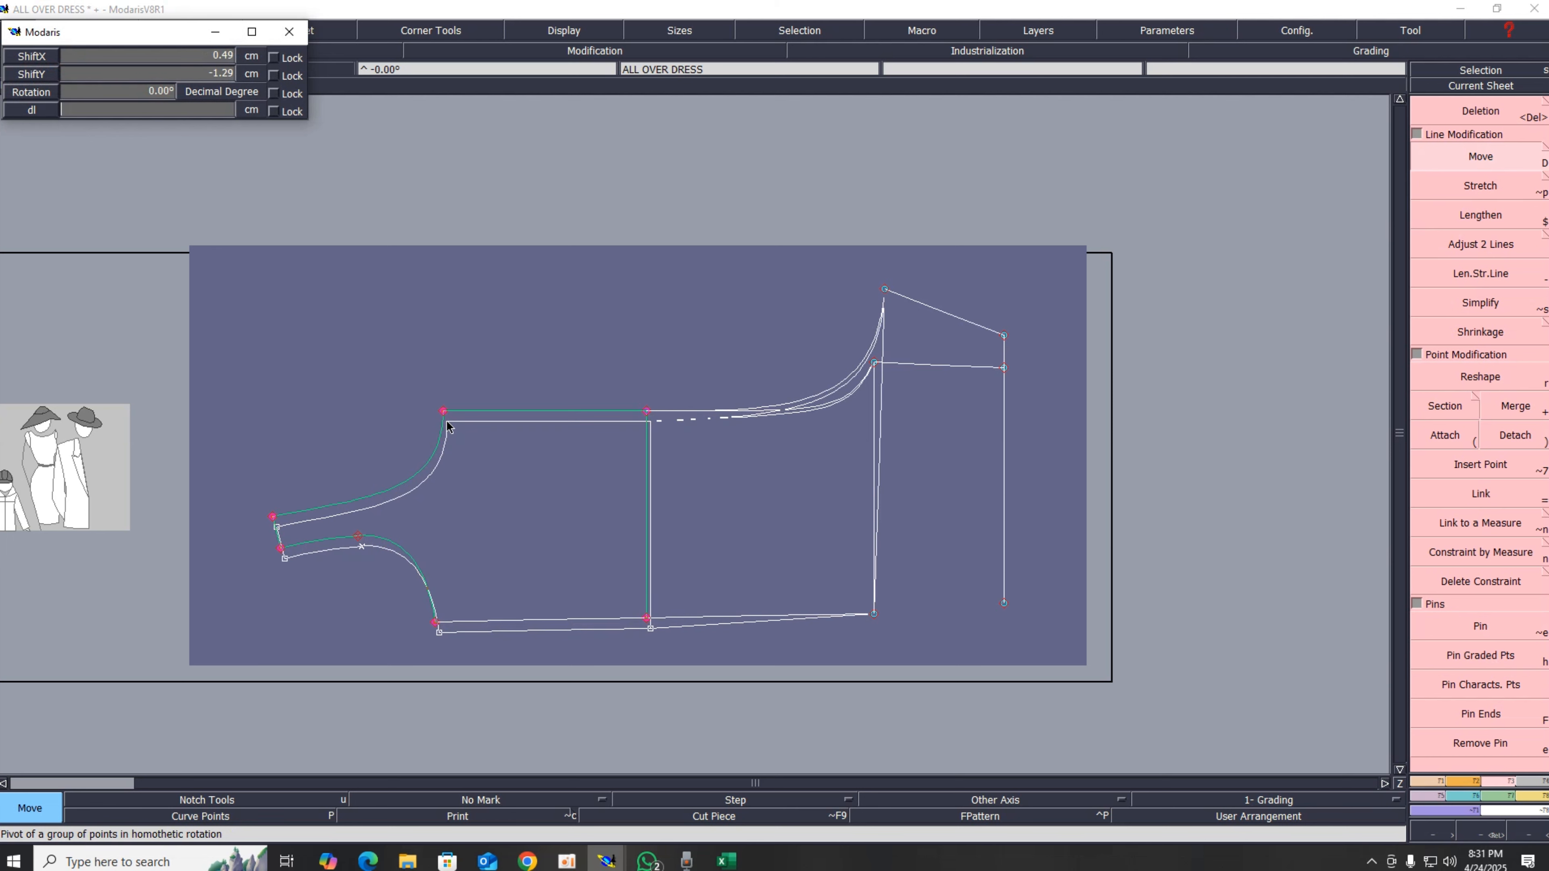
key("Up")
key("Up")
type("-1.3")
key("Up")
type("00")
key("Return")
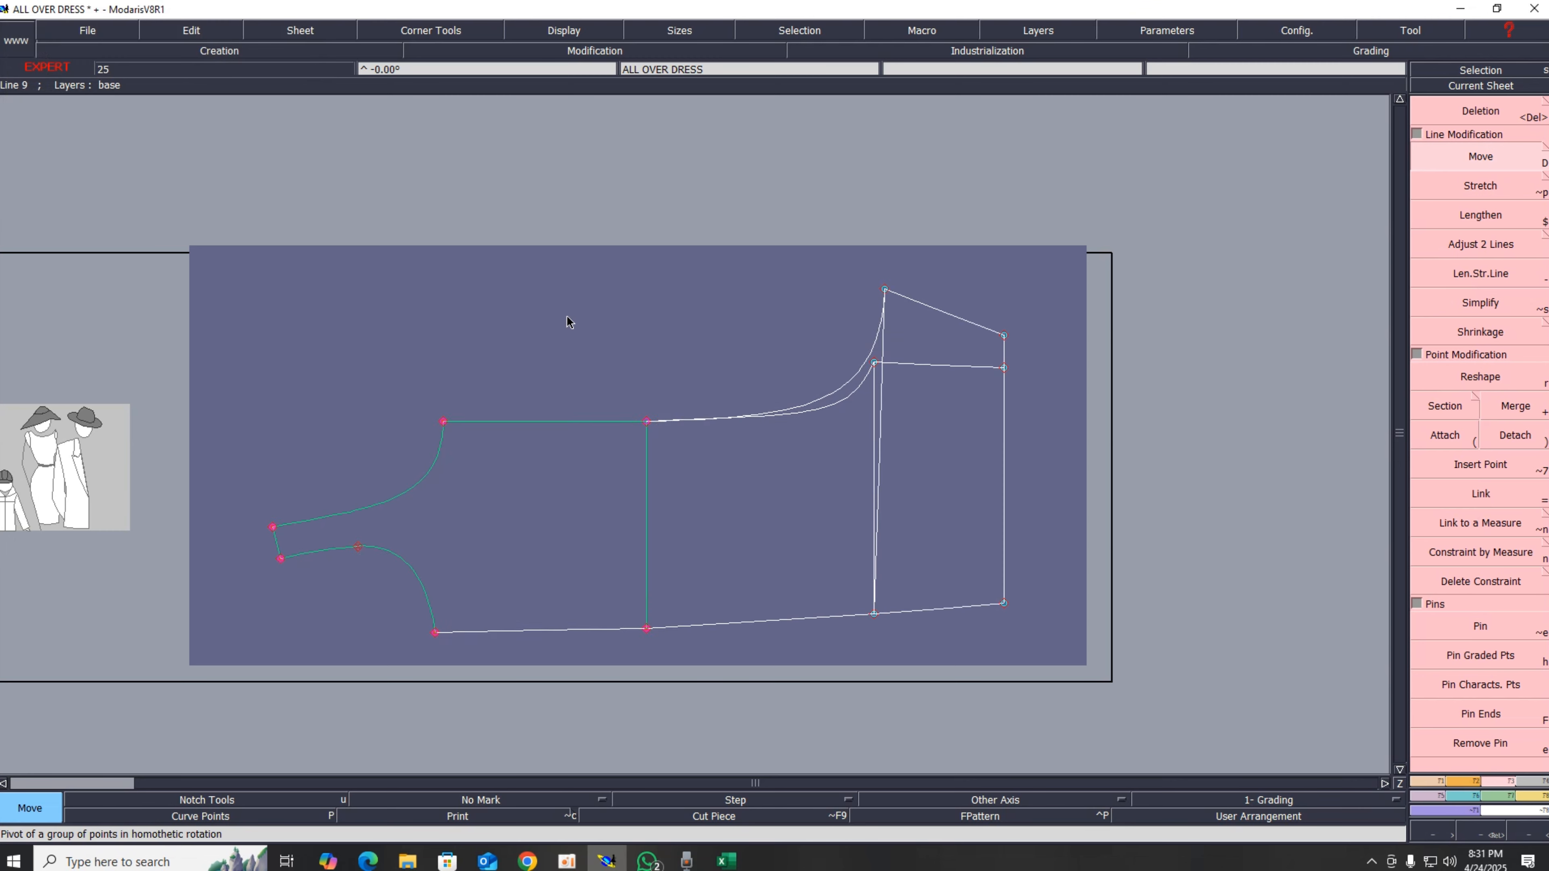
key("Return")
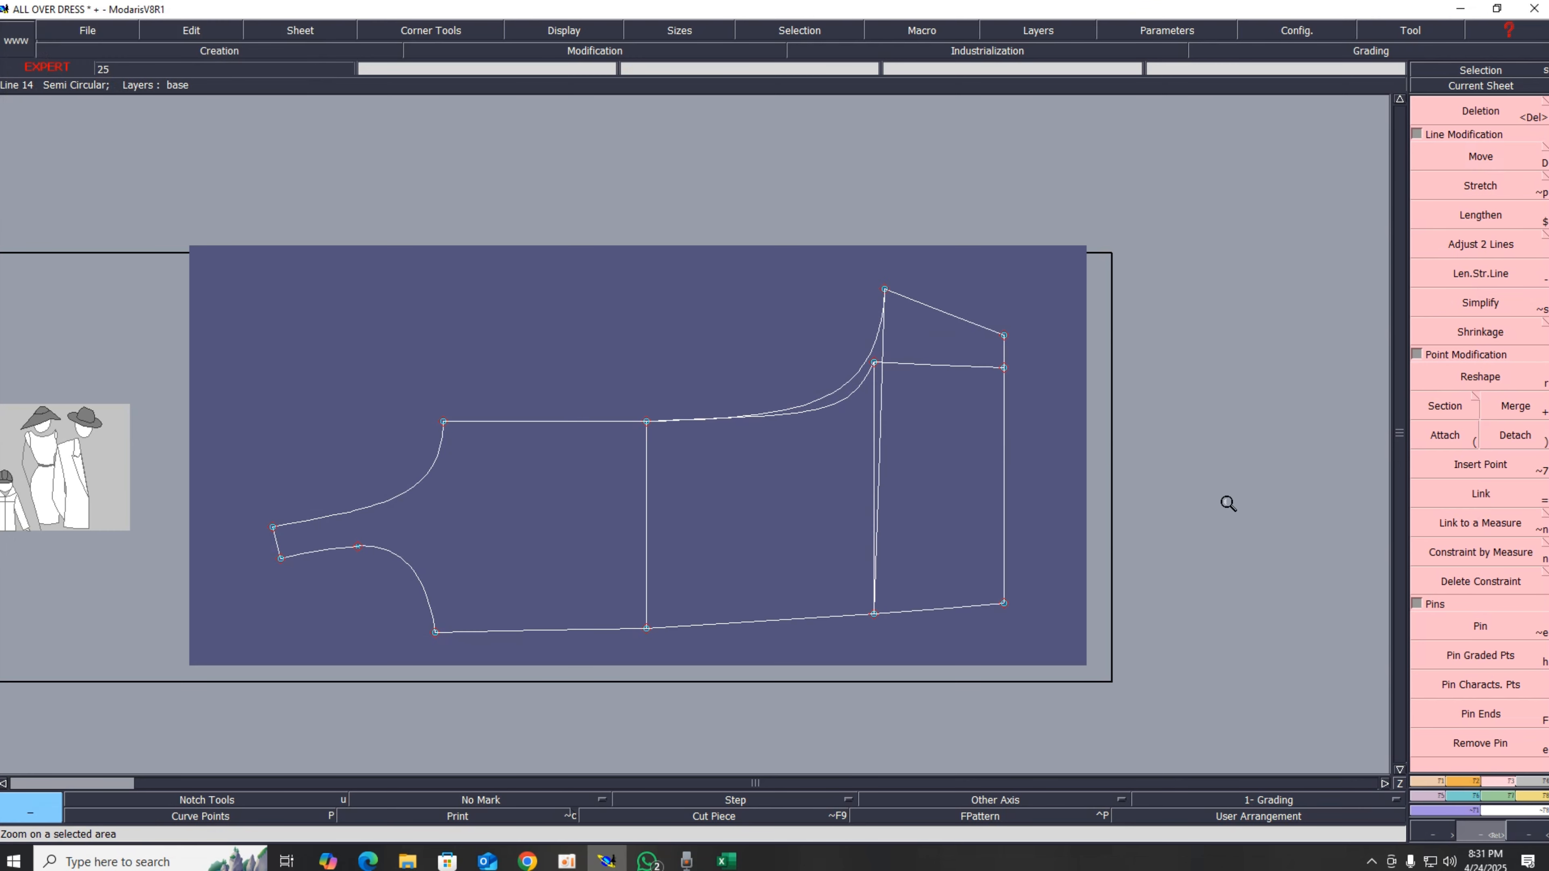
Step: Show the curve handles and reshape the upper curve's handle where it joins the top straight line
left_click_drag(548, 317, 1035, 530)
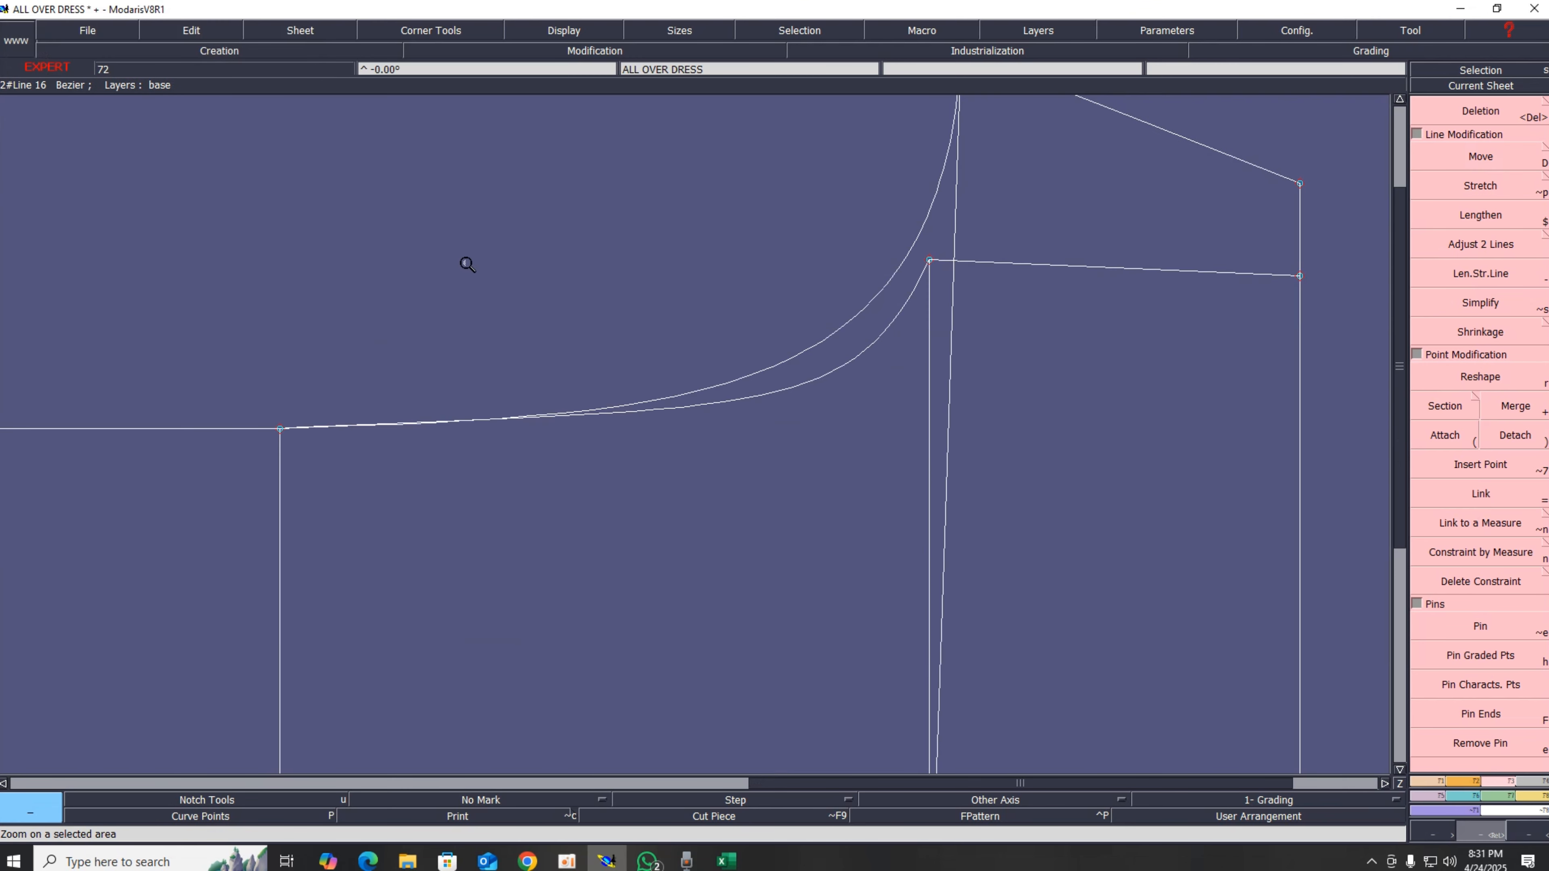
left_click(558, 31)
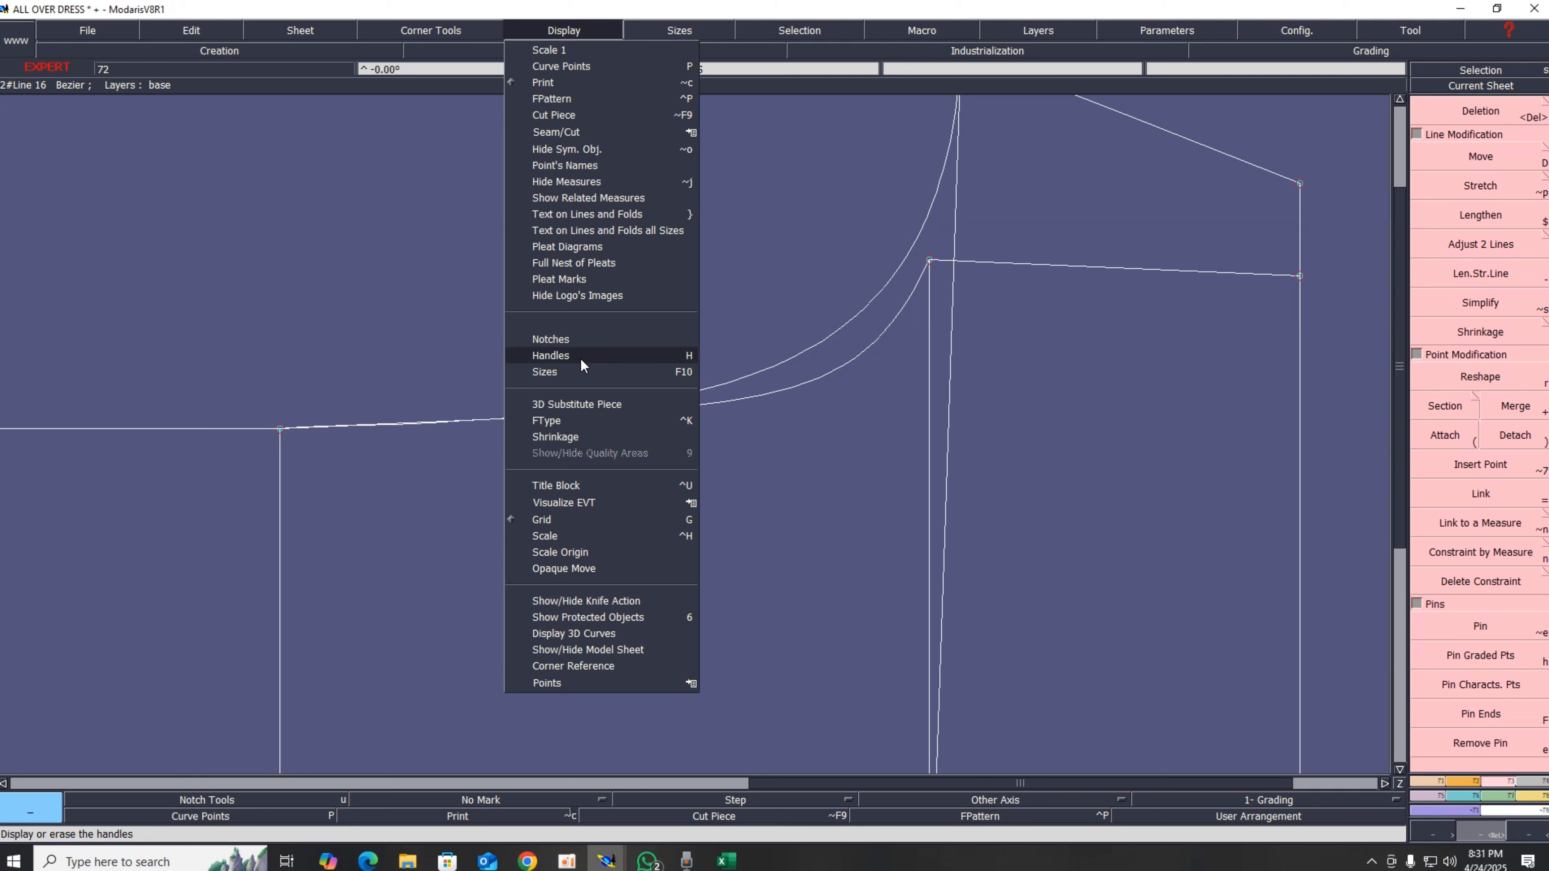
left_click(569, 359)
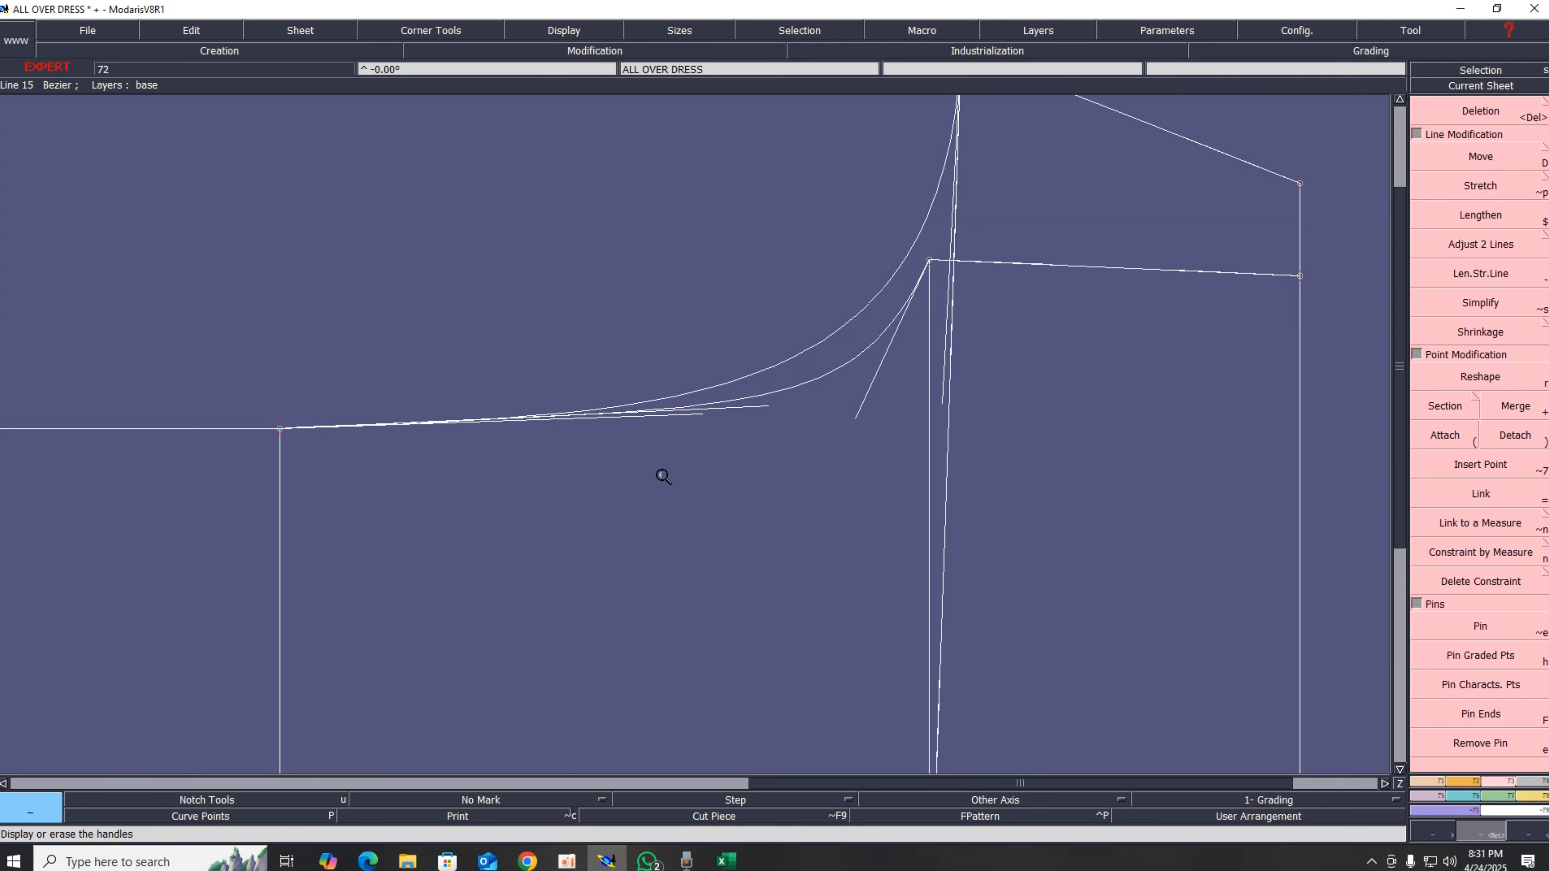
key("r")
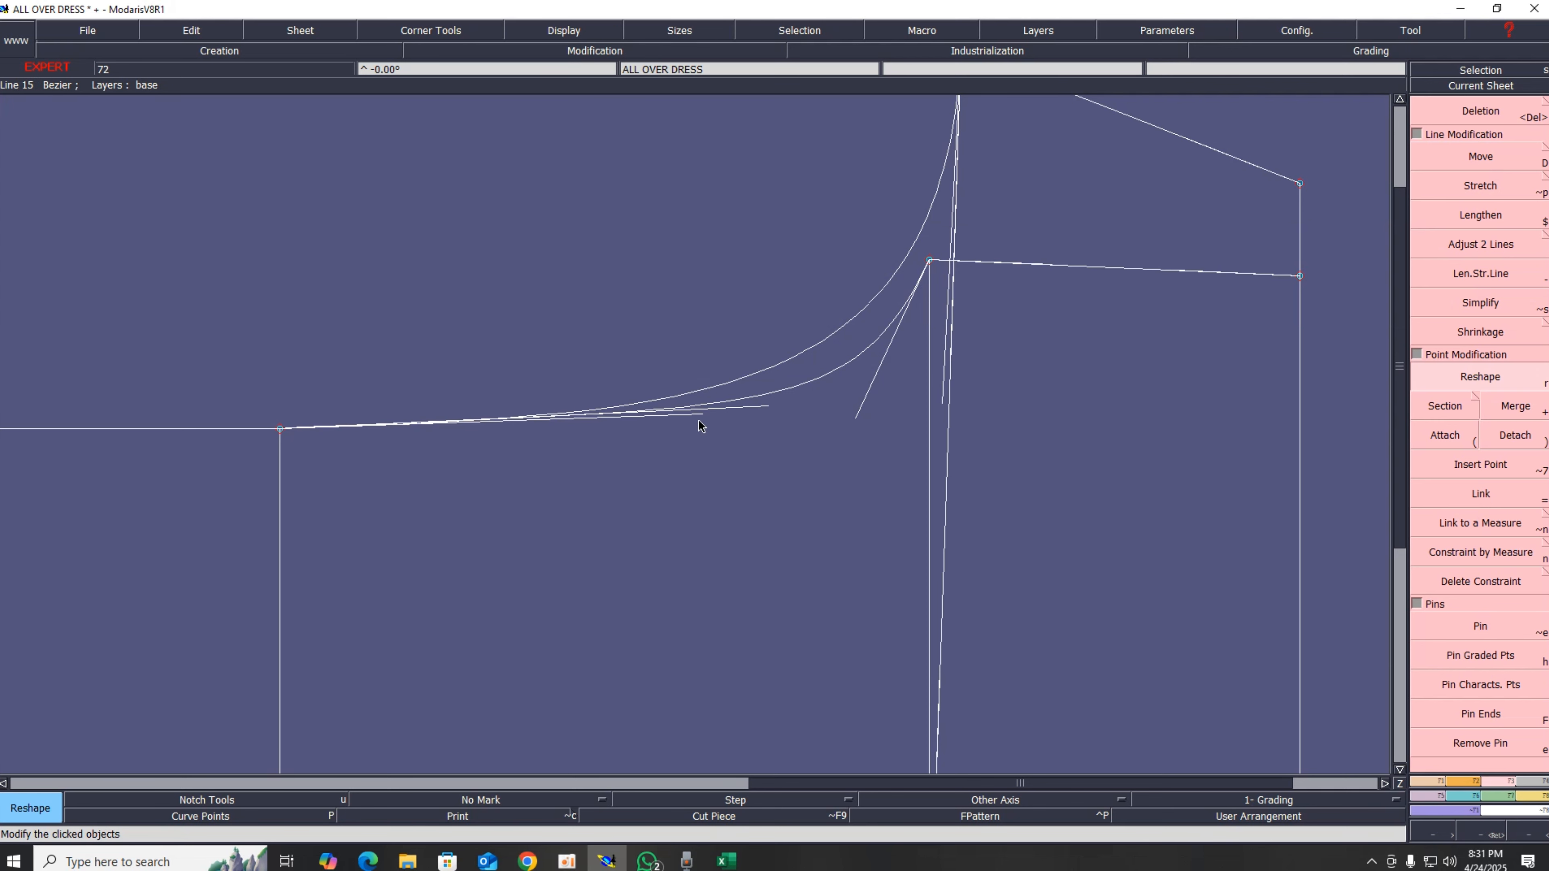
left_click_drag(698, 420, 832, 422)
Step: Delete the pattern's bottom line
key("Home")
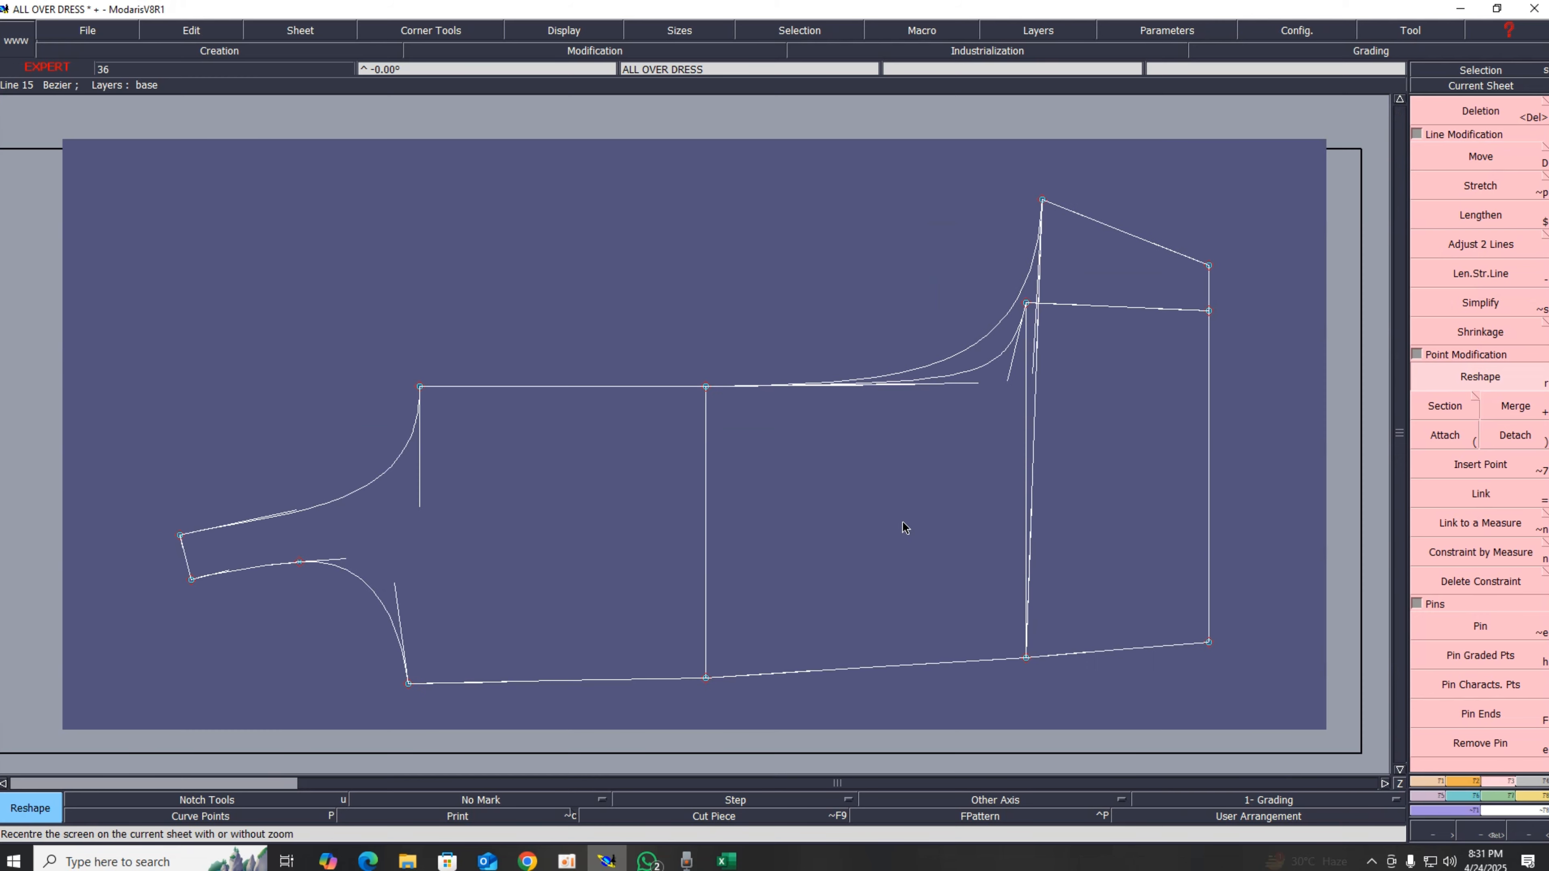
scroll(1072, 692, "up", 1)
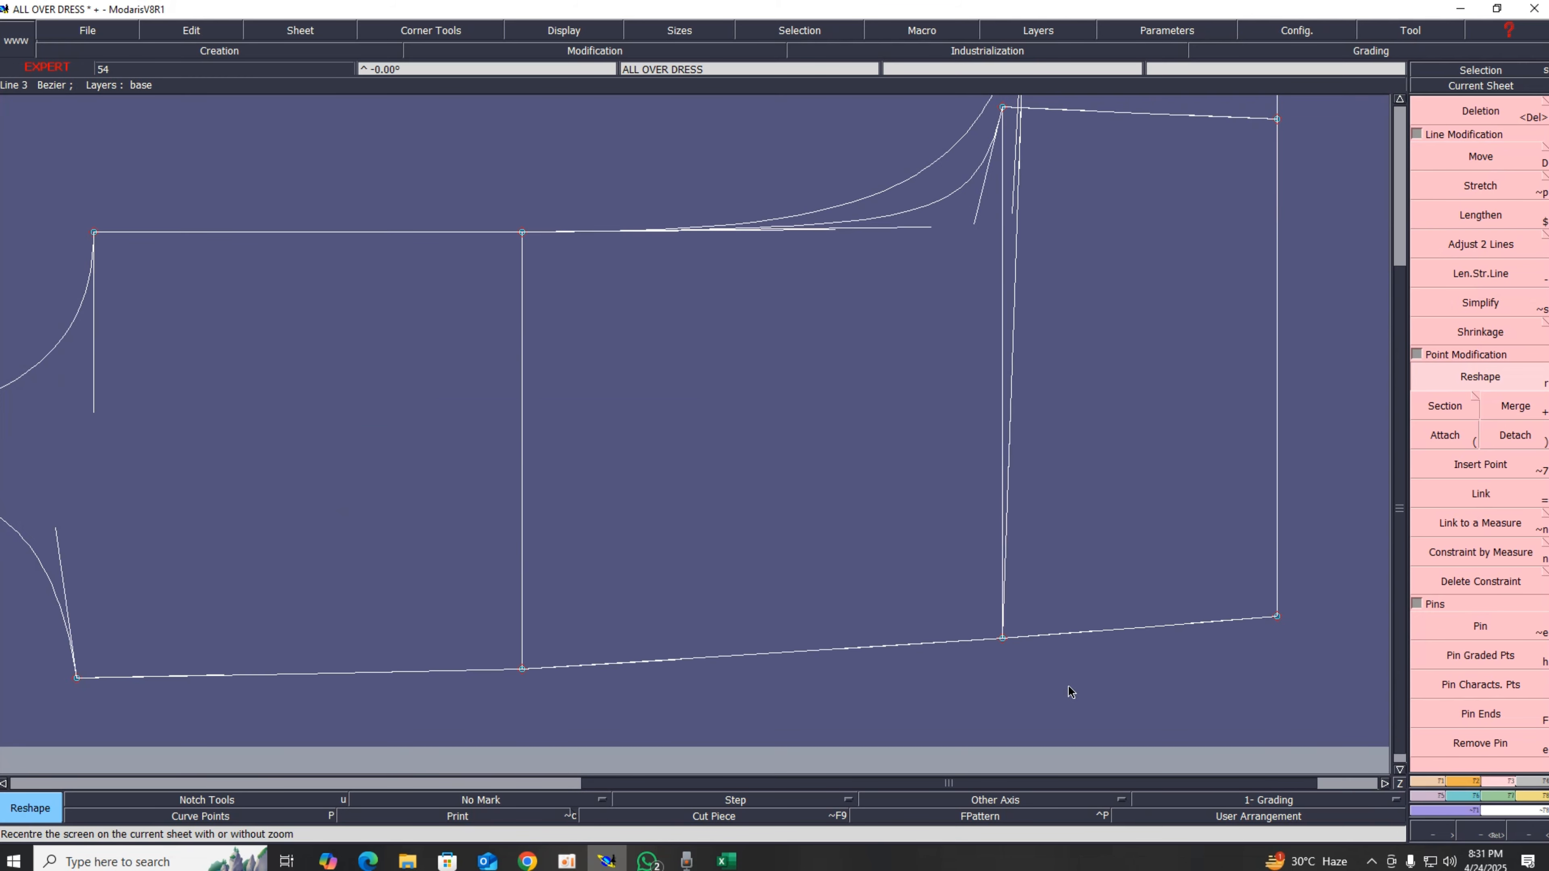
scroll(1065, 685, "down", 2)
scroll(1036, 696, "up", 1)
scroll(1040, 698, "up", 2)
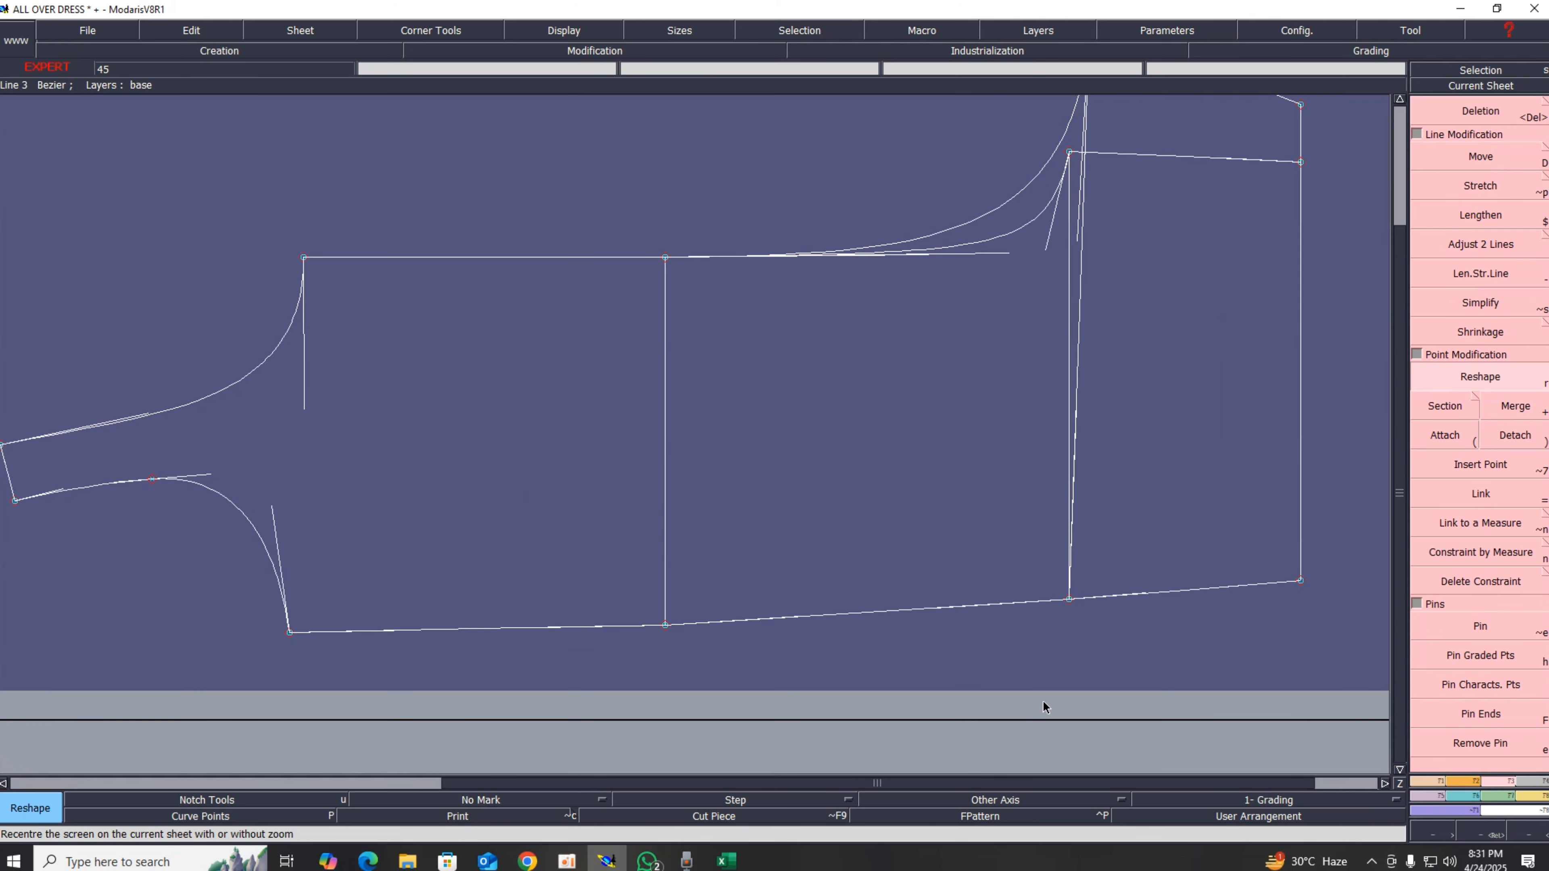
key("Delete")
left_click(881, 615)
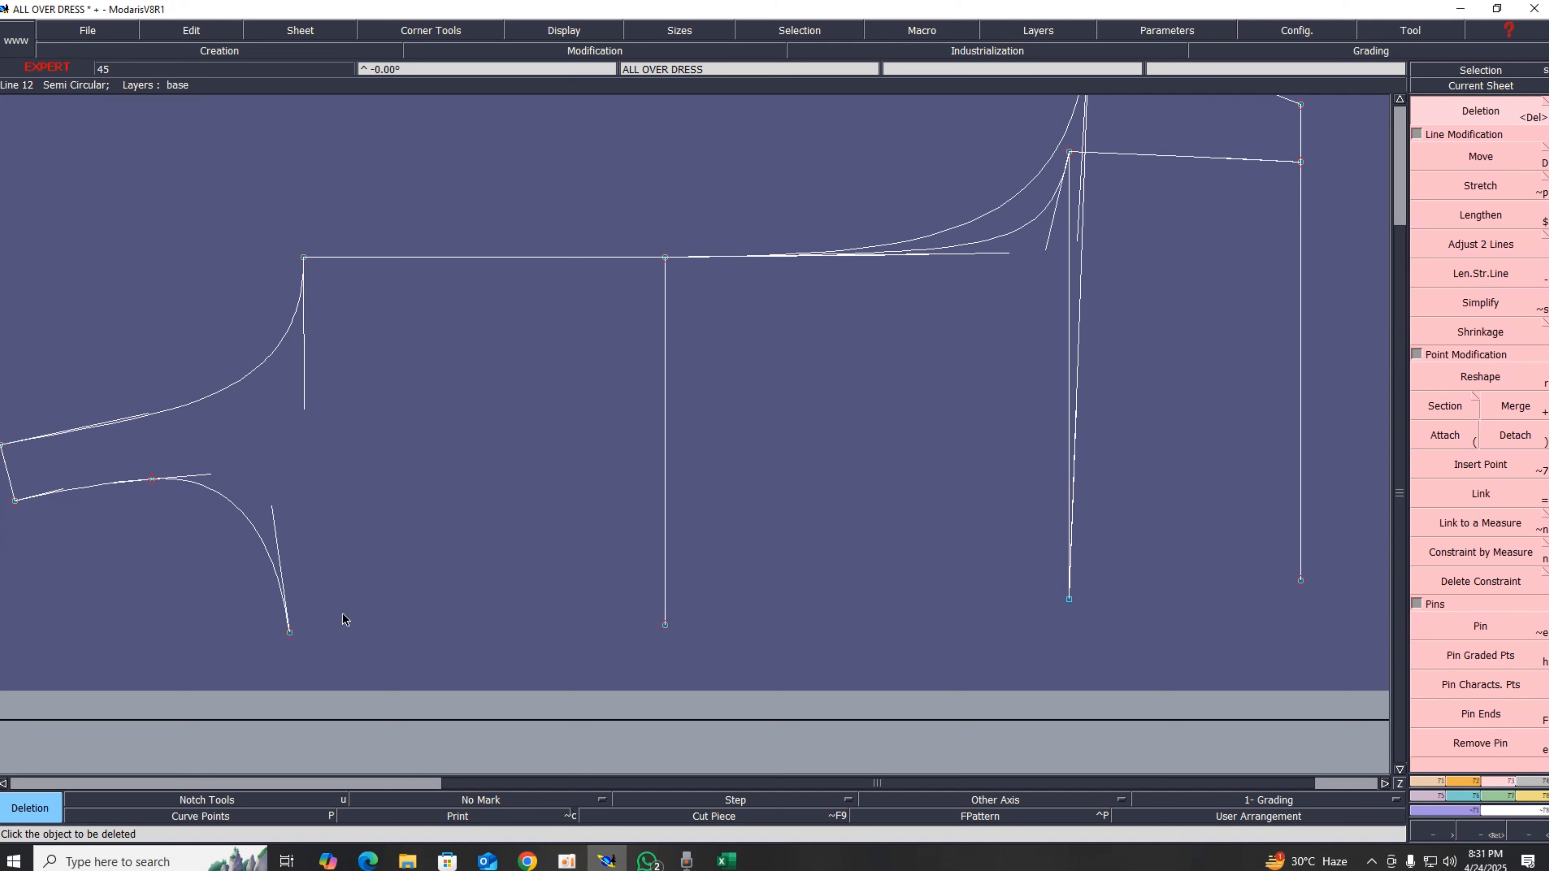
Step: Redraw the bottom line as a Bezier curve through the four bottom corner points, left to right
key("b")
left_click(288, 632)
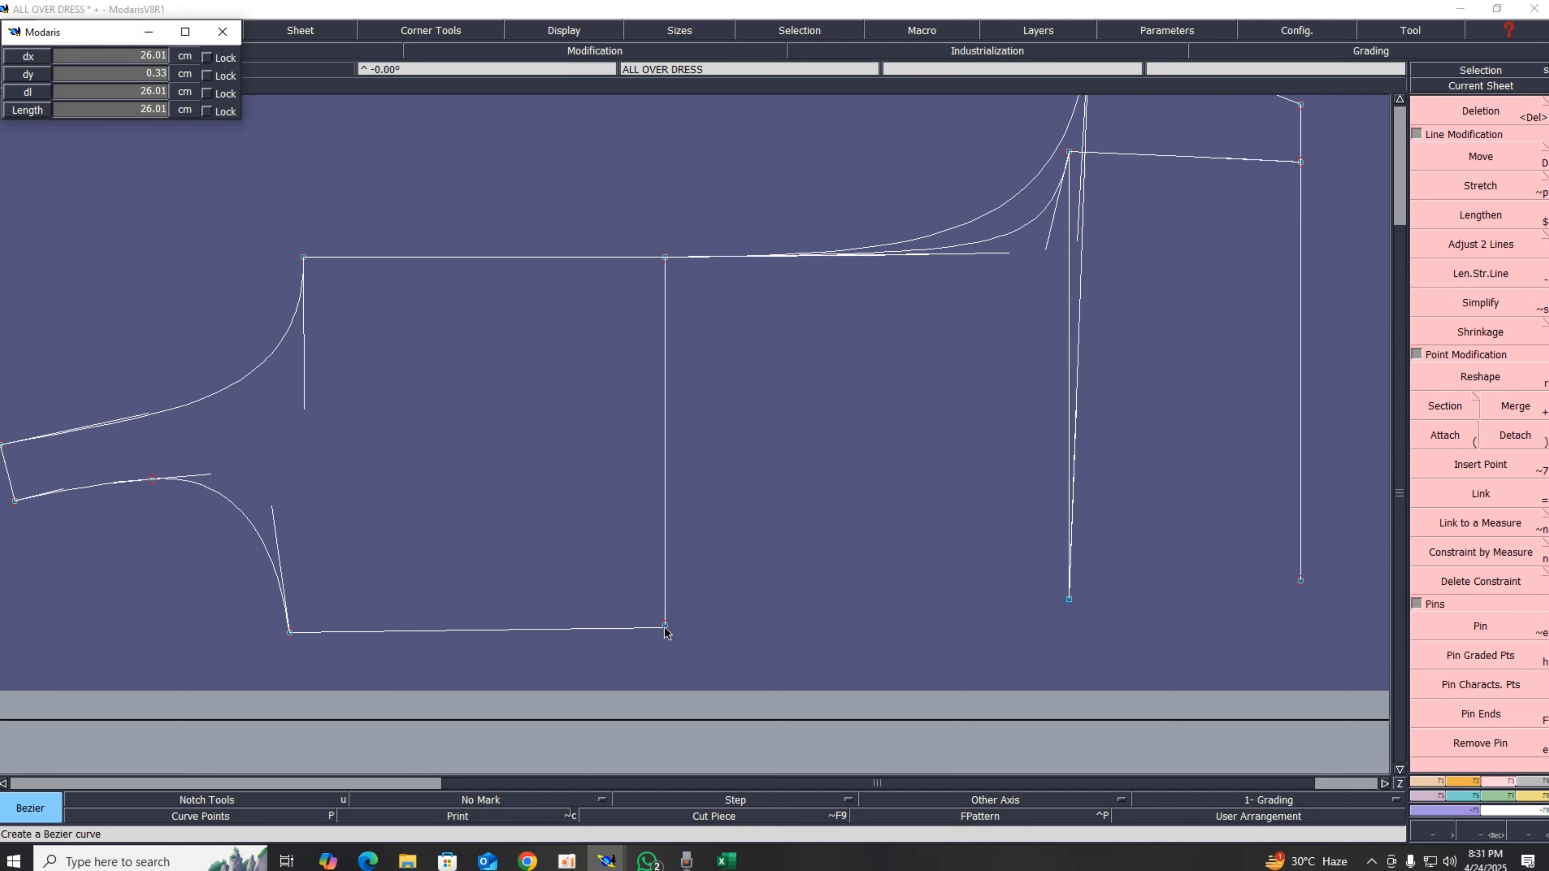
left_click(665, 627)
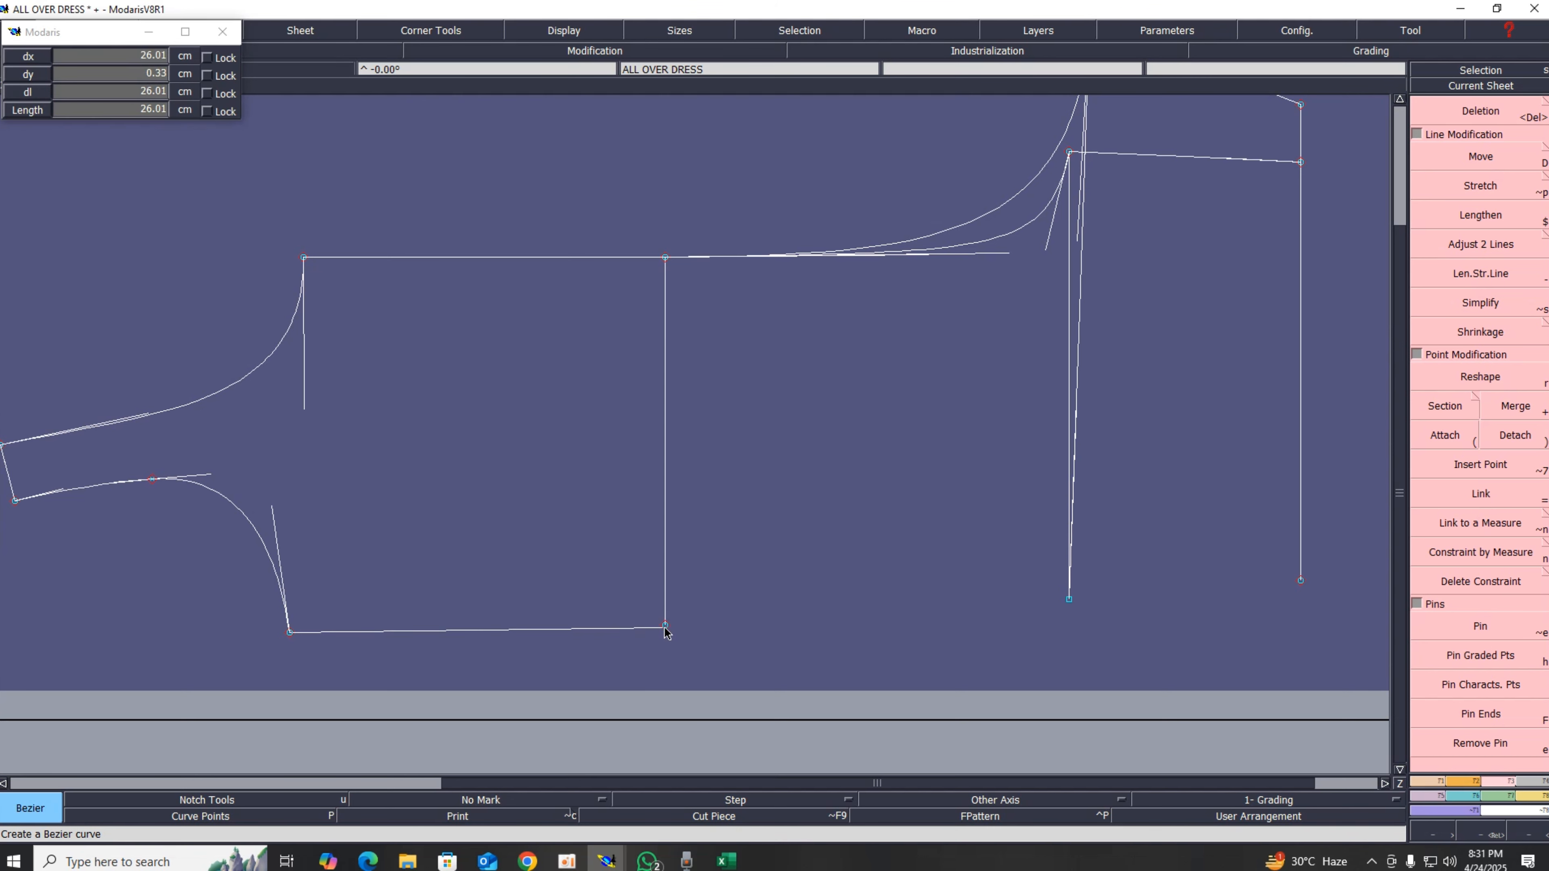
left_click(1069, 601)
left_click(1300, 581)
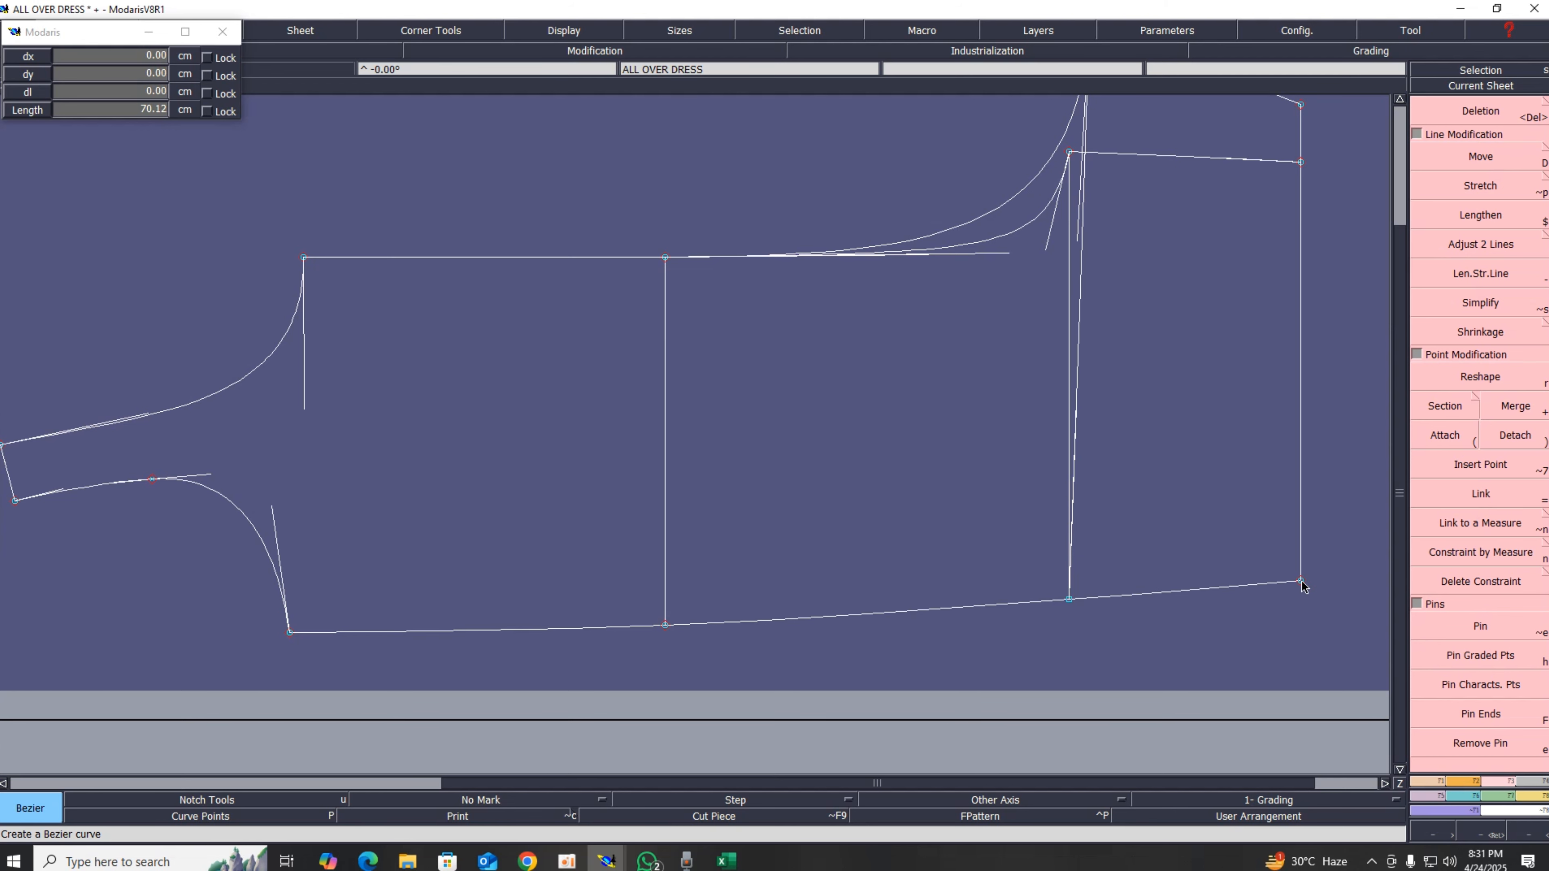
right_click(1302, 586)
Step: Hide the curve handles
scroll(985, 621, "down", 2)
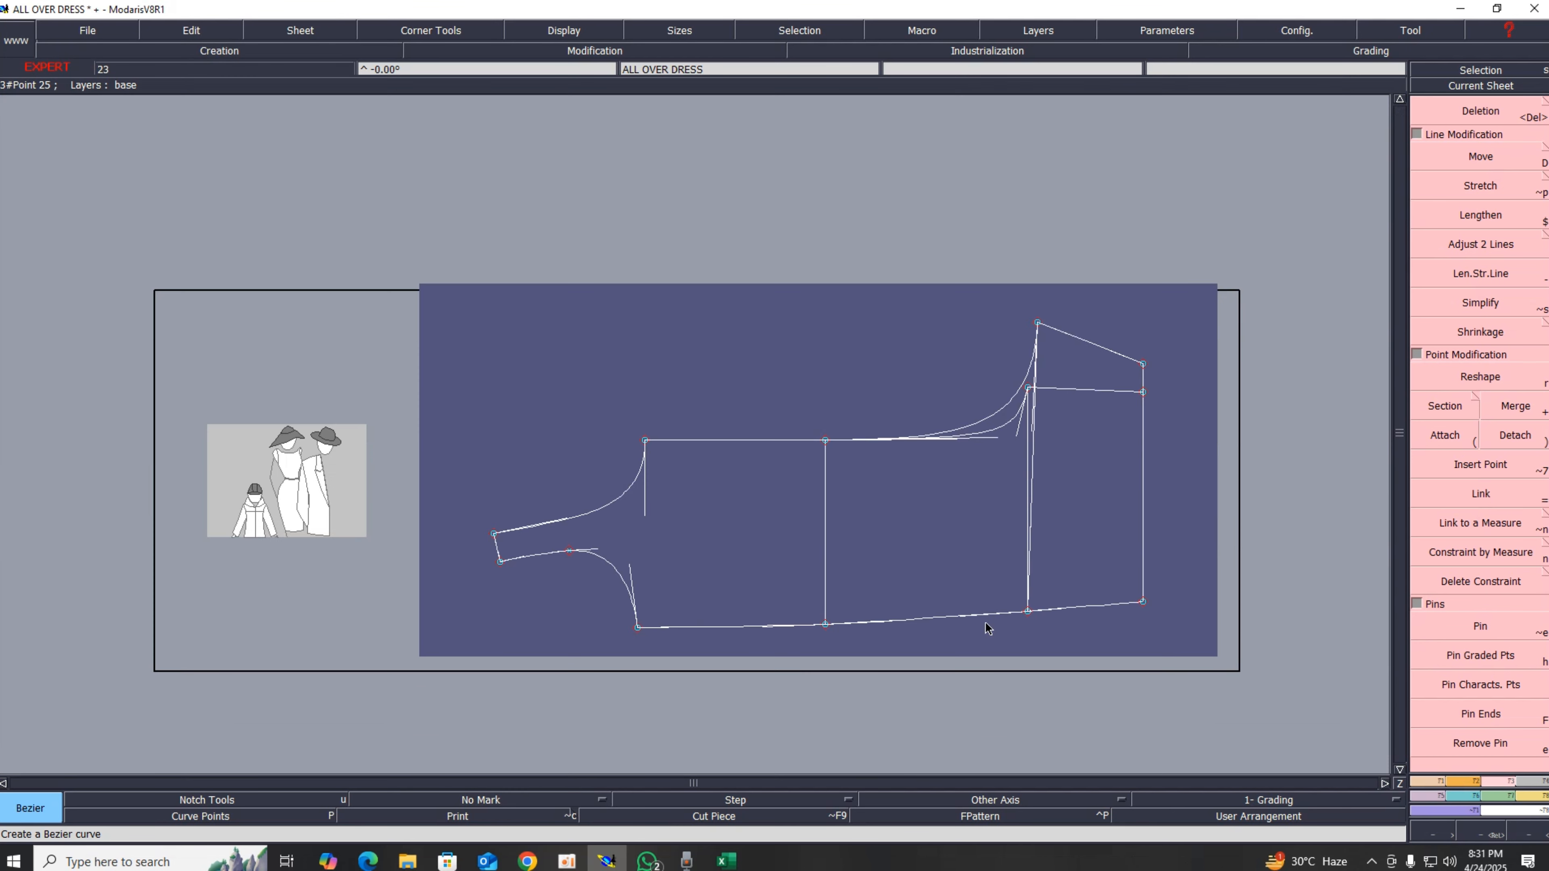
scroll(985, 621, "up", 1)
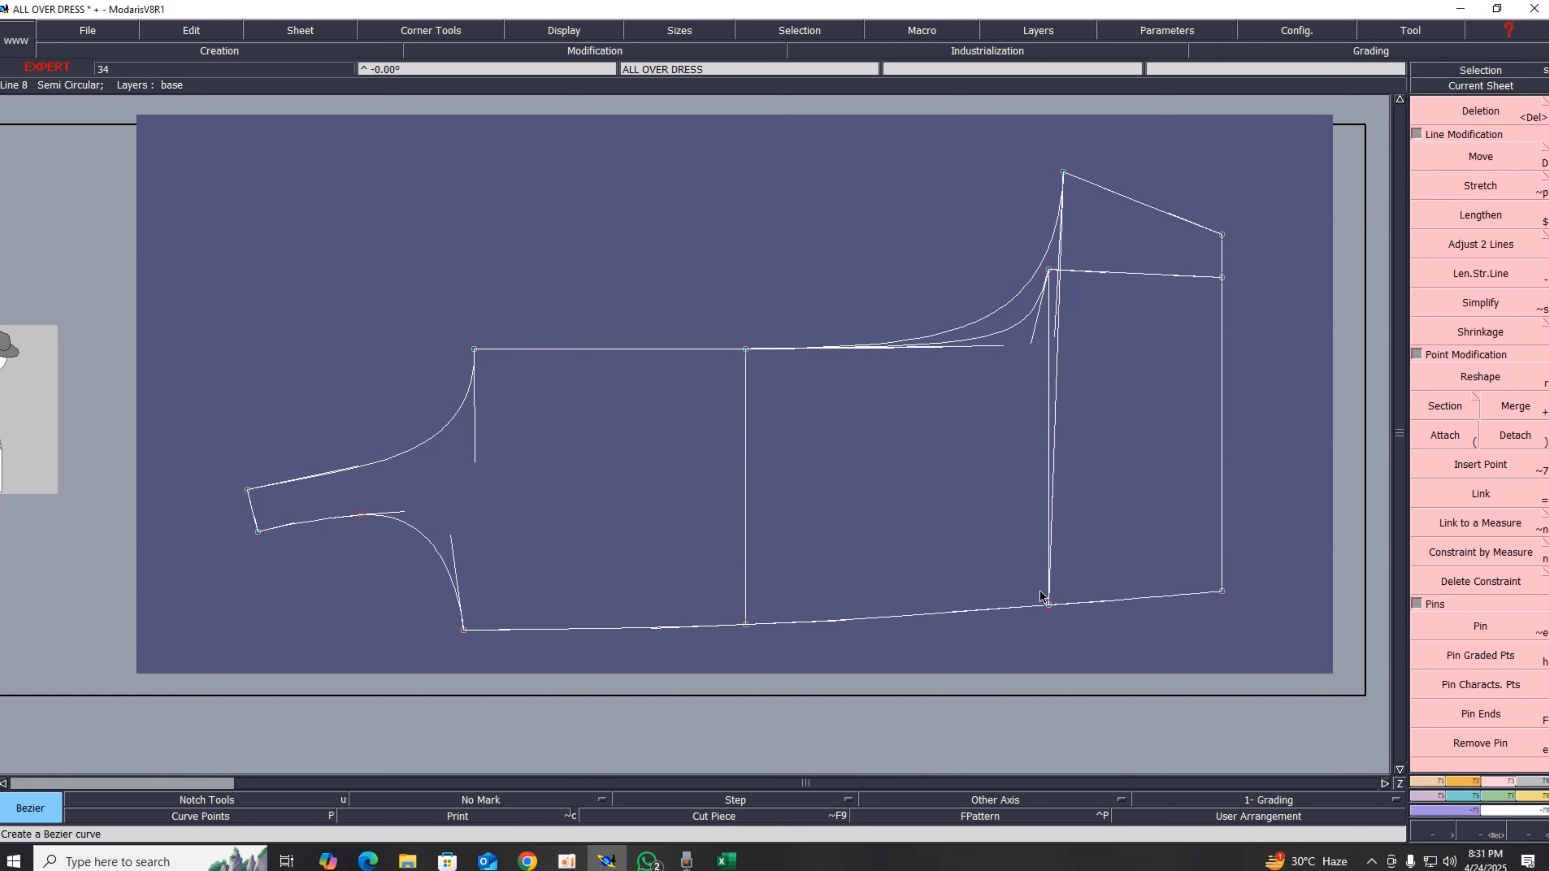
left_click(563, 30)
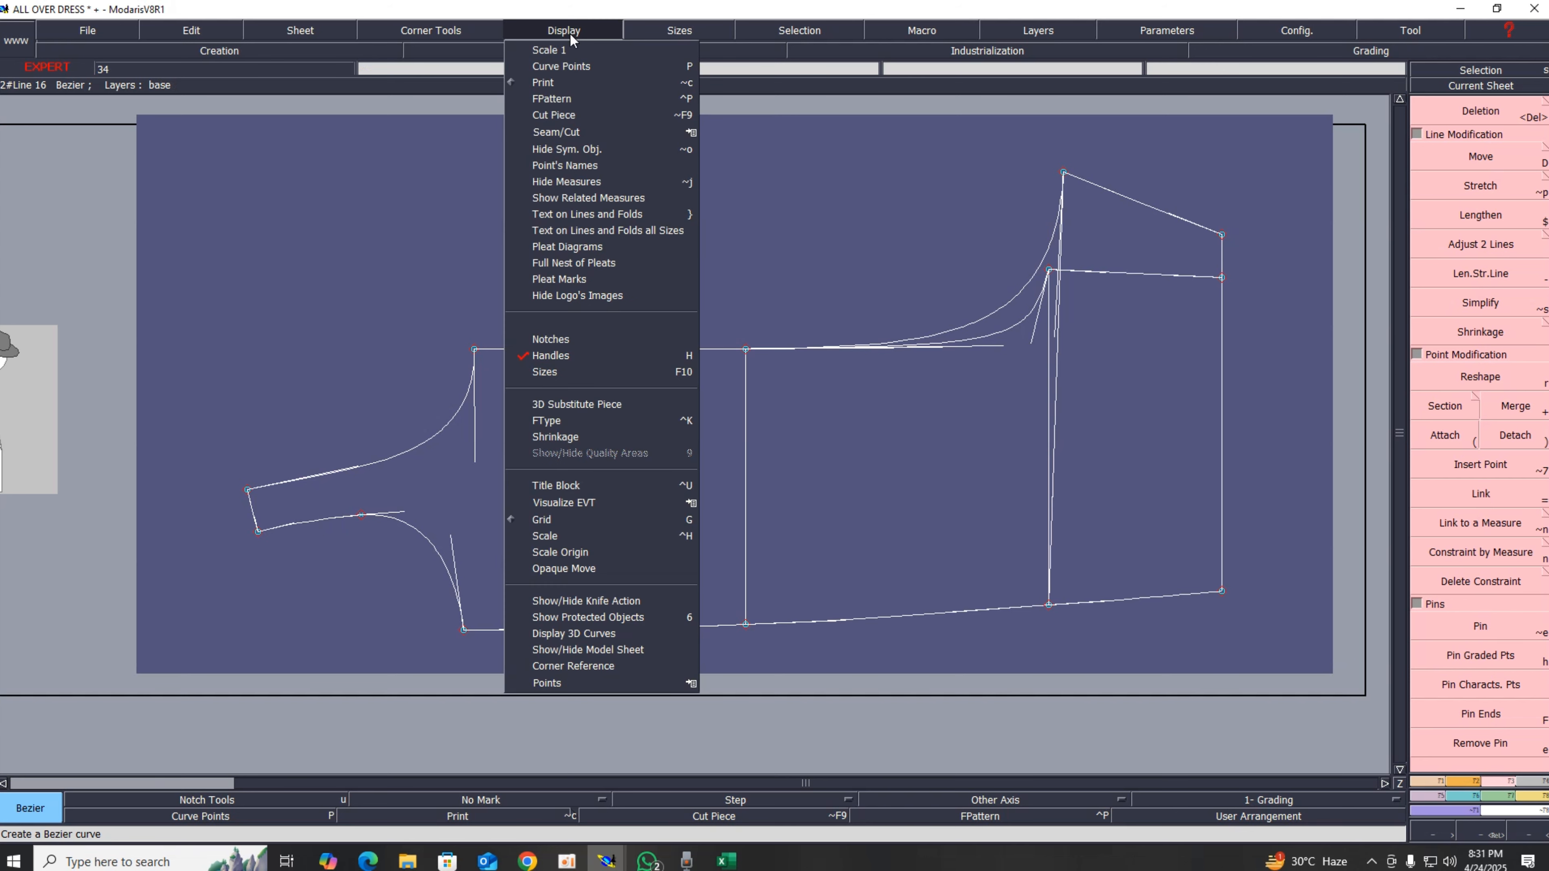
left_click(545, 354)
scroll(835, 544, "up", 2)
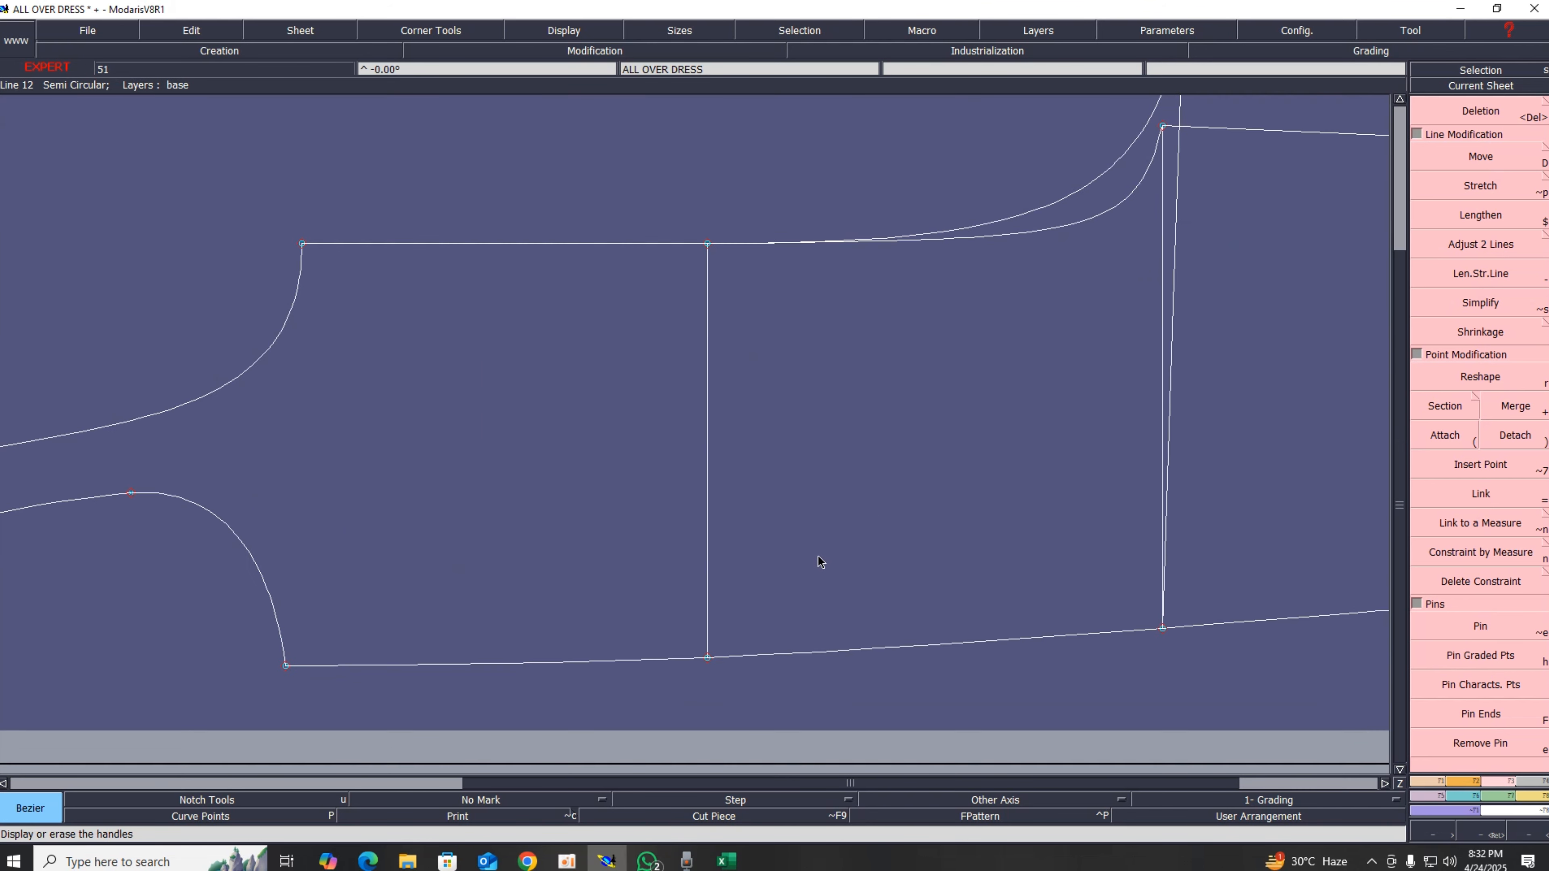
scroll(817, 555, "down", 4)
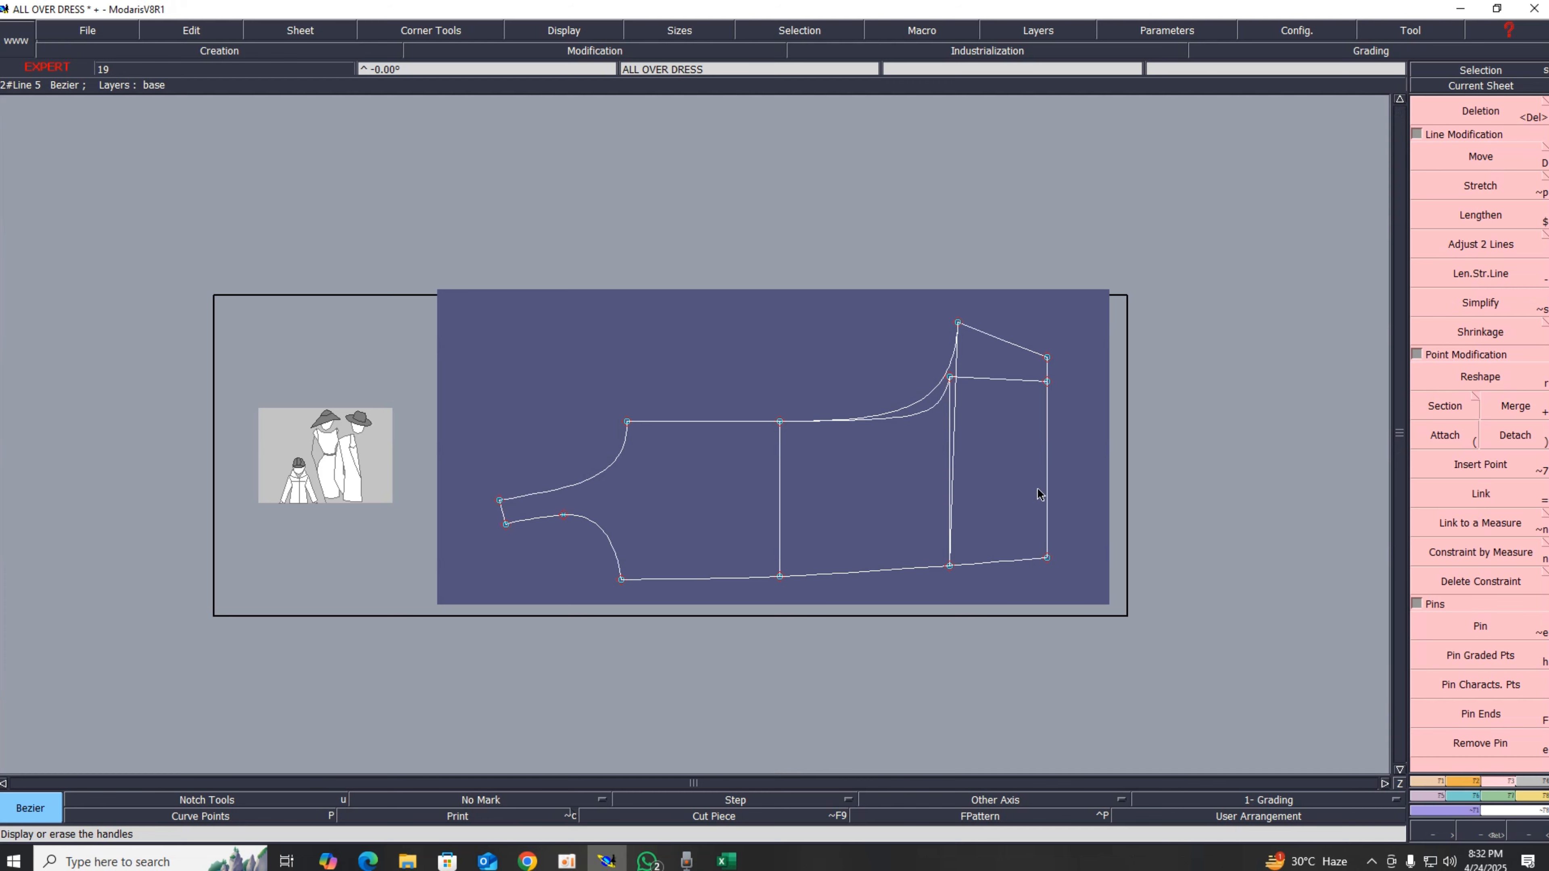
Step: Copy the pattern sheet onto a new sheet and auto-arrange the sheets
key("c")
left_click(753, 508)
left_click(671, 482)
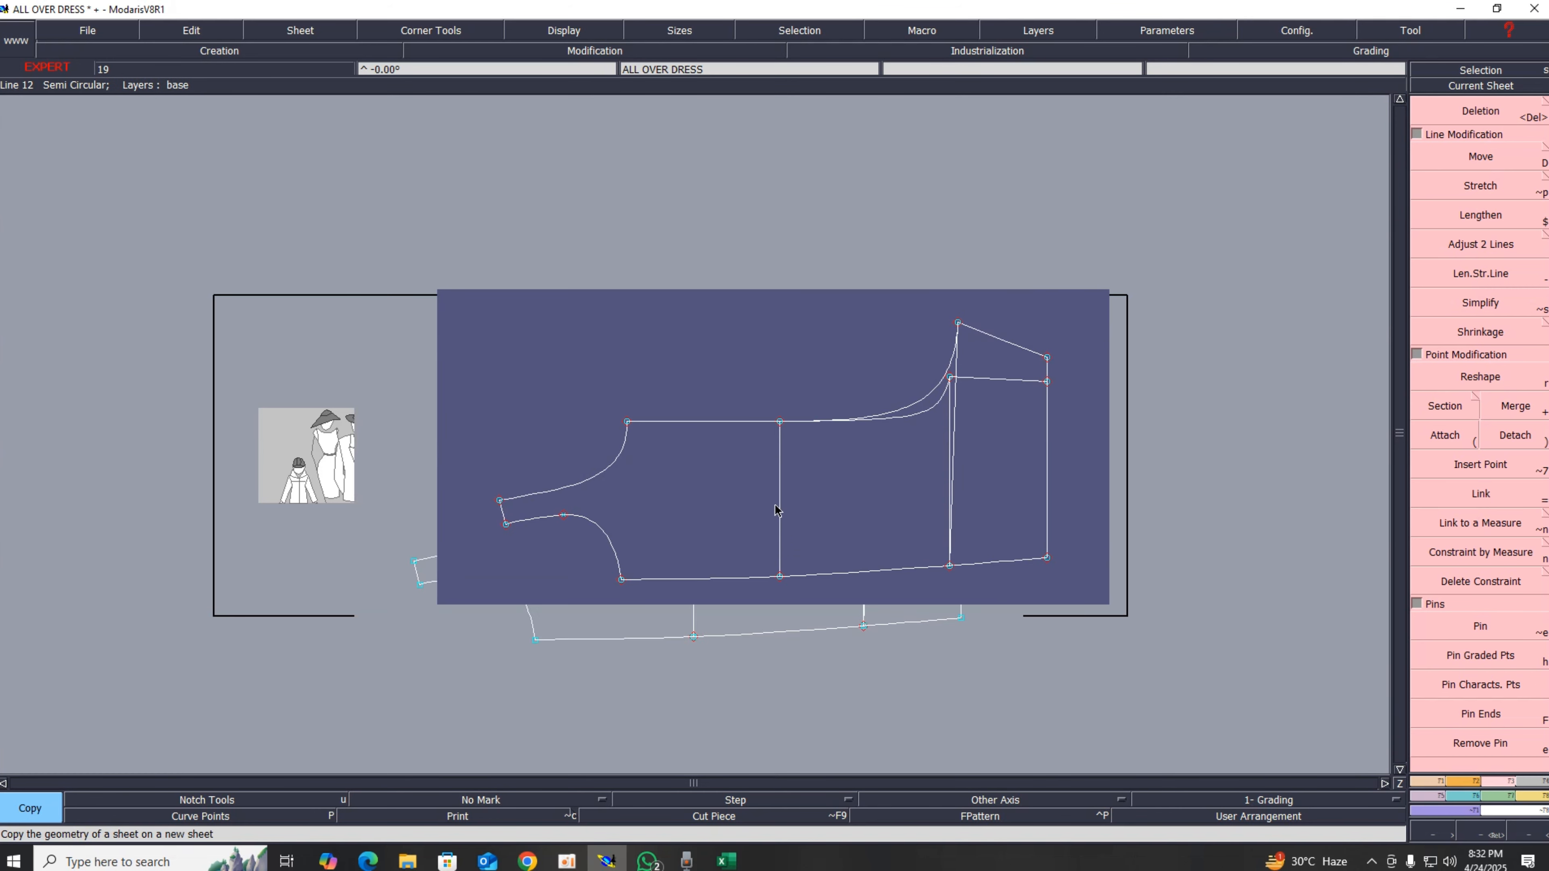
key("8")
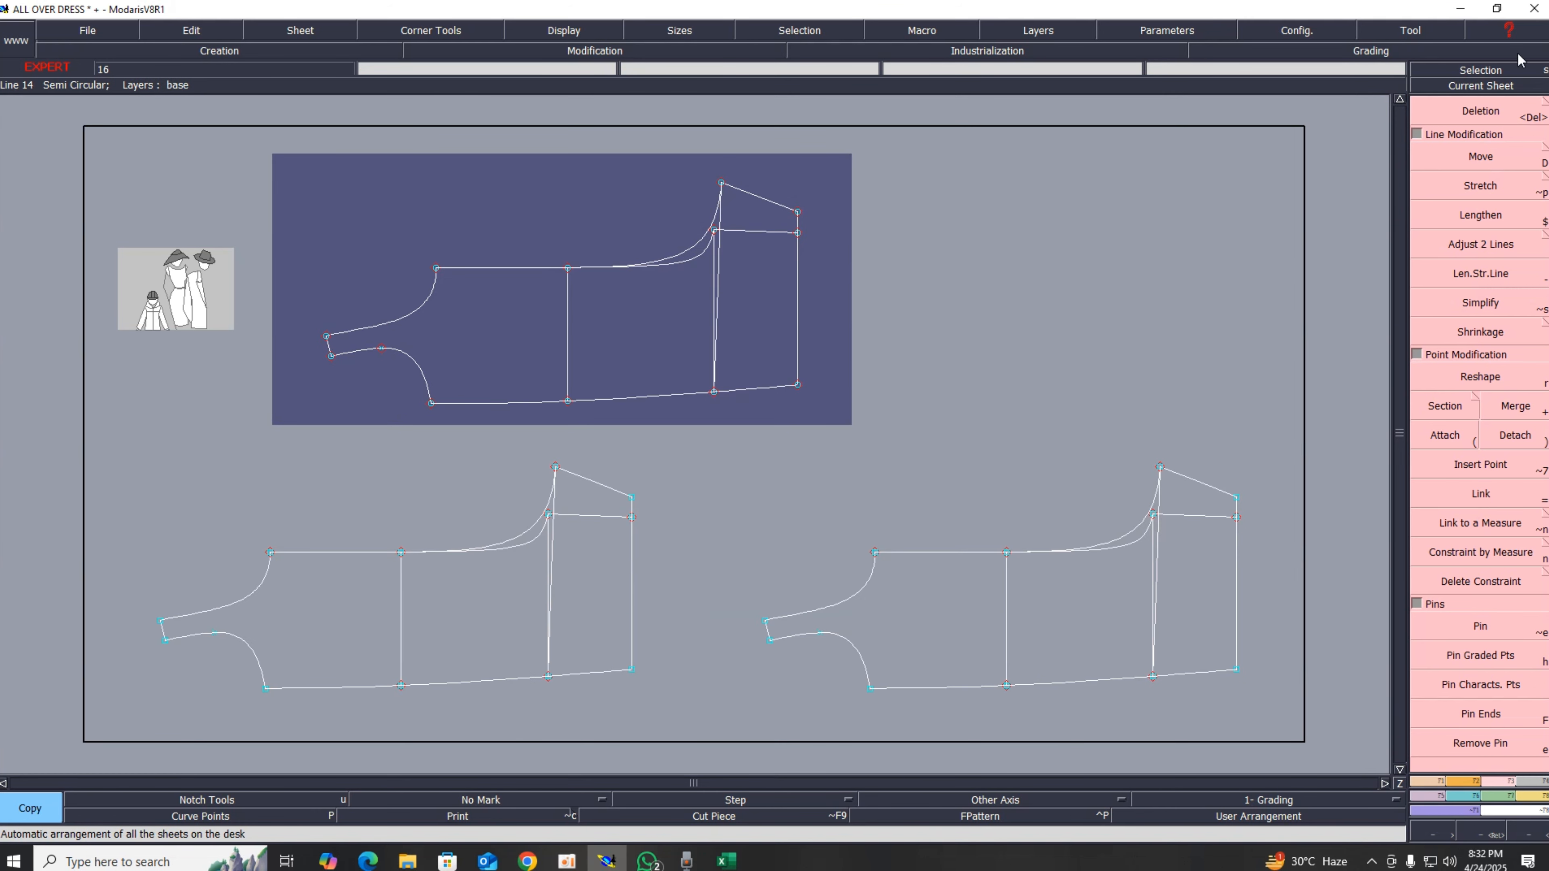
Step: On the original sheet, delete the inner armhole curve and the short upper horizontal line at the right end
left_click(1511, 90)
left_click(590, 306)
key("Delete")
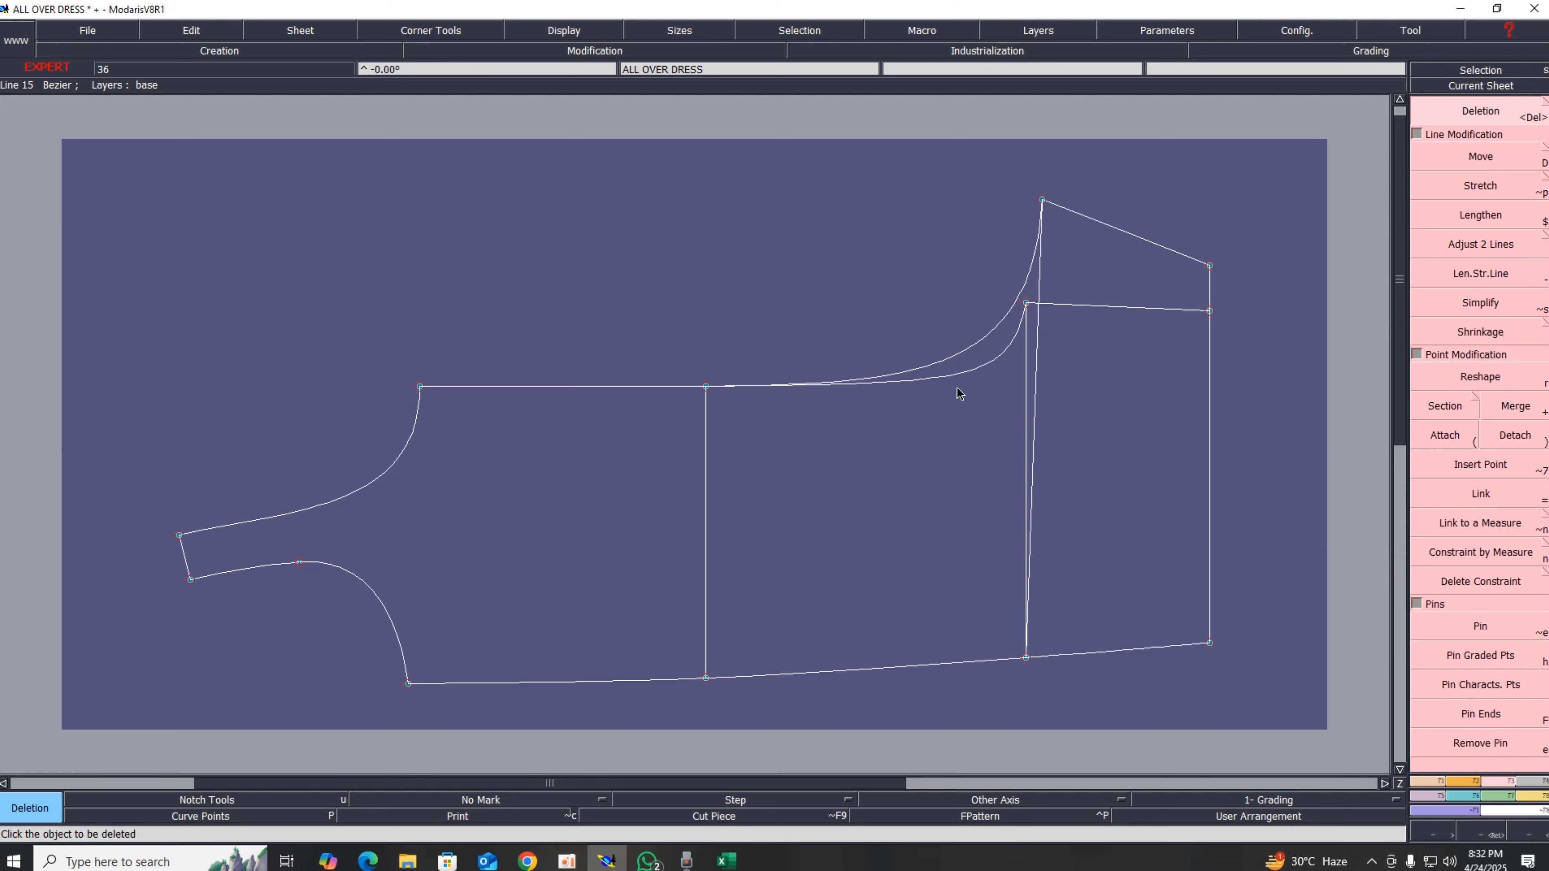
left_click(1026, 325)
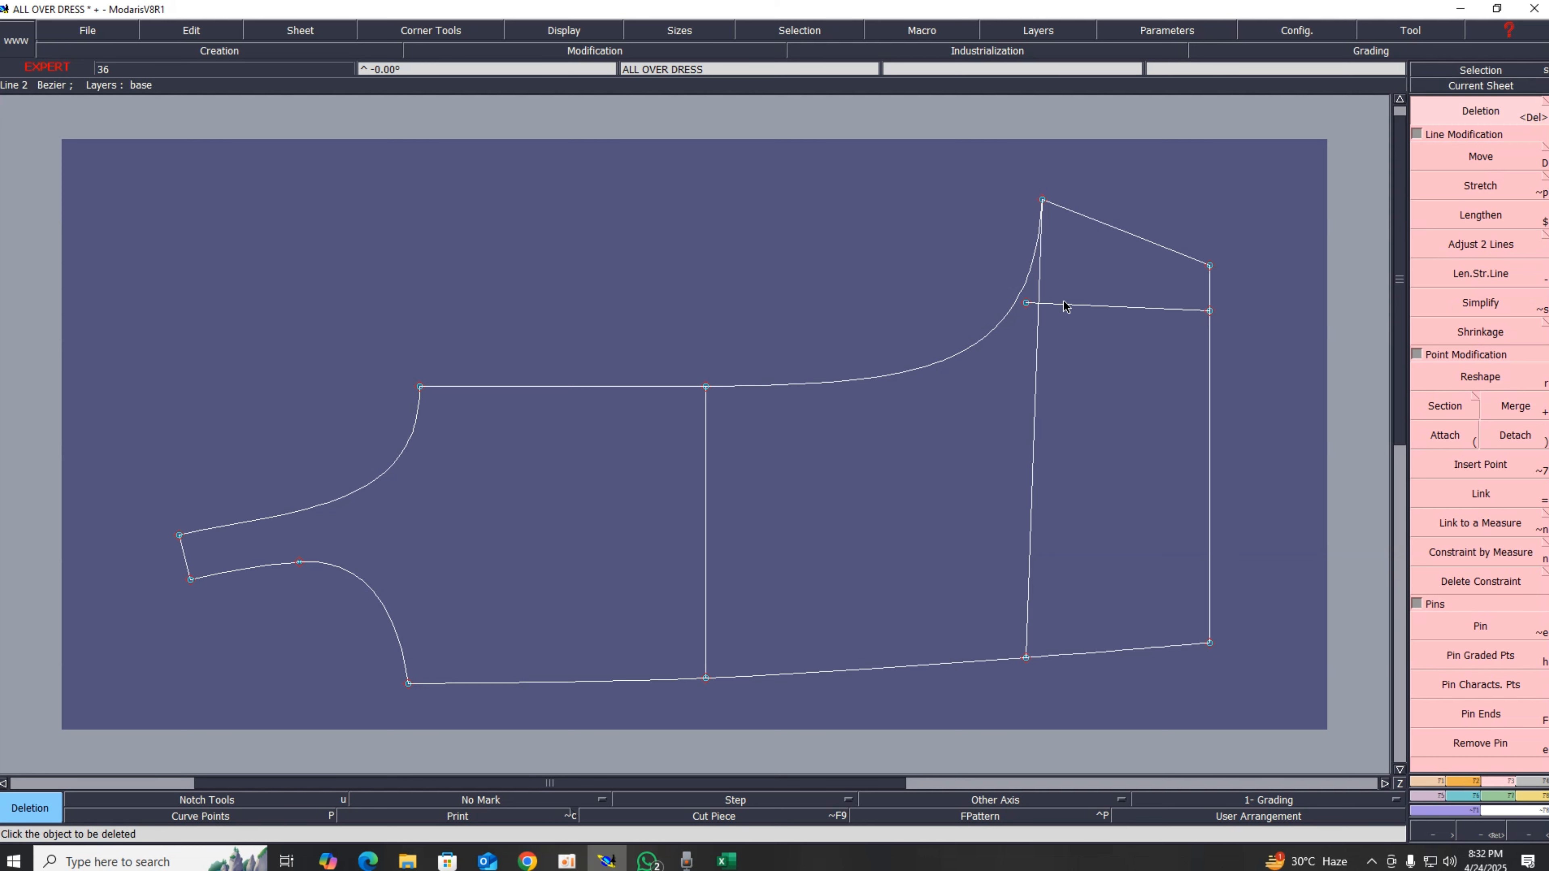
left_click(1067, 305)
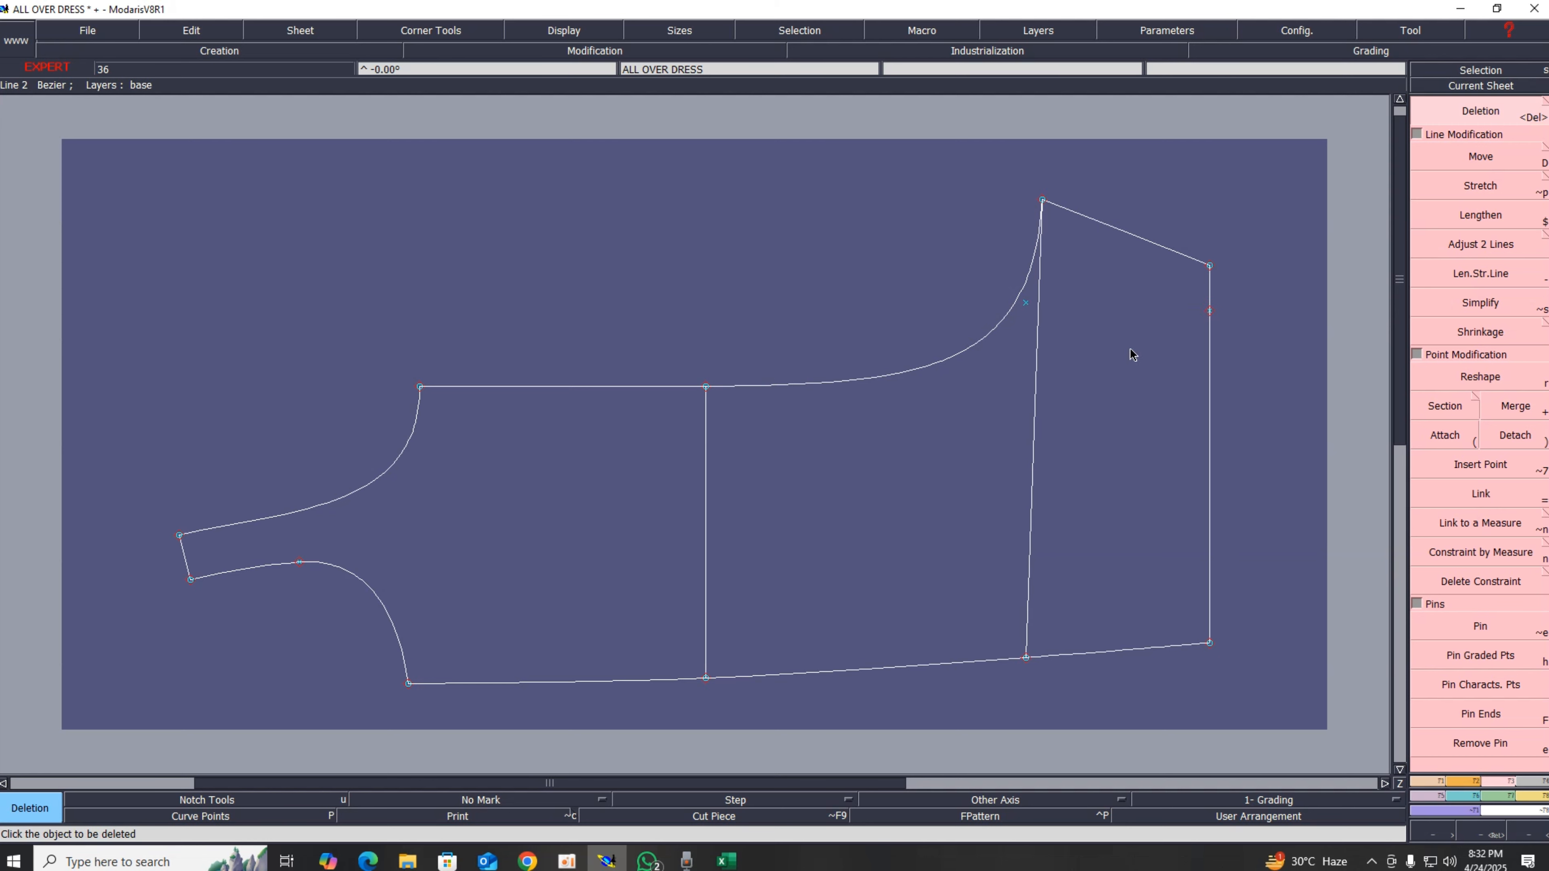
left_click(1209, 311)
Step: Create a symmetry axis along the top line between the neck corner and the middle vertical line
scroll(746, 635, "up", 2)
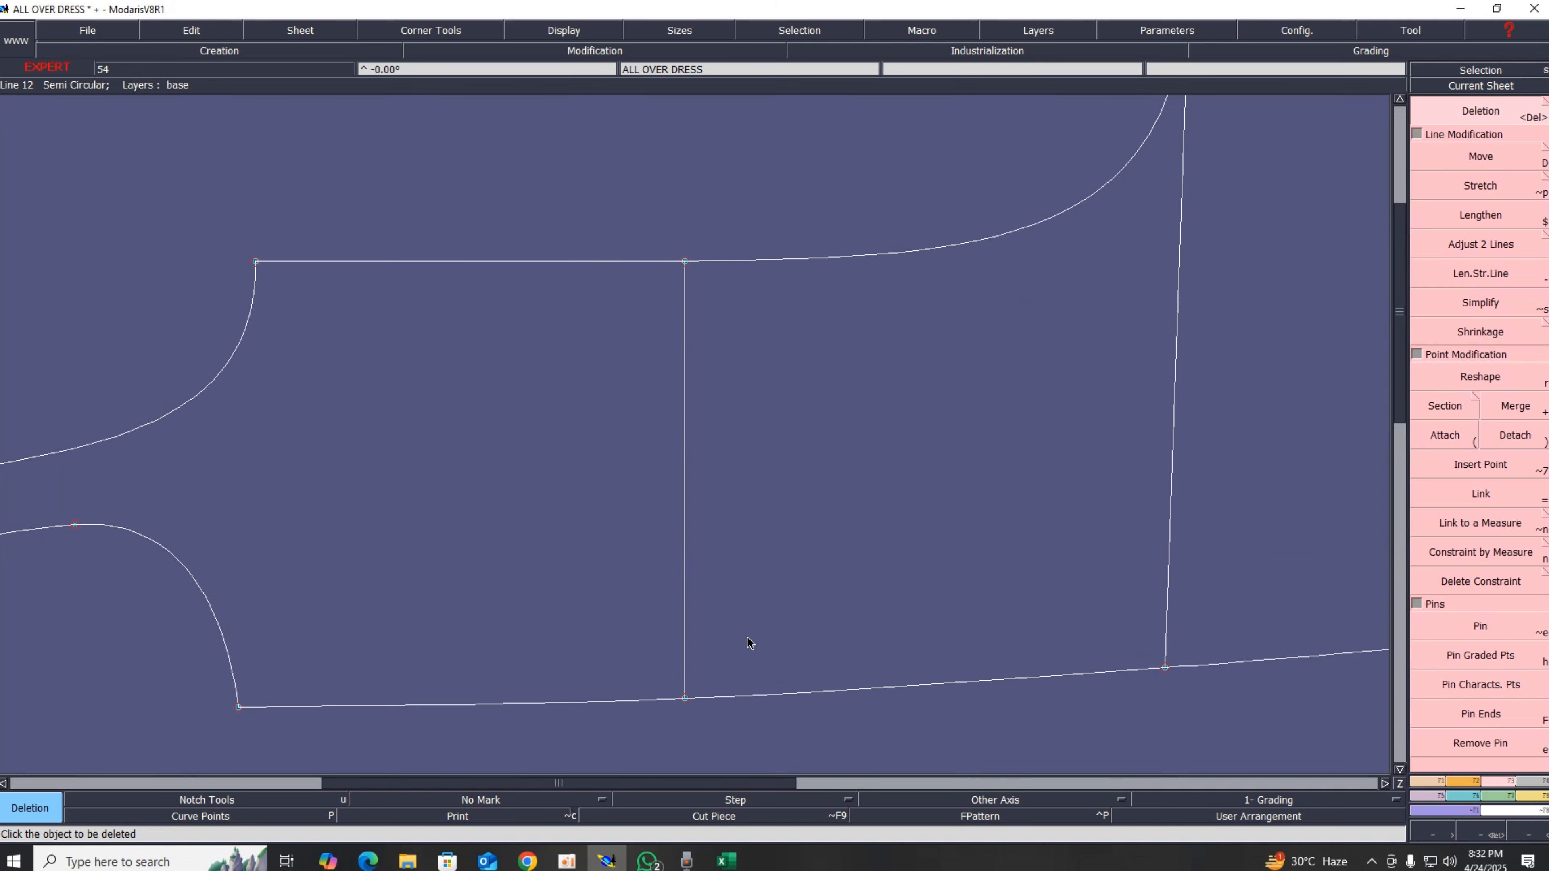
scroll(749, 640, "down", 4)
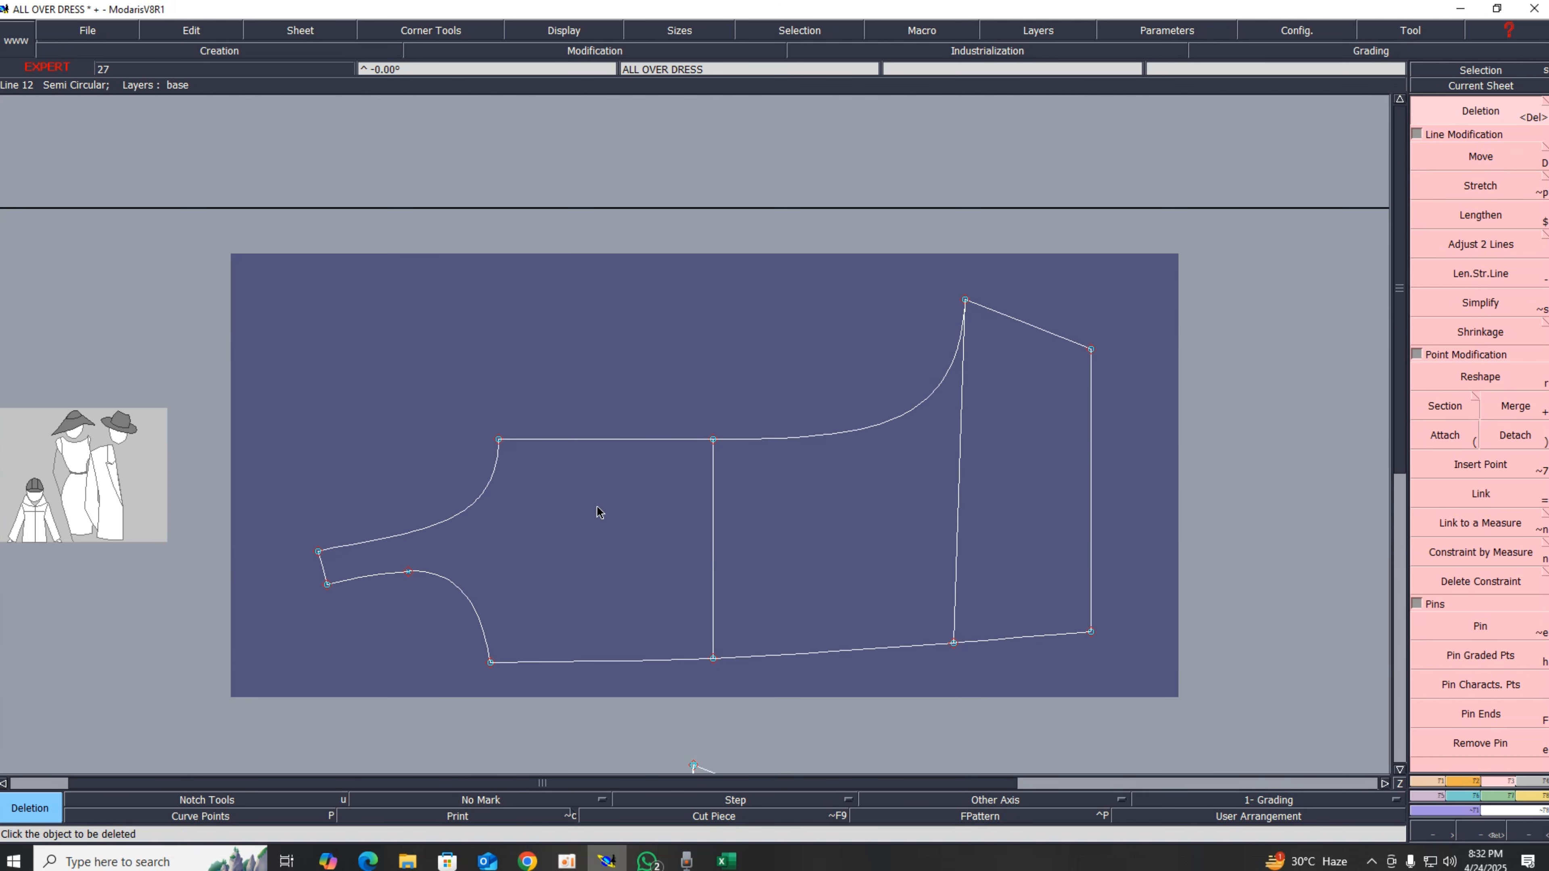
key("shift+s")
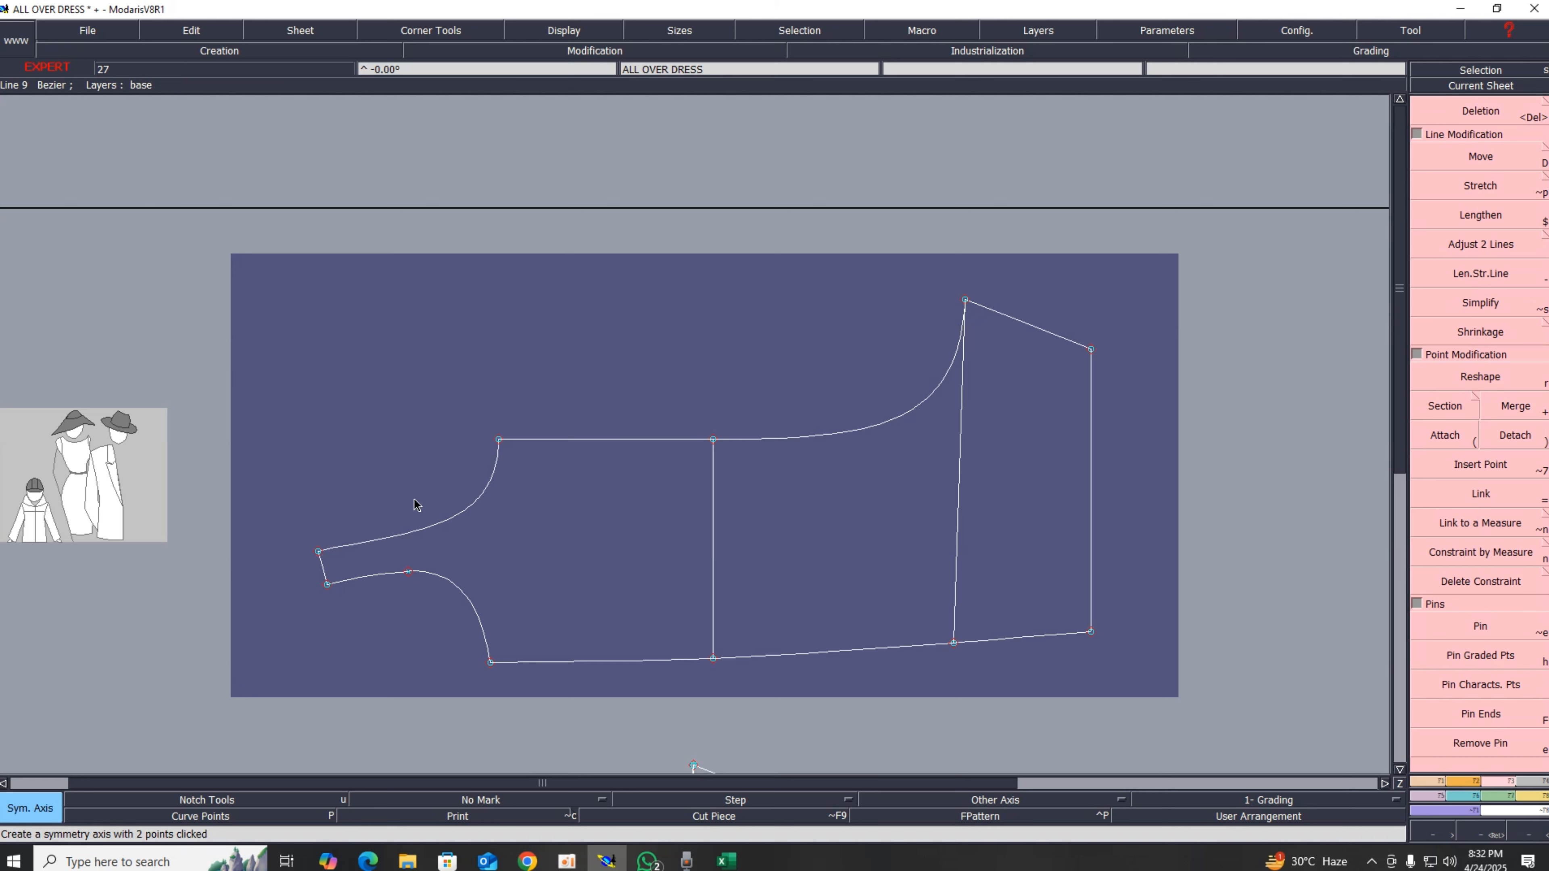
left_click(499, 440)
left_click(713, 440)
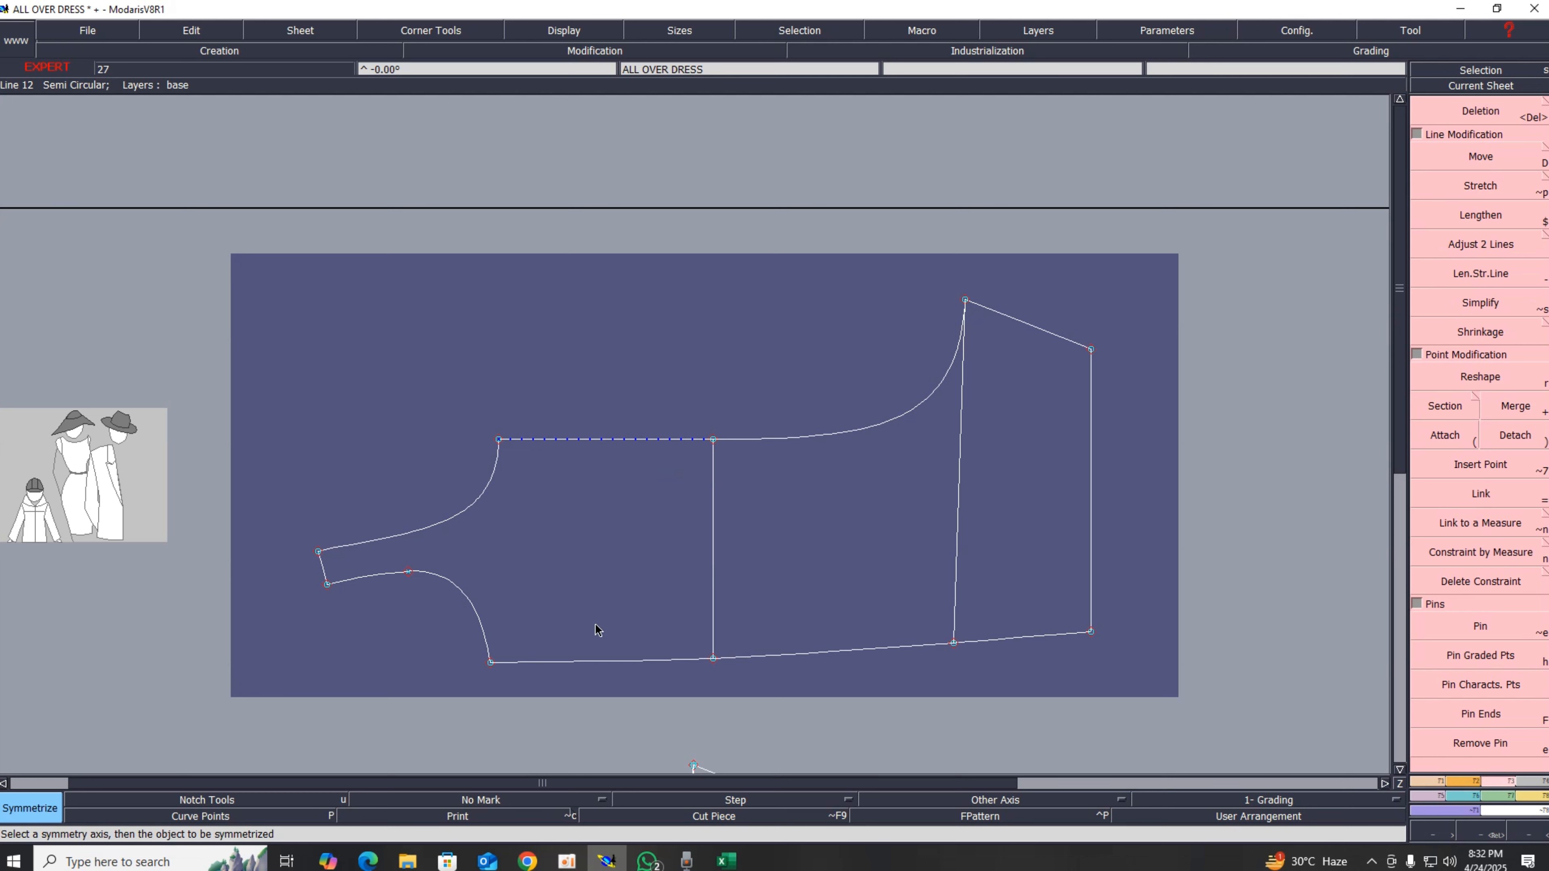
Step: Mirror the neck curve, armhole curve, hem, short front line, side line, inner curve and shoulder line across the symmetry axis
left_click(463, 512)
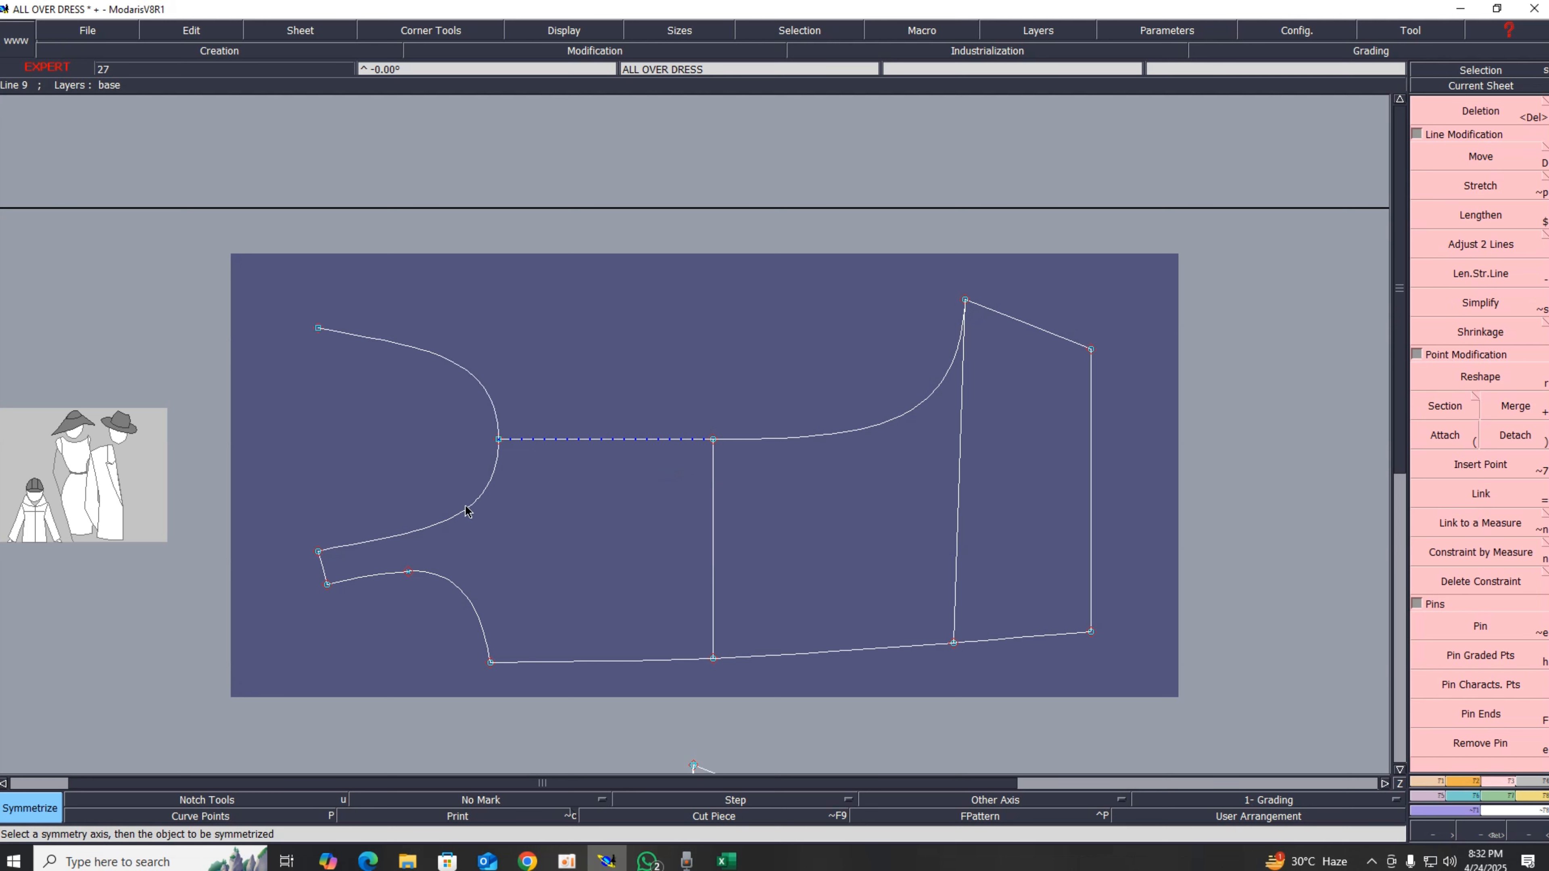
left_click(461, 593)
left_click(557, 665)
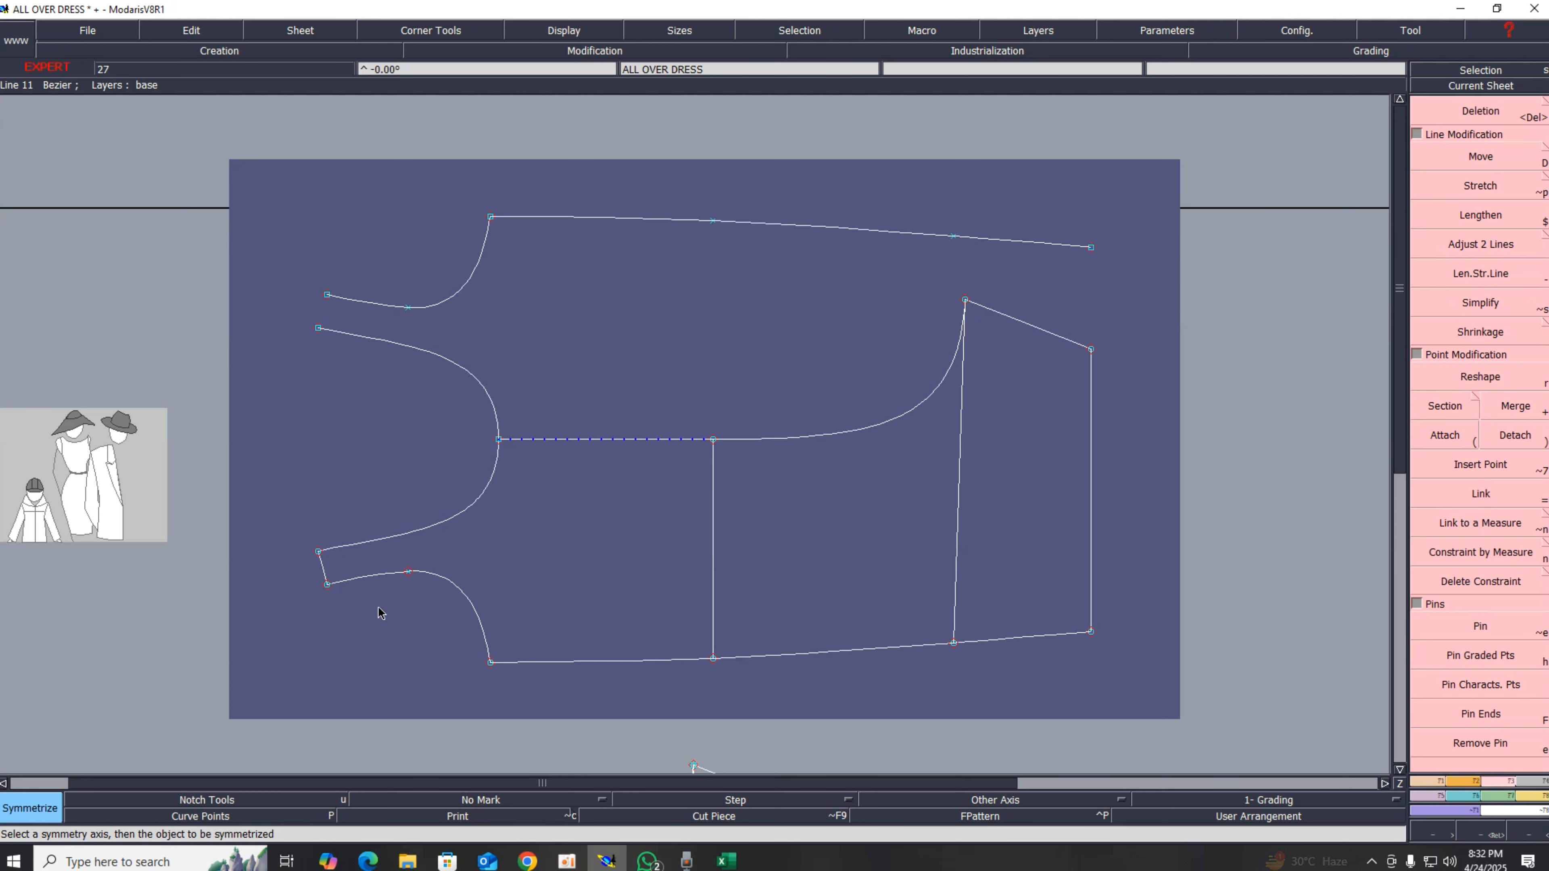
left_click(323, 567)
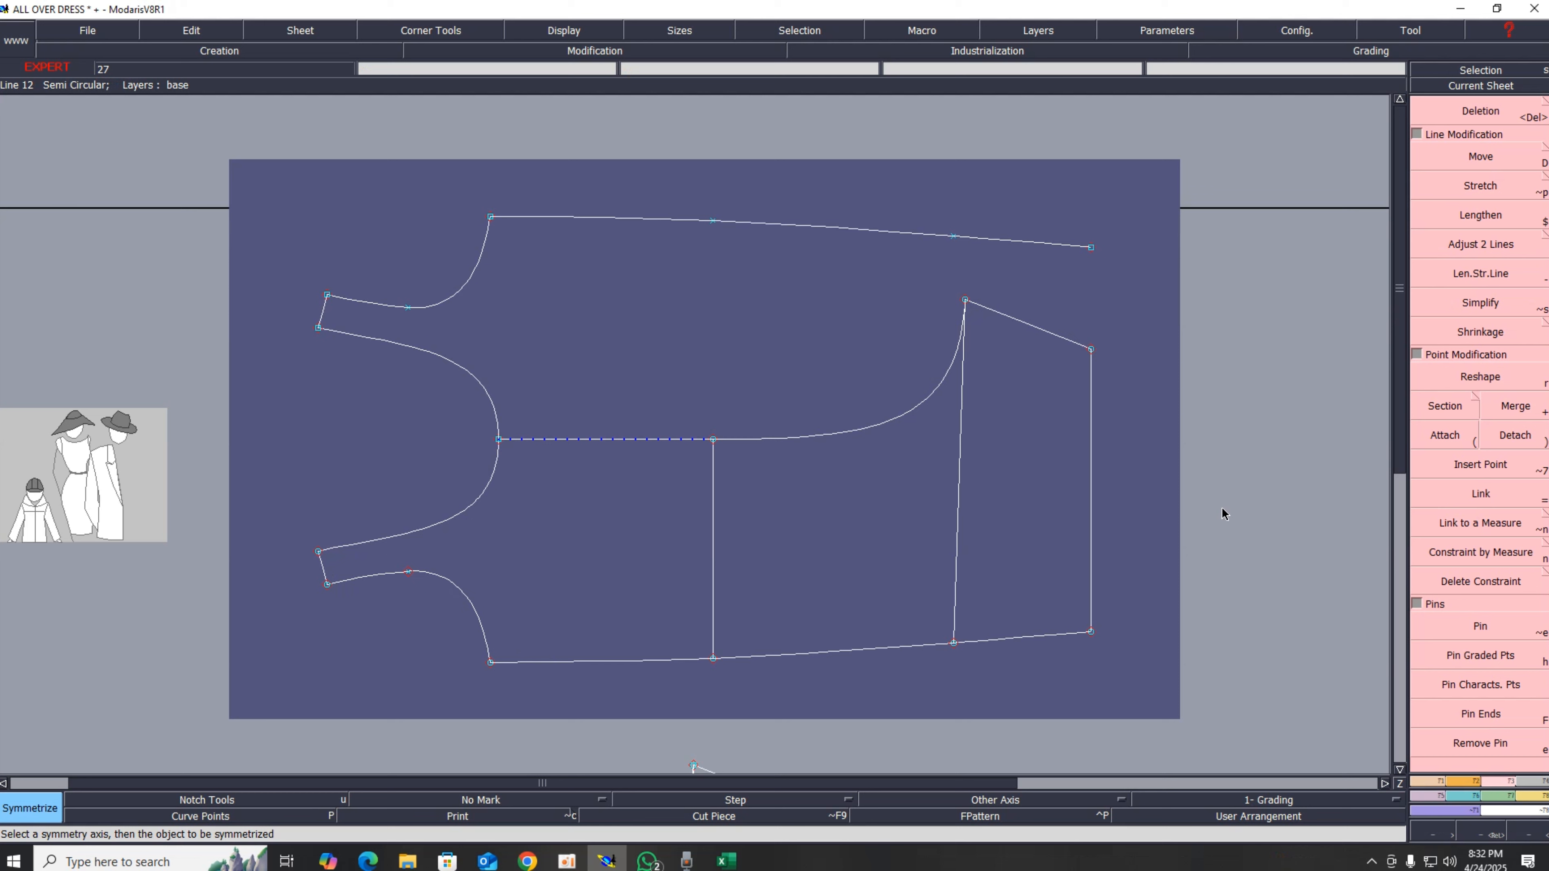
left_click(1089, 455)
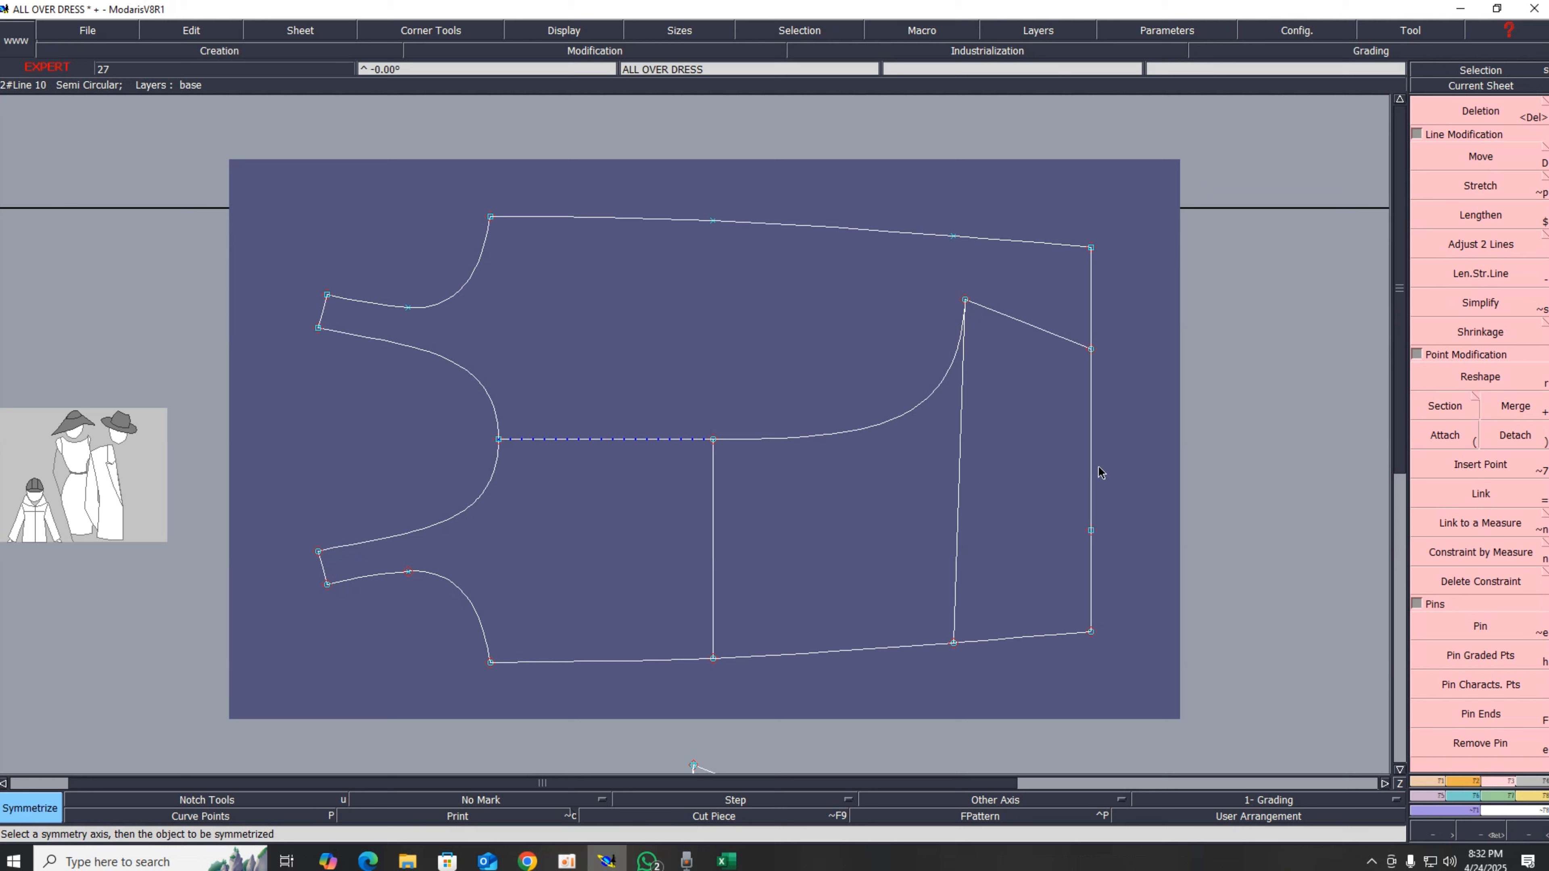
left_click(944, 374)
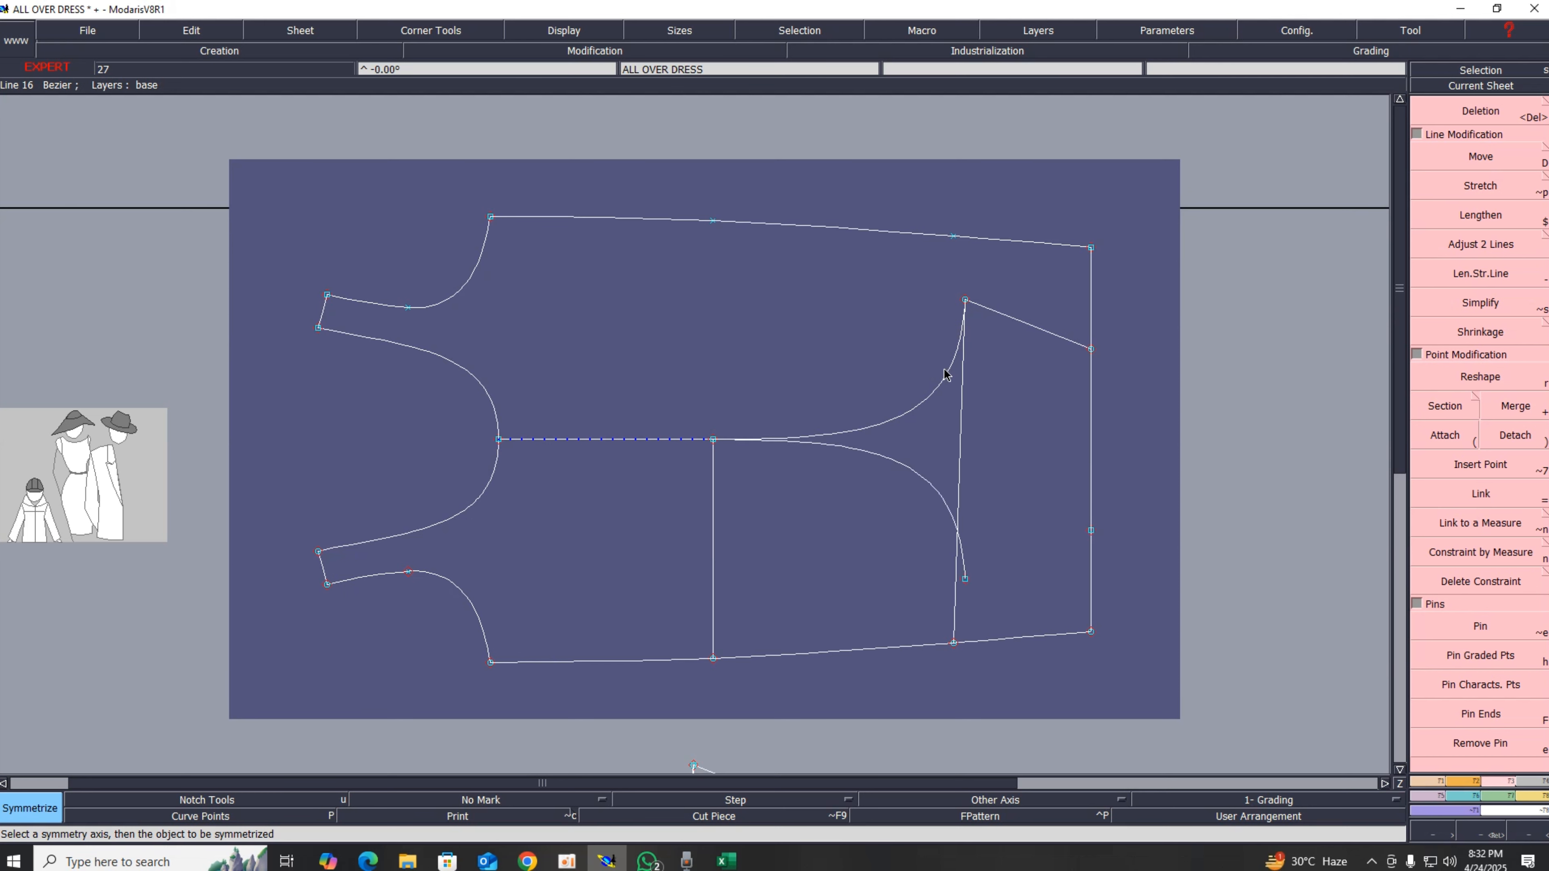
left_click(1018, 321)
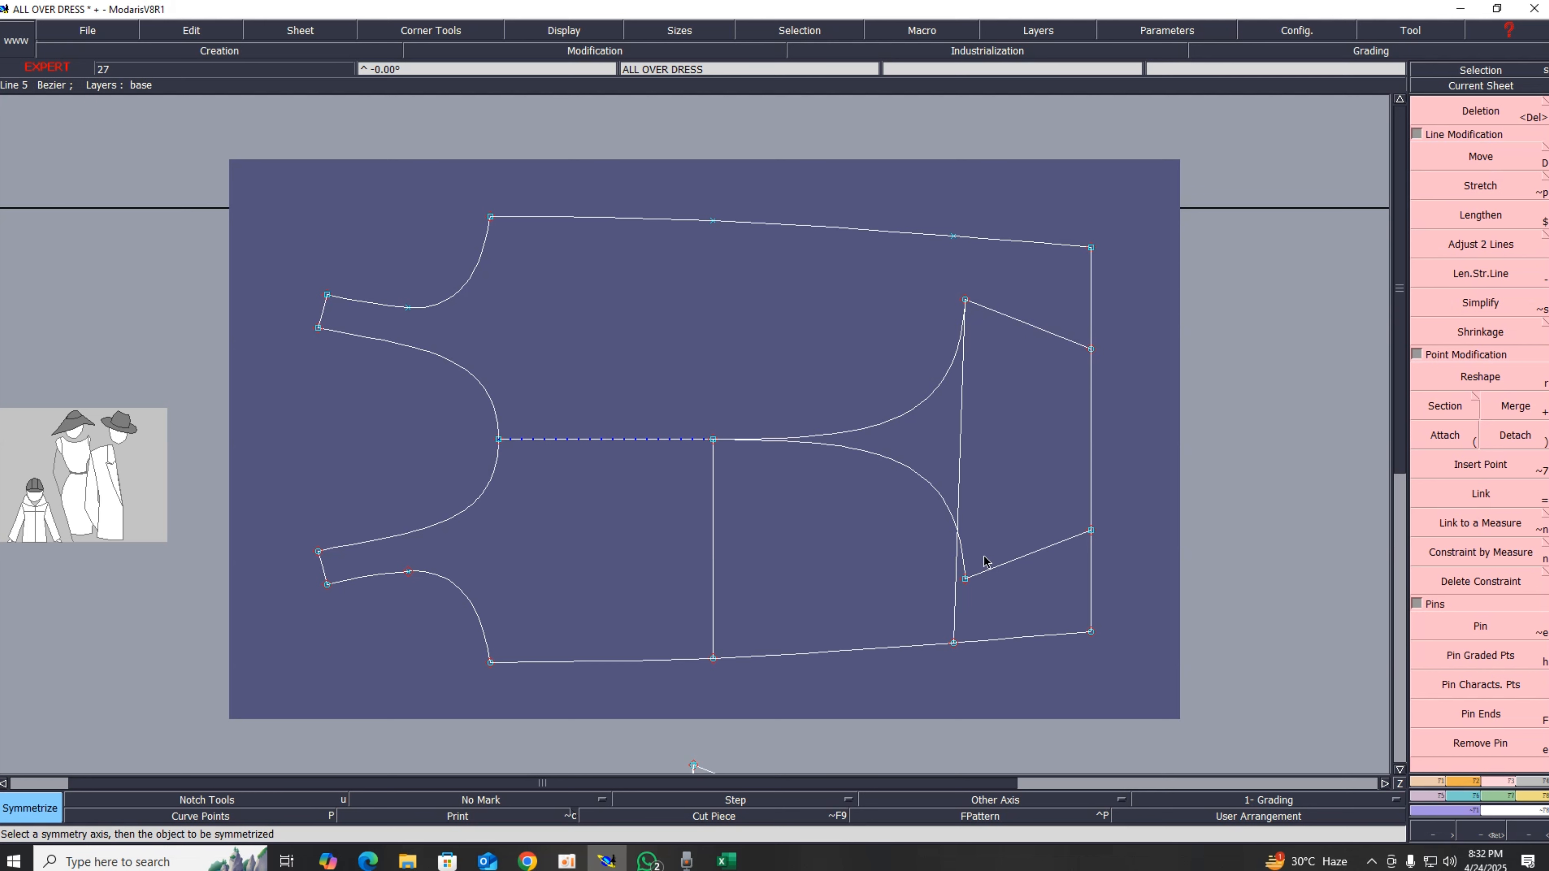
Step: Review the measurement chart in the spreadsheet before returning to the pattern
scroll(934, 642, "down", 3)
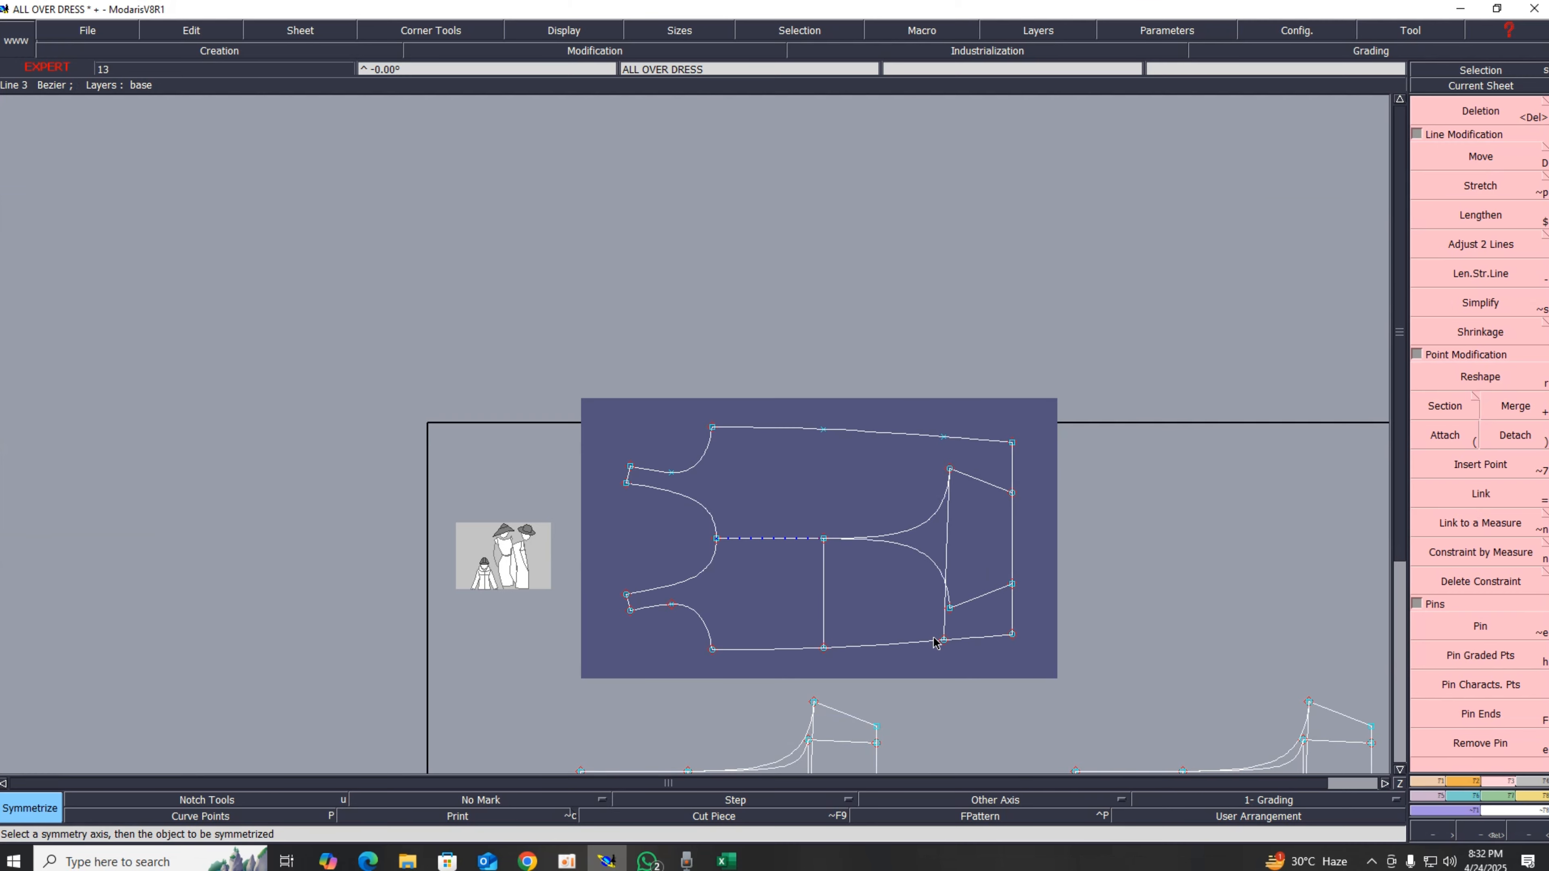
scroll(923, 647, "up", 2)
scroll(922, 646, "down", 2)
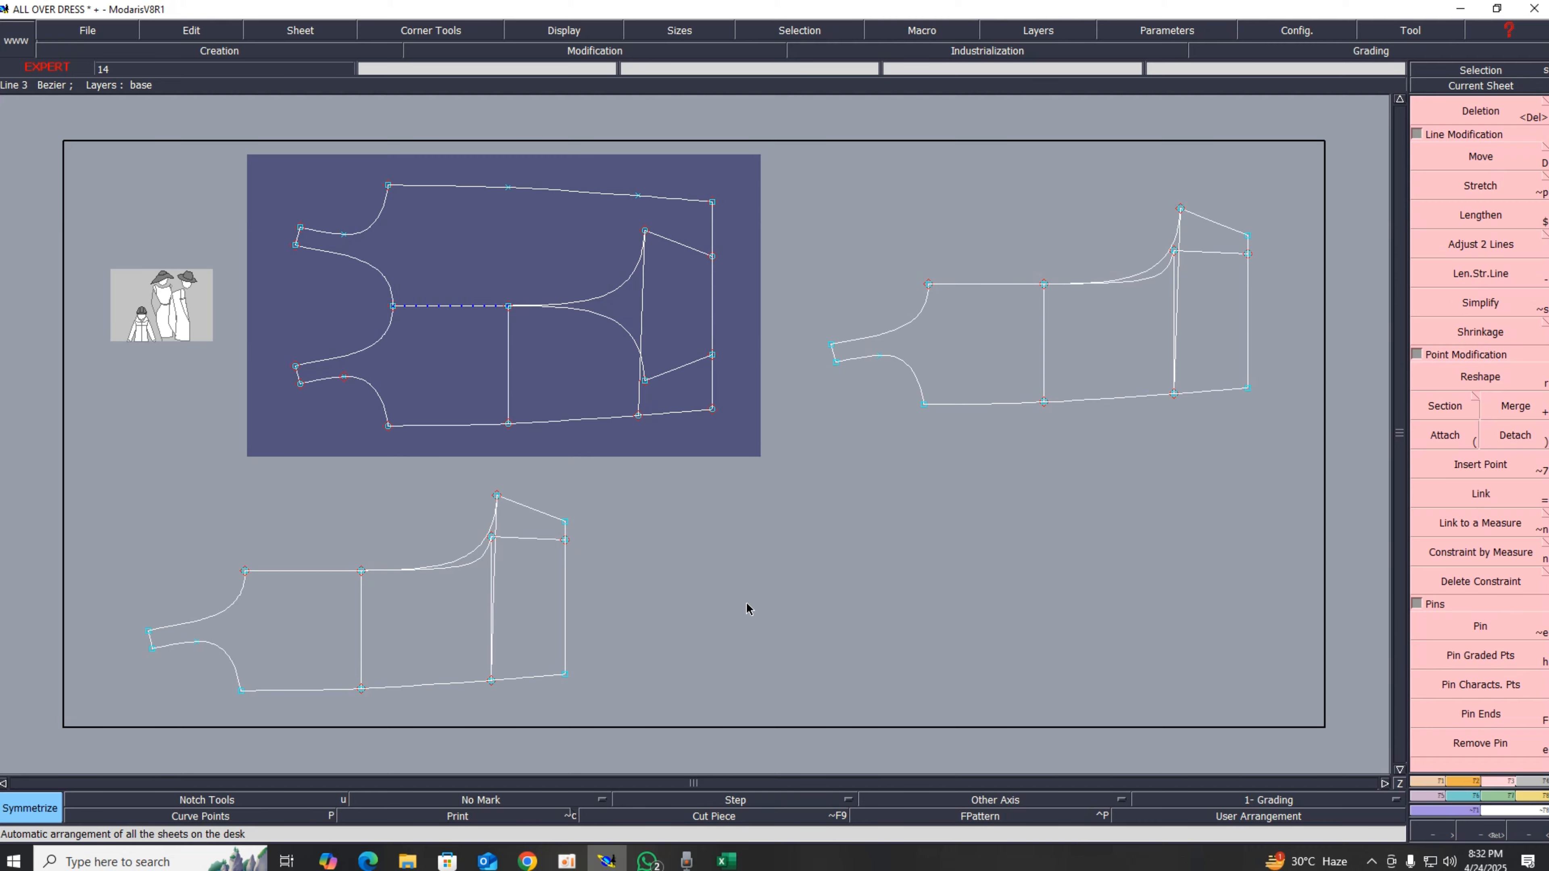
key("alt+Tab")
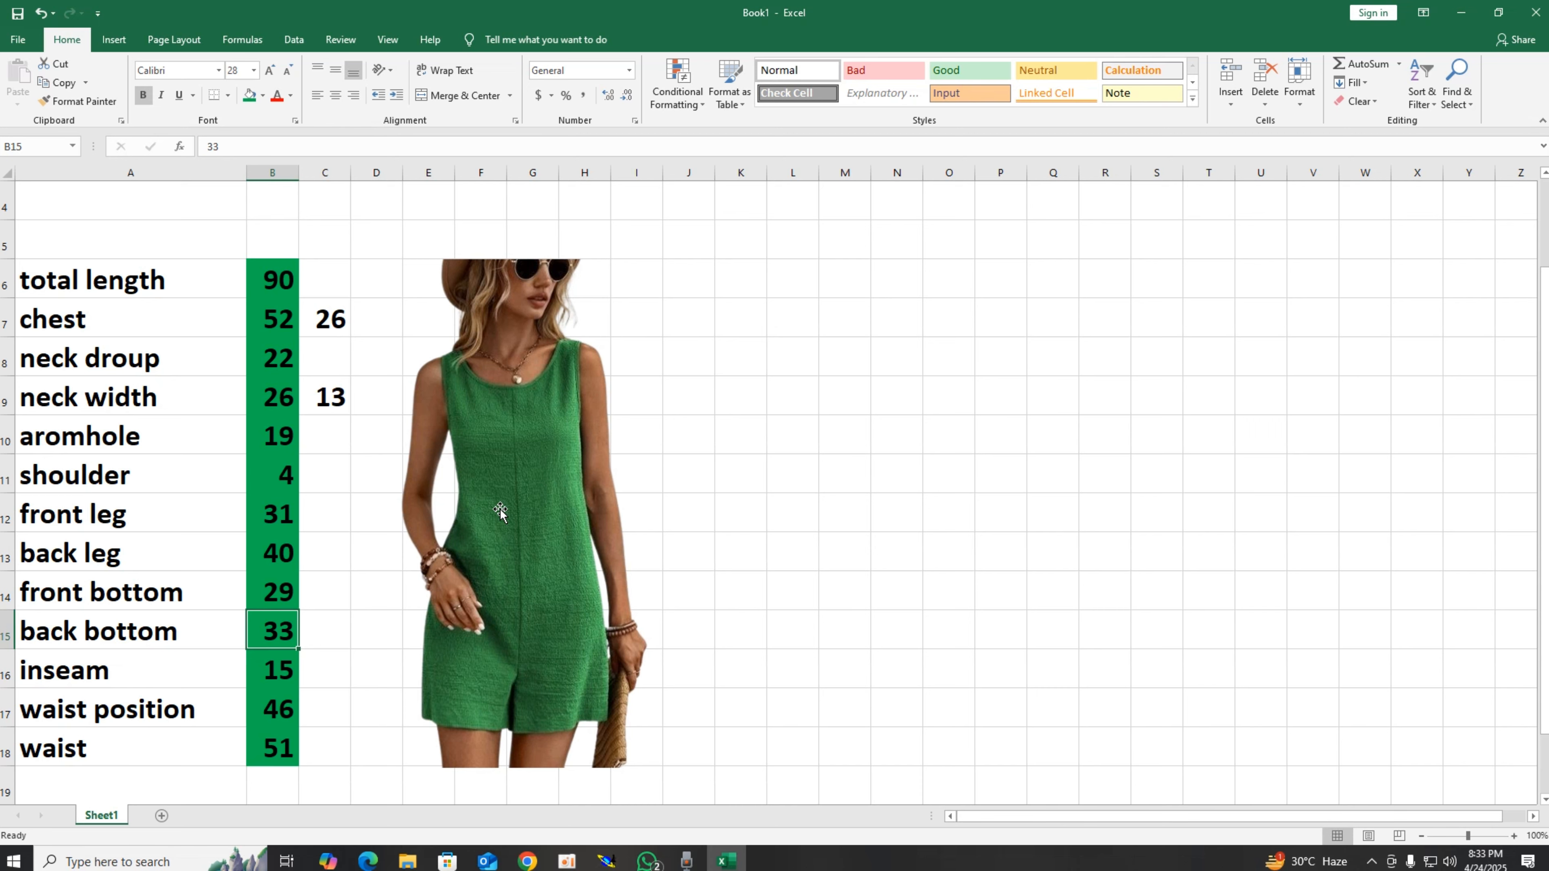
left_click(606, 860)
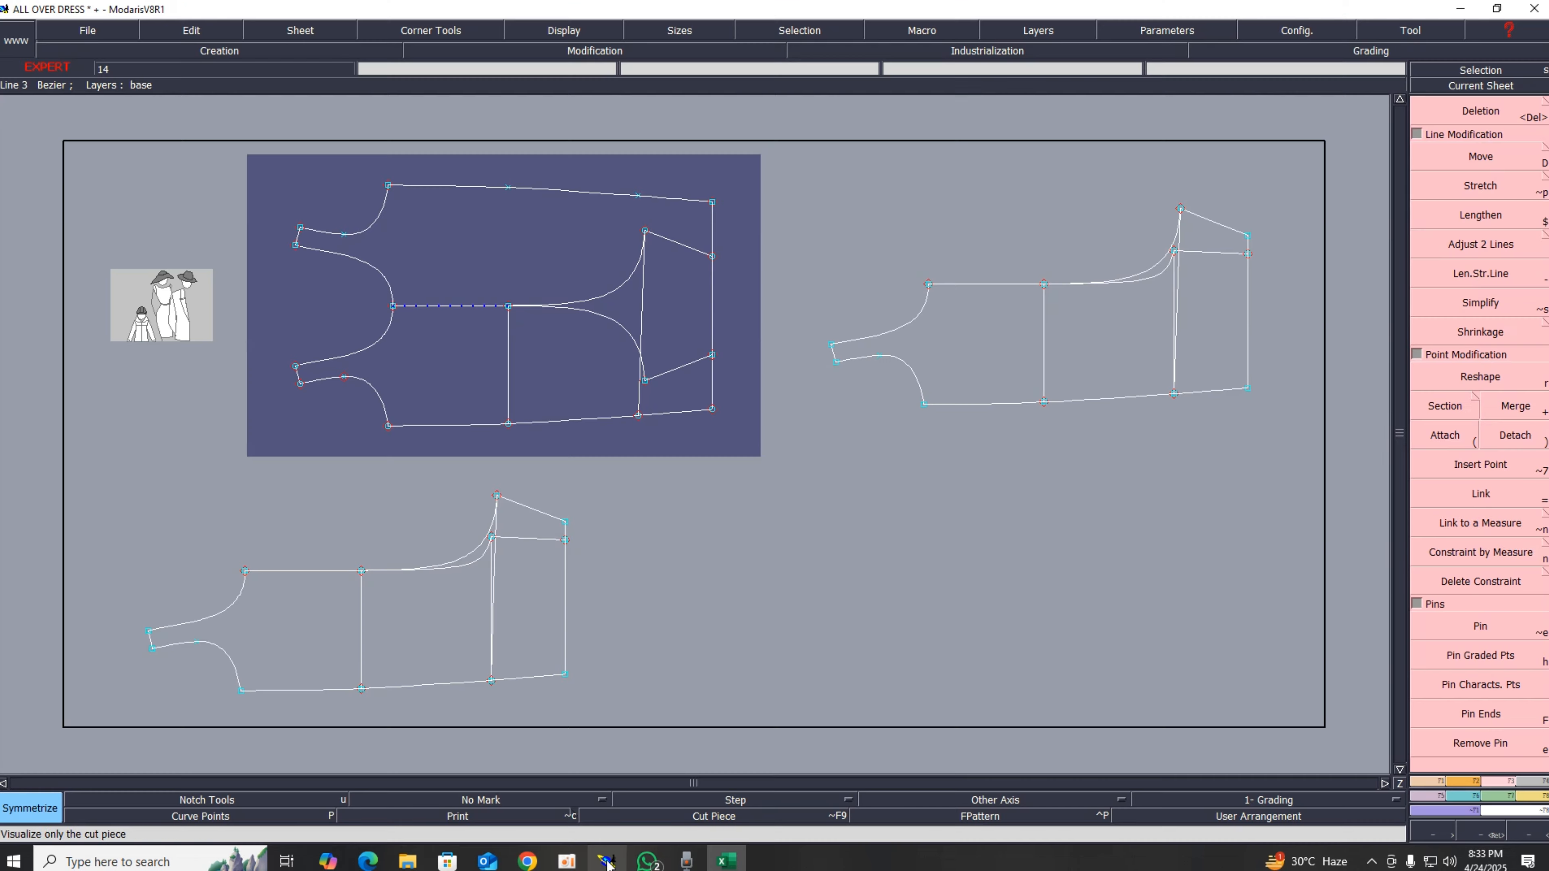
Step: Select all lines of the copied sheet and create seam pieces from its two contour outlines with the Seam tool
left_click(1480, 70)
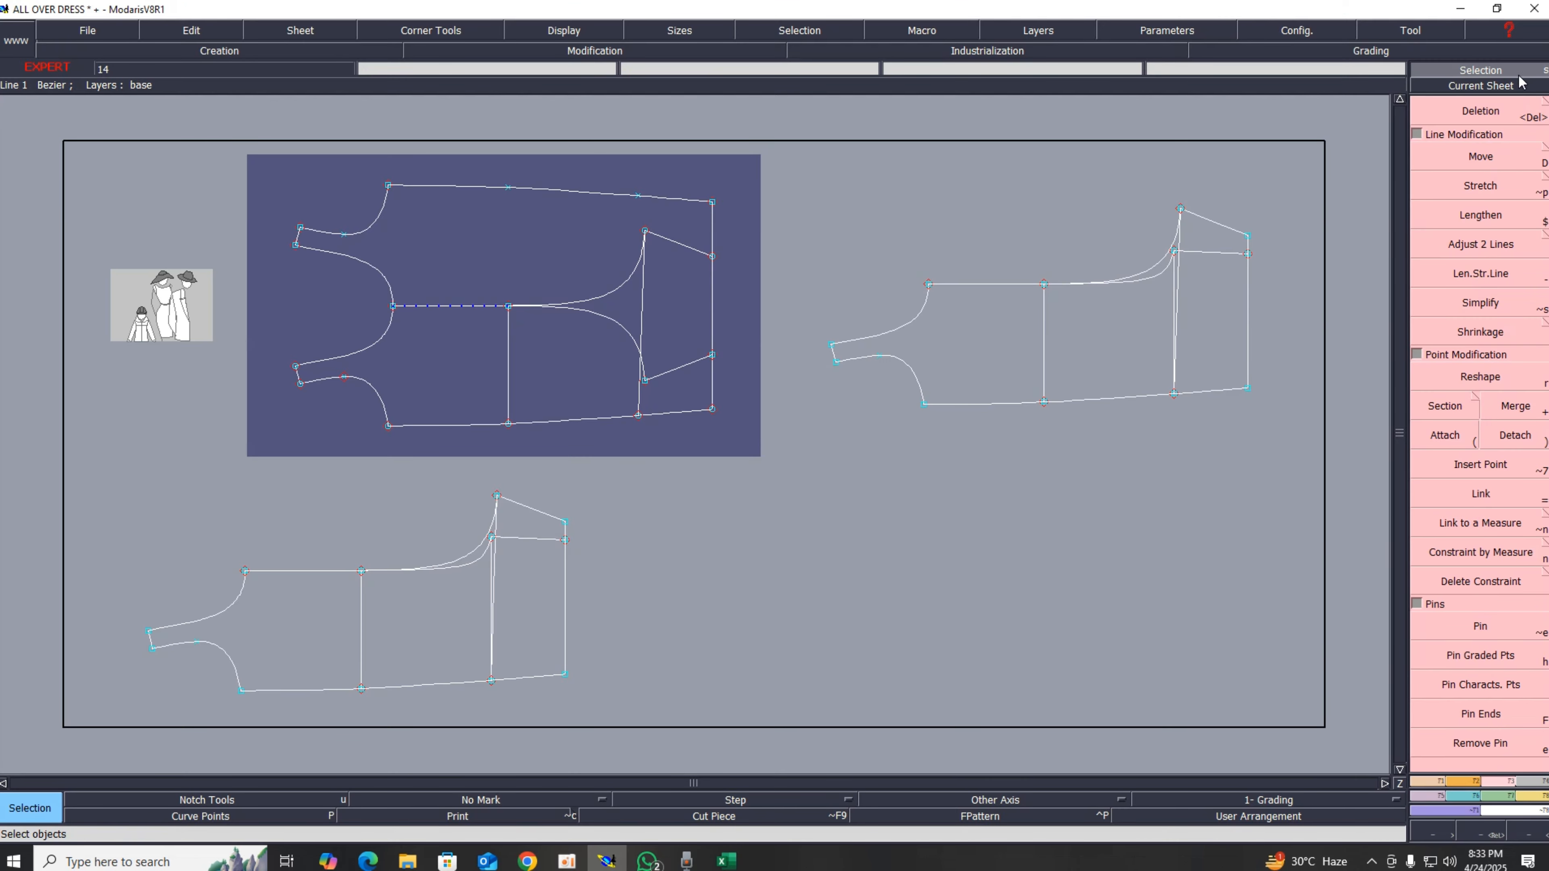
left_click(1517, 82)
left_click(1198, 273)
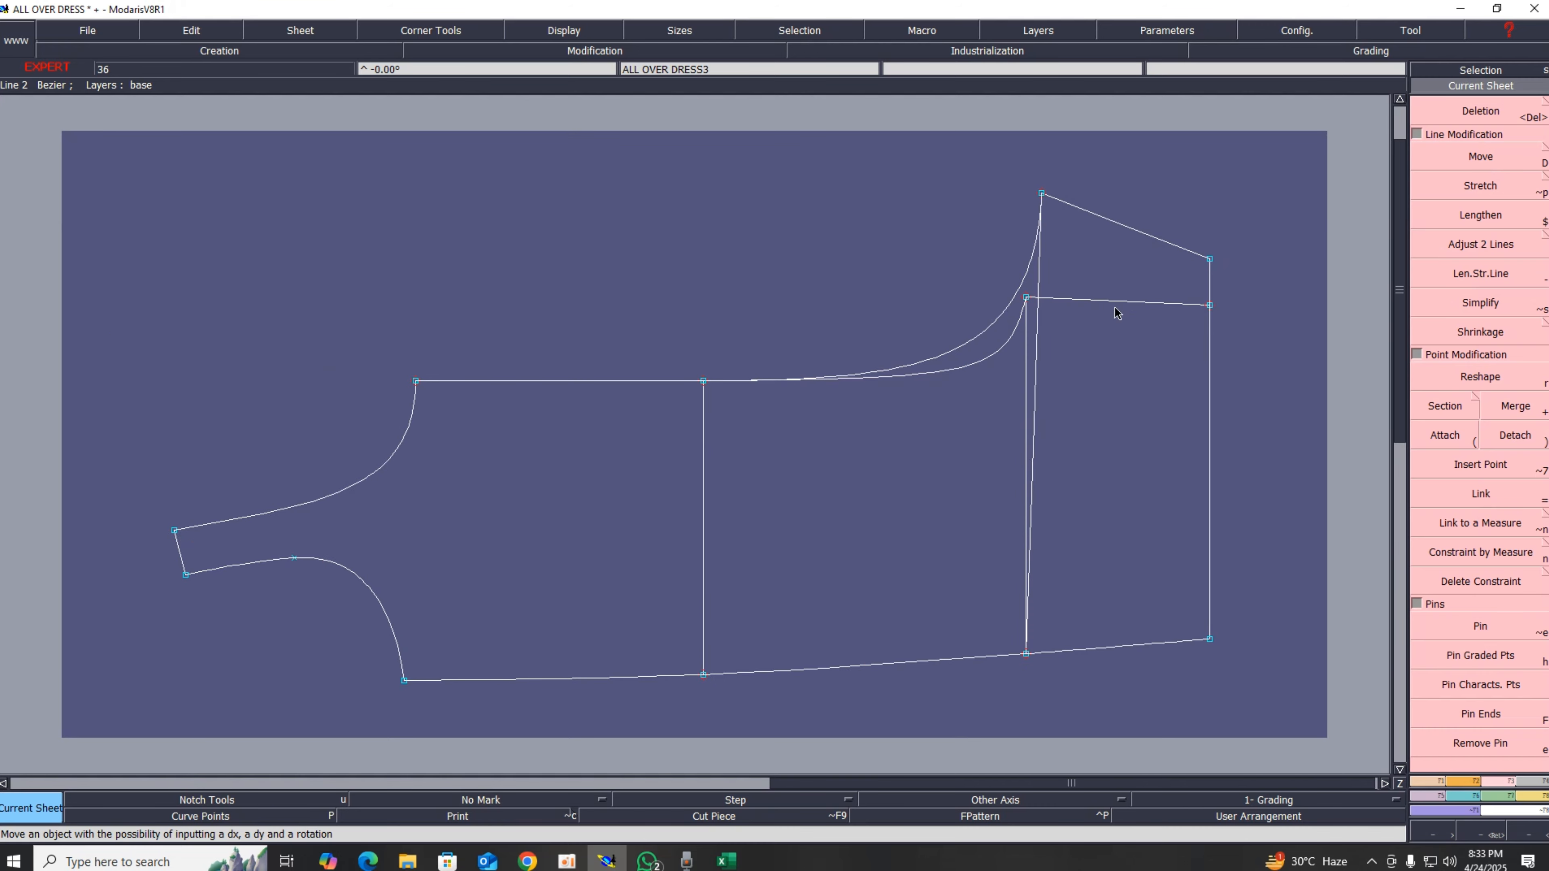
left_click_drag(161, 127, 1344, 753)
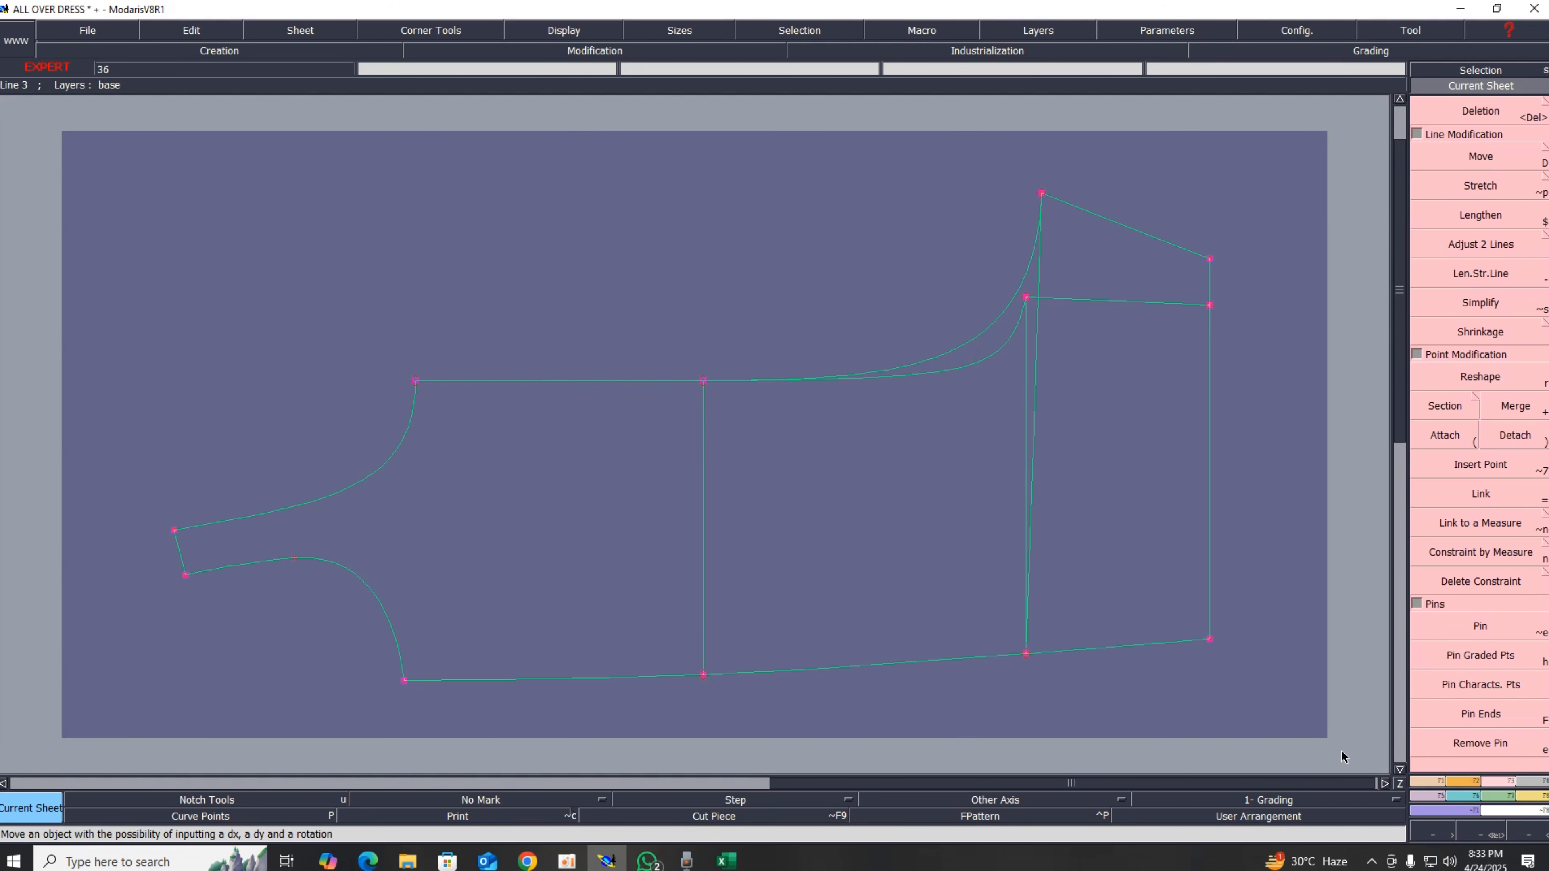
left_click(1531, 782)
left_click(1448, 481)
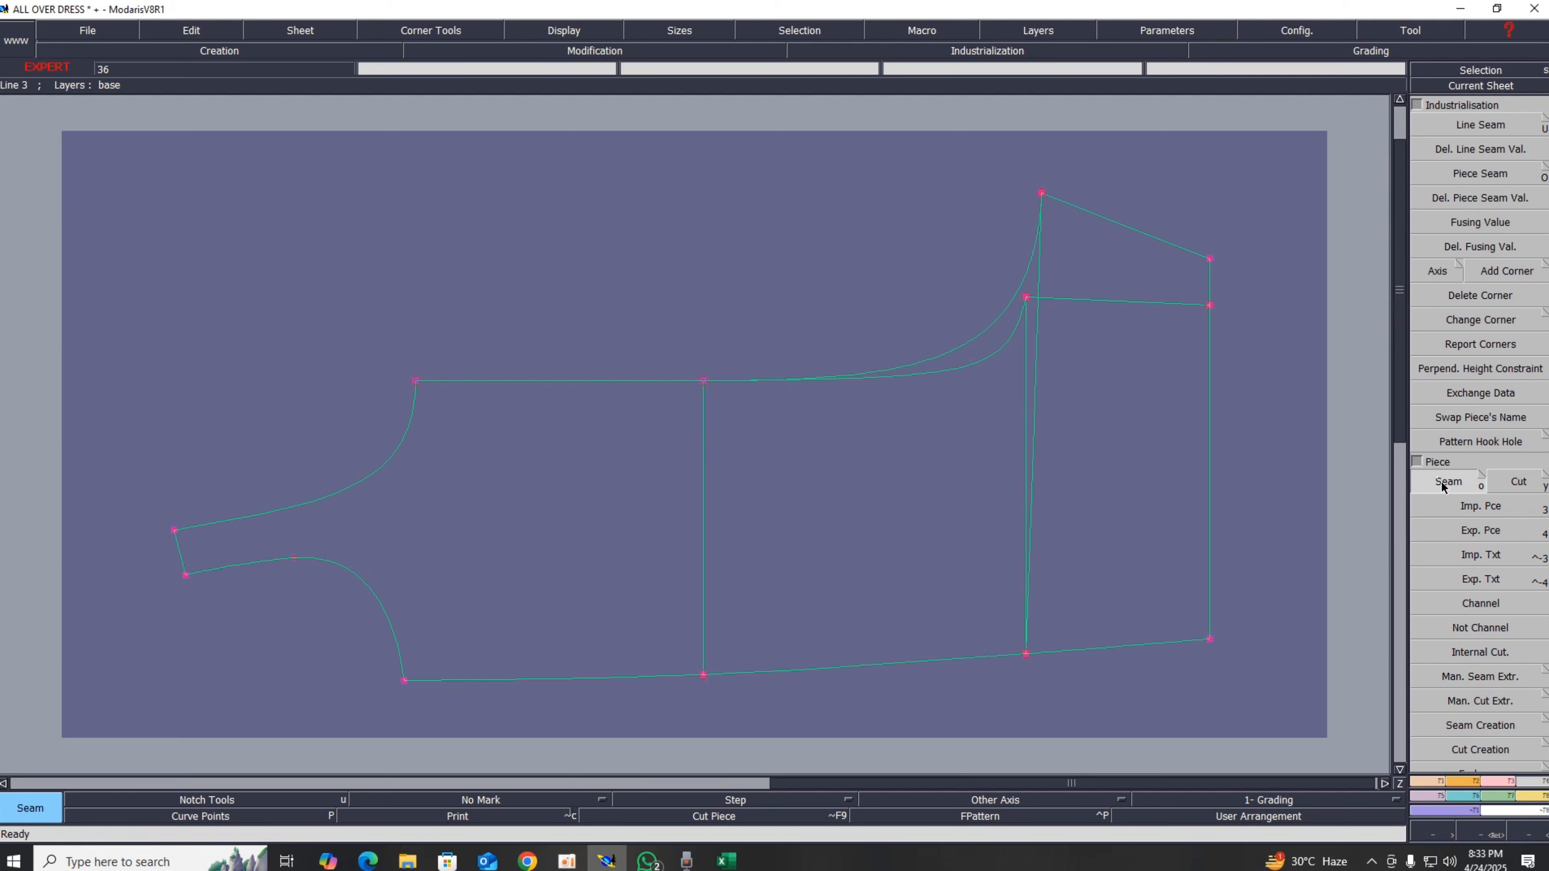
left_click(1047, 345)
mouse_move(1047, 345)
left_mouse_down()
mouse_move(823, 472)
mouse_move(591, 531)
left_mouse_up()
right_click(592, 532)
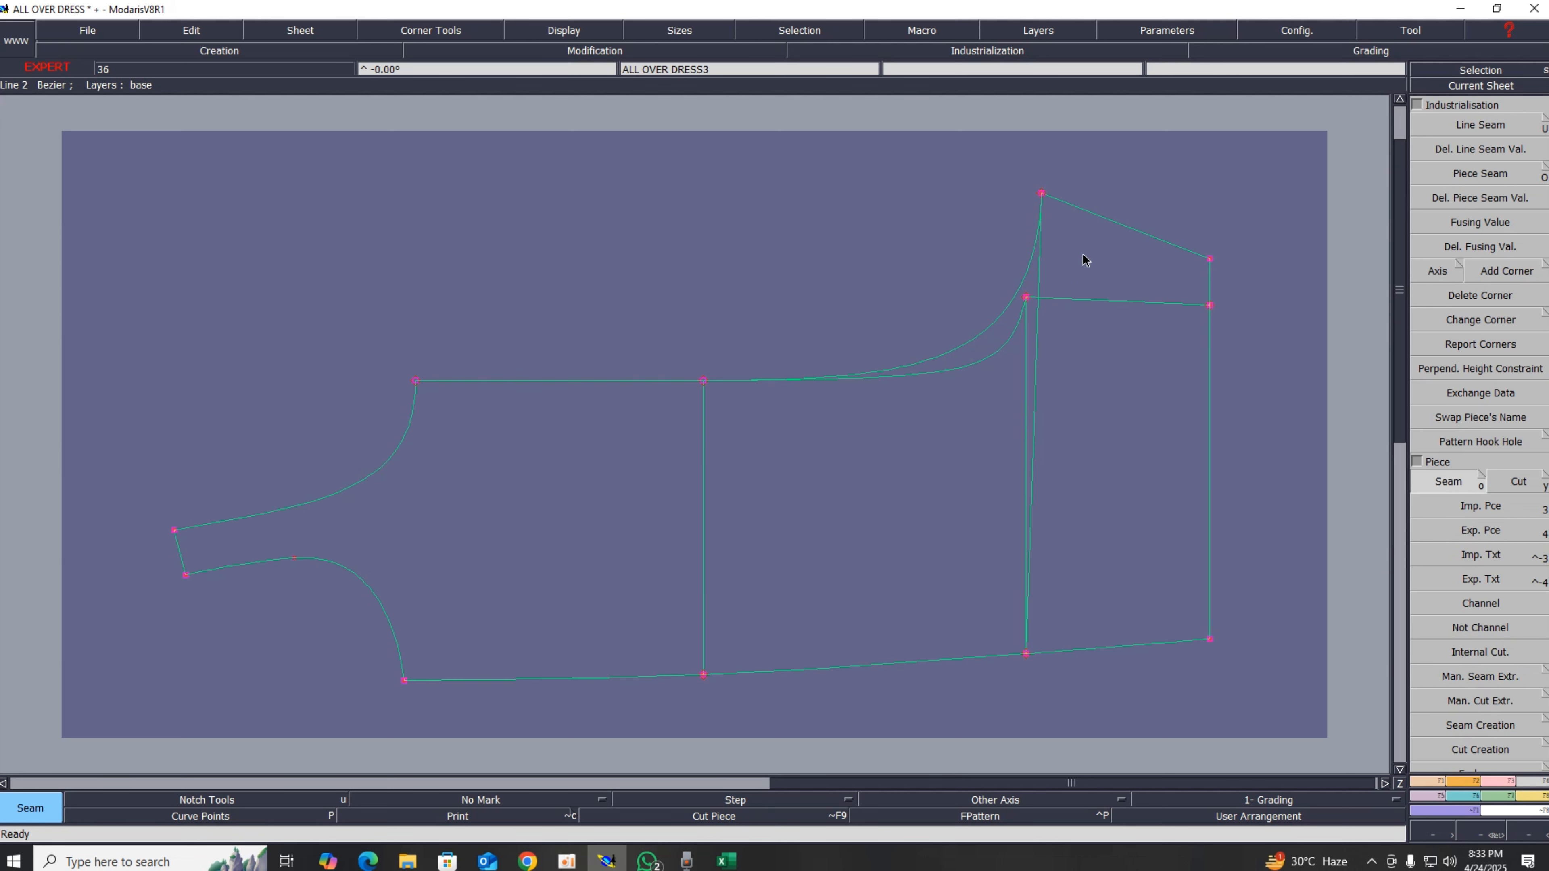
mouse_move(1081, 253)
left_mouse_down()
mouse_move(1060, 458)
mouse_move(979, 478)
mouse_move(967, 359)
mouse_move(854, 508)
mouse_move(650, 577)
left_mouse_up()
right_click(650, 577)
key("8")
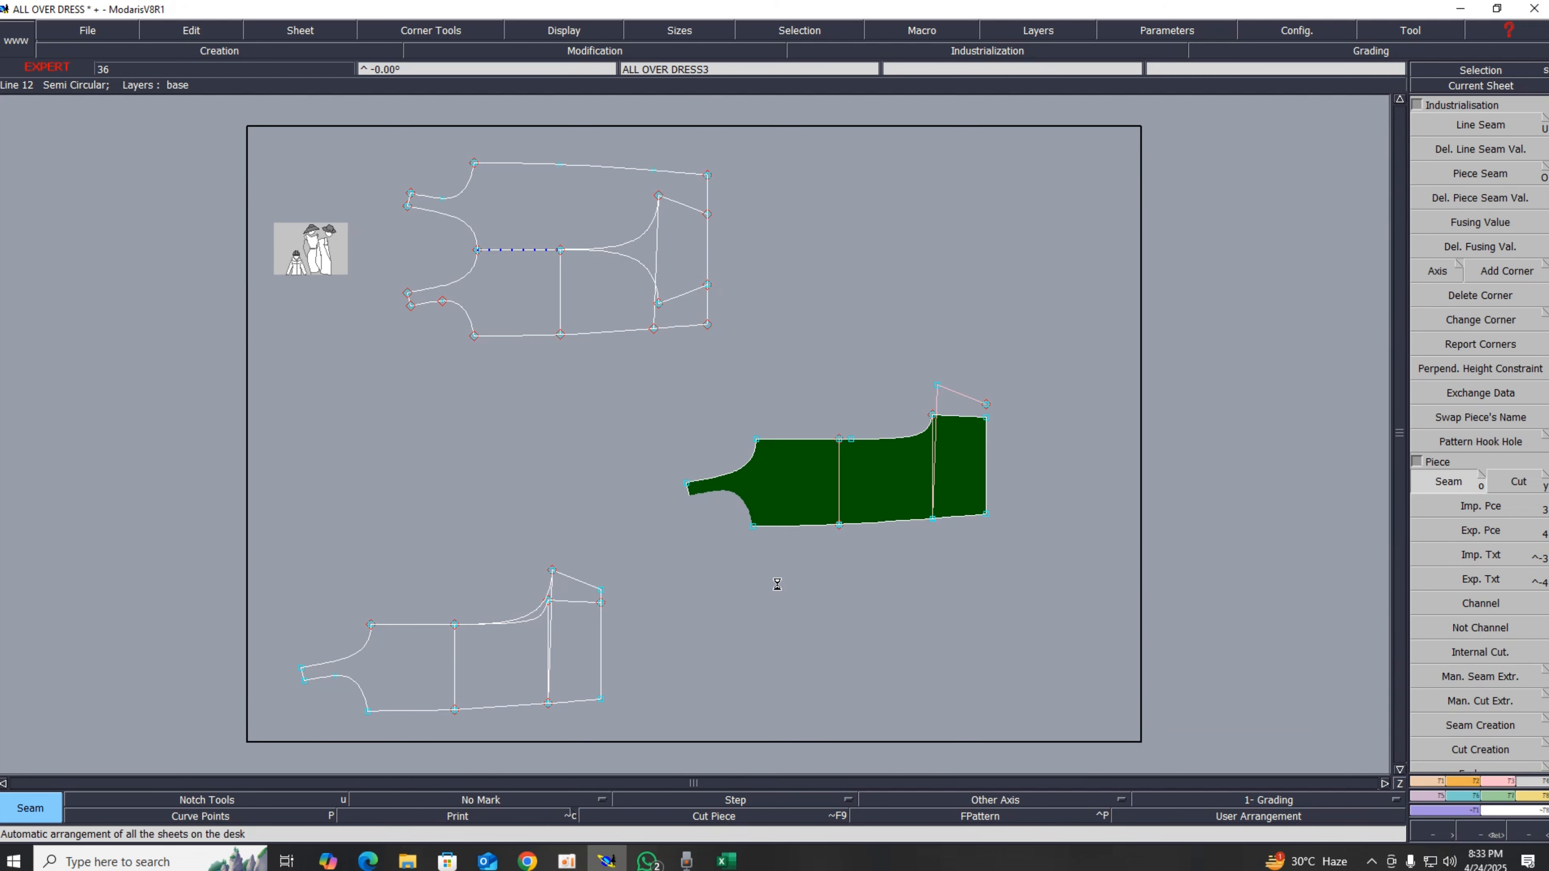
Step: On the ALL OVER piece, delete the leftover tall vertical line and upper shoulder line outside the piece
key("Home")
left_click(1454, 88)
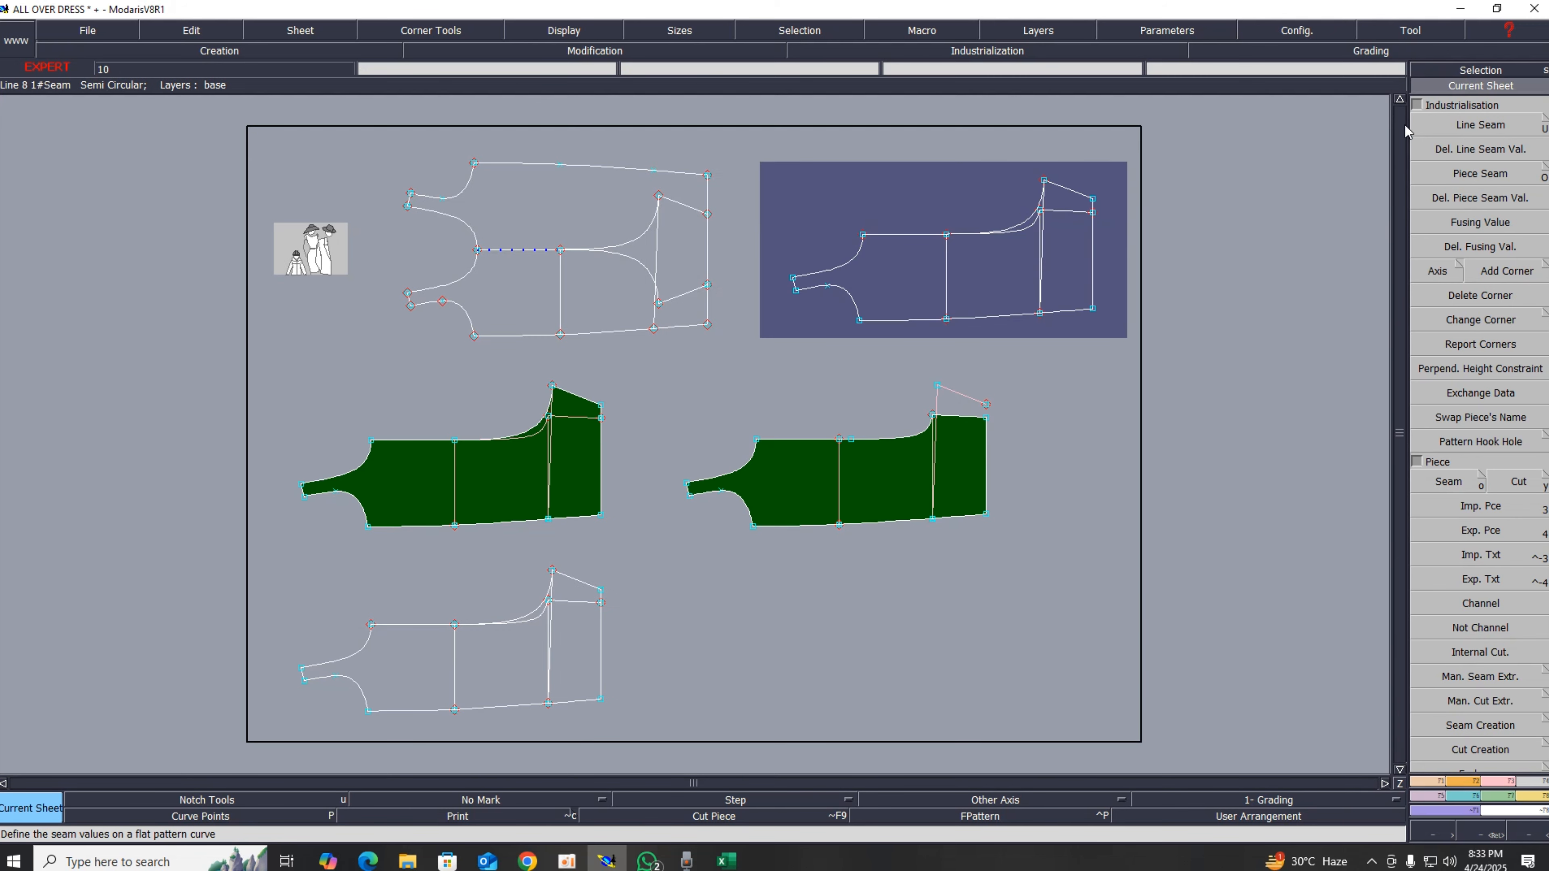
left_click(858, 439)
key("Delete")
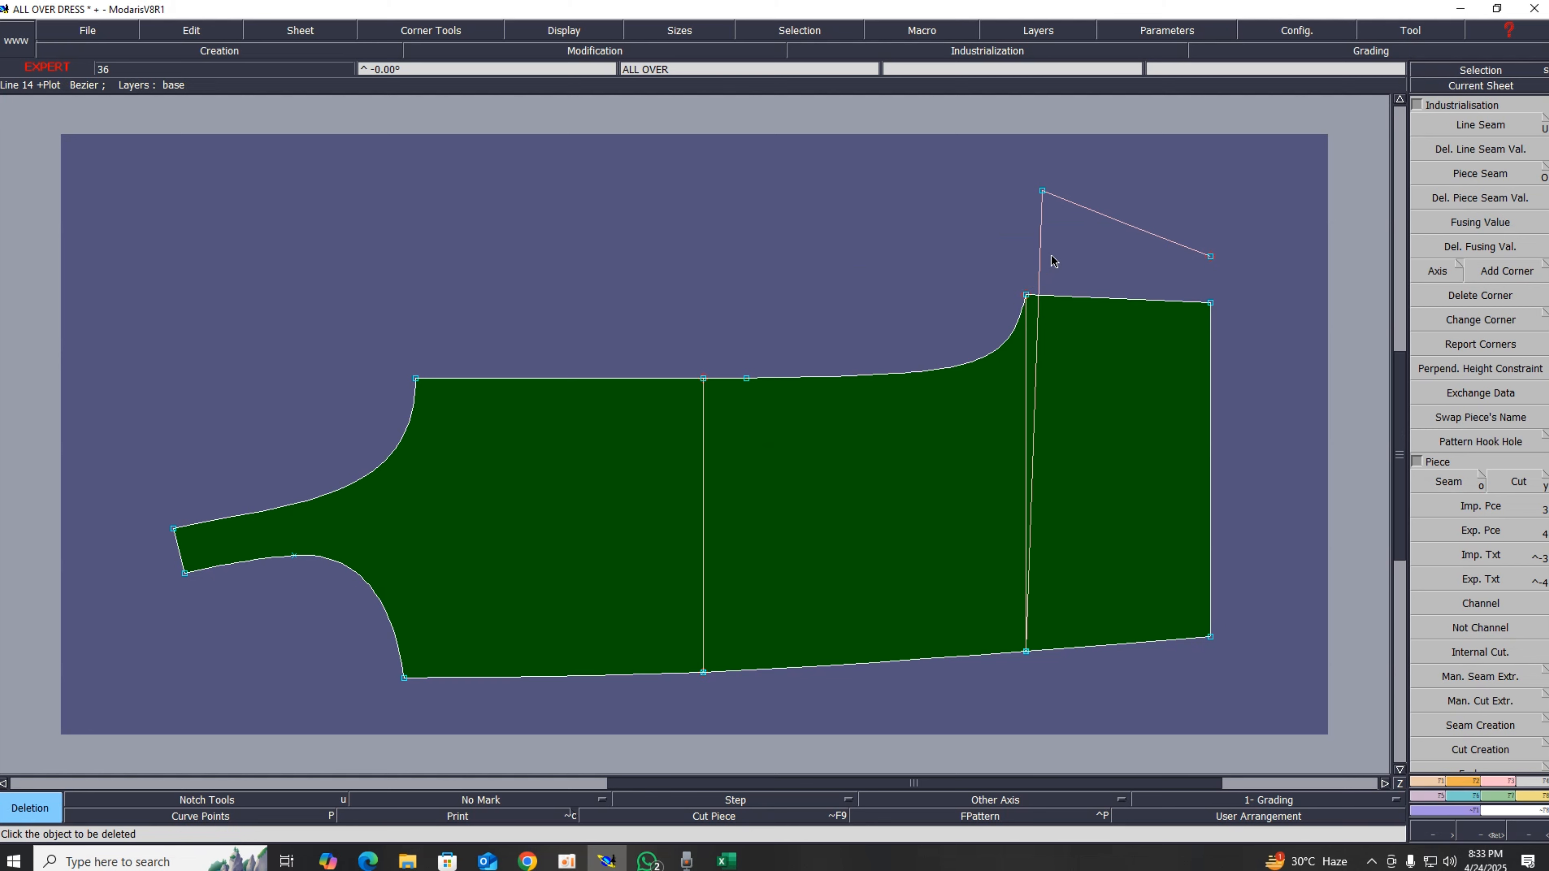
left_click(1043, 230)
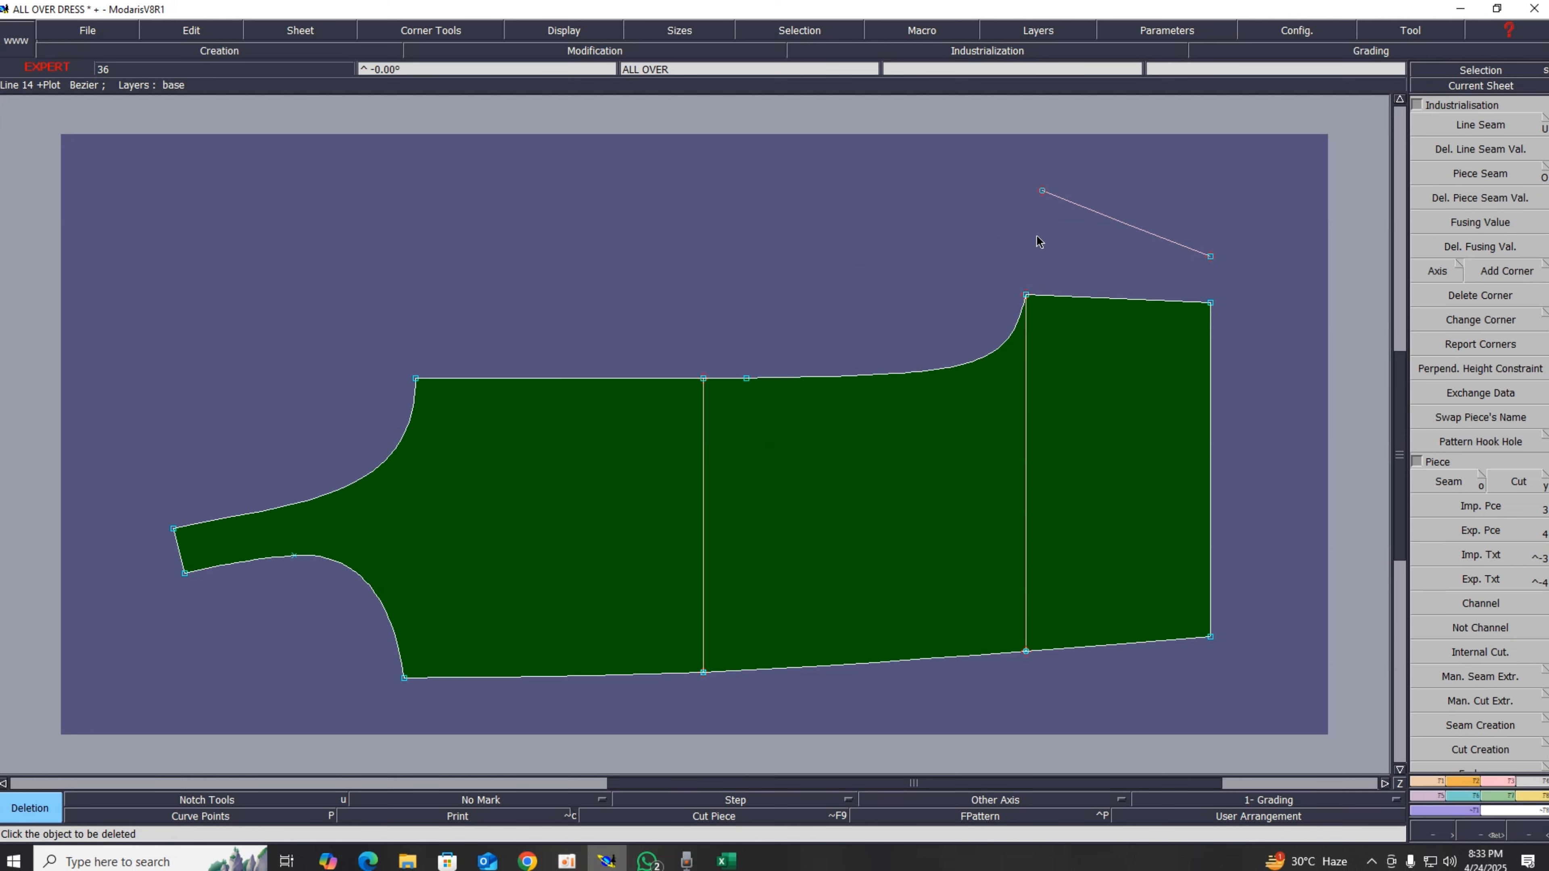
left_click(1078, 205)
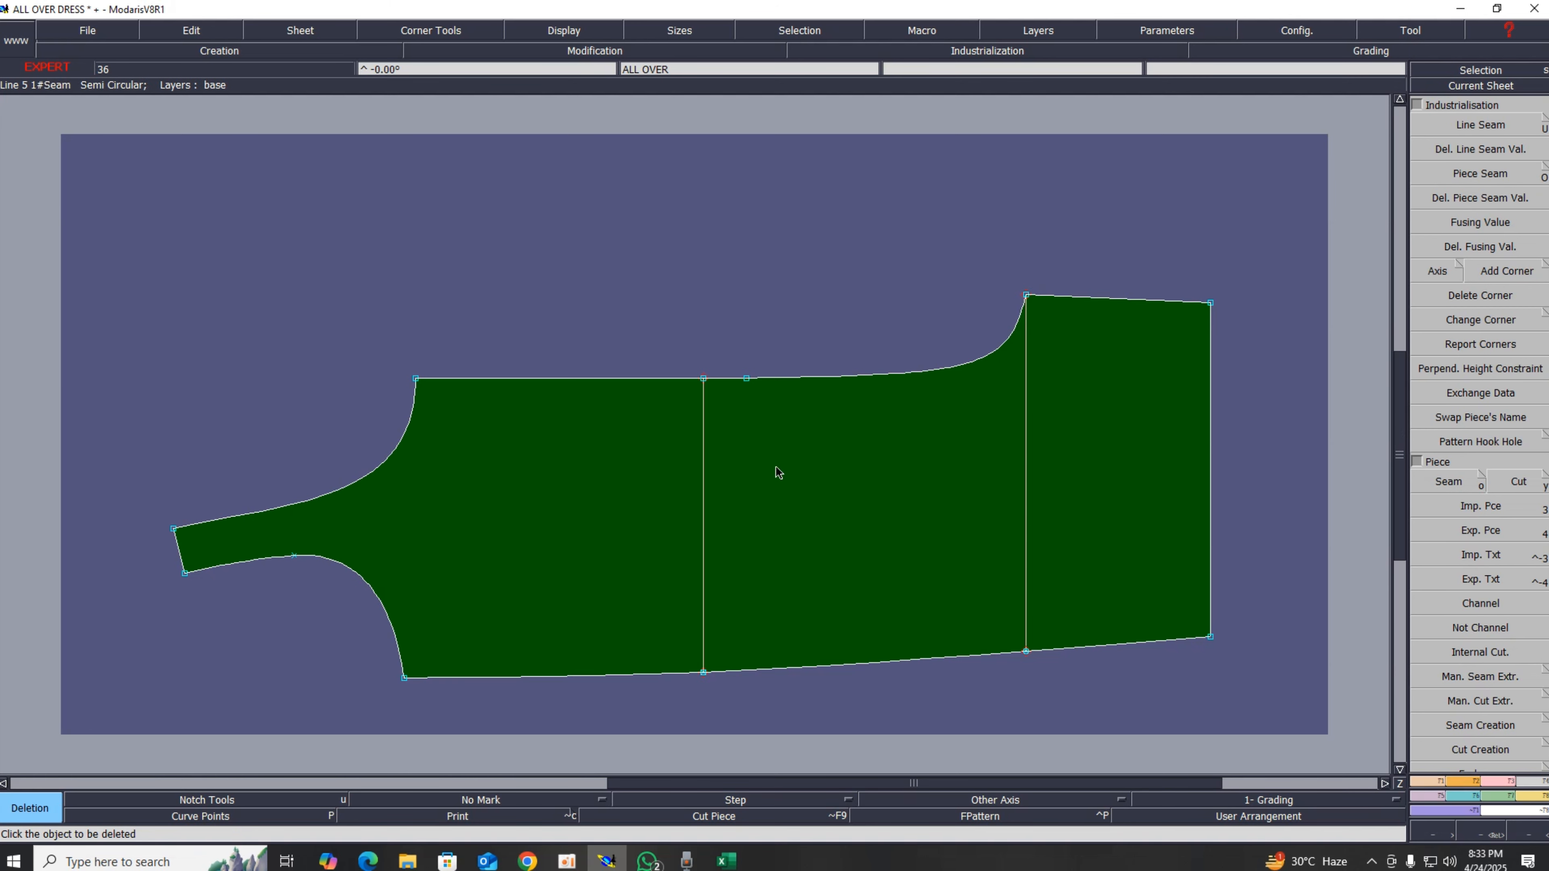
key("j")
Step: On the ALL OVER2 piece, delete the inner armhole curve and the lower shoulder line and point
left_click(1488, 87)
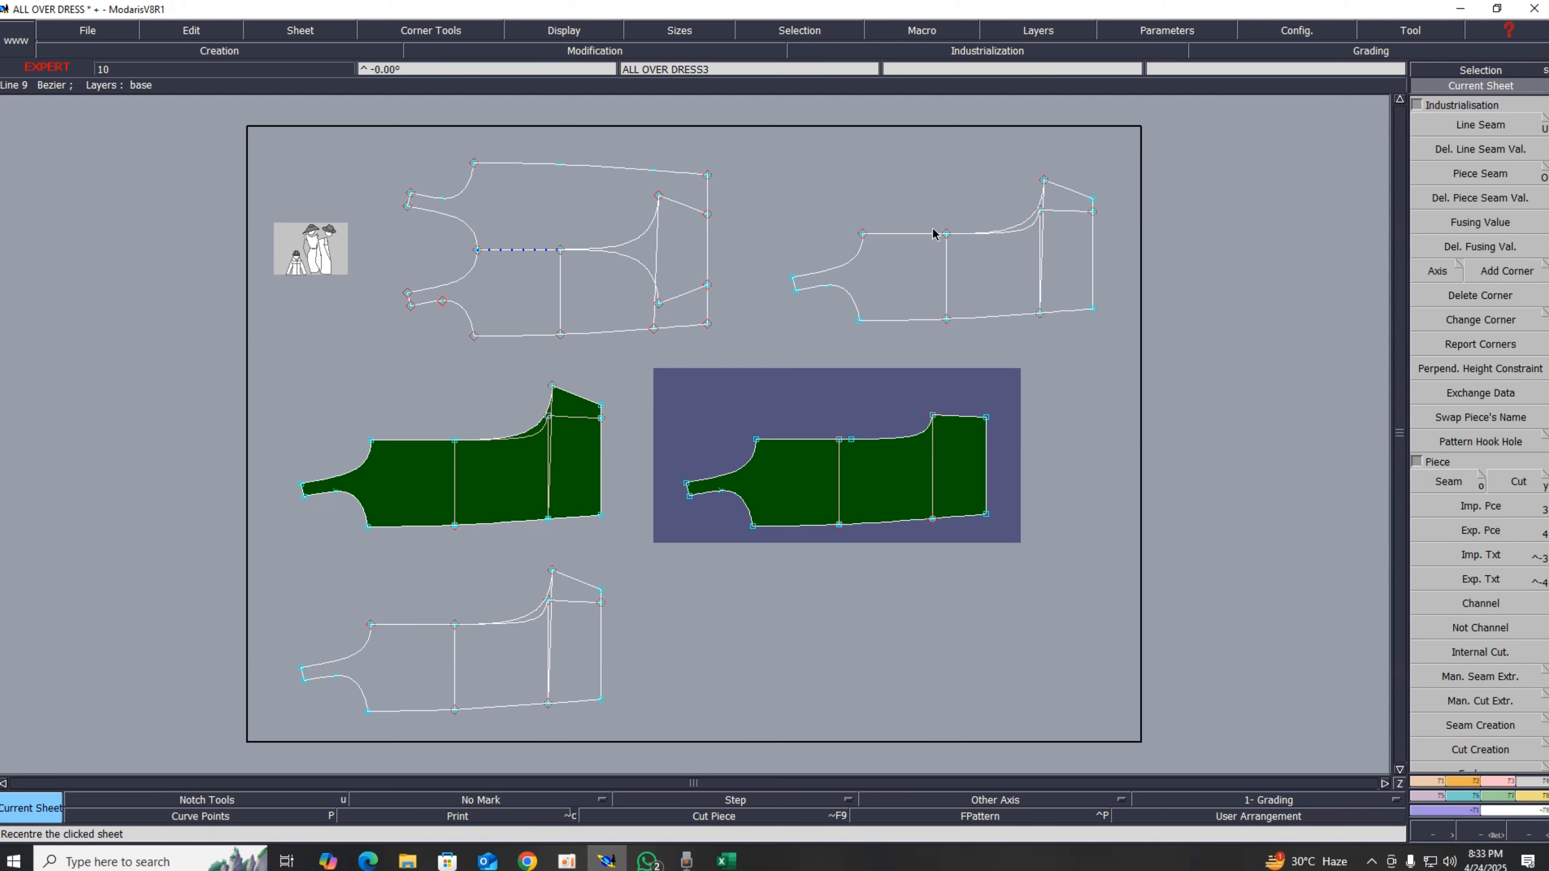
left_click(390, 502)
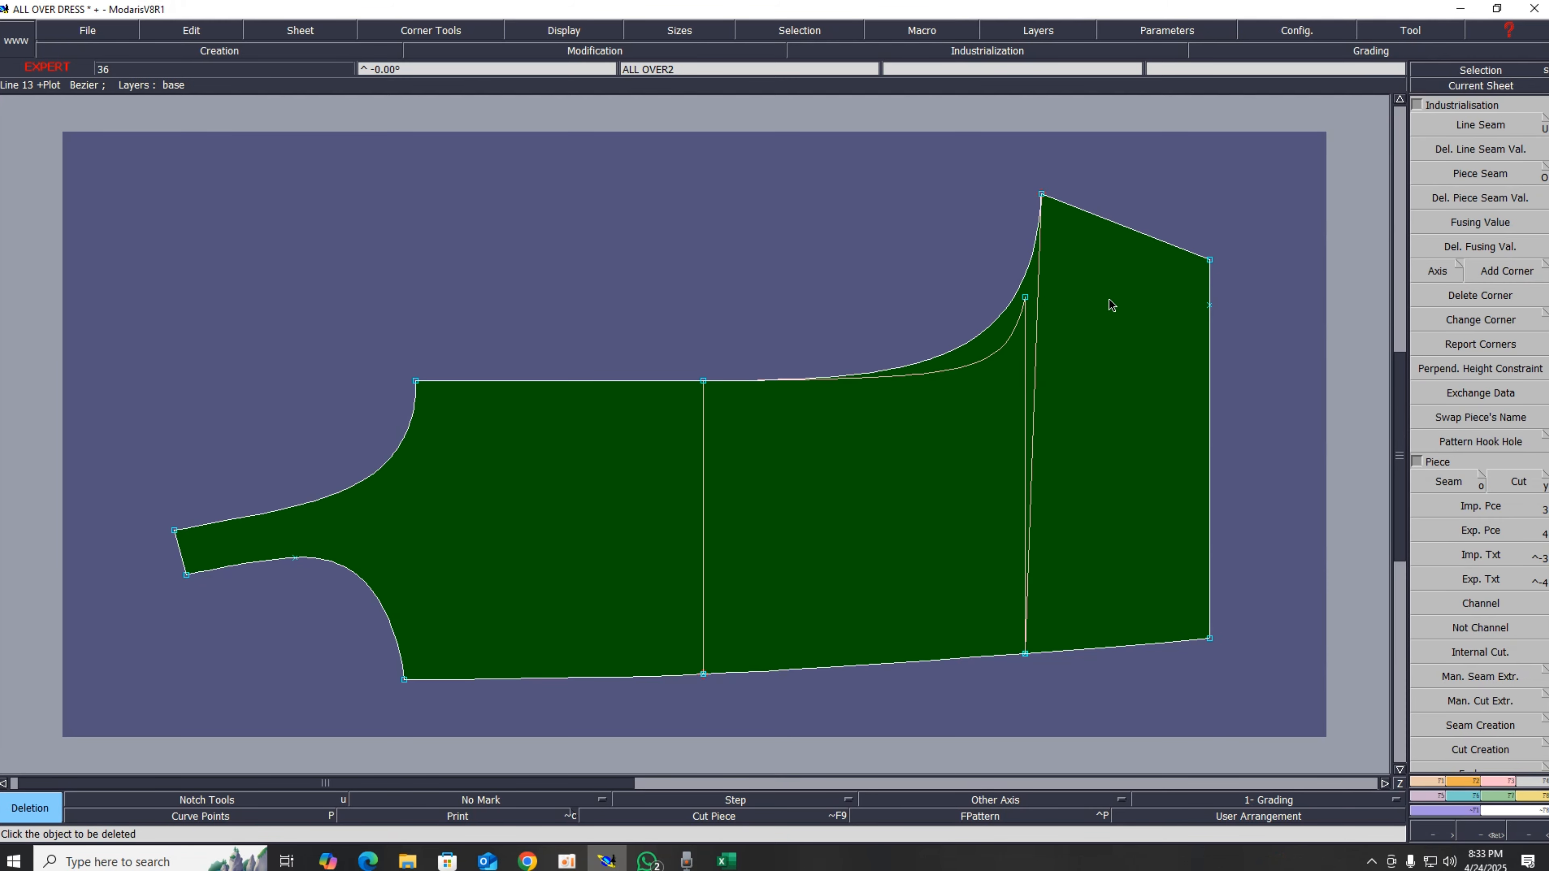
left_click(1024, 354)
left_click(1005, 345)
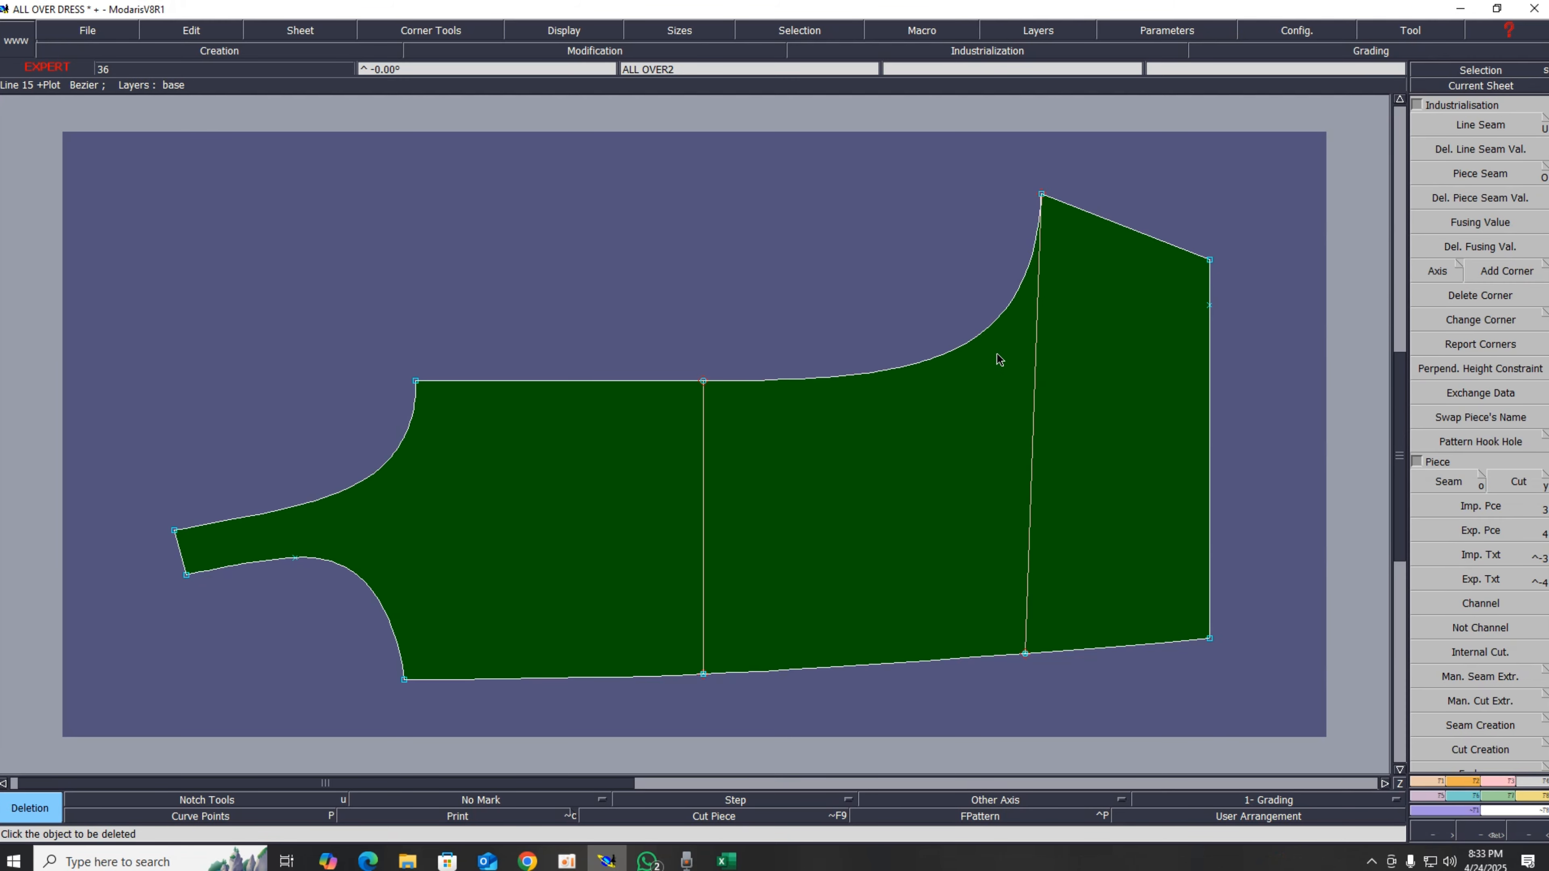
left_click(1209, 304)
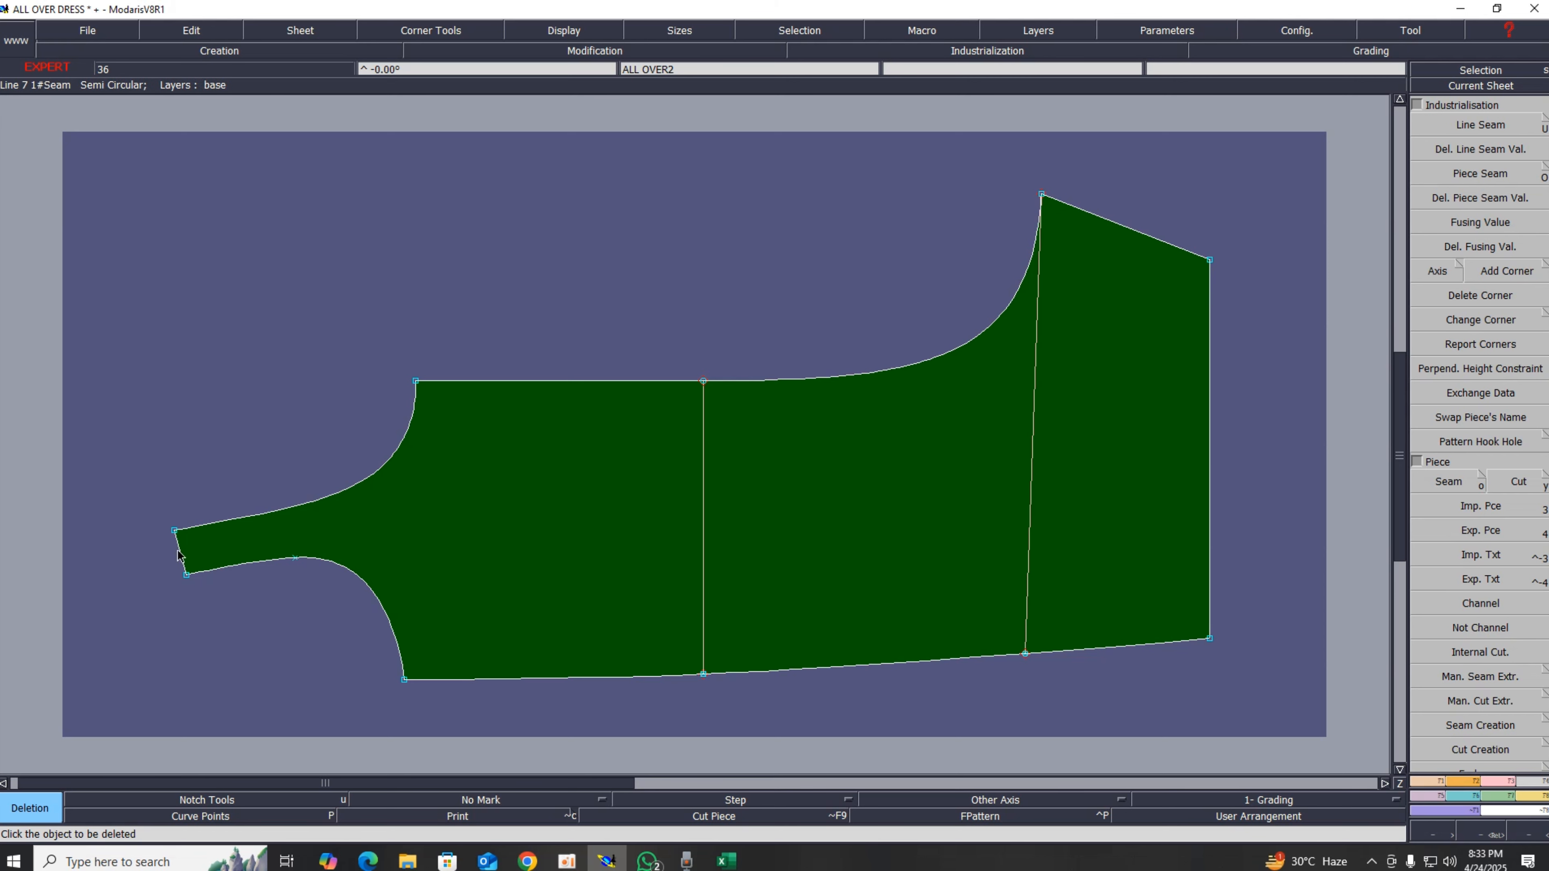
key("a")
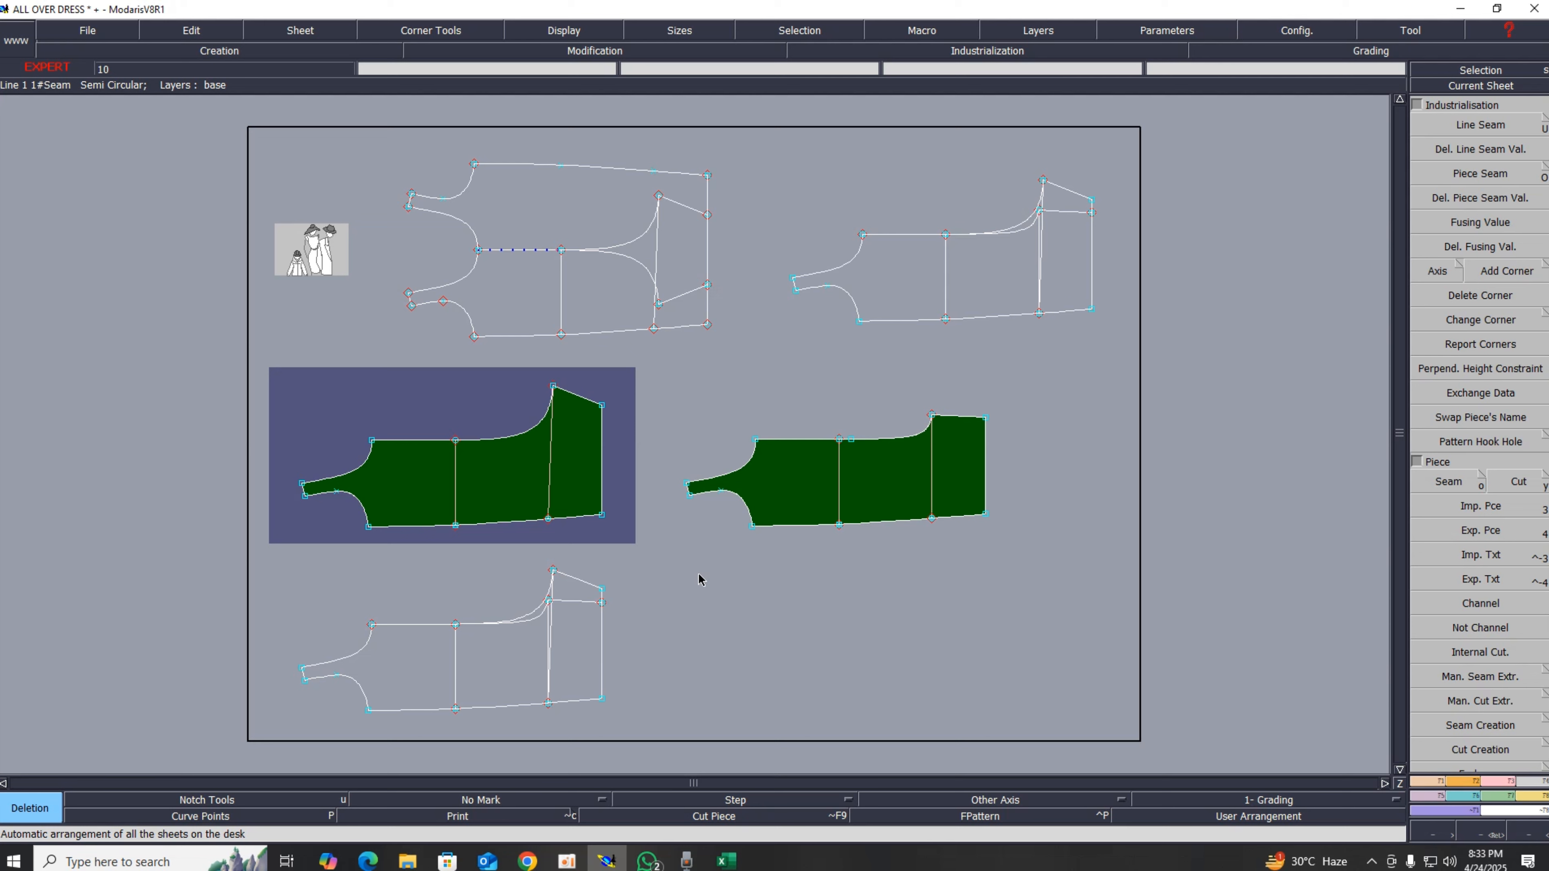
Step: Move the ALL OVER piece's upper right shoulder corner by 0 cm horizontally and -0.5 cm vertically
key("Return")
left_click_drag(362, 397, 1100, 594)
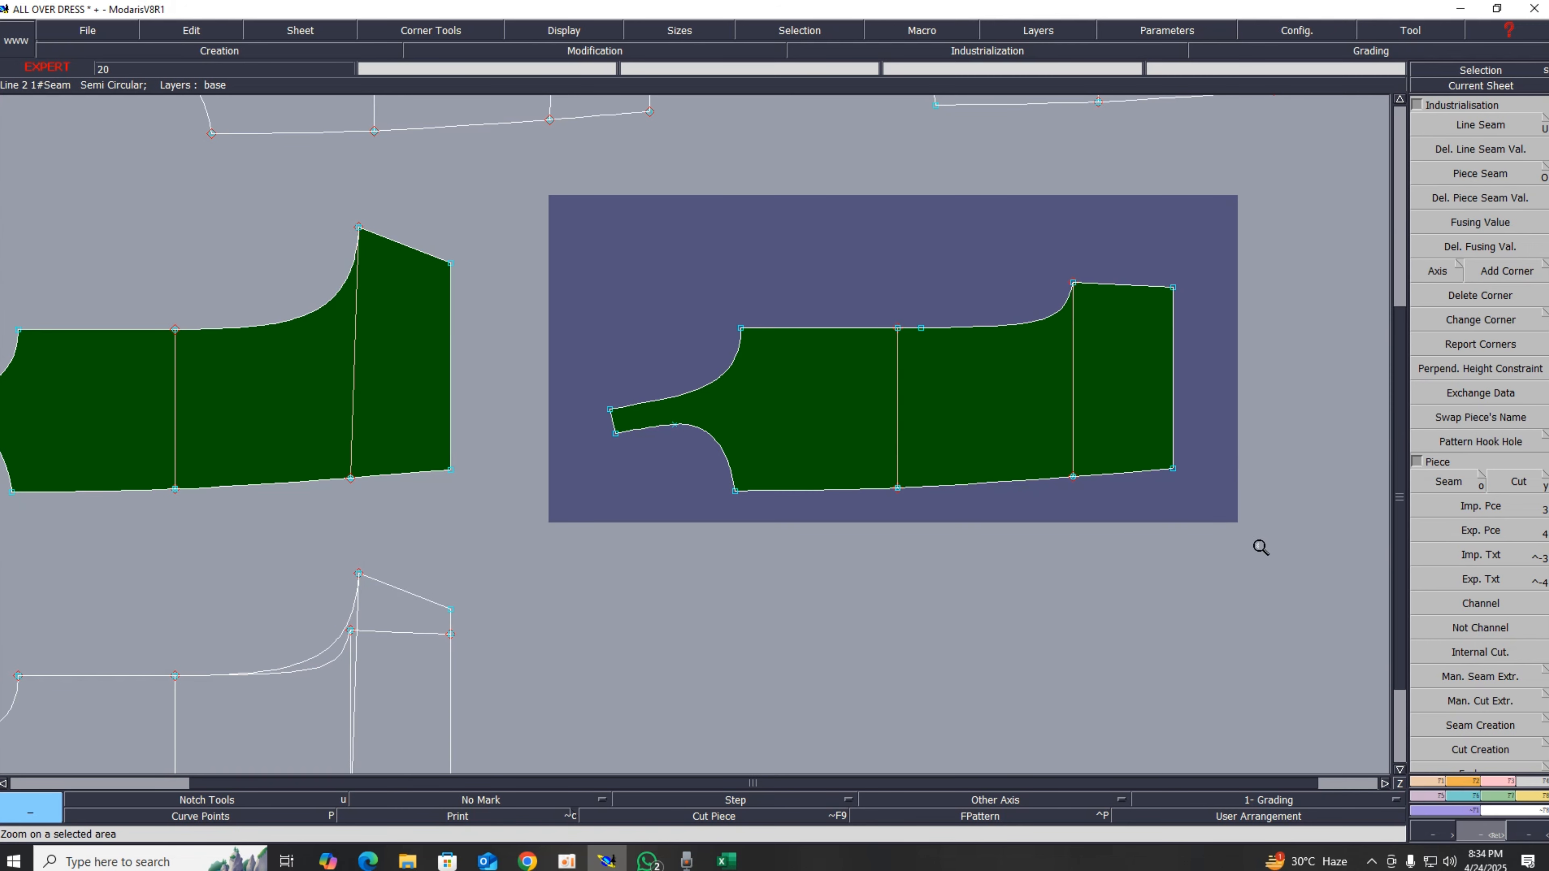
left_click(1498, 783)
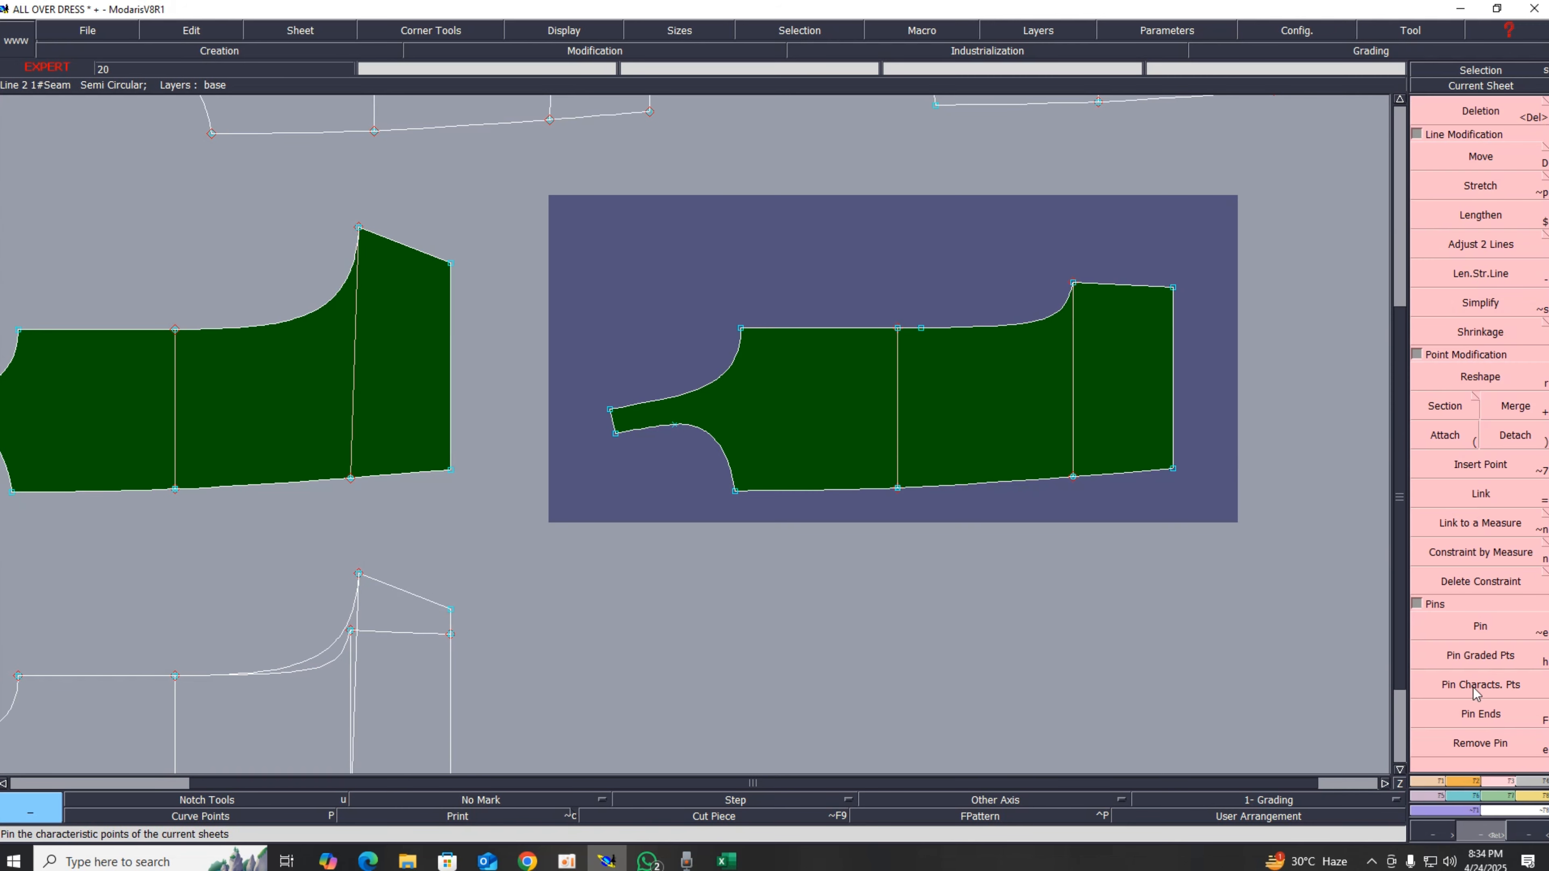
left_click(1480, 632)
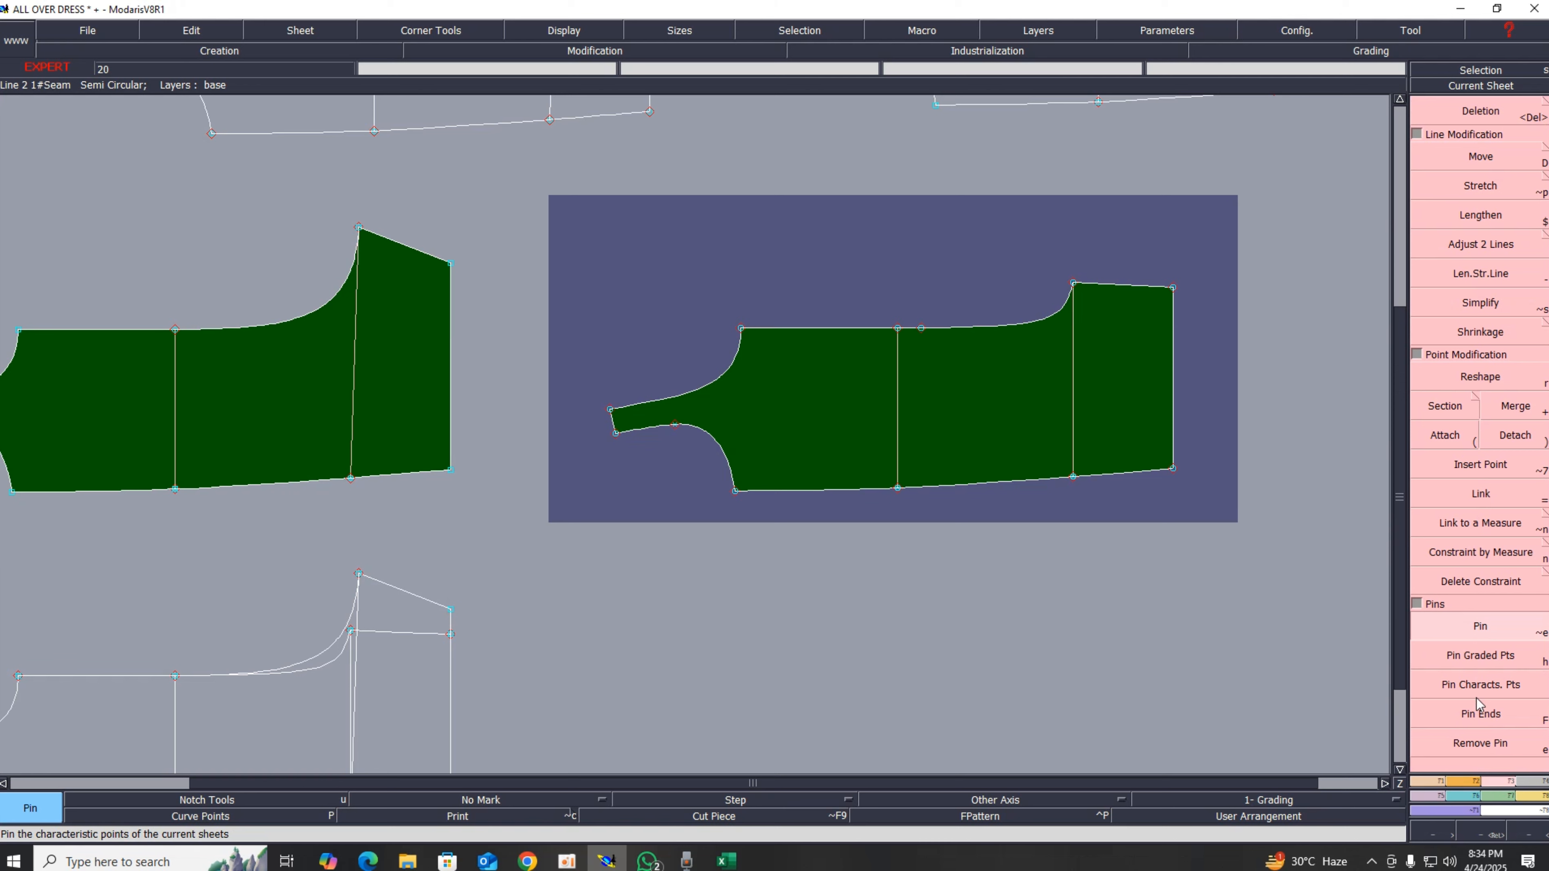
key("d")
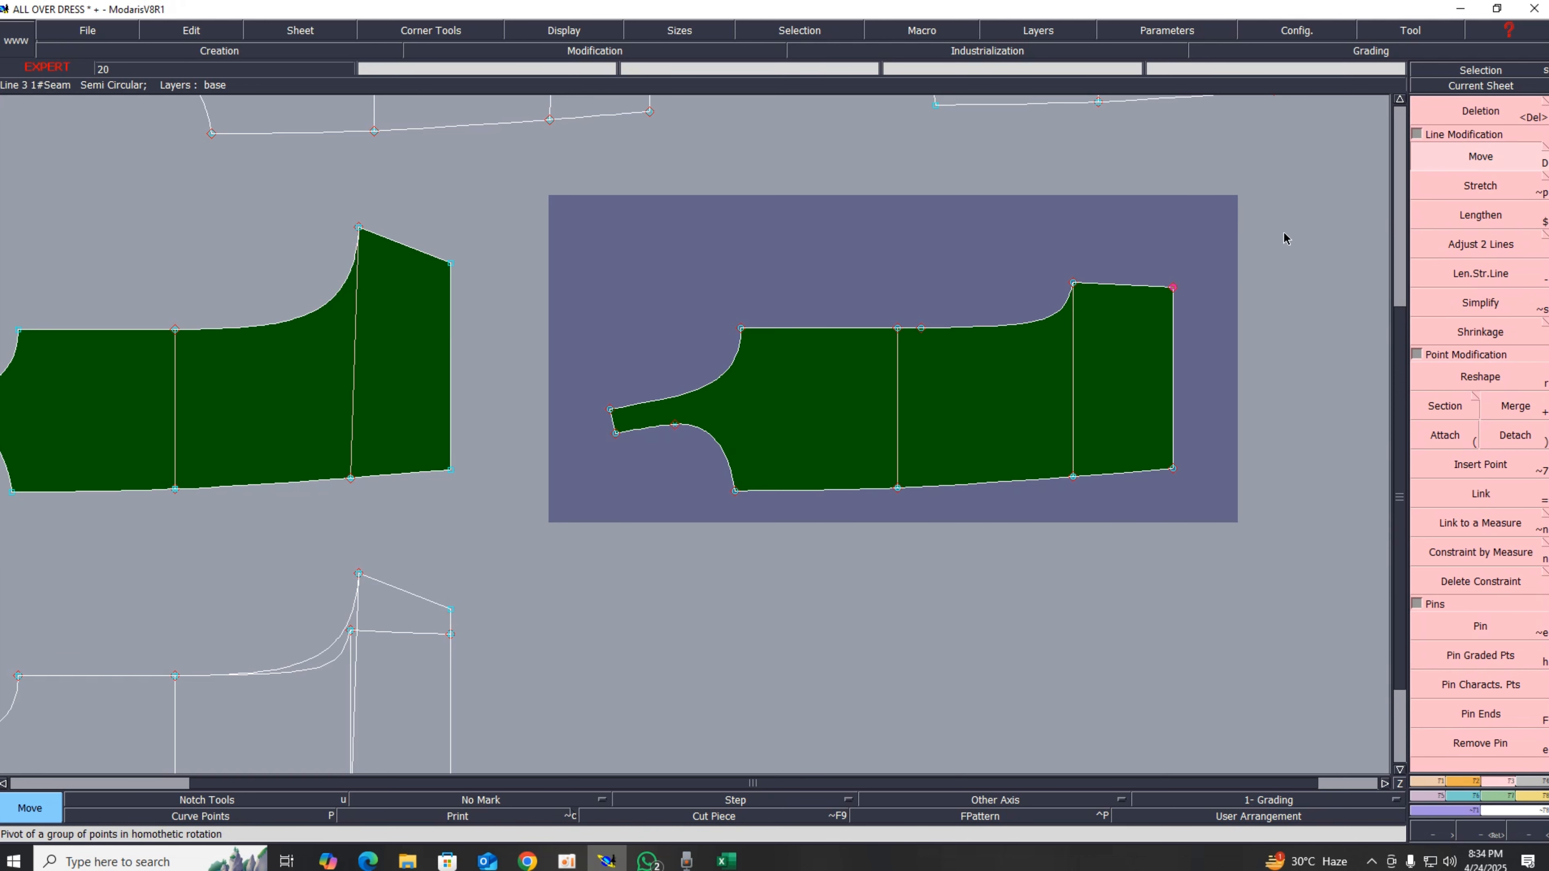
left_click(1172, 288)
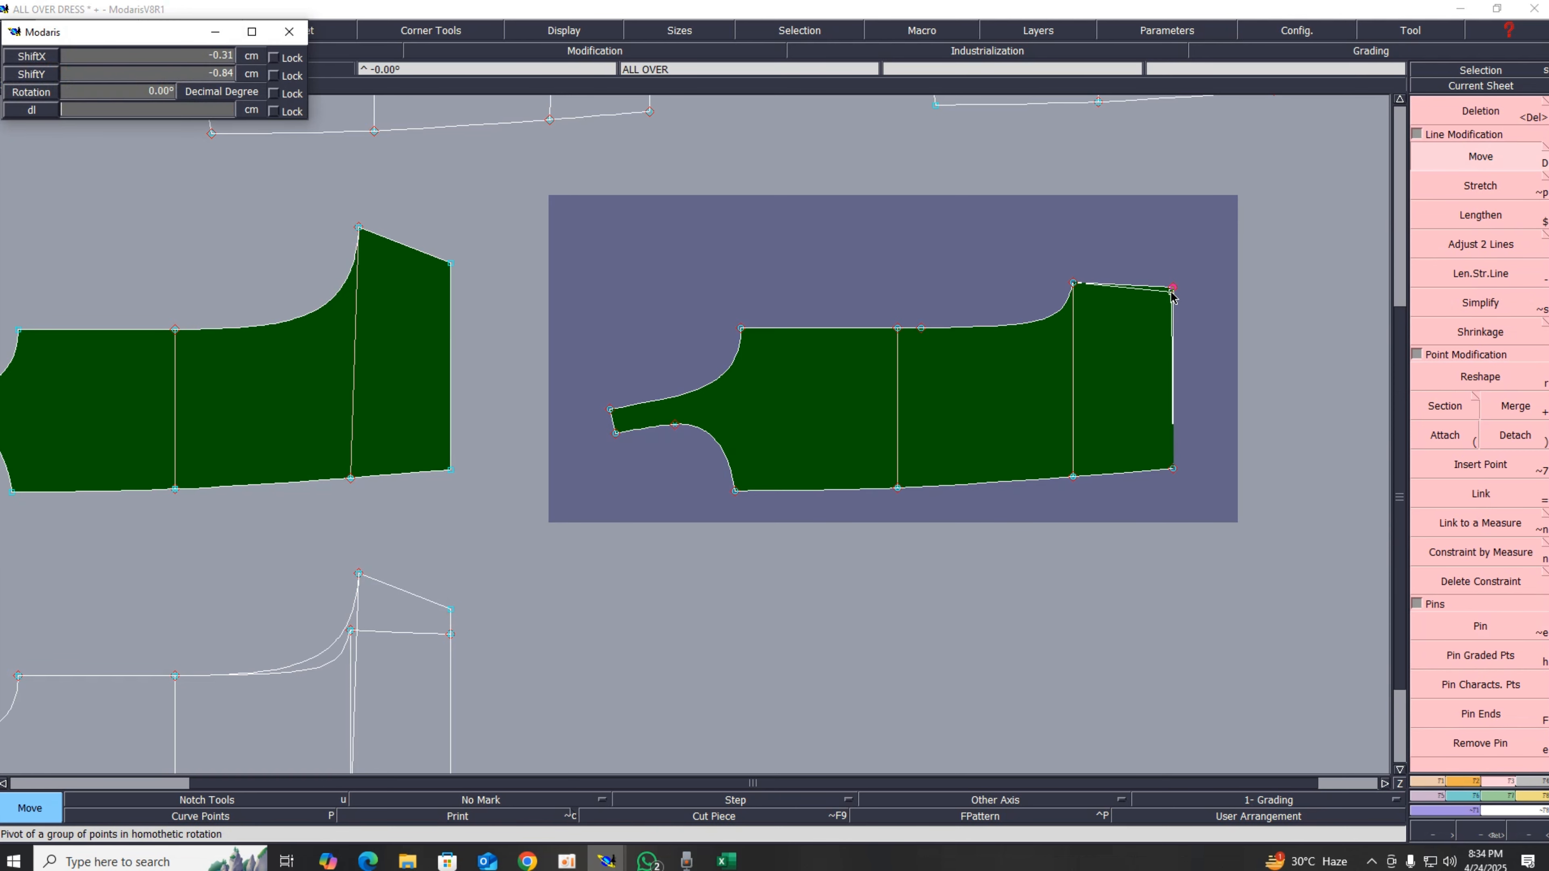
key("Up")
key("Up")
type("-")
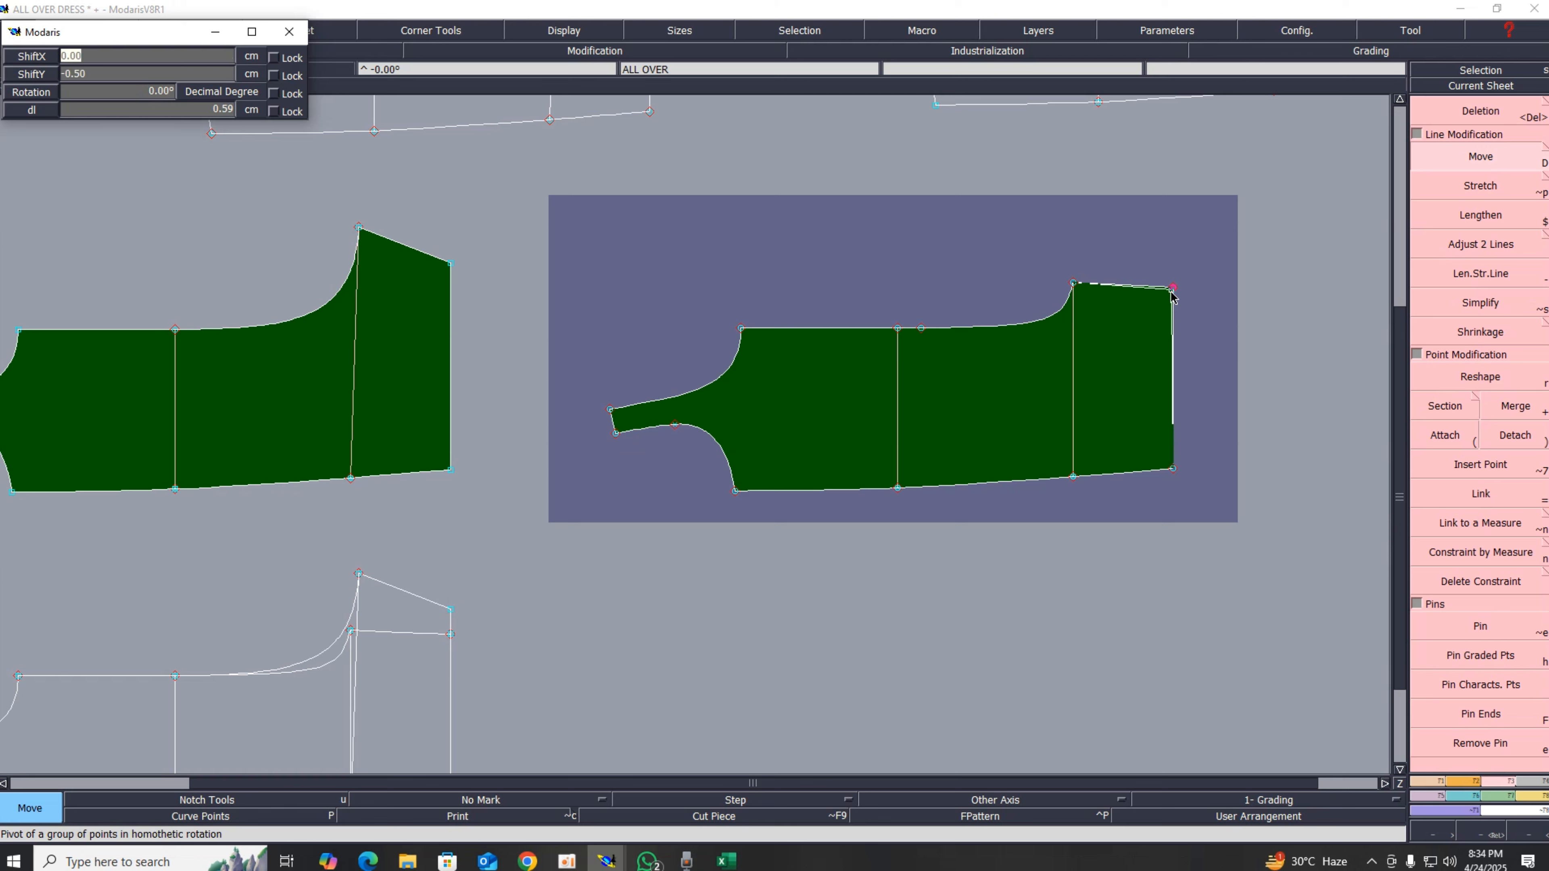
key("Return")
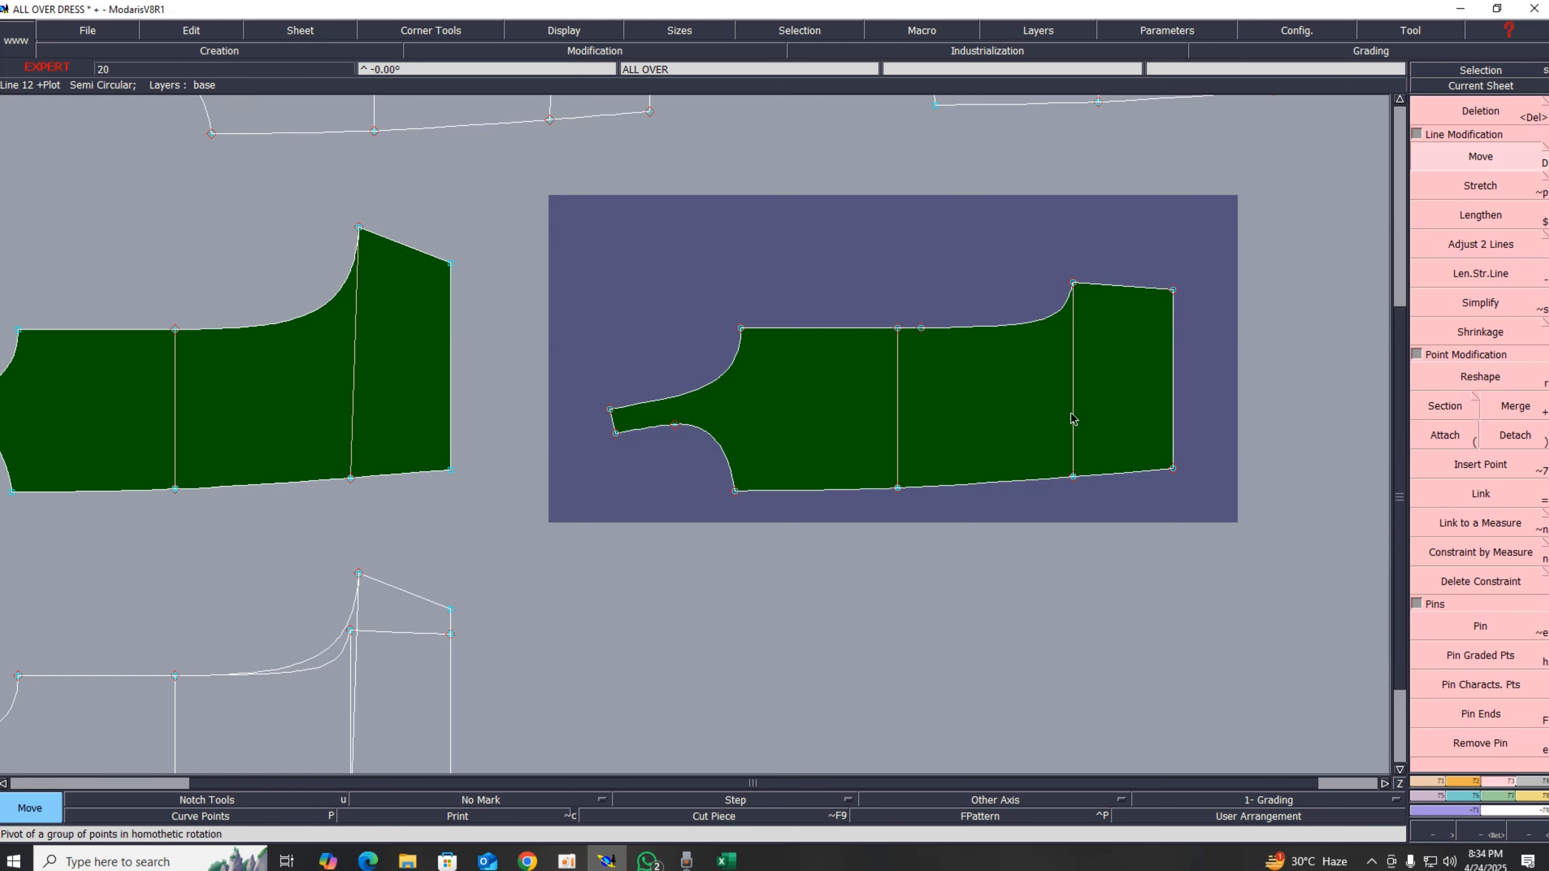
left_click(452, 265)
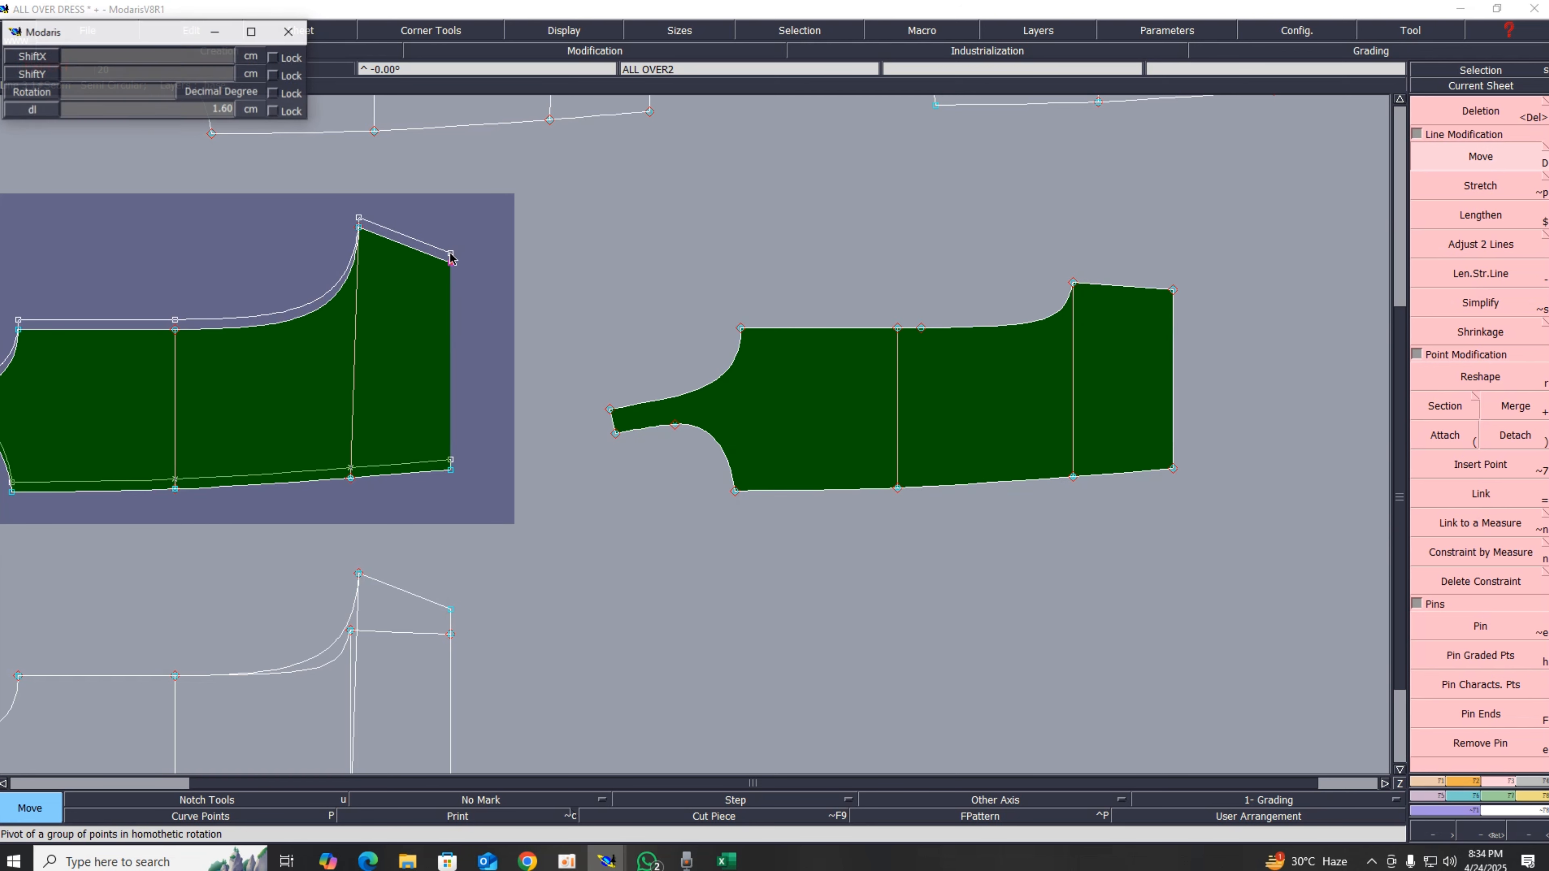
key("Return")
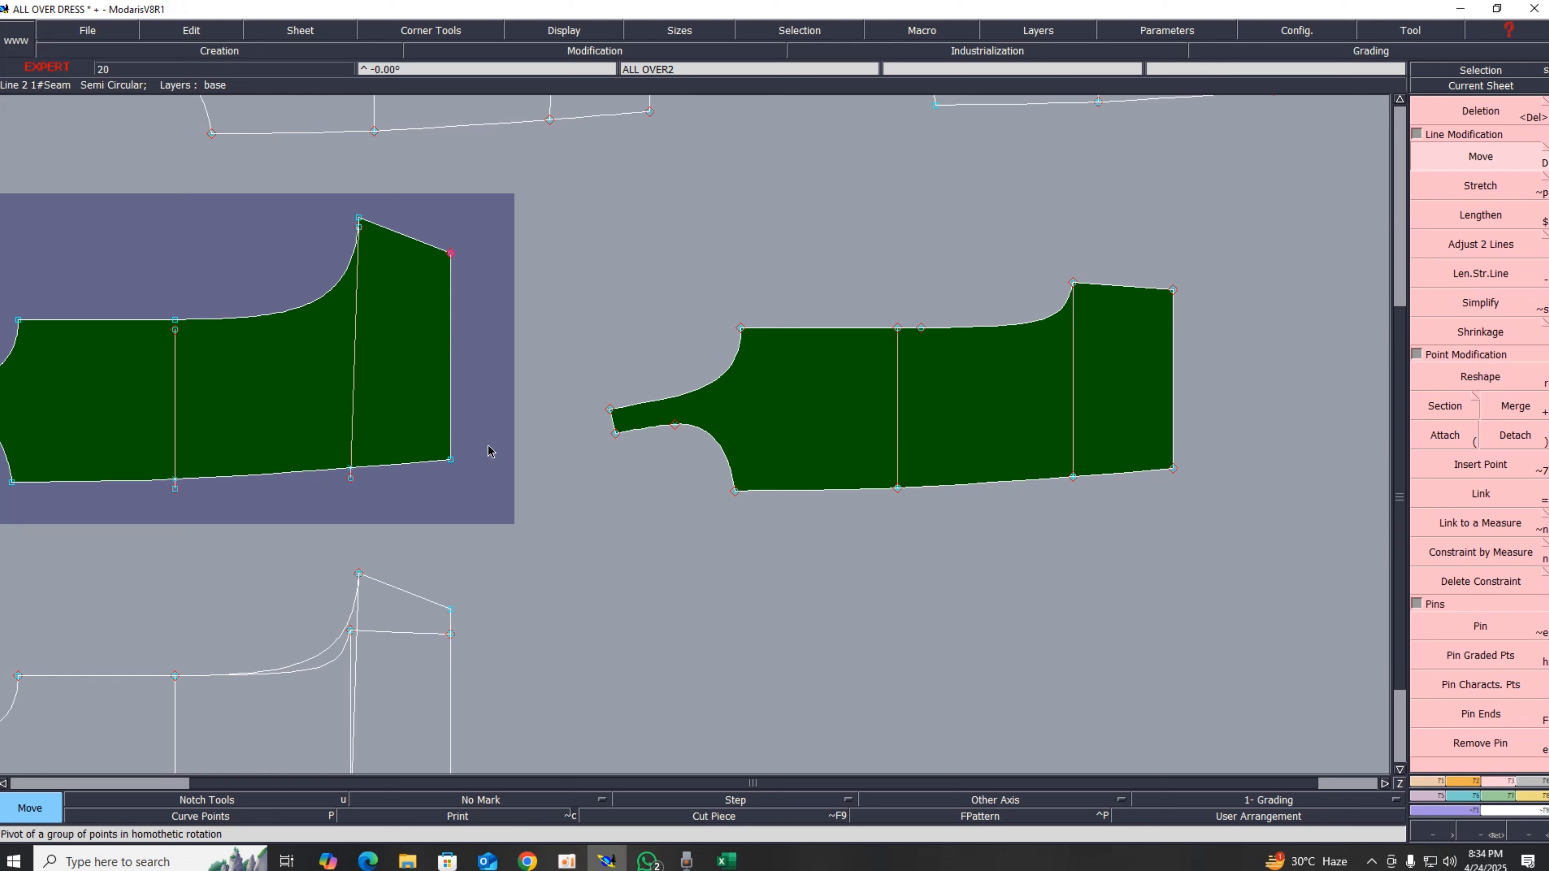
key("Escape")
Step: Move the ALL OVER2 piece's shoulder end point by 0 cm horizontally and 0.5 cm vertically, then rearrange the sheets
left_click(1480, 626)
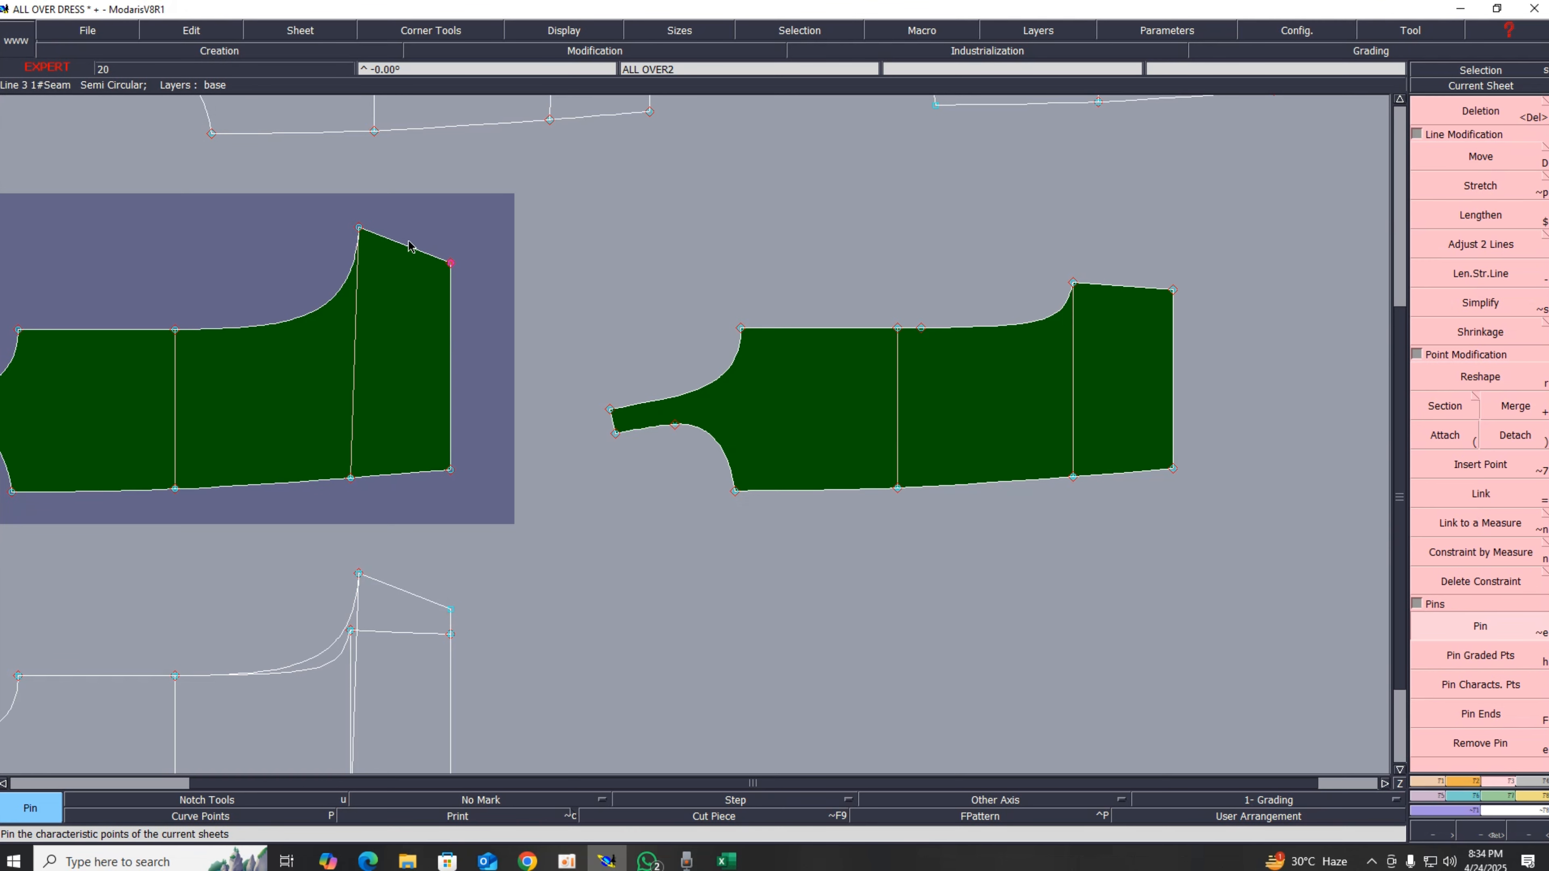
key("shift+d")
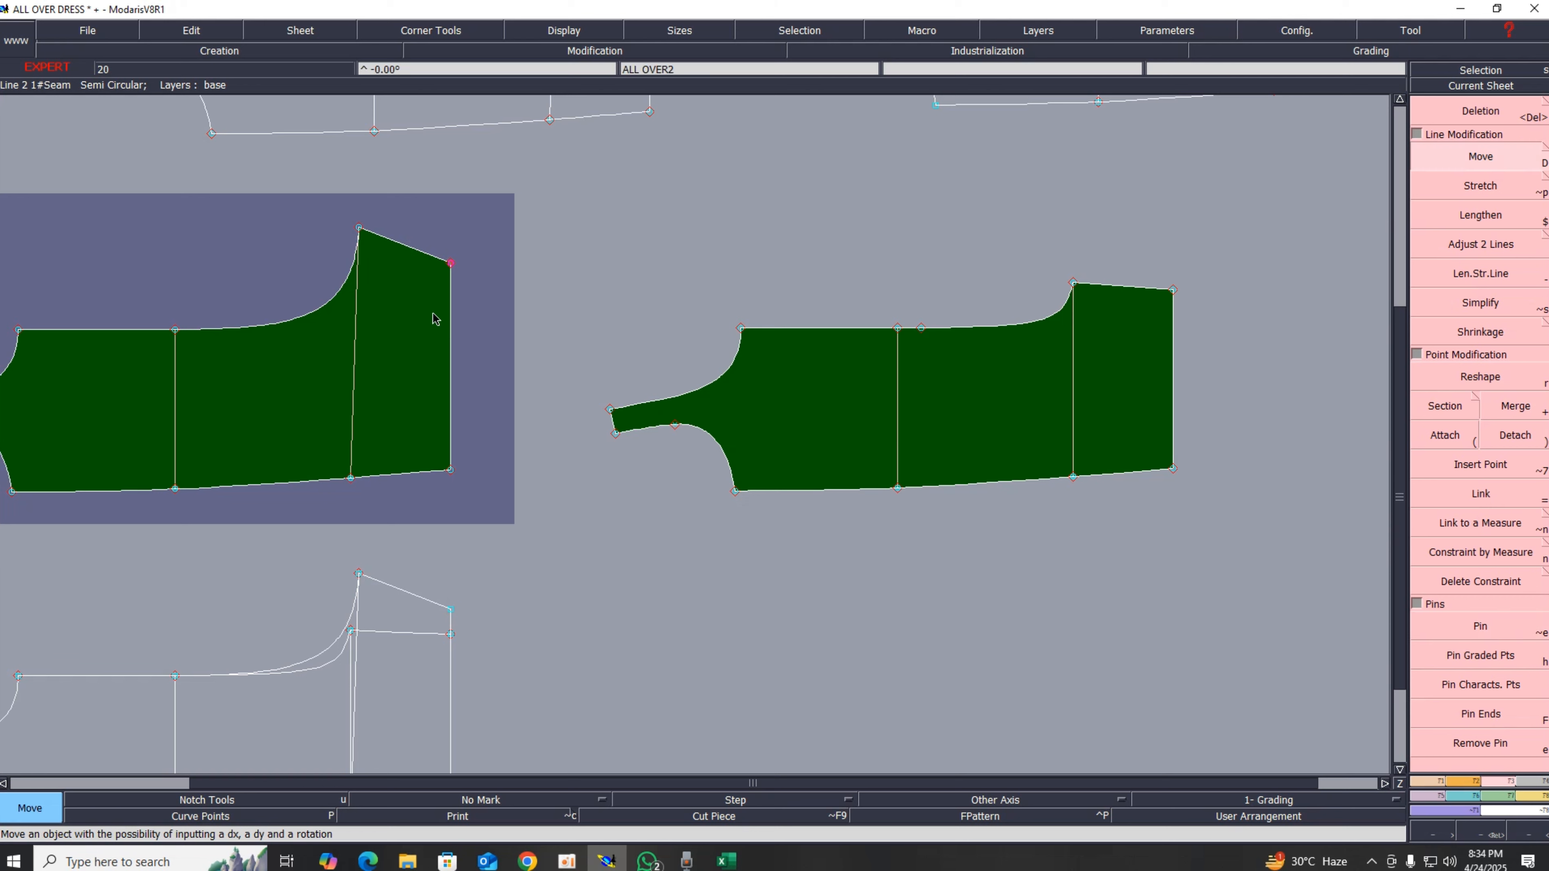
left_click(450, 263)
key("Up")
key("Up")
key("Up")
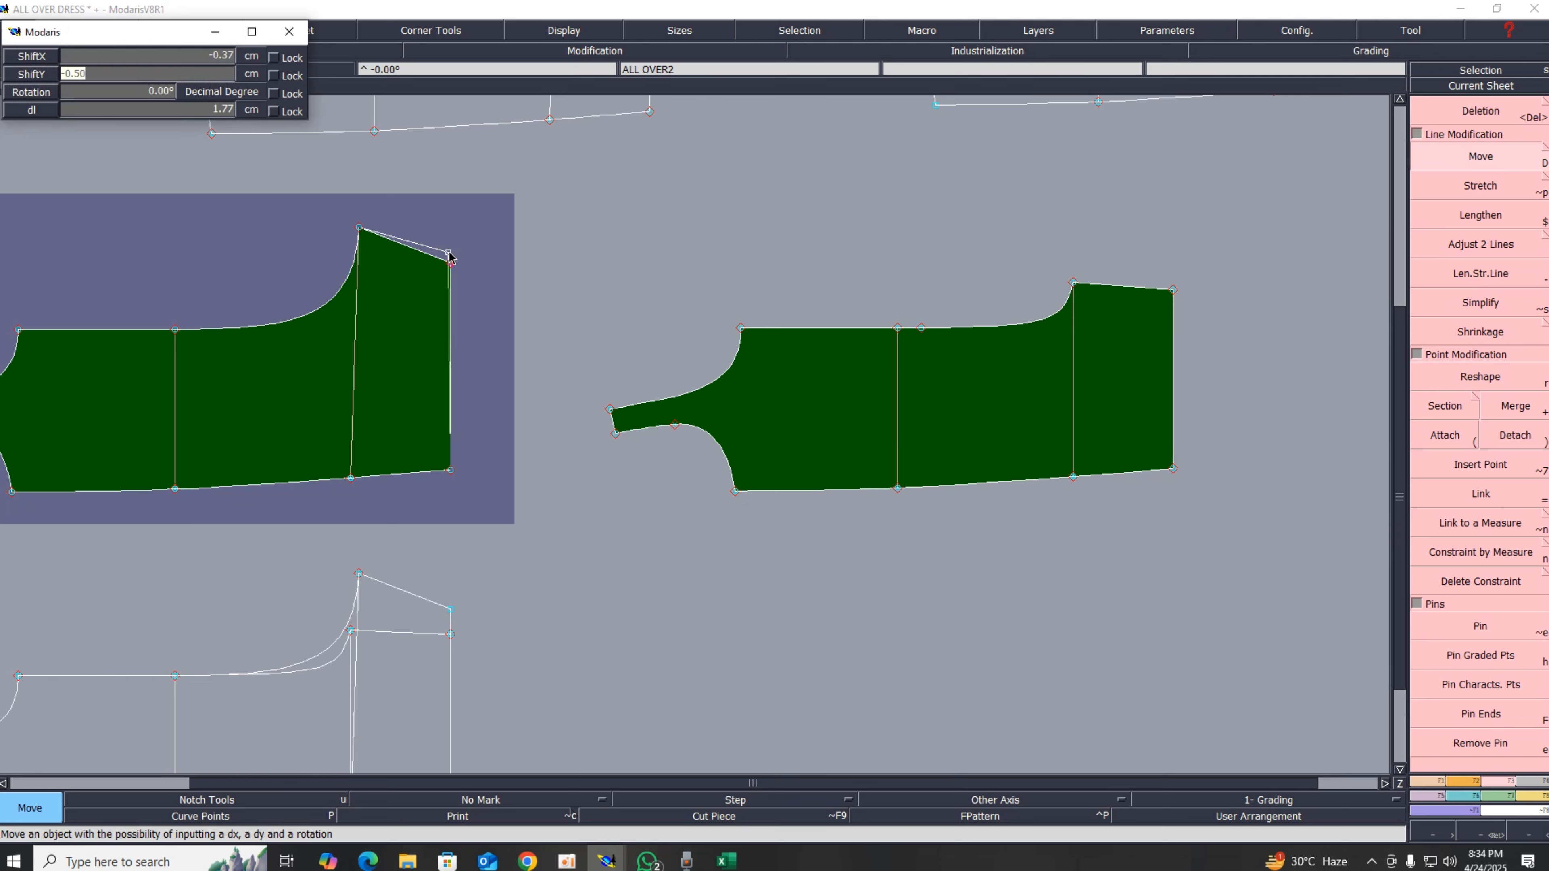
type(".5")
key("Up")
type("00")
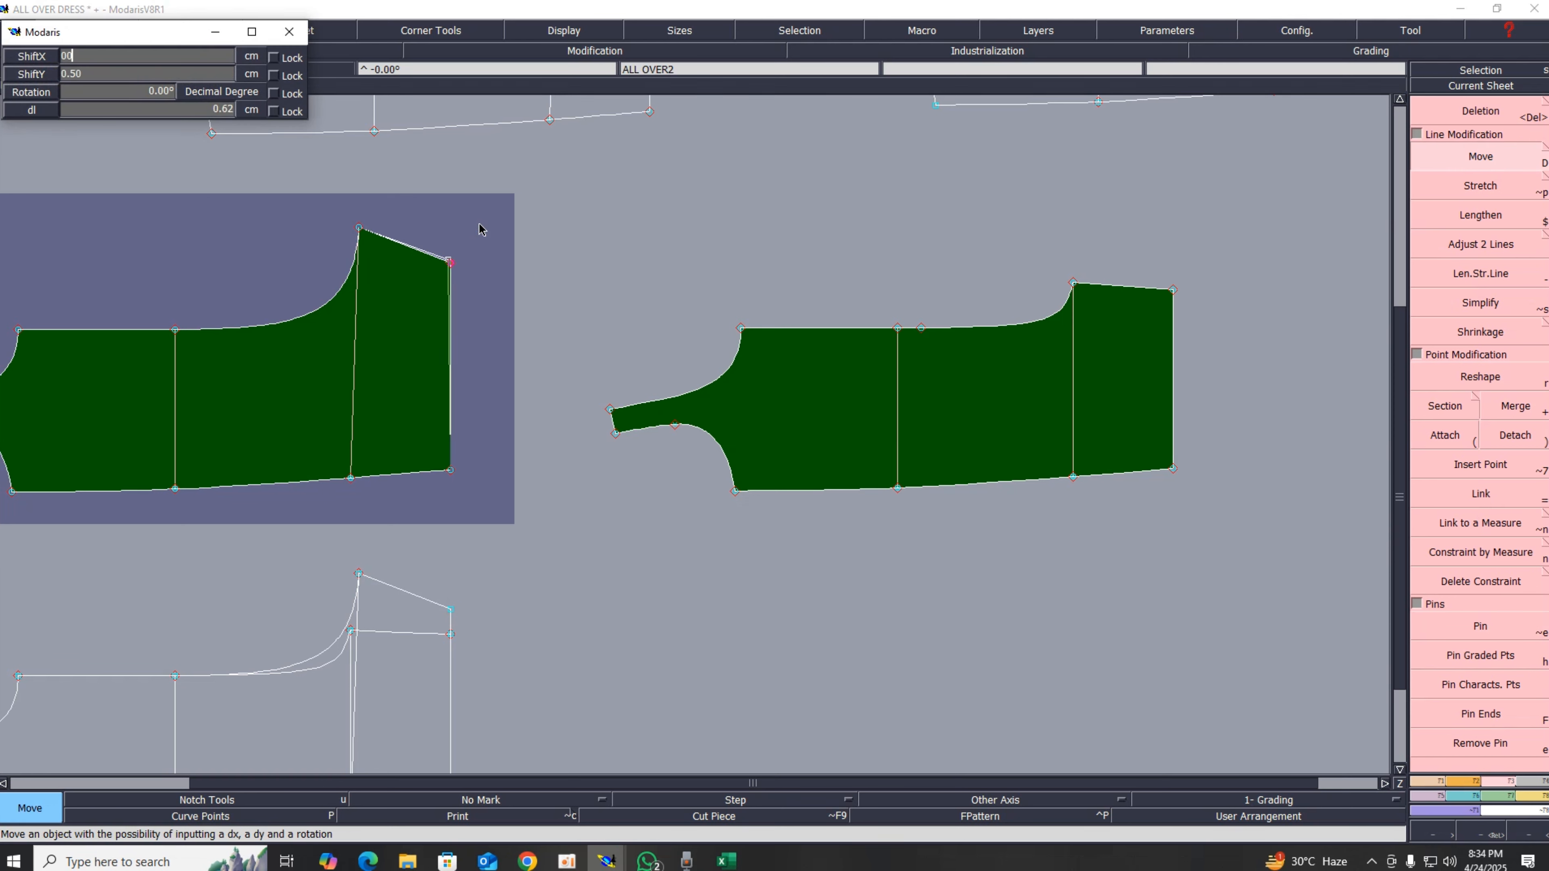
key("Return")
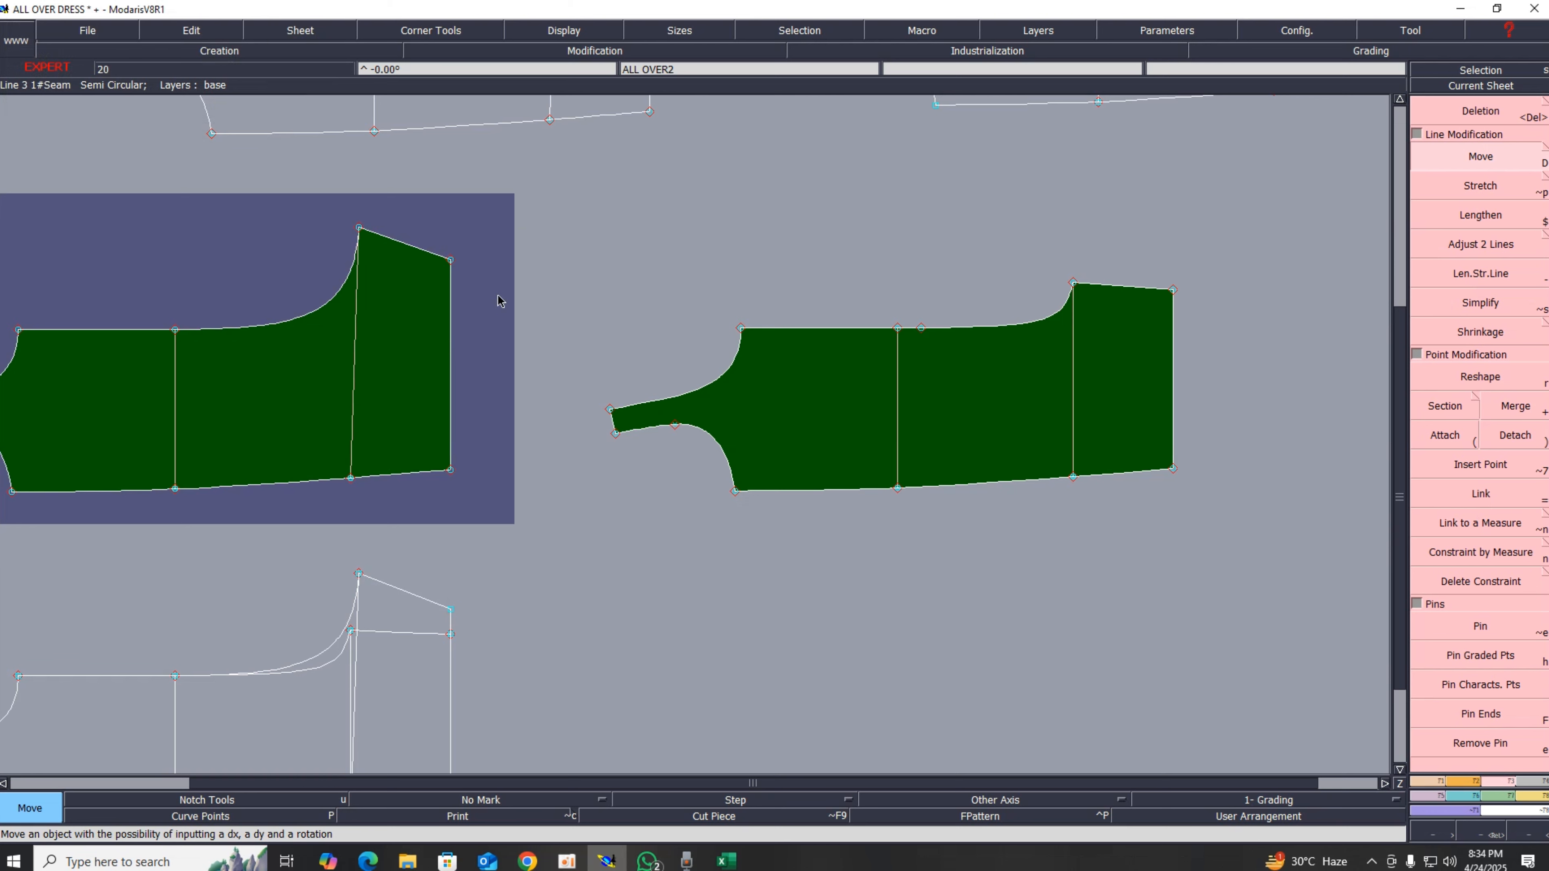
key("j")
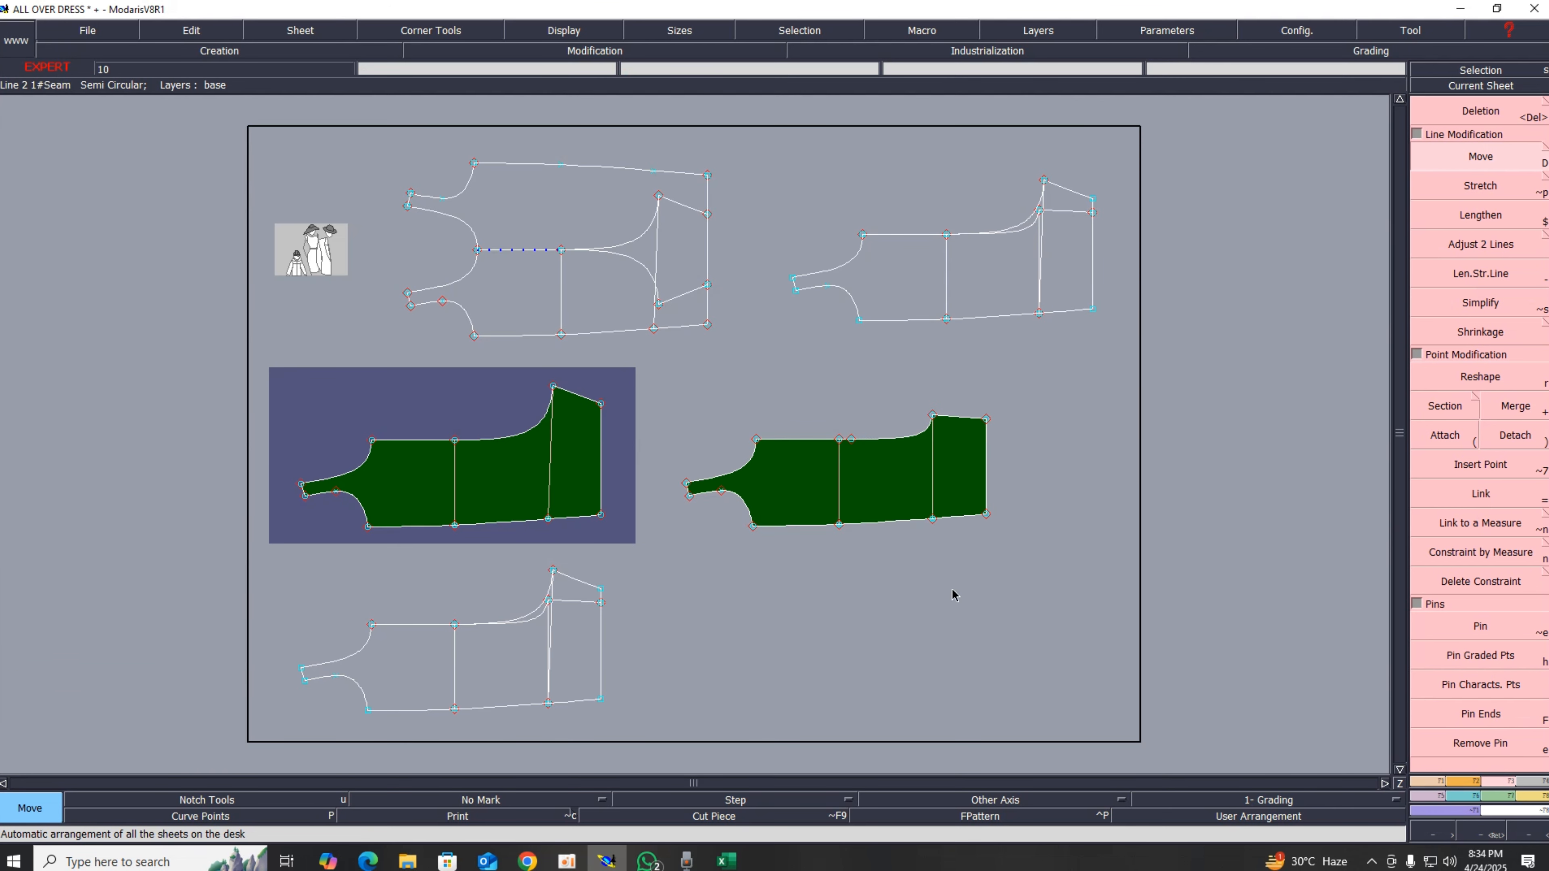